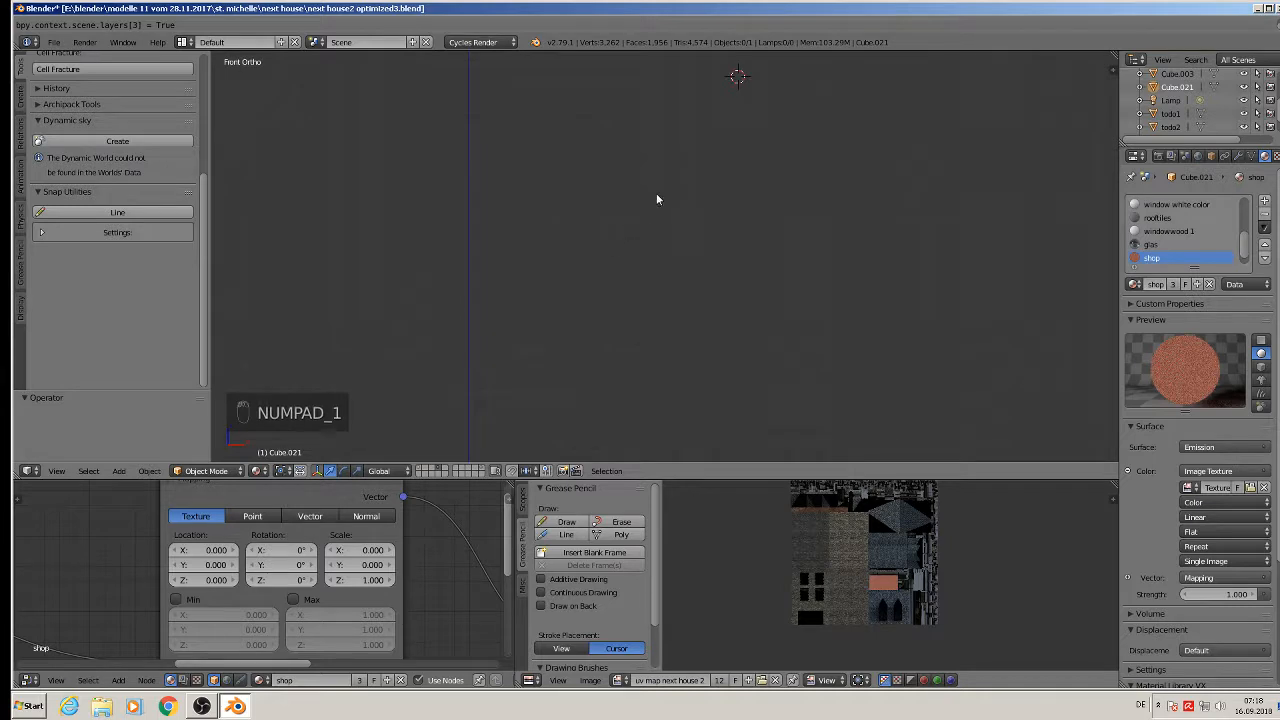
Step: Select the textured house object Cube.003 and open its mesh in Edit Mode
scroll(652, 192, down, 3)
shift+middle_drag(630, 200, 673, 461)
scroll(648, 379, up, 6)
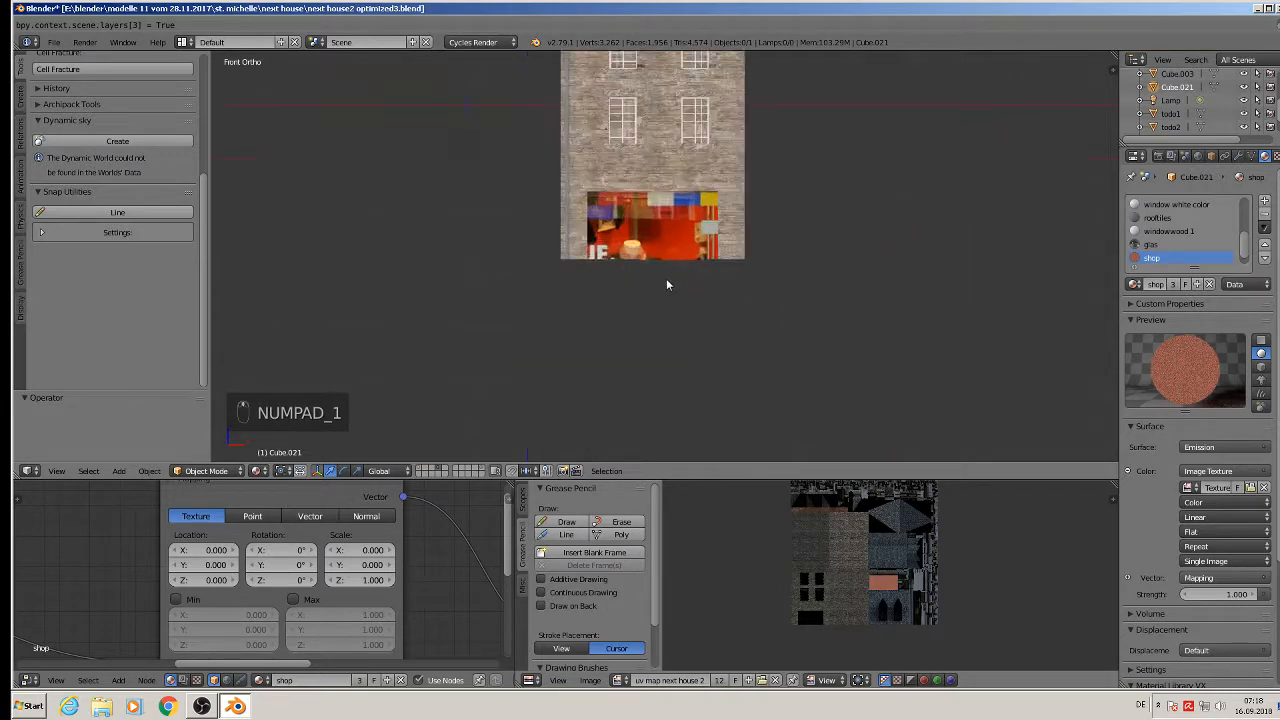
key(Tab)
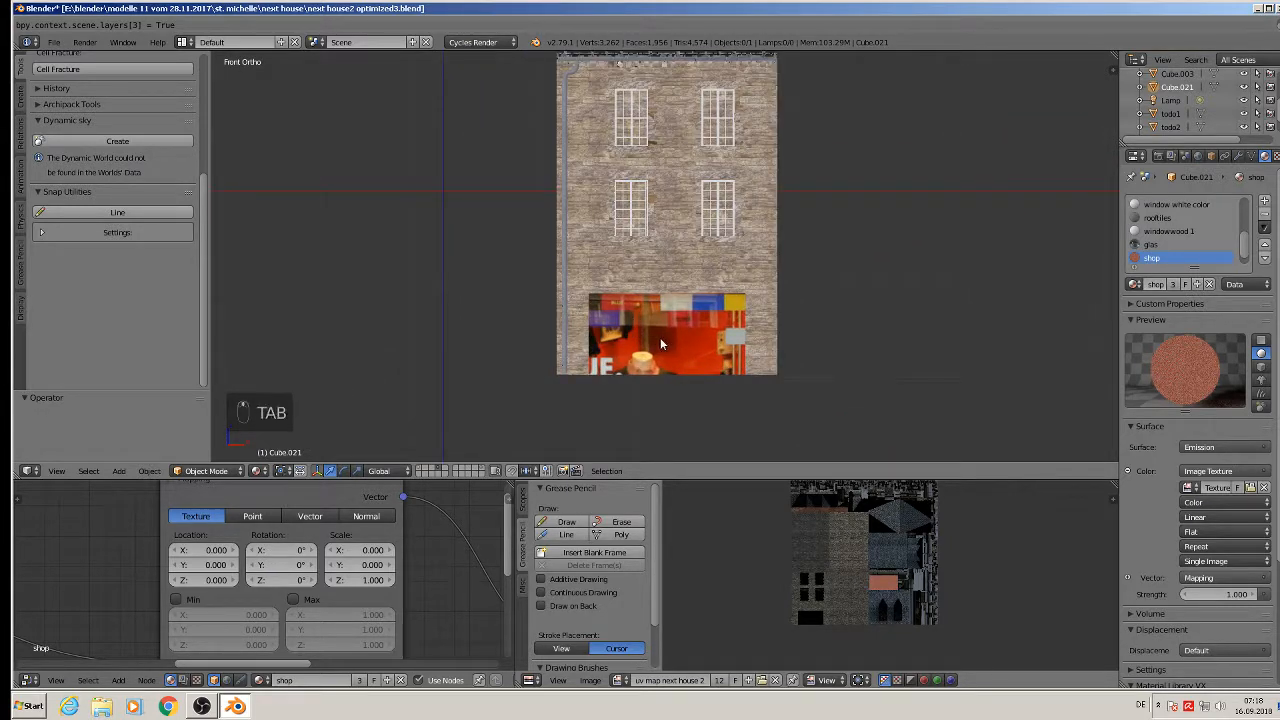
right_click(742, 322)
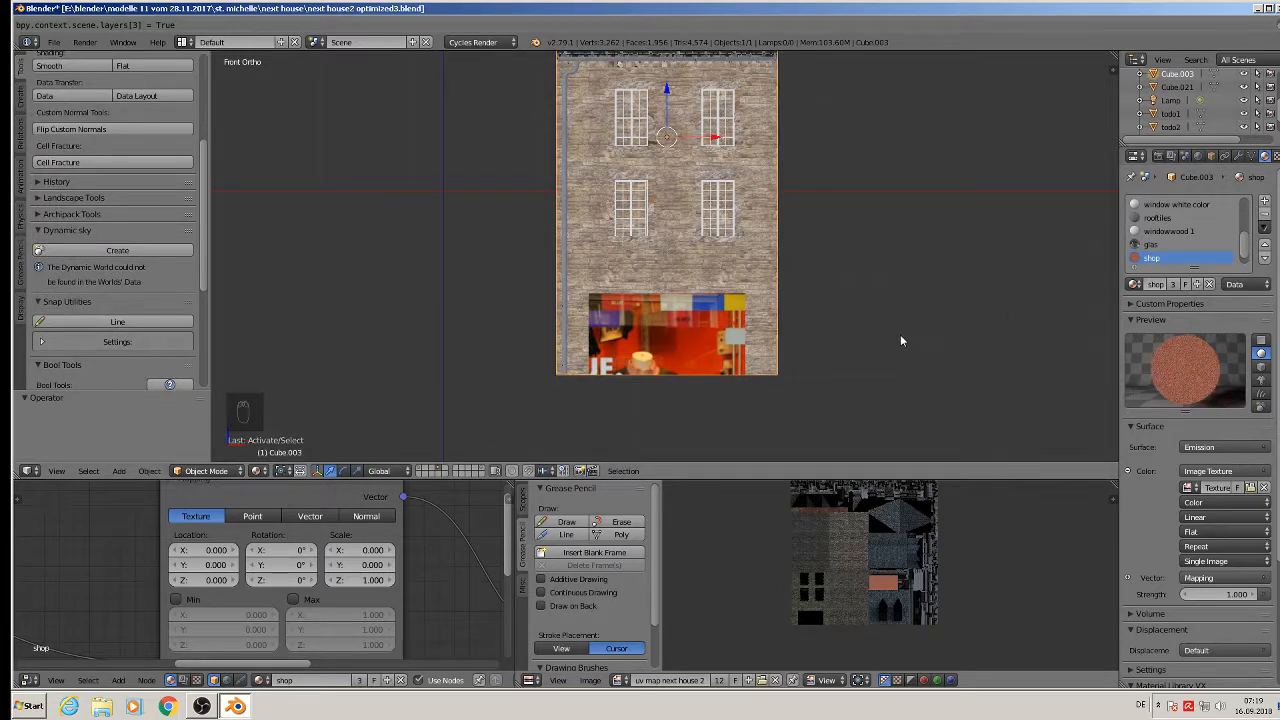
key(Tab)
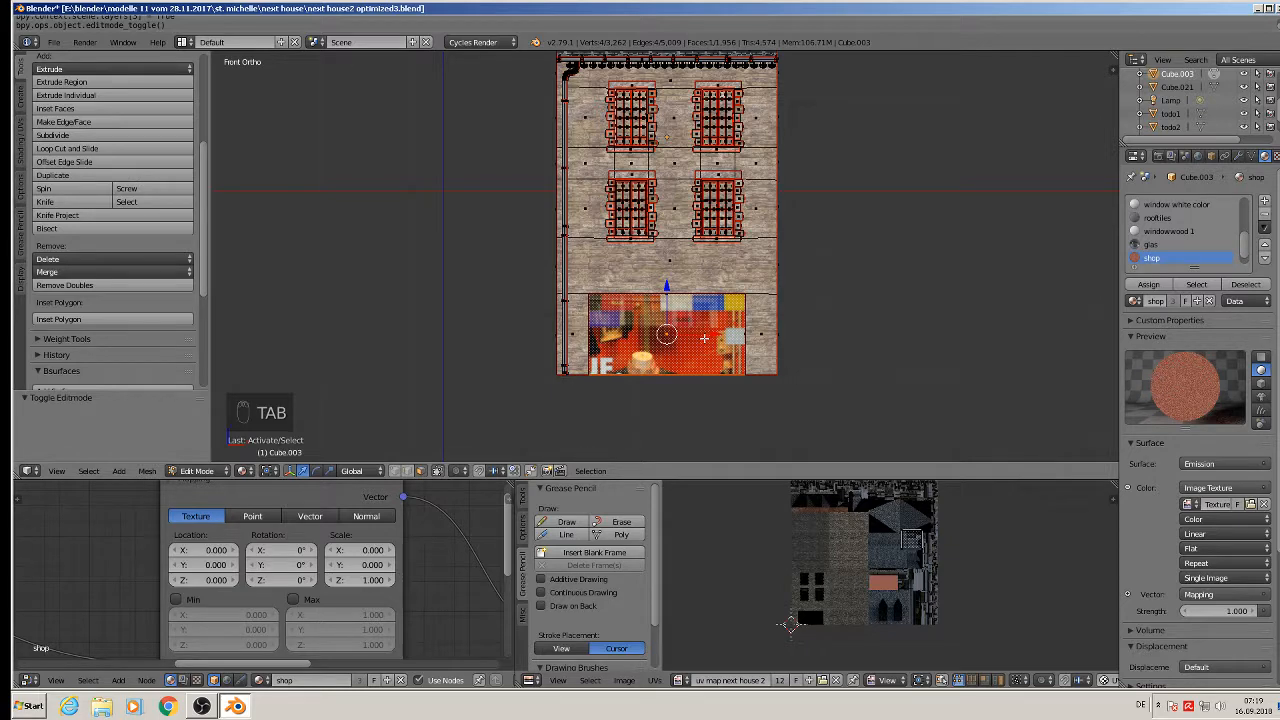
Step: Unwrap all faces of the house mesh with the standard Unwrap method
key(a)
key(a)
key(a)
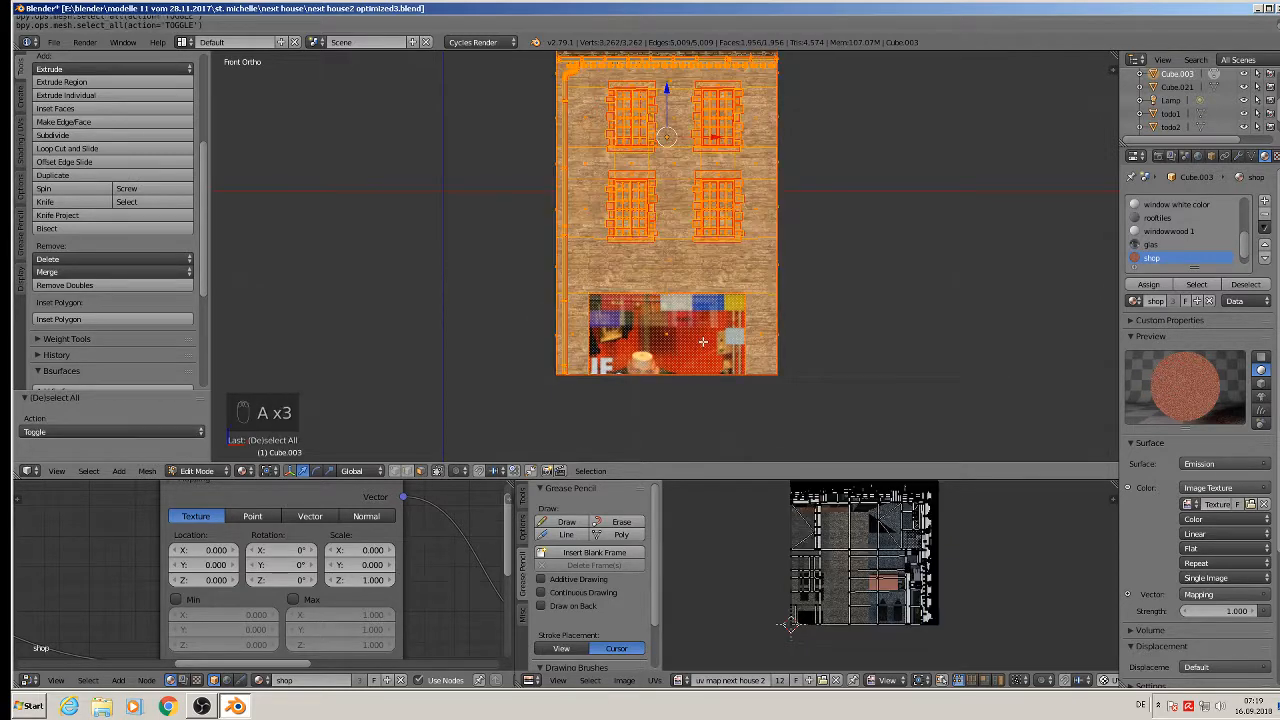
key(u)
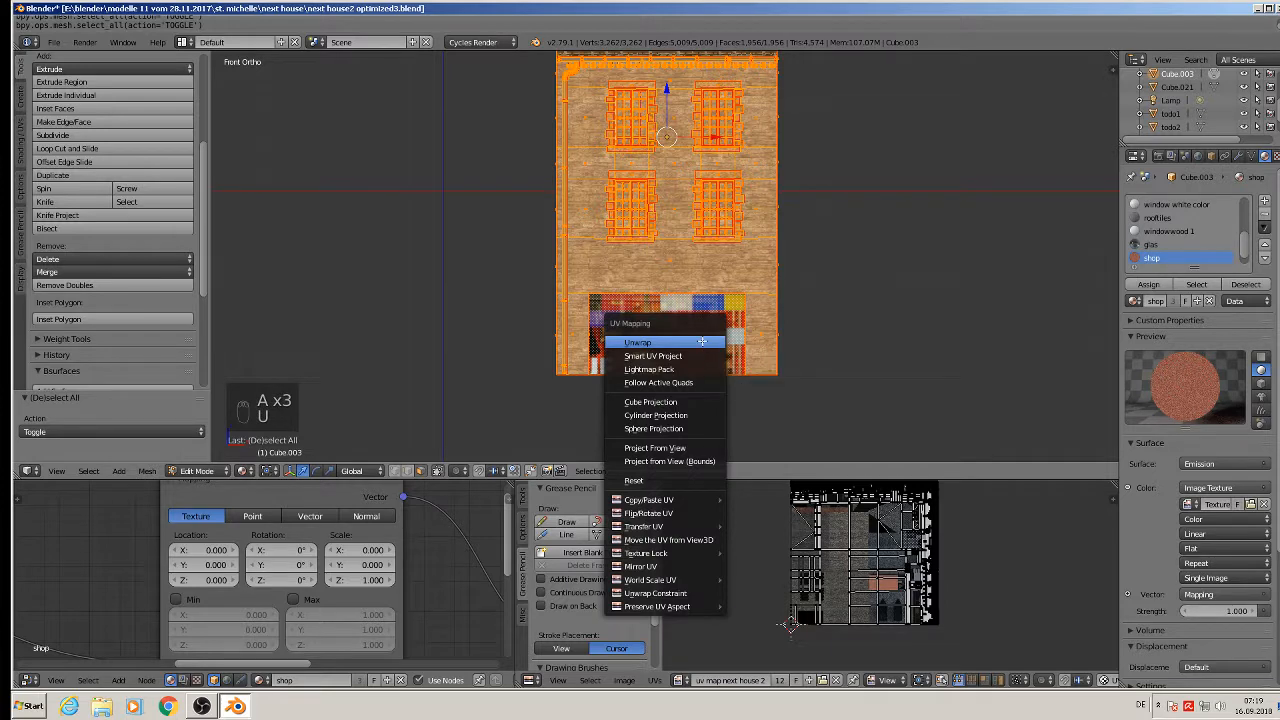
click(702, 342)
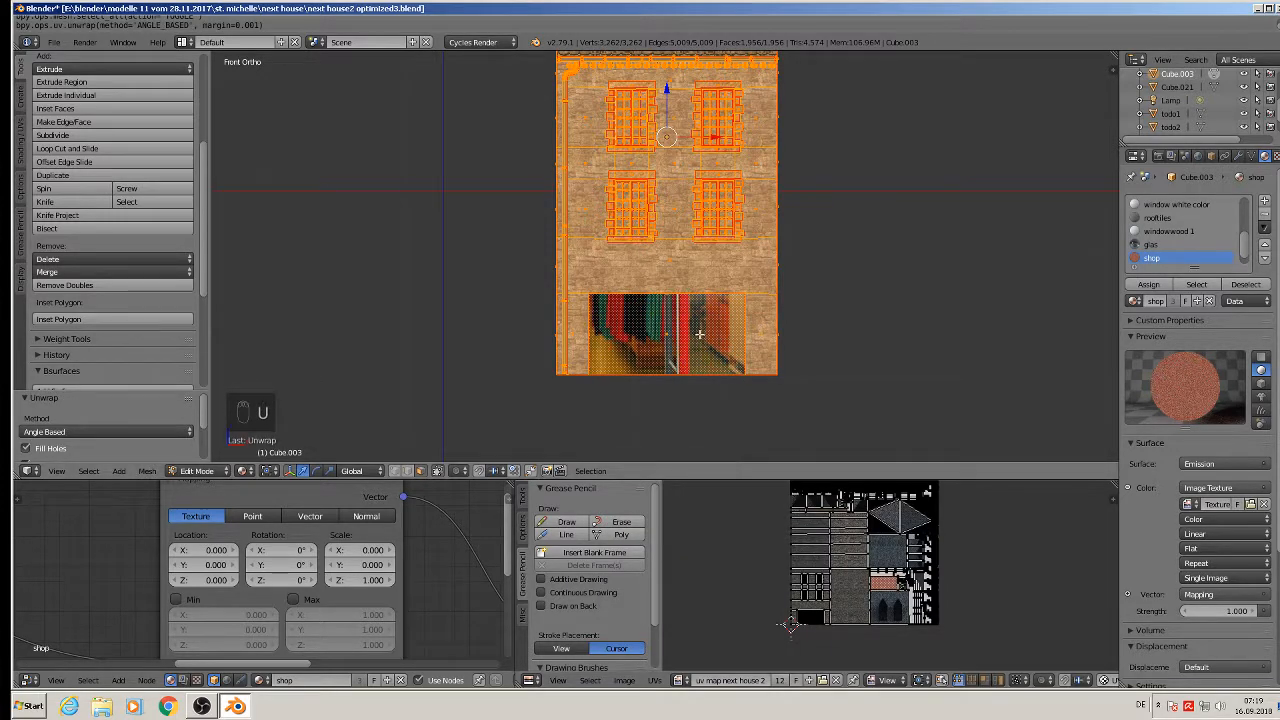
Step: Select the ground-floor shopfront face and set the shop material's Mapping node scale to 0.1 in X and Y
right_click(701, 340)
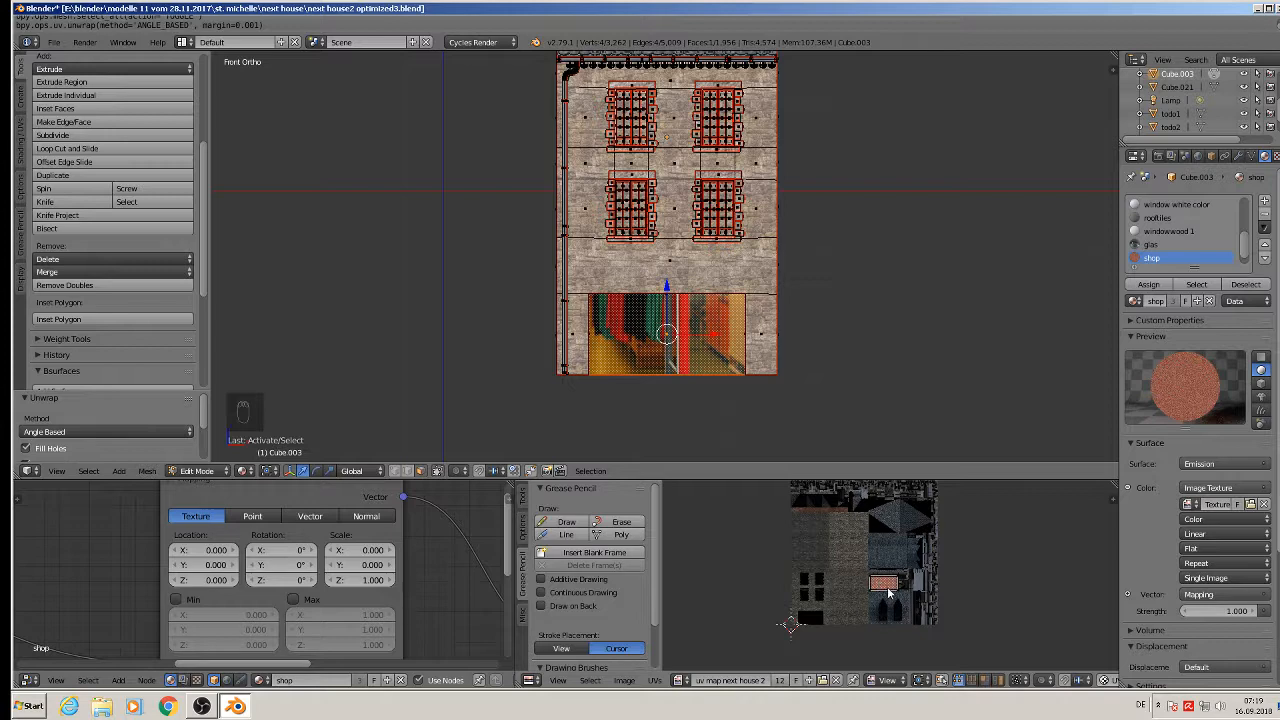
middle_drag(348, 588, 414, 563)
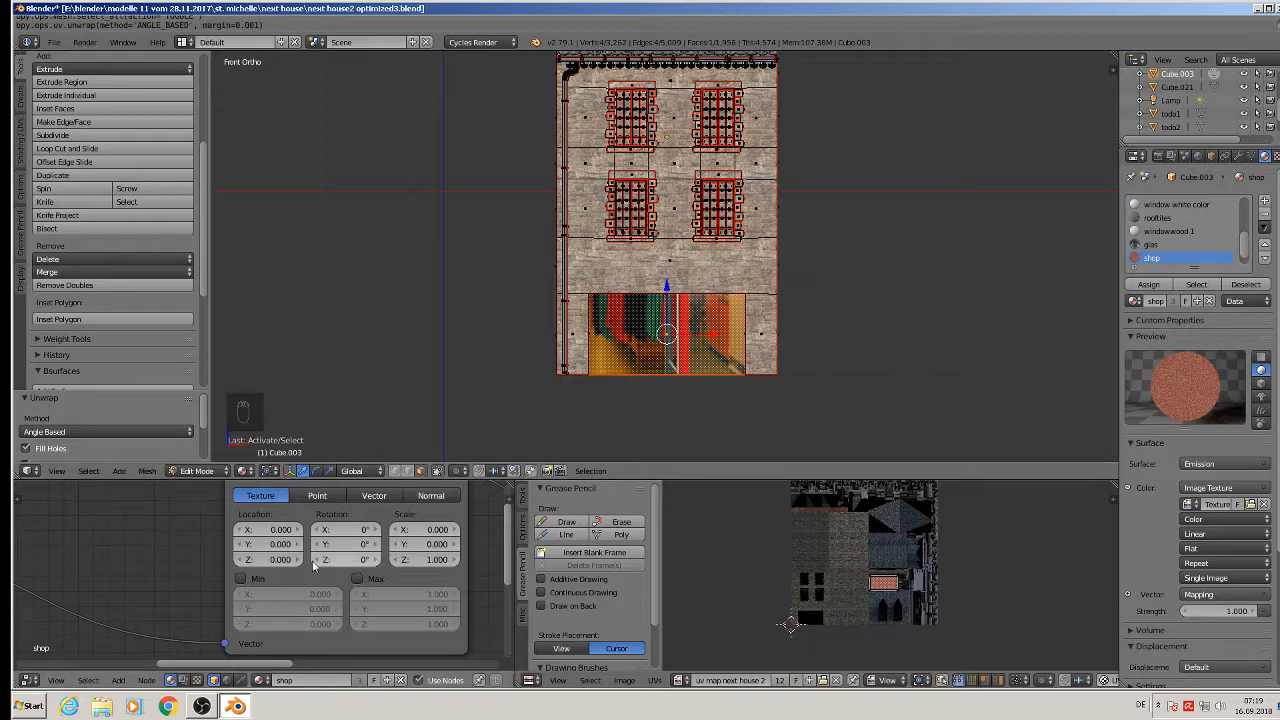
scroll(340, 565, up, 1)
scroll(441, 565, up, 1)
click(440, 541)
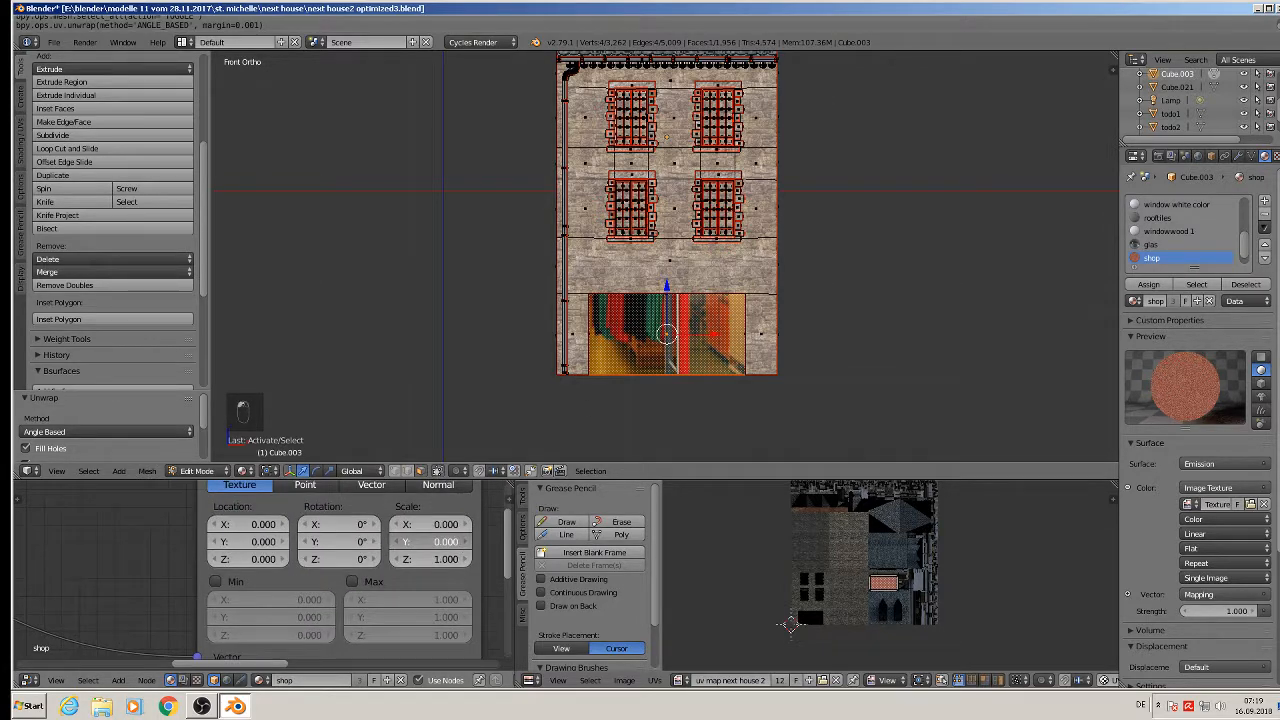
text(0.1)
key(Return)
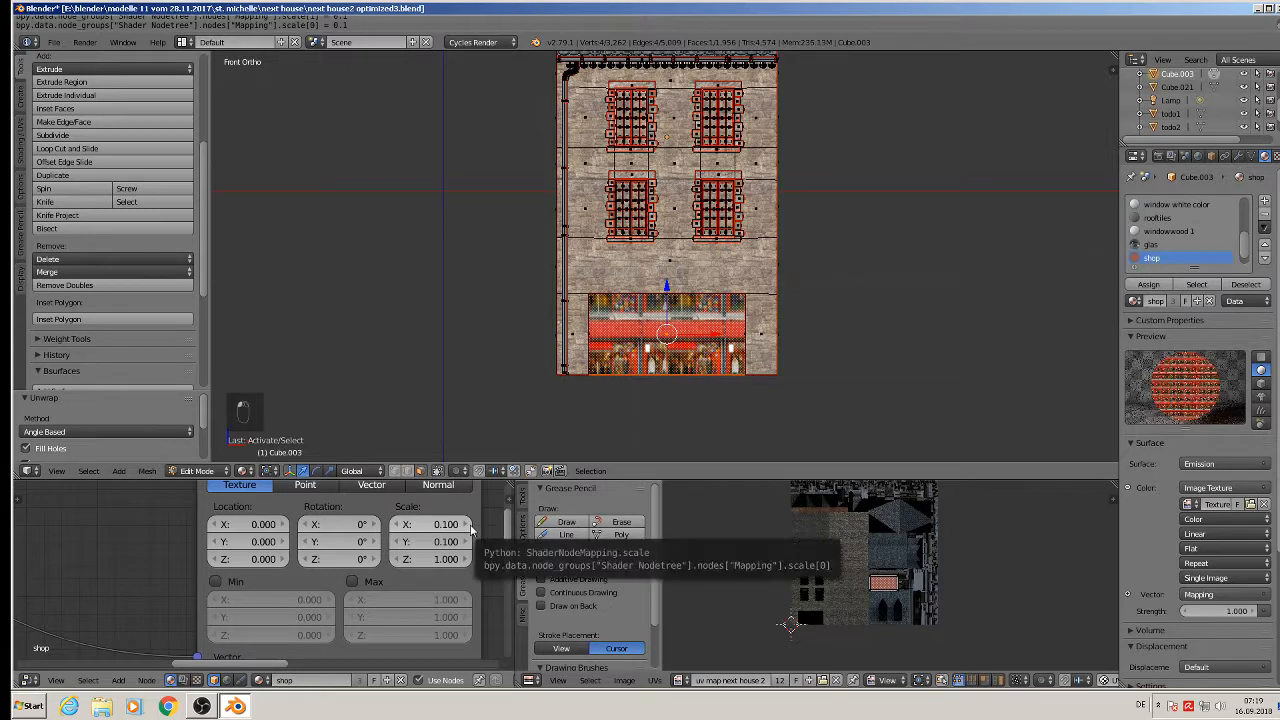
click(440, 524)
text(0.1)
key(Return)
Step: Lower the Z scale of the shop material's Mapping node to 0.1
click(396, 559)
click(396, 559)
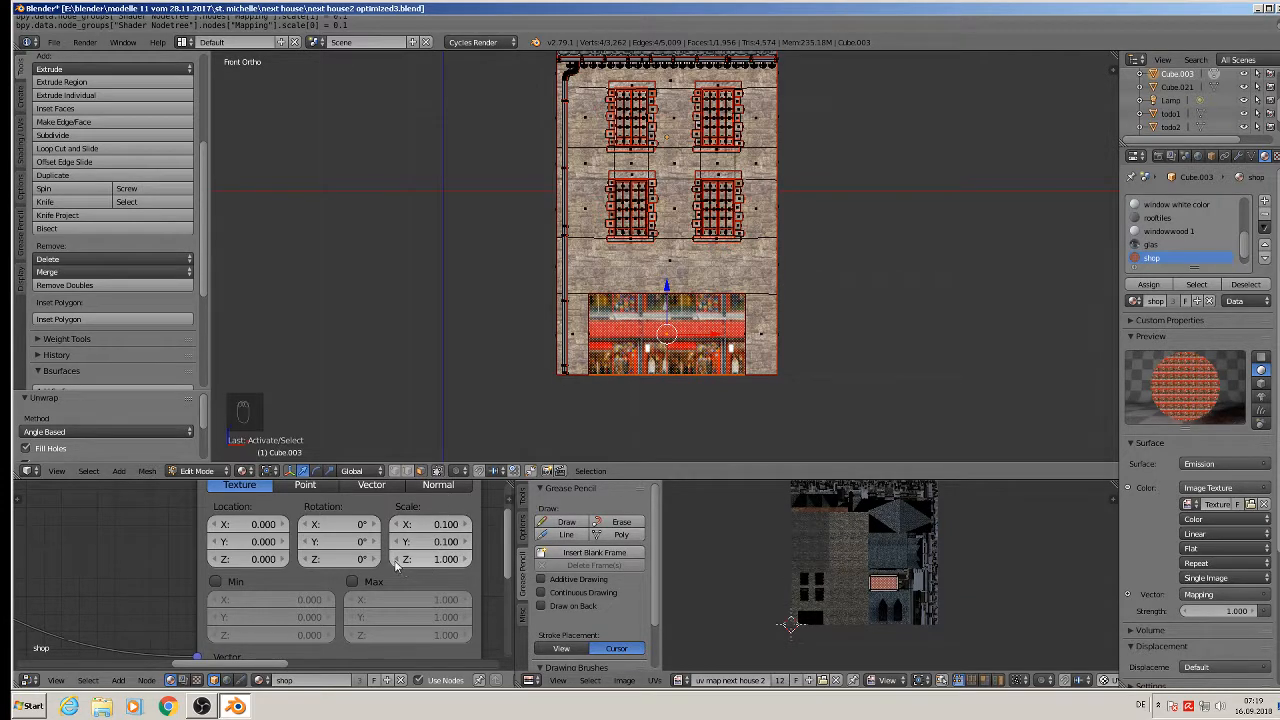
click(396, 559)
click(396, 559)
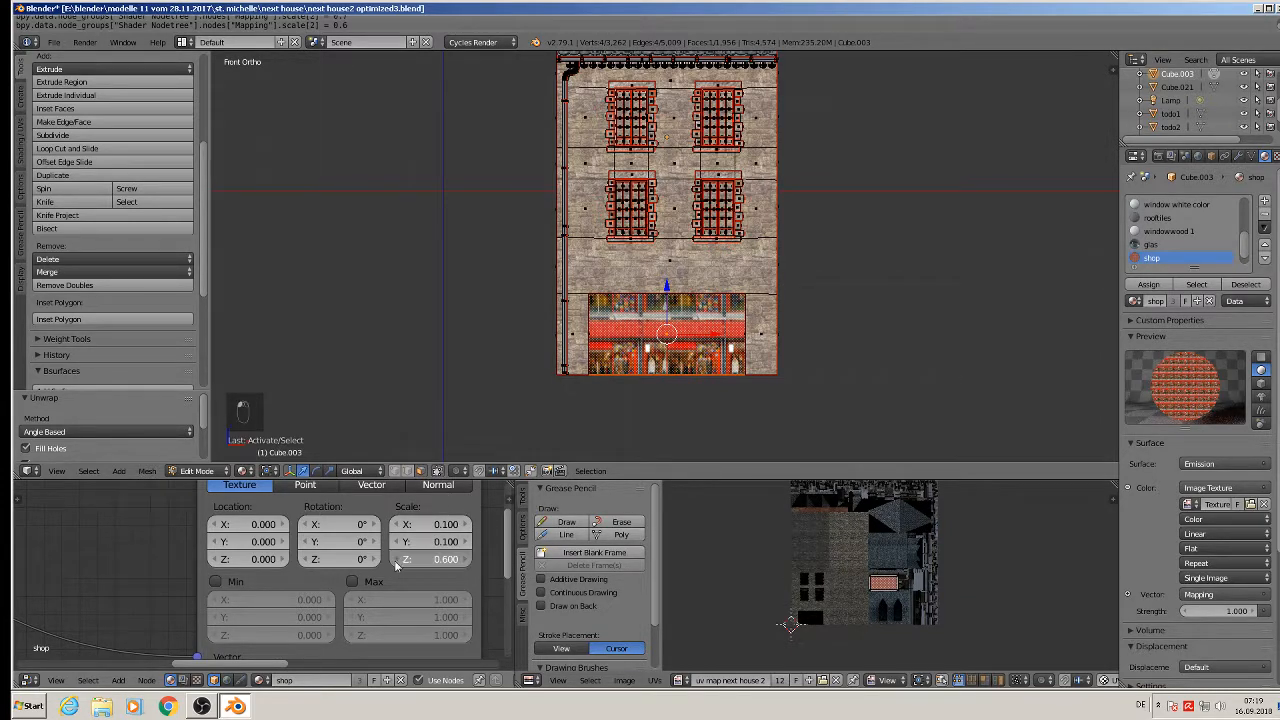
click(396, 559)
click(396, 559)
click(396, 559)
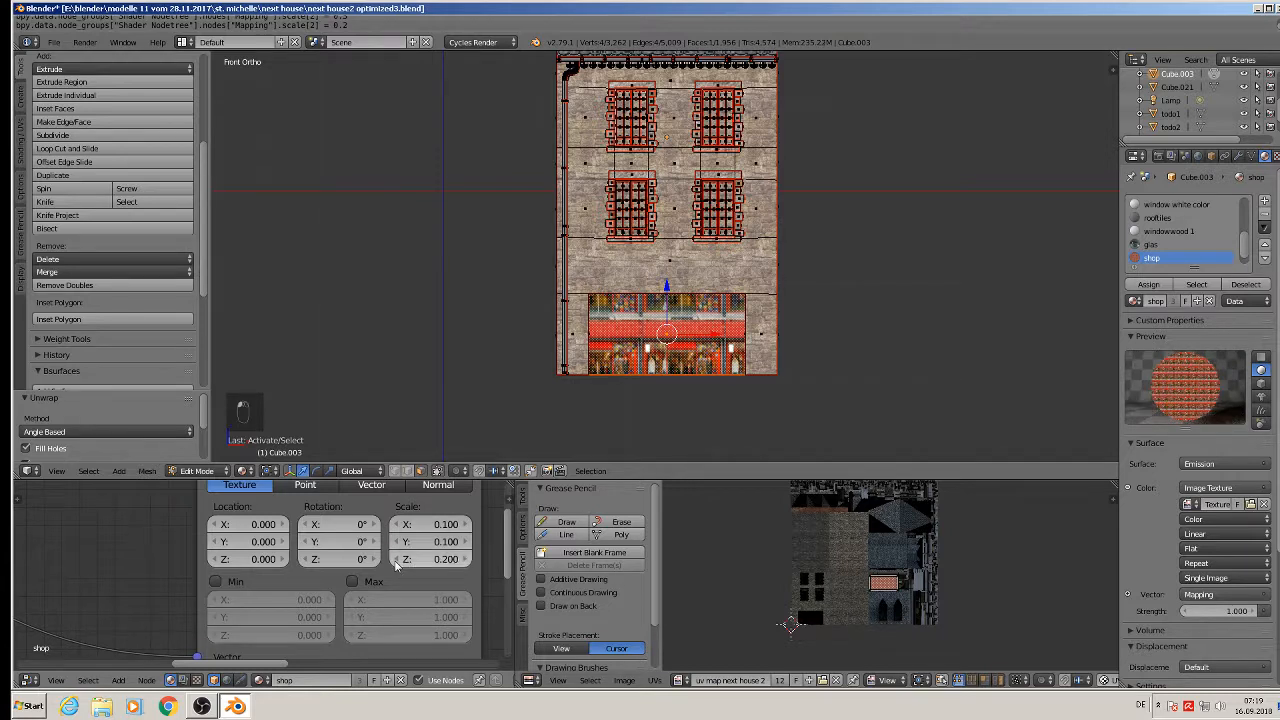
click(396, 559)
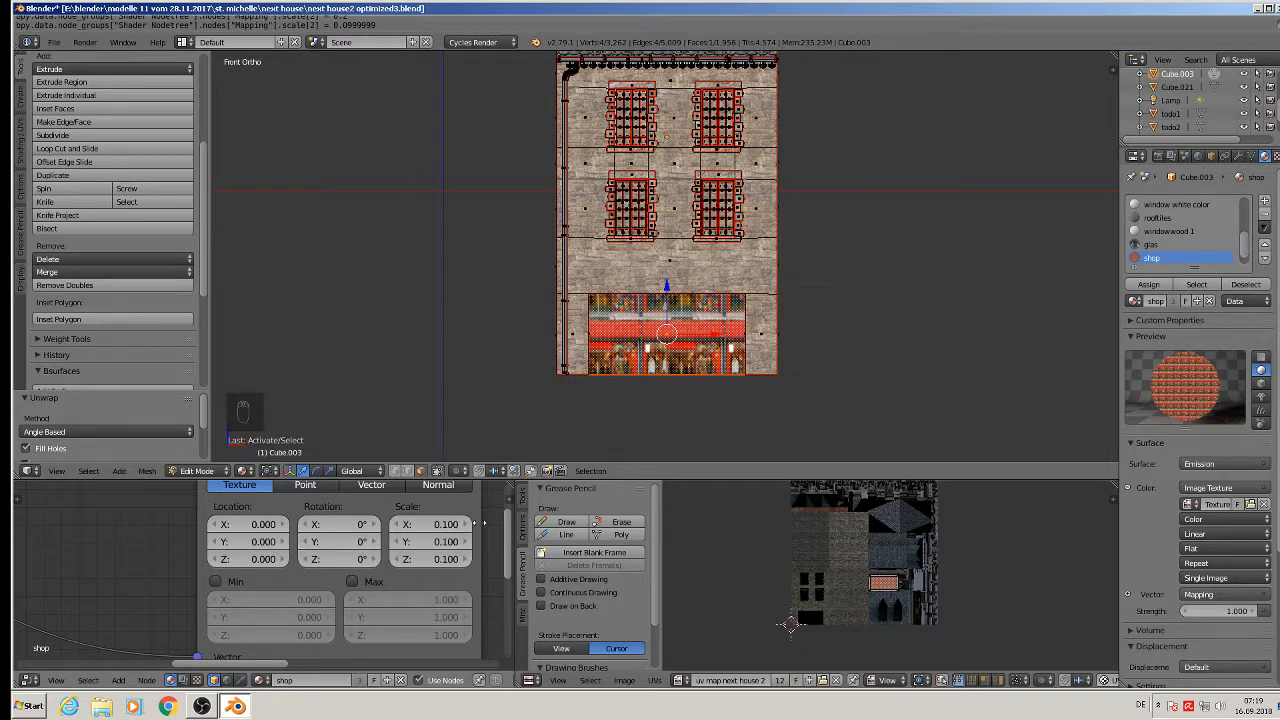
Step: Set the shop texture's mapping scale to 0.2 in X and Y, and its location to X 0.13, Y 0.01
click(466, 526)
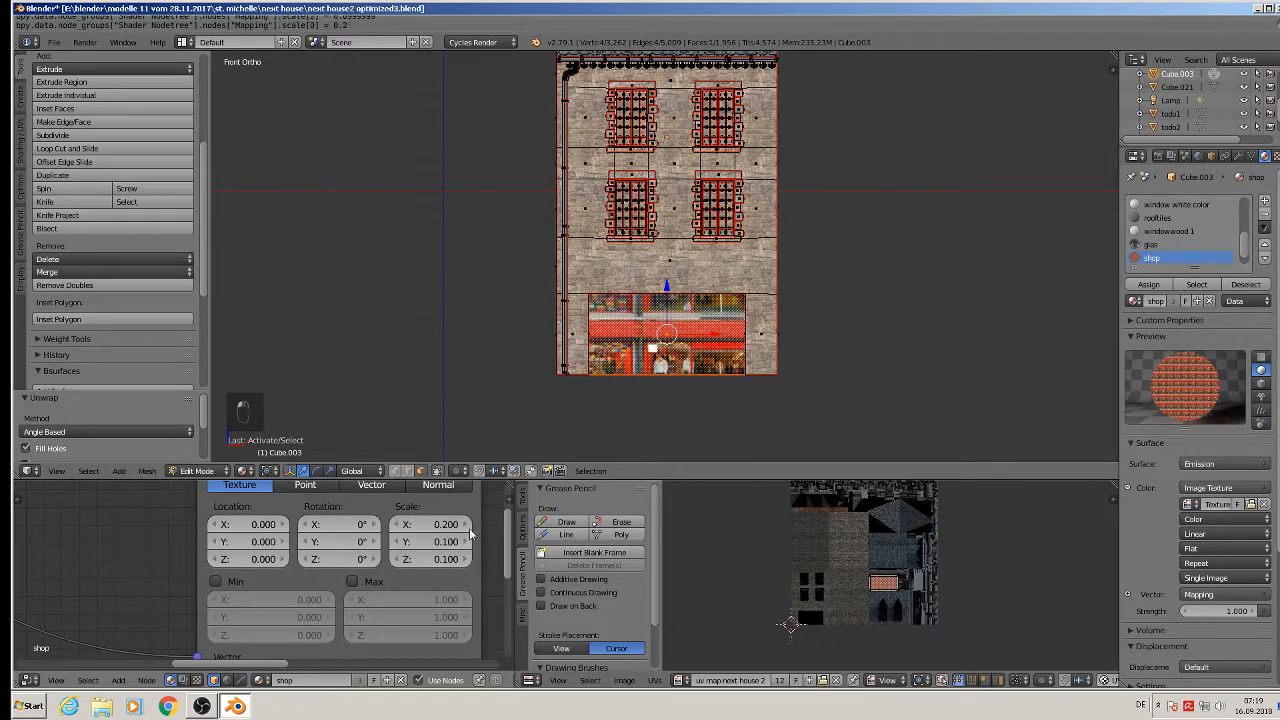
click(466, 542)
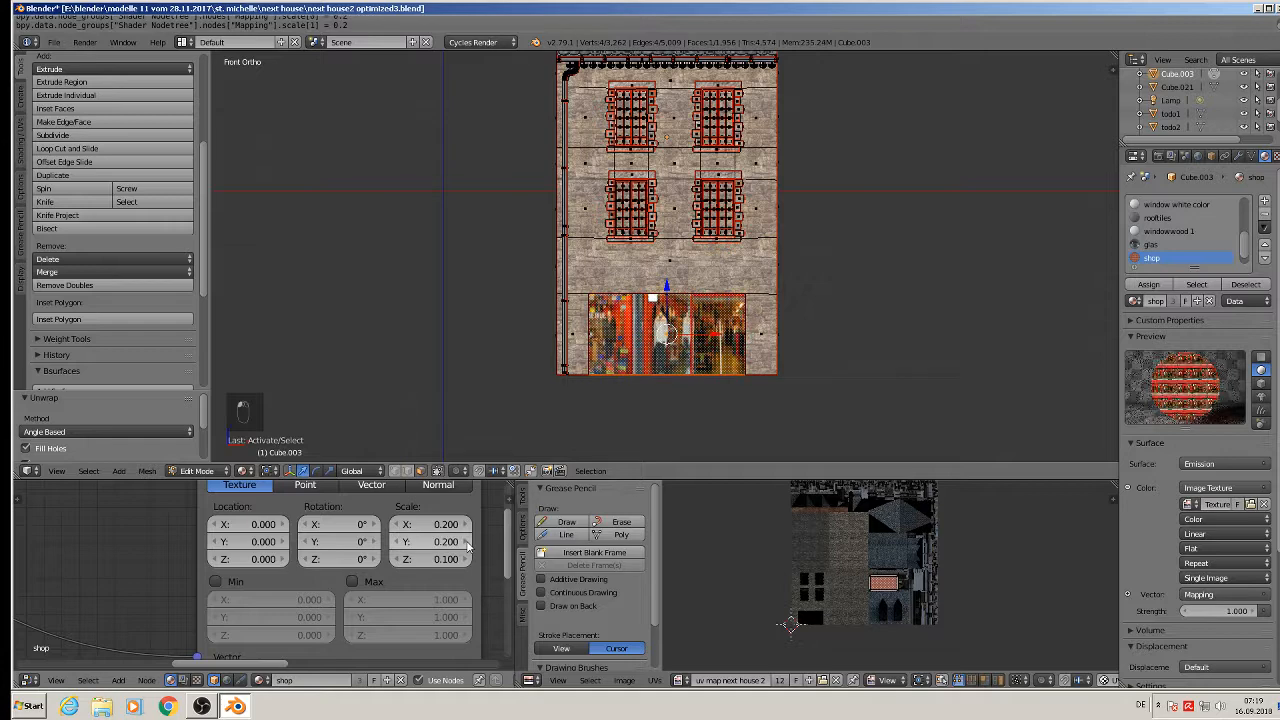
click(214, 542)
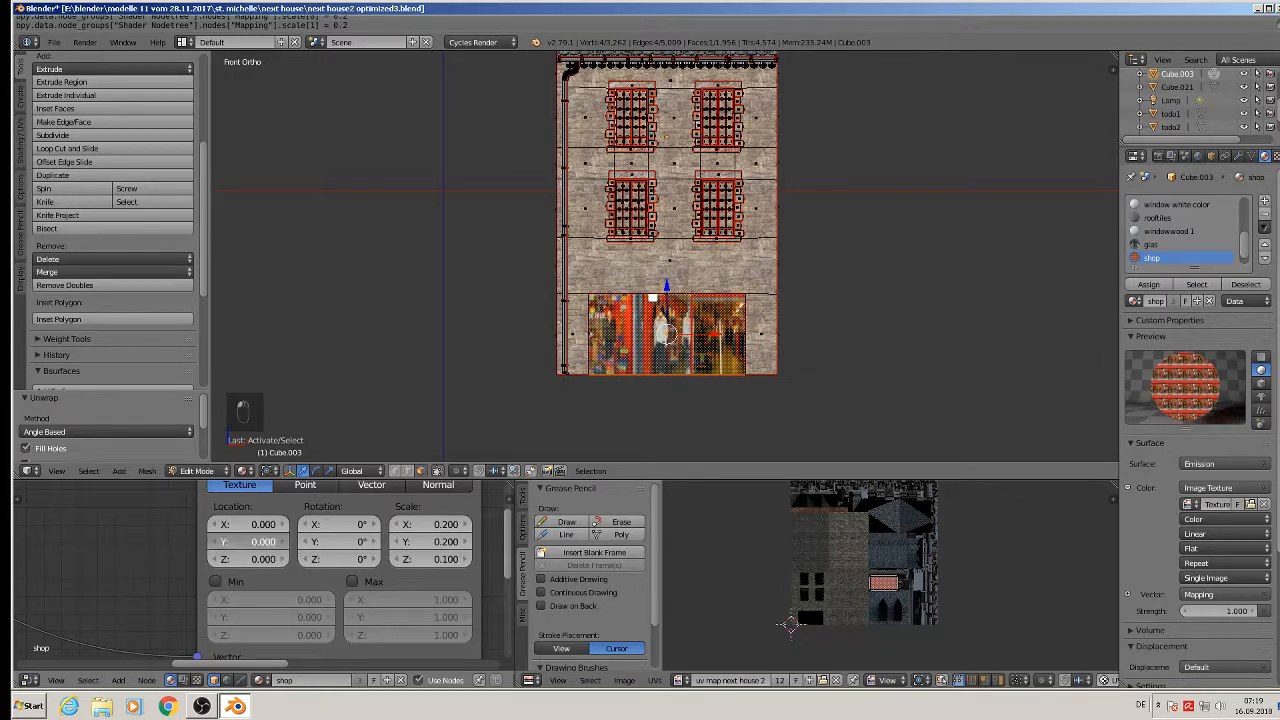
click(282, 542)
drag(248, 542, 281, 524)
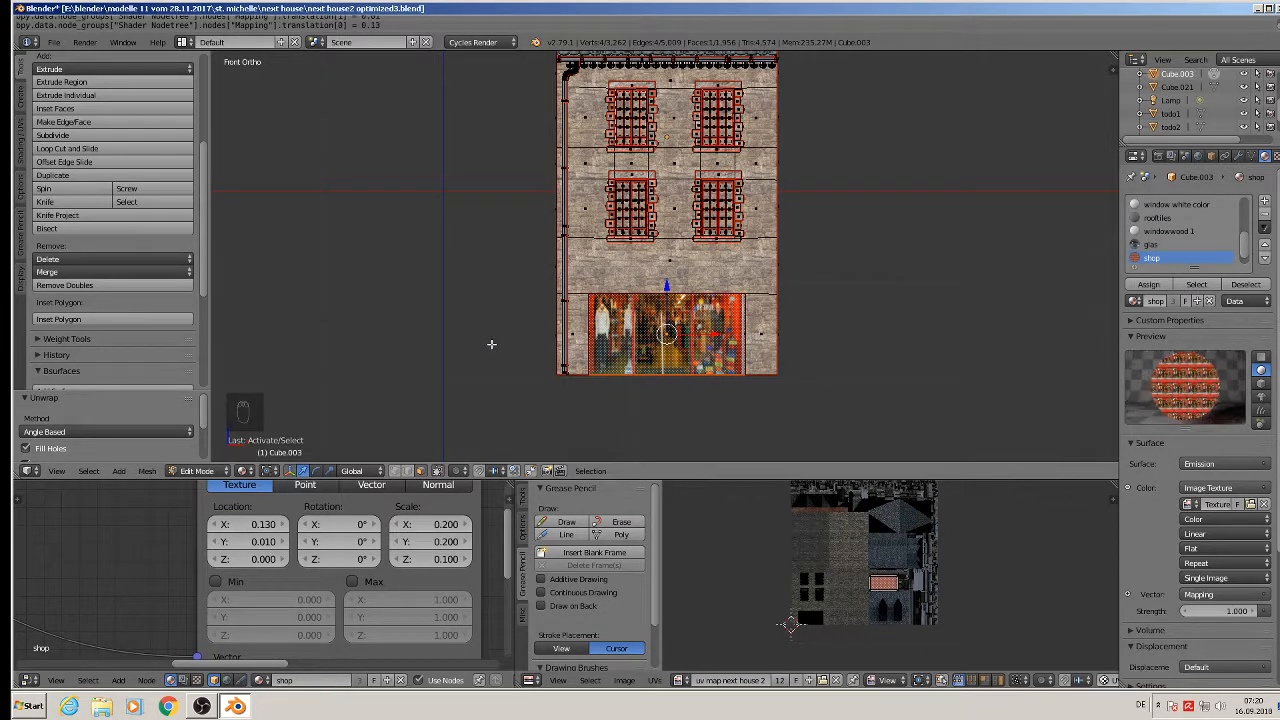
Step: Deselect all faces, preview the shopfront in Rendered shading, and return to Material shading
key(a)
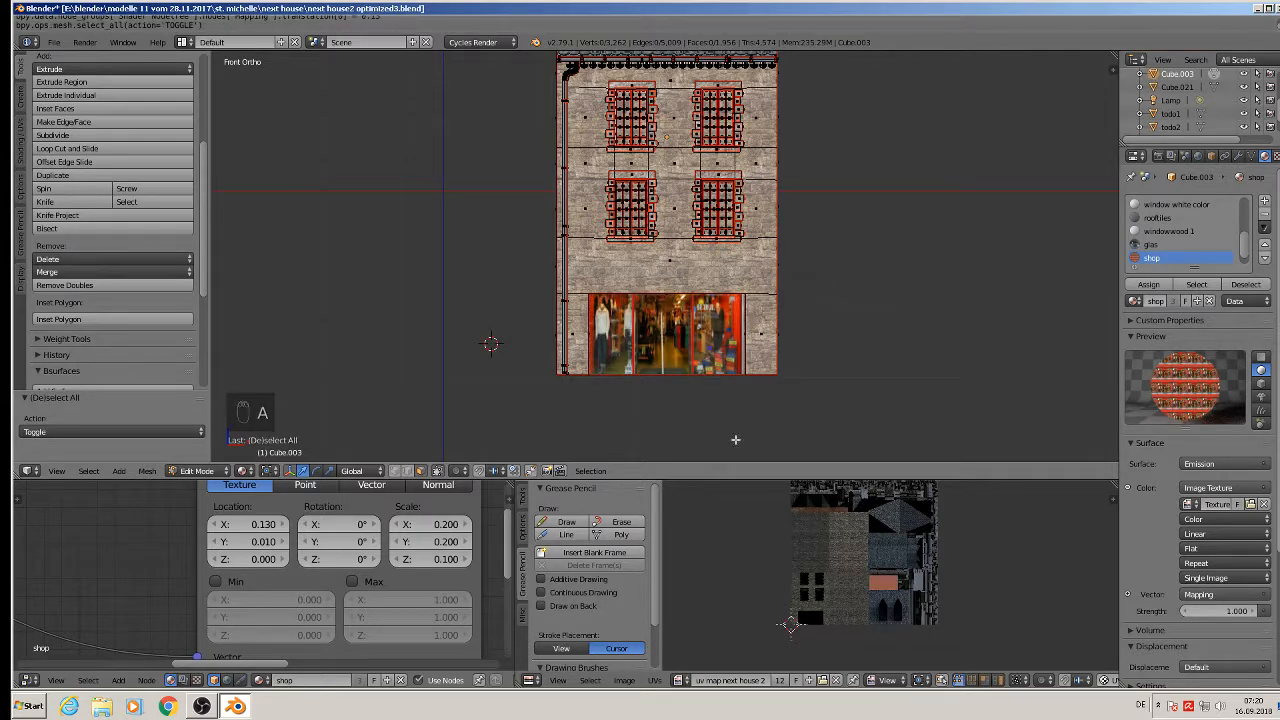
click(245, 471)
click(268, 381)
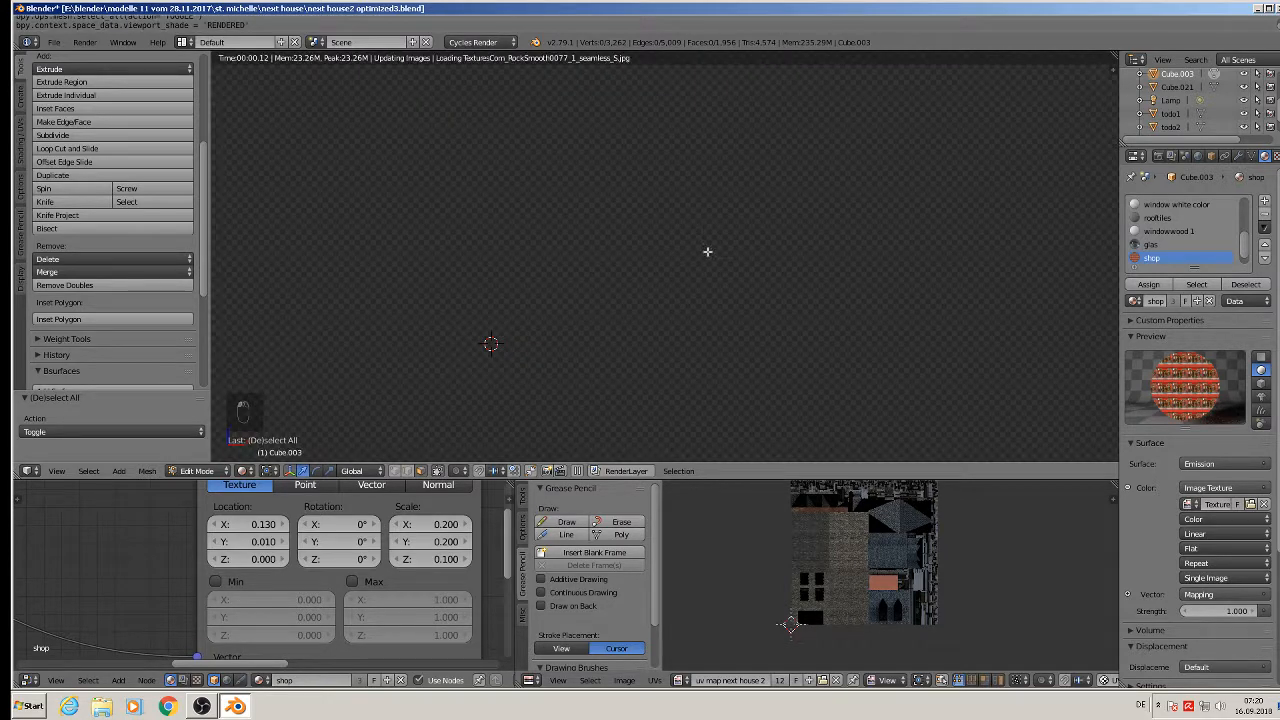
click(245, 471)
click(268, 394)
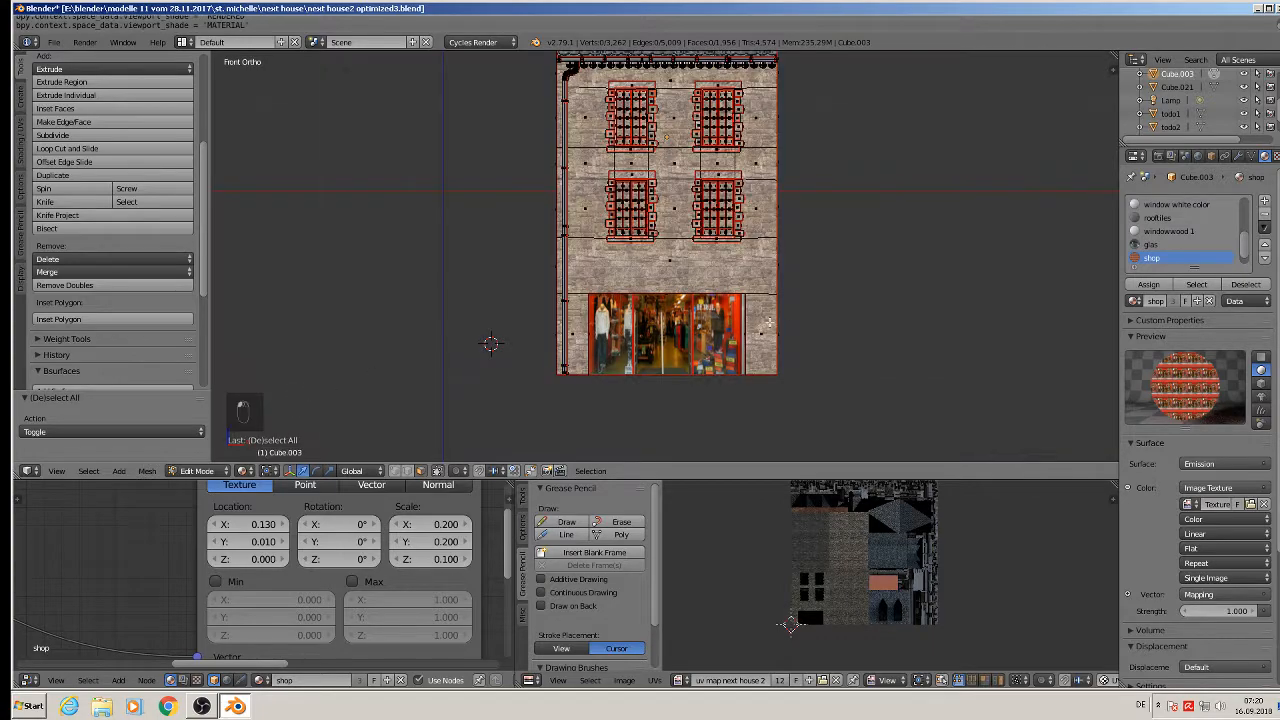
Step: Rotate the UV island of the triangular gable roof face by about -20° plus -4° so its tile rows run level
middle_drag(768, 322, 570, 377)
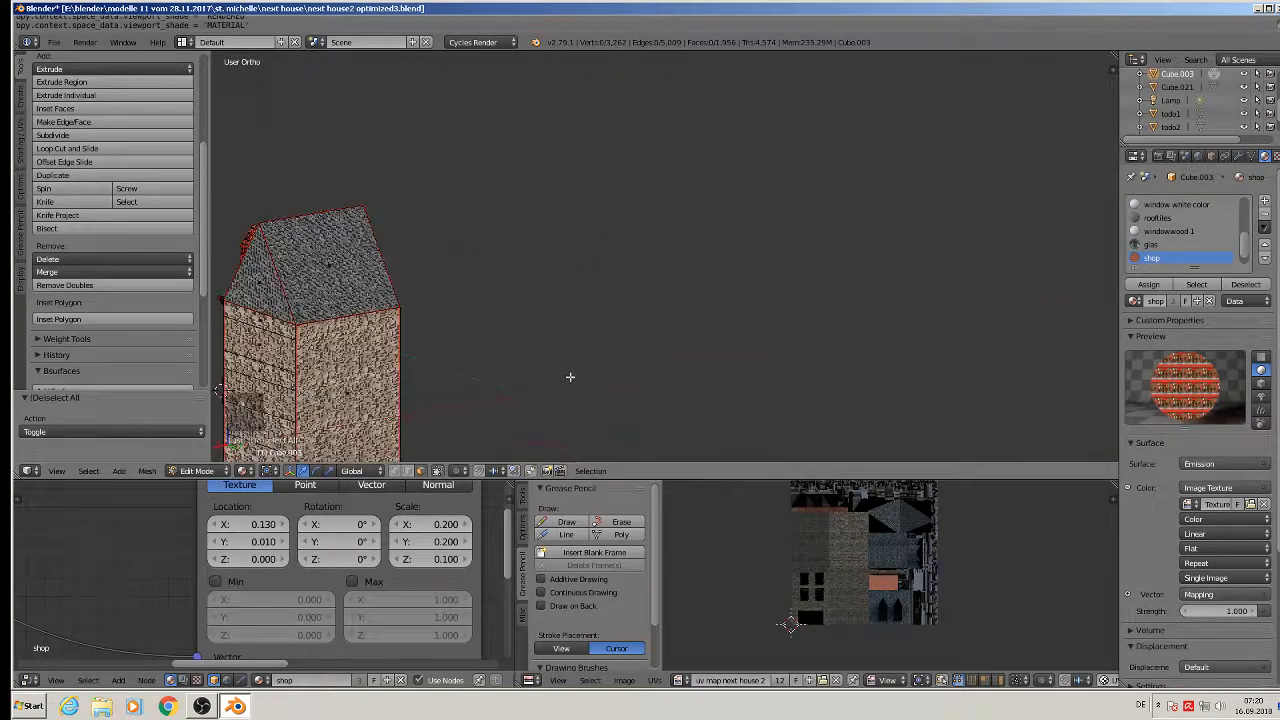
shift+middle_drag(483, 305, 746, 191)
scroll(666, 191, up, 4)
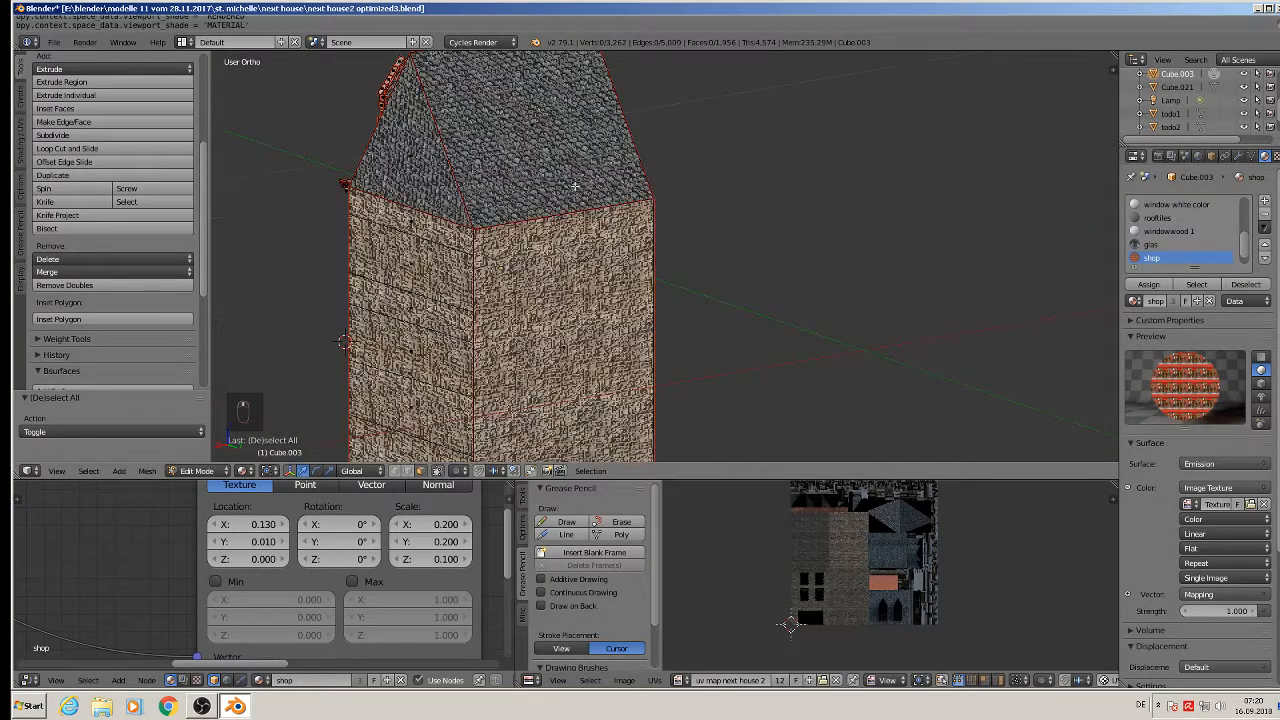
right_click(480, 178)
middle_drag(480, 178, 650, 329)
scroll(451, 188, up, 2)
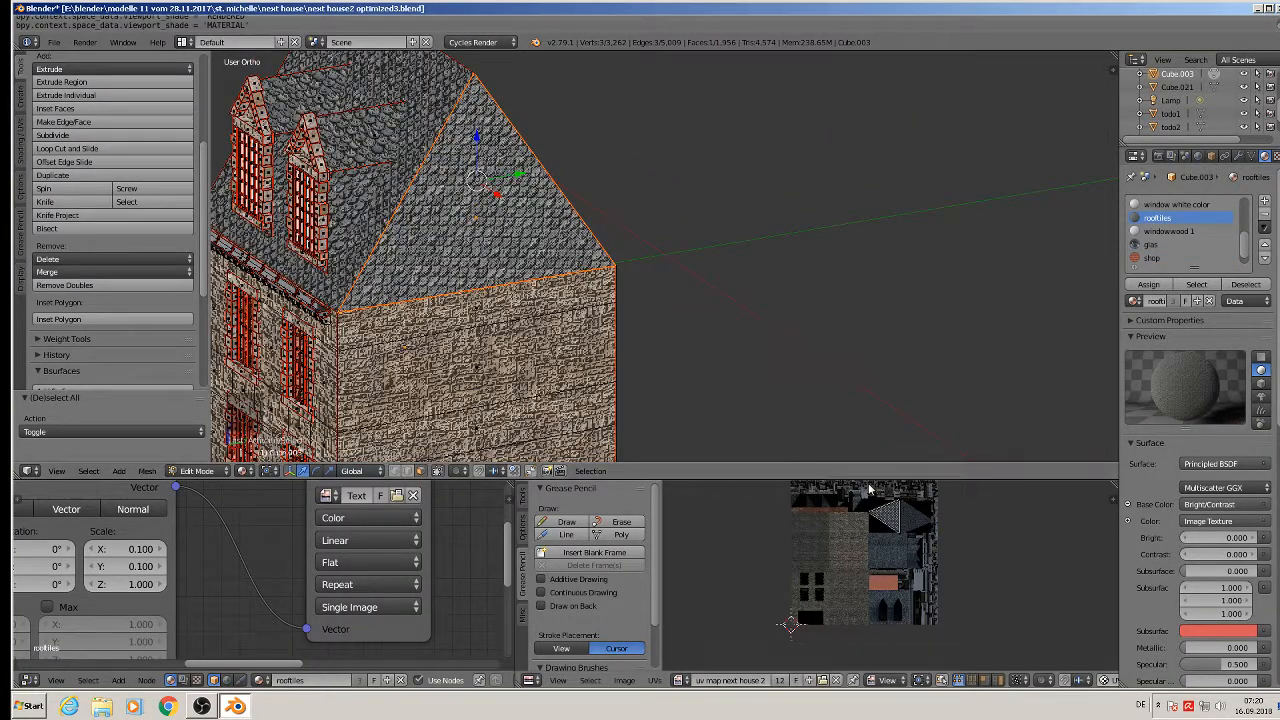
scroll(901, 544, up, 6)
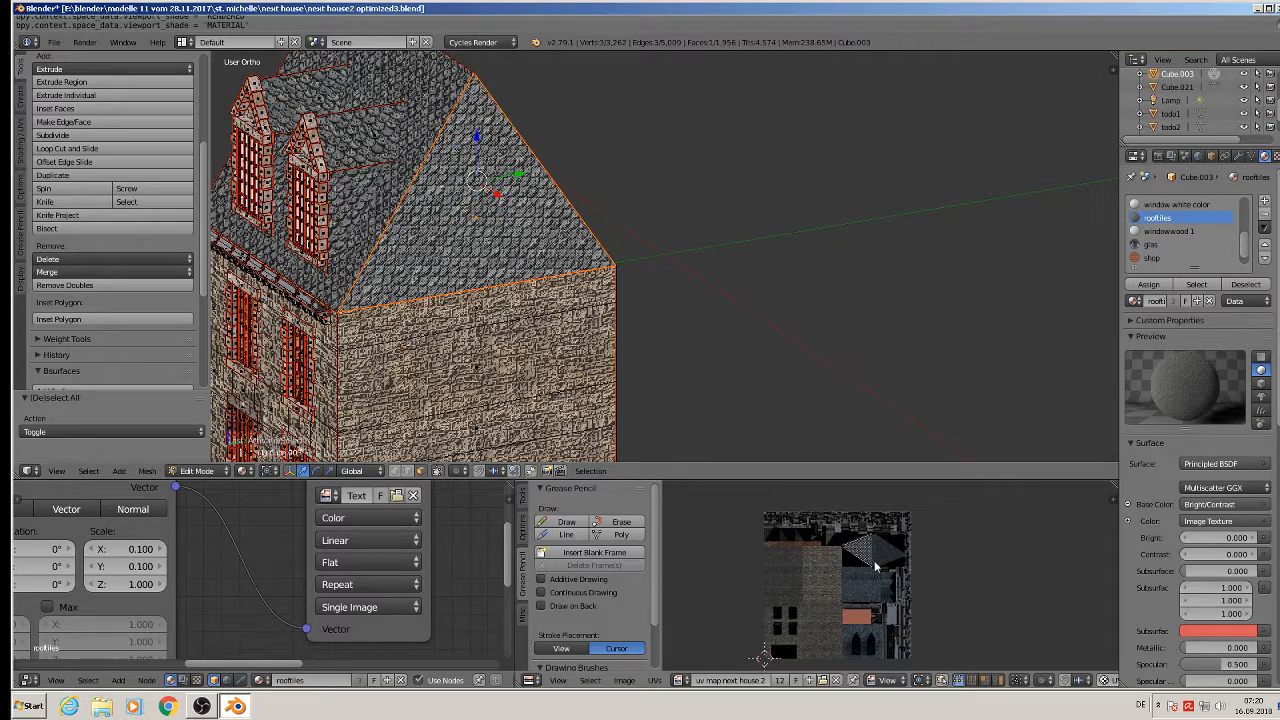
scroll(860, 567, down, 1)
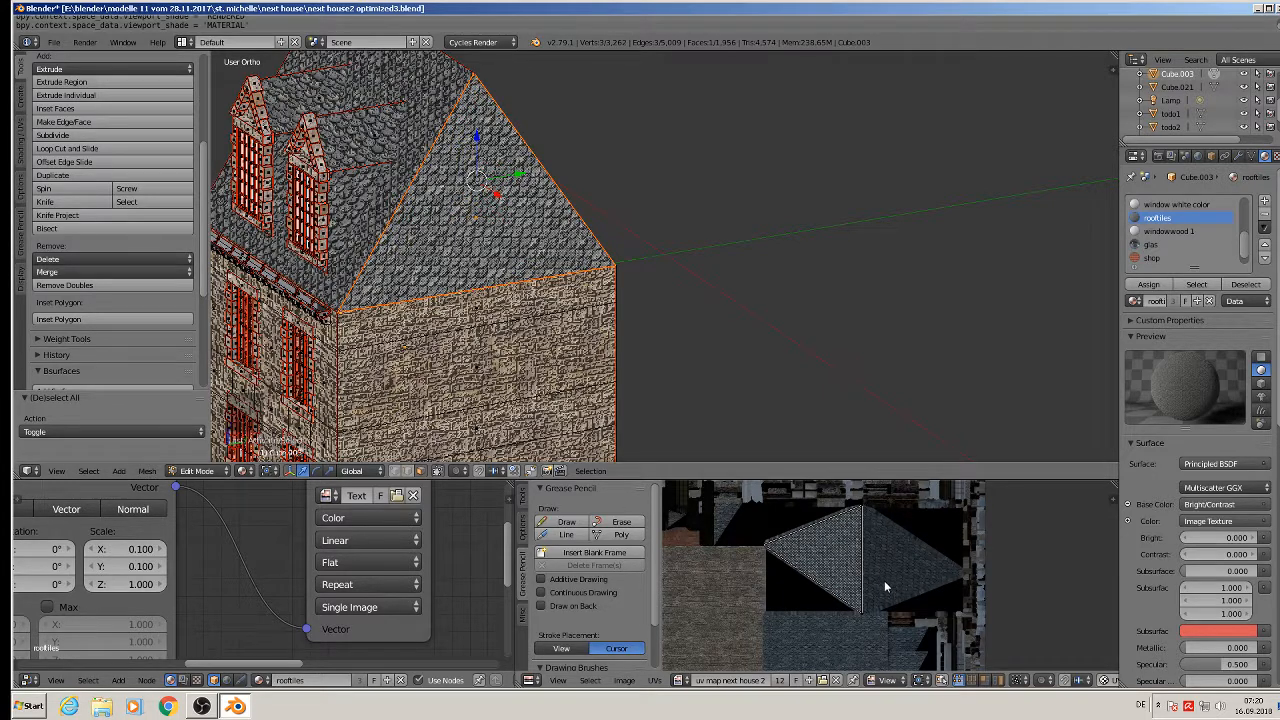
key(a)
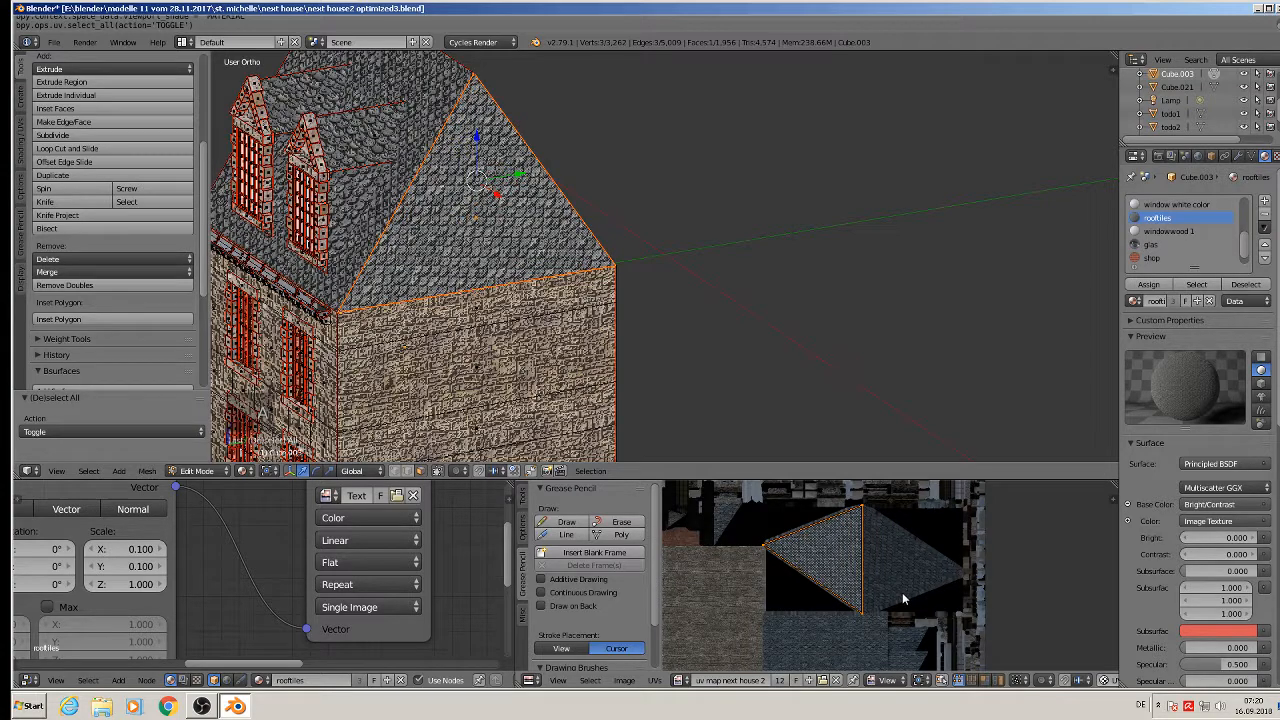
key(r)
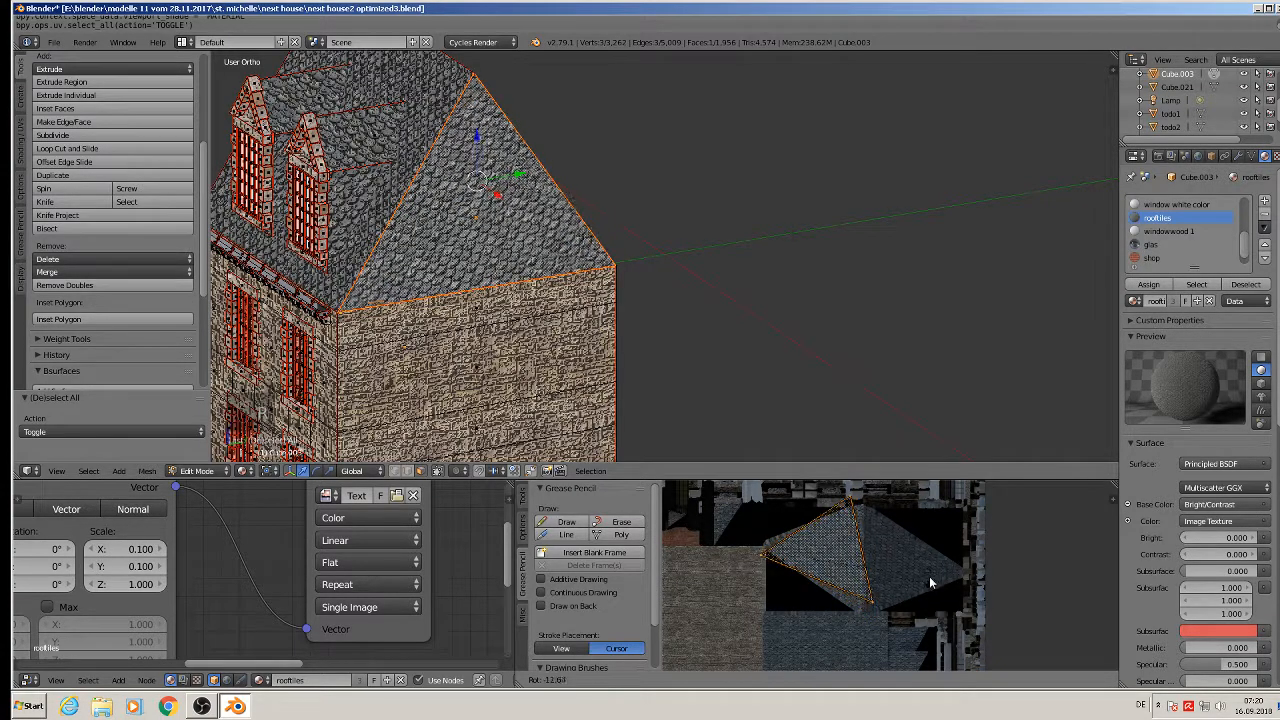
click(935, 565)
middle_drag(623, 334, 530, 315)
key(r)
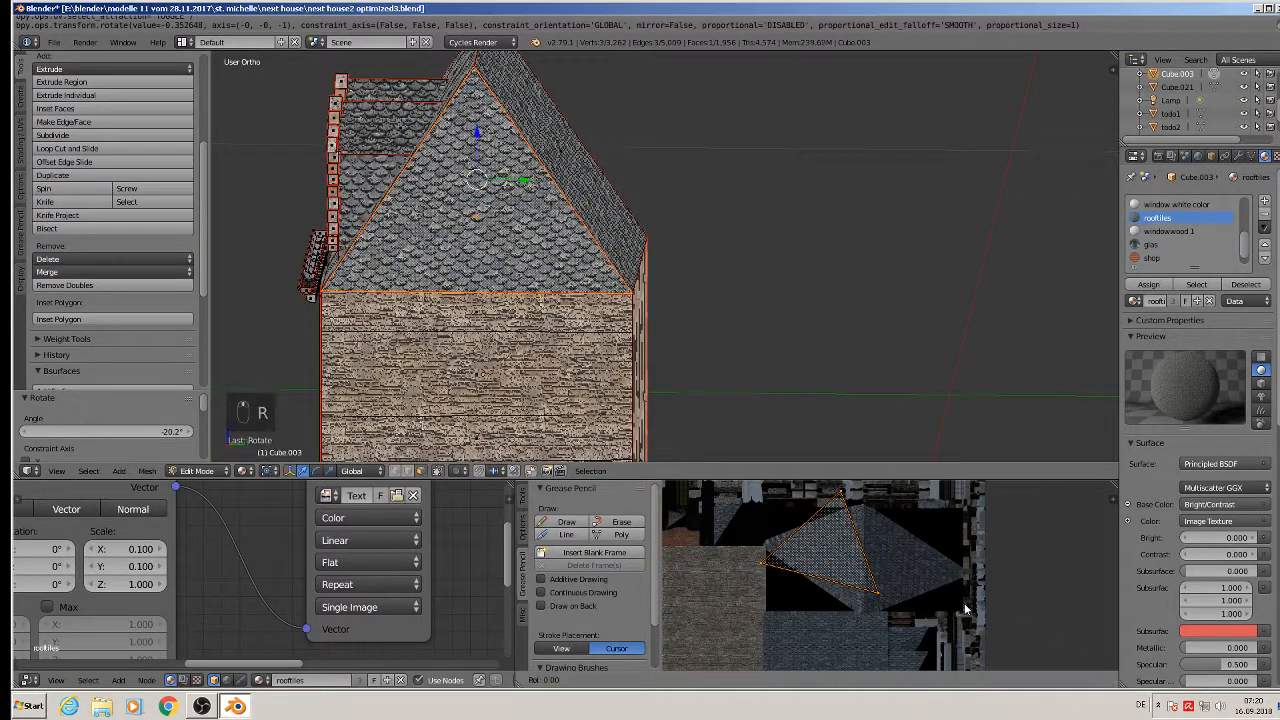
click(972, 600)
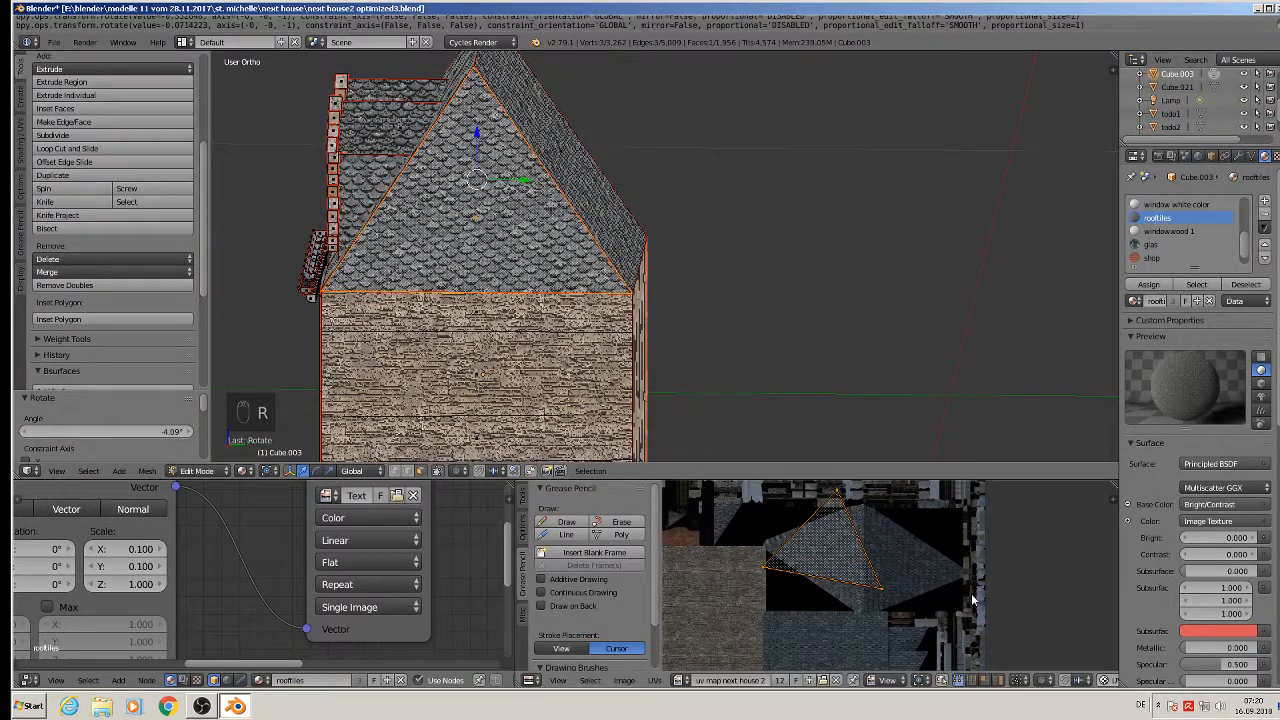
Step: Scale the gable face's UV island by about 0.72 and move it about -0.013 in X and -0.03 in Y
key(s)
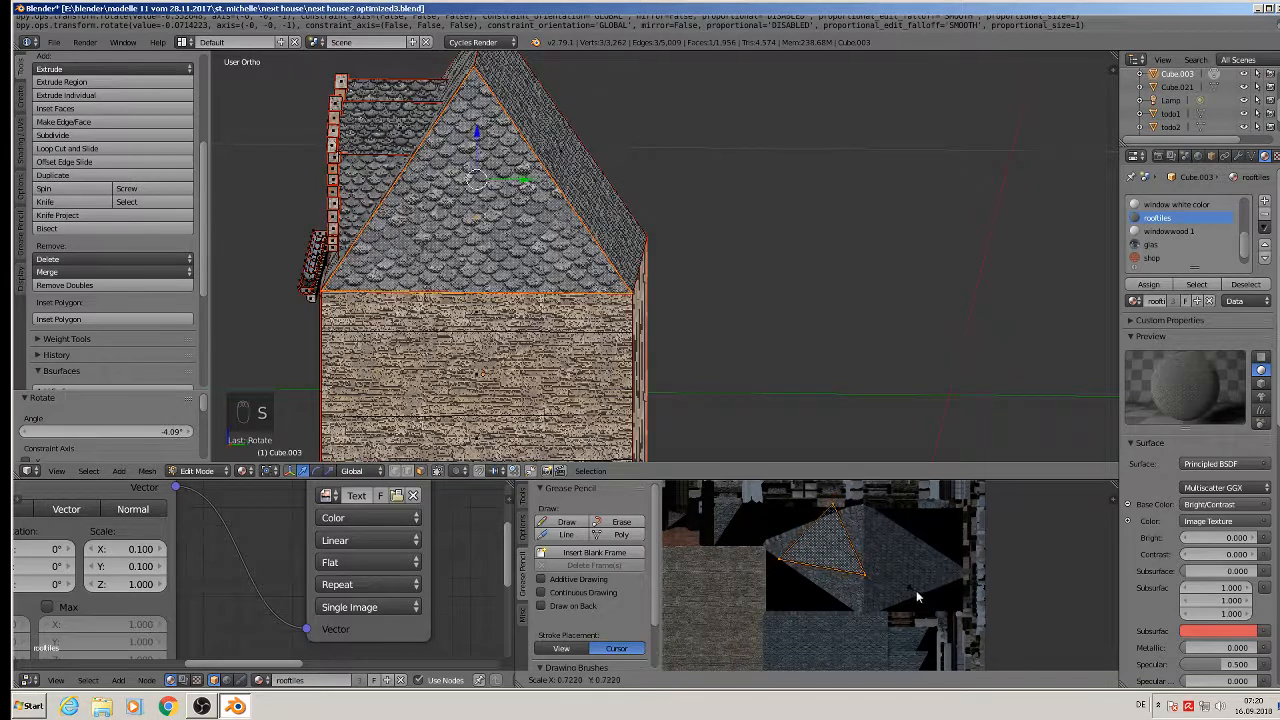
click(916, 597)
key(g)
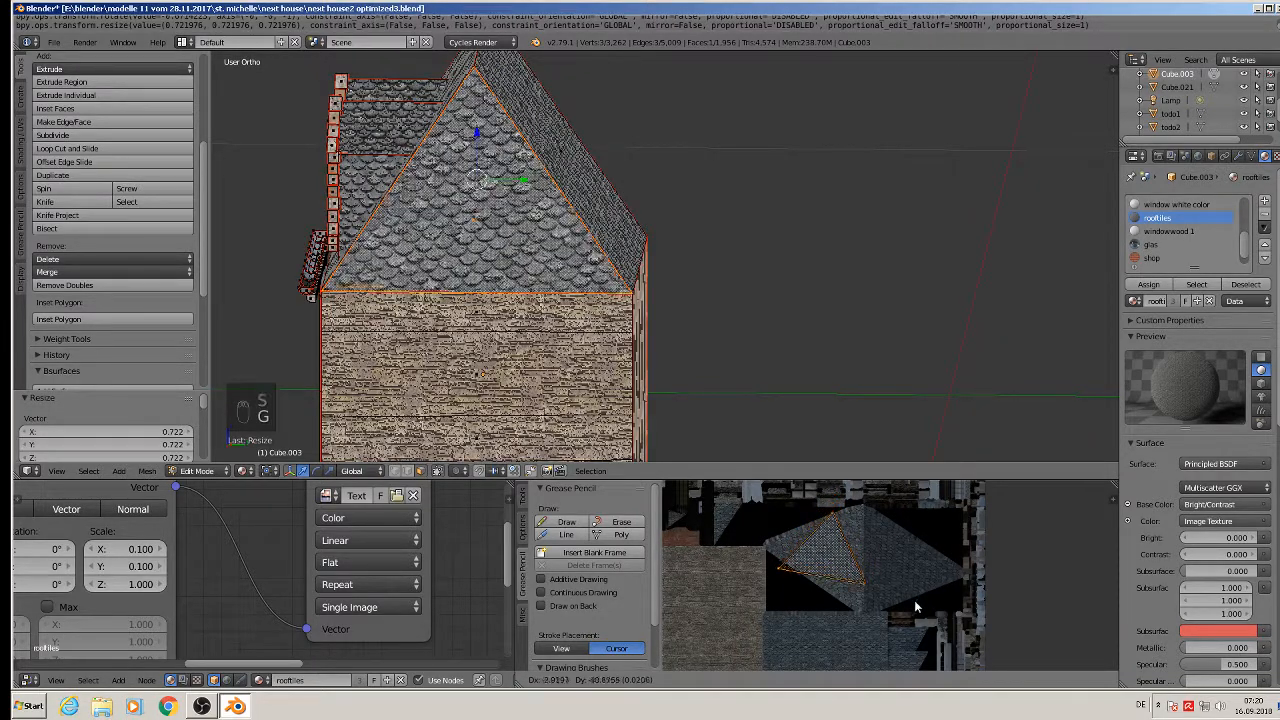
click(912, 609)
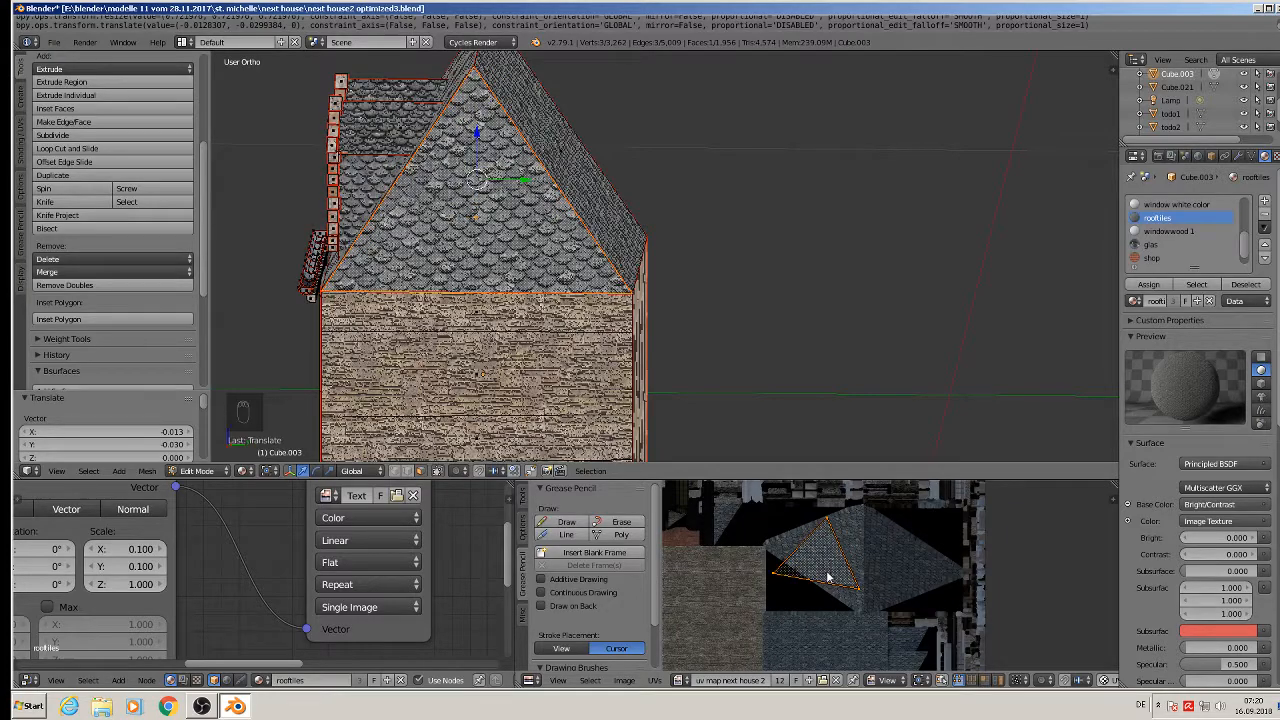
Step: Rotate the UV island of the large rectangular roof slope above the windowless wall by 180°
middle_drag(526, 284, 579, 262)
right_click(579, 262)
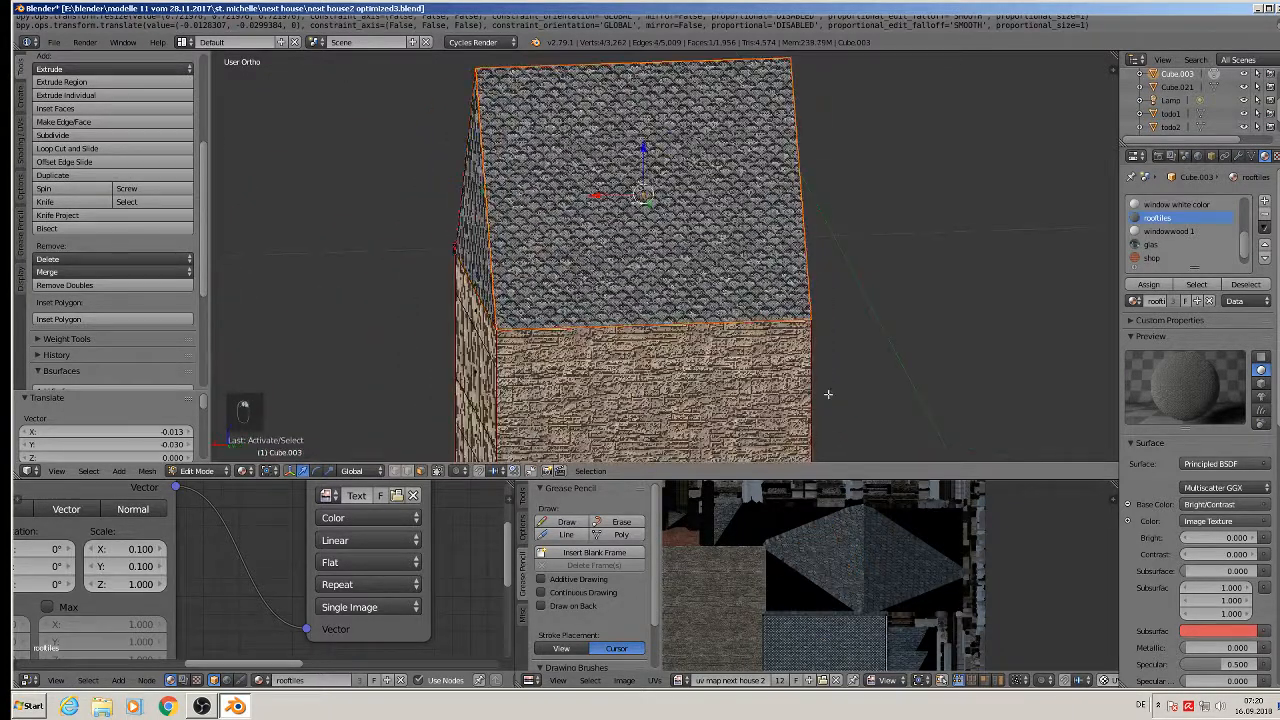
middle_drag(840, 560, 836, 645)
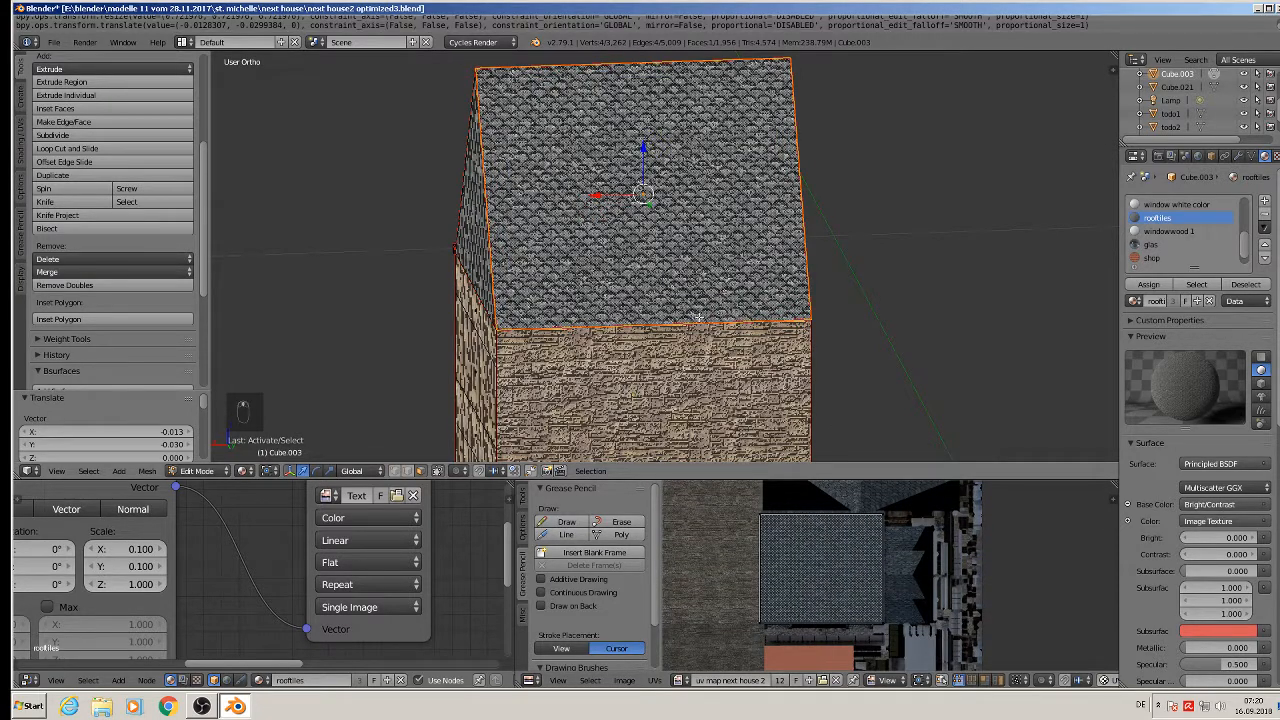
text(a)
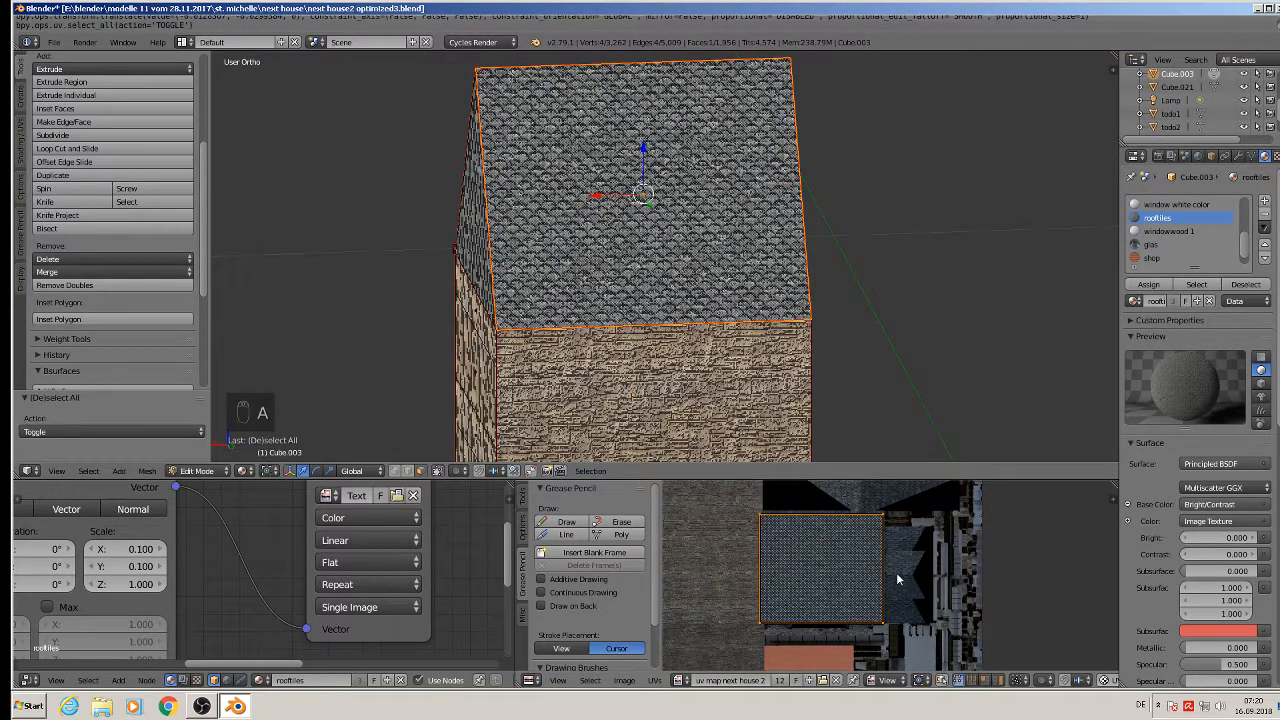
text(r180)
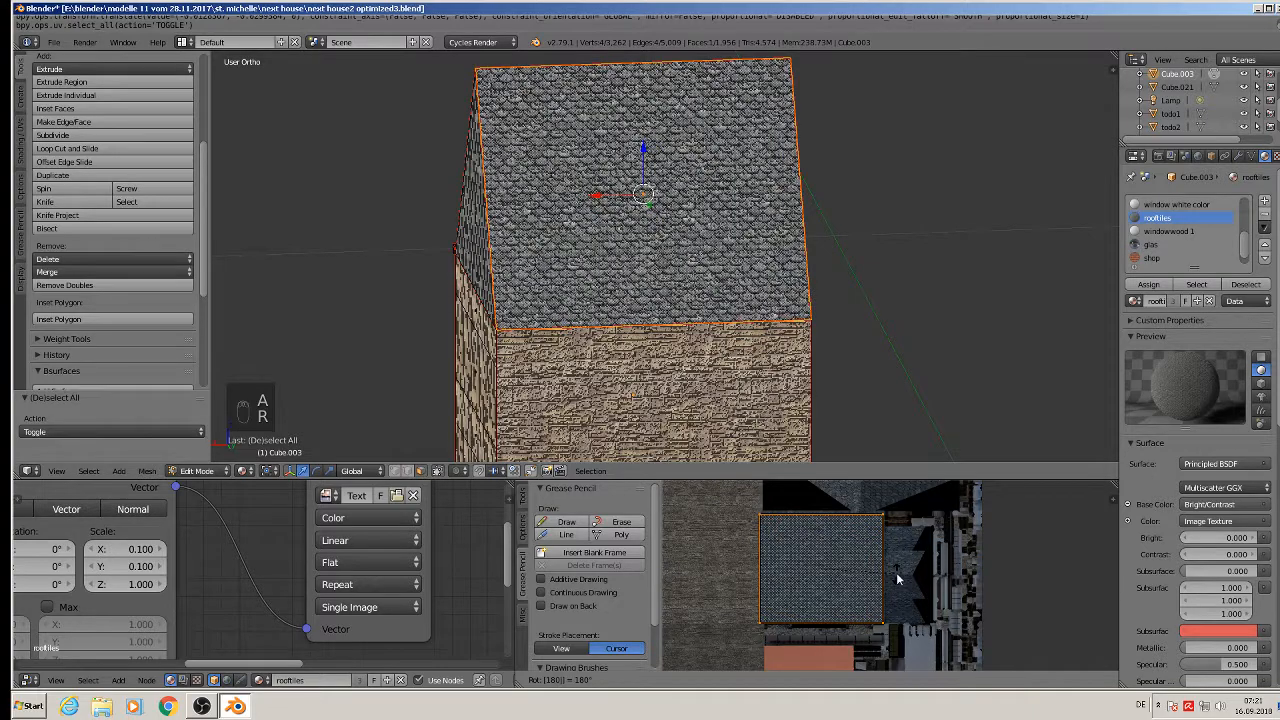
key(Return)
Step: Rotate the UV island of the opposite triangular gable roof face by about 146° so its tile rows run level
middle_drag(828, 304, 762, 417)
right_click(737, 249)
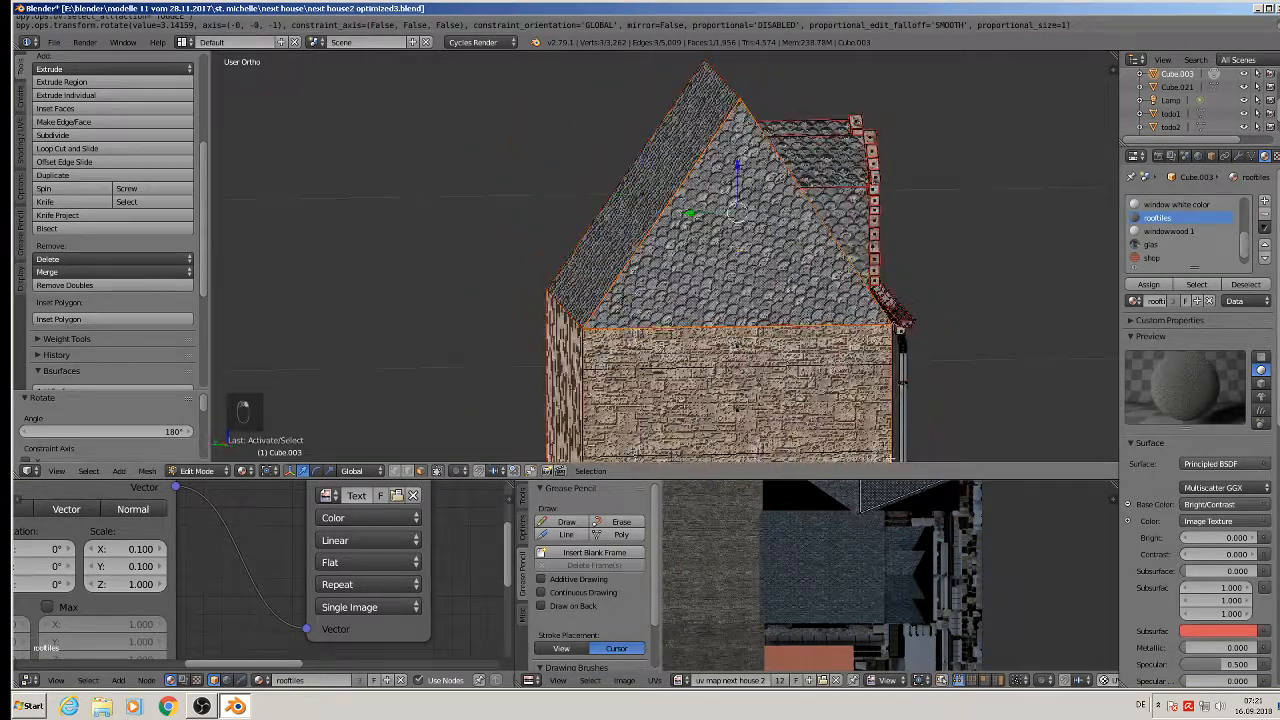
scroll(911, 520, down, 1)
middle_drag(900, 538, 848, 624)
key(a)
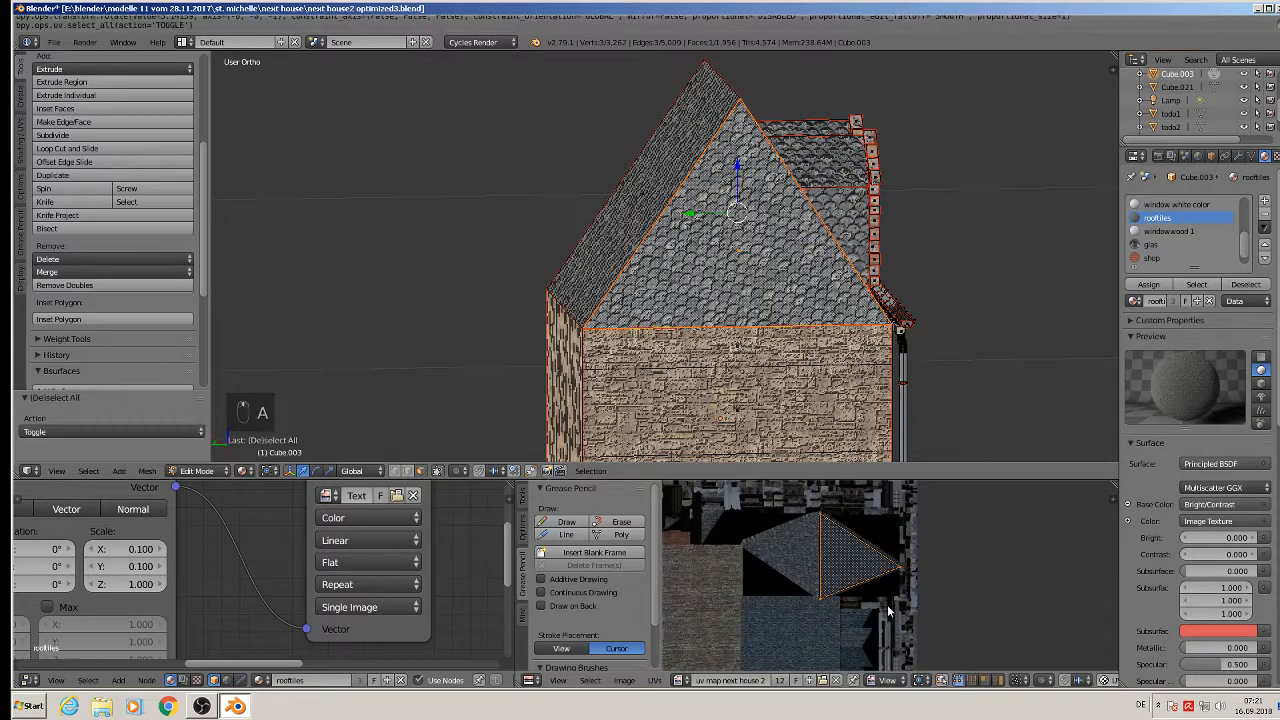
key(r)
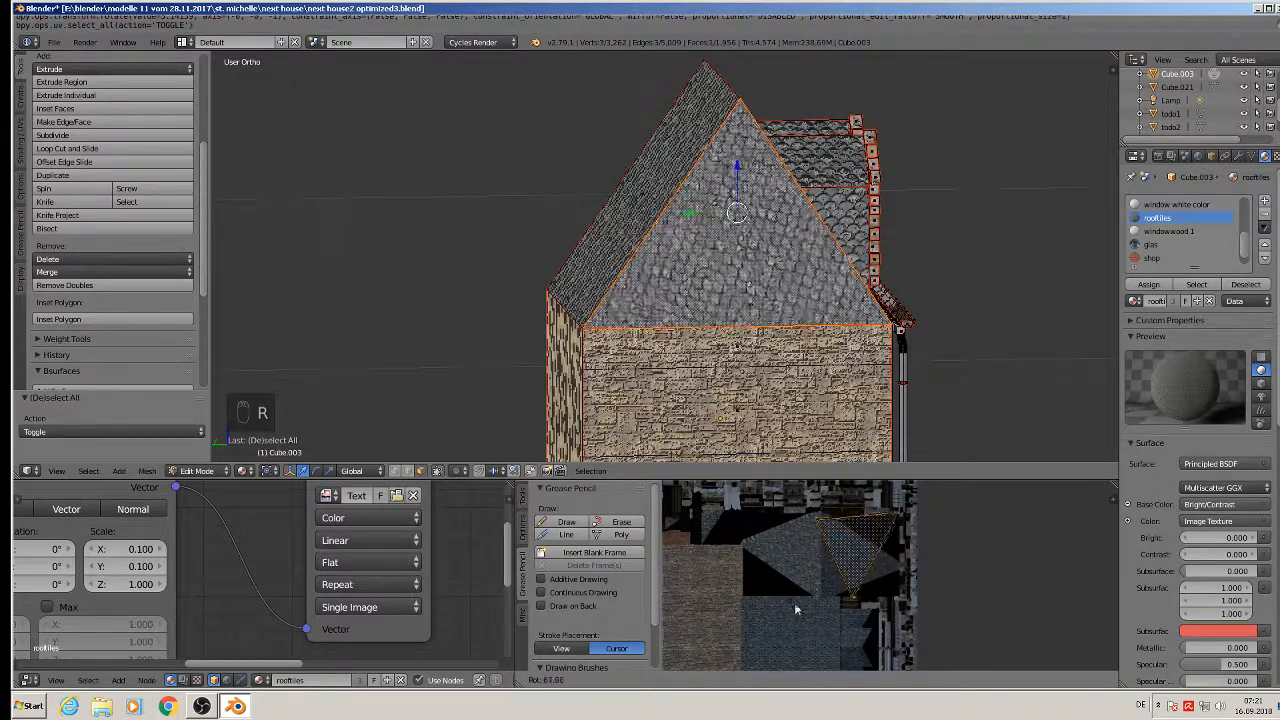
click(828, 548)
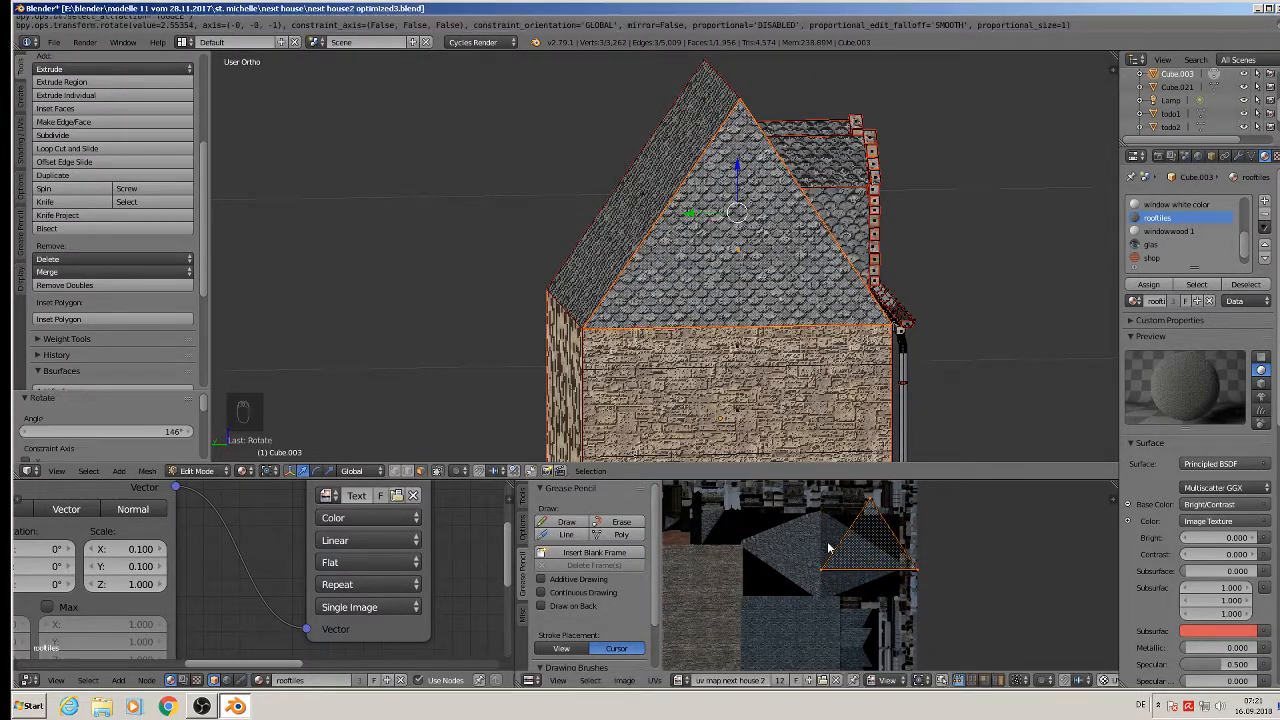
Step: Scale the opposite gable face's UV island by about 0.753 and move it about -0.027 in X and -0.045 in Y
key(s)
click(913, 580)
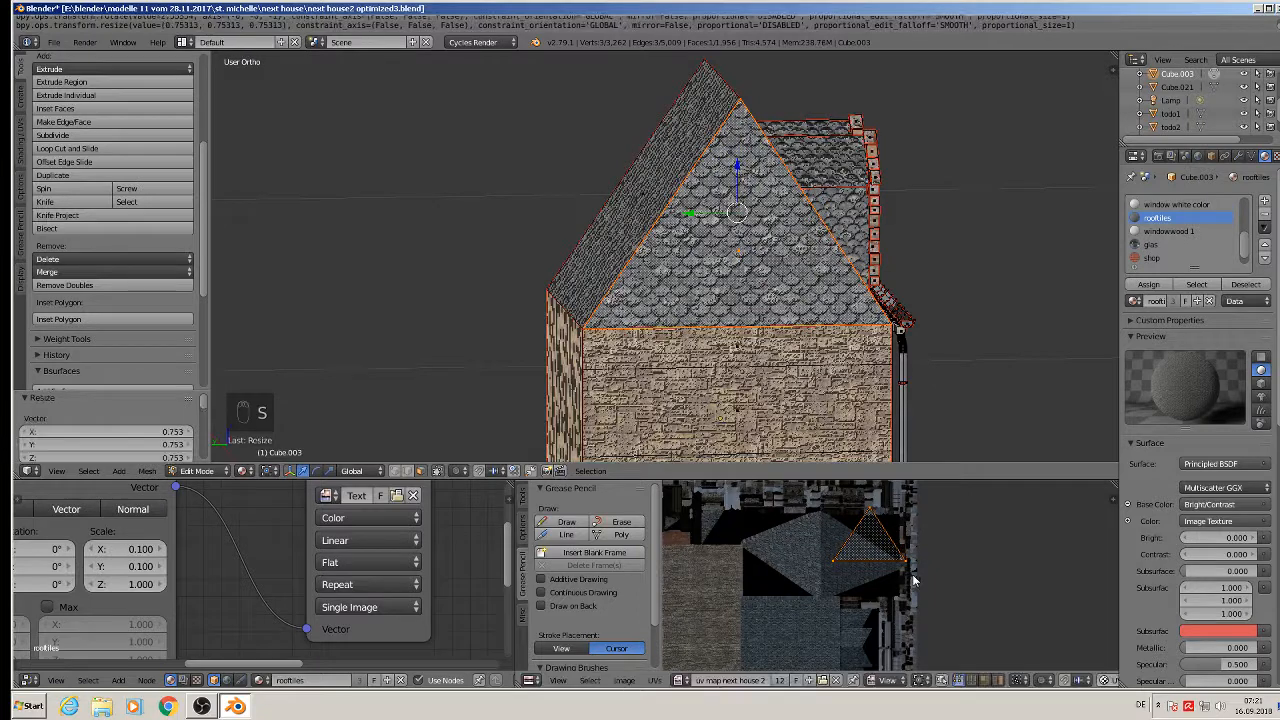
key(g)
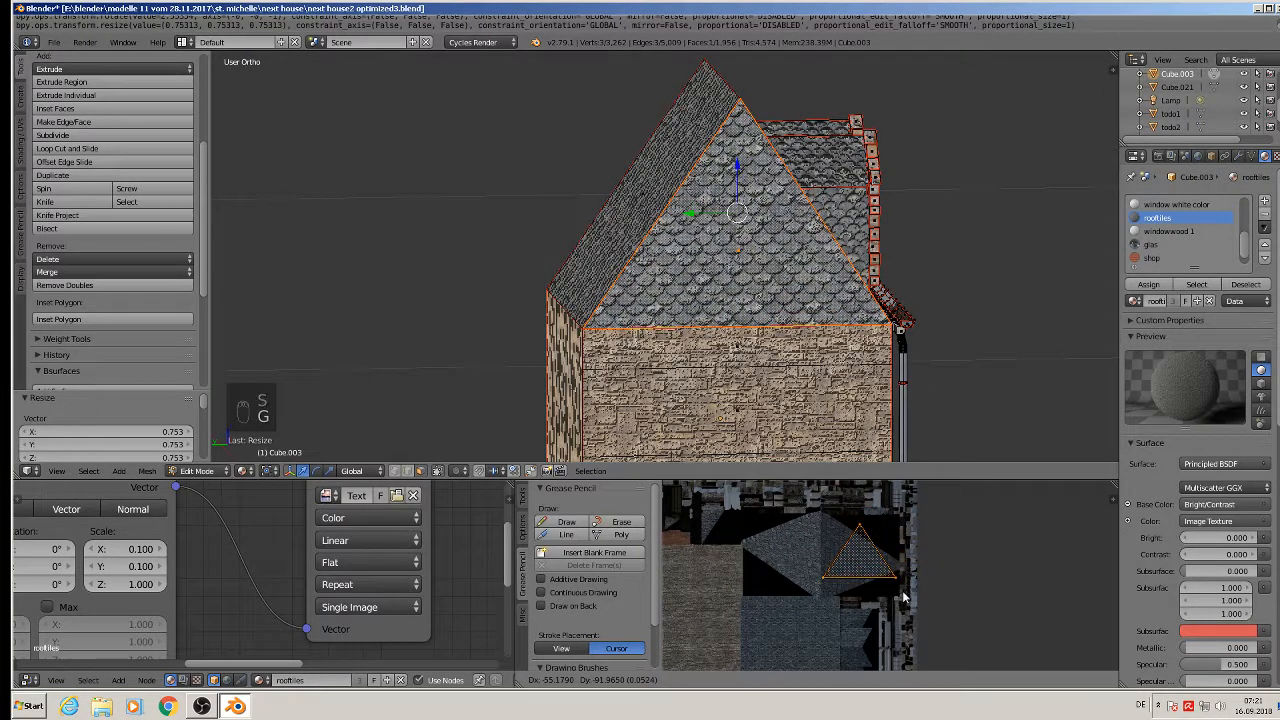
click(914, 599)
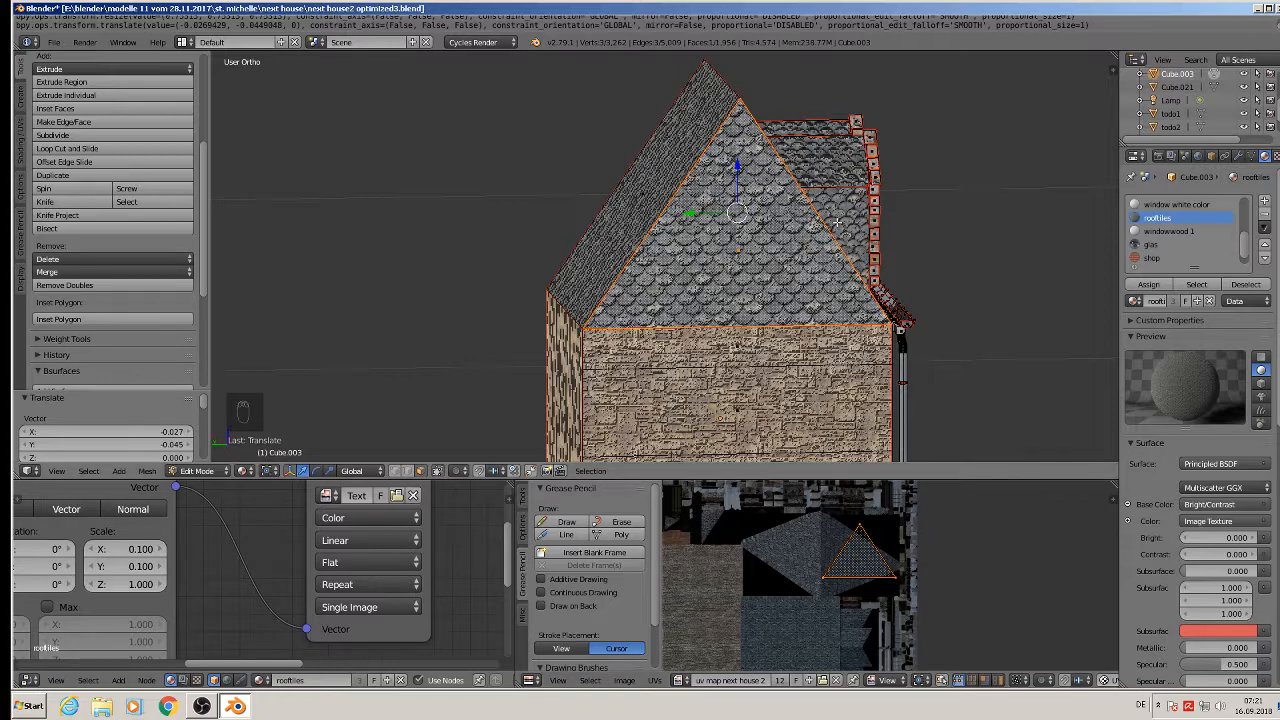
Step: Rotate the UV island of the near dormer's roof slope facing the gable by 180°
right_click(838, 165)
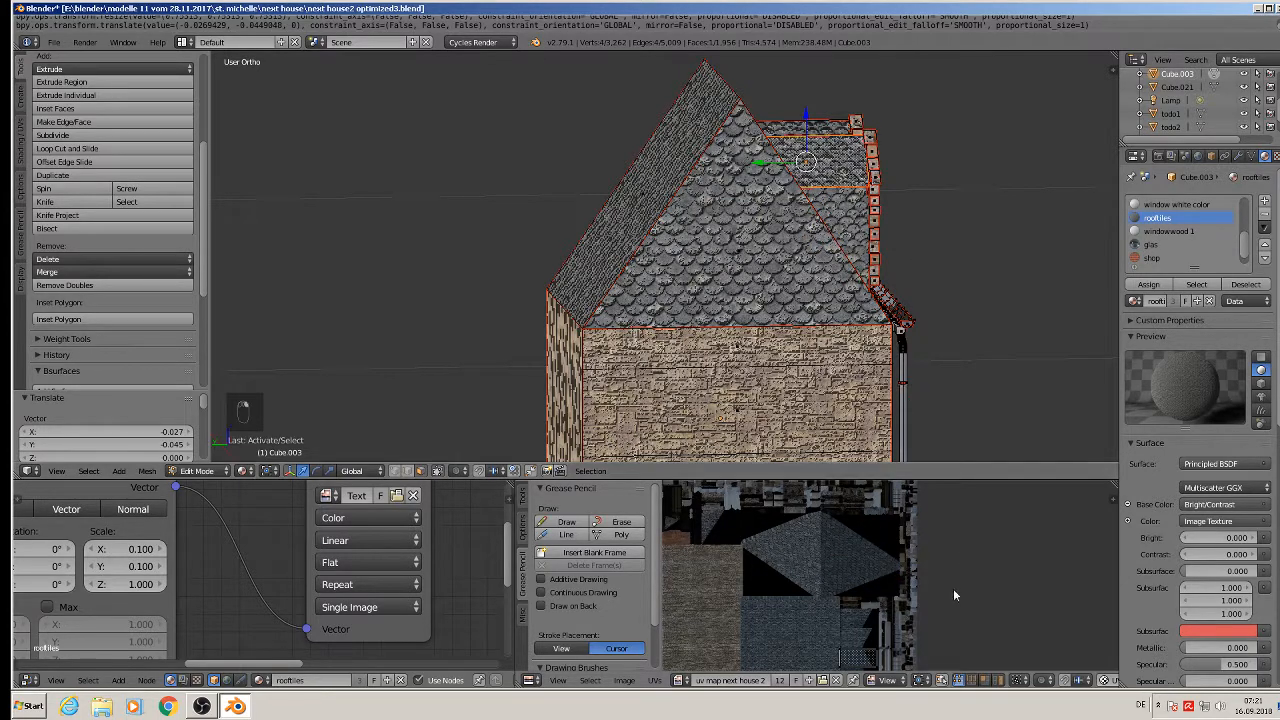
middle_drag(942, 593, 926, 523)
scroll(904, 563, up, 4)
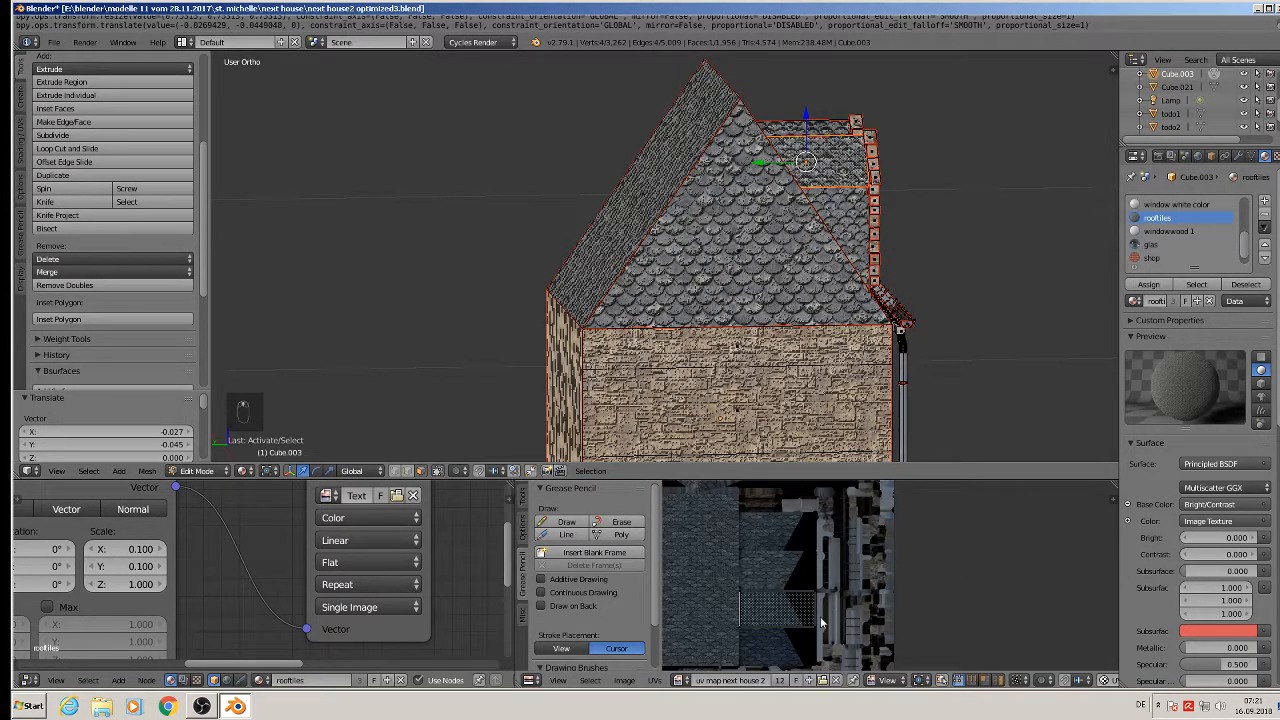
key(a)
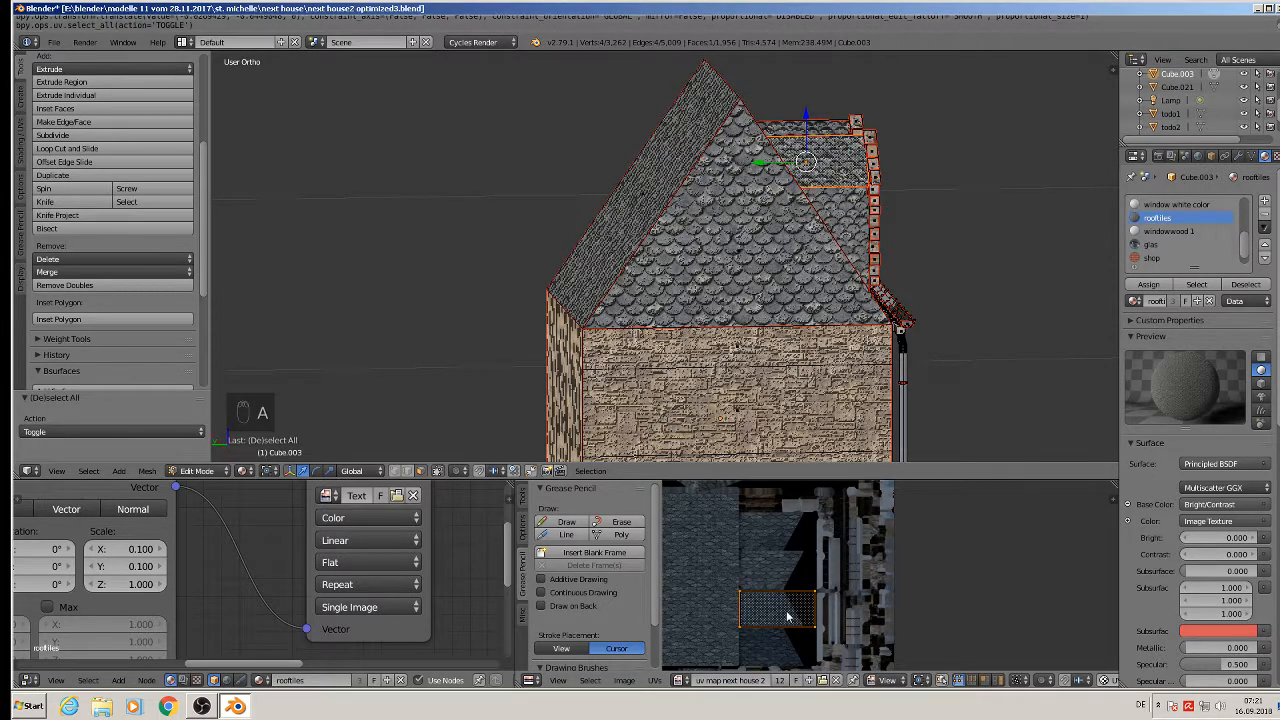
text(r180)
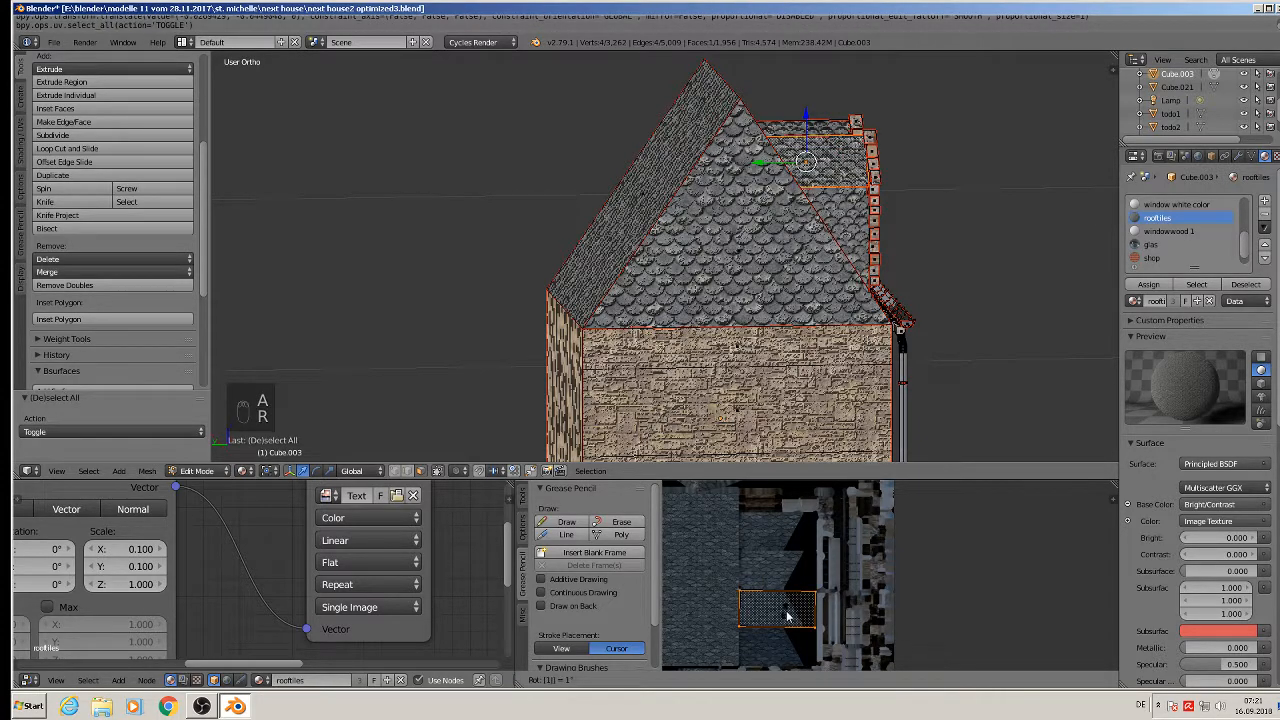
click(787, 617)
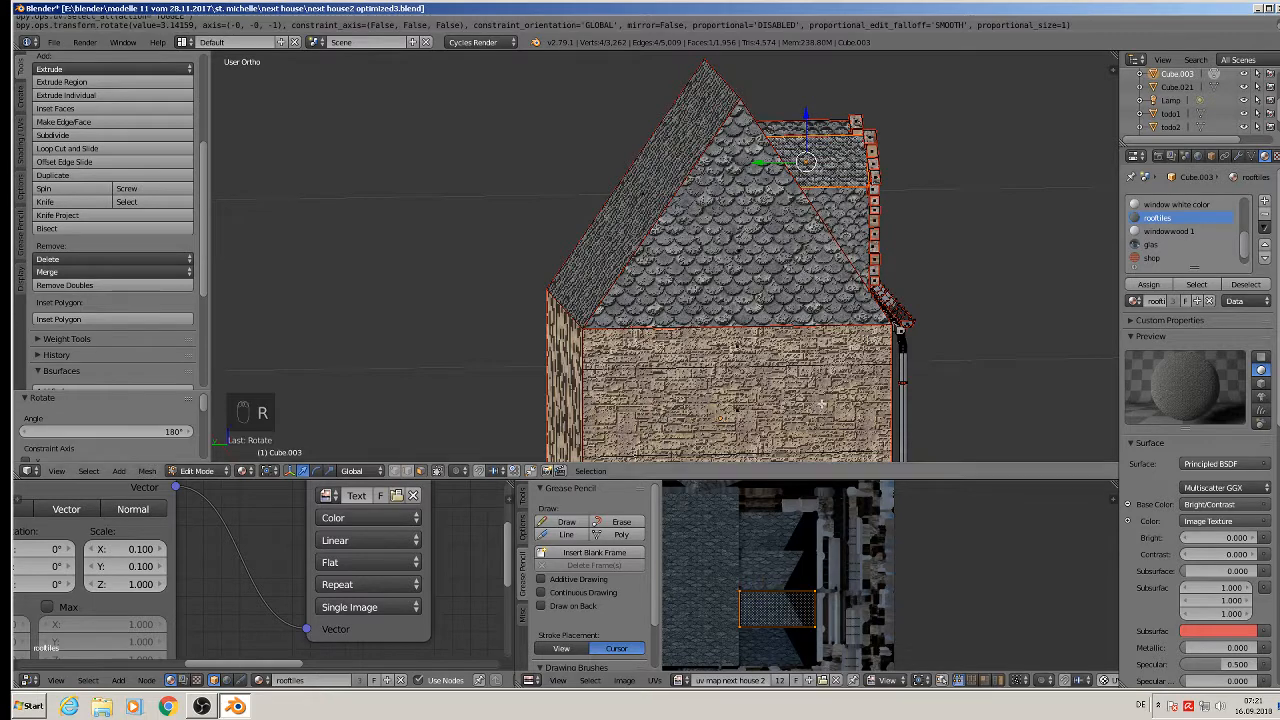
Step: Rotate the UV island of the near dormer's side wall, below that roof slope, by 180°
click(857, 224)
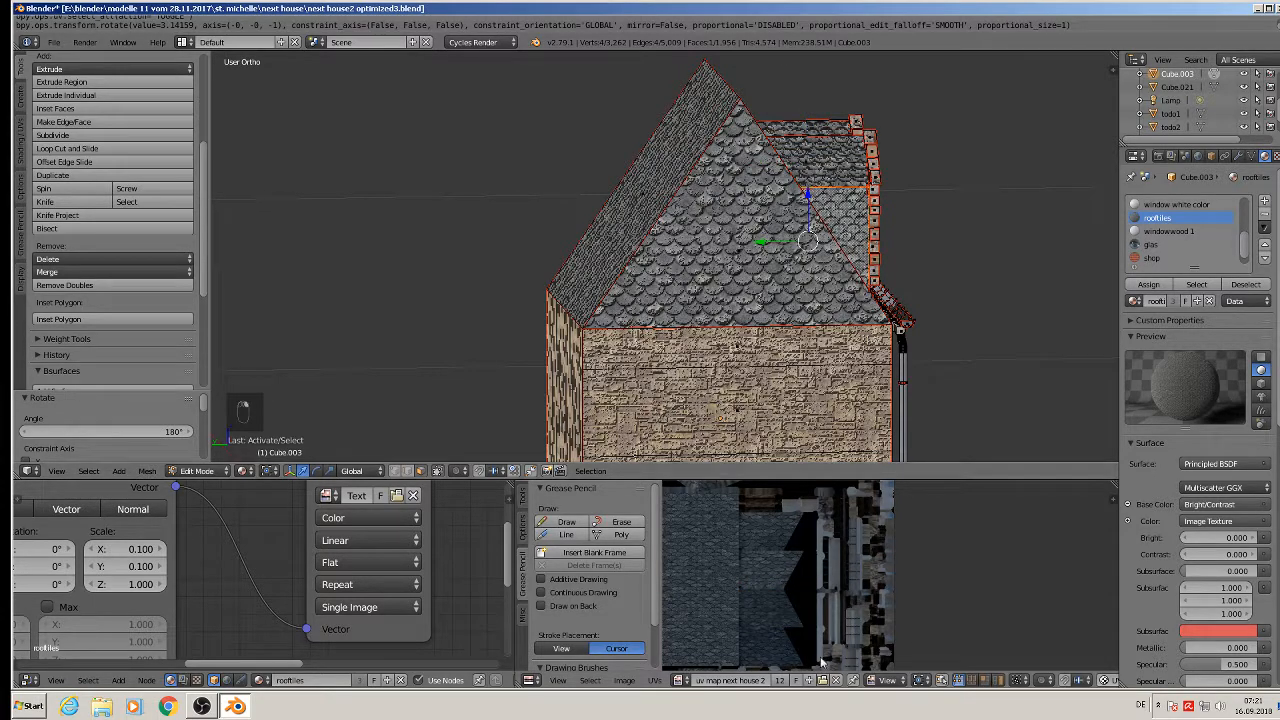
scroll(876, 572, down, 4)
scroll(876, 572, up, 6)
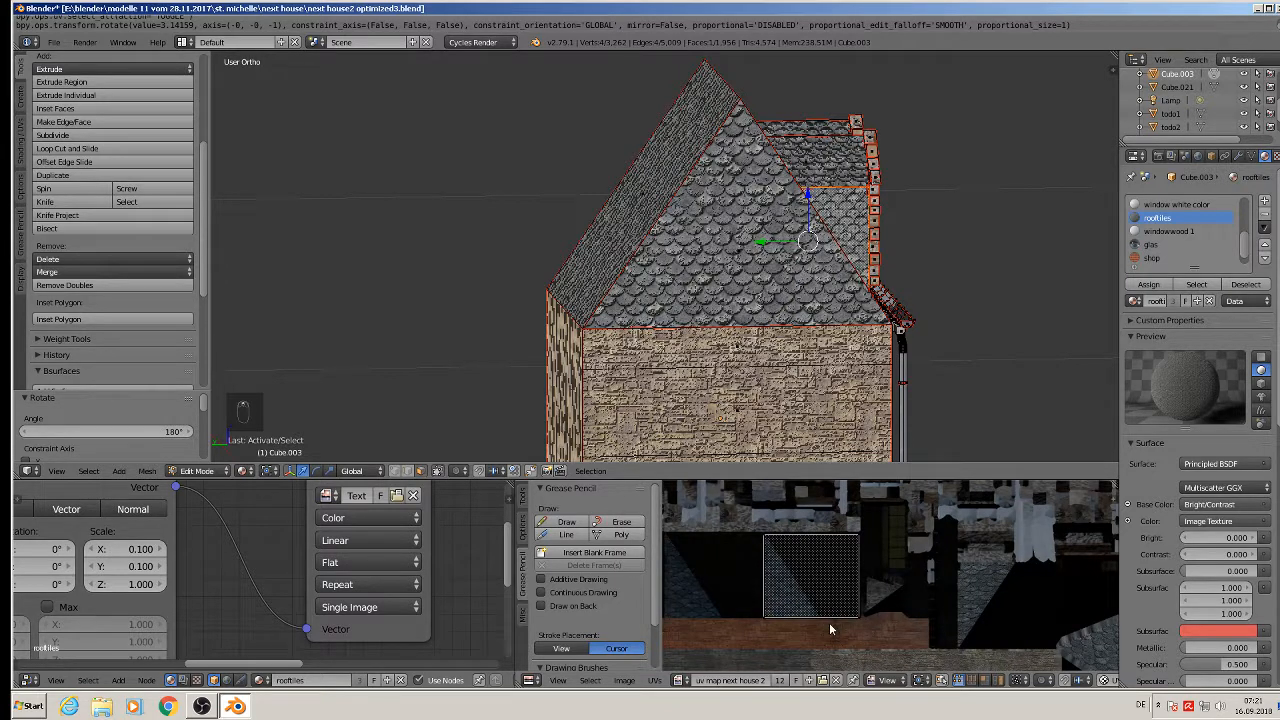
text(r180)
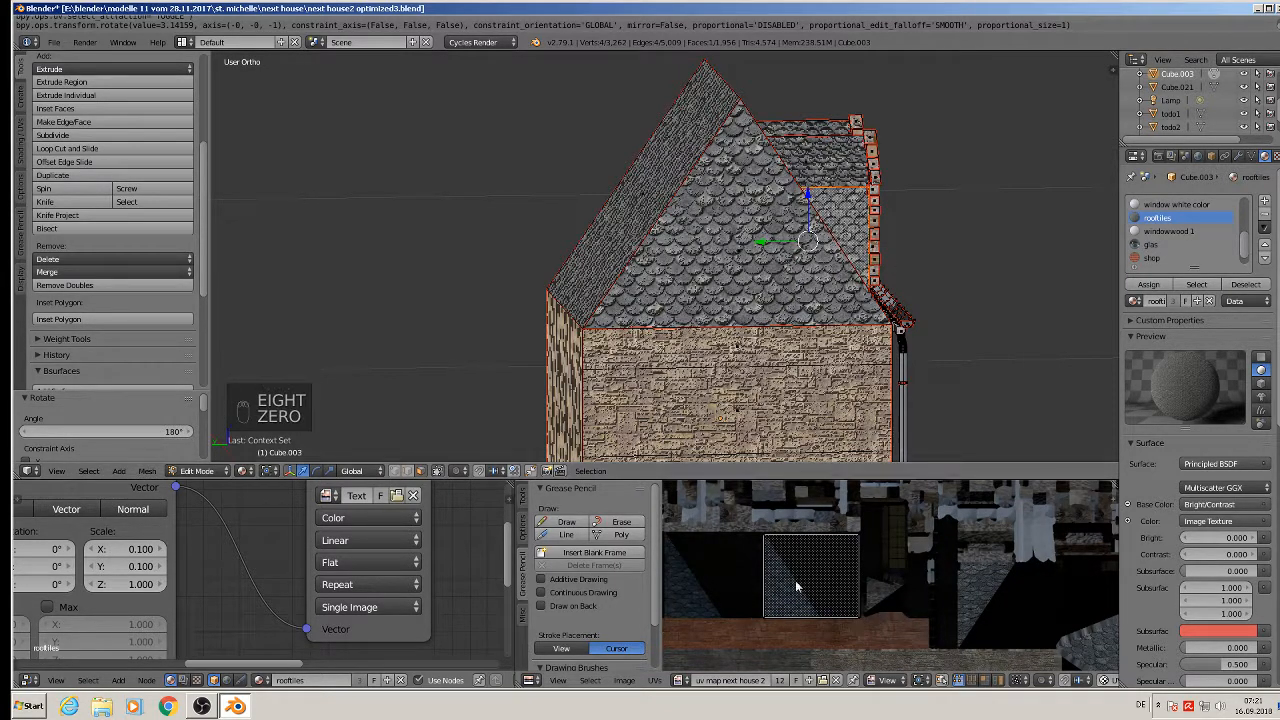
text(ar180)
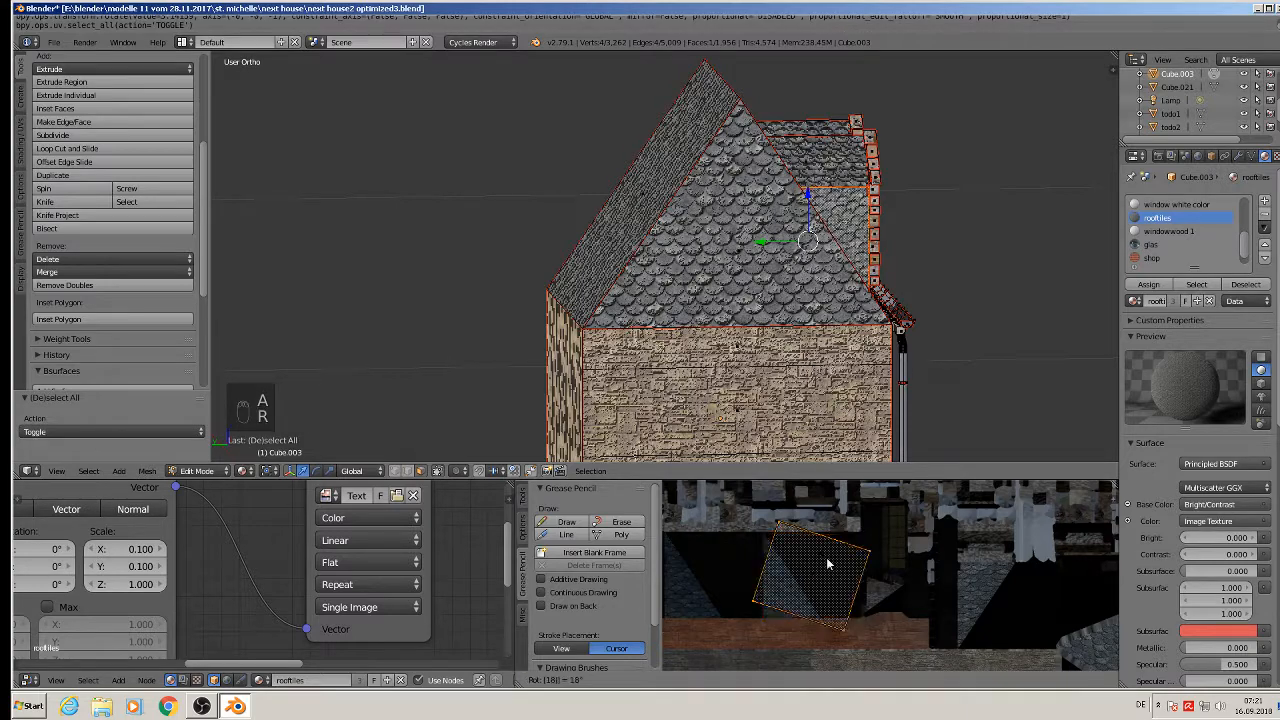
click(827, 567)
Step: Rotate the UV island of the second dormer's gable-facing roof slope by 180°
middle_drag(893, 142, 856, 132)
right_click(889, 122)
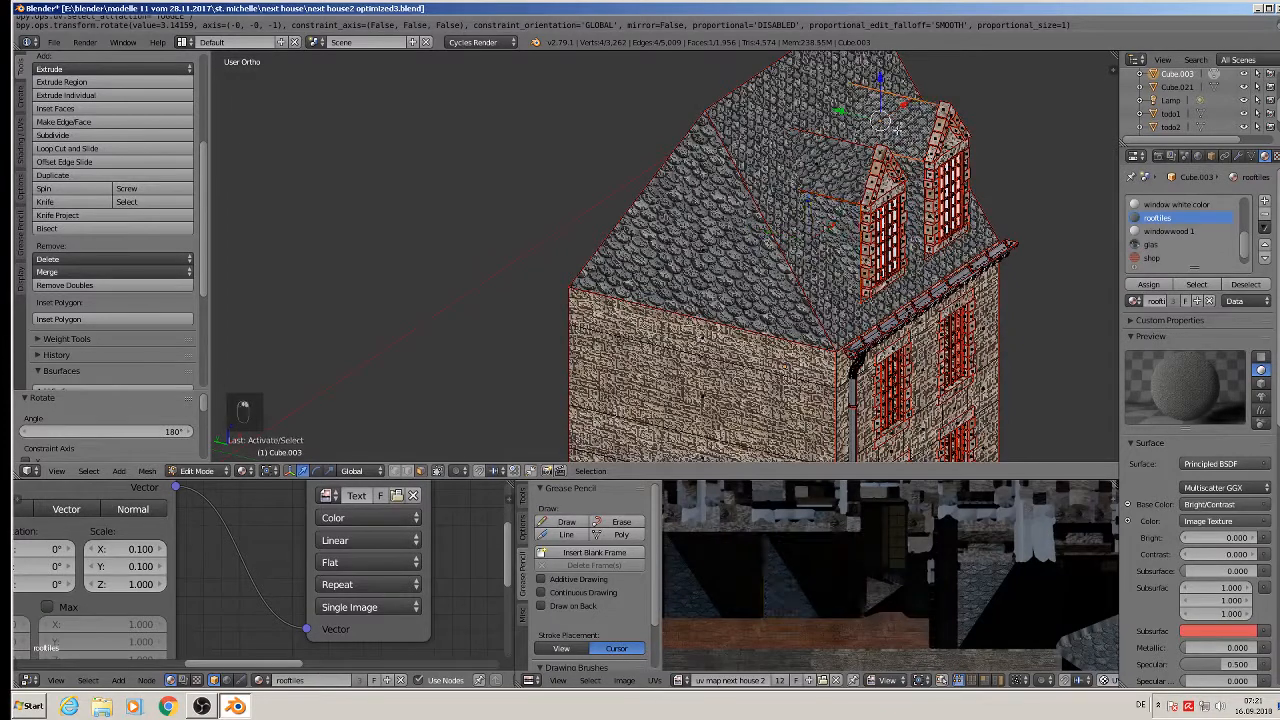
middle_drag(859, 562, 868, 556)
scroll(910, 415, down, 1)
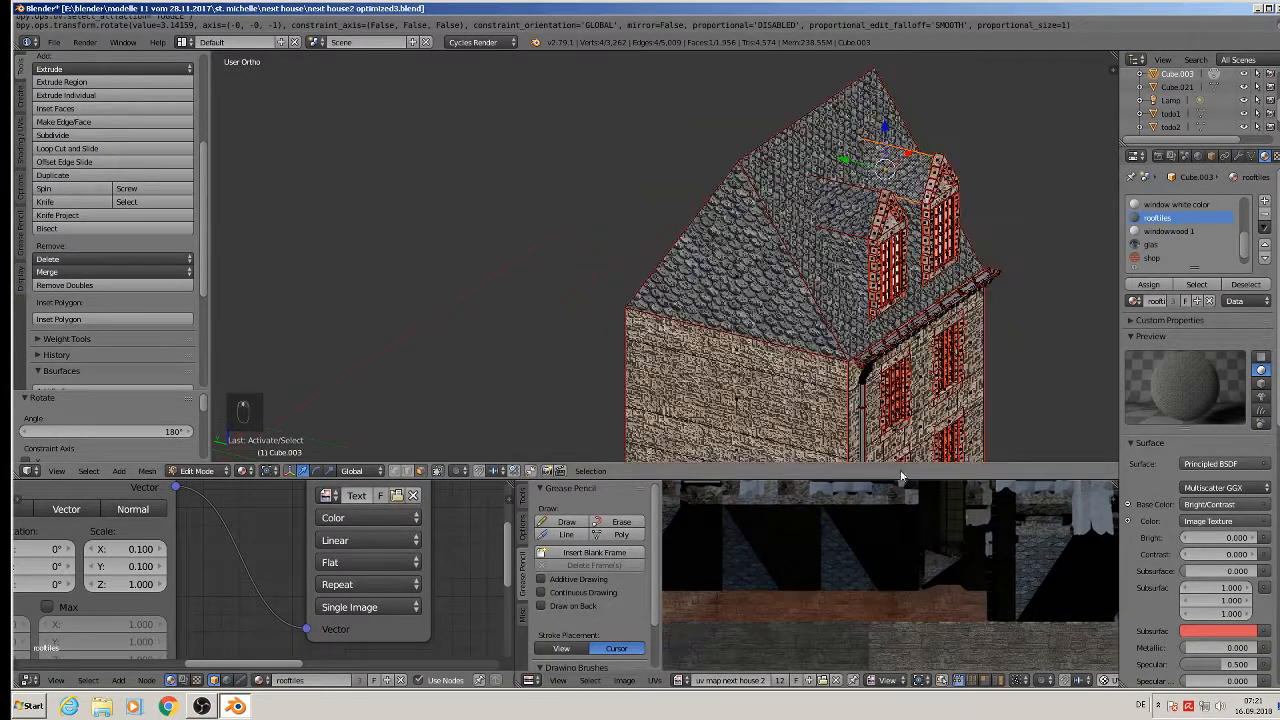
scroll(924, 592, down, 3)
scroll(788, 648, down, 3)
scroll(786, 648, up, 2)
text(a)
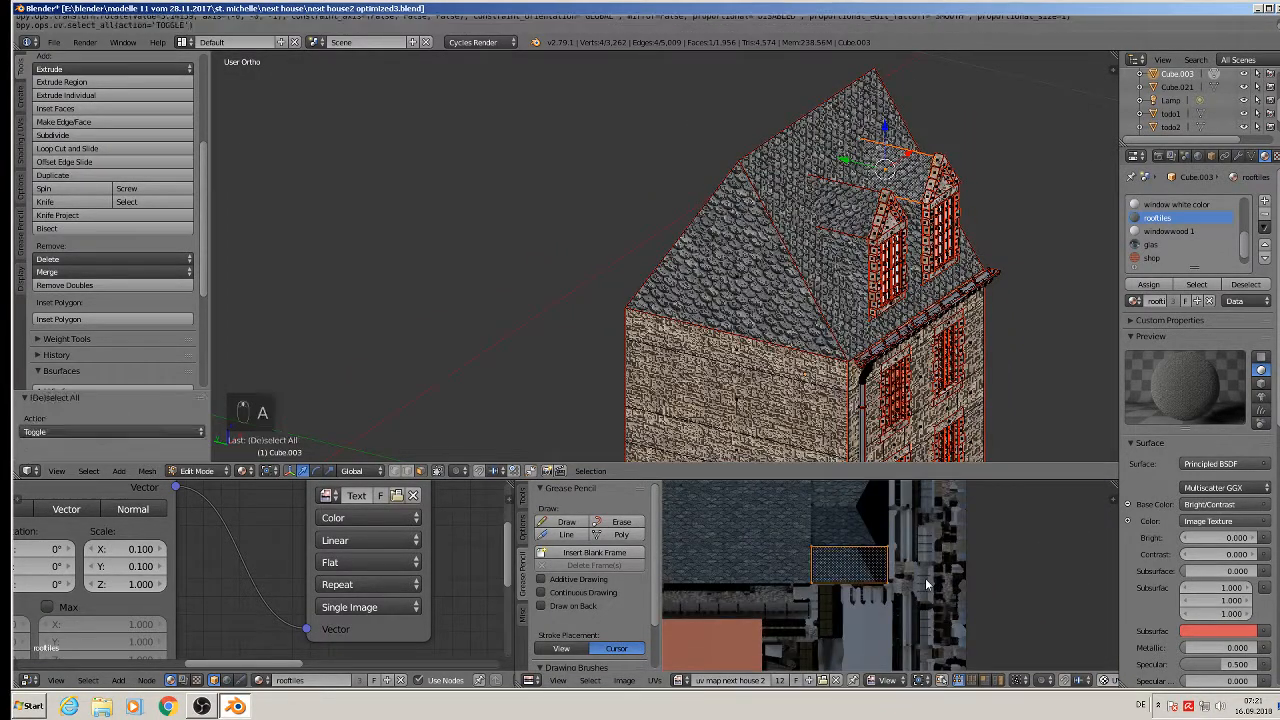
text(r180)
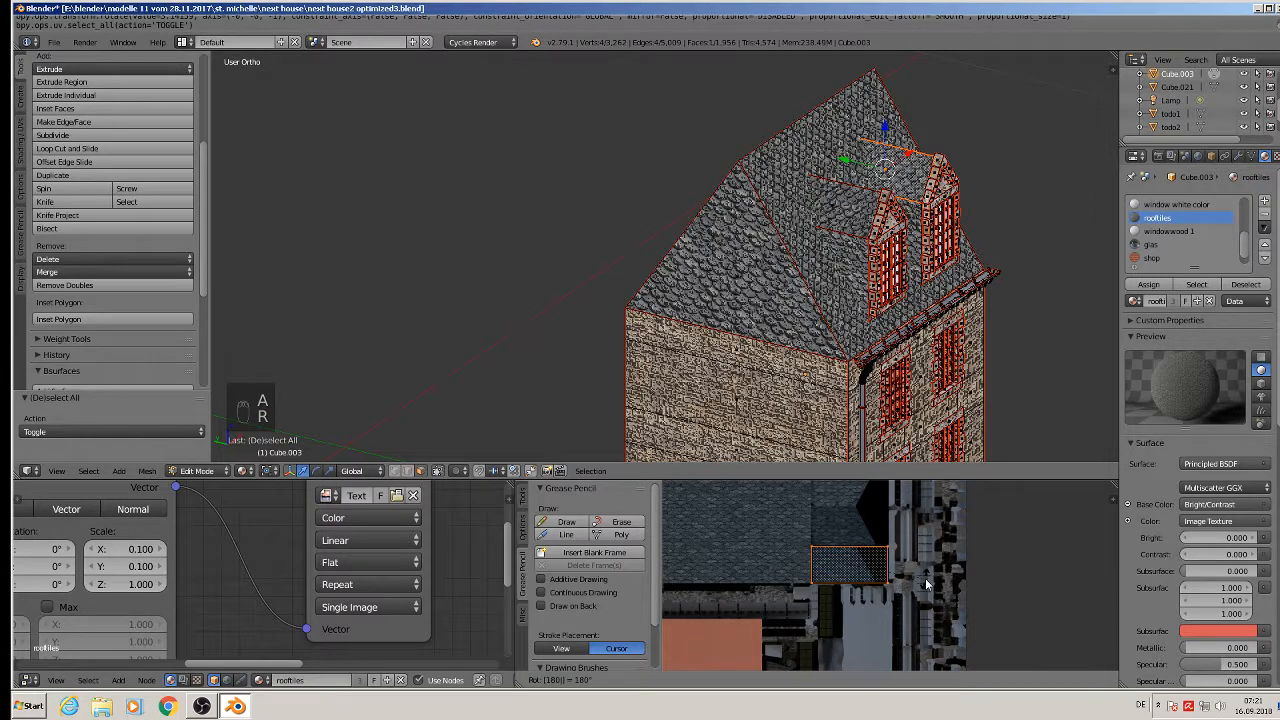
key(Return)
Step: Rotate the UV island of the second dormer's side wall, facing the first dormer, by 180°
right_click(912, 214)
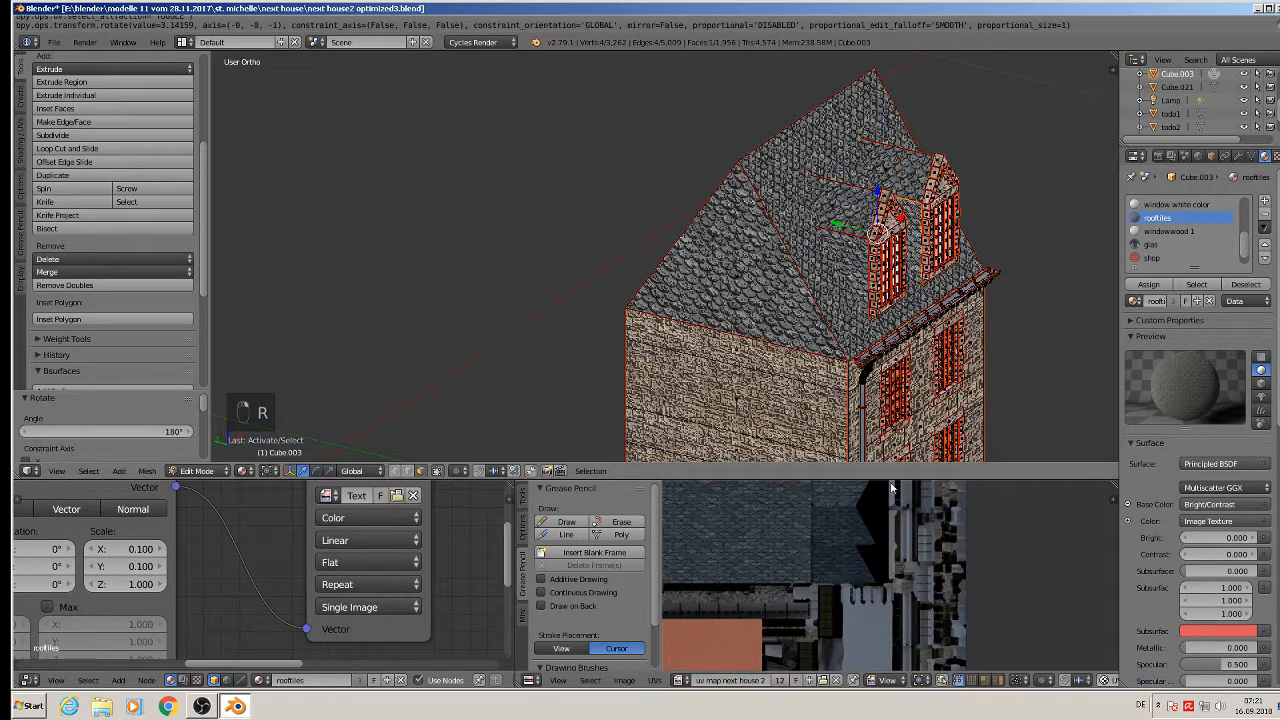
scroll(893, 627, down, 6)
middle_drag(780, 545, 909, 594)
scroll(909, 594, up, 4)
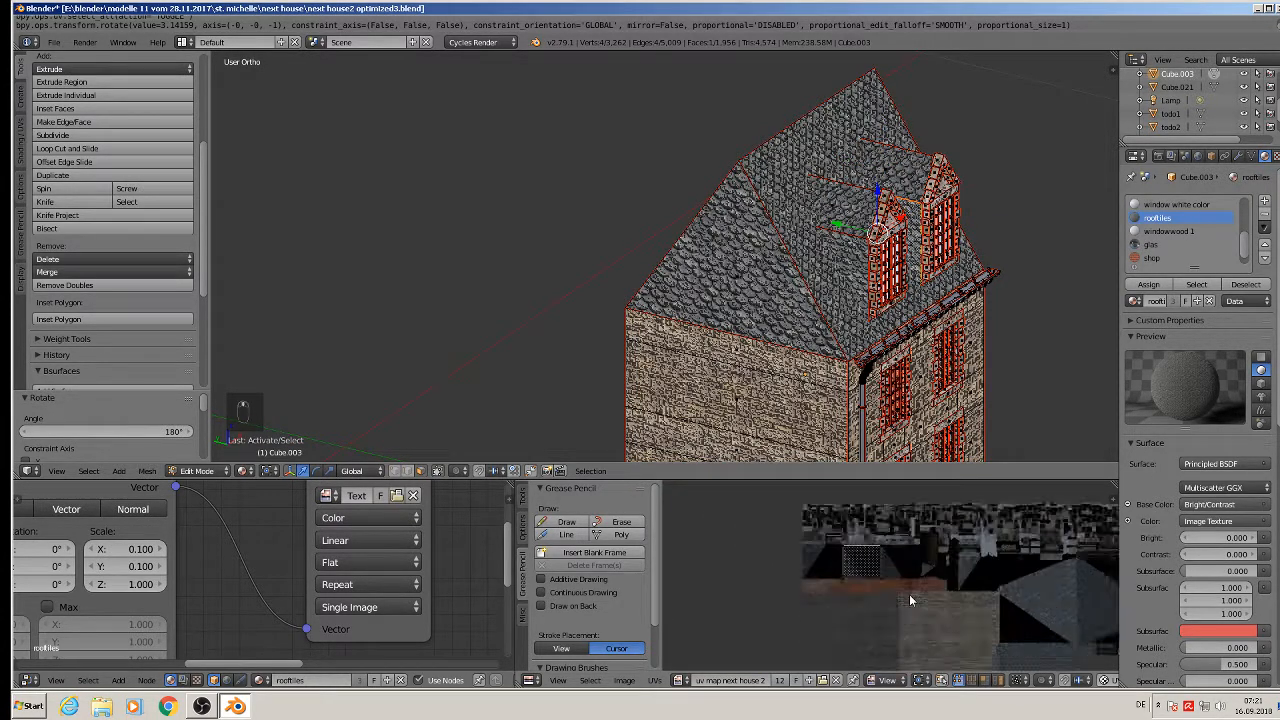
text(ar180)
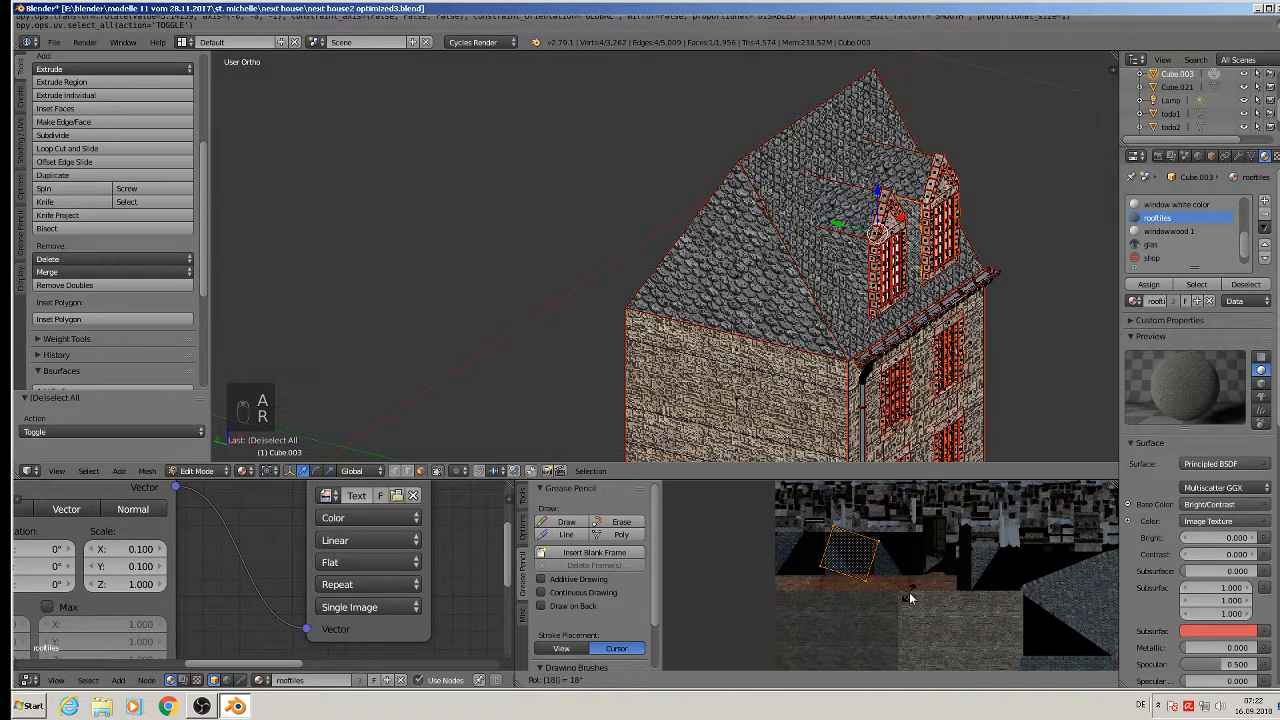
key(Return)
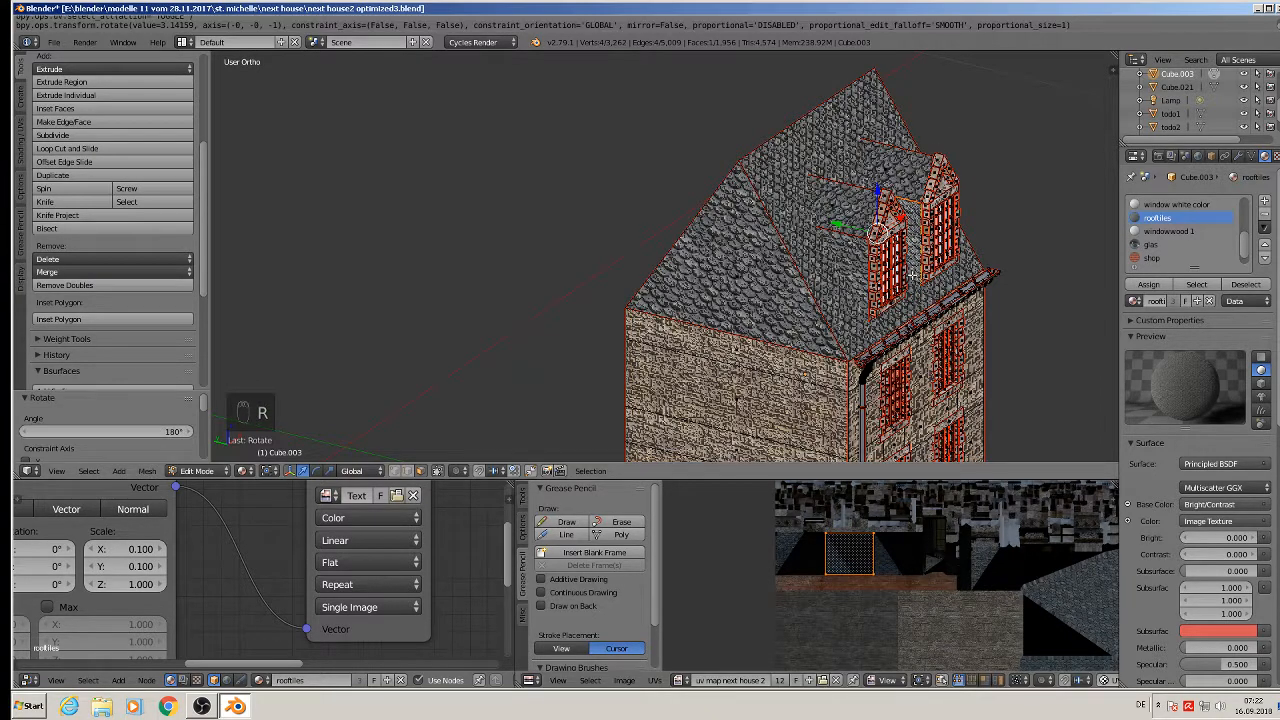
Step: Return the house to Object Mode and save the file
middle_drag(908, 286, 685, 251)
key(Tab)
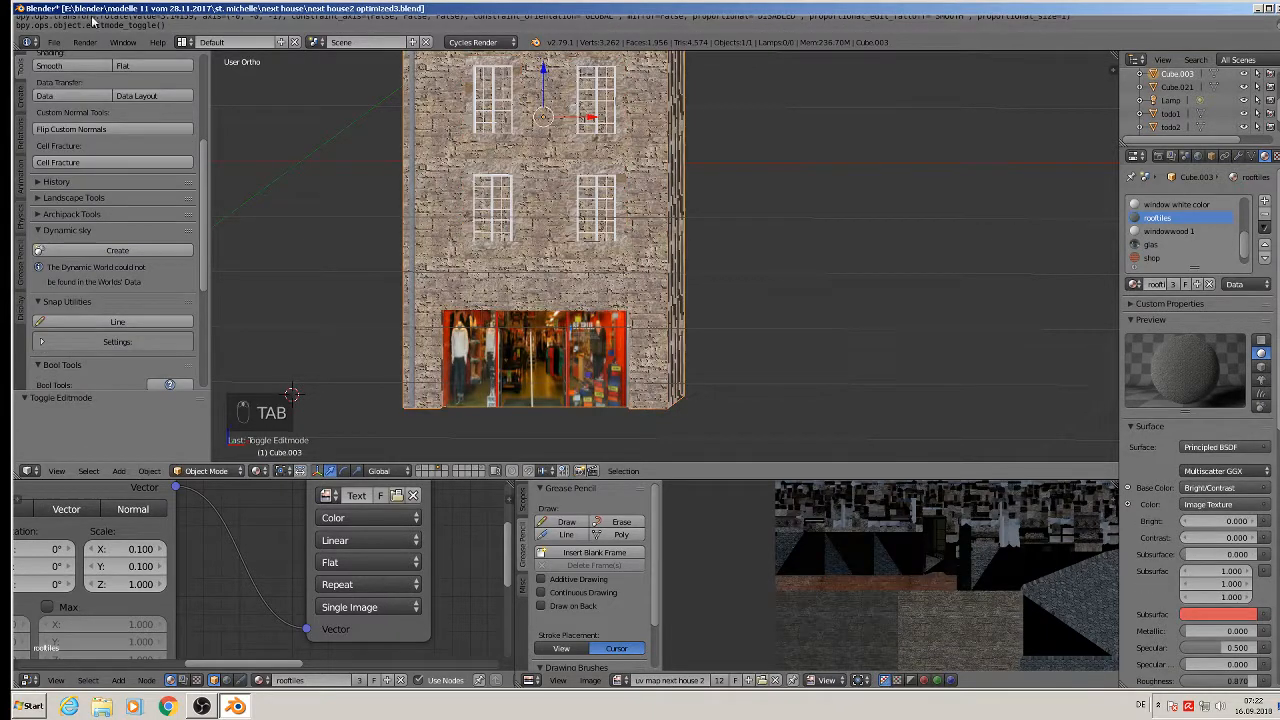
click(53, 42)
click(94, 149)
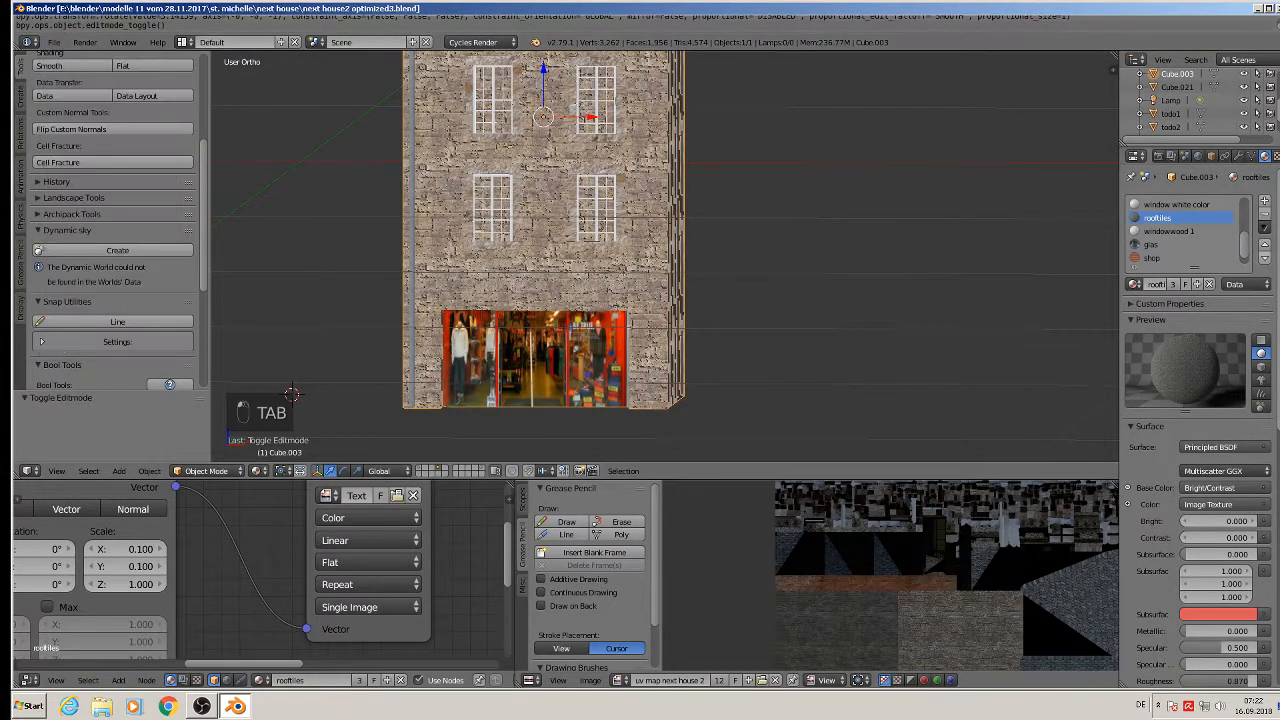
Step: Bake the house's Combined texture into the uv map next house 2 image with the Cycles render settings
click(1160, 157)
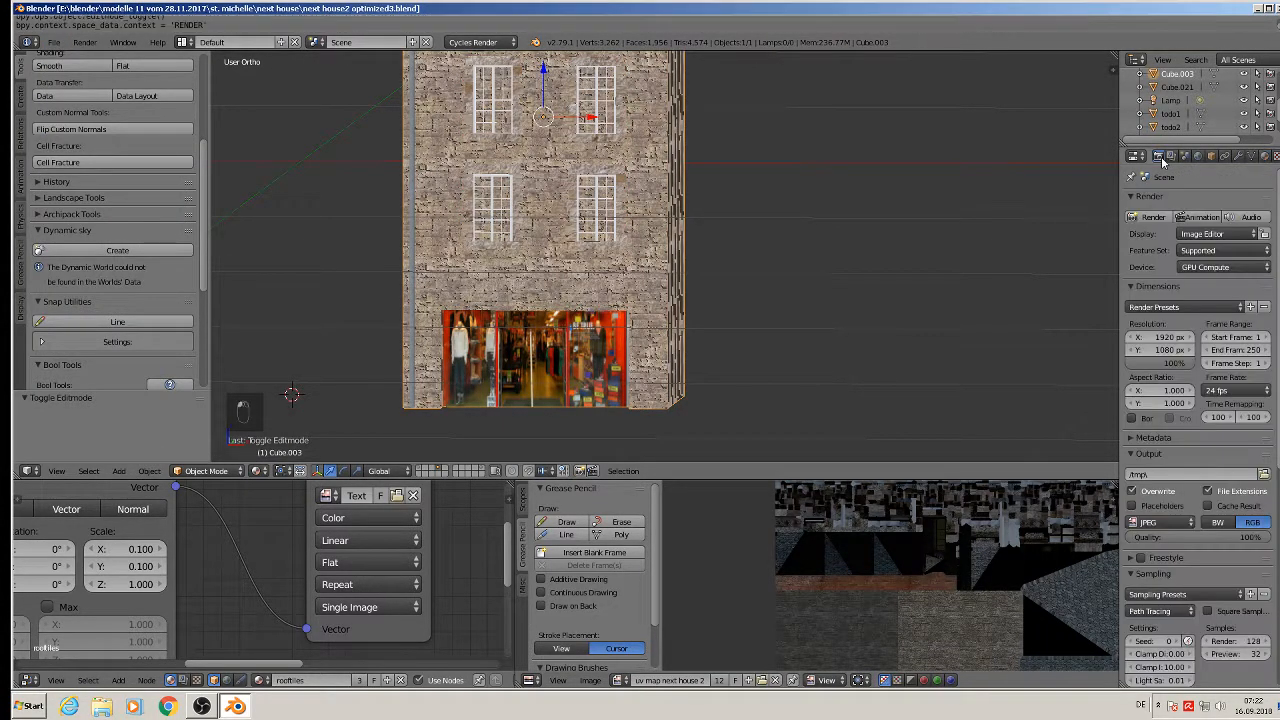
scroll(1209, 436, down, 3)
scroll(1187, 387, down, 6)
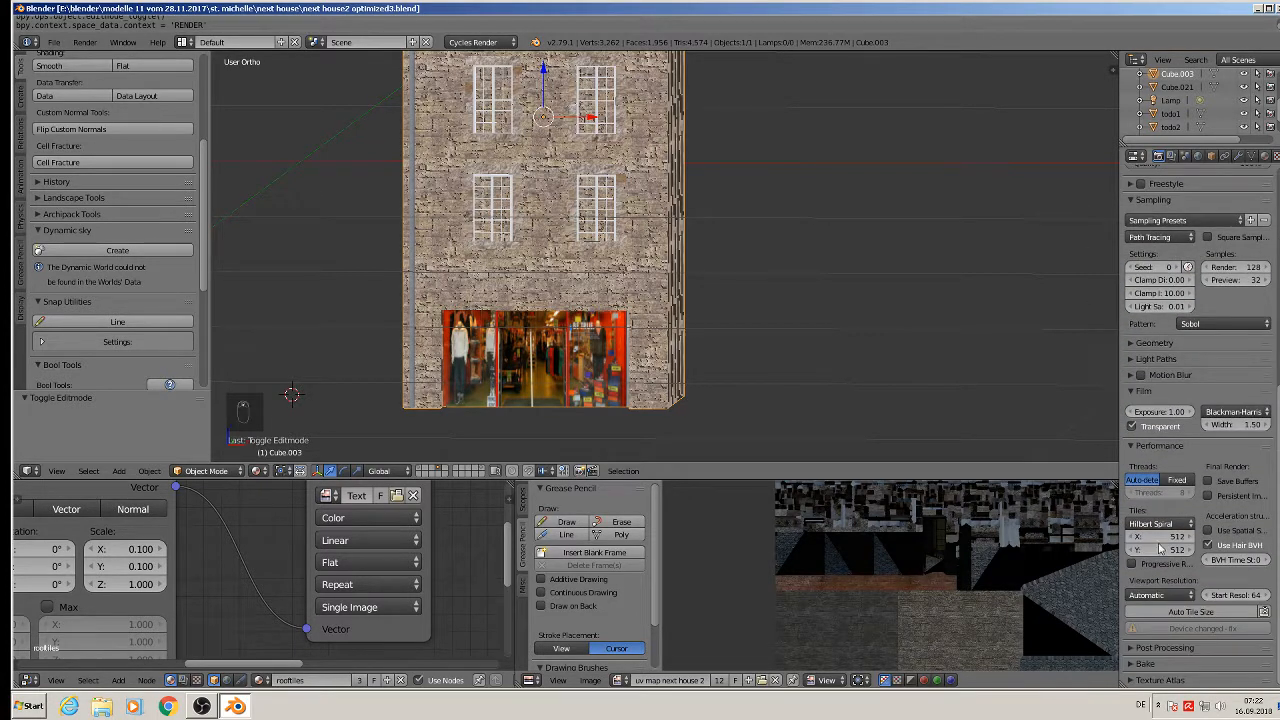
click(1140, 663)
scroll(1218, 560, down, 3)
scroll(1218, 557, down, 1)
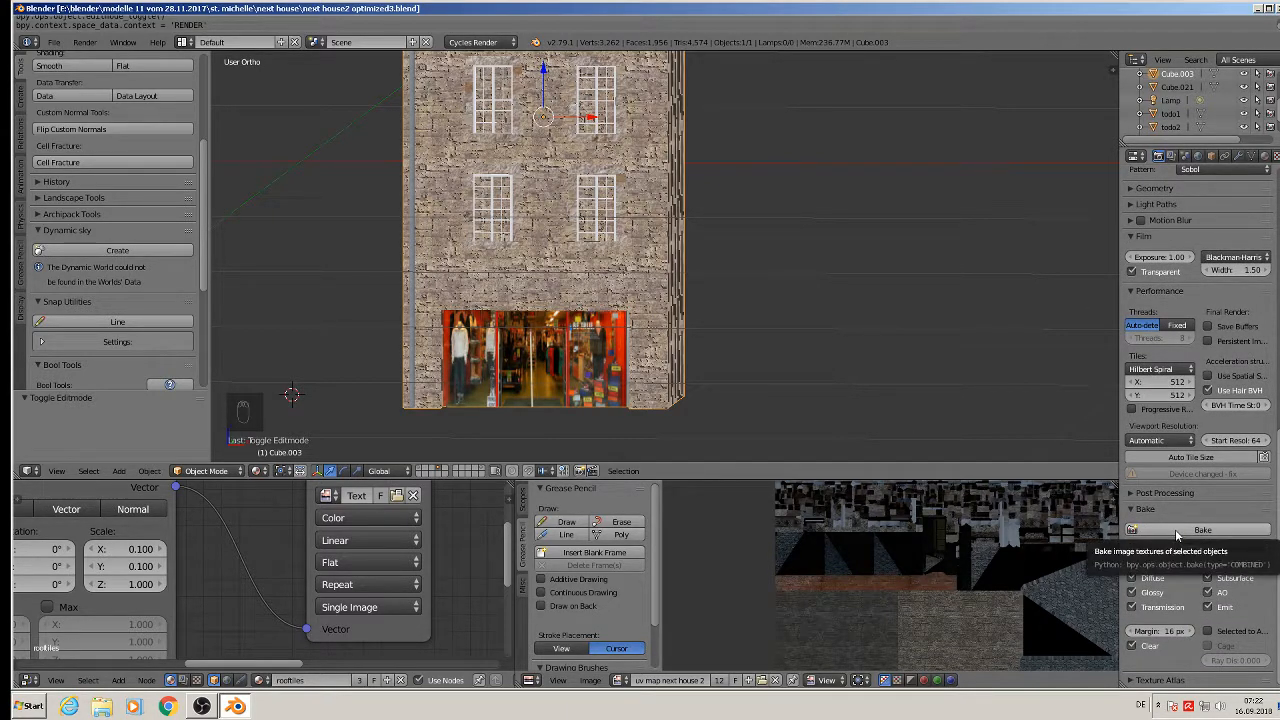
click(1175, 529)
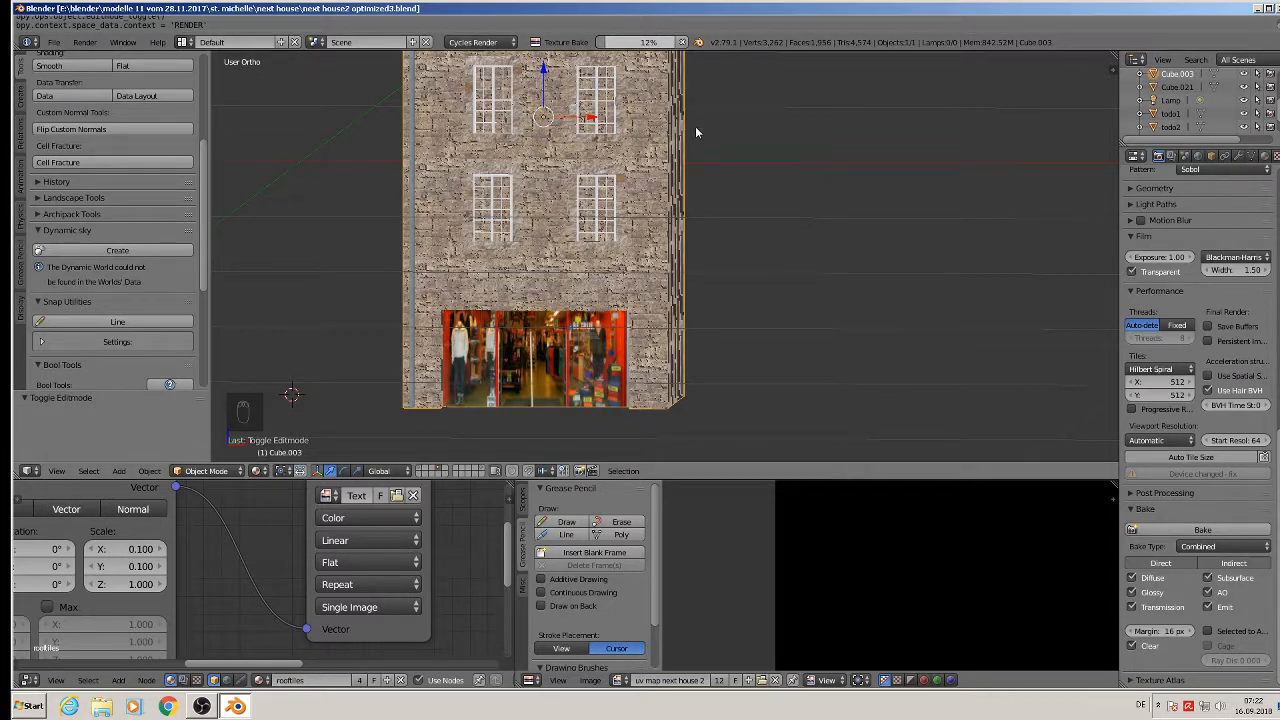
Step: Examine the house's walls from several sides in Solid shading and return the viewport to Material shading
click(257, 471)
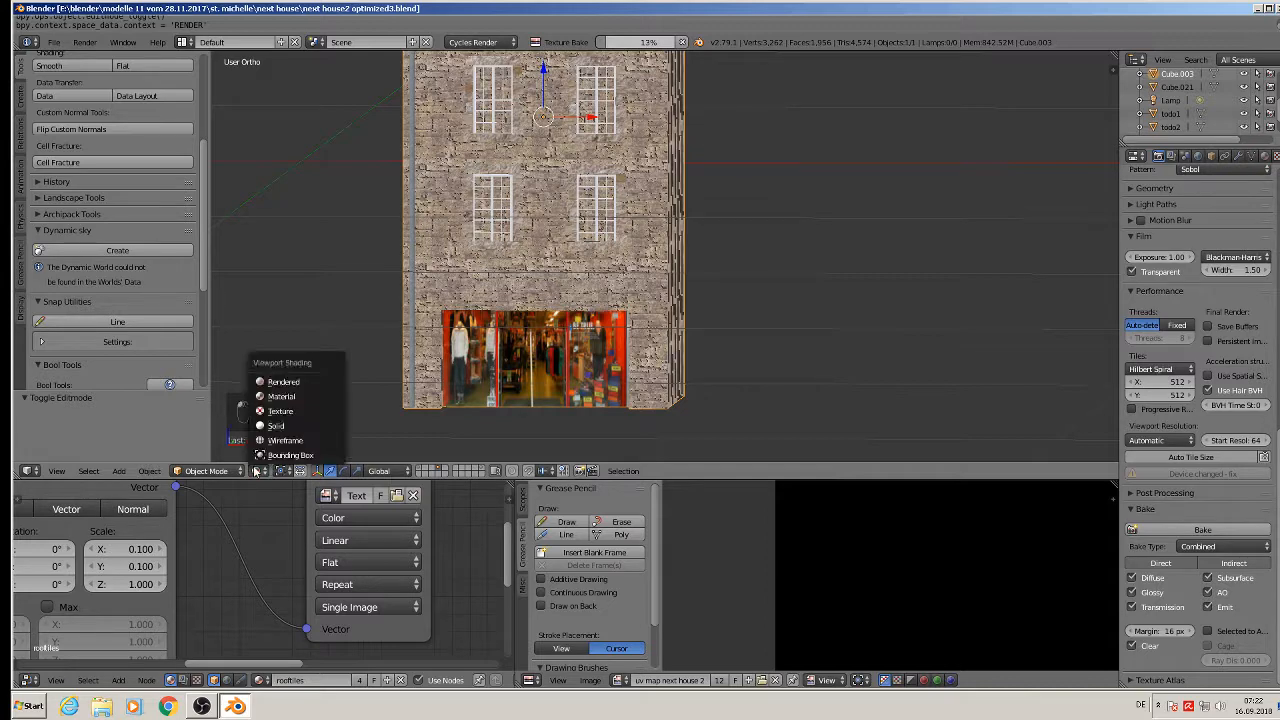
click(283, 427)
mouse_move(580, 225)
middle_down()
mouse_move(471, 256)
mouse_move(586, 296)
mouse_move(637, 281)
middle_up()
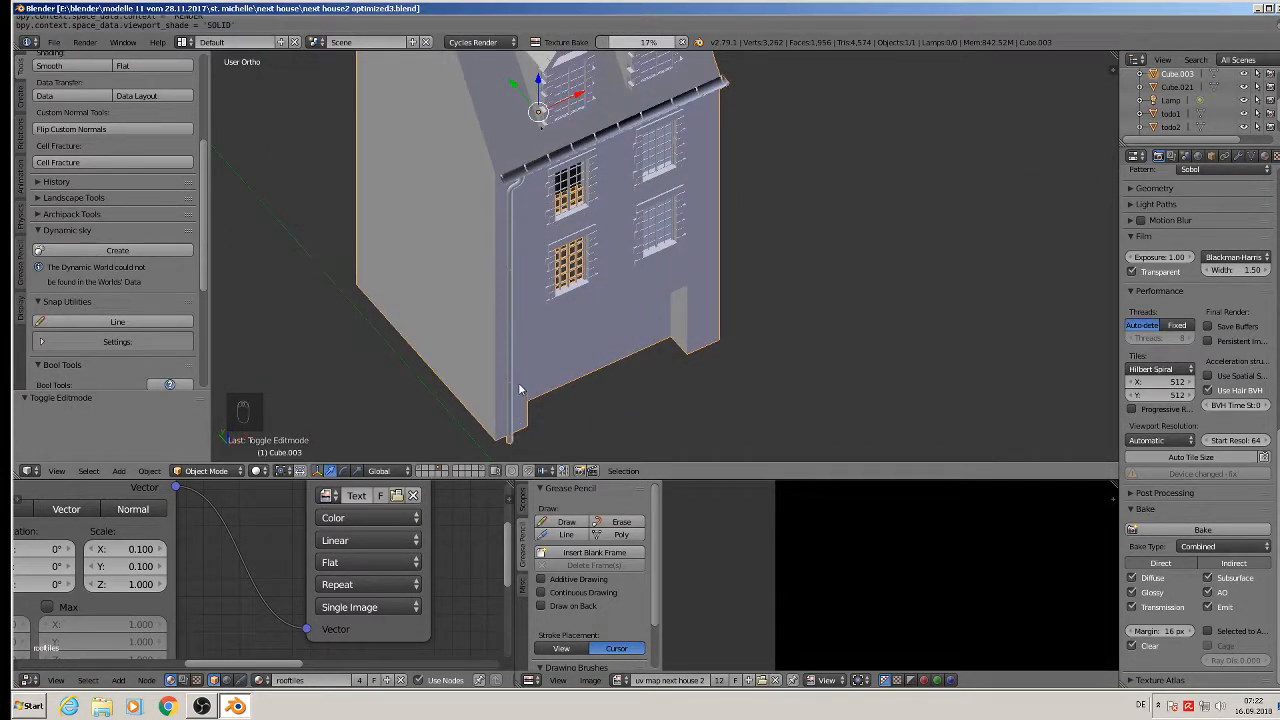
middle_drag(518, 382, 433, 318)
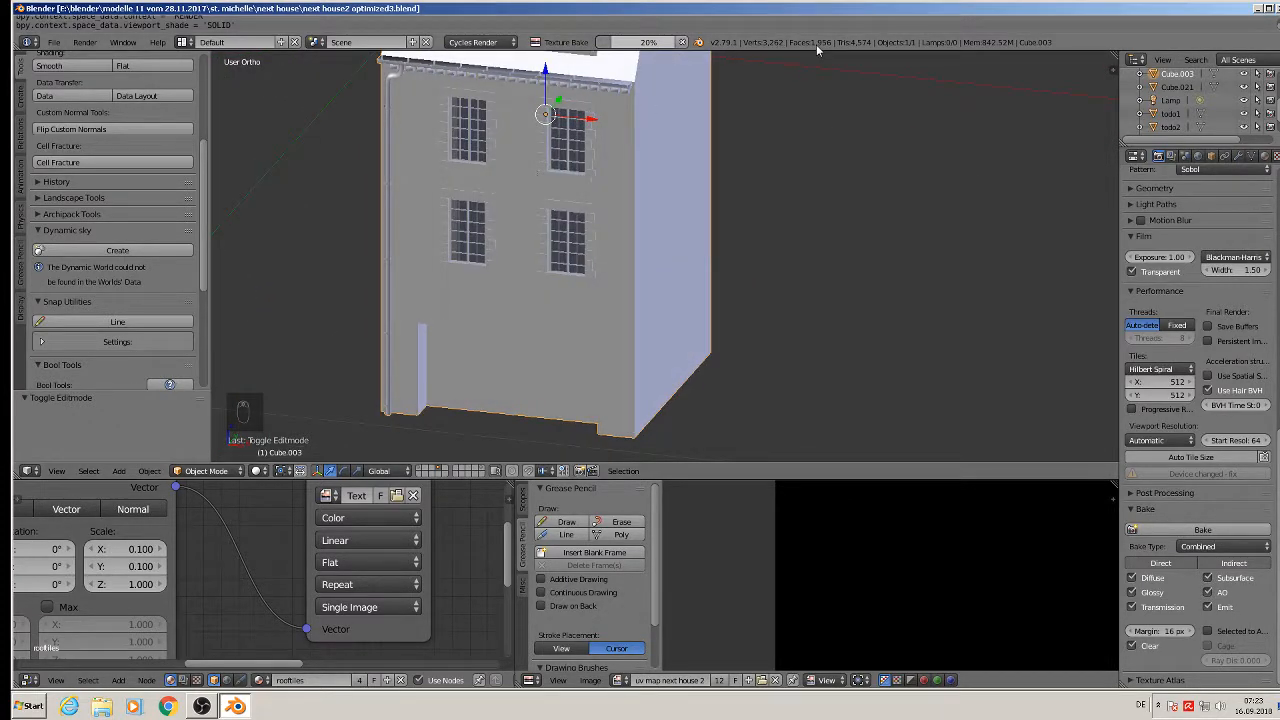
middle_drag(733, 156, 612, 179)
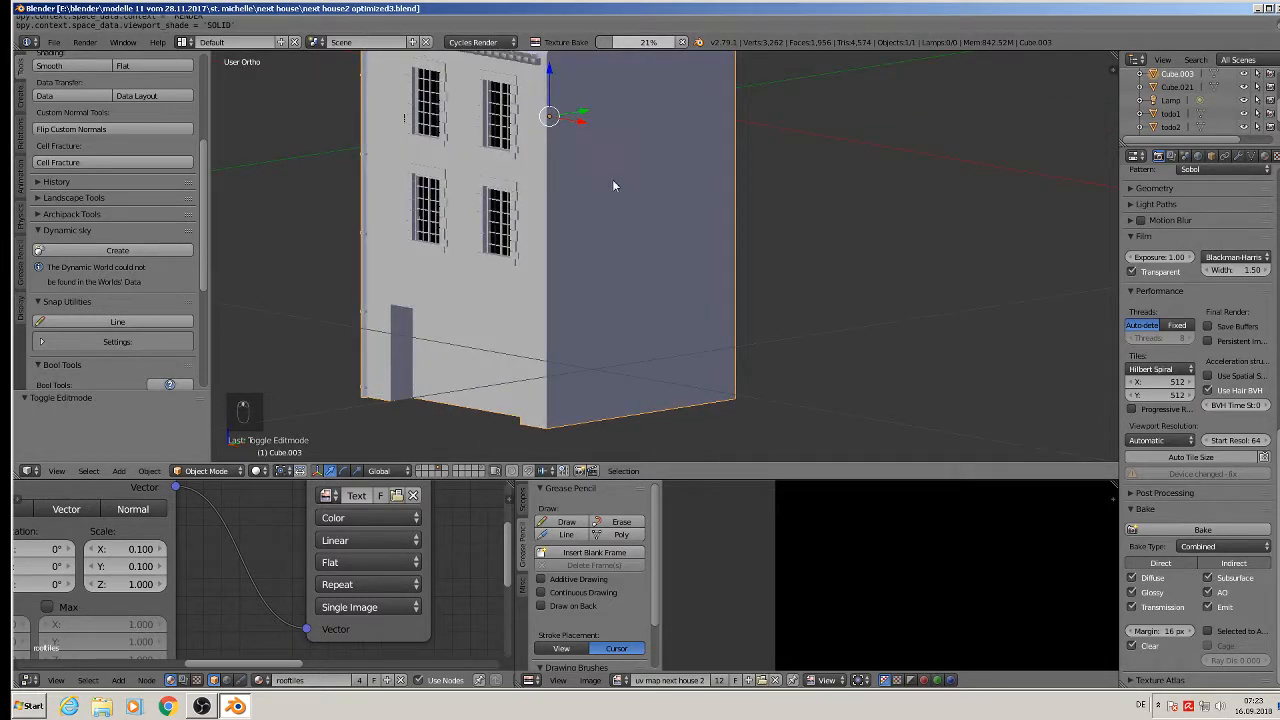
click(259, 471)
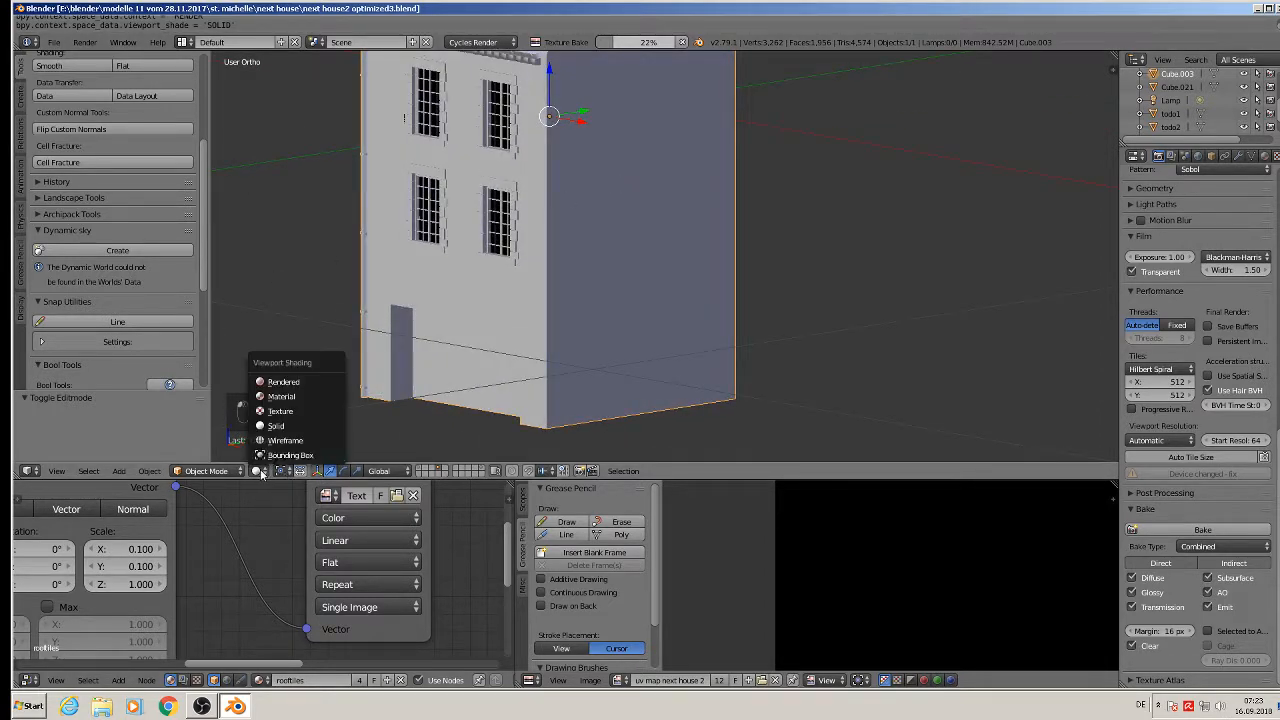
click(285, 398)
mouse_move(473, 283)
middle_down()
mouse_move(533, 293)
mouse_move(724, 144)
middle_up()
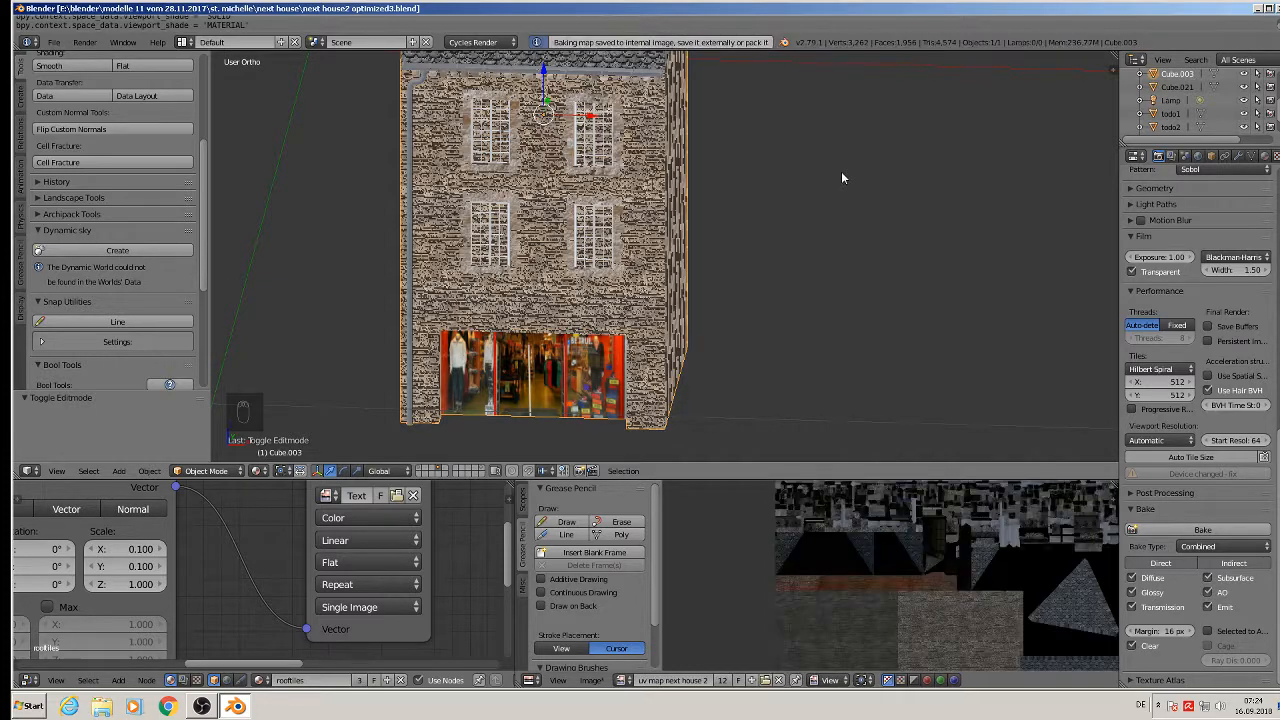
Step: Inspect the wall, roof and shopfront areas of the baked texture image and save the Blender file
scroll(991, 544, down, 5)
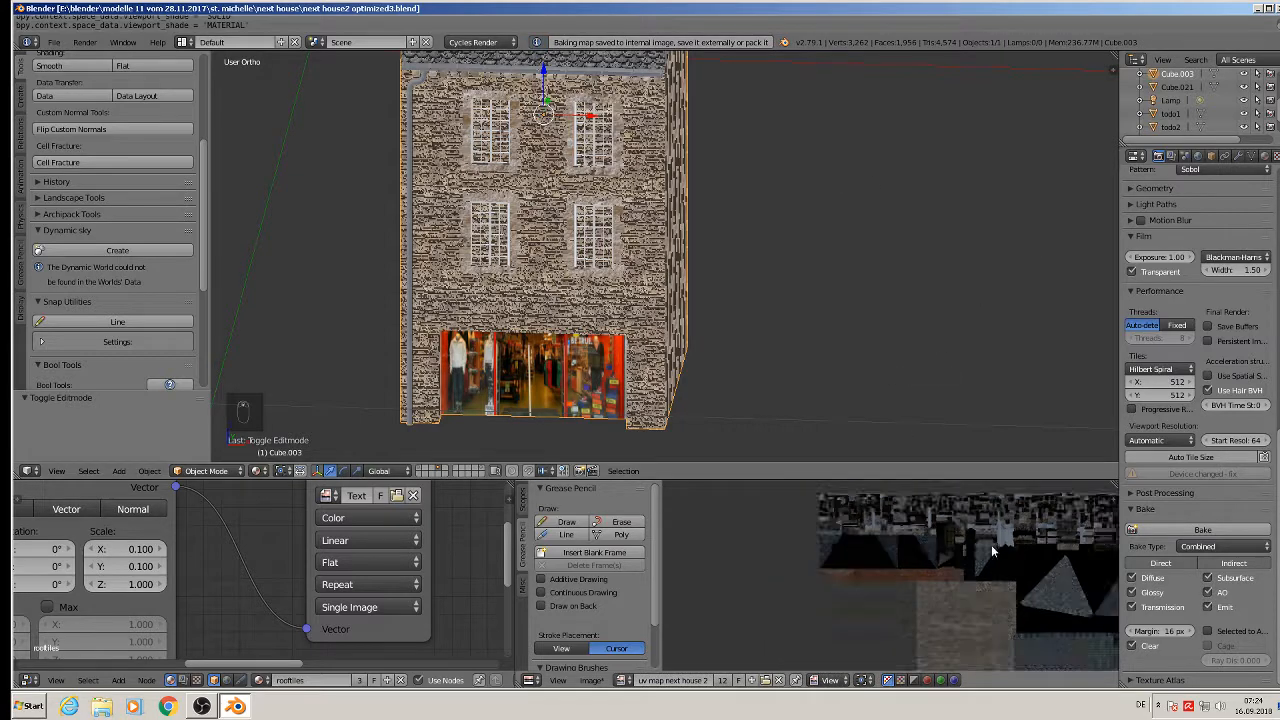
scroll(1027, 597, up, 7)
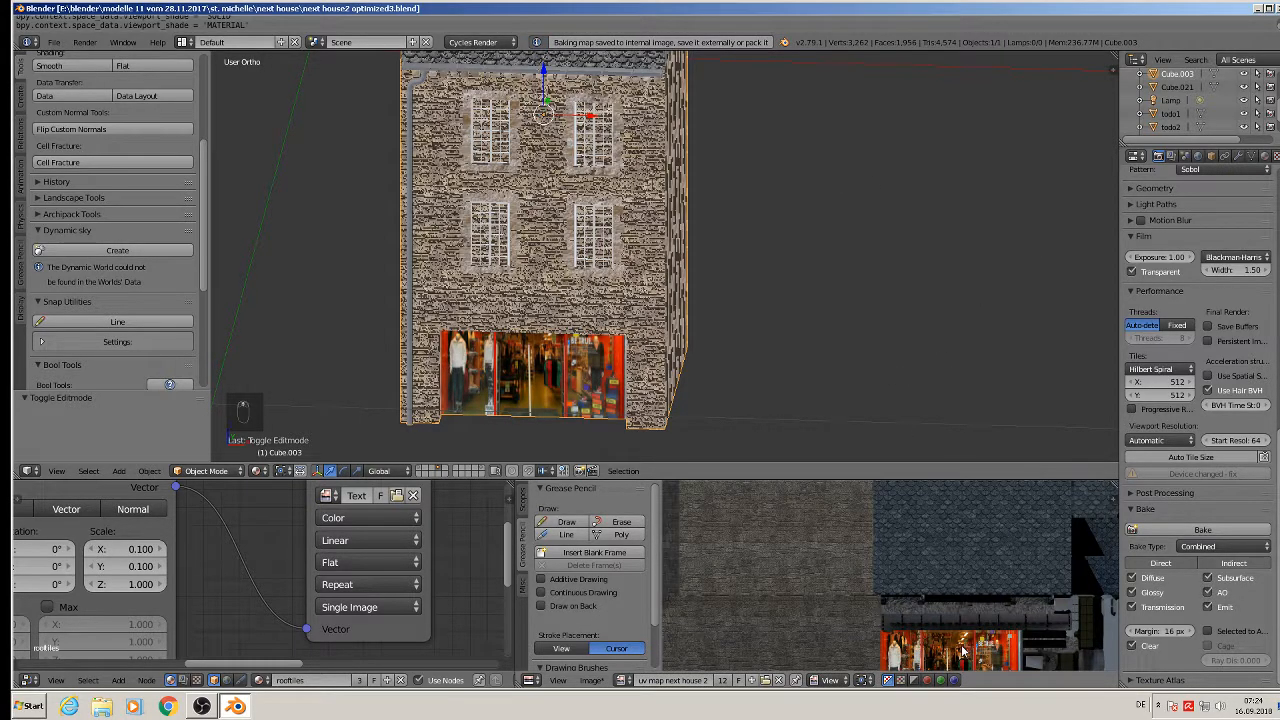
scroll(995, 621, down, 3)
scroll(1013, 515, up, 3)
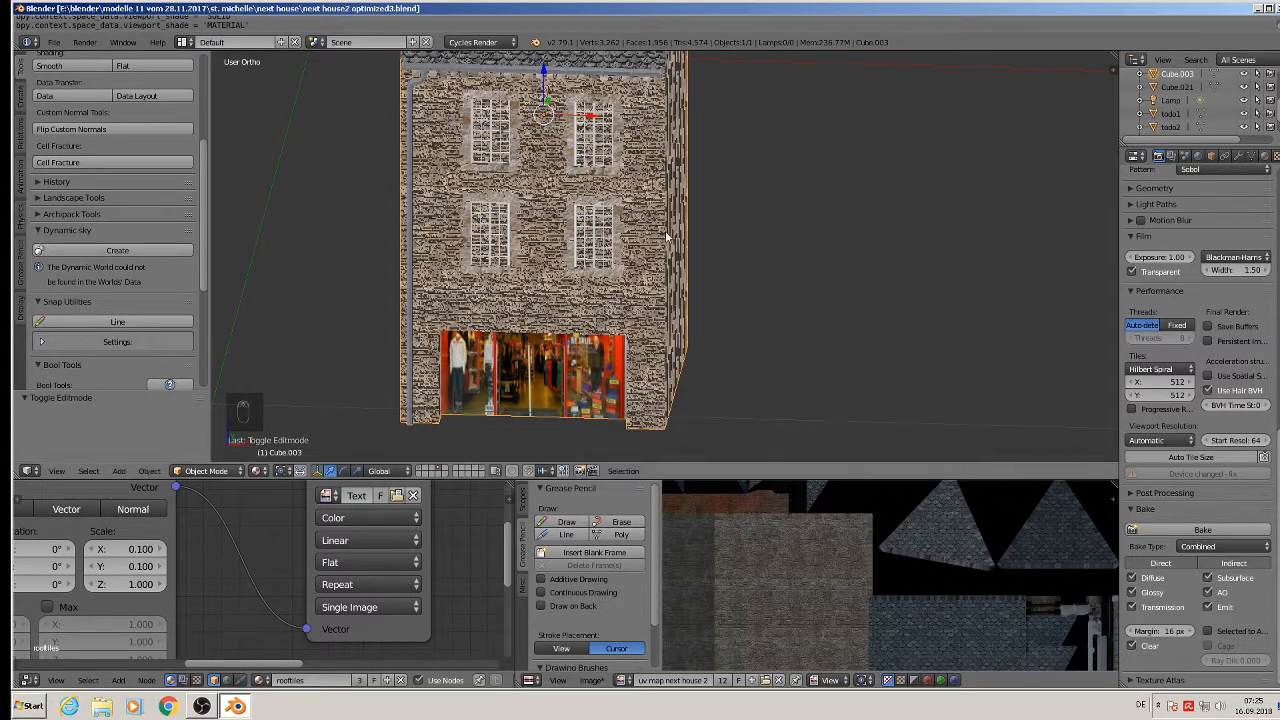
click(55, 42)
click(72, 146)
Step: Save the baked uv map next house 2 image to its file
scroll(704, 211, down, 4)
scroll(1230, 200, up, 2)
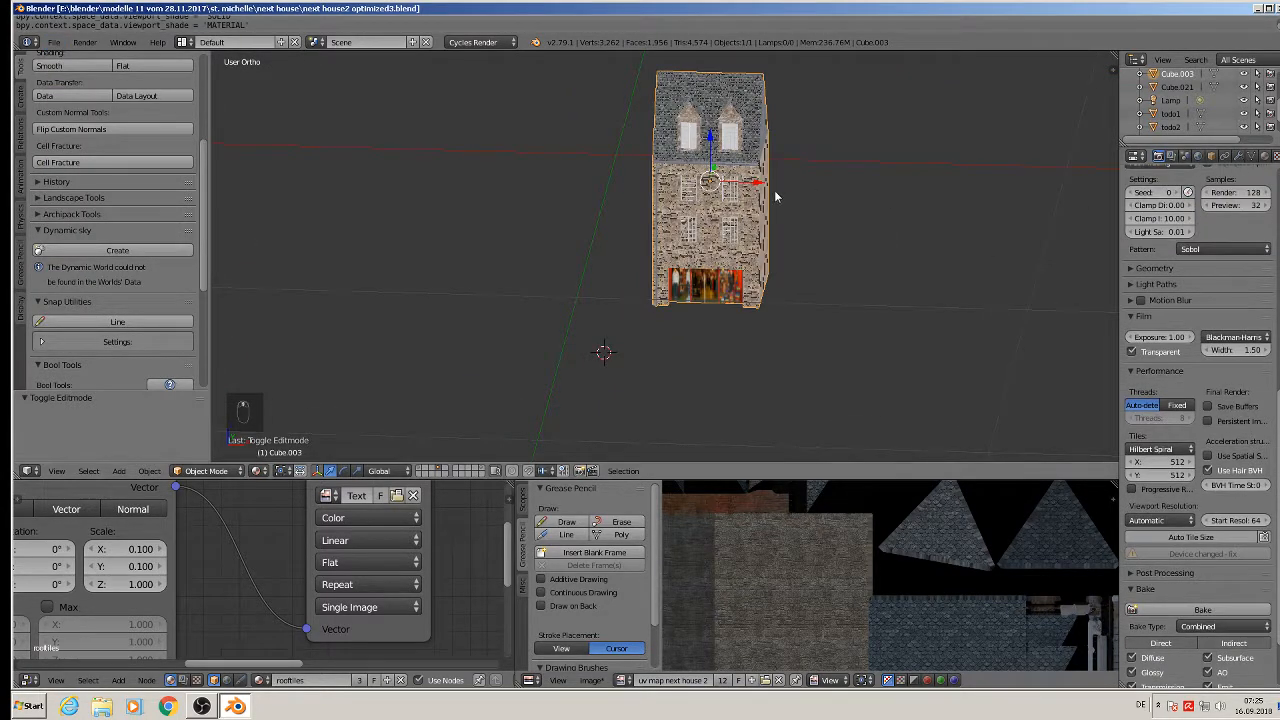
shift+middle_drag(817, 220, 708, 265)
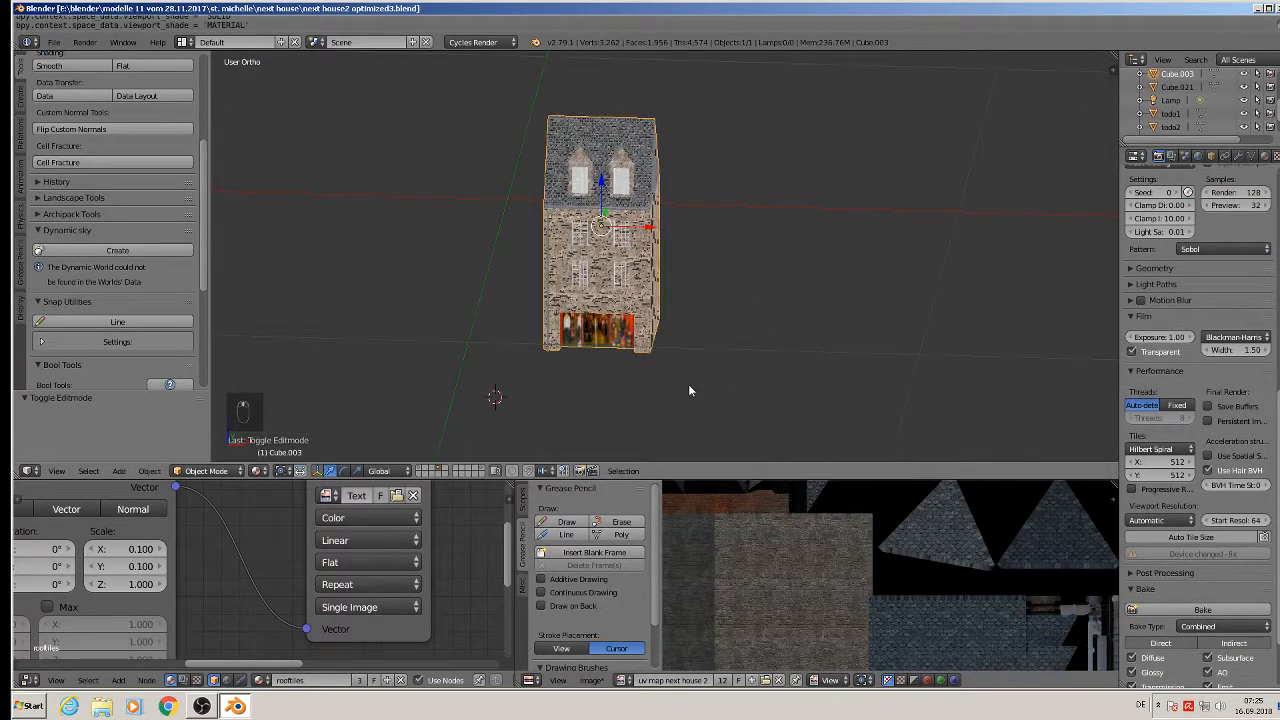
click(594, 682)
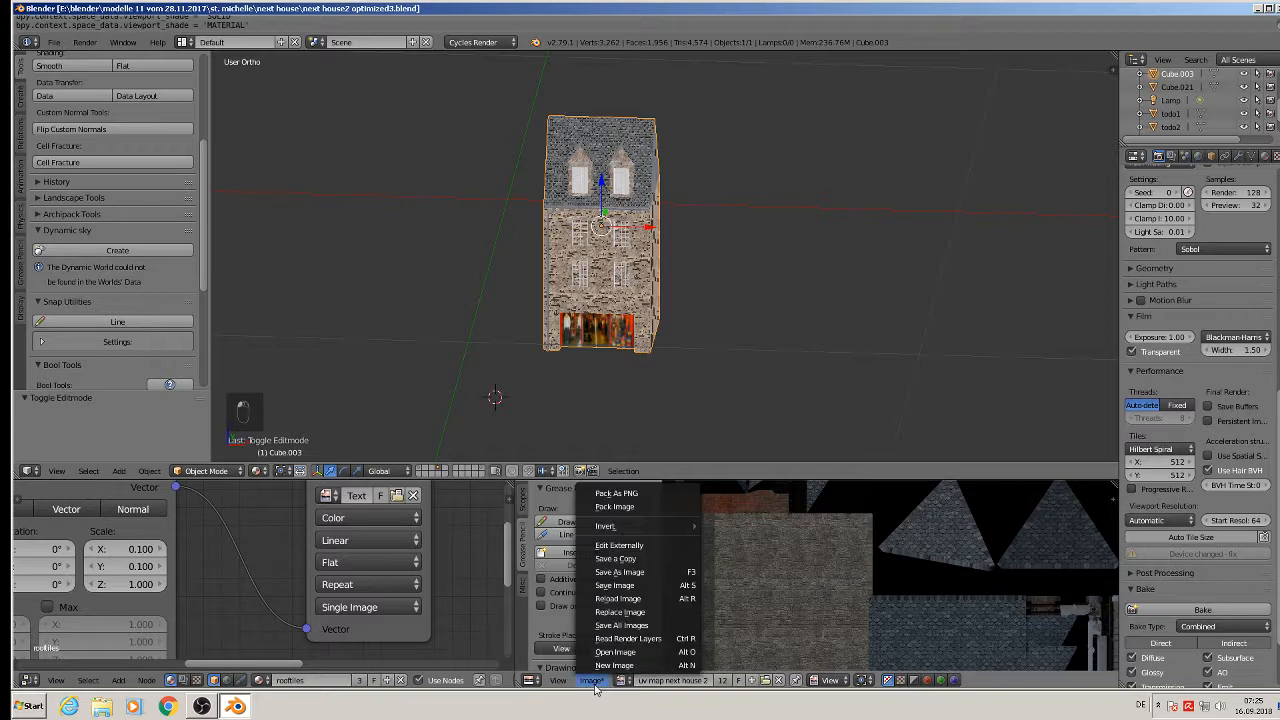
click(644, 590)
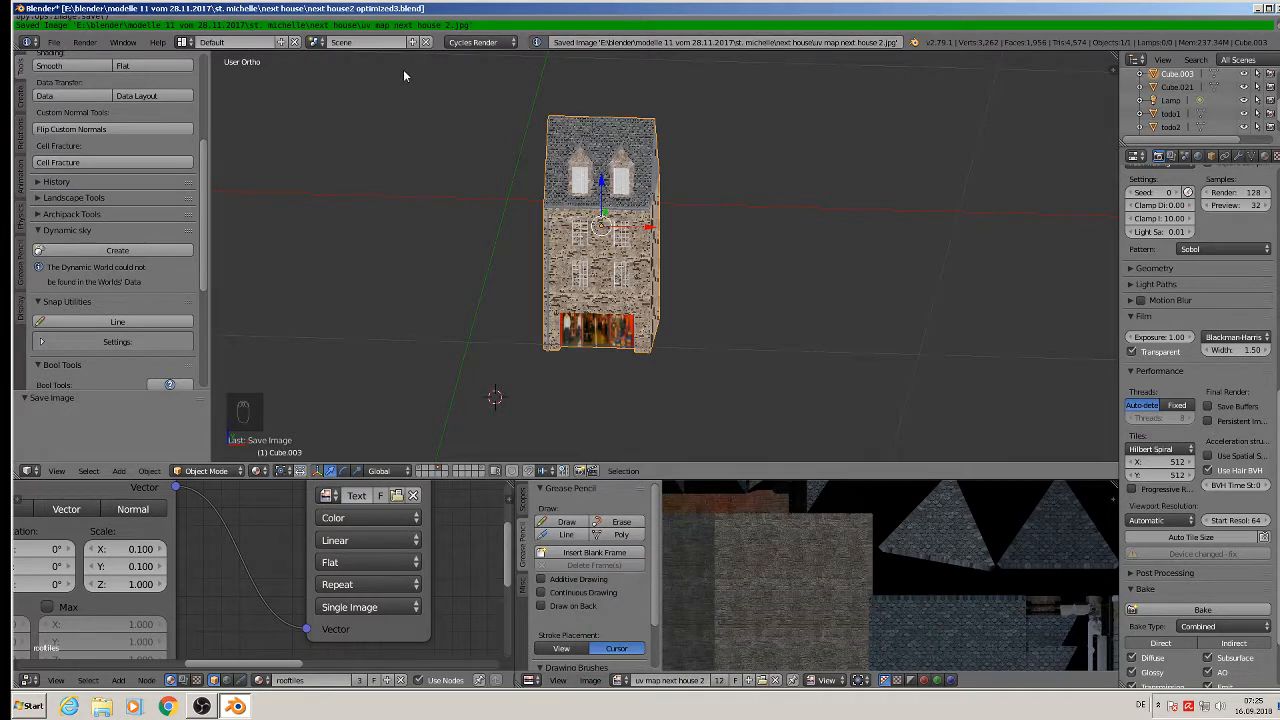
Step: Remove all material slots from the house
click(1251, 156)
click(1263, 156)
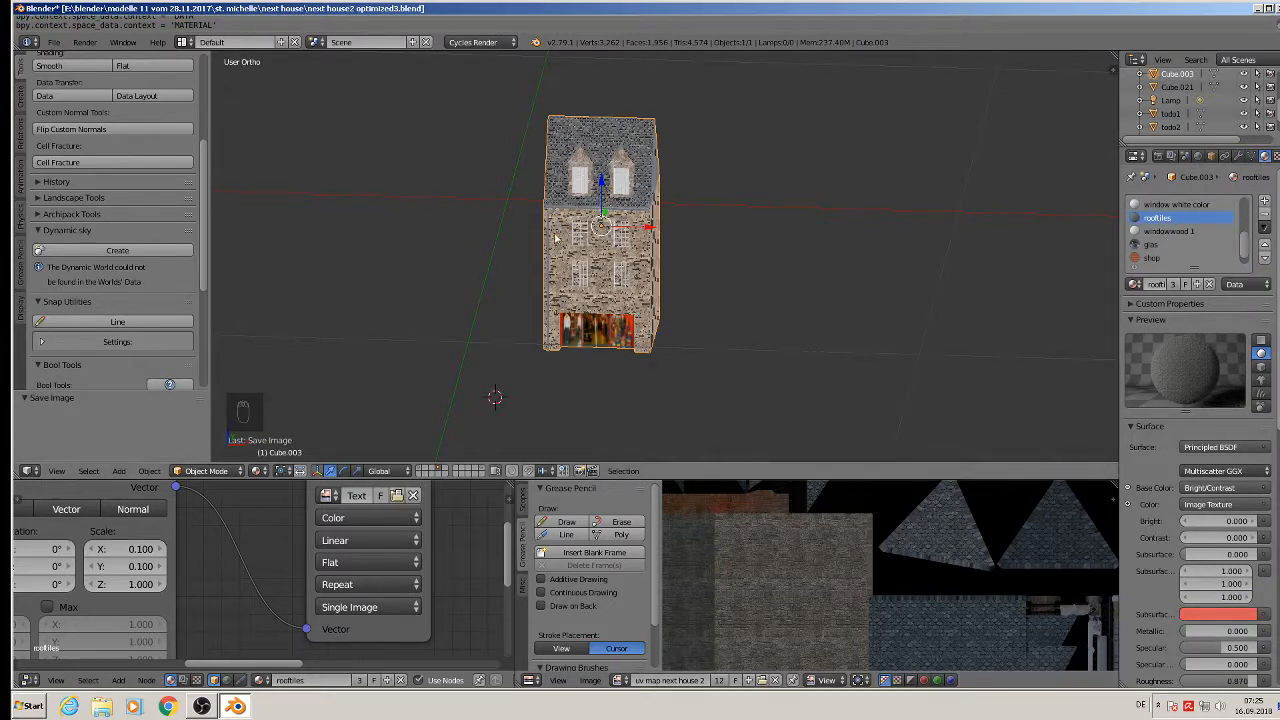
click(1264, 218)
click(1264, 219)
click(1264, 220)
click(1264, 218)
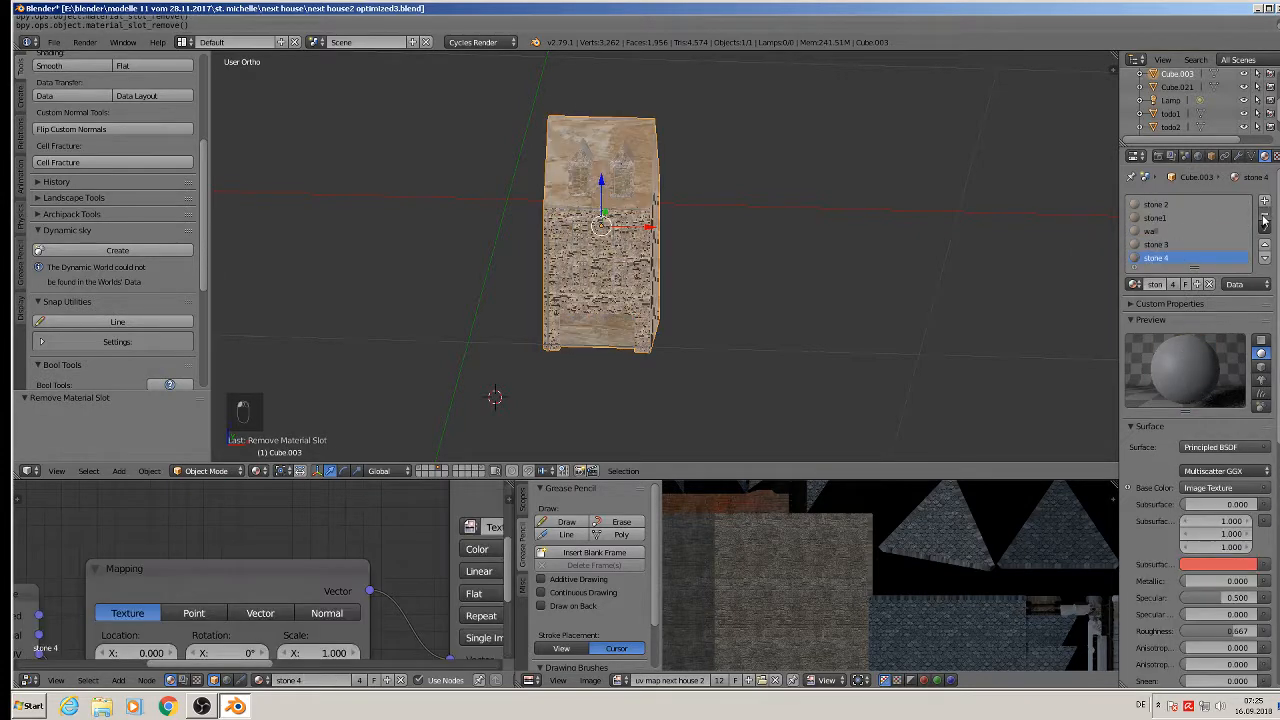
click(1264, 218)
click(1264, 219)
click(1264, 219)
click(1264, 220)
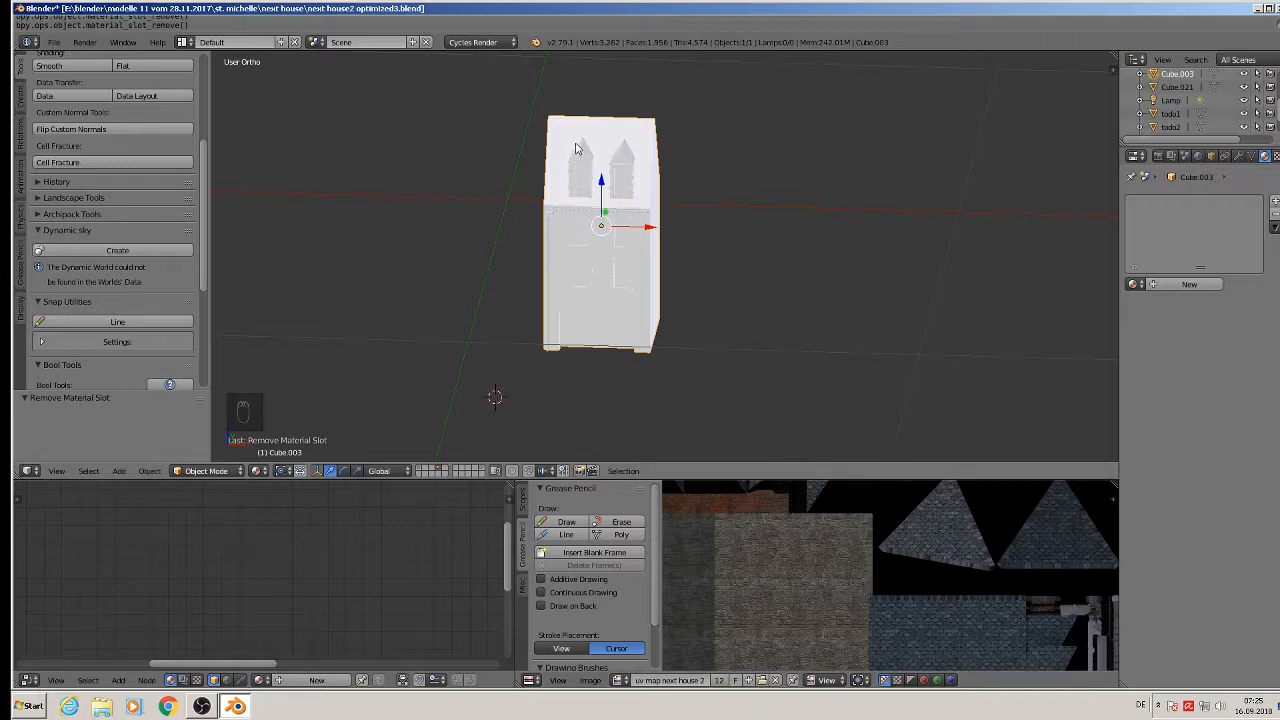
Step: Create a new material on the house and name it "bake texture"
click(1165, 284)
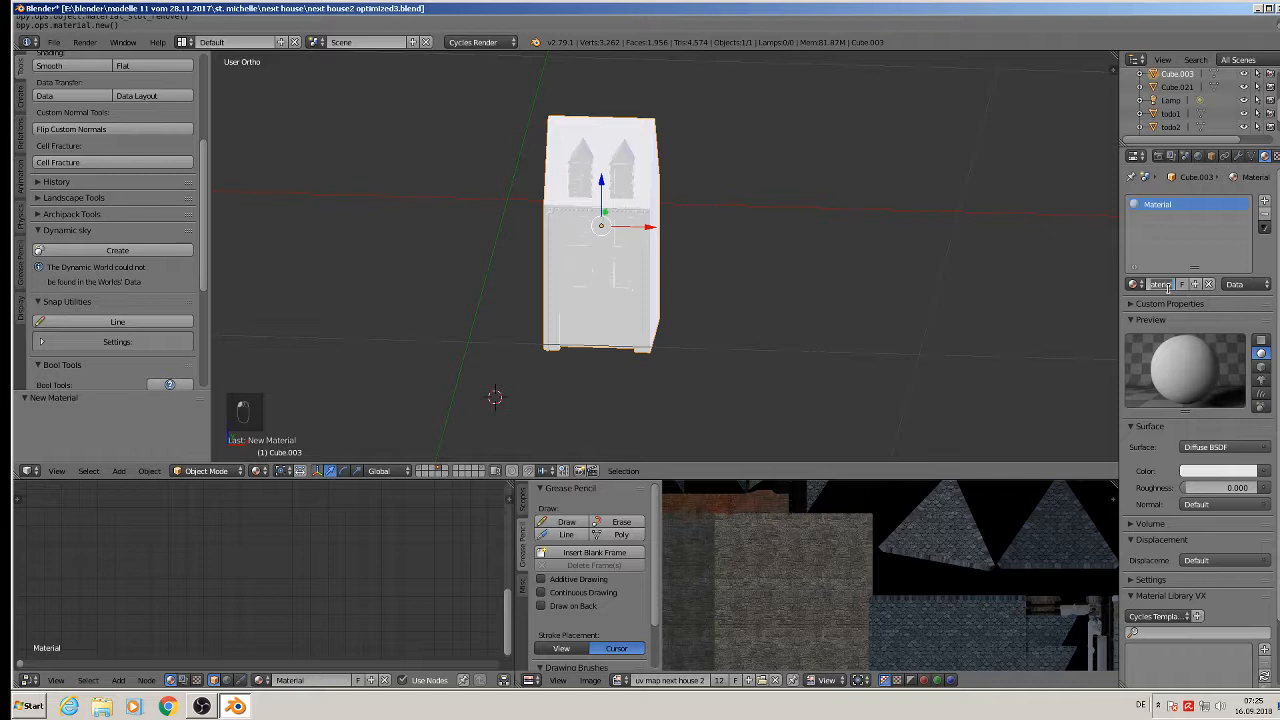
text(aake texture#)
key(Return)
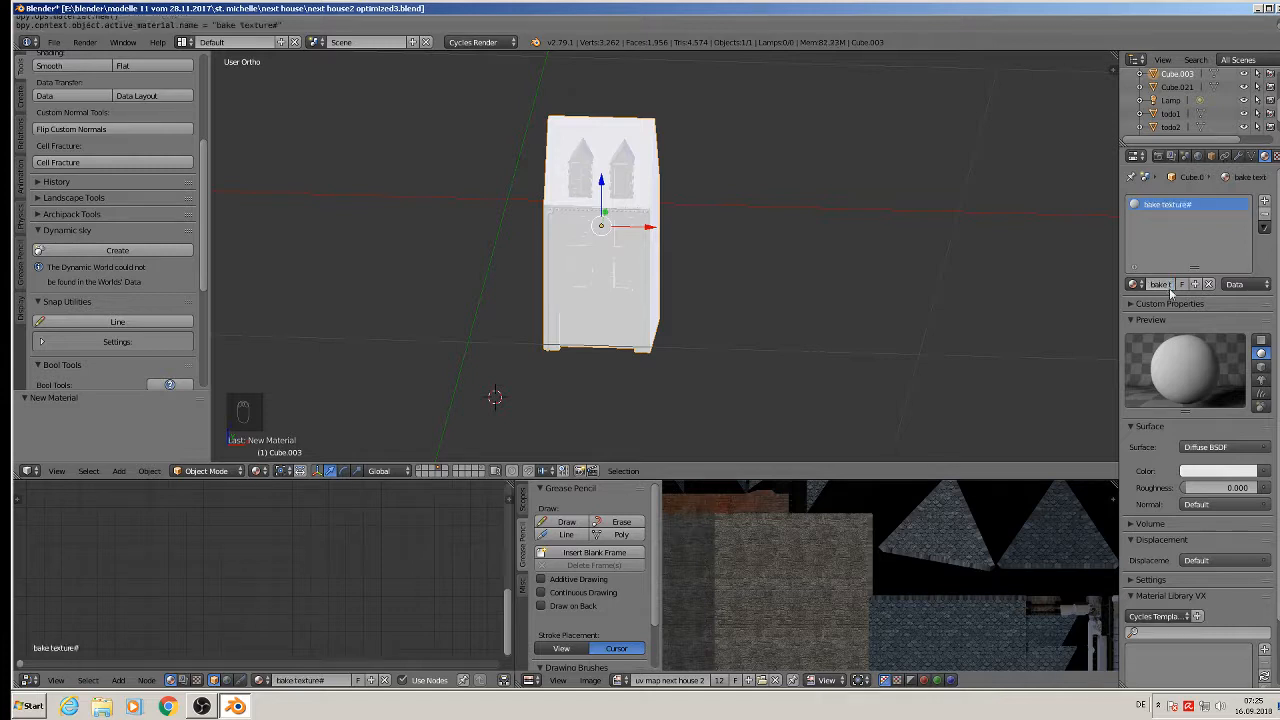
click(1169, 285)
click(1172, 284)
key(BackSpace)
key(Return)
Step: Set the bake texture material's surface to Principled BSDF with a roughness of 1.000
click(1245, 450)
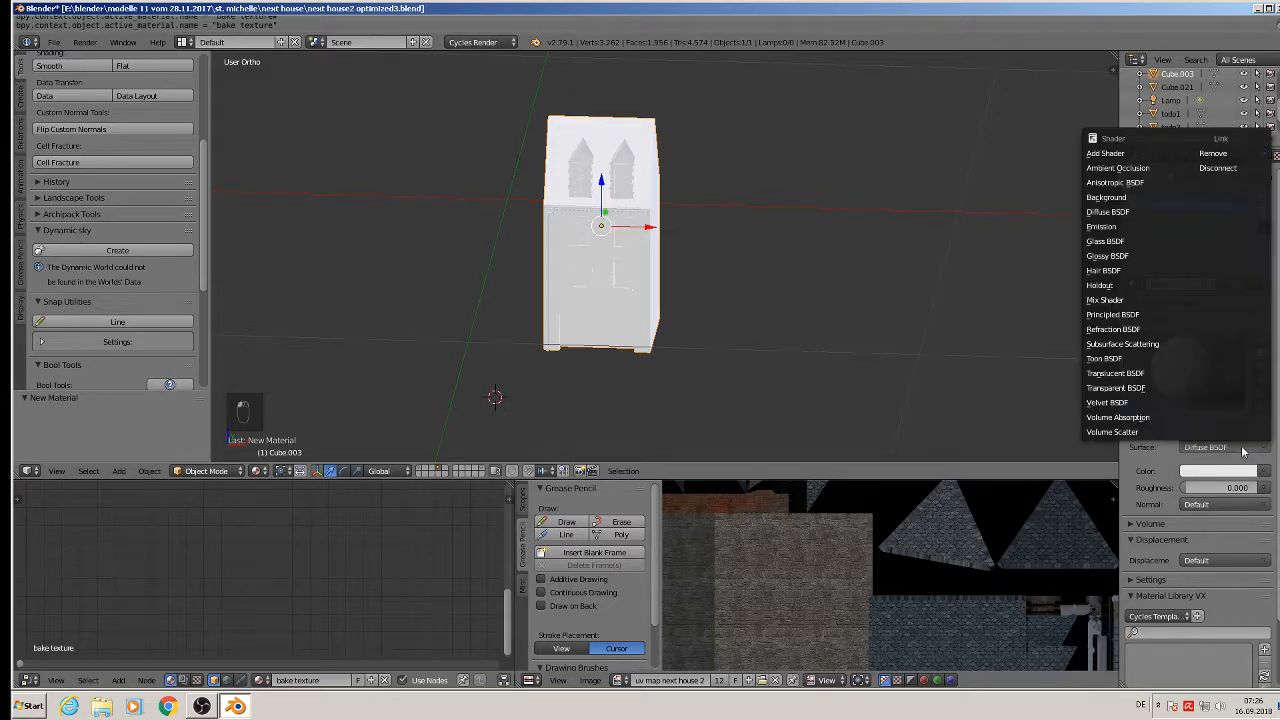
click(1160, 316)
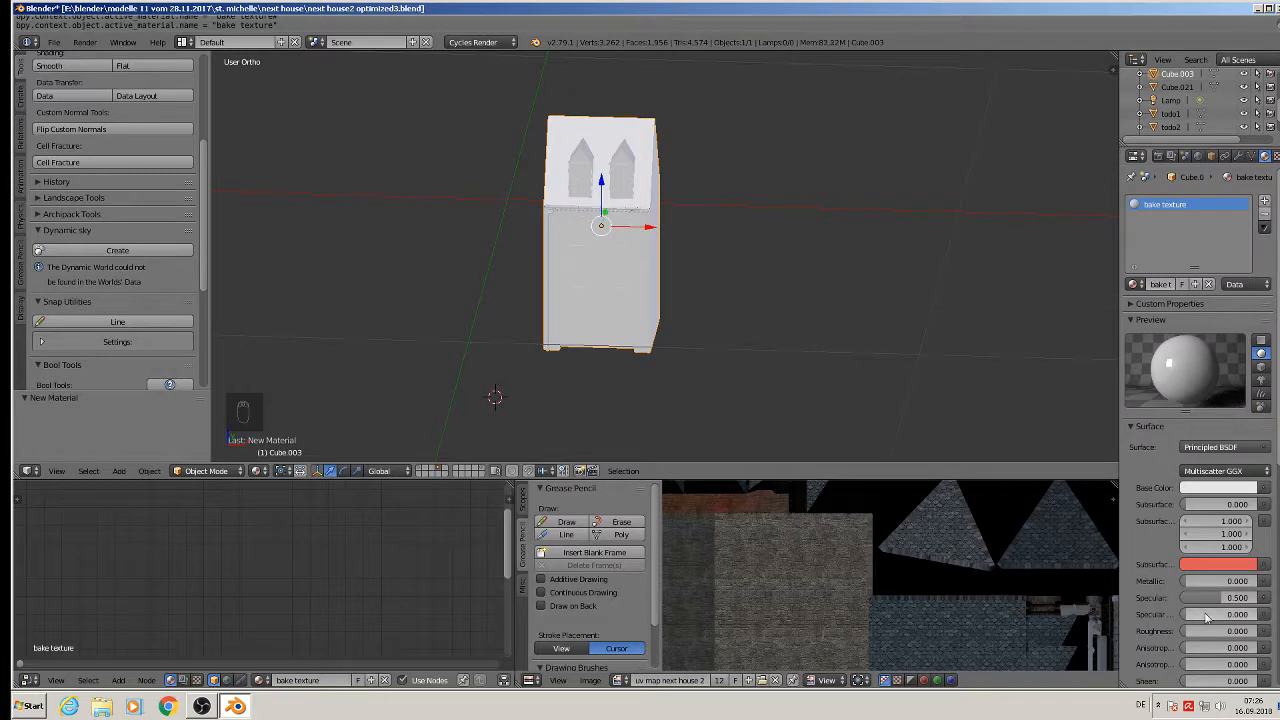
drag(1207, 630, 1245, 630)
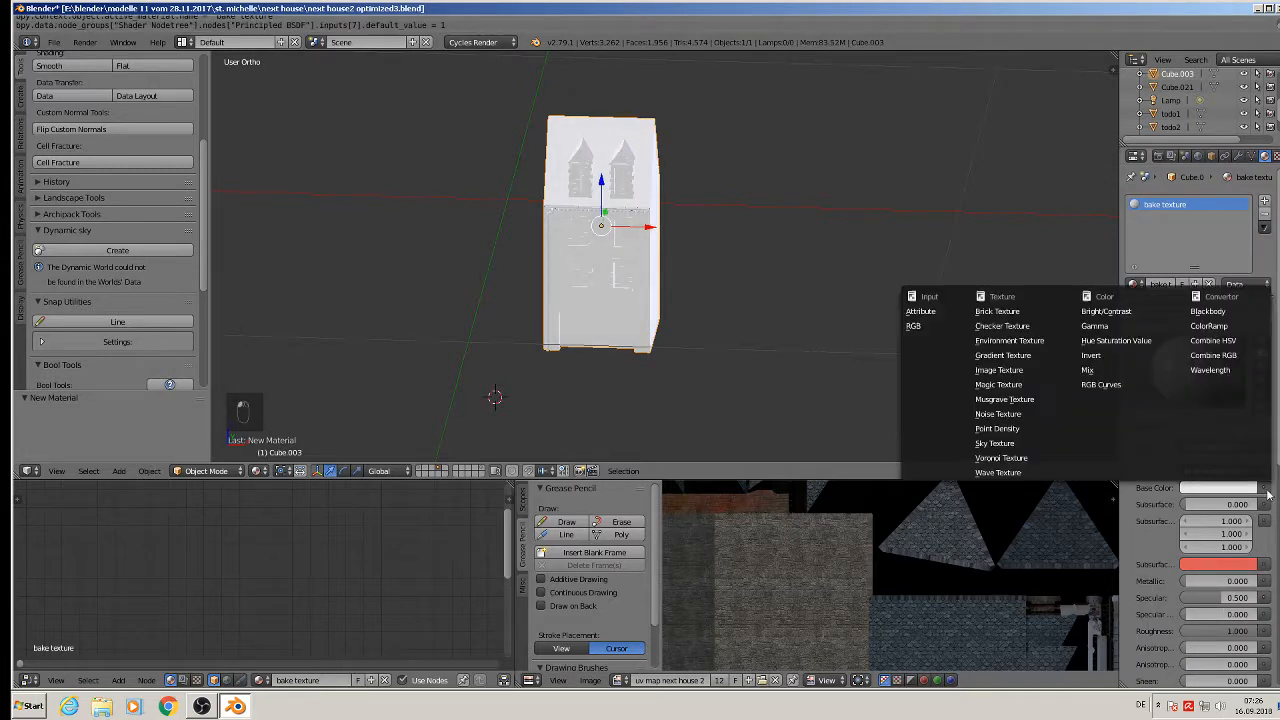
Step: Use an Image Texture for the material's base color and load "uv map next house 2.jpg"
click(1264, 487)
click(1005, 370)
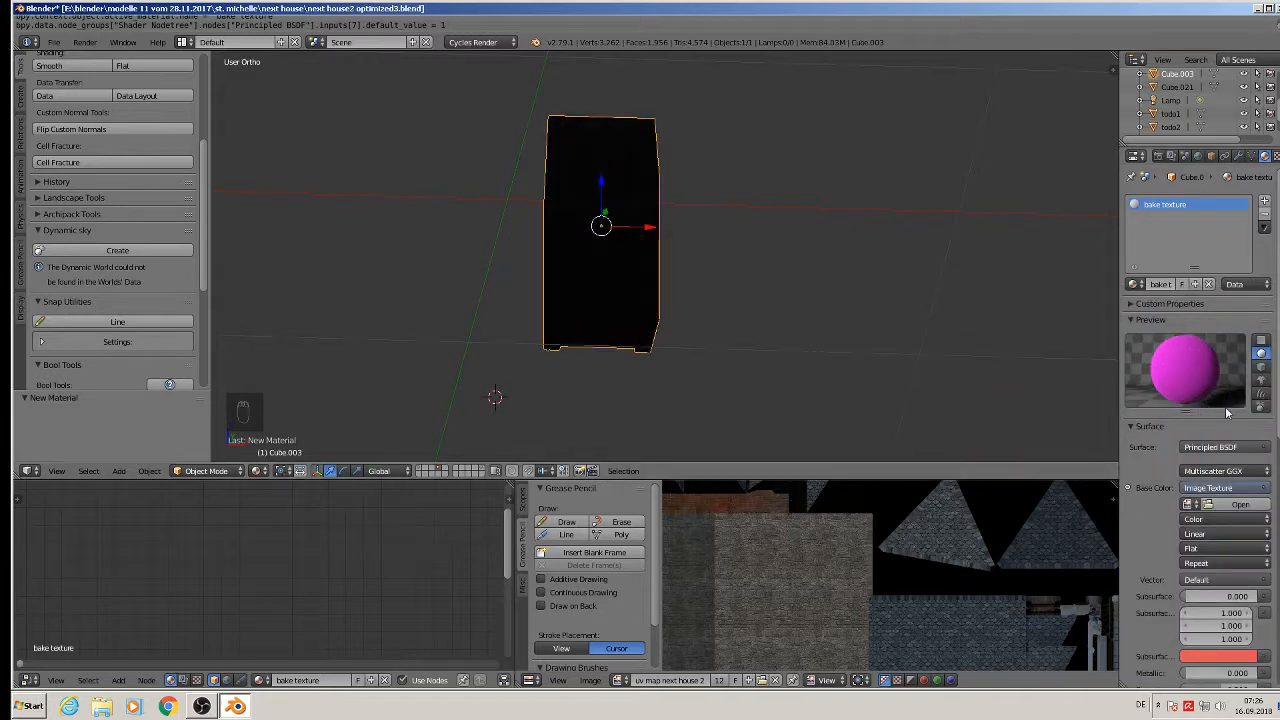
click(1219, 508)
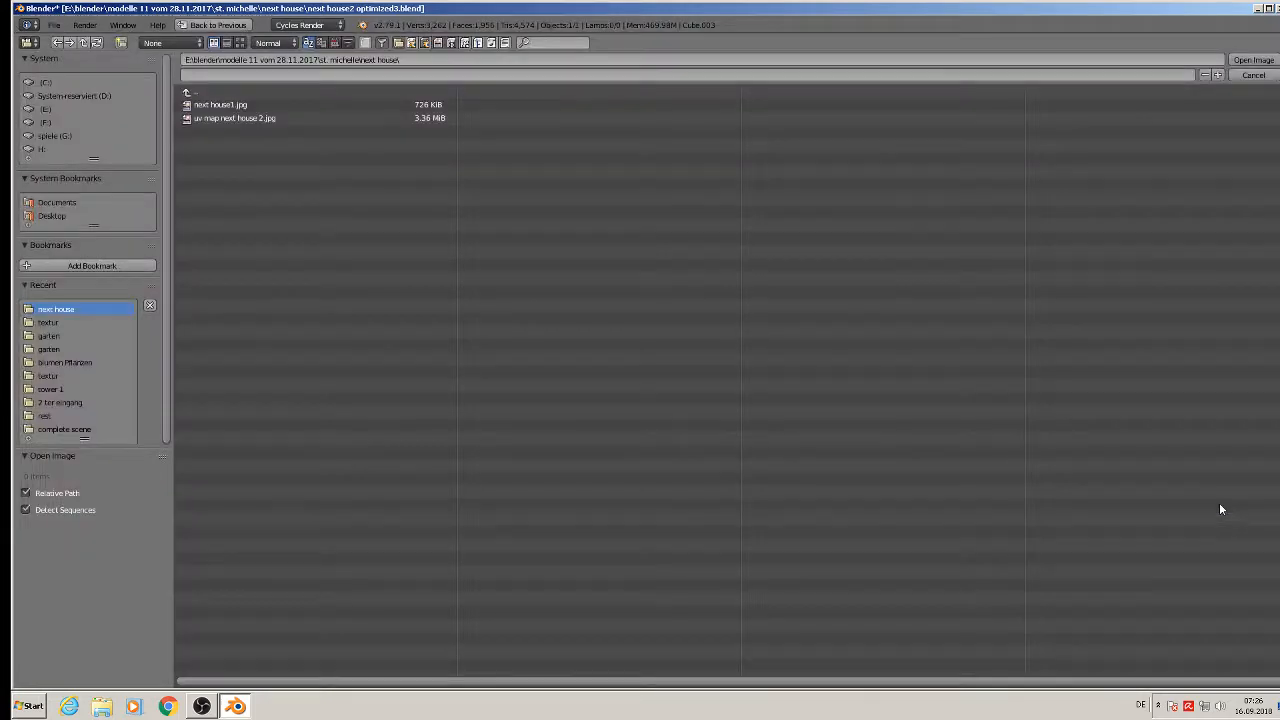
double_click(263, 122)
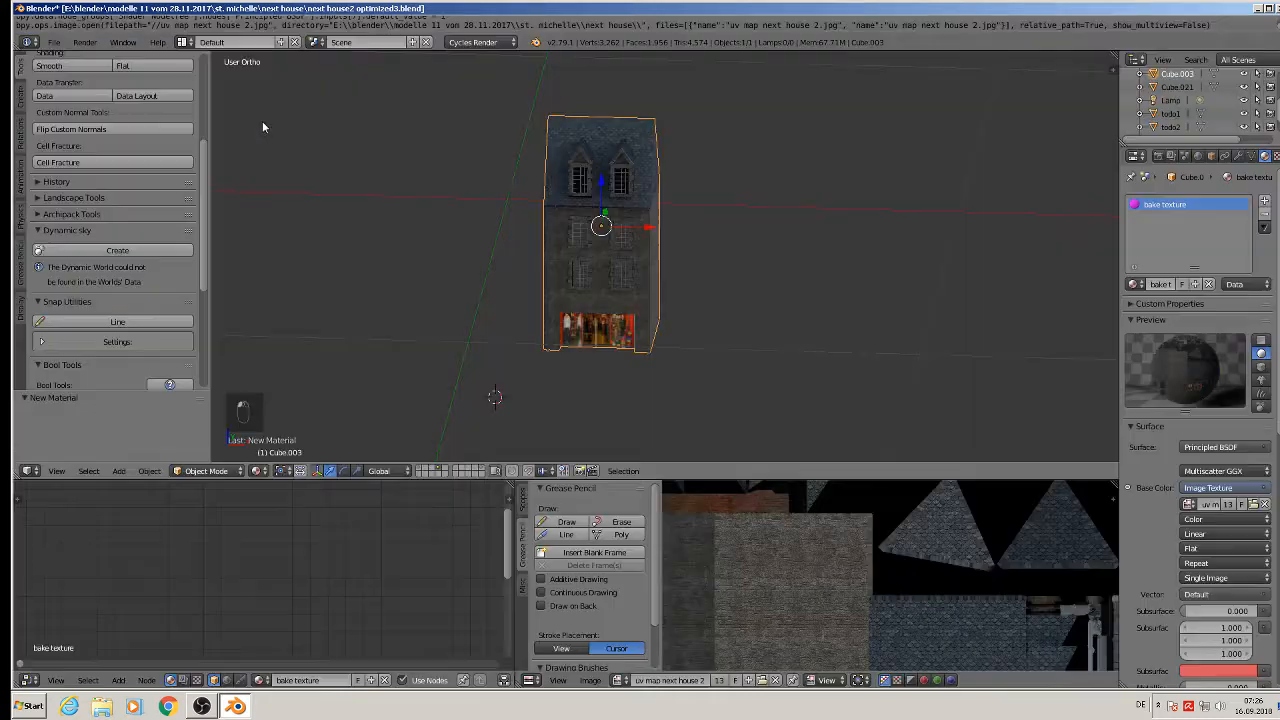
Step: Examine how the baked texture sits on the house's facade, side wall, roof and dormers
scroll(930, 316, up, 3)
shift+middle_drag(650, 229, 517, 163)
scroll(930, 316, down, 3)
scroll(515, 150, up, 5)
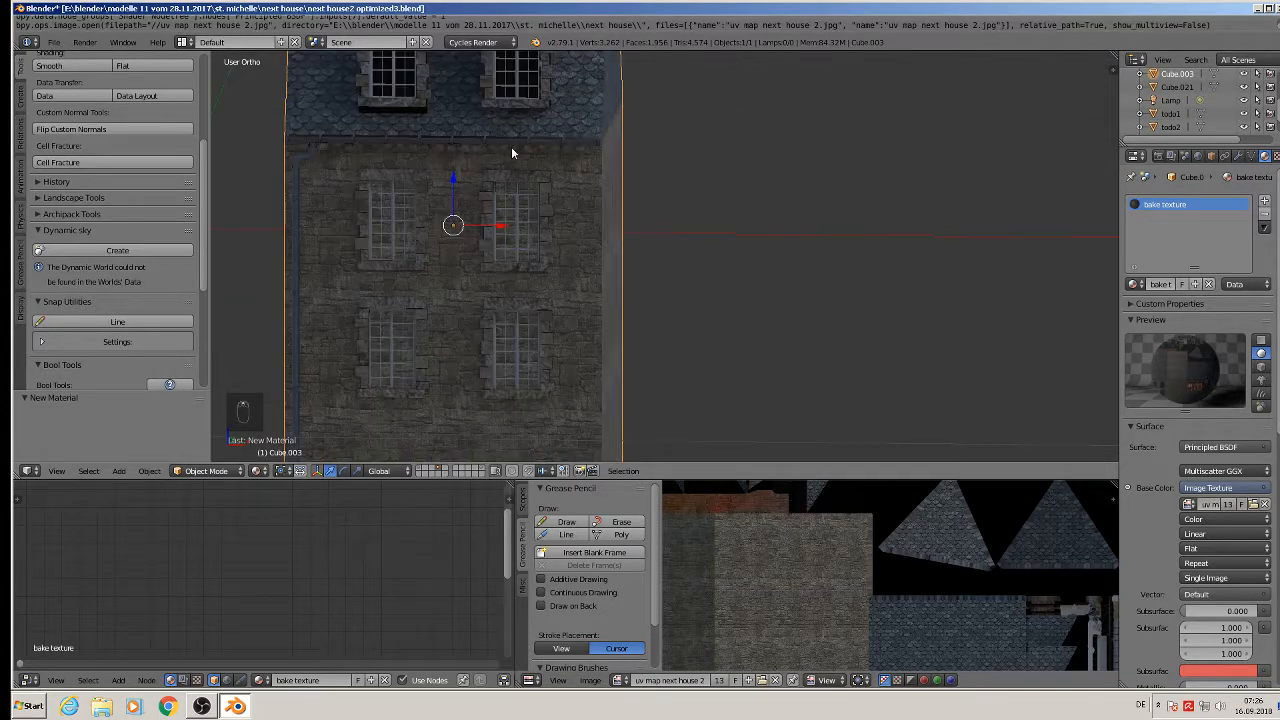
scroll(570, 290, up, 2)
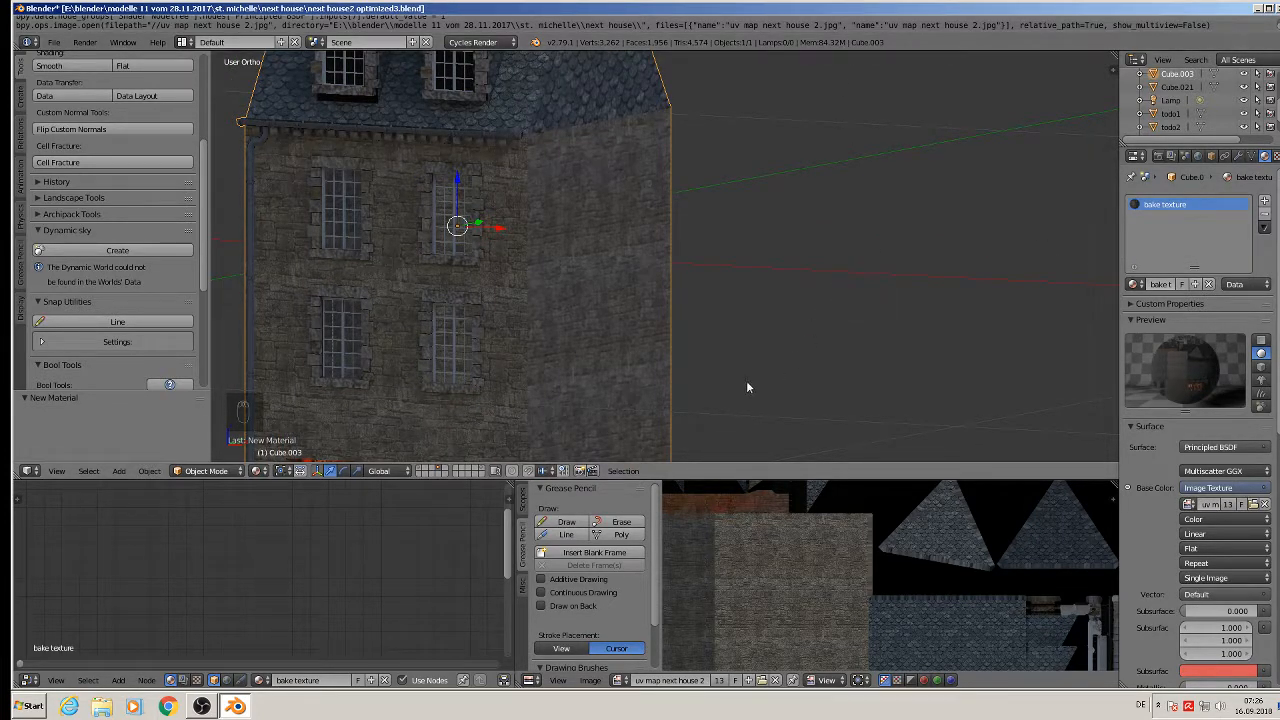
scroll(696, 390, down, 3)
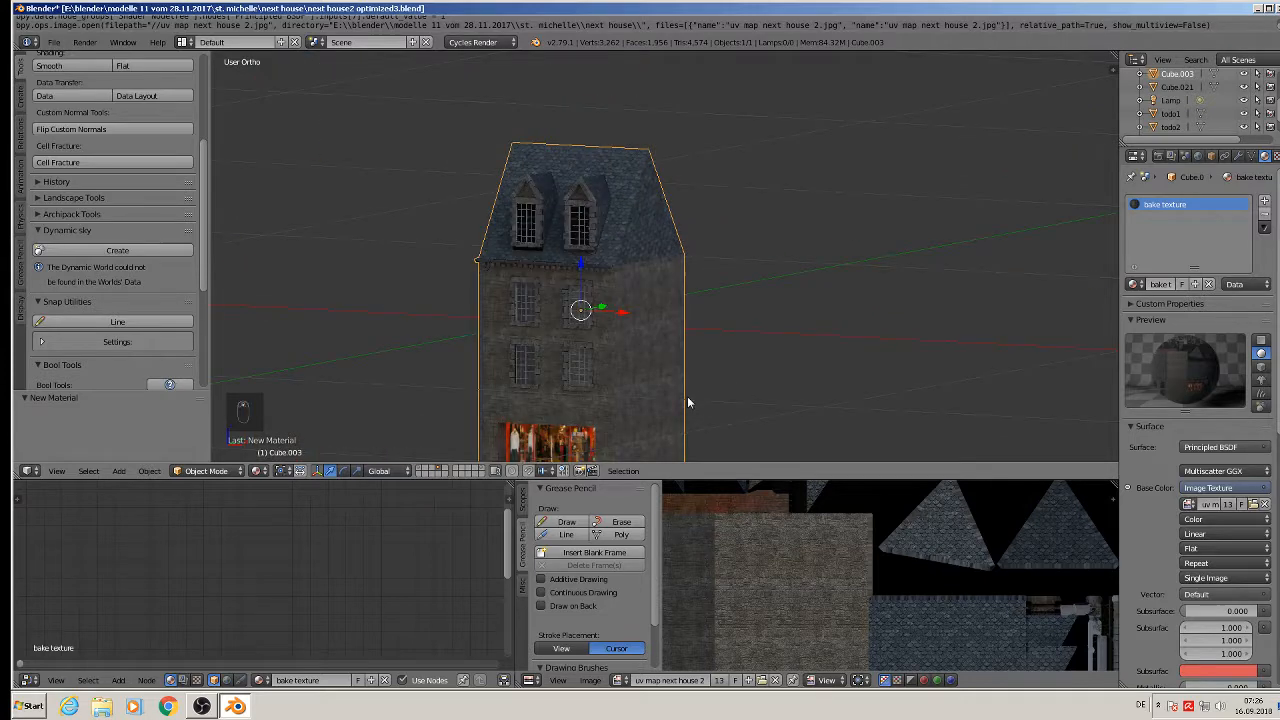
mouse_move(689, 400)
middle_down()
mouse_move(828, 412)
mouse_move(786, 392)
mouse_move(638, 391)
mouse_move(702, 407)
middle_up()
scroll(786, 392, down, 3)
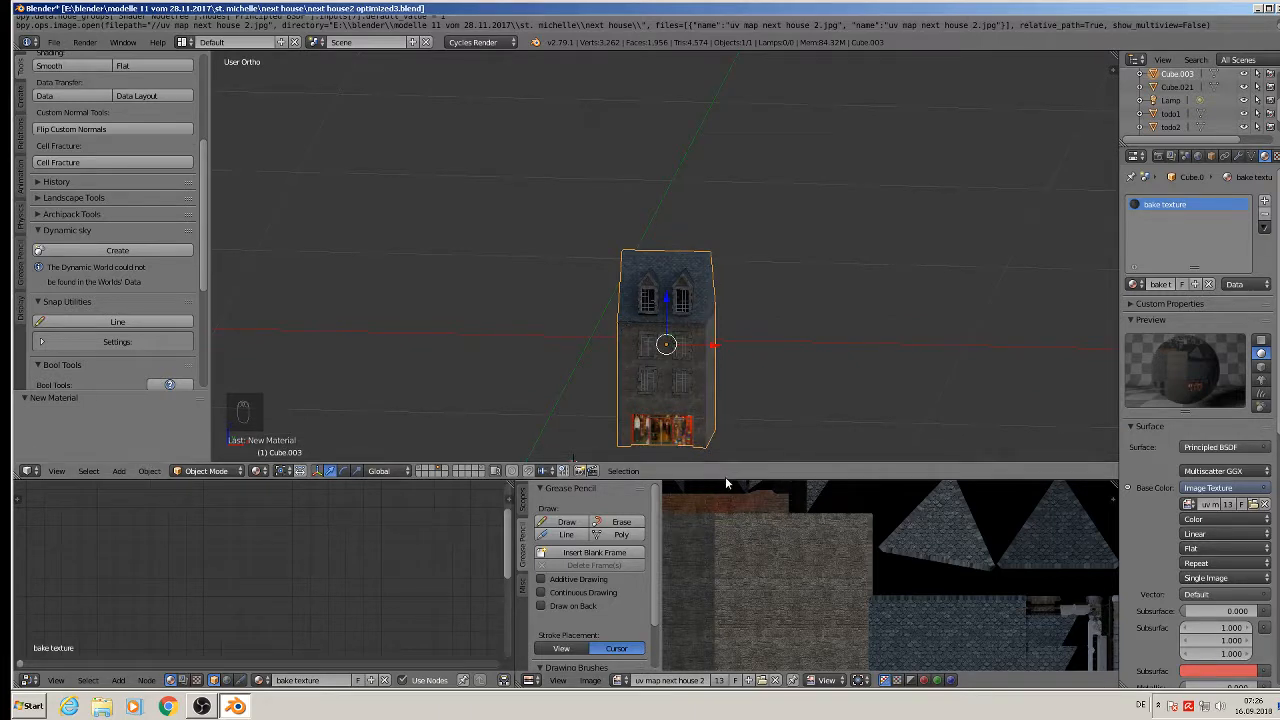
Step: Enlarge the 3D view, duplicate the house and move the copy 0.764 along the X axis
drag(725, 477, 725, 590)
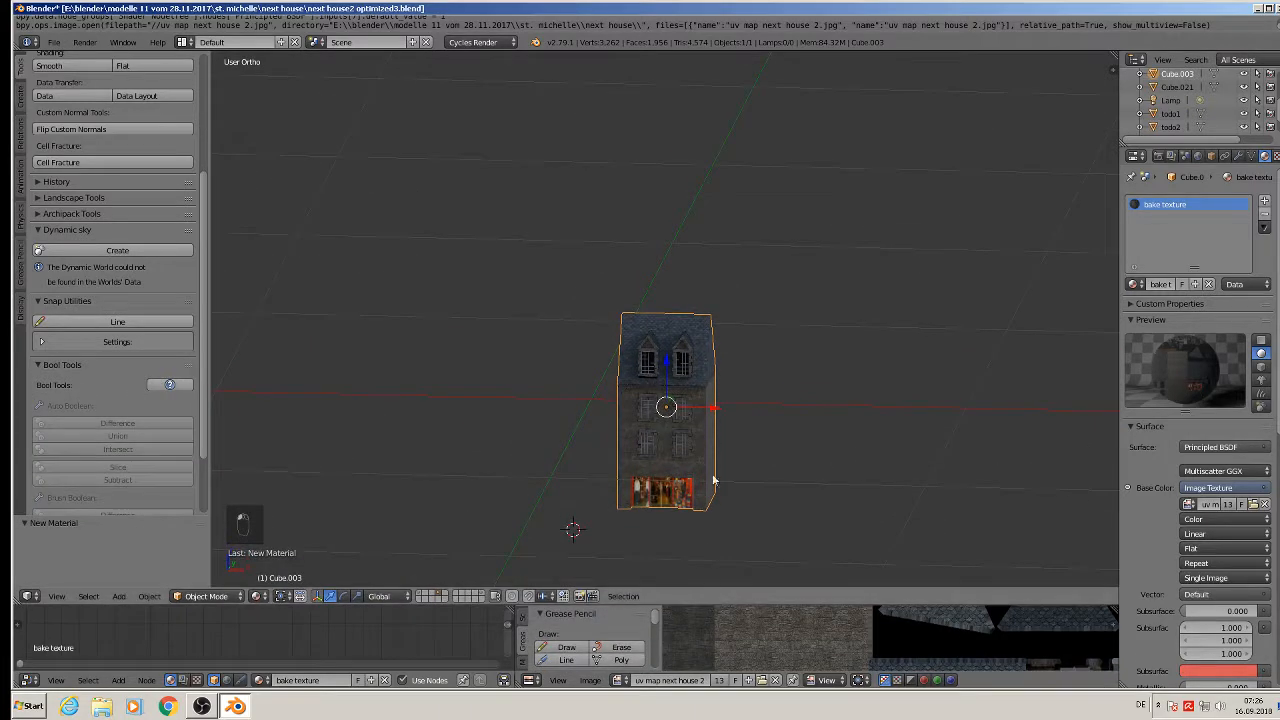
shift+middle_drag(715, 458, 486, 343)
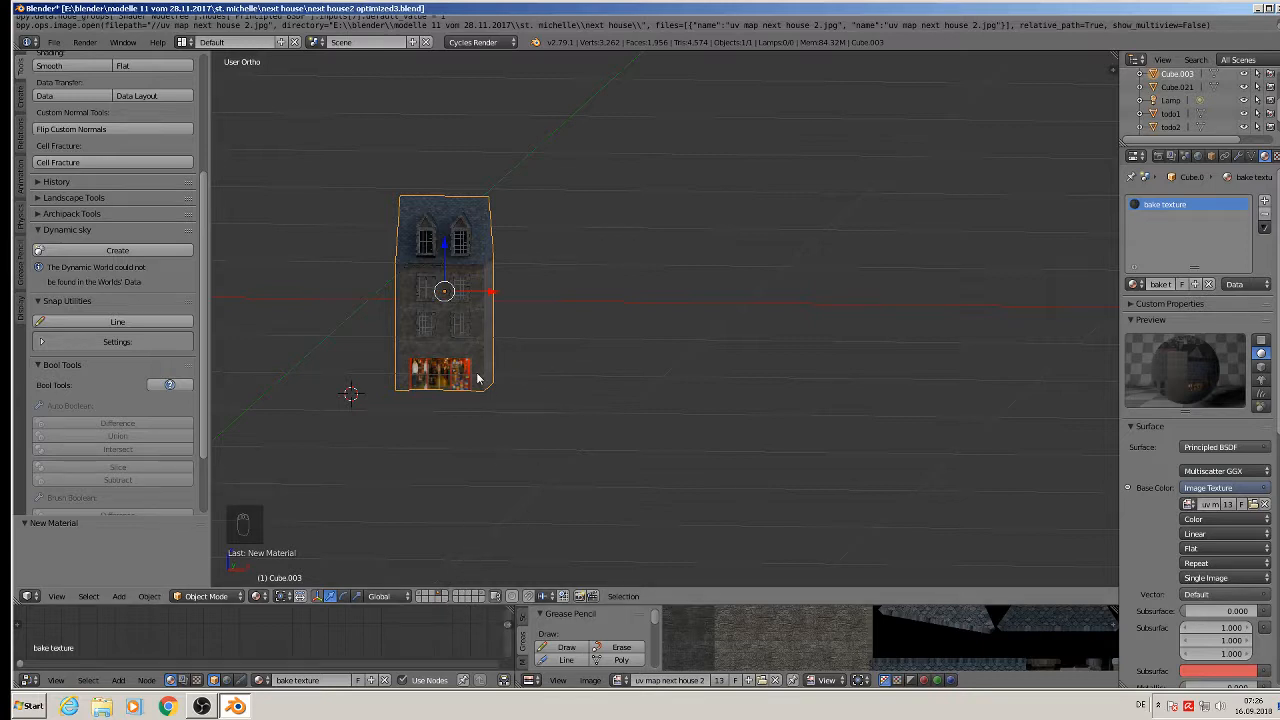
key(shift+d)
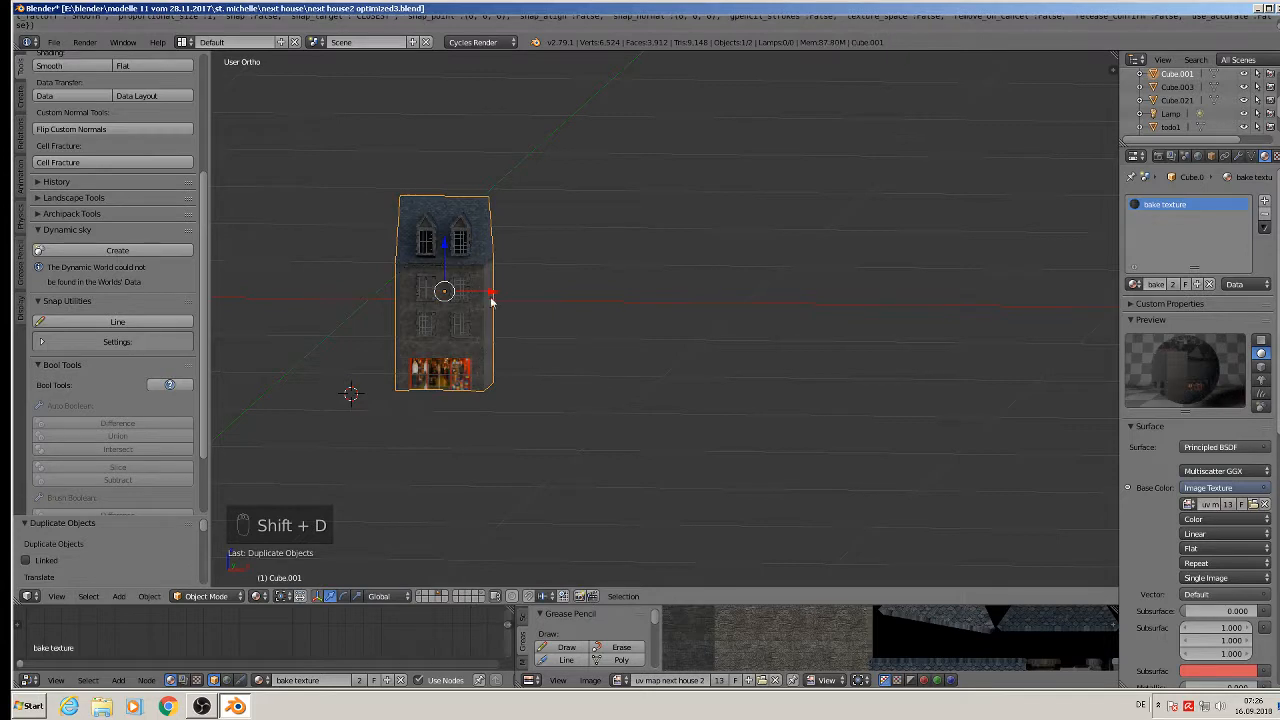
click(777, 343)
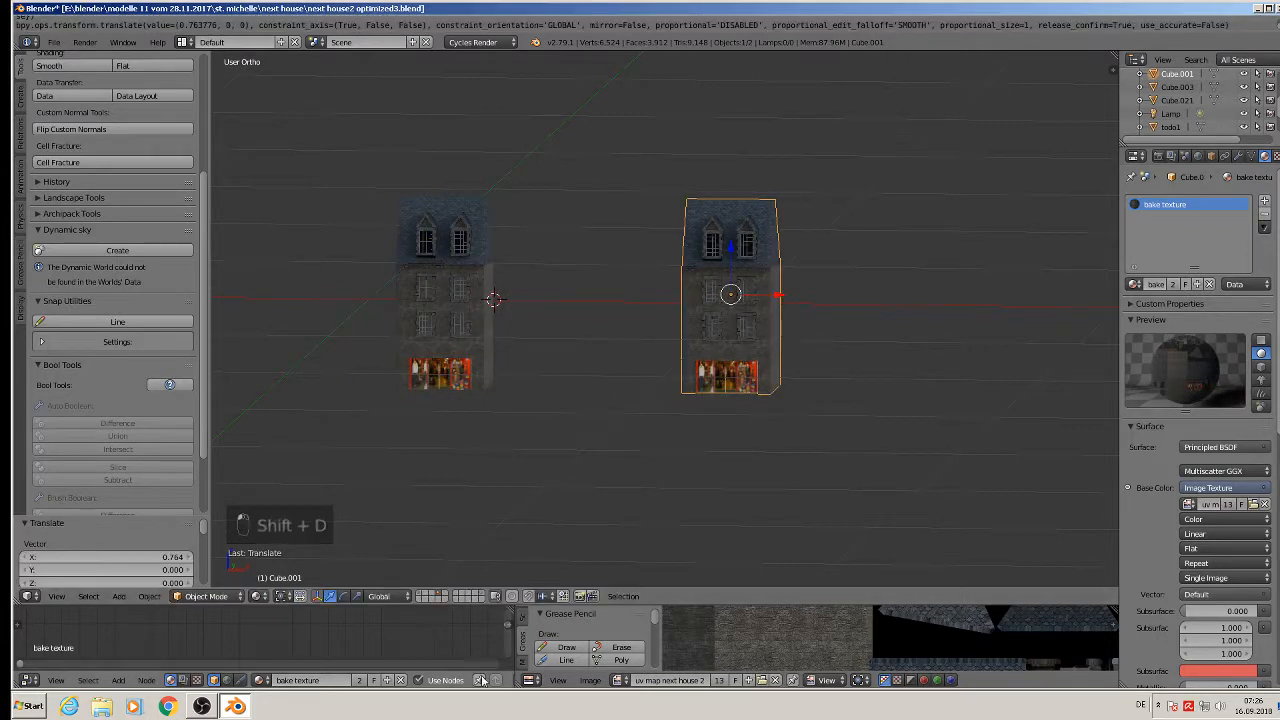
Step: Move the duplicated house to the fifth layer and show only that layer
click(421, 597)
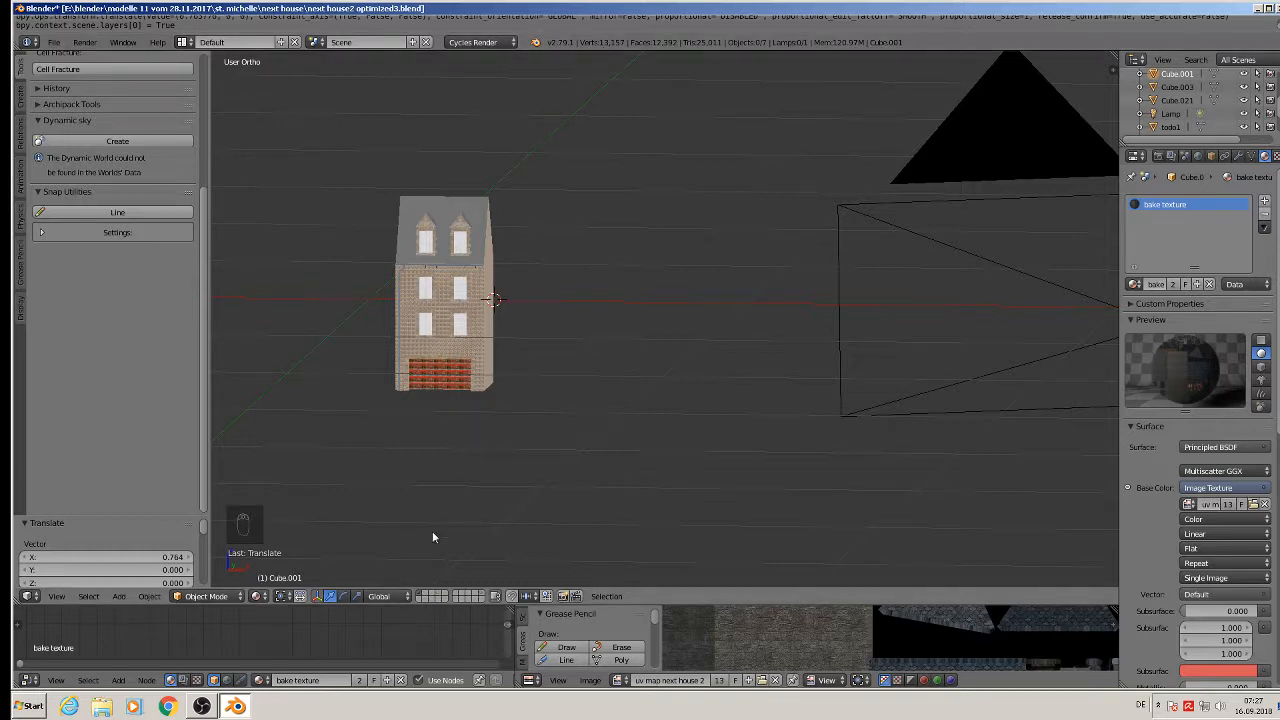
click(439, 597)
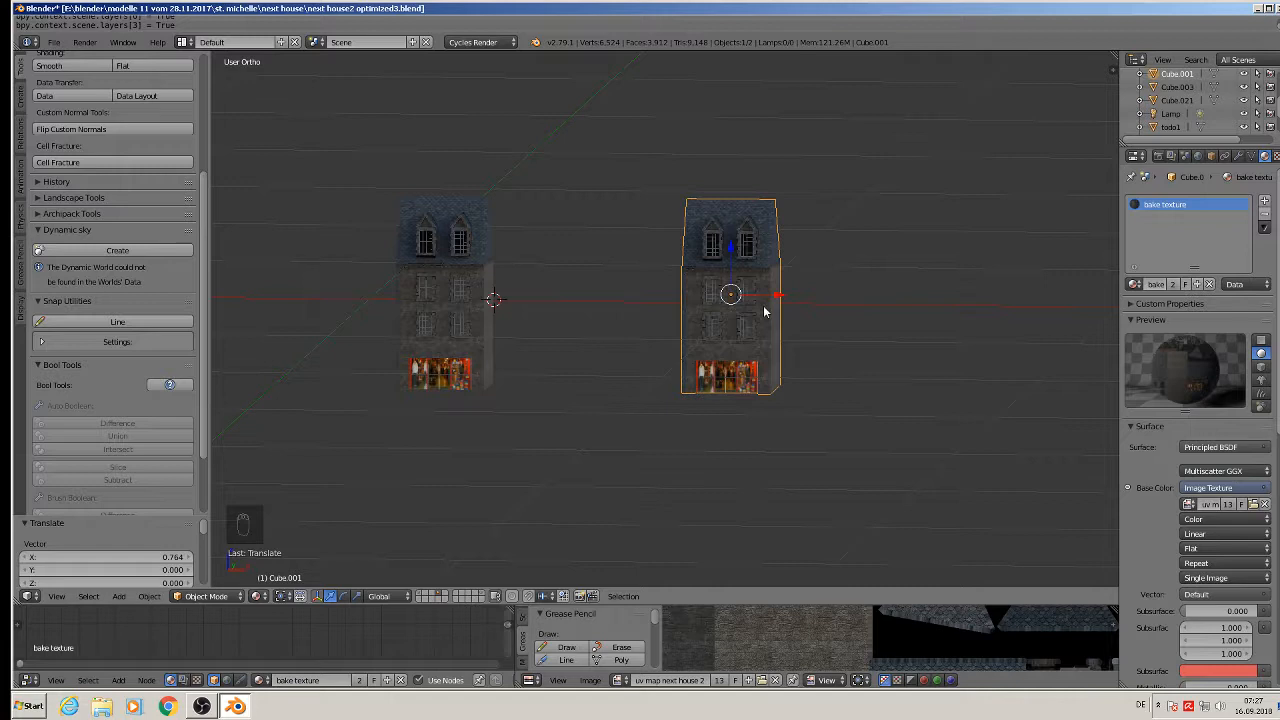
key(m)
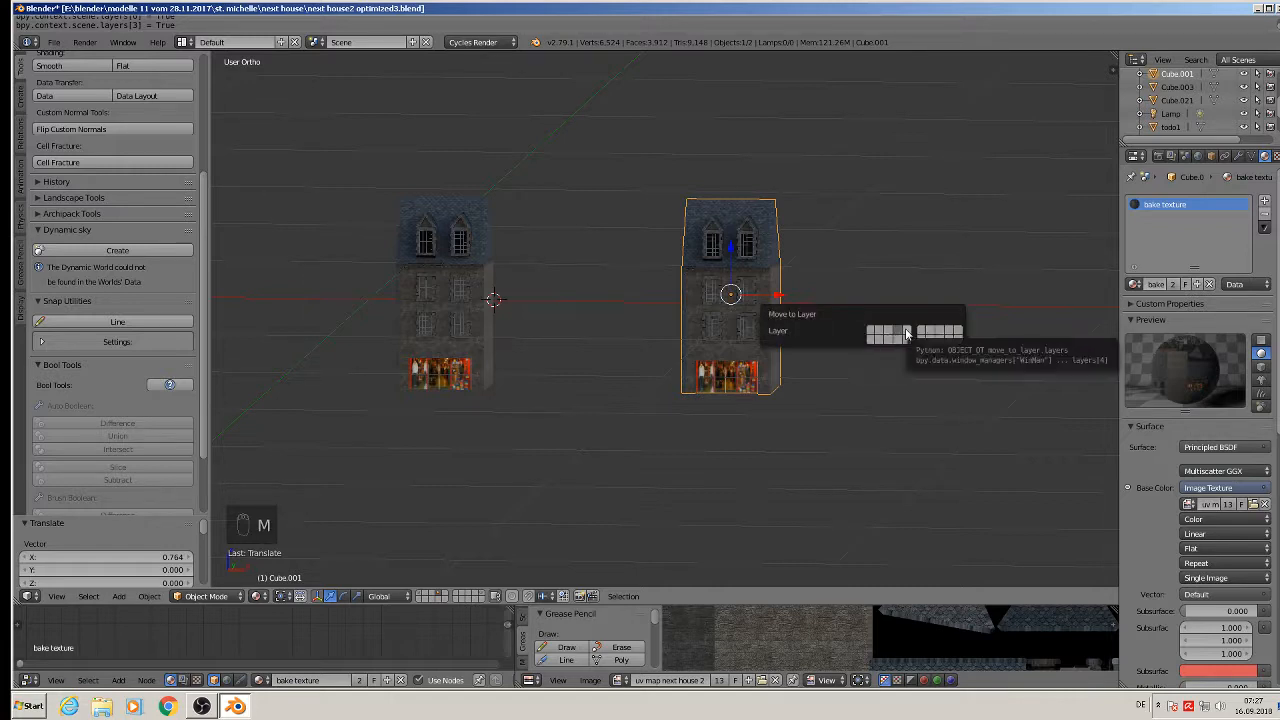
click(905, 334)
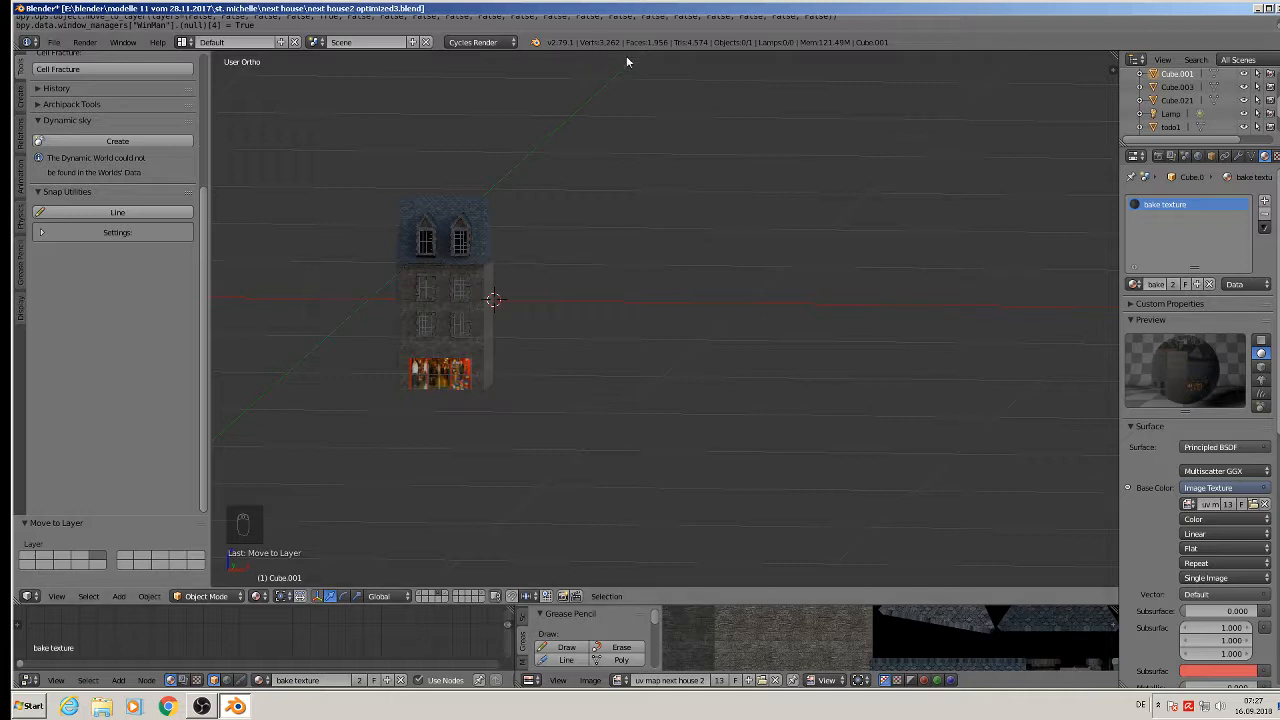
click(447, 596)
Step: Examine the copied house's dormers, windows and roof mesh in Edit Mode from the front and at an angle
scroll(639, 286, up, 5)
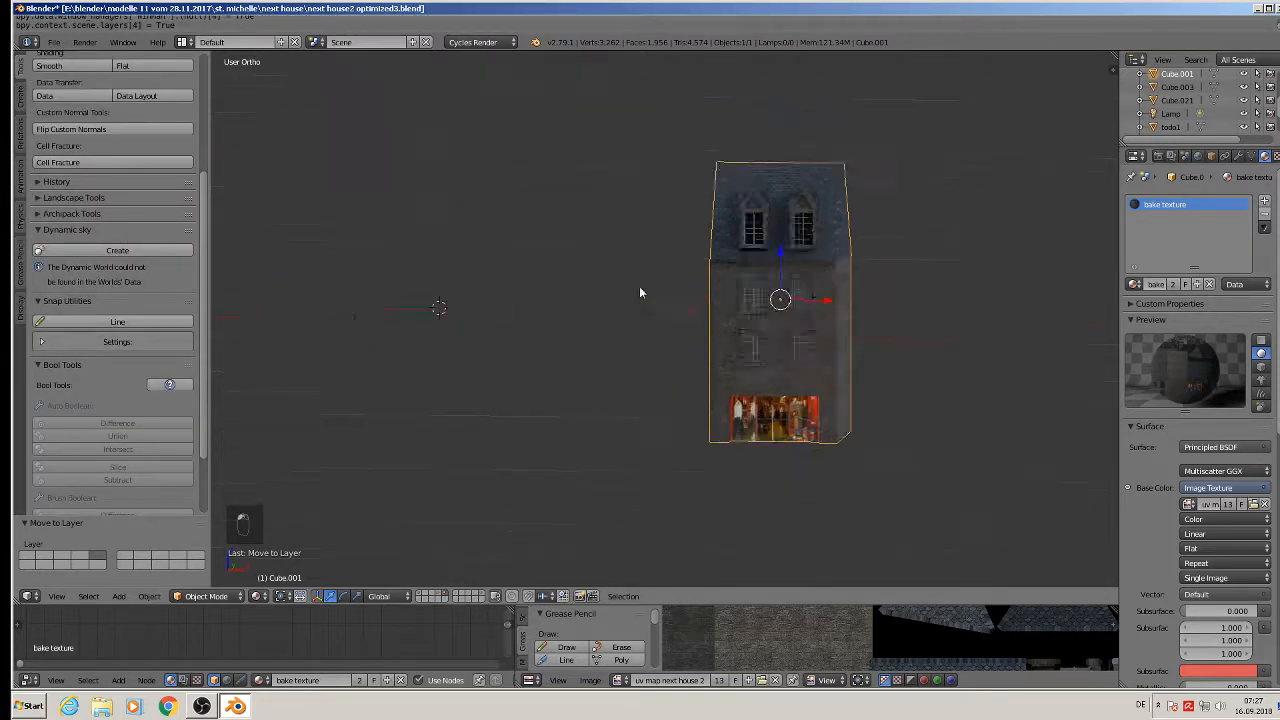
key(KP_1)
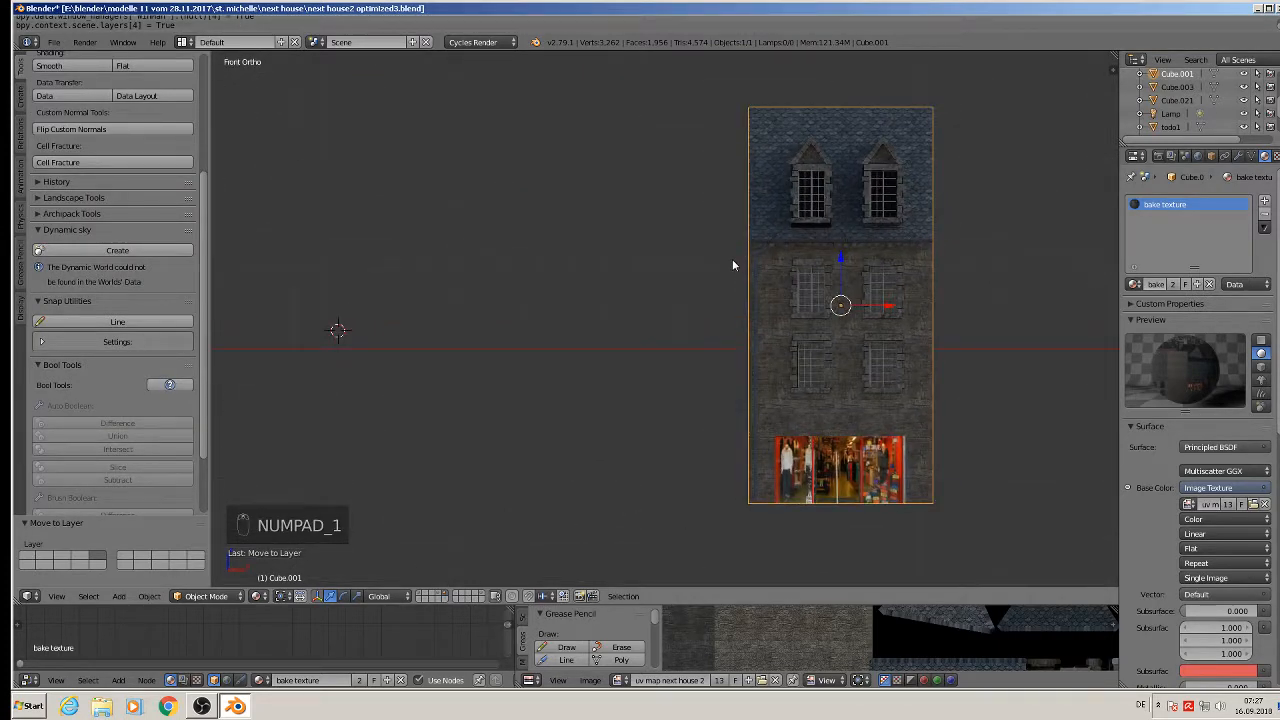
shift+middle_drag(810, 265, 642, 287)
scroll(625, 188, up, 4)
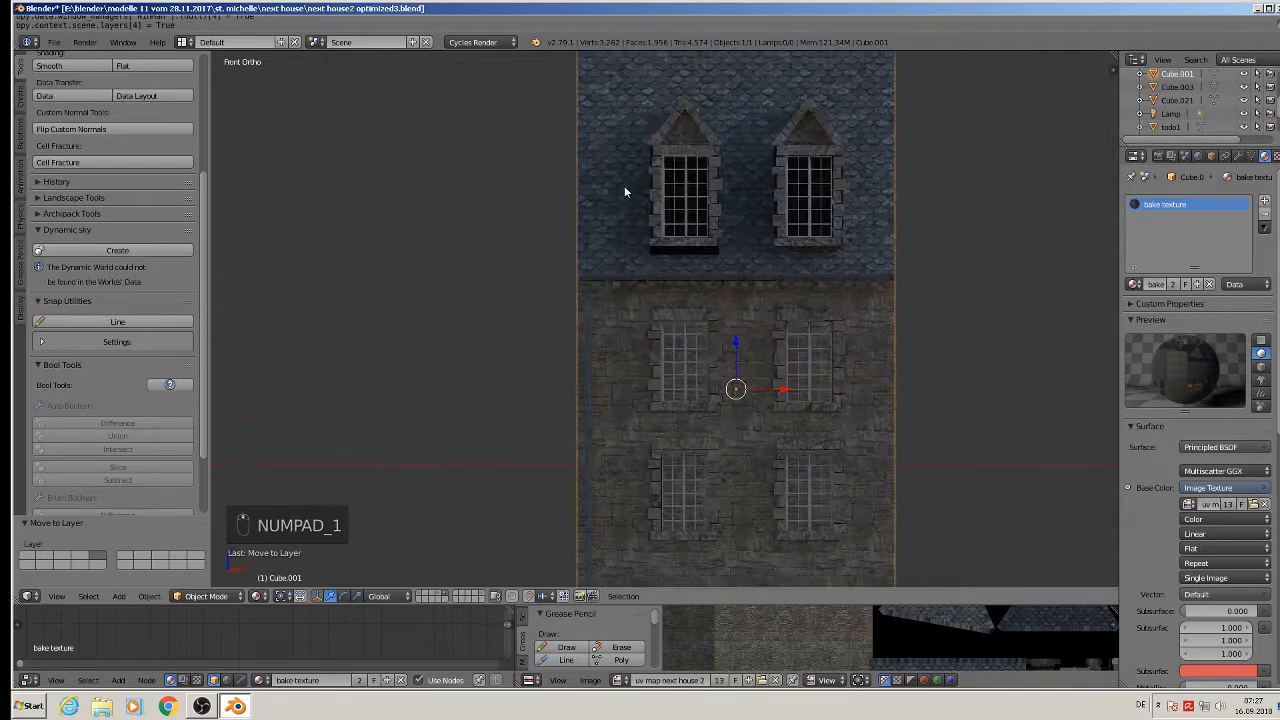
key(Tab)
scroll(632, 187, up, 3)
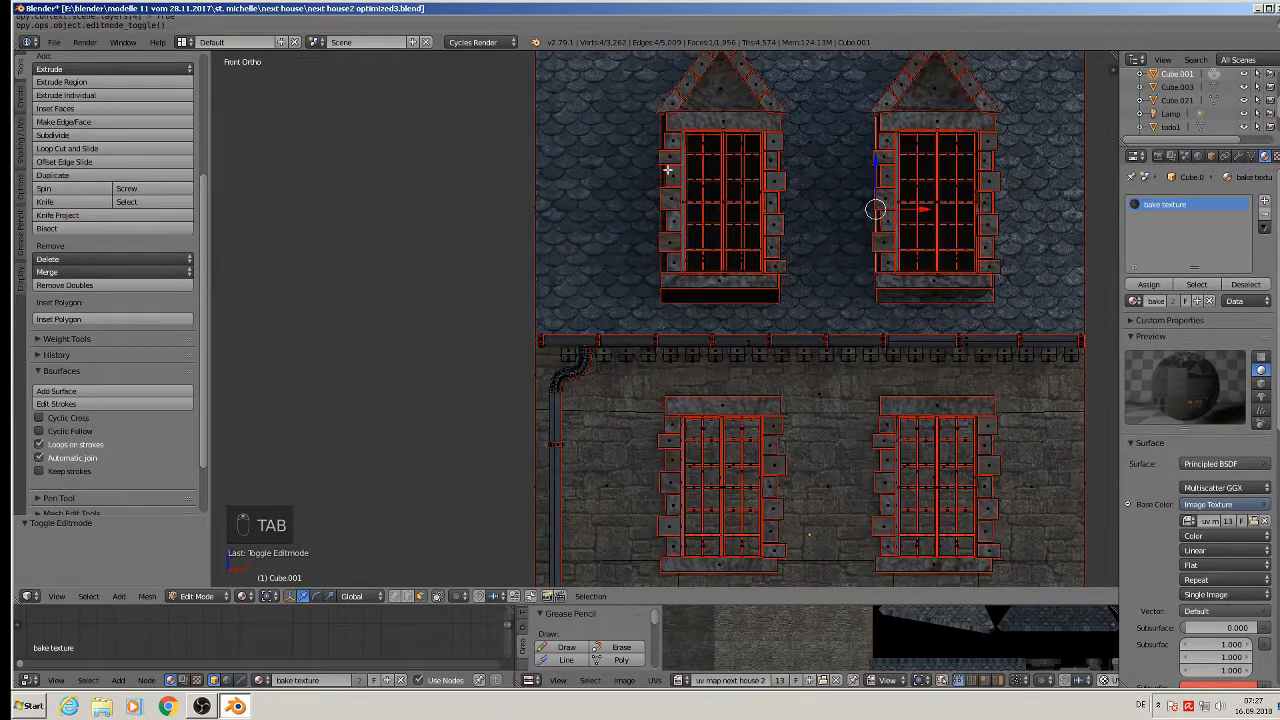
scroll(668, 170, down, 5)
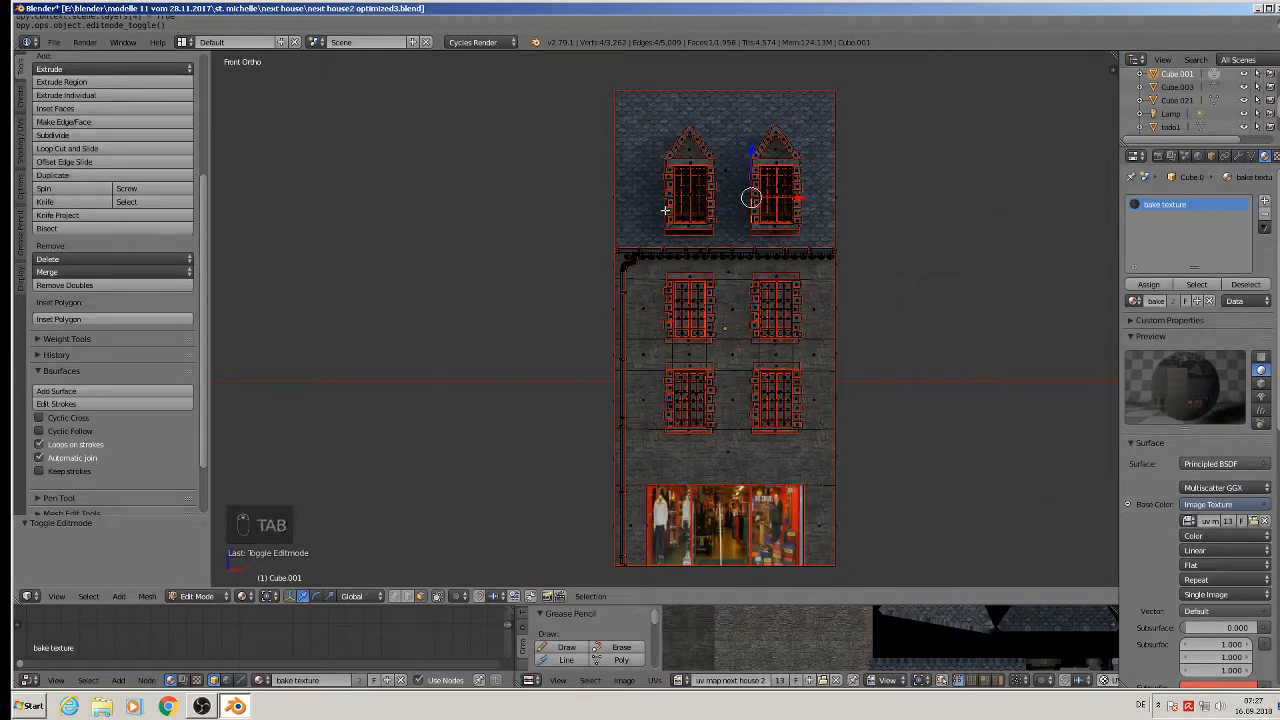
middle_drag(673, 213, 720, 205)
scroll(728, 204, up, 3)
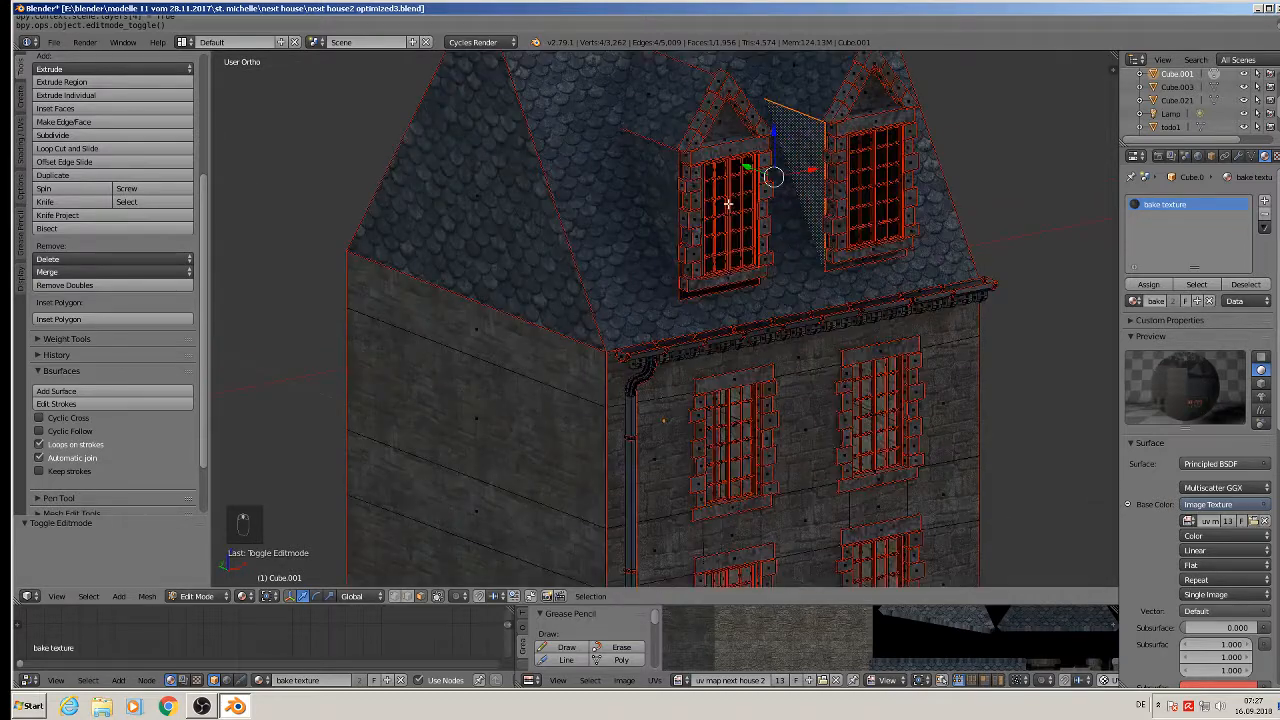
scroll(692, 140, up, 2)
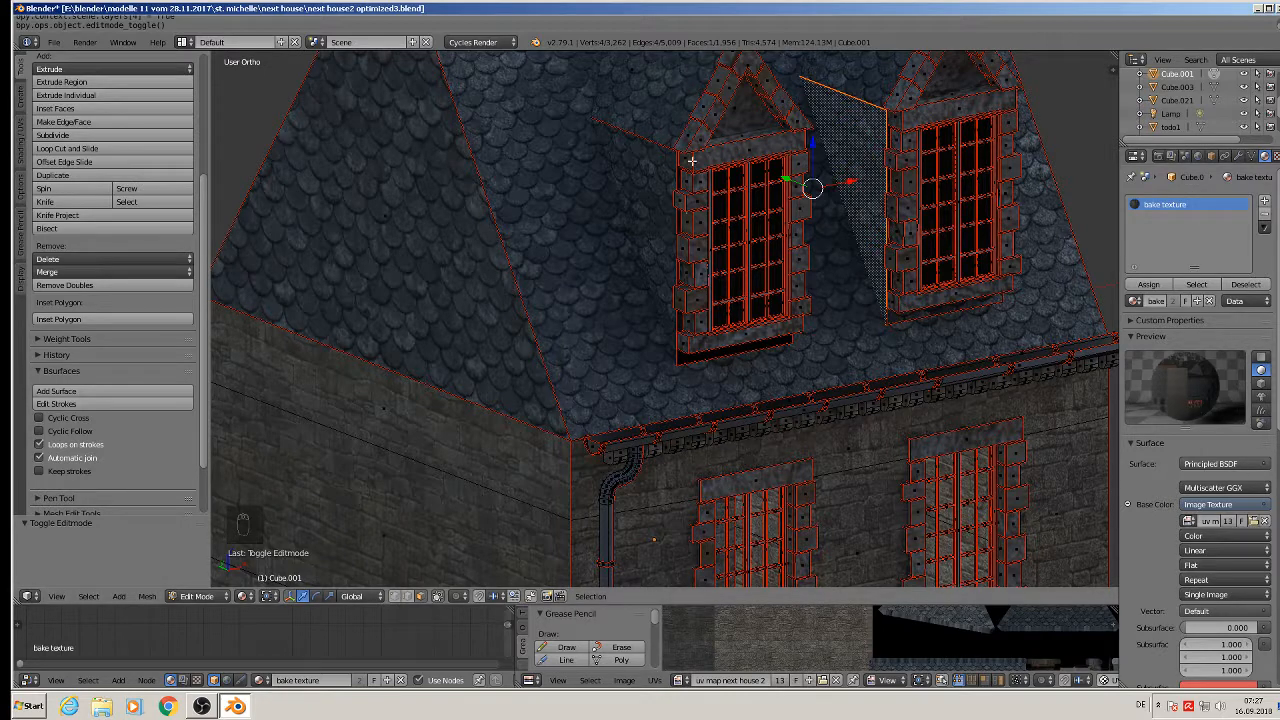
scroll(688, 203, down, 5)
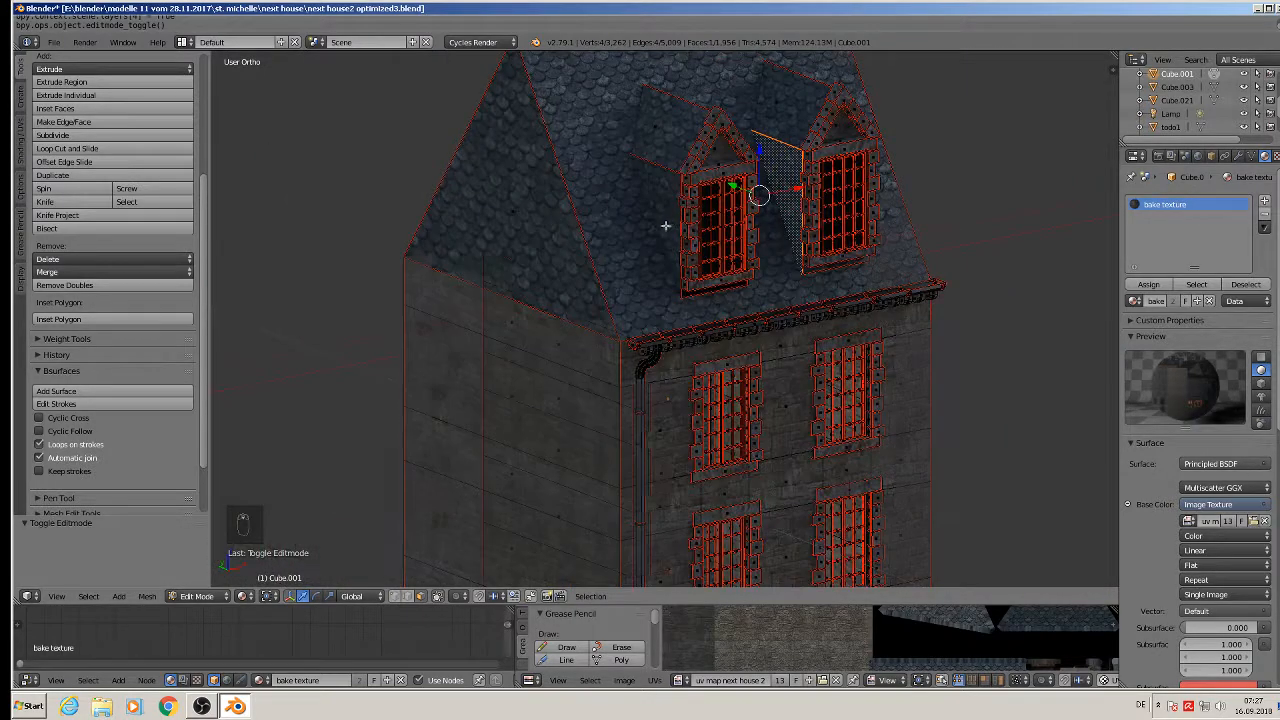
scroll(600, 218, down, 2)
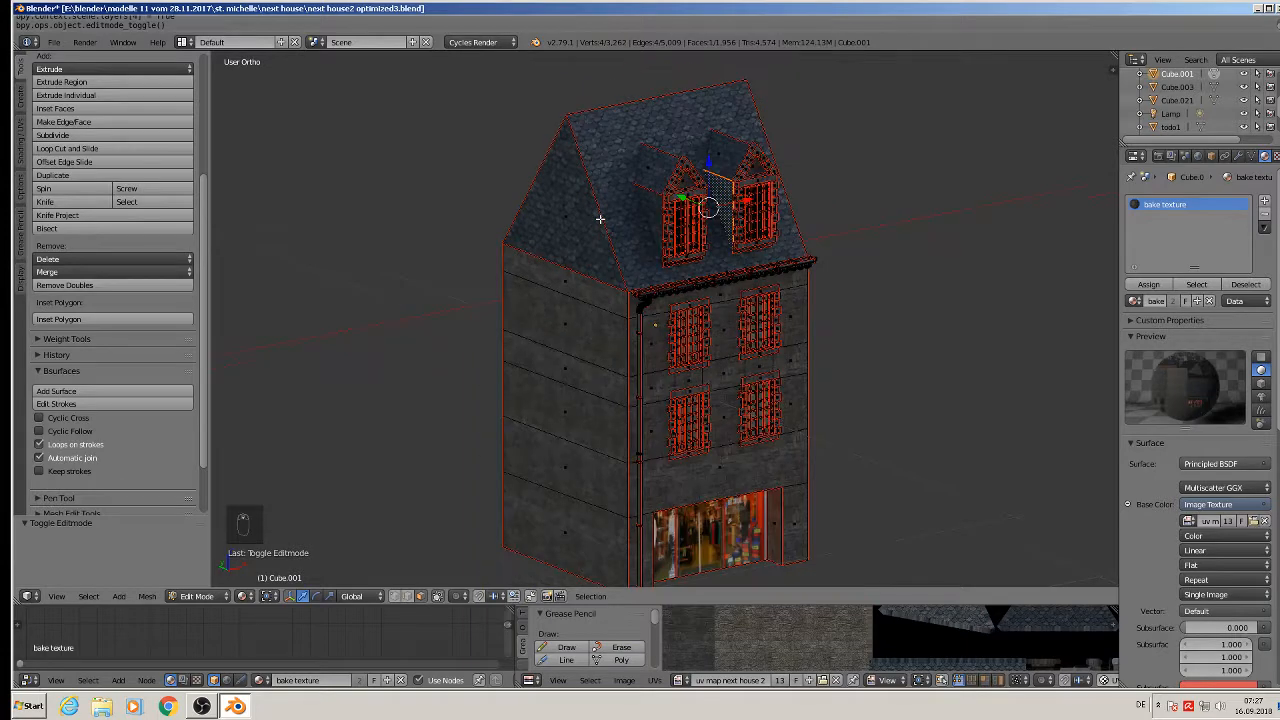
Step: Select the seam-bounded linked faces of the copied house's roof and the right dormer's cheeks and roof
key(l)
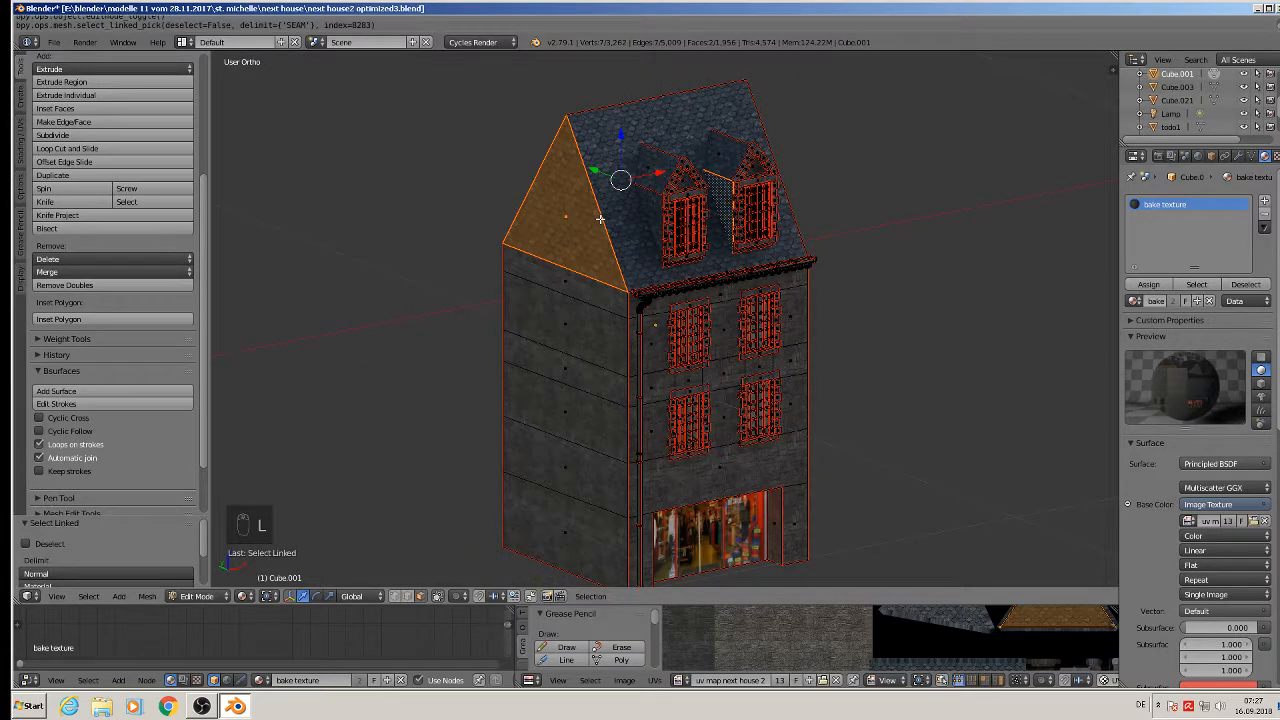
key(l)
key(l)
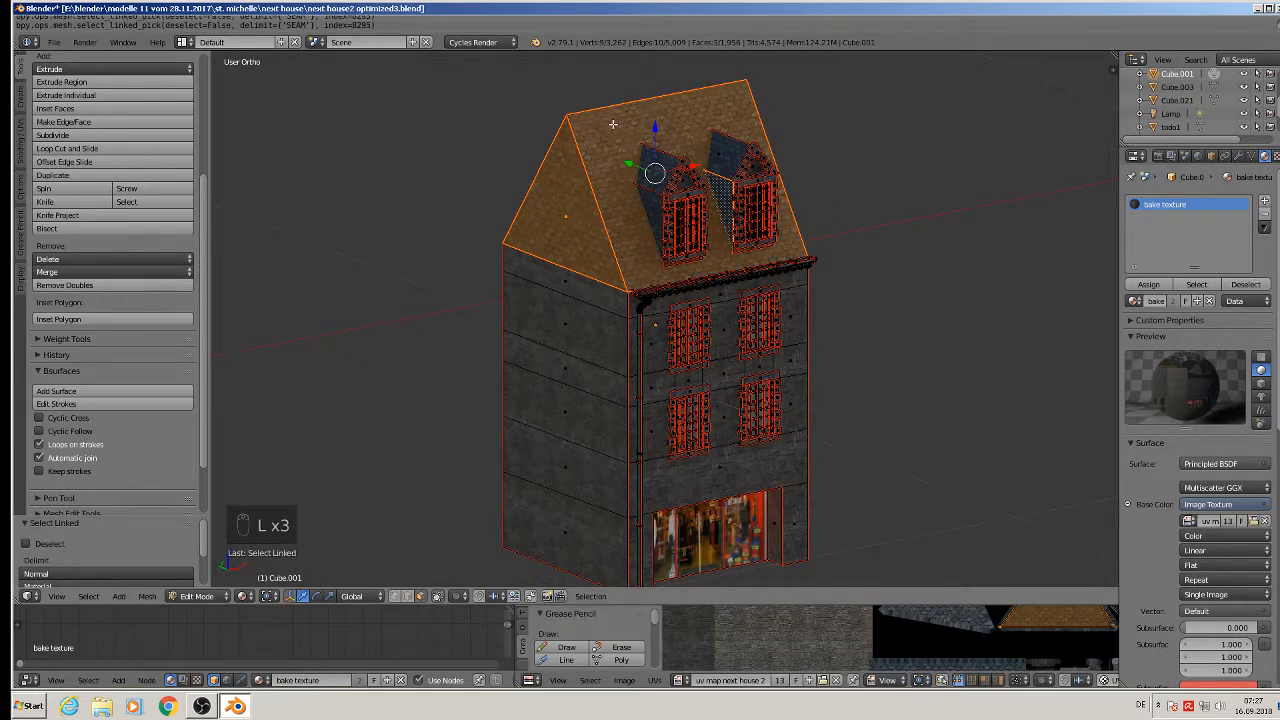
middle_drag(616, 126, 684, 193)
key(l)
key(l)
key(l)
key(l)
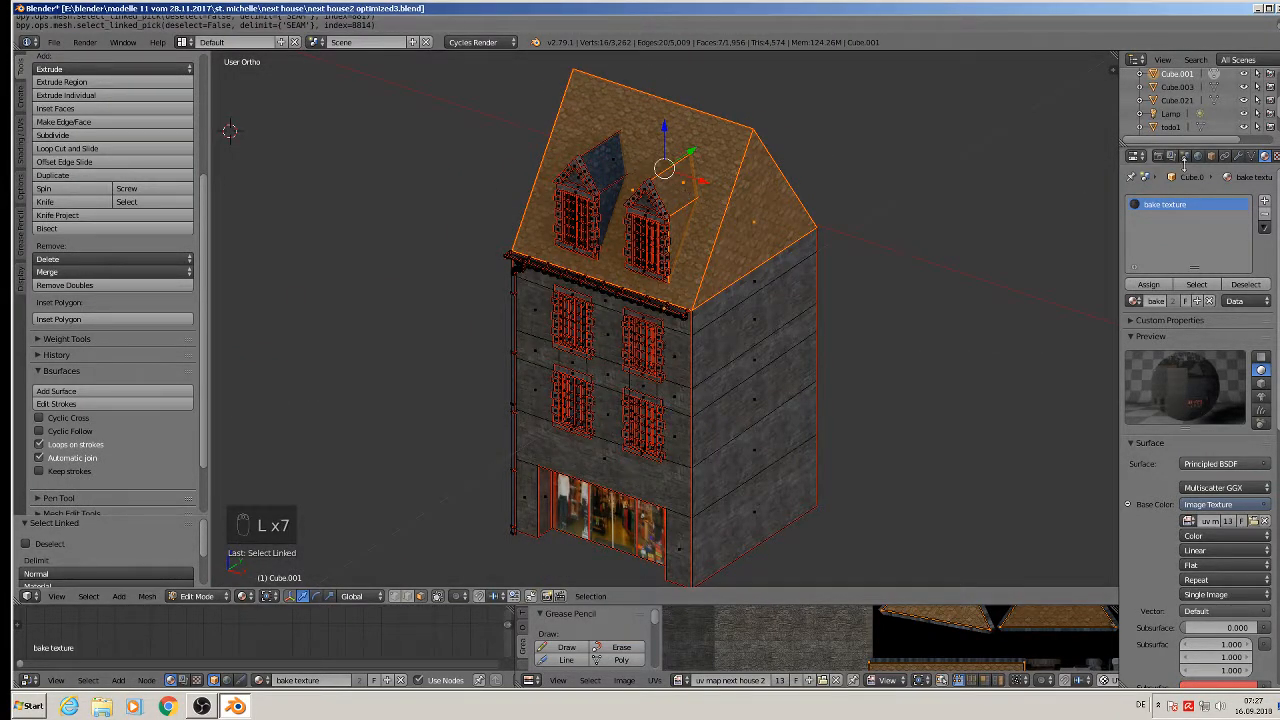
middle_drag(801, 262, 851, 231)
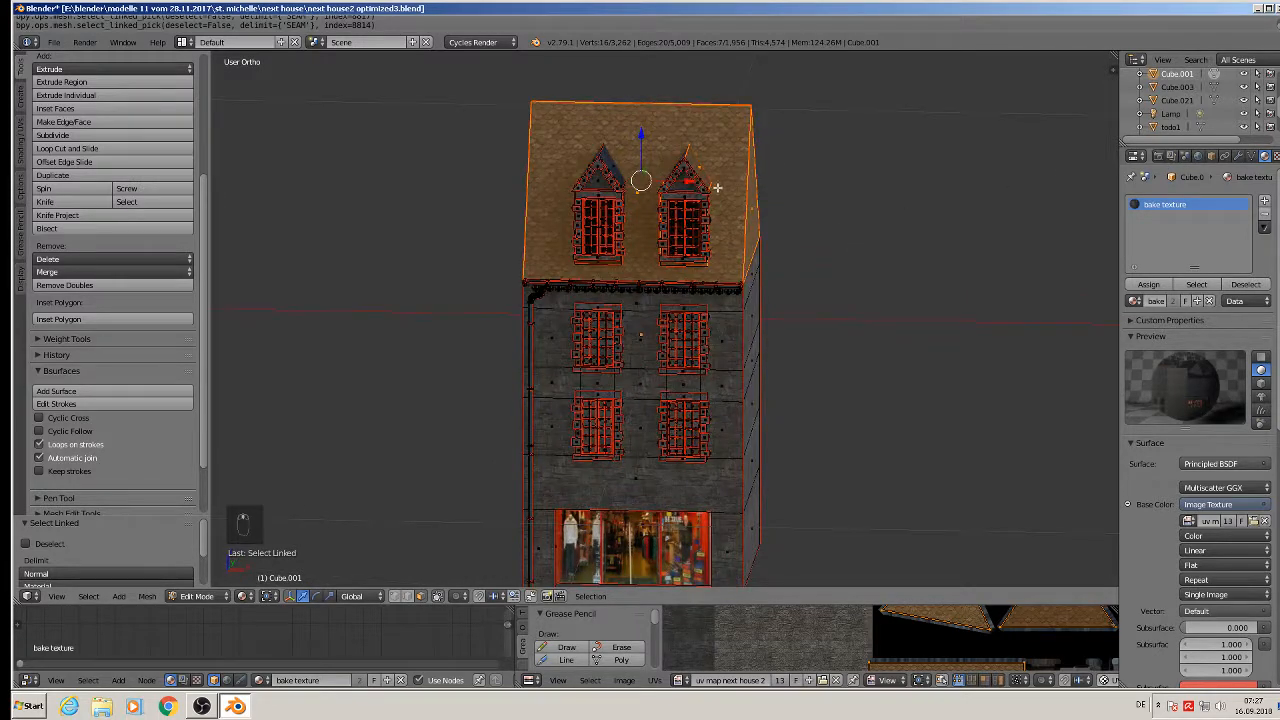
Step: Leave Edit Mode and delete the duplicated house
key(Tab)
key(x)
click(688, 207)
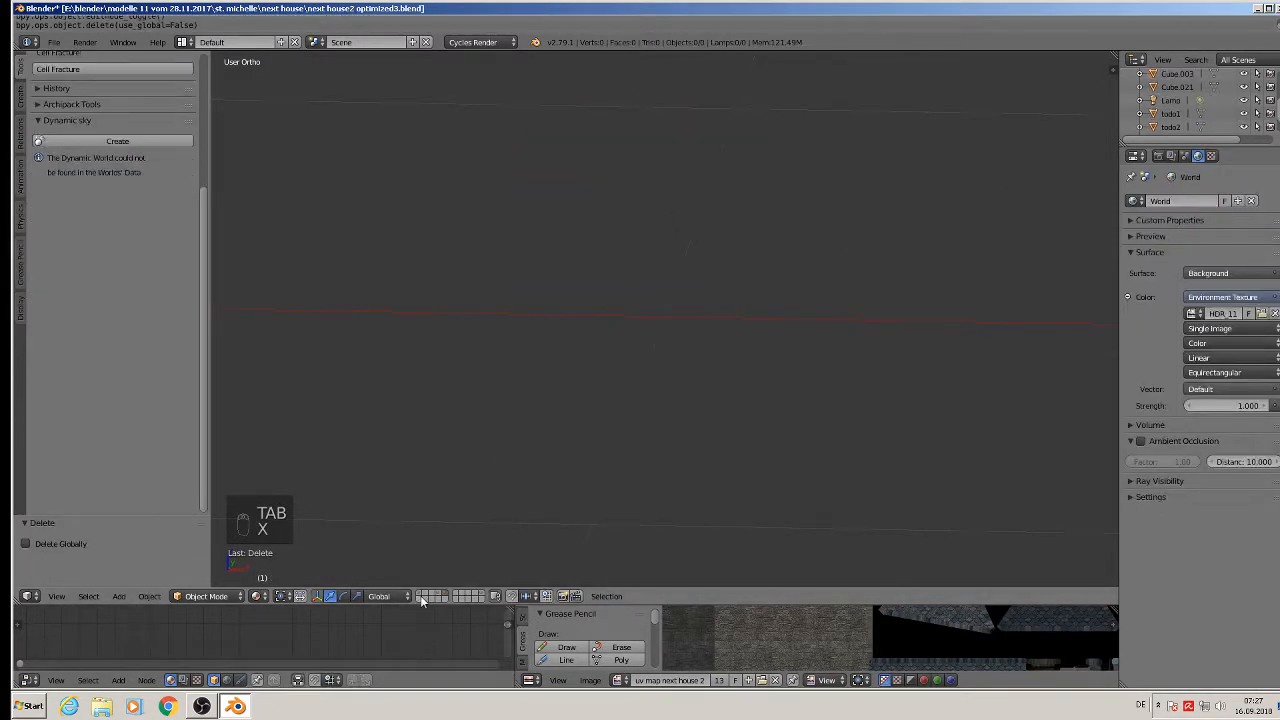
Step: Show the fourth layer, select the original house and select its entire mesh in Edit Mode, ending in Object Mode
click(437, 594)
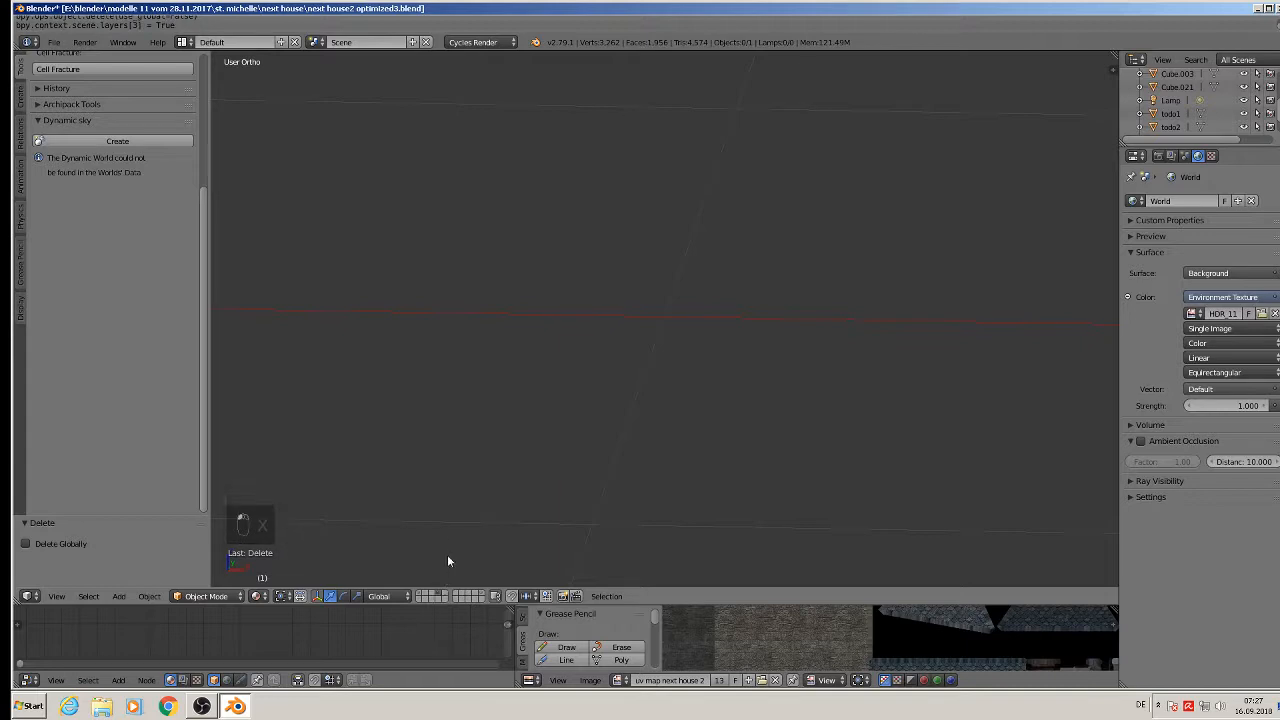
middle_drag(447, 554, 666, 360)
scroll(666, 360, up, 3)
scroll(564, 333, up, 5)
right_click(536, 257)
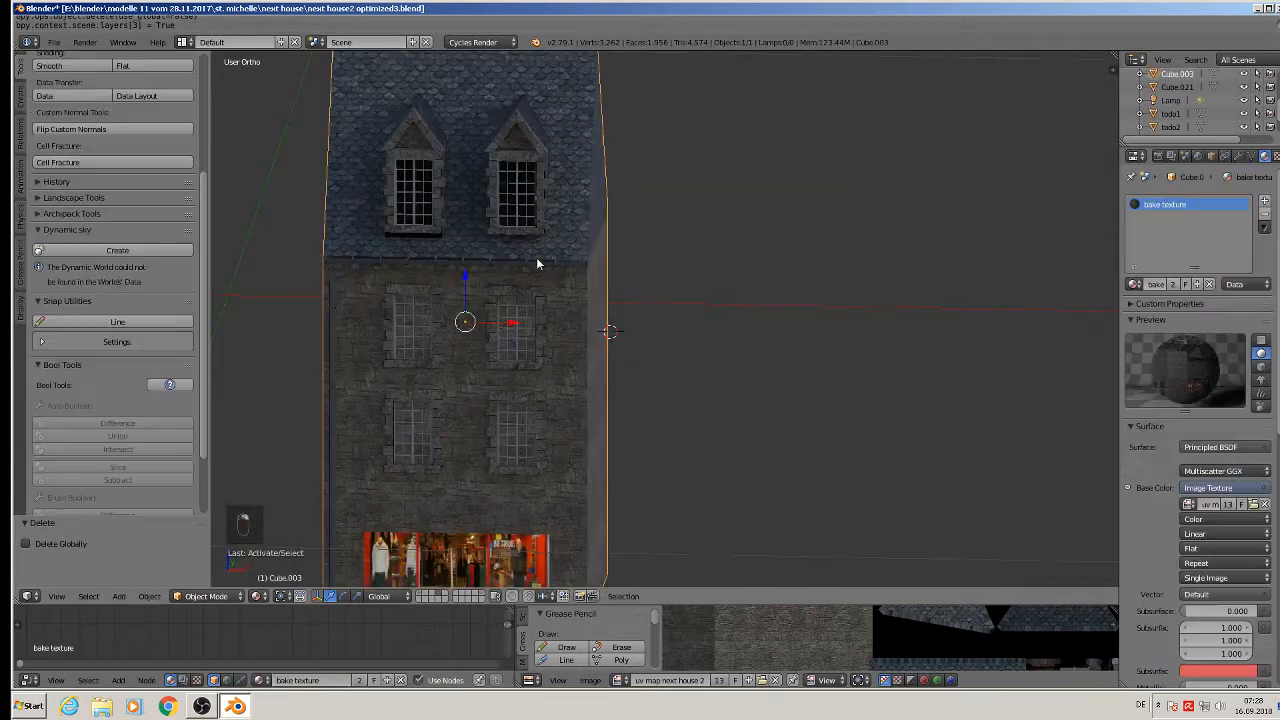
key(Tab)
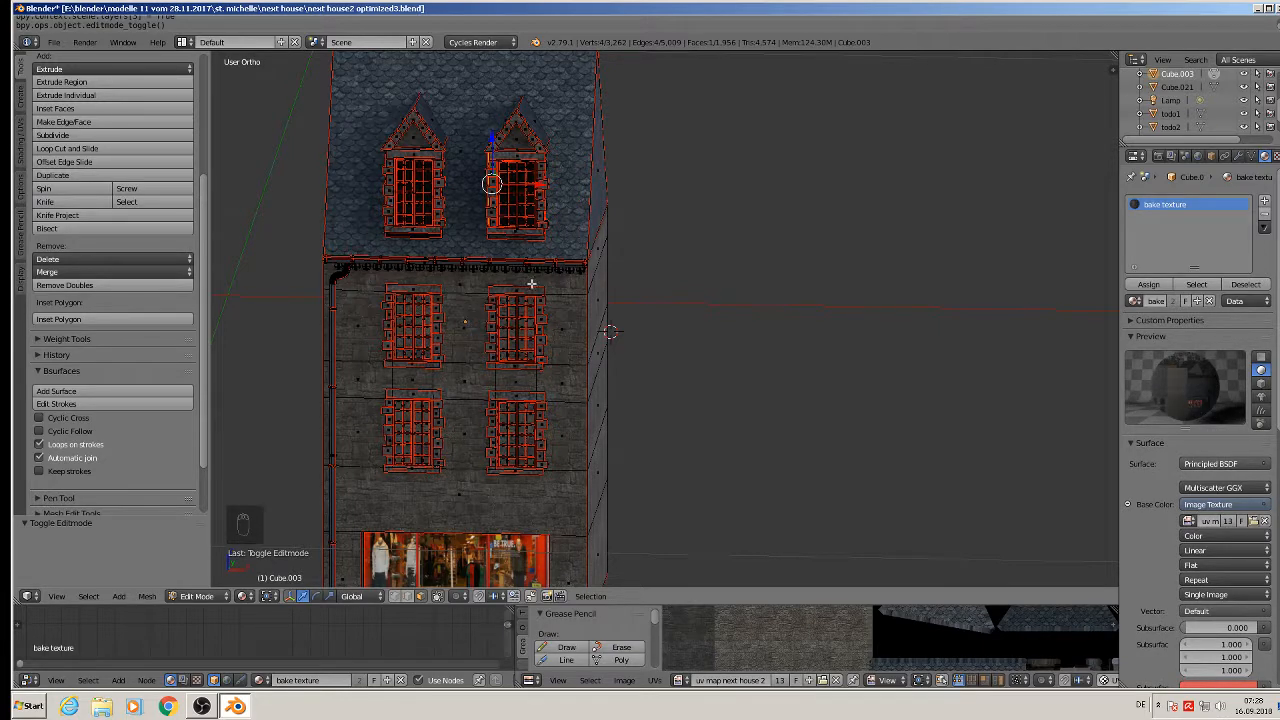
scroll(533, 286, down, 3)
key(a)
key(a)
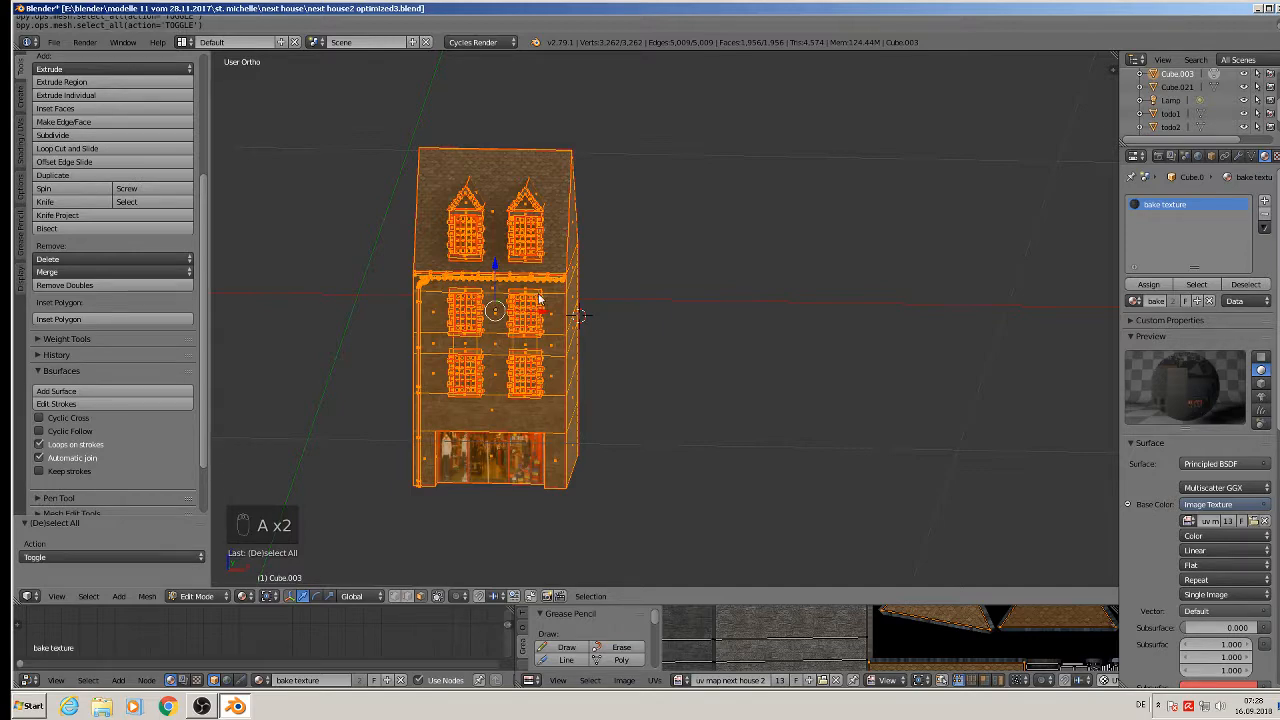
key(Tab)
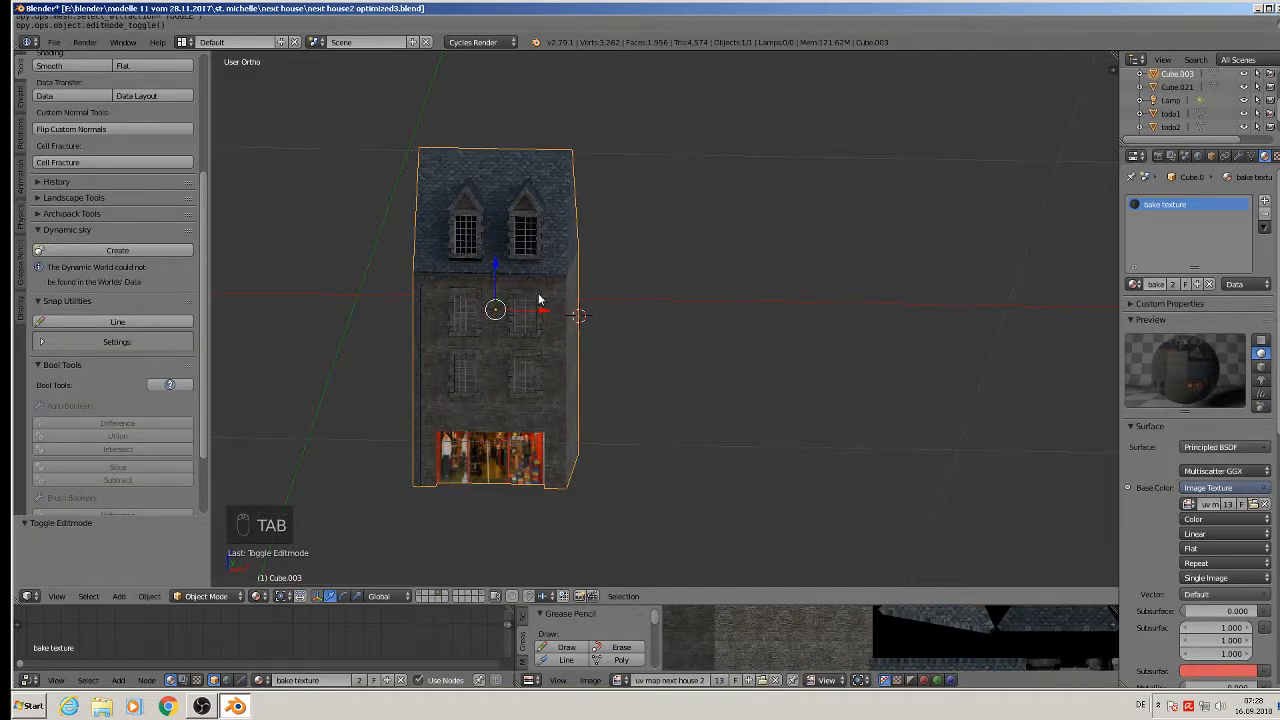
Step: Duplicate the house, offset the copy about 0.553 along the X axis, move it to the fifth layer and show that layer
key(shift+d)
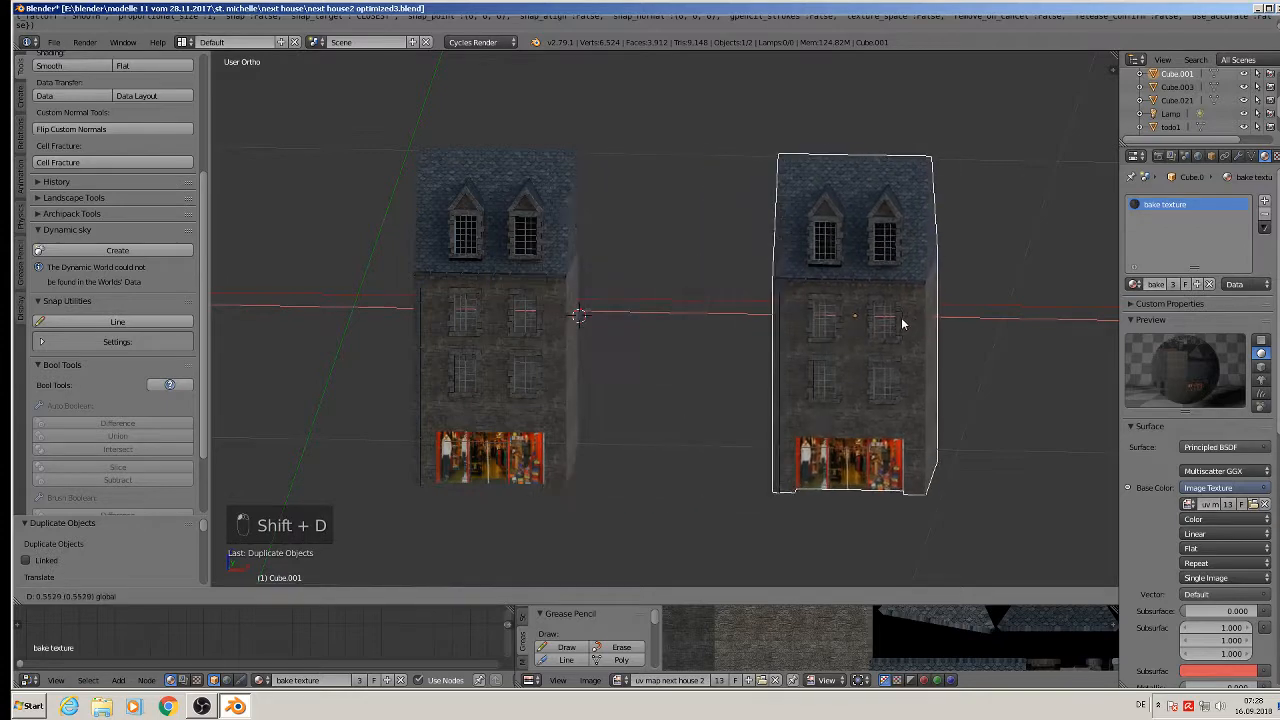
click(902, 319)
key(m)
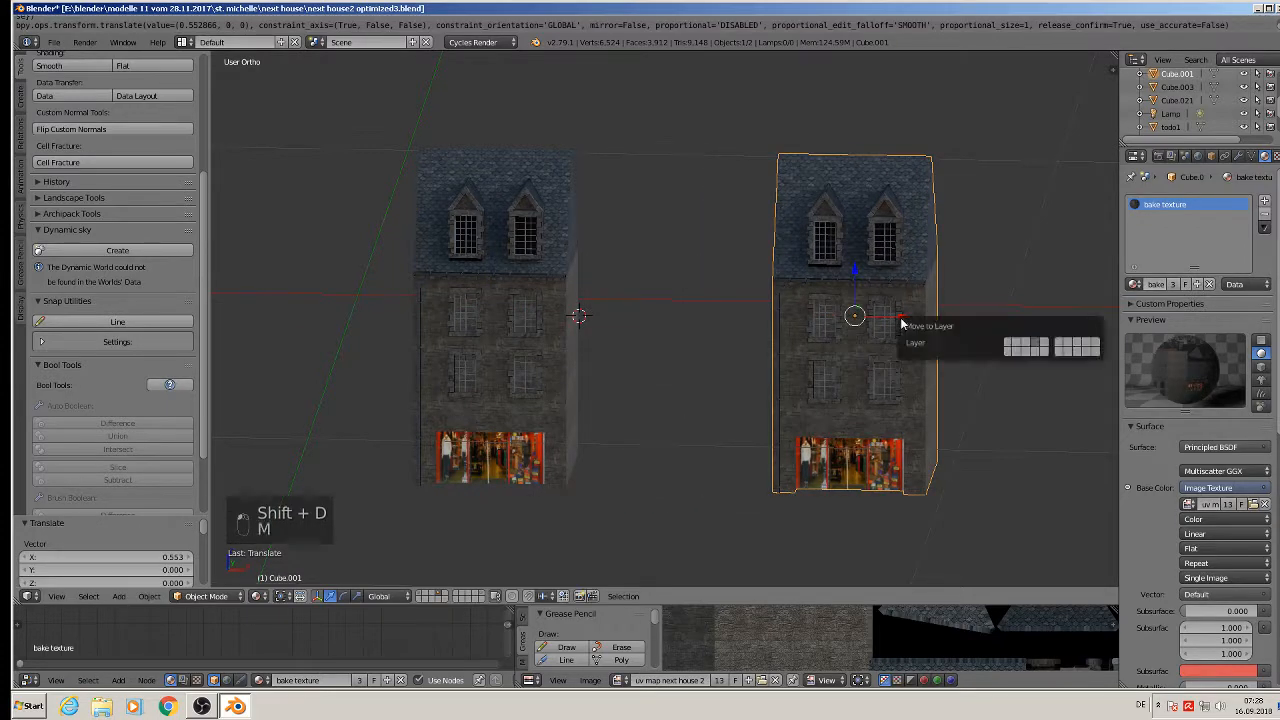
click(1035, 348)
scroll(670, 293, up, 3)
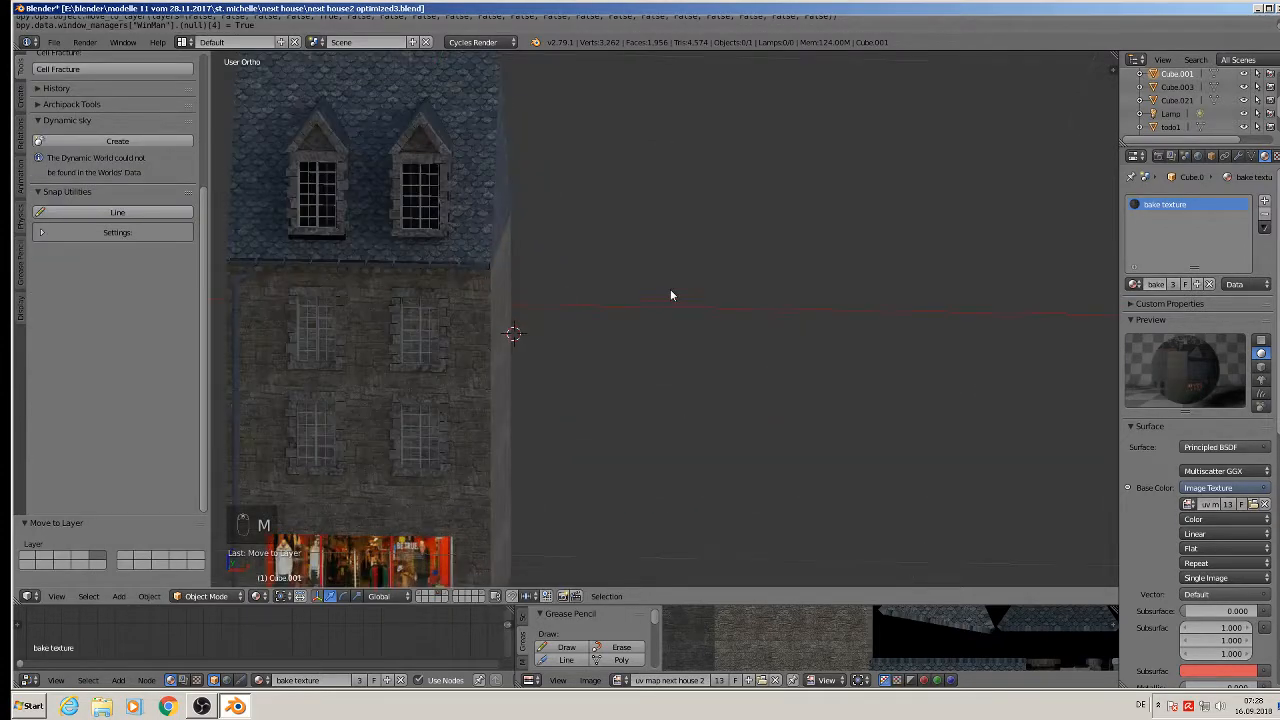
click(440, 594)
click(447, 595)
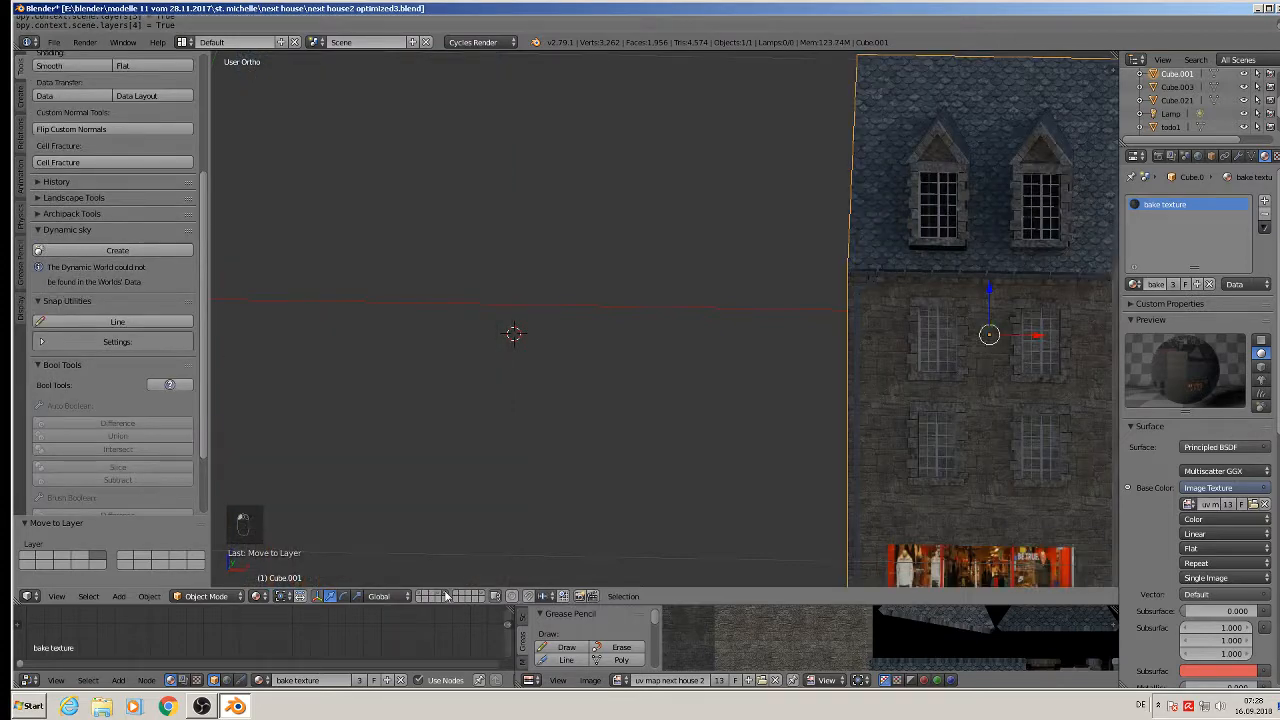
Step: Clear the copied house's mesh selection in Edit Mode and turn off limiting selection to visible geometry, ready to select whole parts at the left dormer
shift+middle_drag(905, 342, 723, 303)
scroll(722, 268, up, 5)
key(Tab)
shift+middle_drag(697, 197, 697, 435)
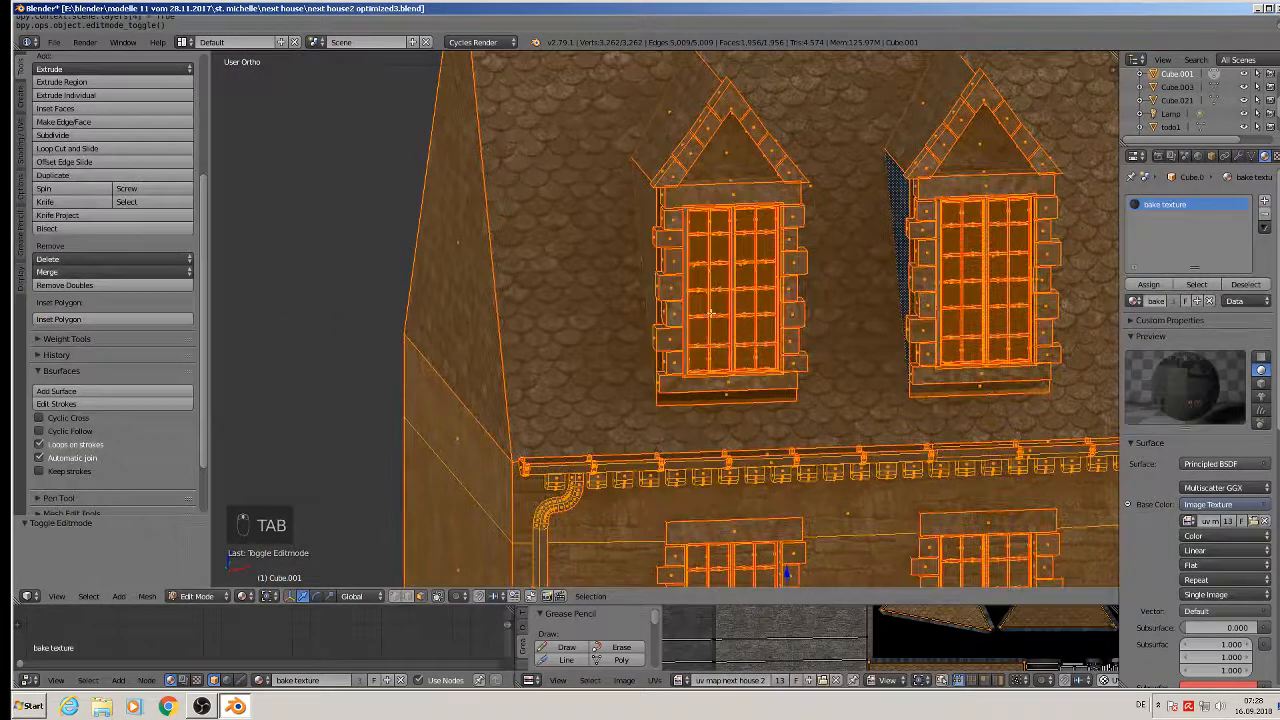
scroll(715, 263, up, 3)
scroll(676, 246, down, 2)
shift+middle_drag(663, 133, 634, 218)
scroll(634, 218, up, 2)
key(a)
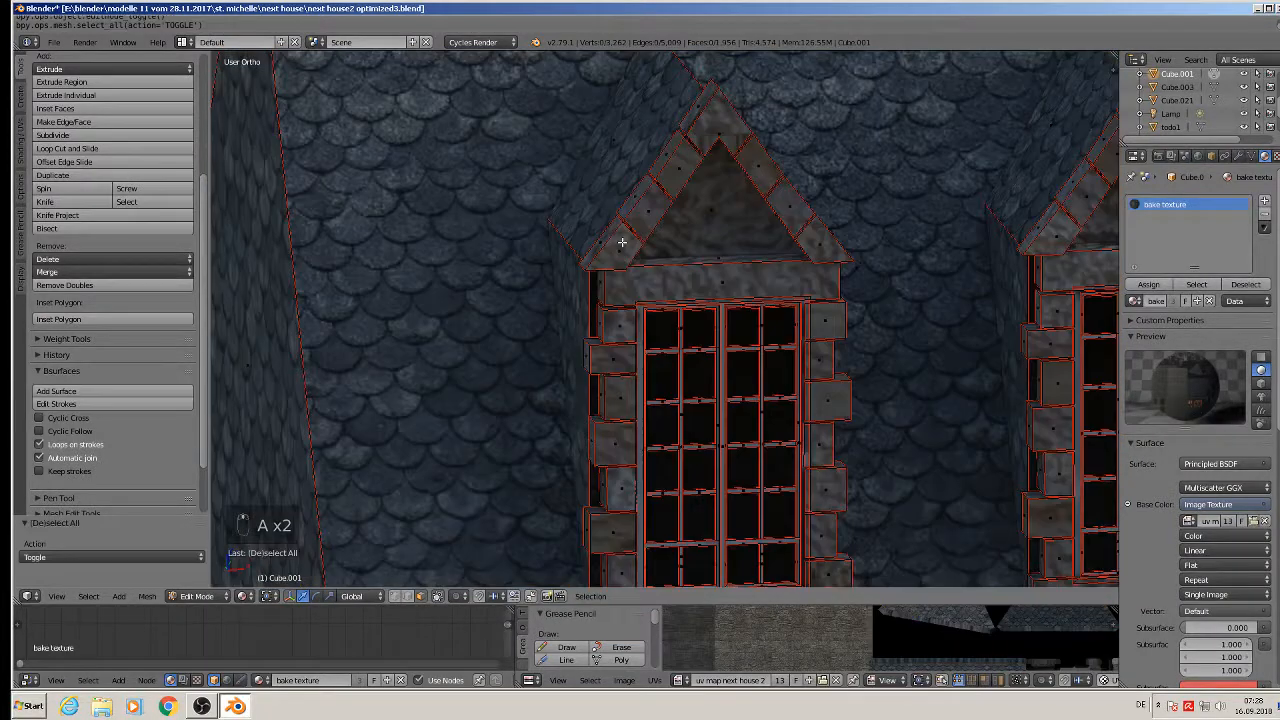
key(l)
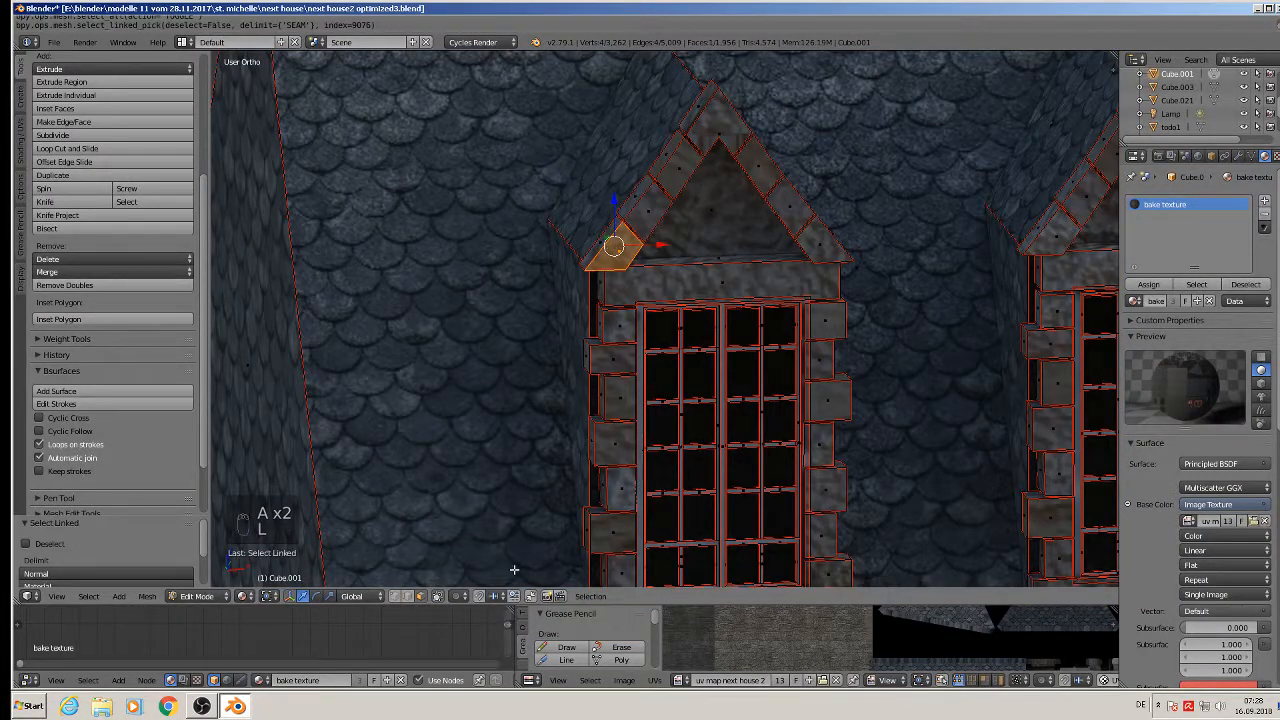
click(437, 596)
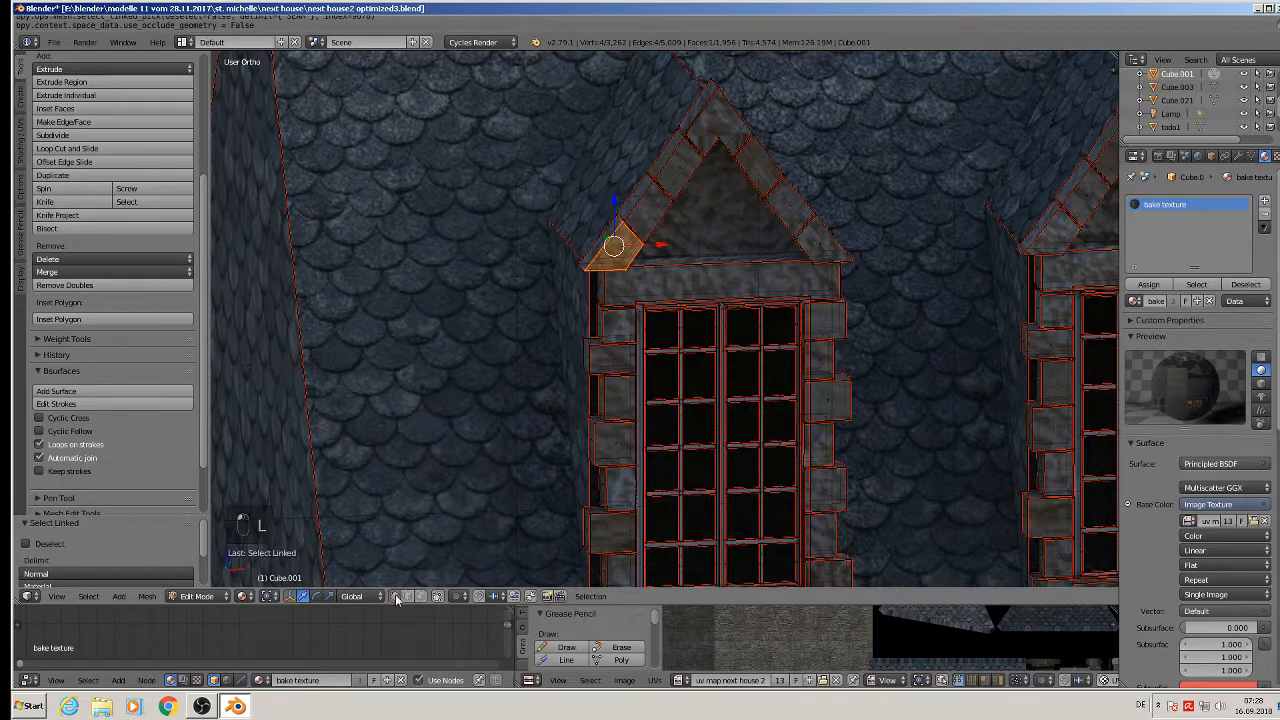
Step: Add the left dormer's sloping gable stones and its lintel to the selection as whole linked parts
key(l)
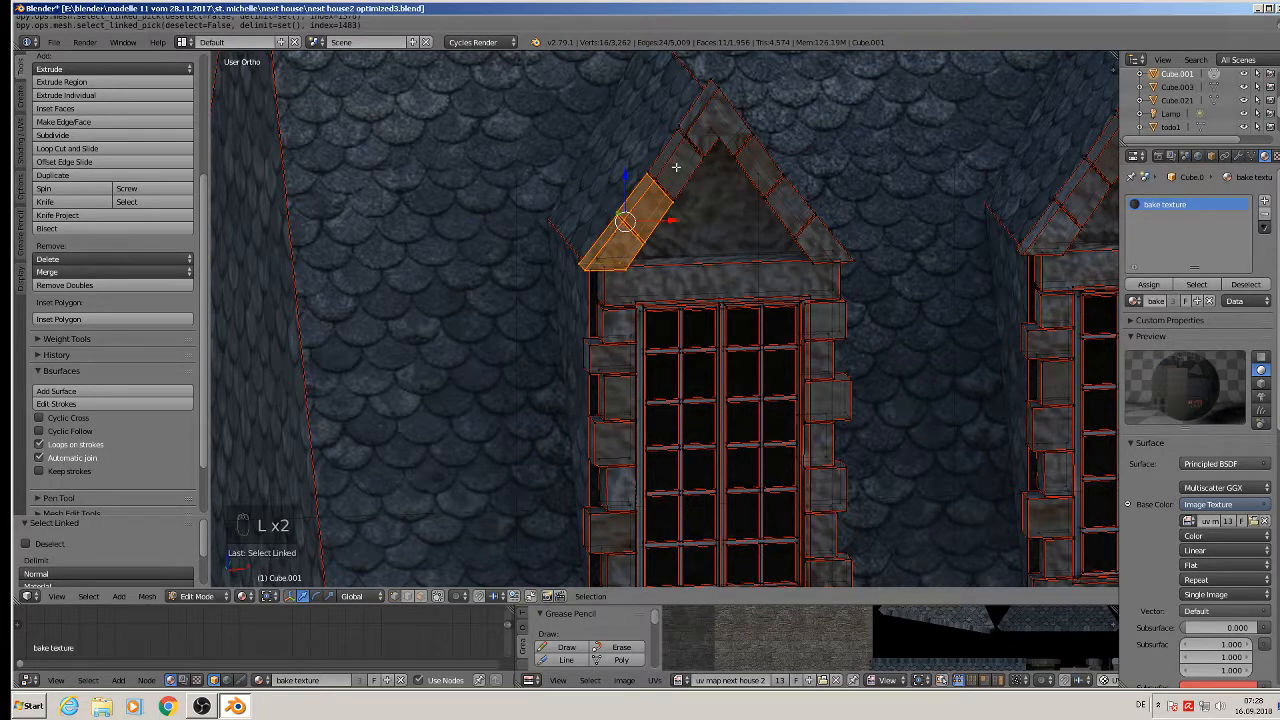
key(l)
key(l)
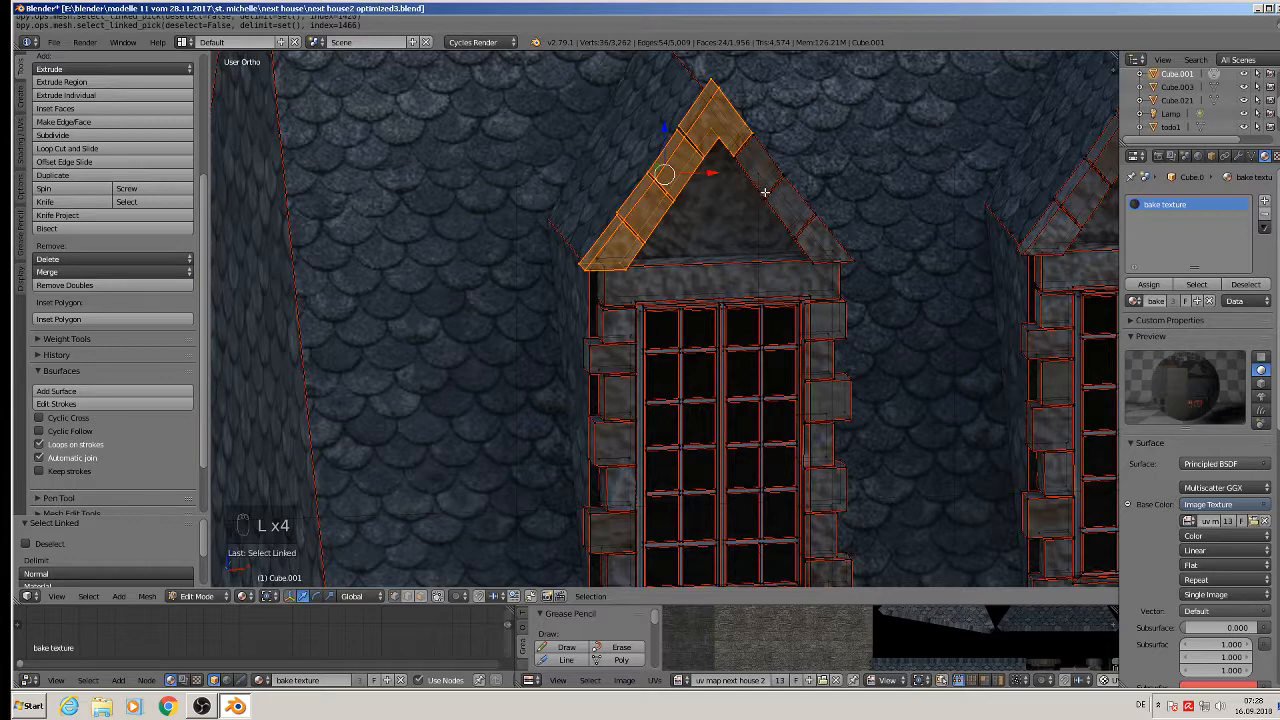
key(l)
key(l)
key(l)
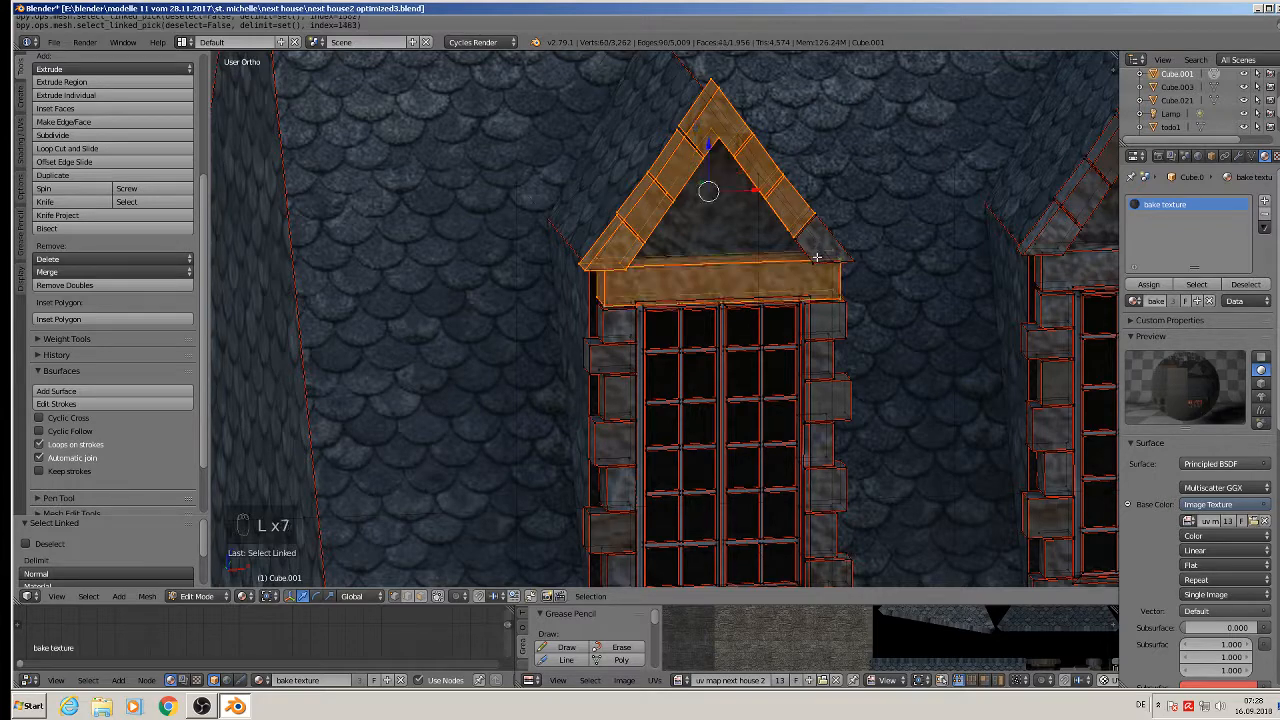
key(l)
Step: Add two jamb stones, the outer glazing bars and the left half's glazing bars of the left dormer window to the selection
key(l)
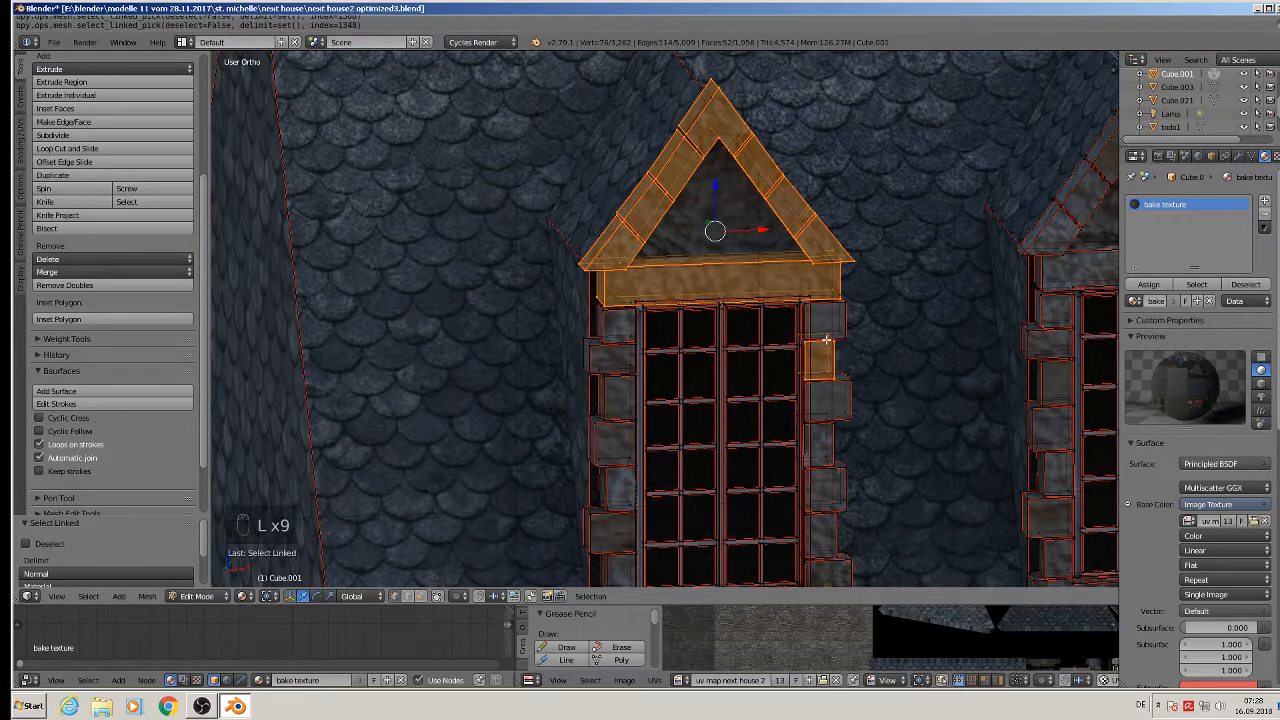
key(l)
key(l)
key(l)
key(l)
key(l)
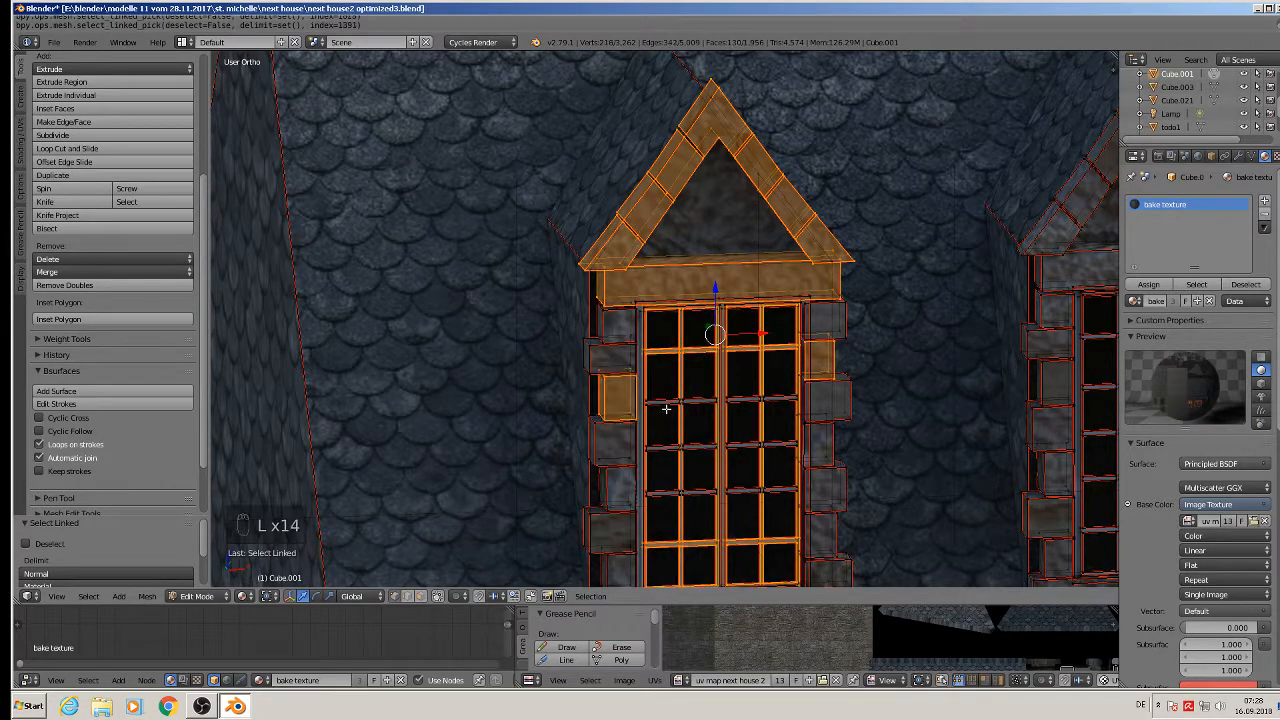
key(l)
key(l)
key(l)
key(l)
key(c)
mouse_move(680, 380)
mouse_down()
mouse_move(680, 515)
mouse_move(694, 416)
mouse_move(643, 469)
mouse_up()
right_click(630, 449)
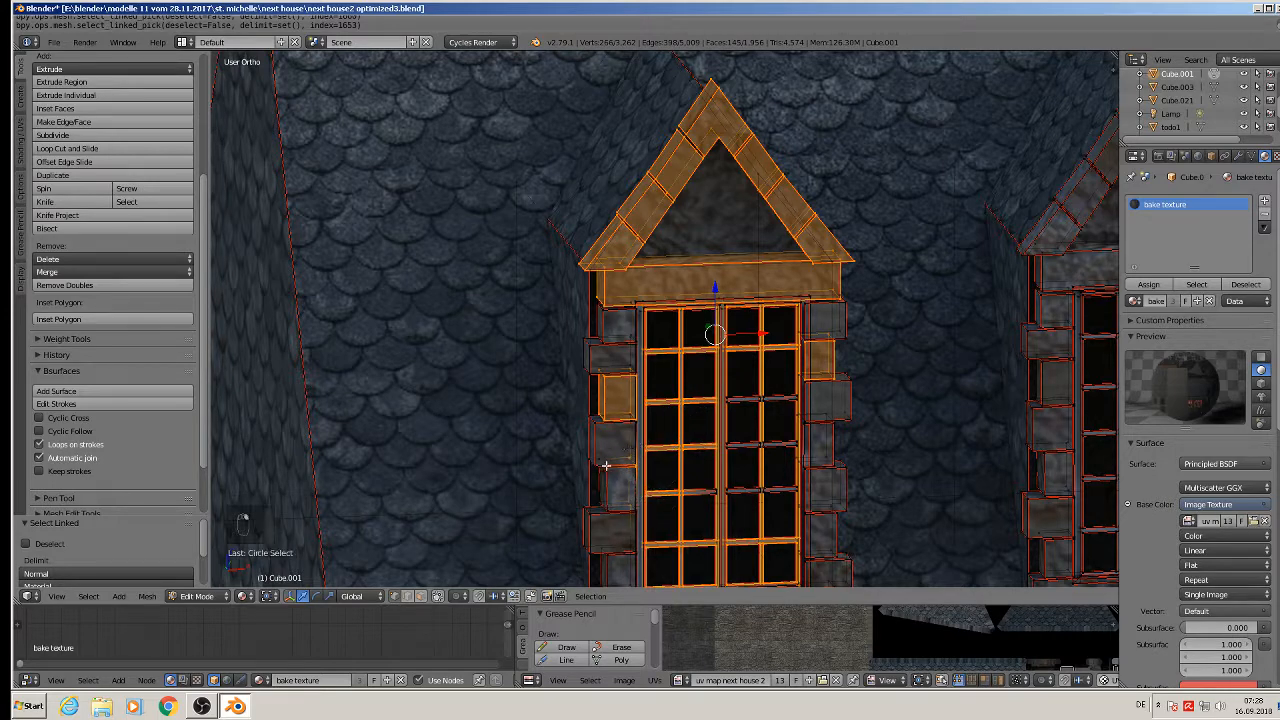
Step: Add the remaining upper and middle stones of the left dormer's left jamb to the selection
key(l)
key(l)
key(l)
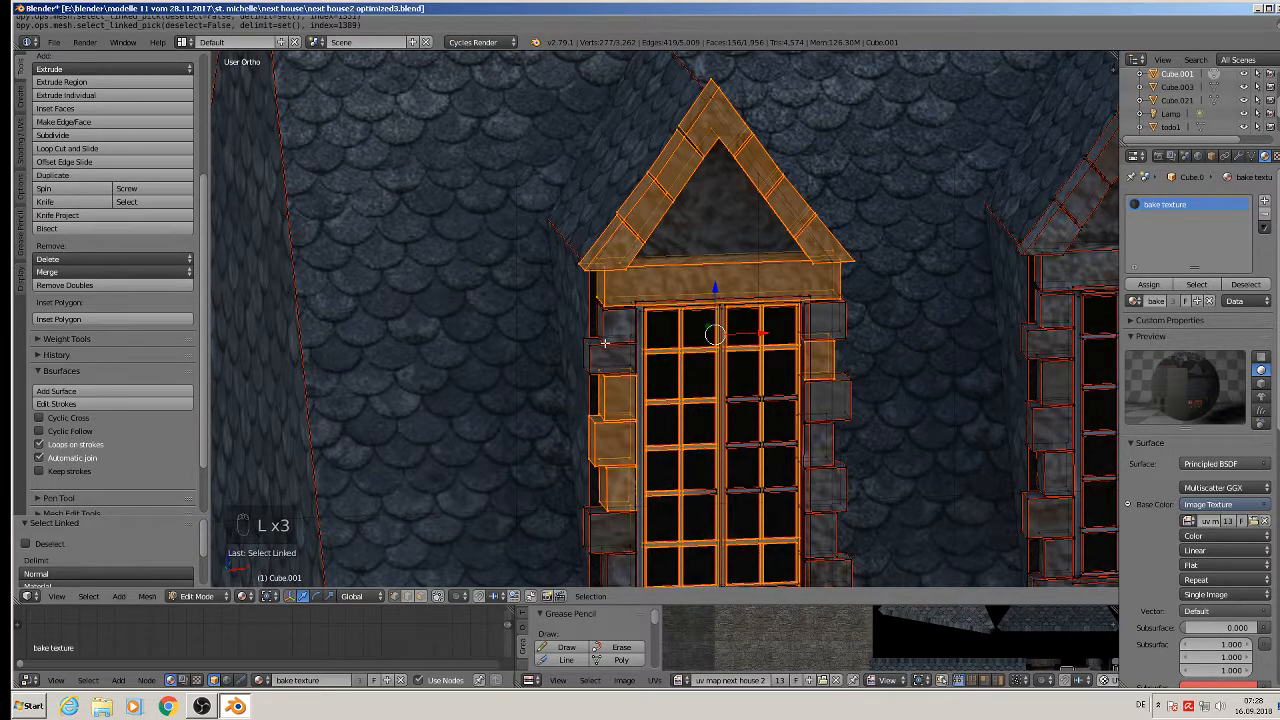
key(l)
key(l)
Step: Add the upper and middle stones of the left dormer's right jamb to the selection
key(l)
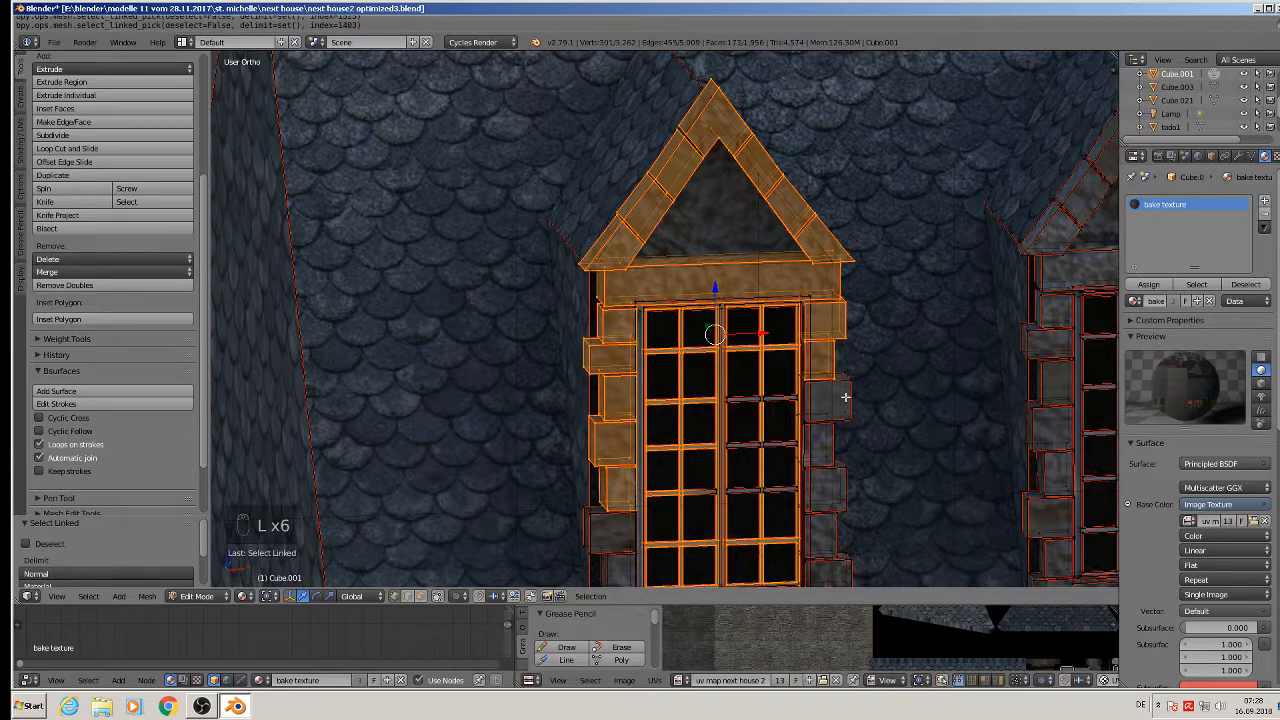
key(l)
key(l)
key(l)
key(l)
key(l)
key(l)
key(l)
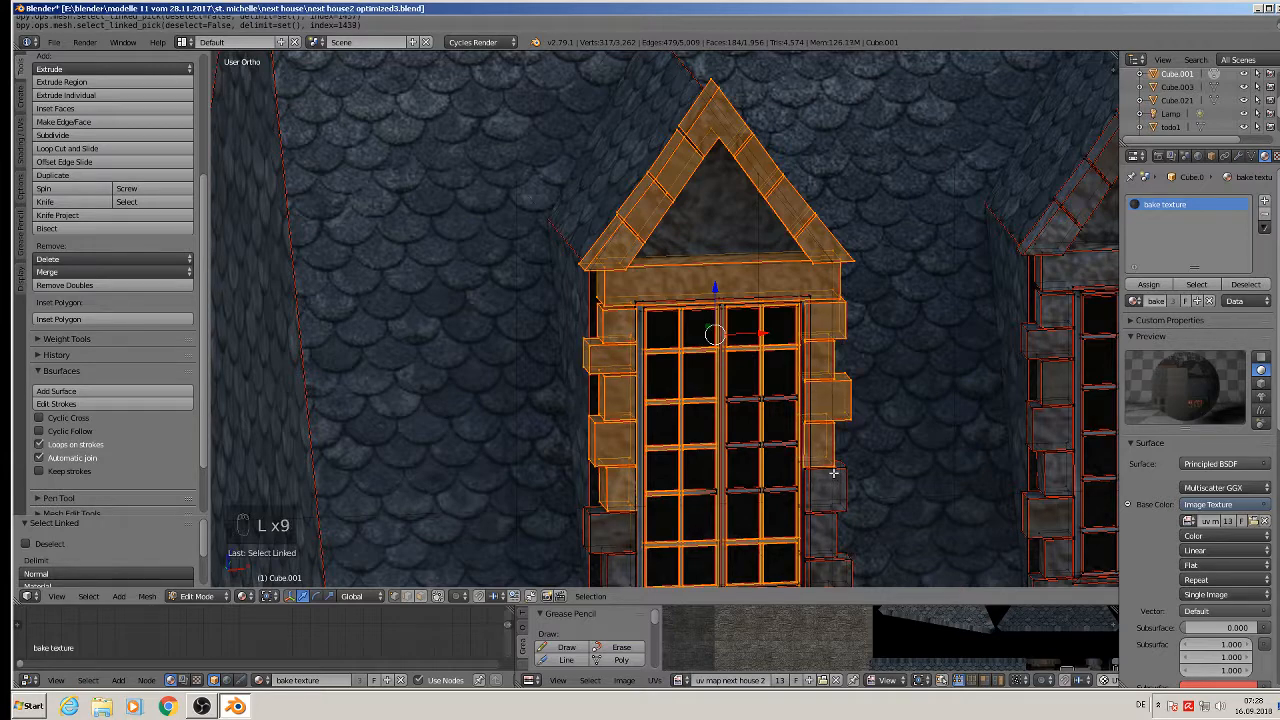
key(l)
key(l)
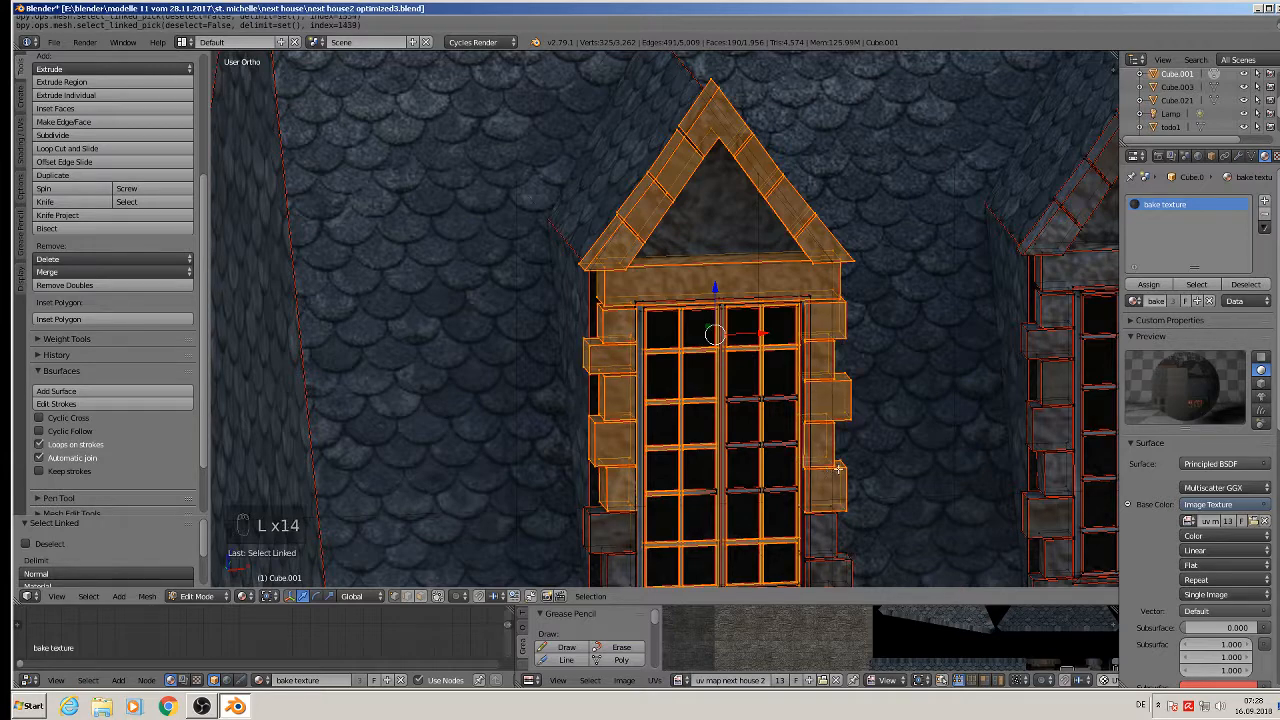
Step: Add the remaining glazing bars in the right half of the left dormer window to the selection
key(l)
key(l)
key(l)
key(l)
key(l)
key(l)
key(l)
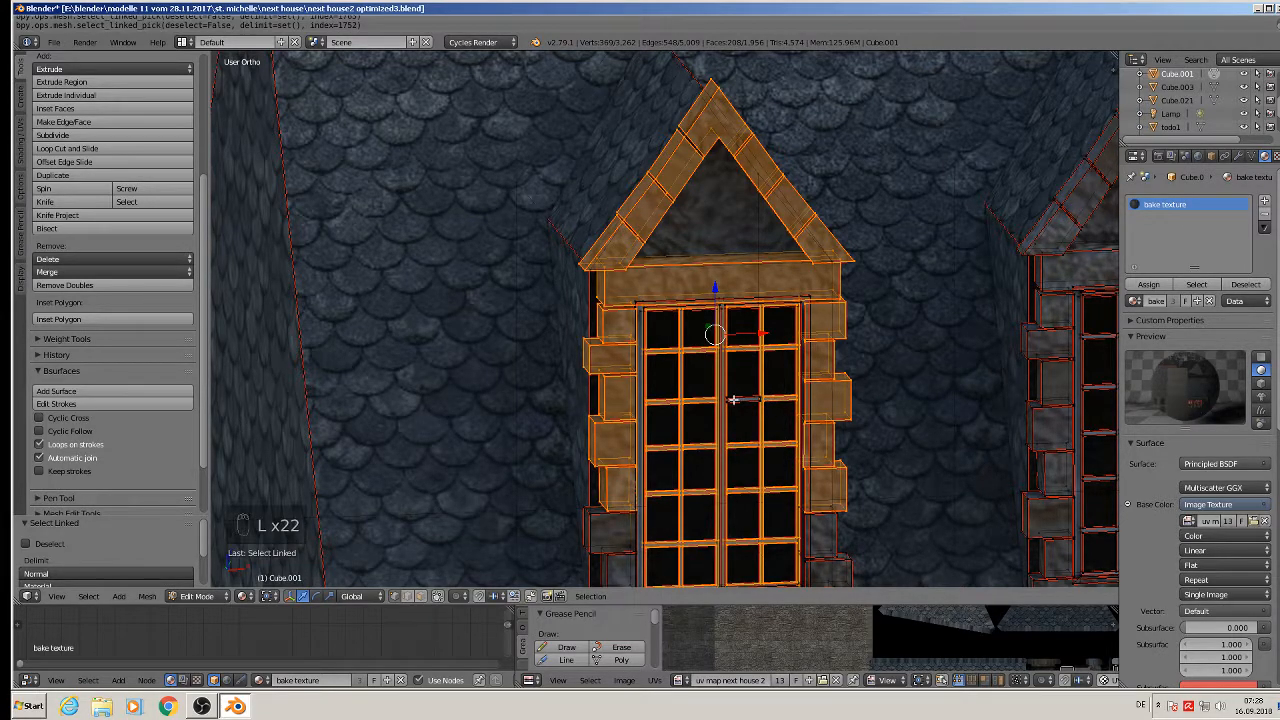
Step: Add the lowest jamb stones on both sides of the left dormer window to the selection
scroll(754, 412, down, 3)
shift+middle_drag(810, 446, 737, 327)
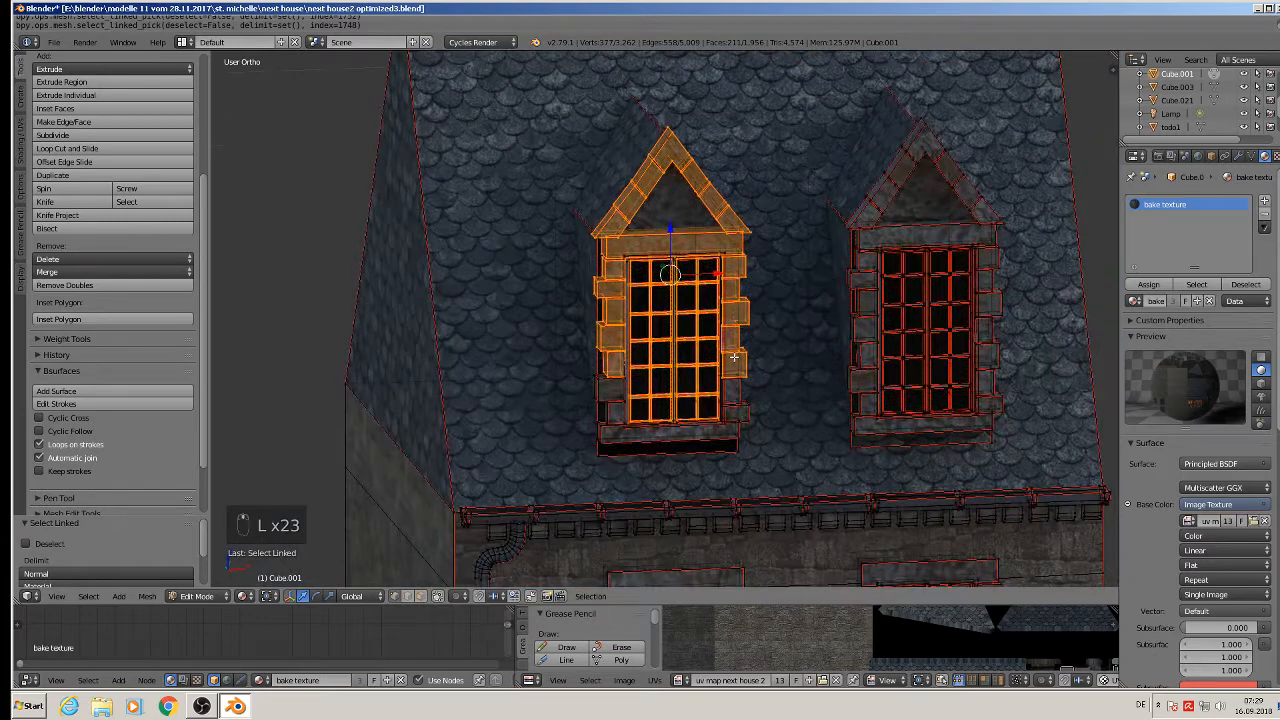
scroll(632, 388, up, 2)
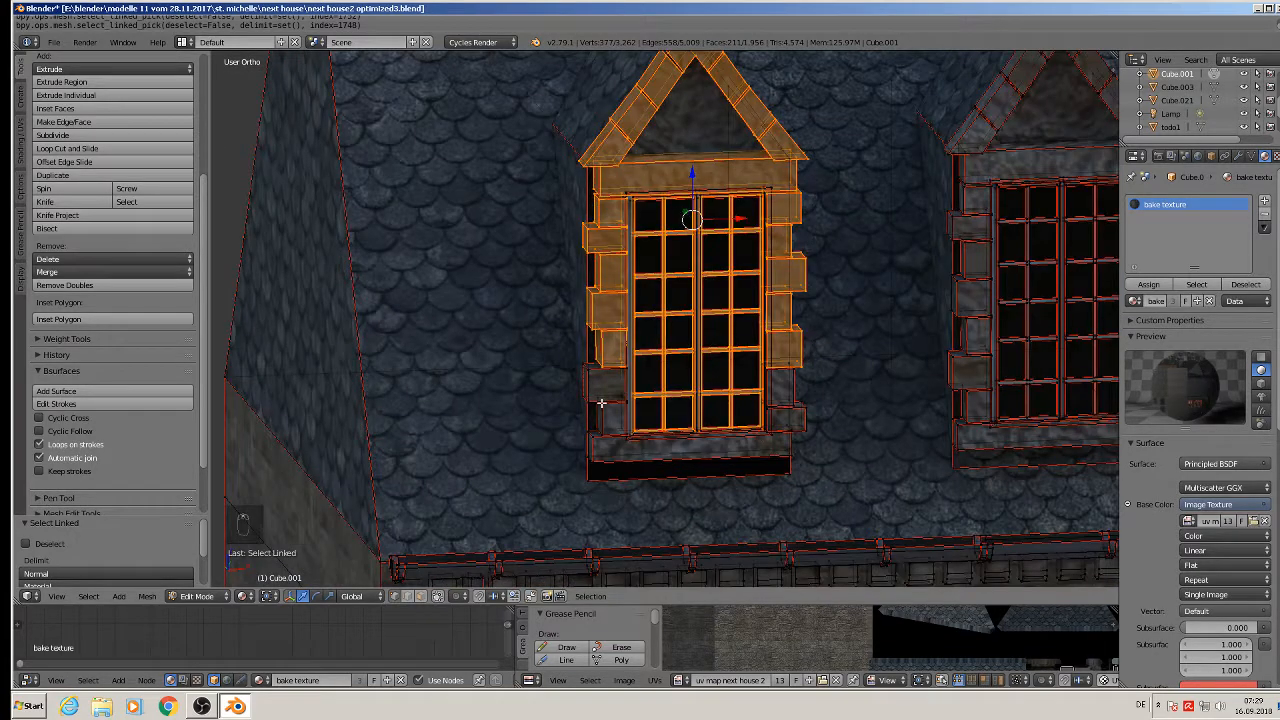
key(l)
key(l)
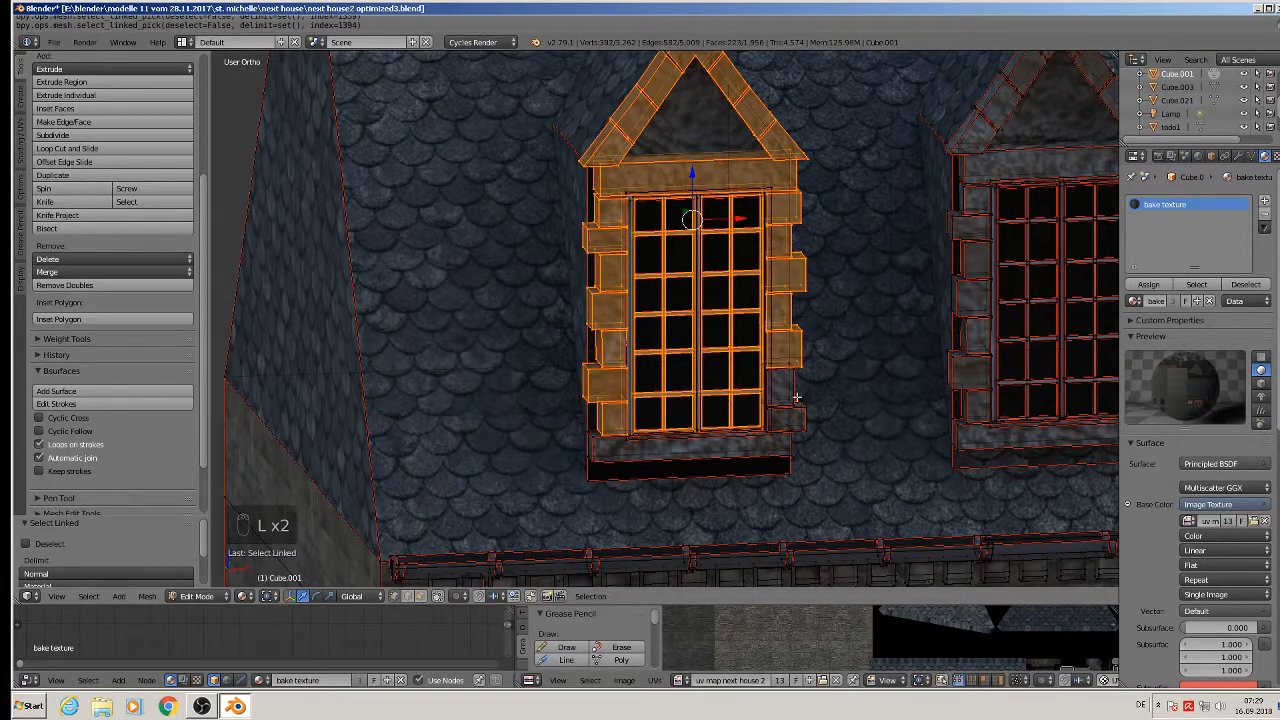
key(l)
key(l)
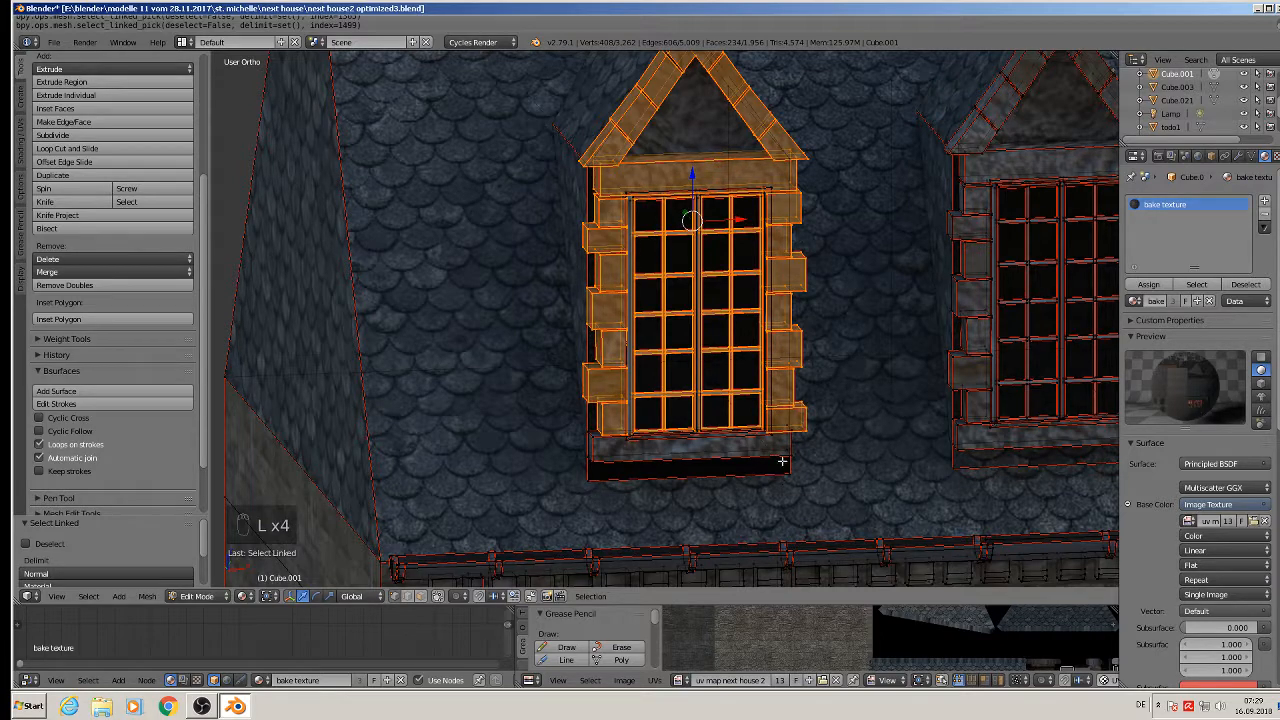
Step: Add the left dormer's sill, window frame and glass panes to the selection, and delete the vertices of all the selected parts
key(l)
key(l)
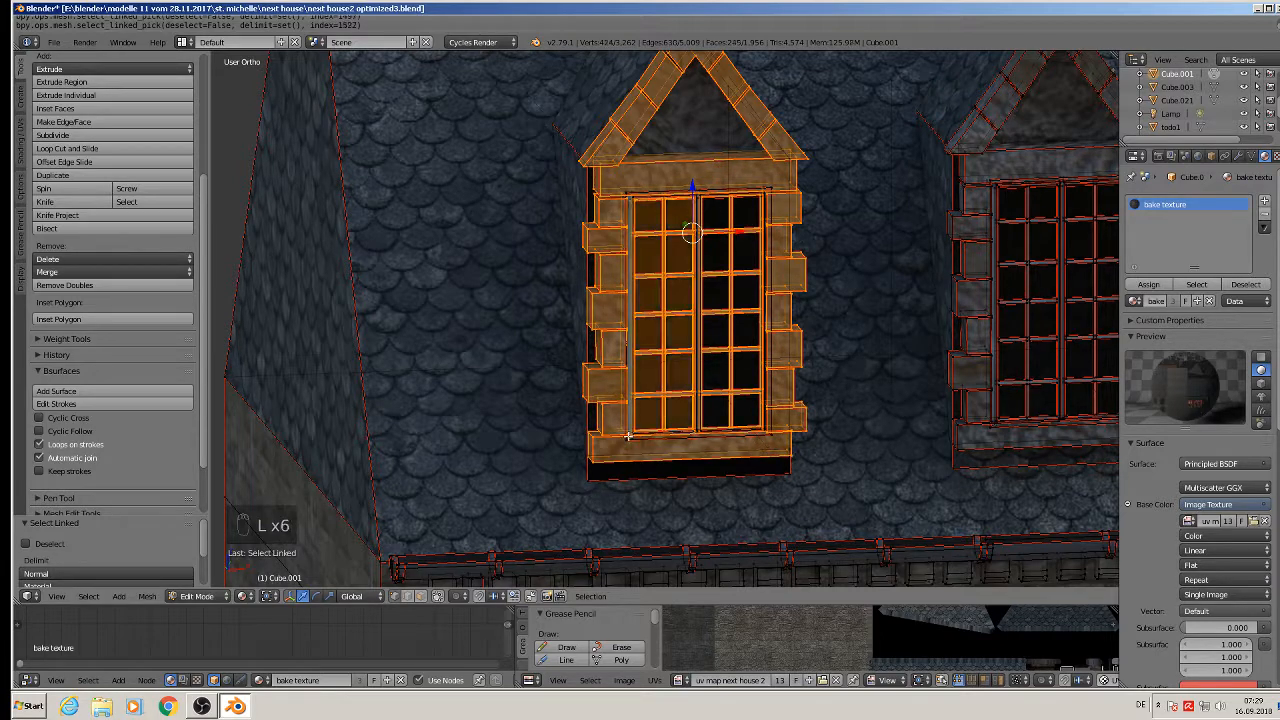
key(l)
key(l)
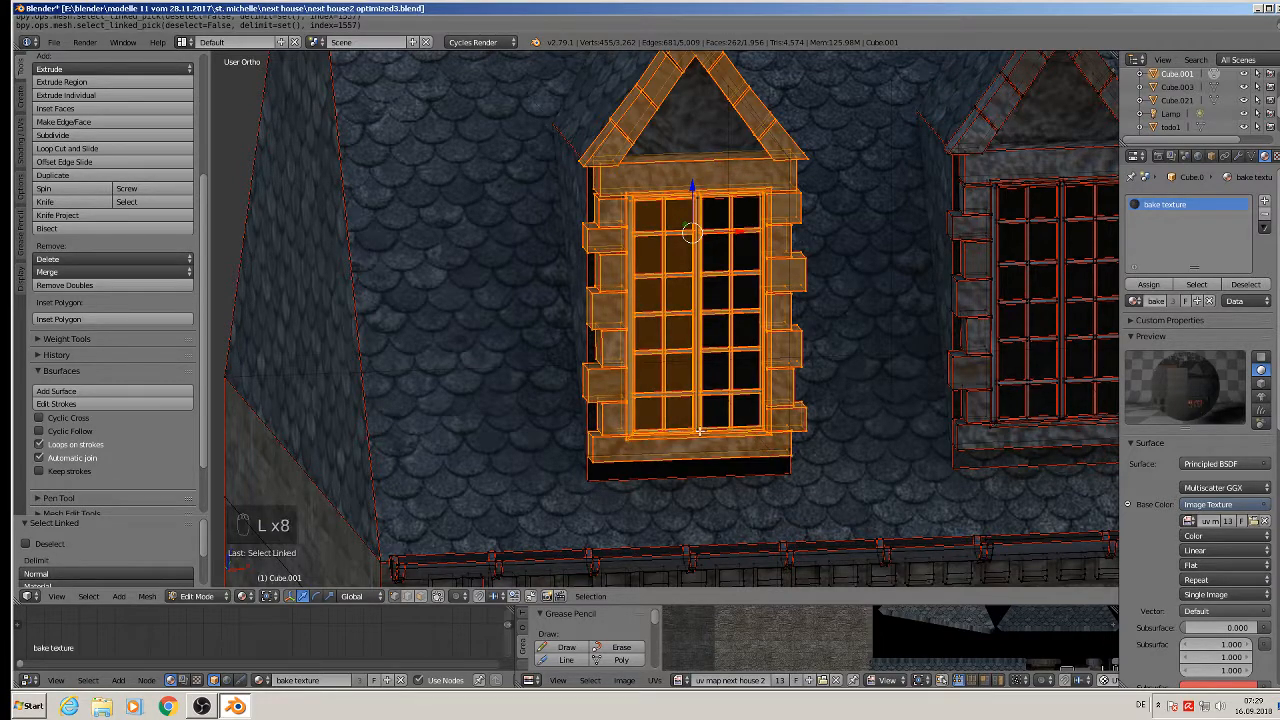
key(l)
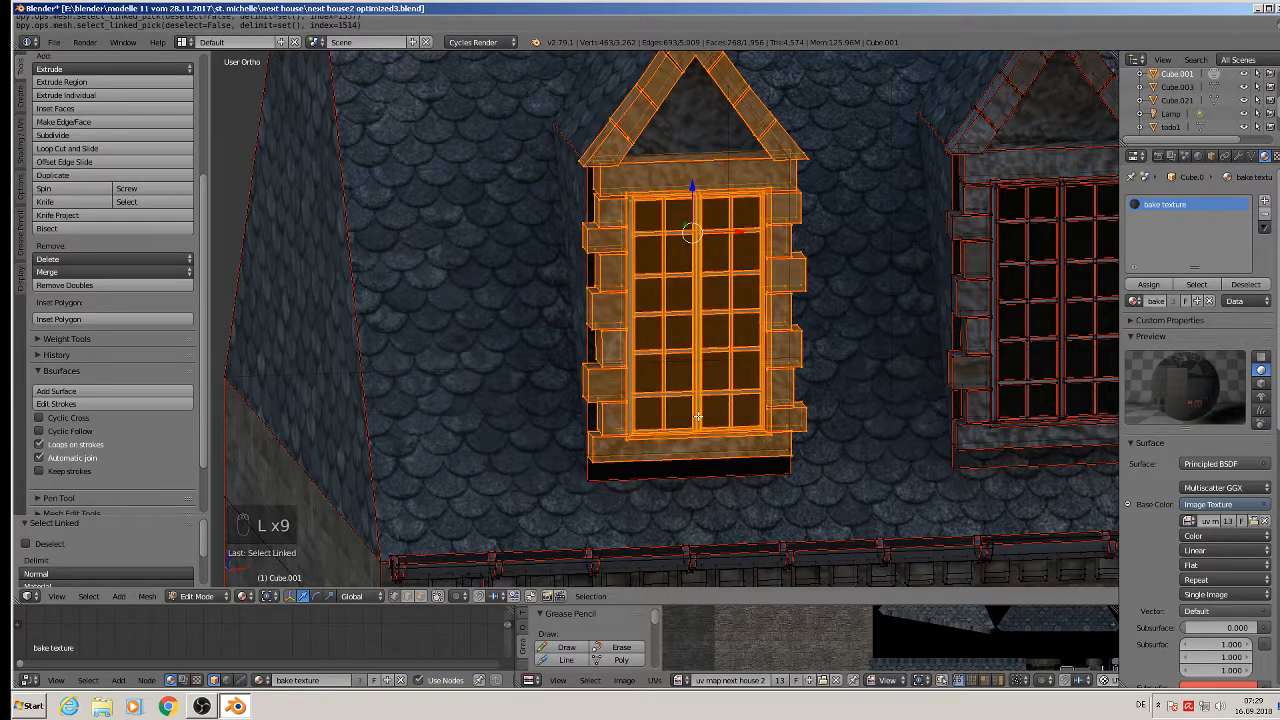
key(x)
click(698, 416)
Step: Select the right dormer's lintel and sloping gable stones as whole linked parts
scroll(697, 417, down, 3)
middle_drag(697, 417, 697, 324)
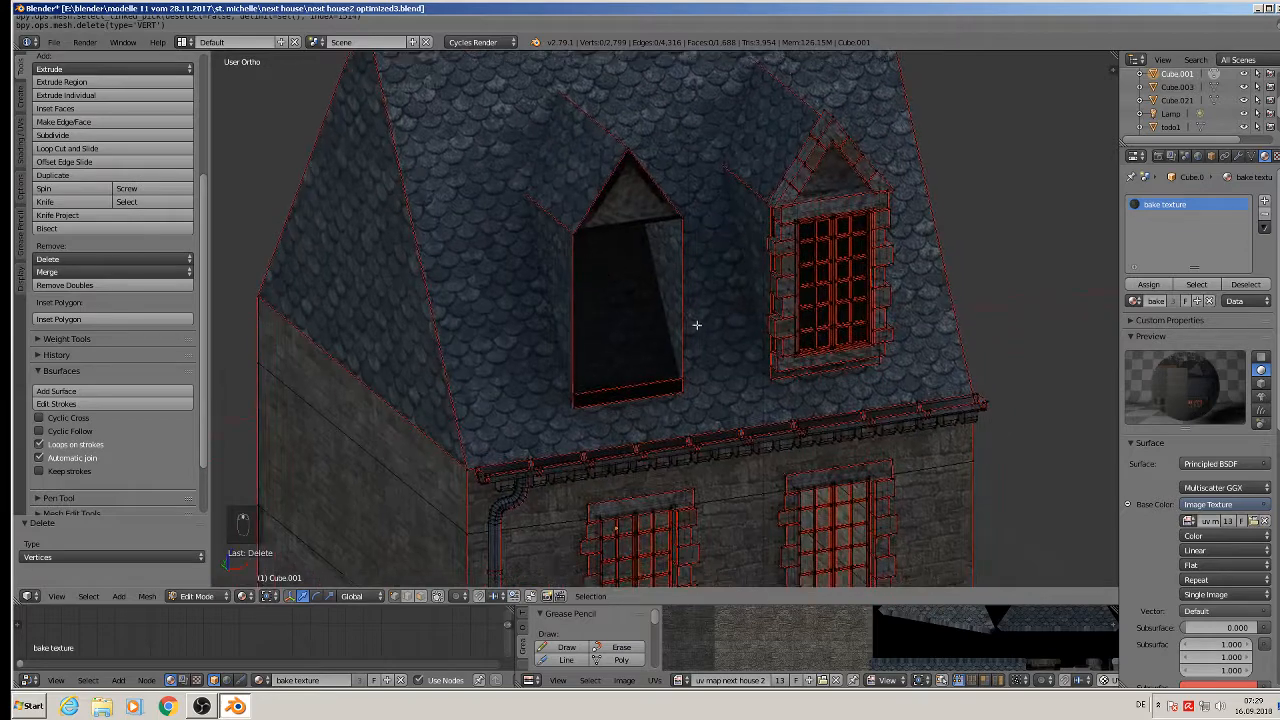
scroll(697, 324, up, 3)
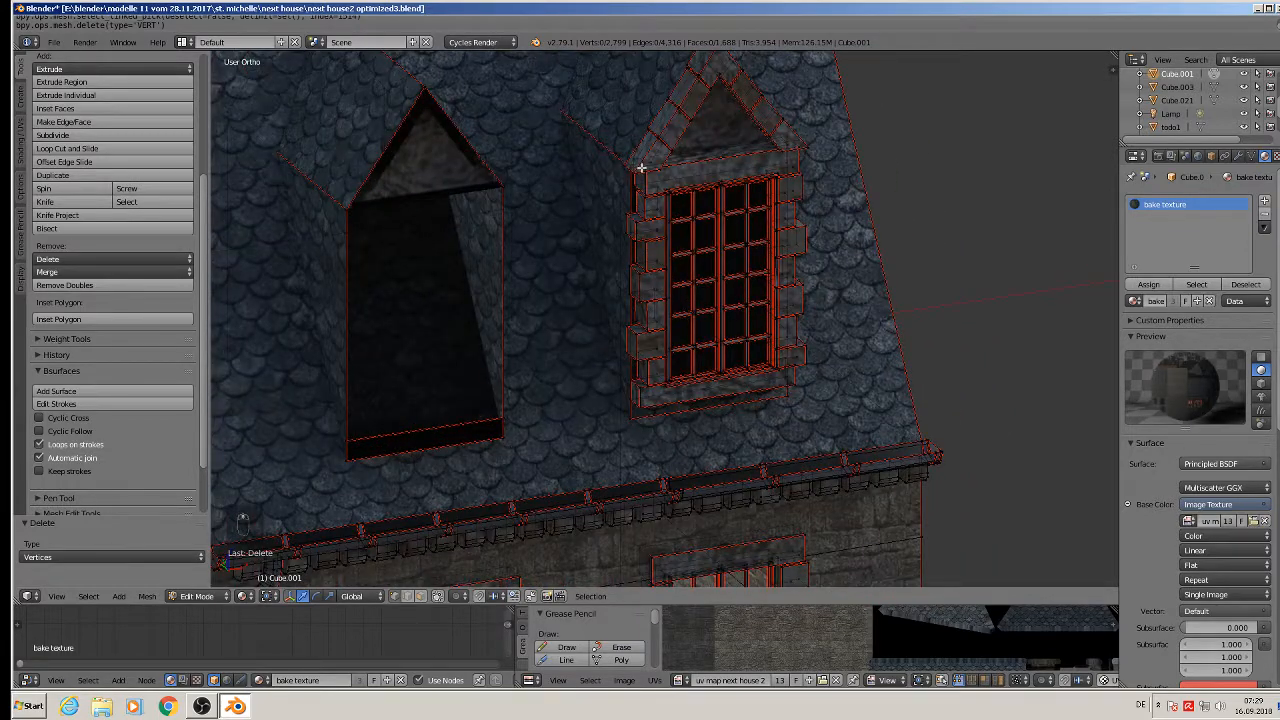
key(l)
key(l)
key(l)
key(l)
key(l)
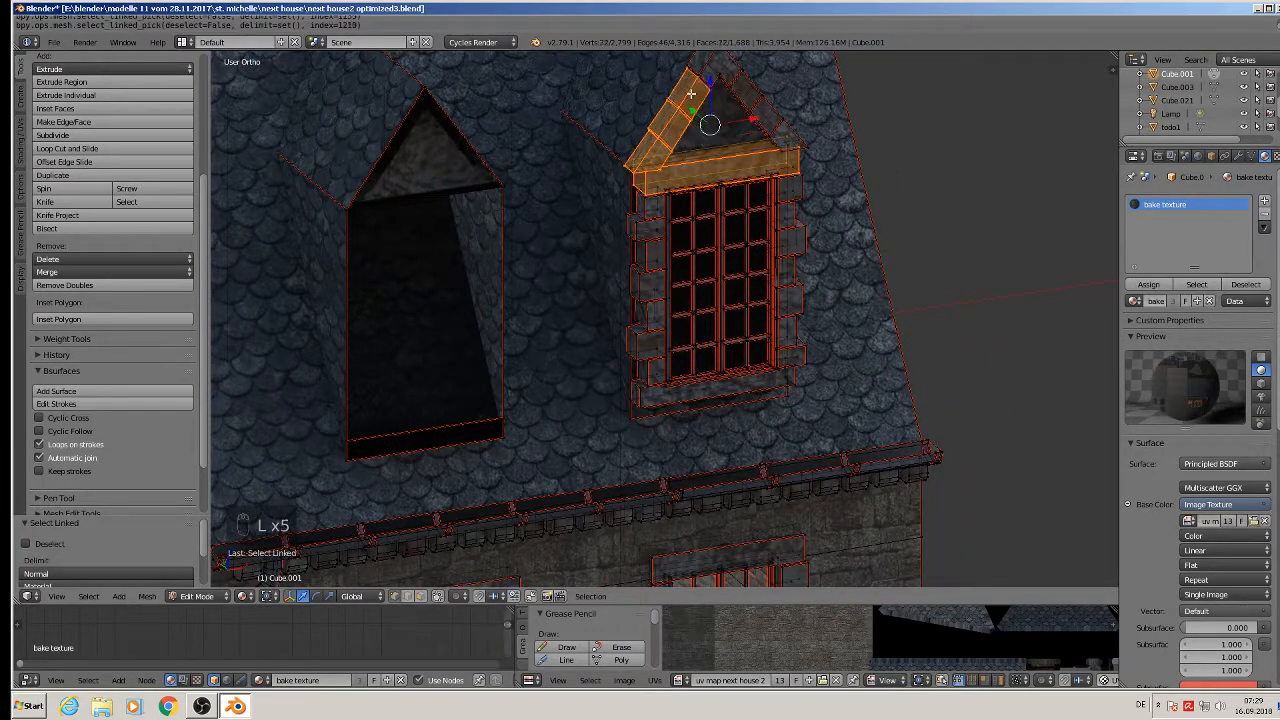
key(l)
key(l)
key(l)
key(l)
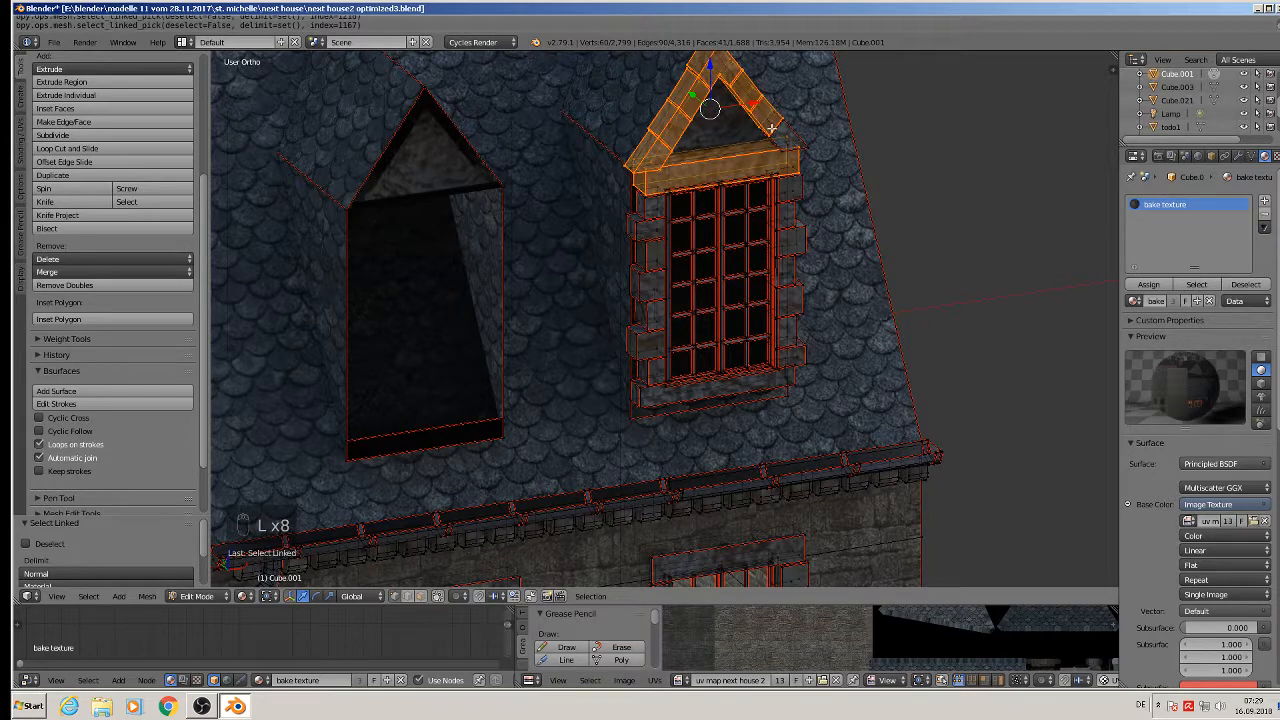
key(l)
Step: Add the stones of the right dormer's left jamb to the selection
key(l)
key(l)
key(l)
key(l)
key(l)
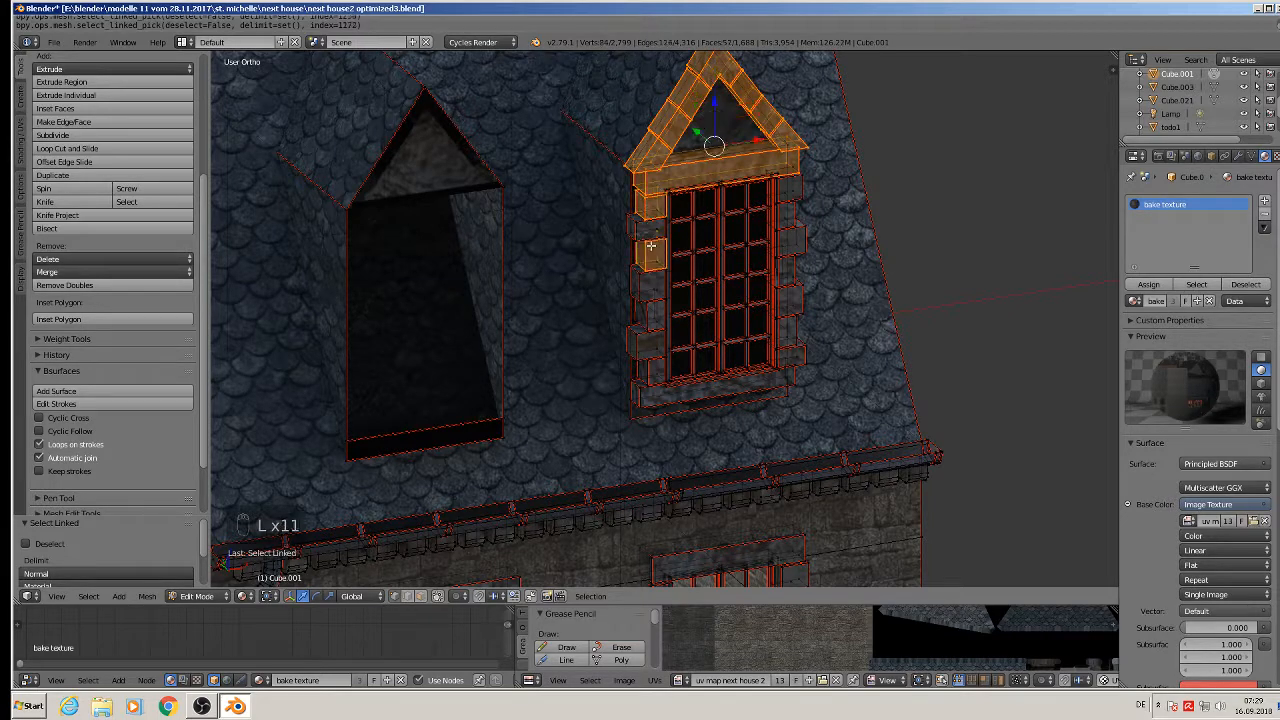
key(l)
key(l)
key(l)
key(l)
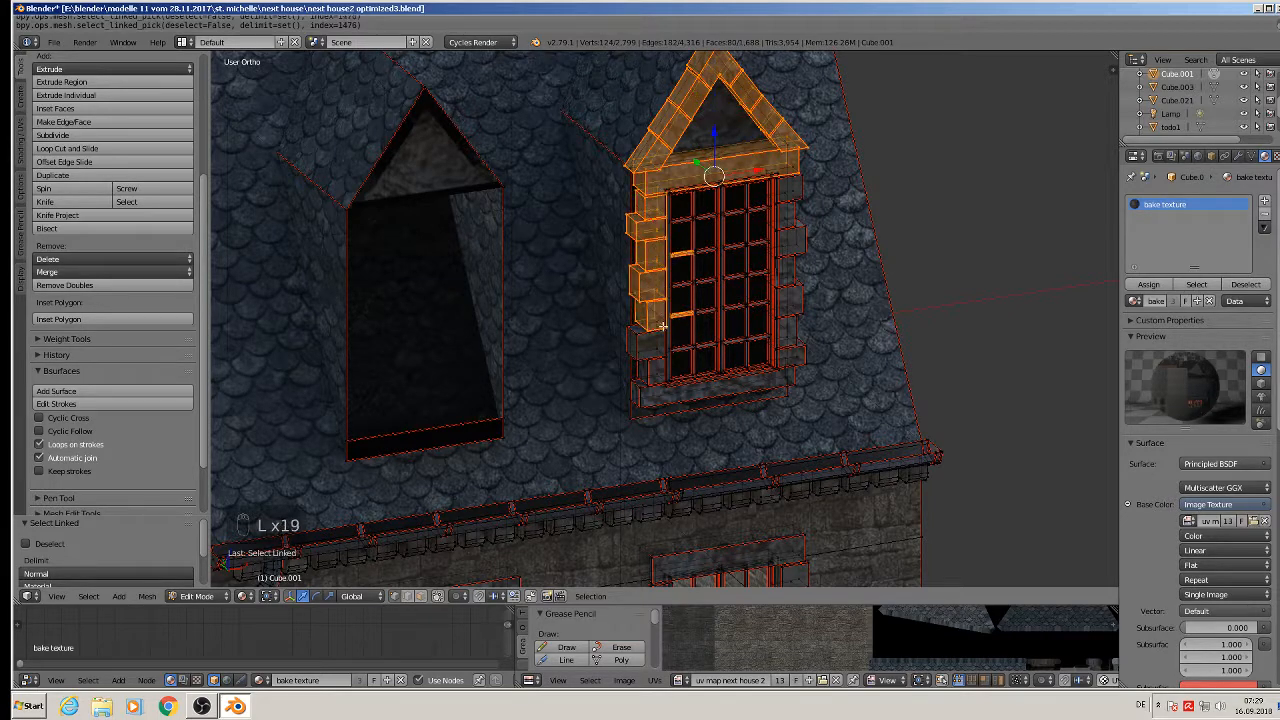
key(l)
key(l)
Step: Add the right dormer's outer window frame and the first glazing bars to the selection
key(l)
key(l)
key(l)
key(l)
key(l)
key(l)
key(l)
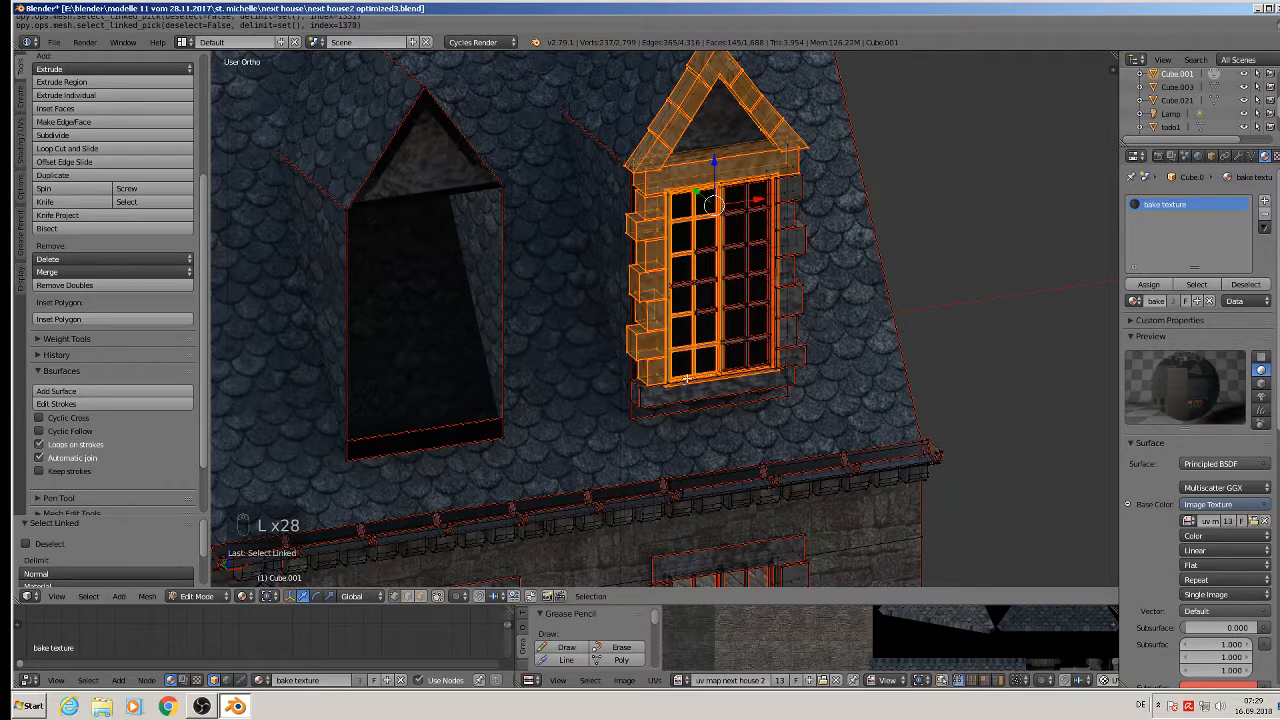
Step: Add the right dormer's sill, left glass pane and more of its glazing bars to the selection
key(l)
key(l)
key(l)
key(l)
key(l)
key(l)
key(l)
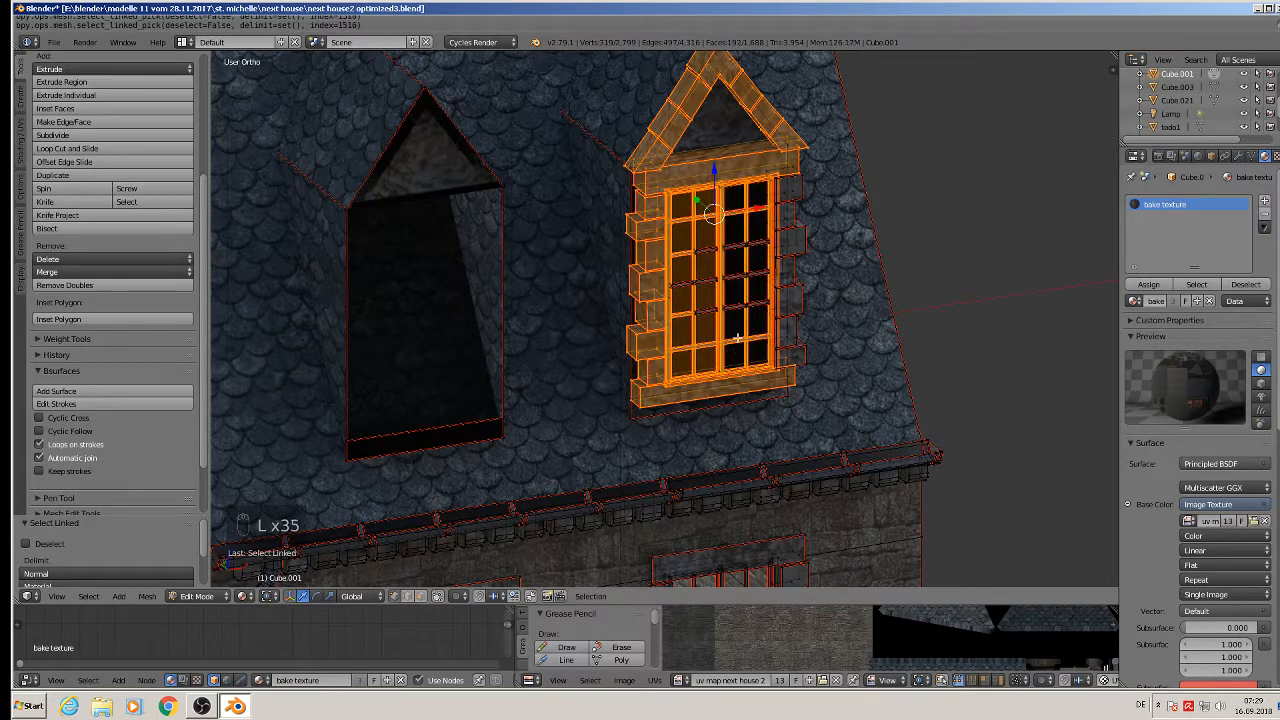
Step: Add glazing bars in the right half of the right dormer window and an upper right jamb stone to the selection
key(l)
key(l)
key(l)
key(l)
key(l)
key(l)
key(l)
key(l)
key(l)
key(l)
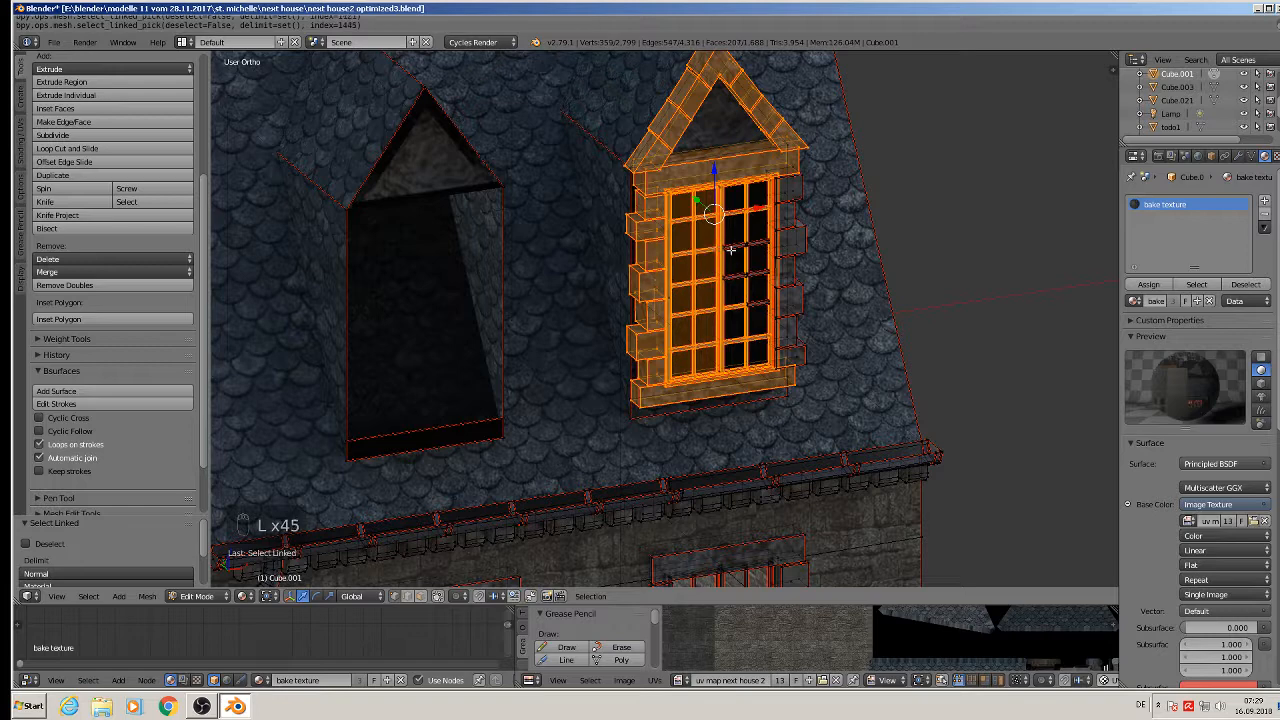
key(l)
key(l)
key(l)
key(l)
key(l)
key(l)
key(l)
key(l)
key(l)
key(l)
key(l)
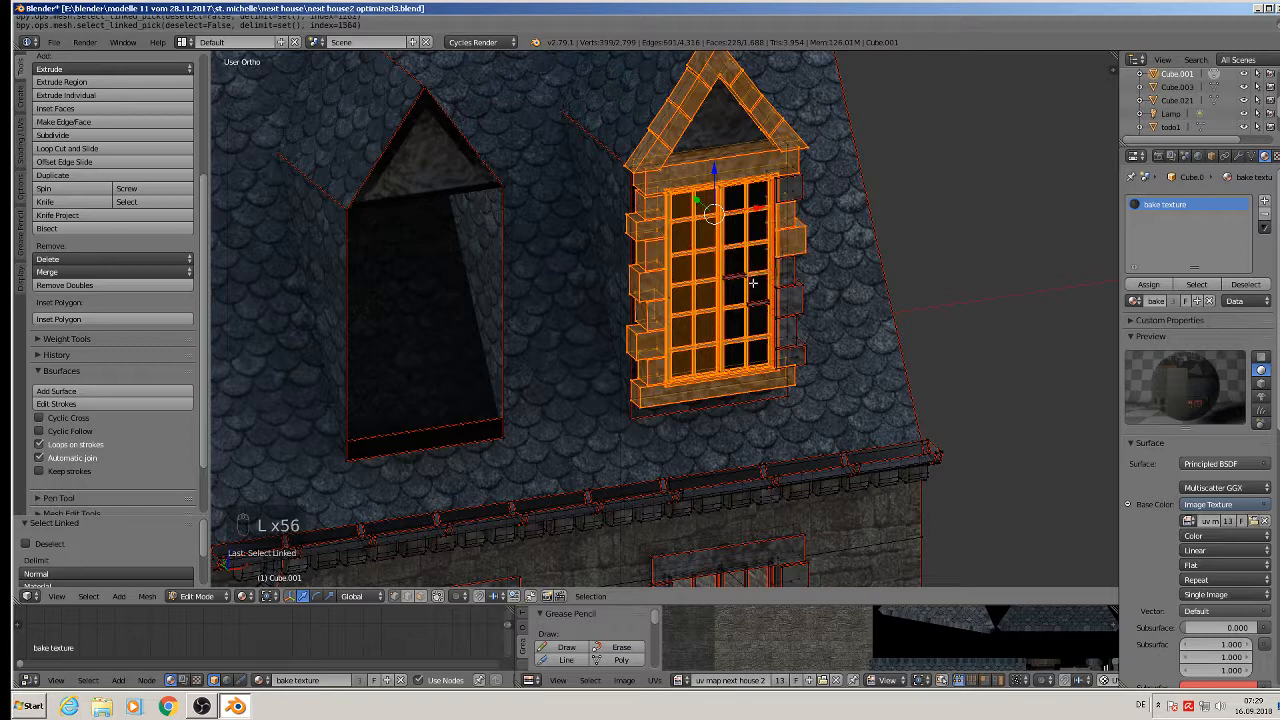
Step: Add the remaining glazing bars and the middle right jamb stones of the right dormer window to the selection
key(l)
key(l)
key(l)
key(l)
key(l)
key(l)
key(l)
key(l)
key(l)
key(l)
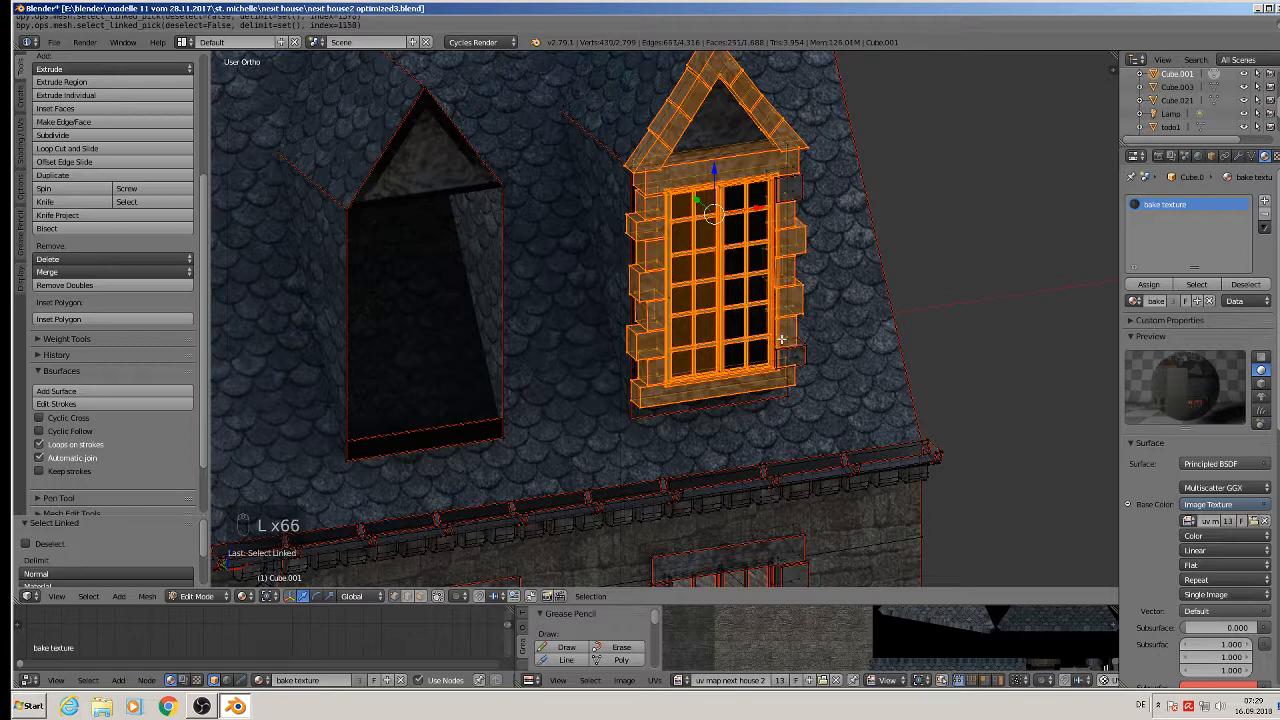
Step: Add the top and bottom right jamb stones to the selection, and delete the vertices of the selected right dormer parts
key(l)
key(l)
key(l)
key(l)
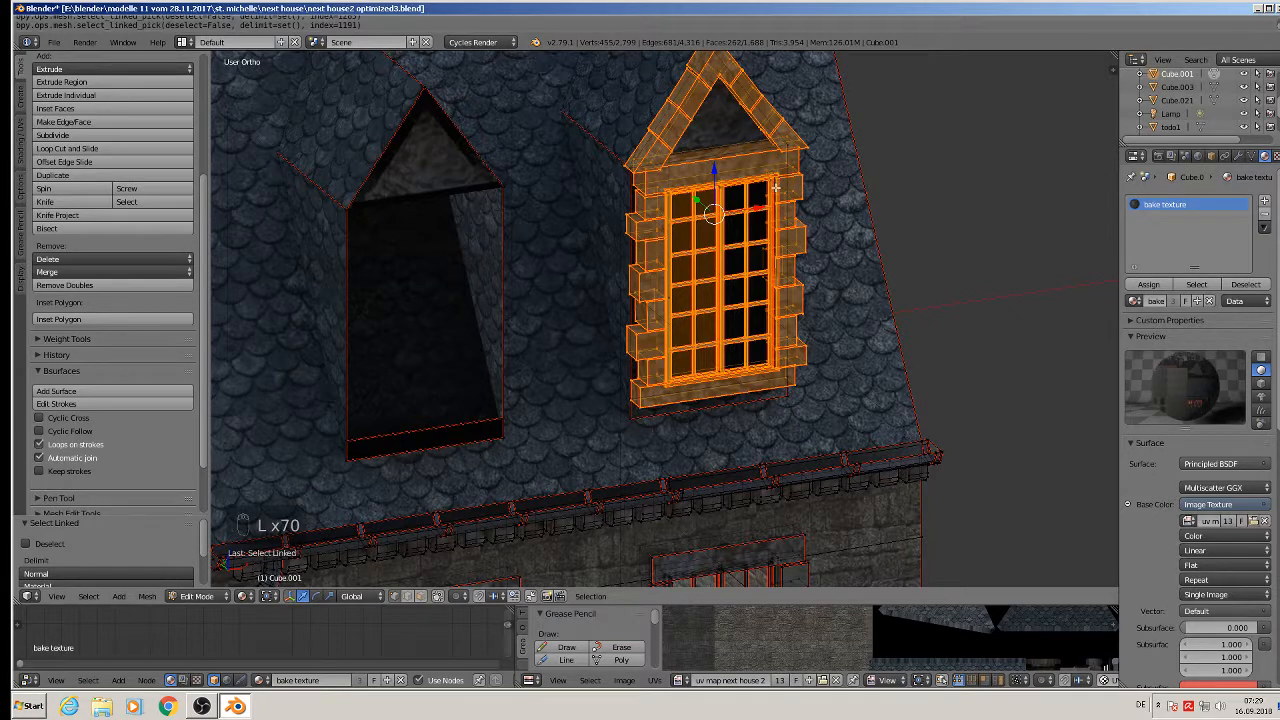
key(x)
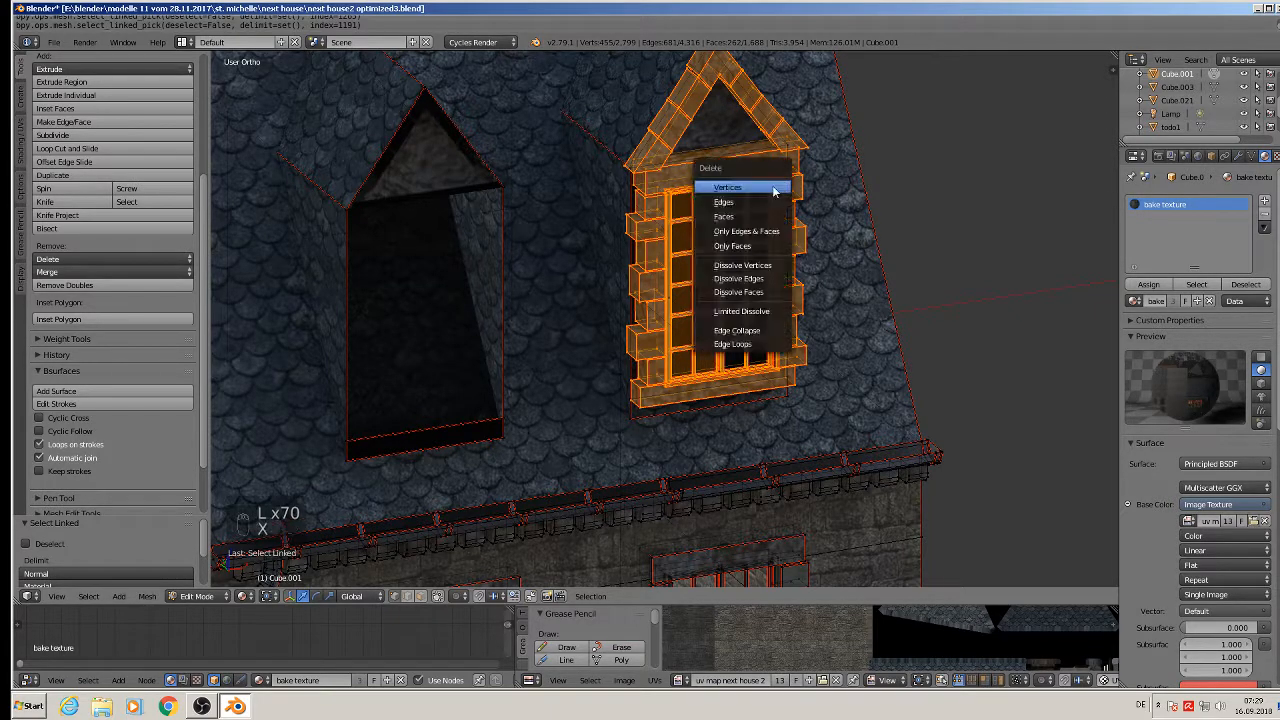
click(771, 187)
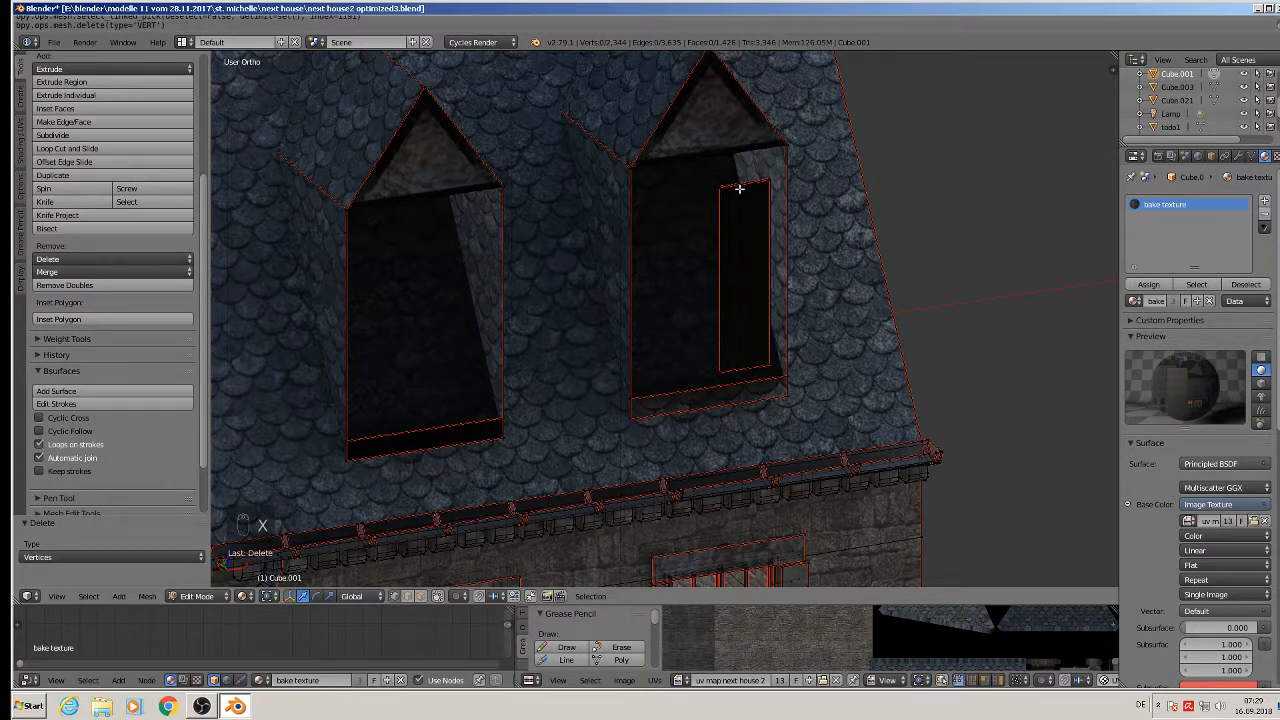
Step: Select the leftover glass pane in the right dormer opening and delete its vertices
key(l)
key(x)
click(740, 192)
Step: Select the end pieces and bracket at the gutter's left end, plus the first cornice block under it
scroll(740, 210, down, 5)
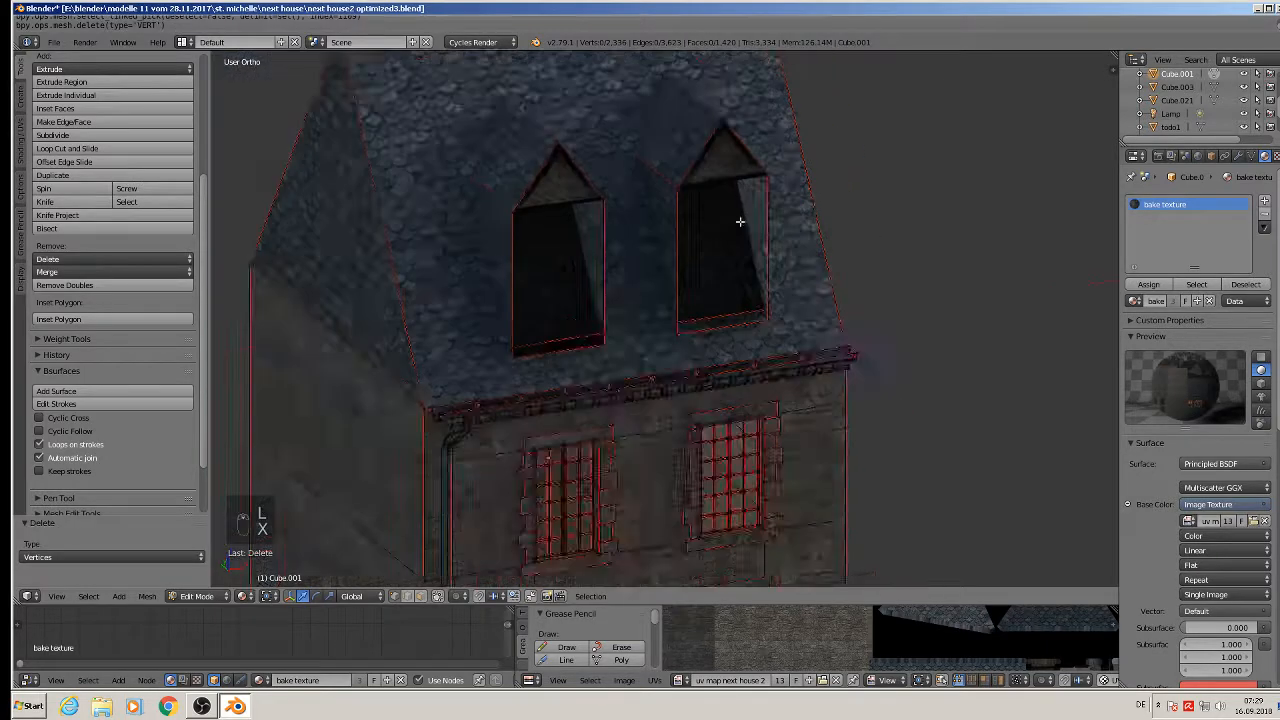
scroll(643, 266, up, 6)
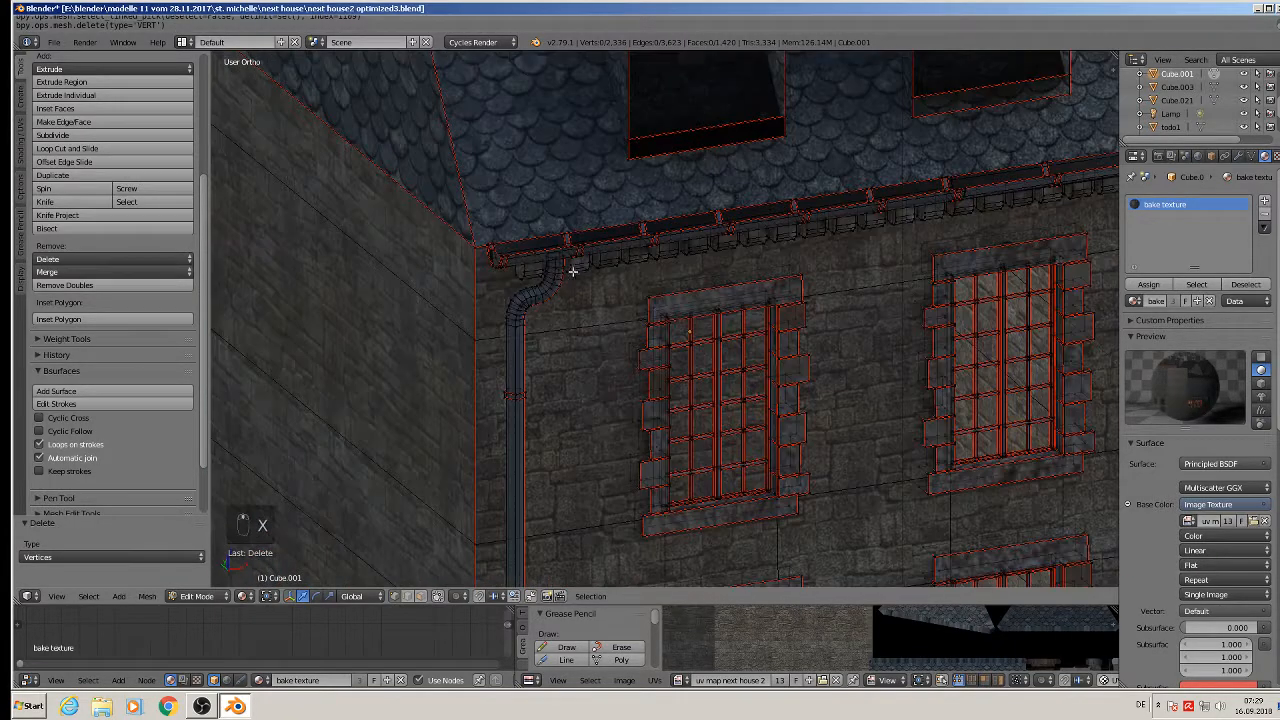
key(l)
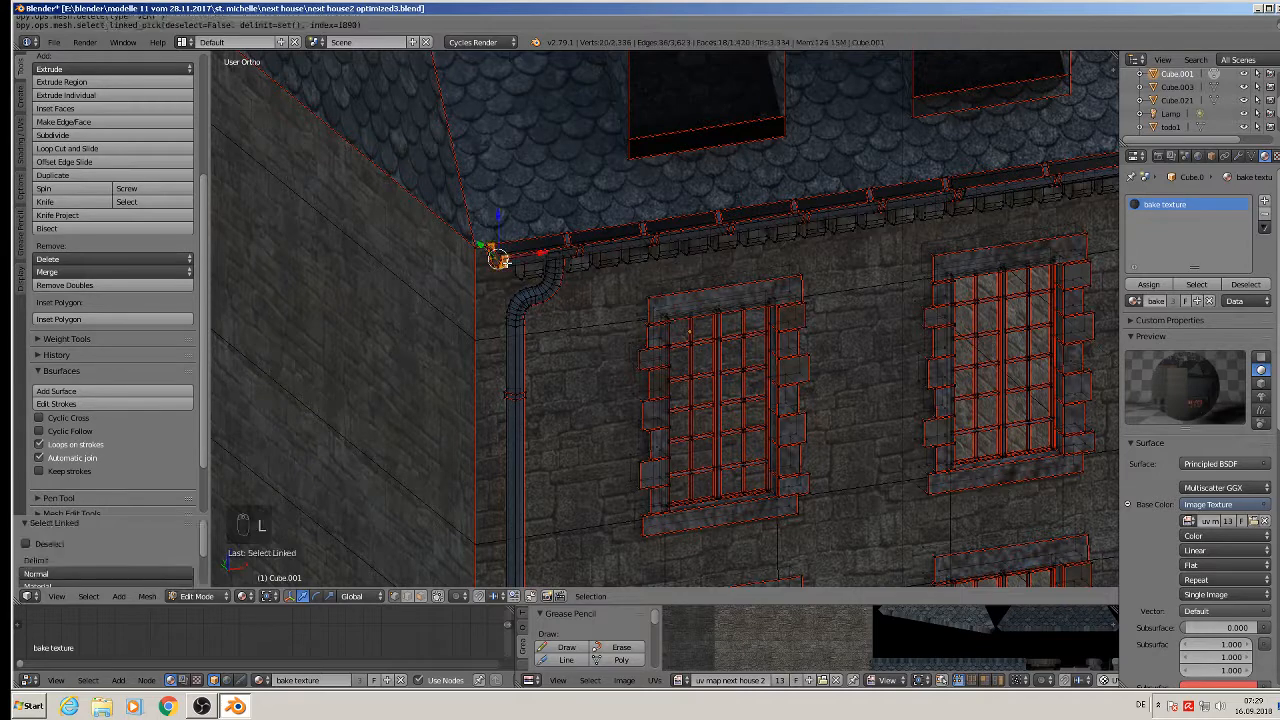
key(l)
key(l)
key(l)
key(l)
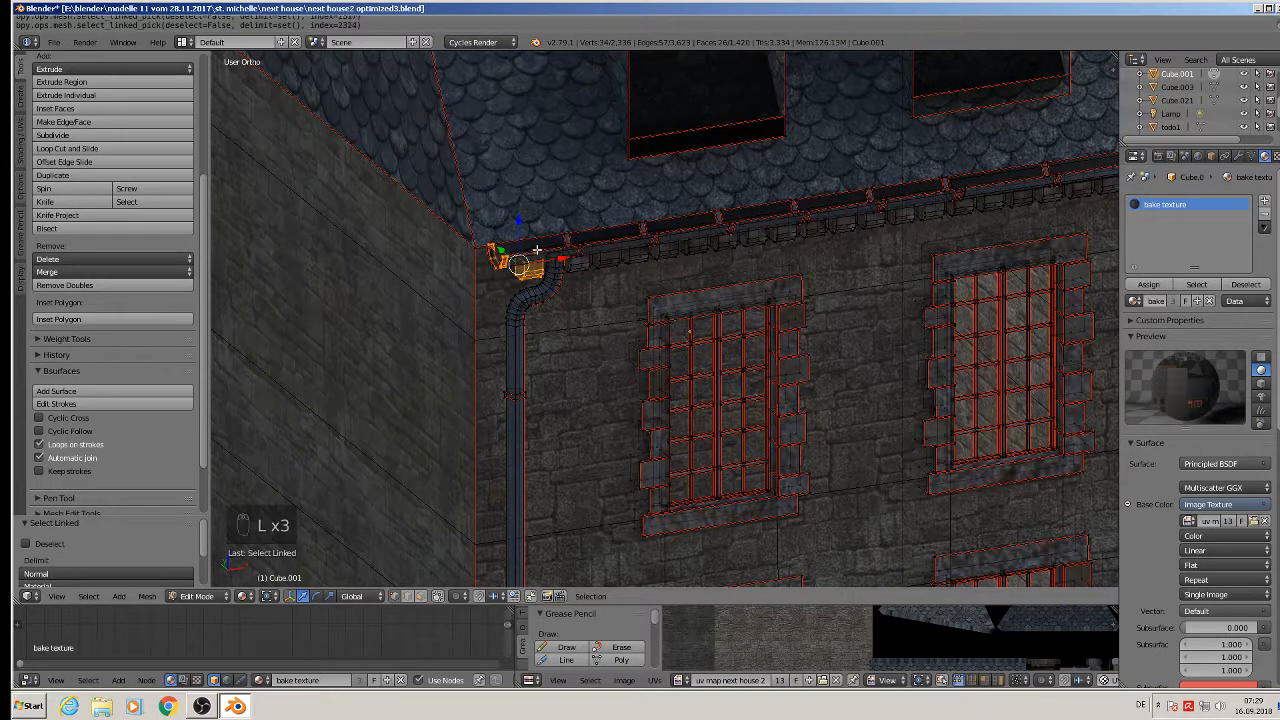
Step: Add the downpipe with its bend, the first gutter bracket and the next cornice blocks to the selection
key(l)
key(l)
key(l)
key(l)
key(l)
key(l)
key(l)
key(l)
key(l)
key(l)
key(l)
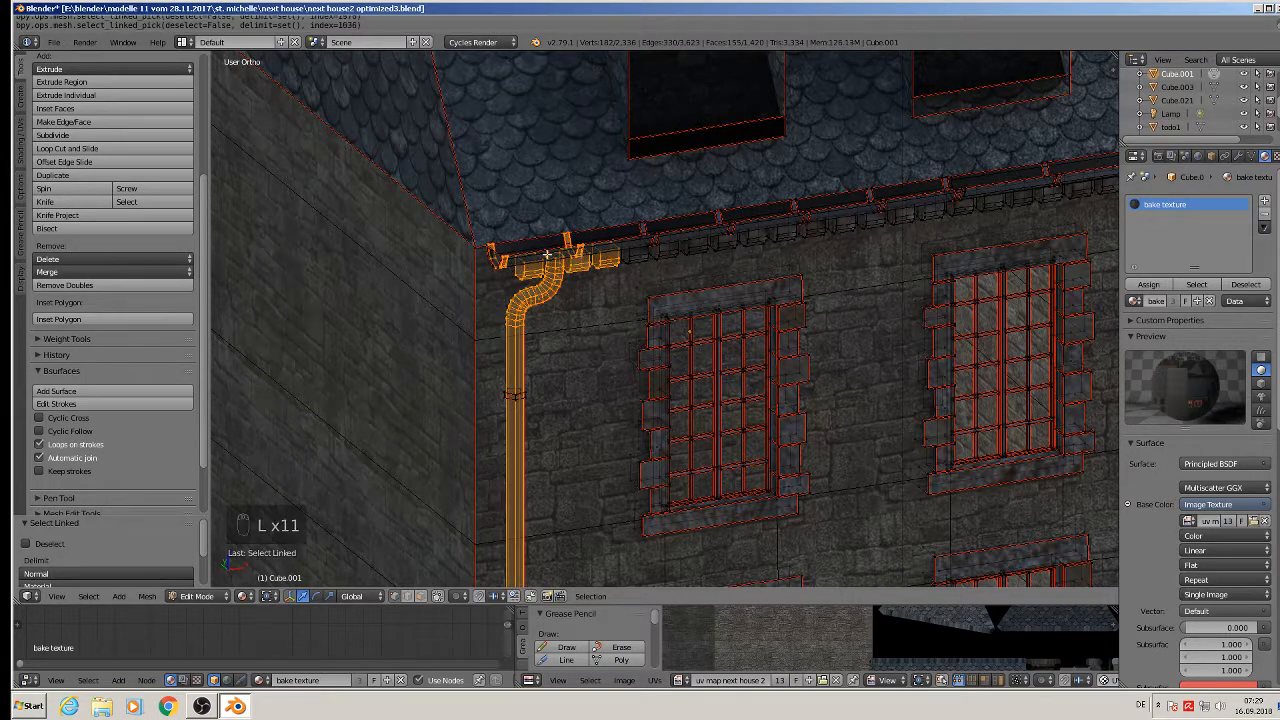
Step: Add the long gutter channel, its left end, the second bracket and the adjoining cornice blocks to the selection
key(l)
key(l)
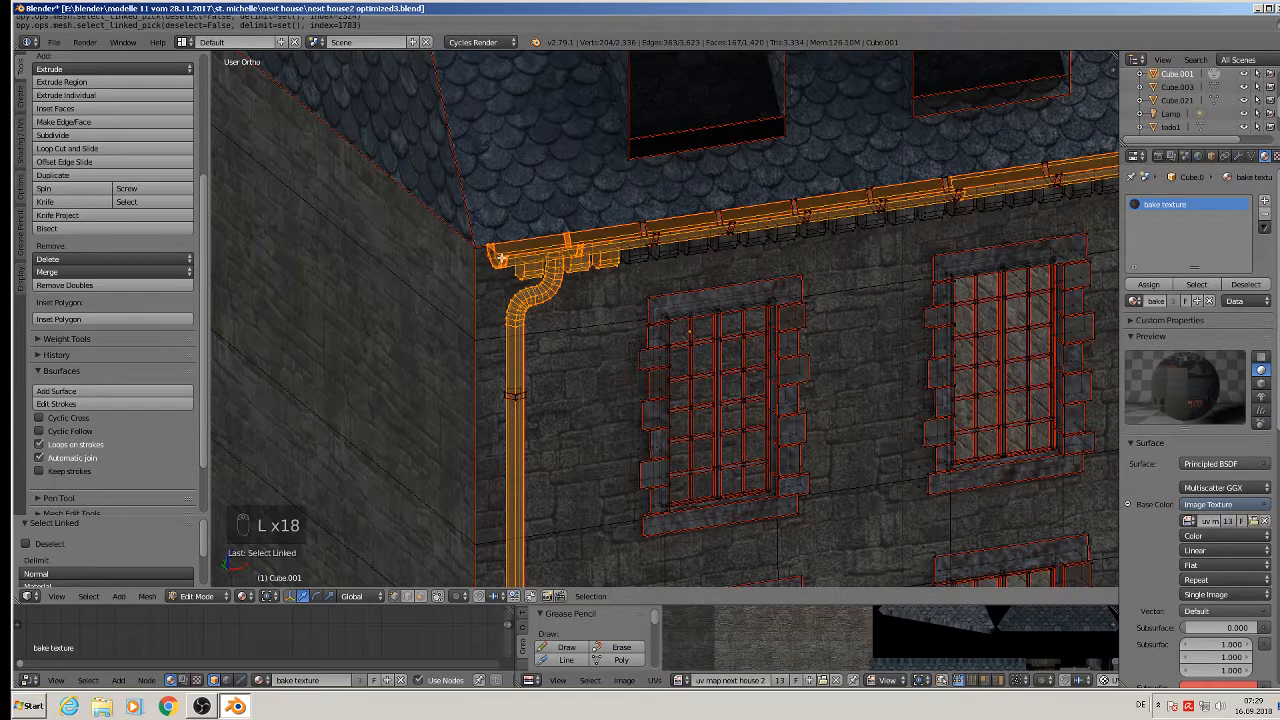
key(l)
key(l)
key(l)
key(l)
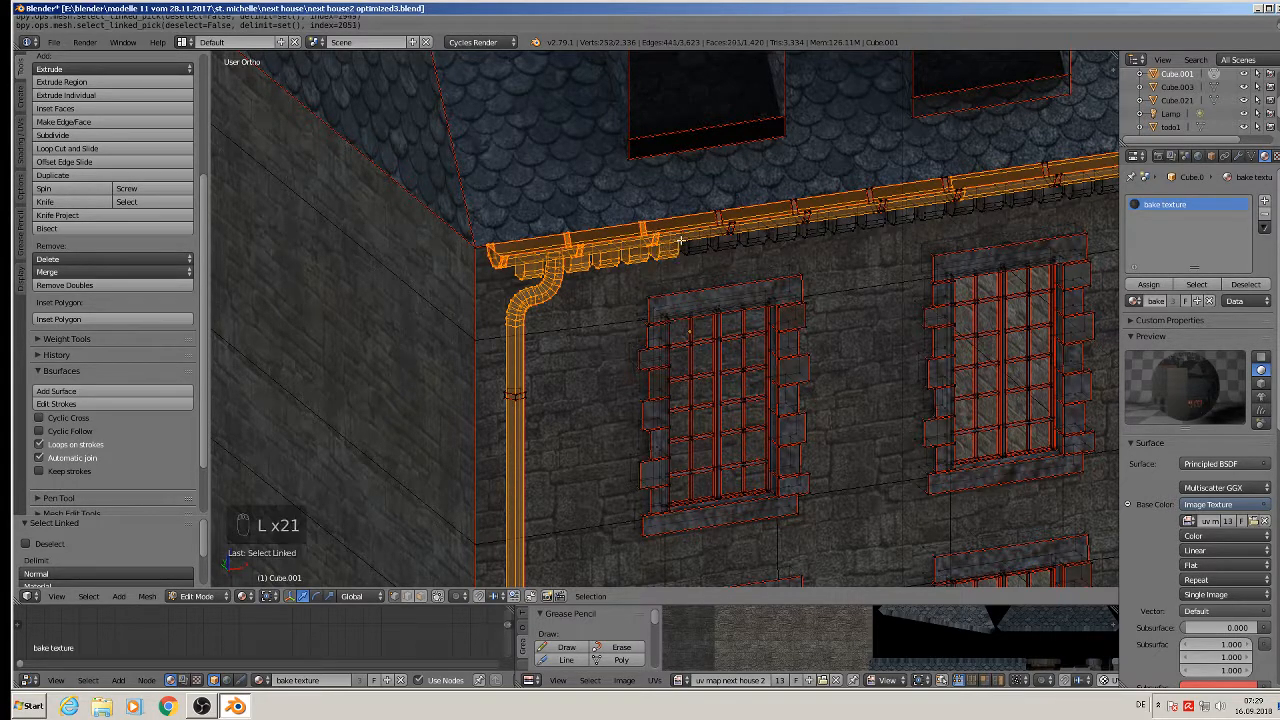
Step: Add the cornice blocks and gutter brackets above the upper left window to the selection
key(l)
key(l)
key(l)
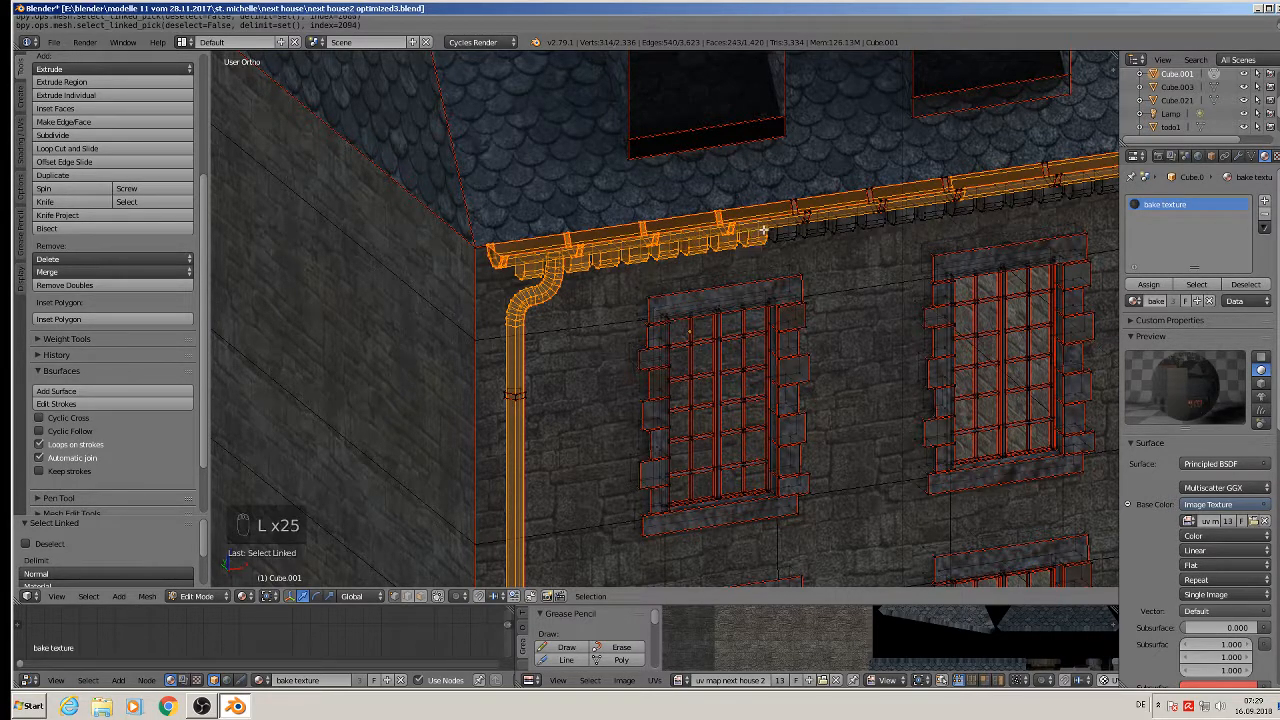
key(l)
key(l)
key(l)
key(l)
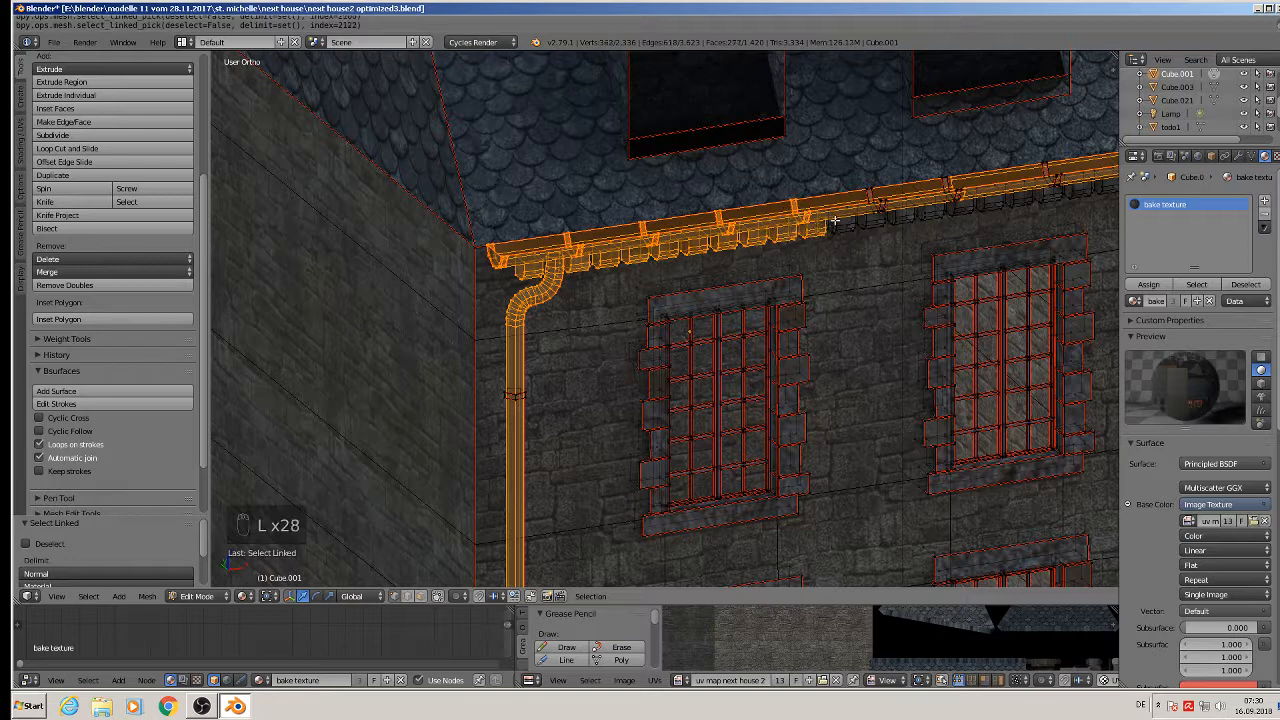
Step: Add the cornice blocks and gutter bracket between the two upper windows to the selection
key(l)
key(l)
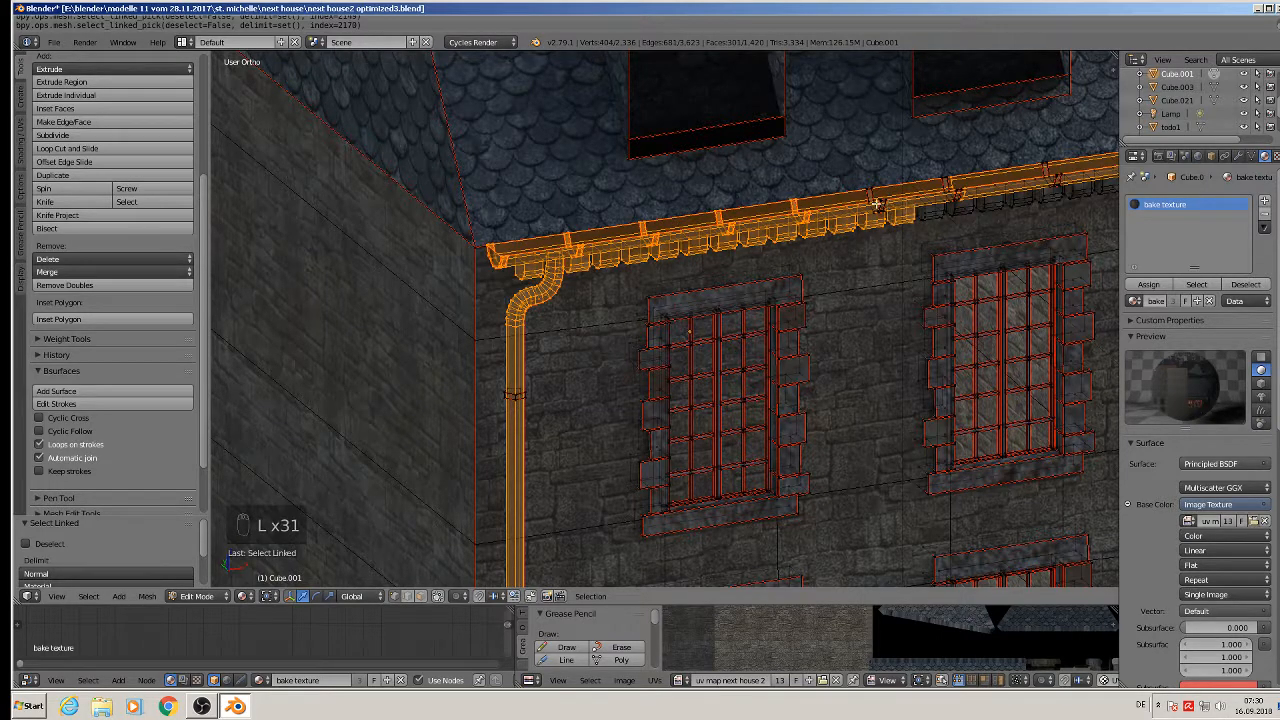
key(l)
key(l)
key(l)
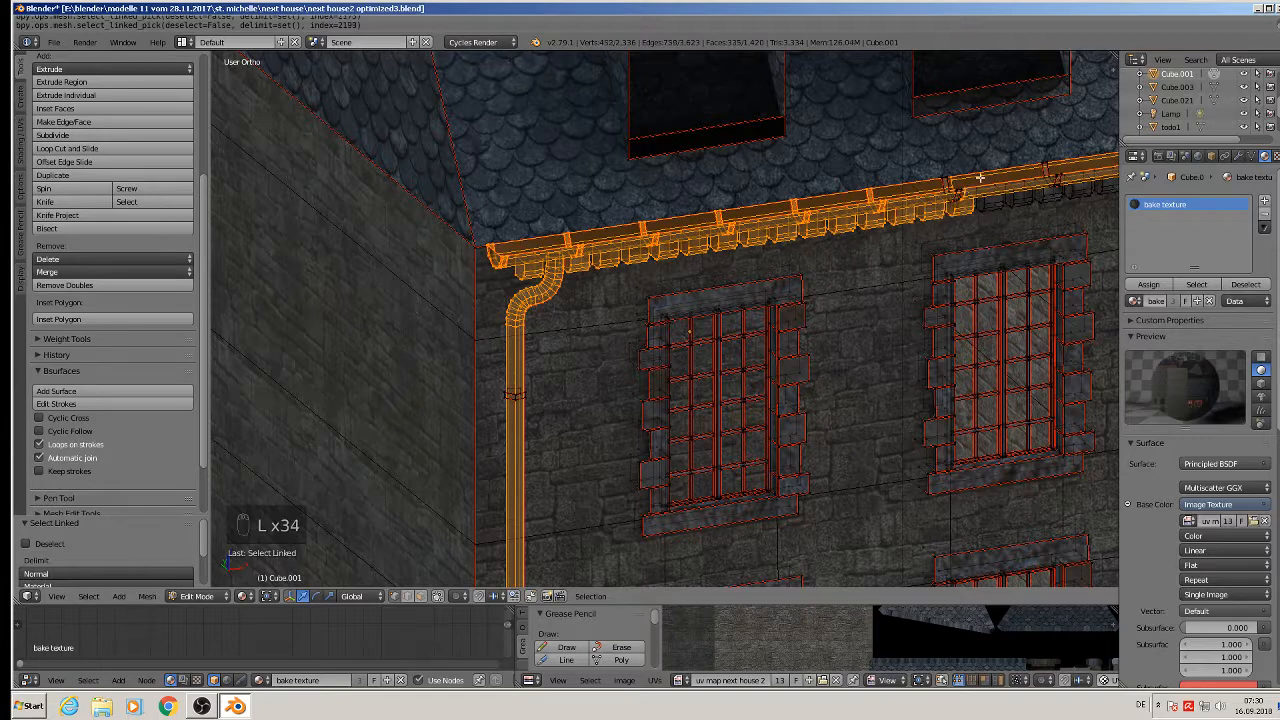
Step: Add the cornice blocks and gutter brackets above the upper right window to the selection
shift+middle_drag(1006, 206, 623, 246)
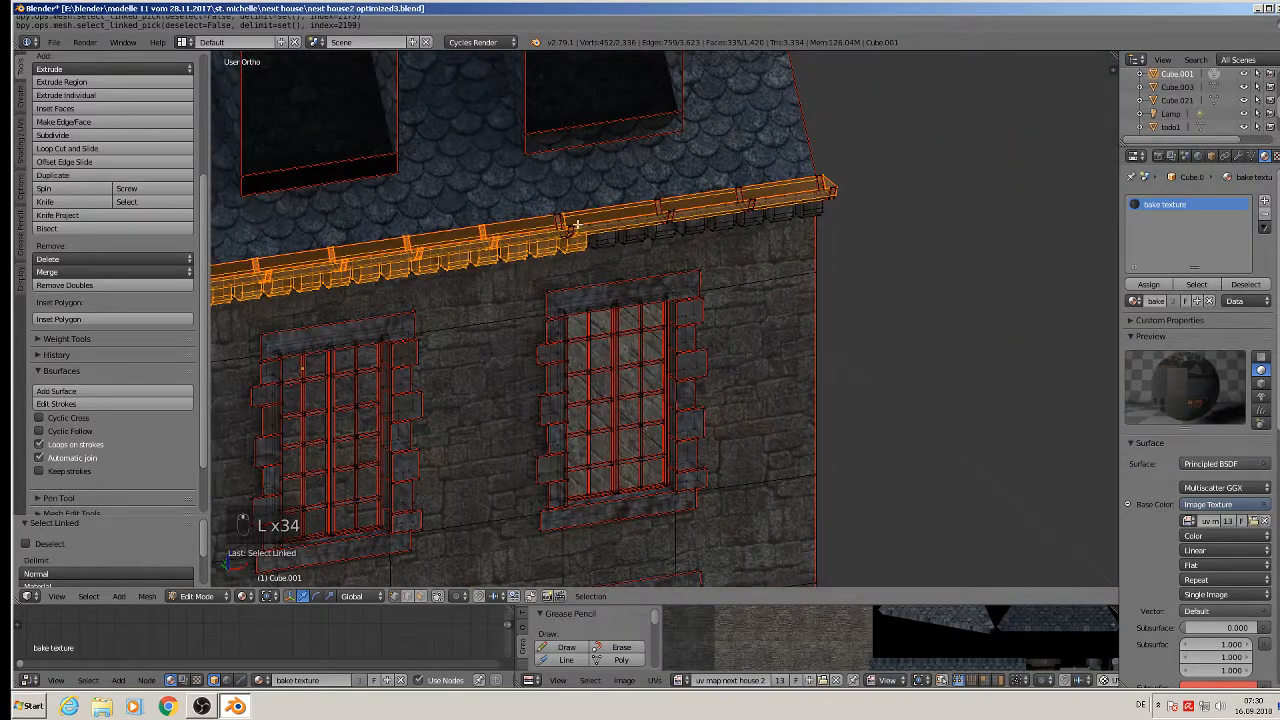
key(l)
key(l)
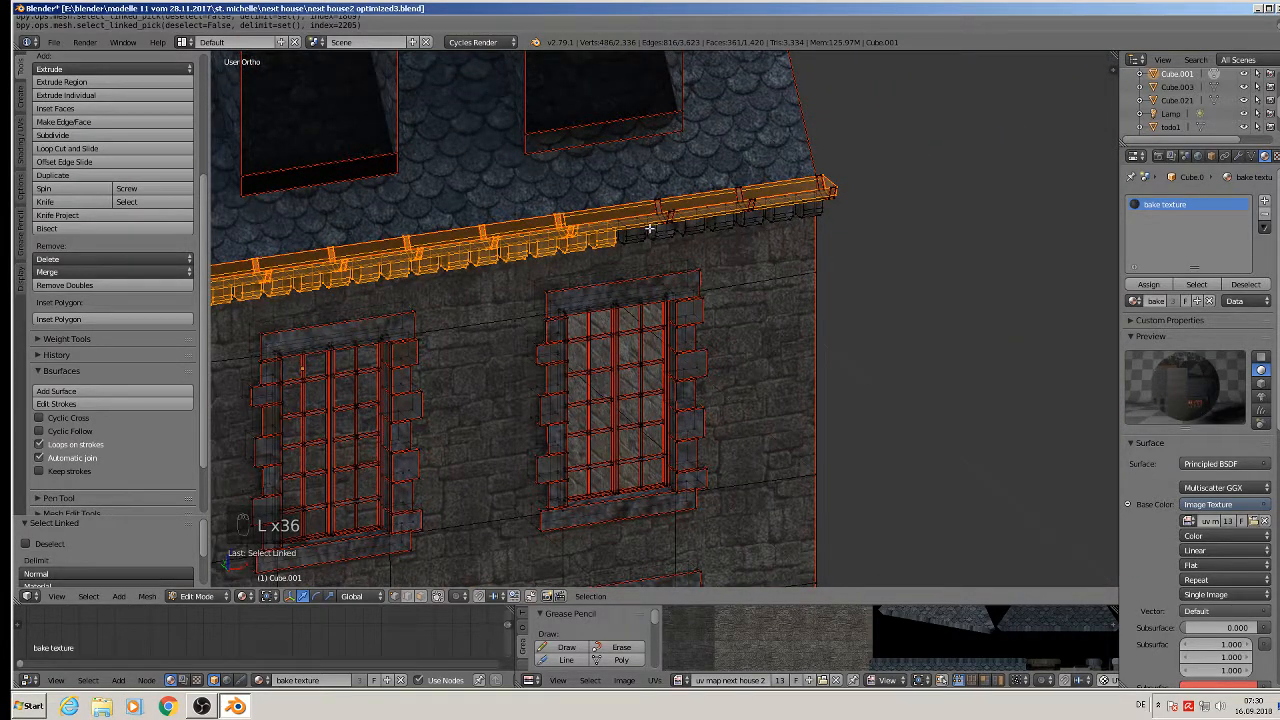
key(l)
key(l)
key(l)
key(l)
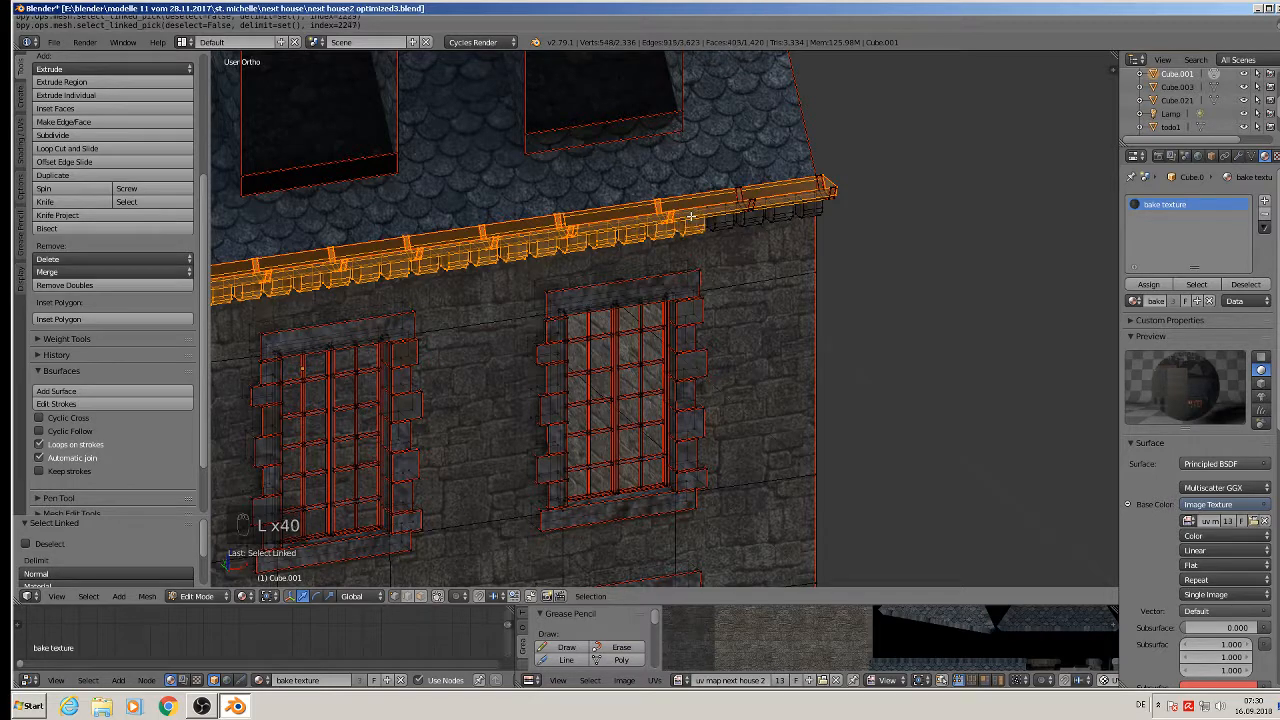
Step: Add the remaining cornice blocks and brackets up to the gutter's right end, and delete the vertices of the selected parts
key(l)
key(l)
key(l)
key(l)
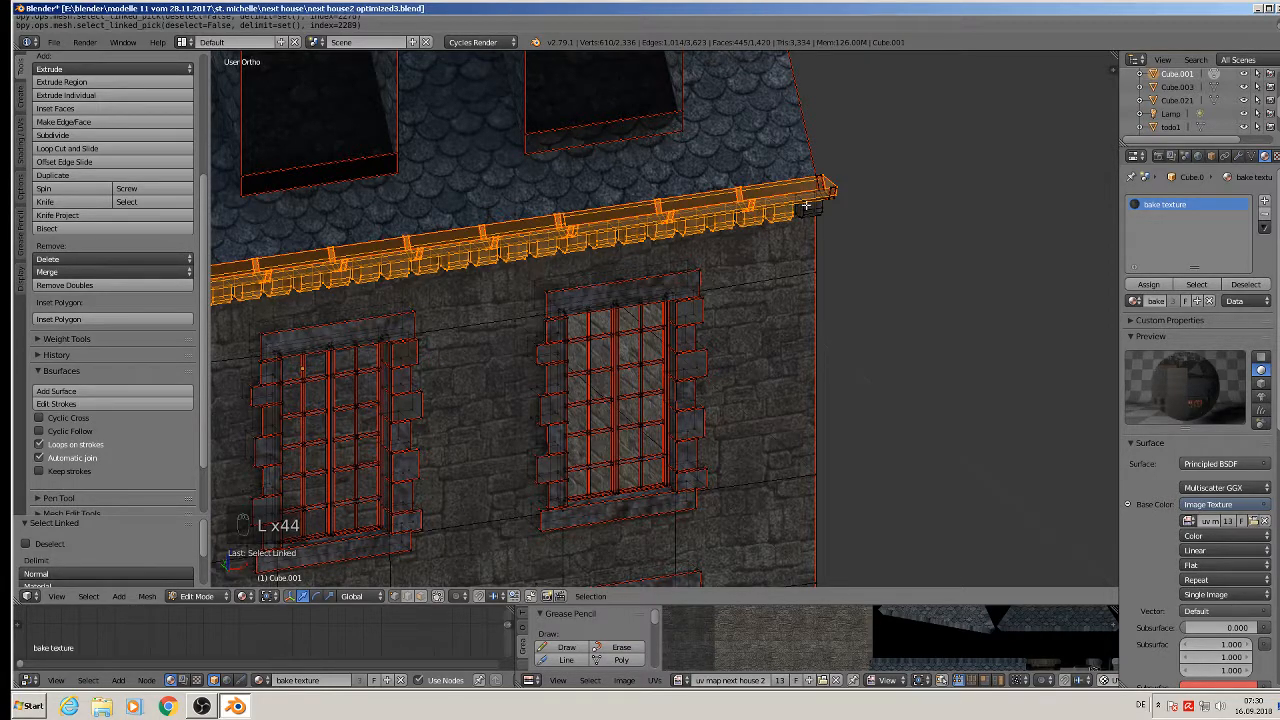
key(l)
key(l)
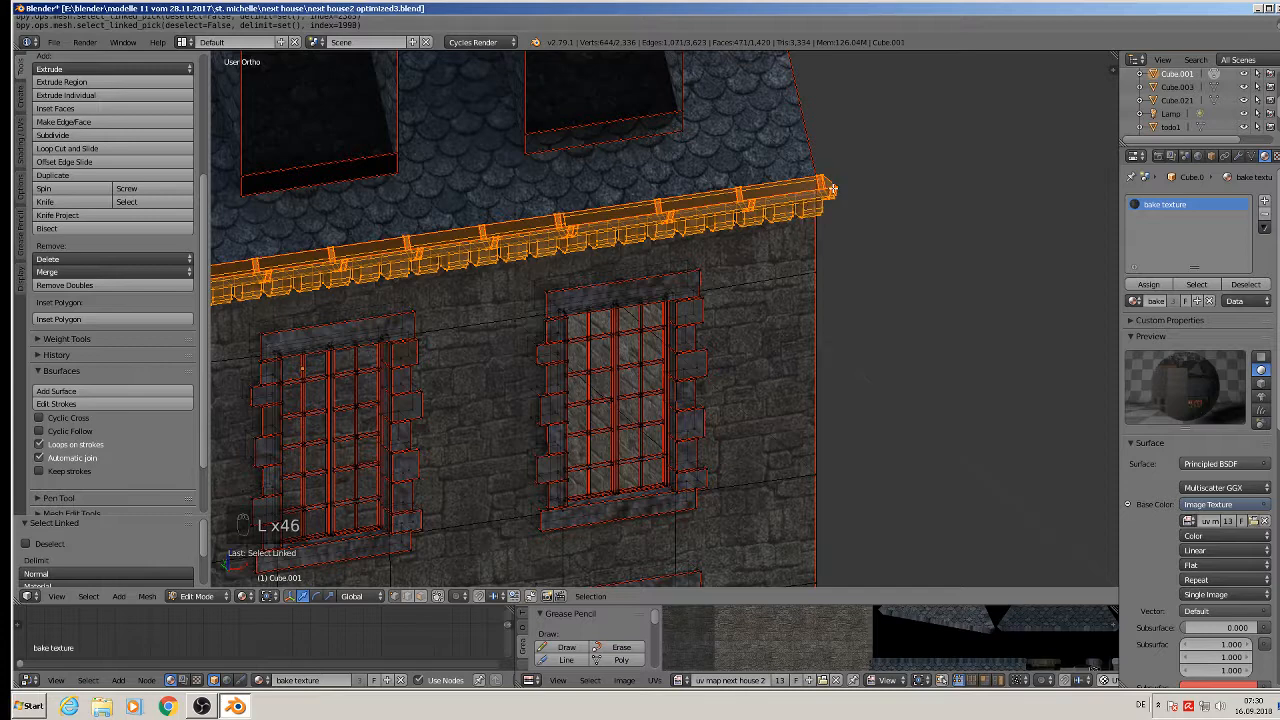
scroll(779, 233, down, 5)
key(x)
click(767, 246)
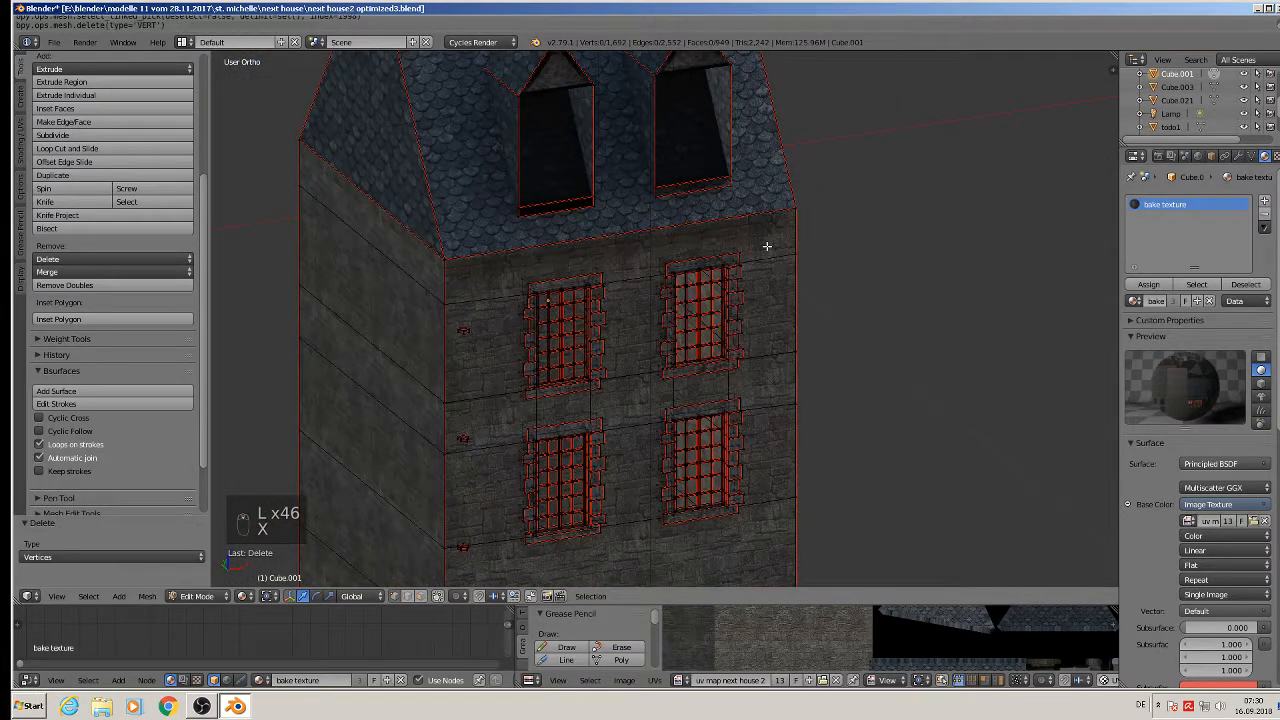
Step: Select the three upper downpipe clamps left on the front wall
scroll(767, 246, down, 4)
scroll(595, 185, up, 8)
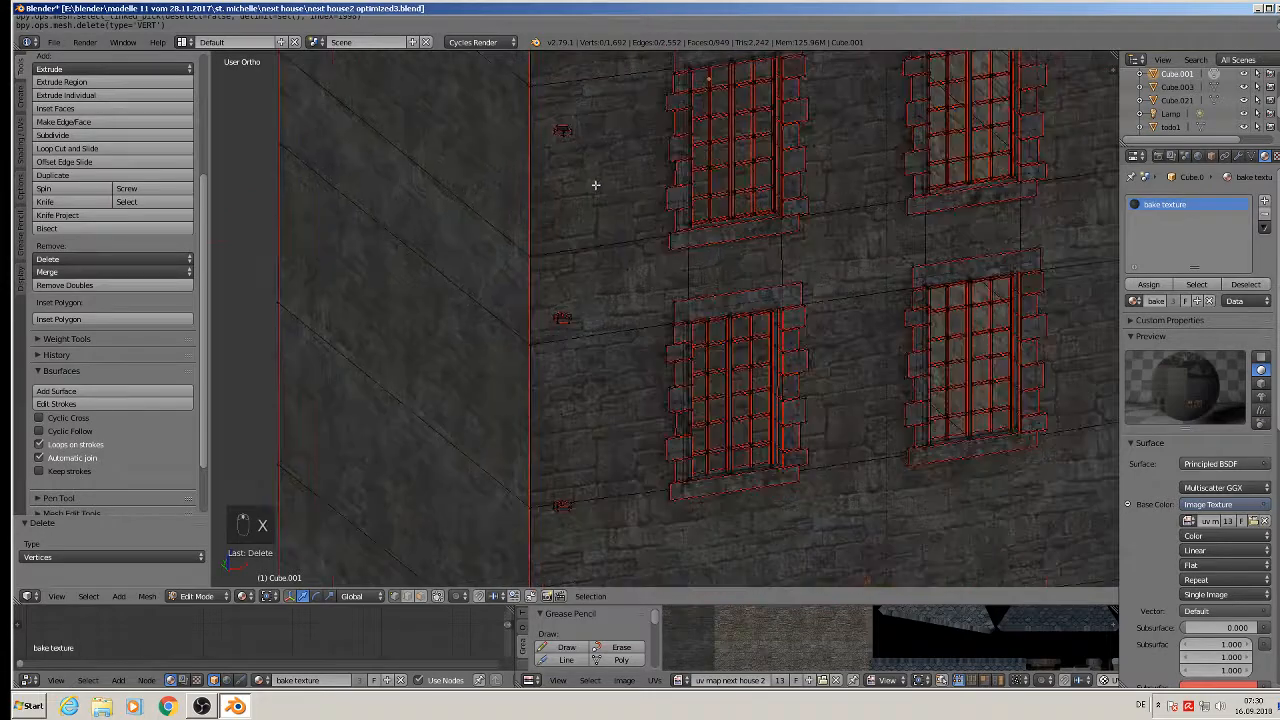
key(l)
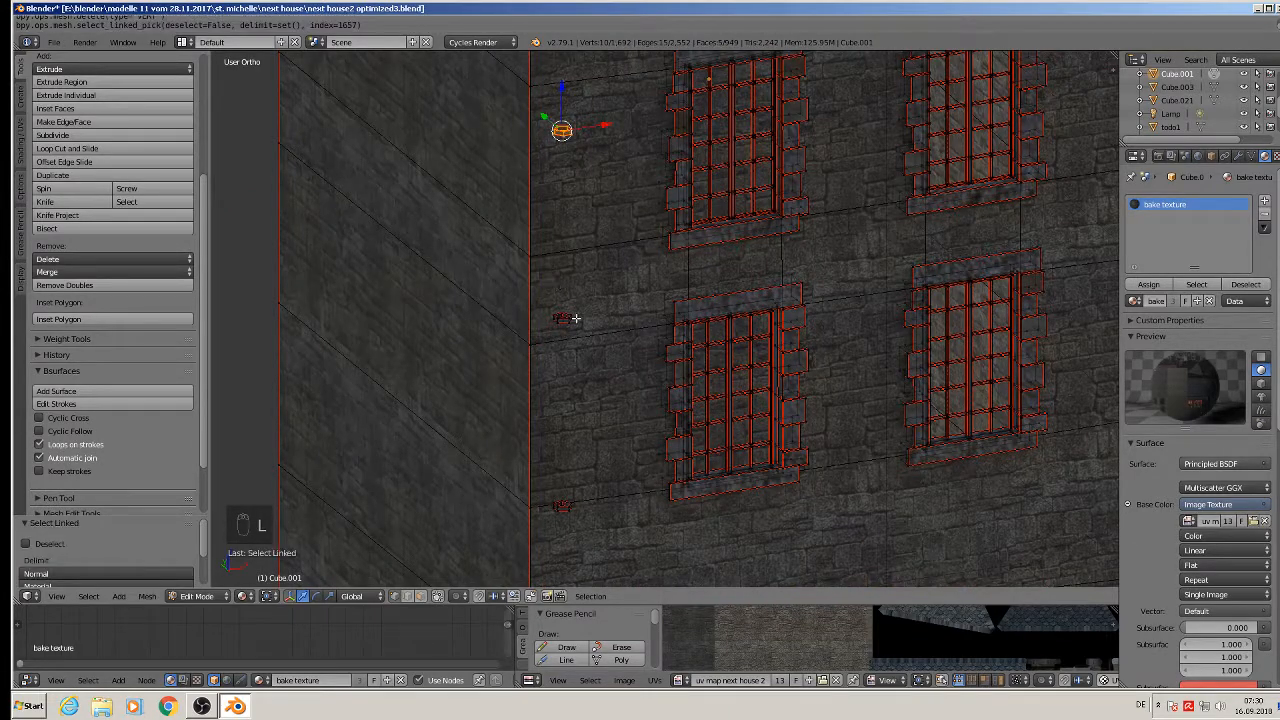
key(l)
key(l)
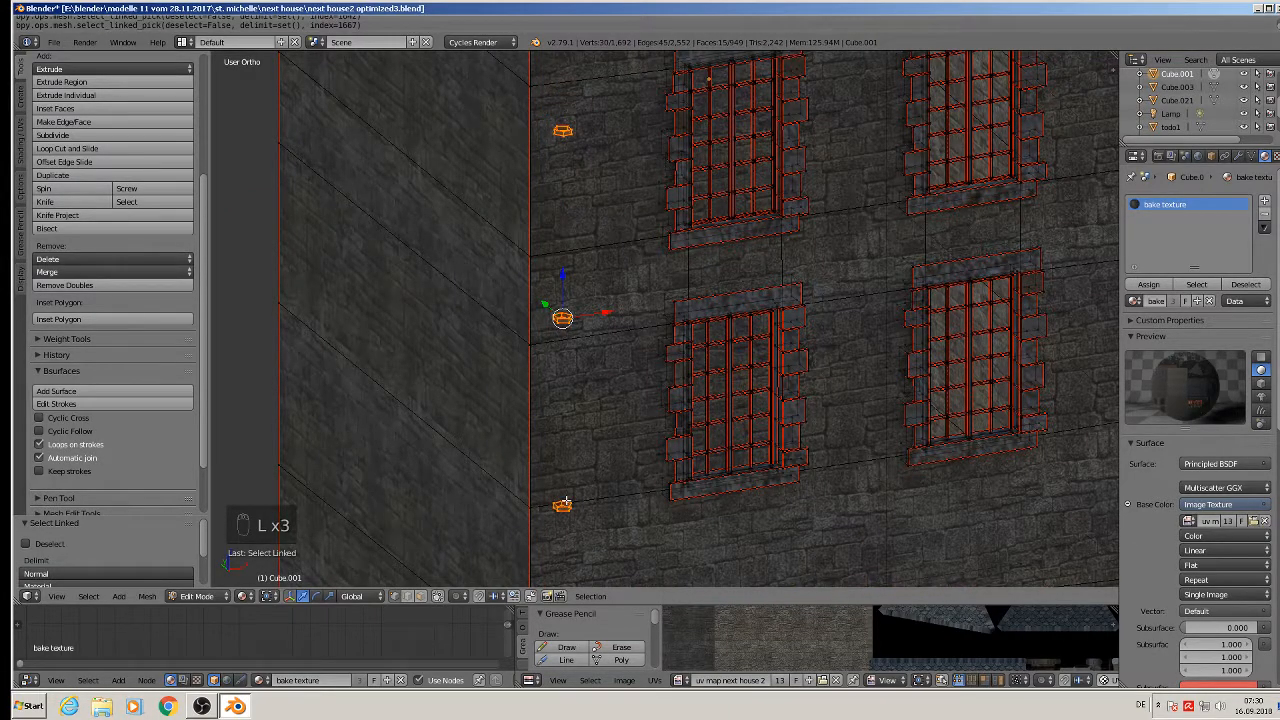
Step: Add the two lowest downpipe clamps beside the shop front to the selection, and delete the faces of all selected clamps
scroll(565, 503, down, 5)
scroll(309, 437, up, 4)
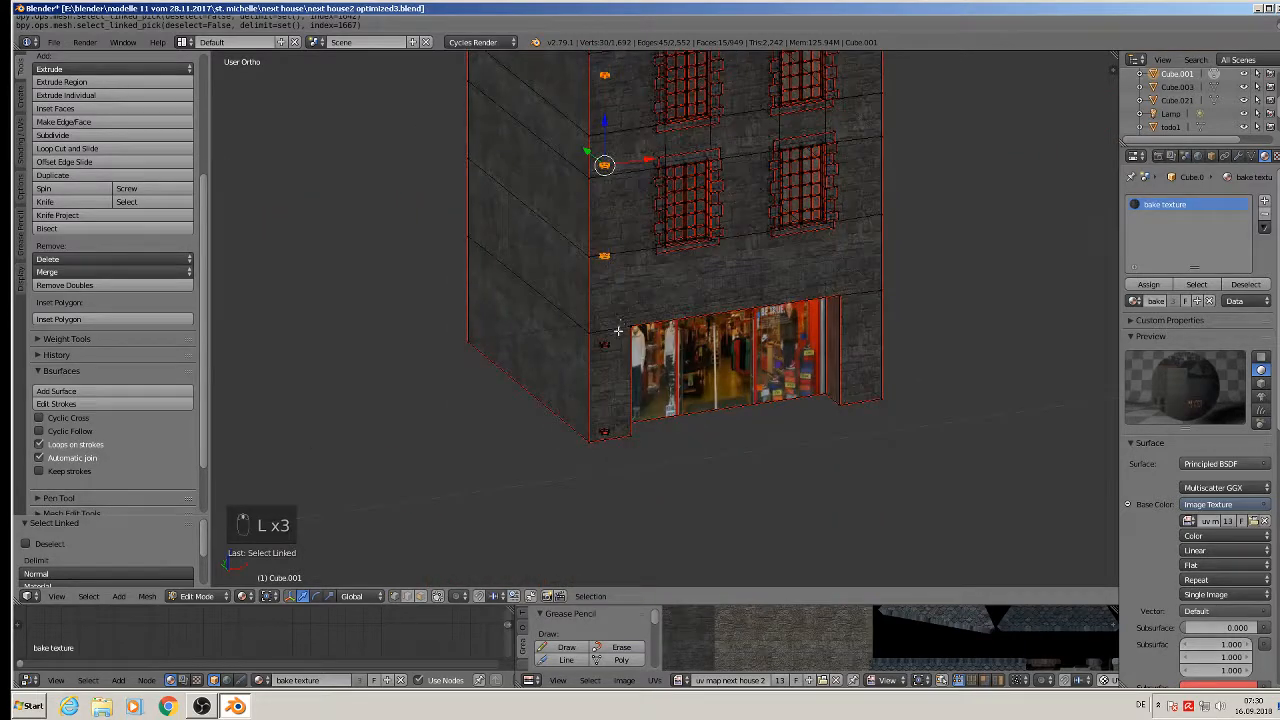
scroll(618, 330, up, 2)
key(l)
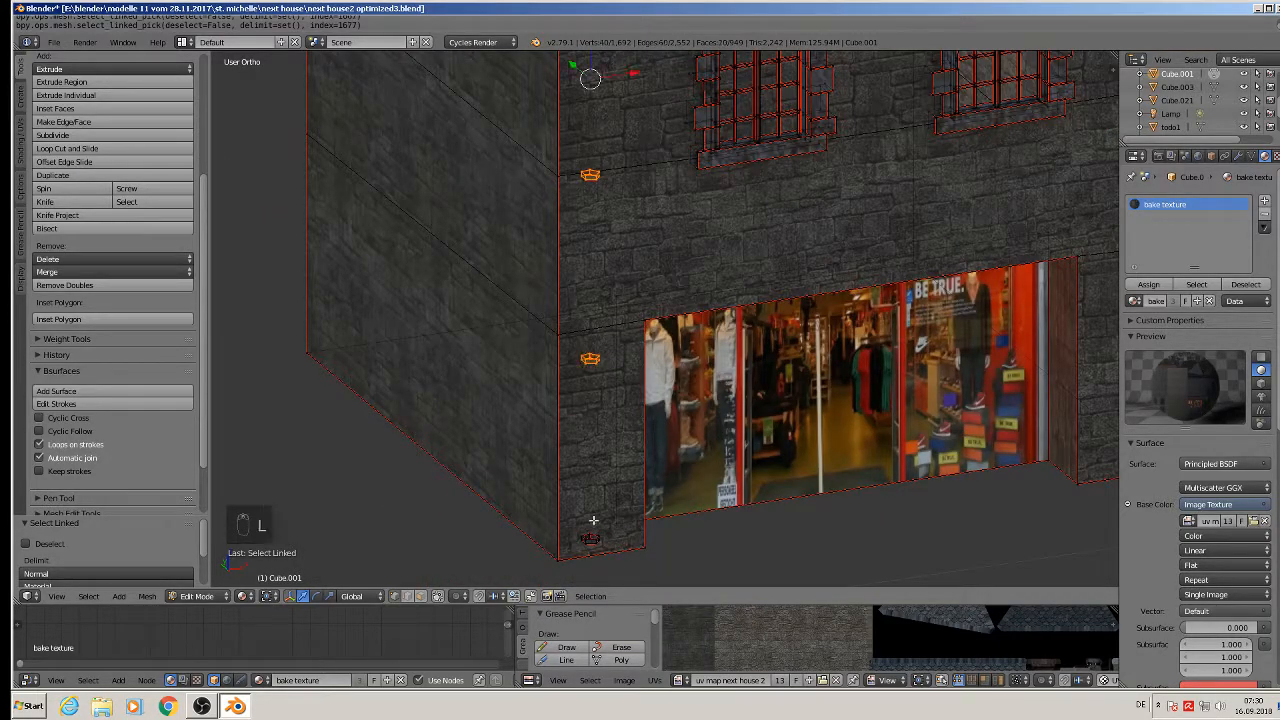
key(l)
key(x)
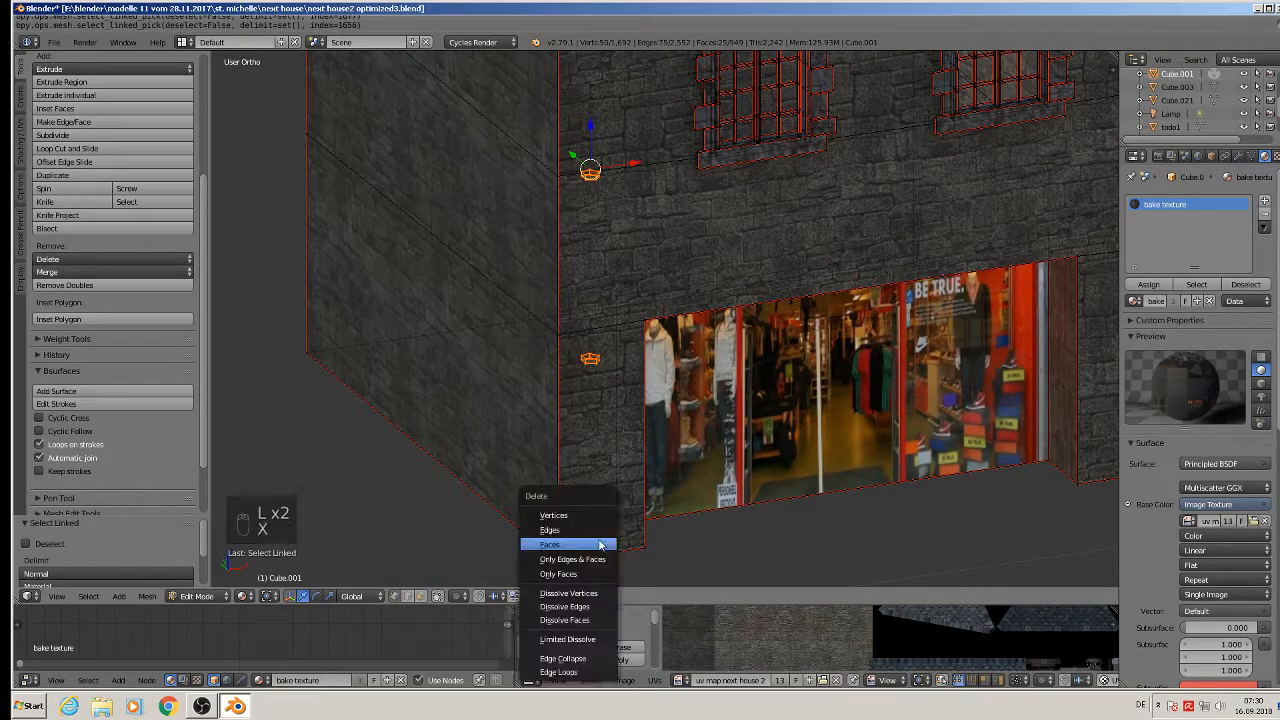
click(597, 540)
Step: Select the lintel, left jamb stones, frame and left glazing bars of the upper left window
shift+middle_drag(697, 199, 606, 63)
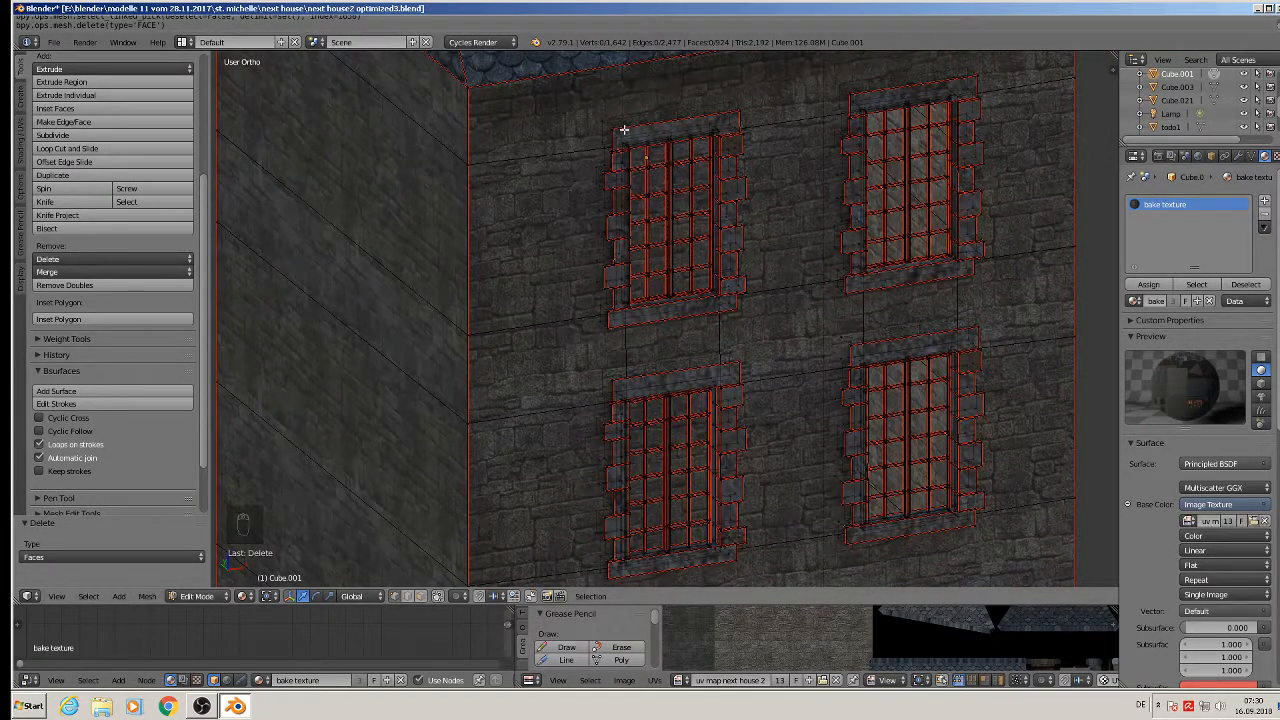
key(l)
key(l)
key(l)
key(l)
key(l)
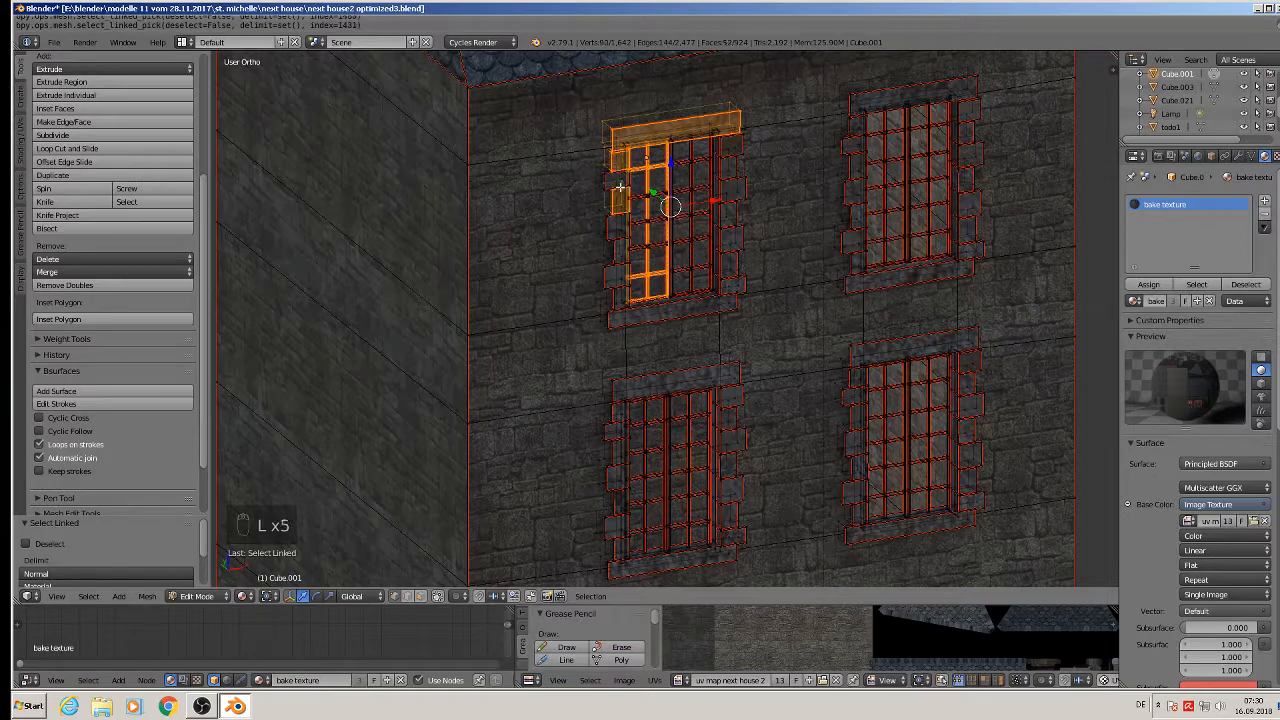
key(l)
key(l)
key(l)
key(l)
key(l)
key(l)
key(l)
key(l)
key(l)
key(l)
key(l)
key(l)
key(l)
key(l)
key(l)
key(l)
key(l)
key(l)
key(l)
key(l)
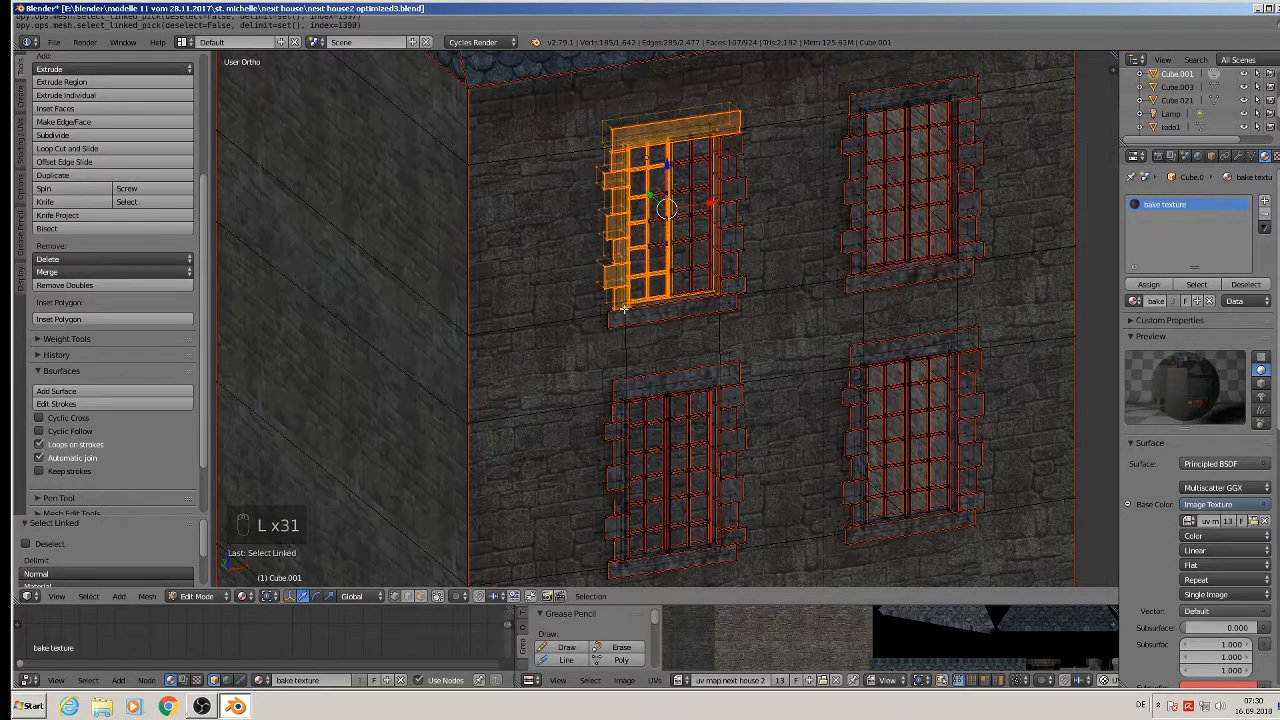
Step: Try to add the parts at the lower left corner of the upper left window to the selection
key(l)
key(l)
key(l)
key(l)
key(l)
key(l)
key(l)
key(l)
key(l)
key(l)
key(l)
key(l)
key(l)
key(l)
key(l)
key(l)
key(l)
key(l)
key(l)
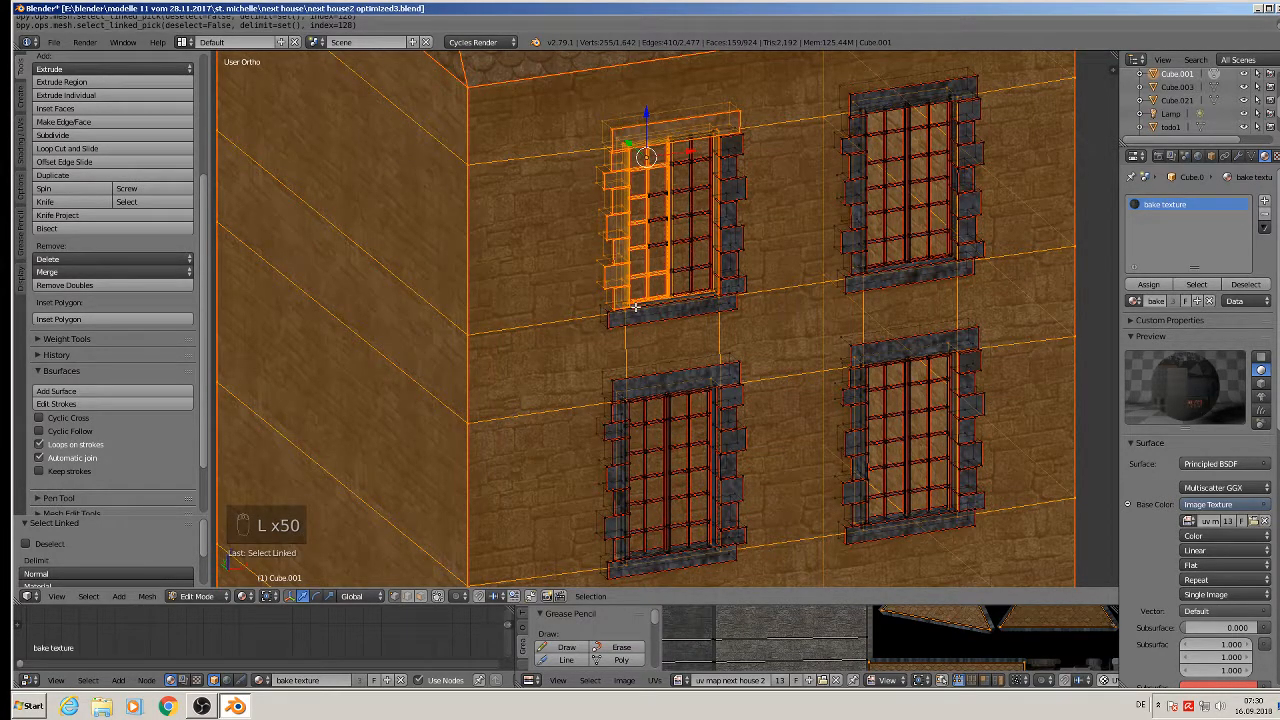
Step: Try to undo the accidental wall selection, and deselect the entire mesh after re-entering Edit Mode
key(ctrl+z)
key(ctrl+z)
key(ctrl+z)
key(ctrl+z)
key(ctrl+z)
key(ctrl+z)
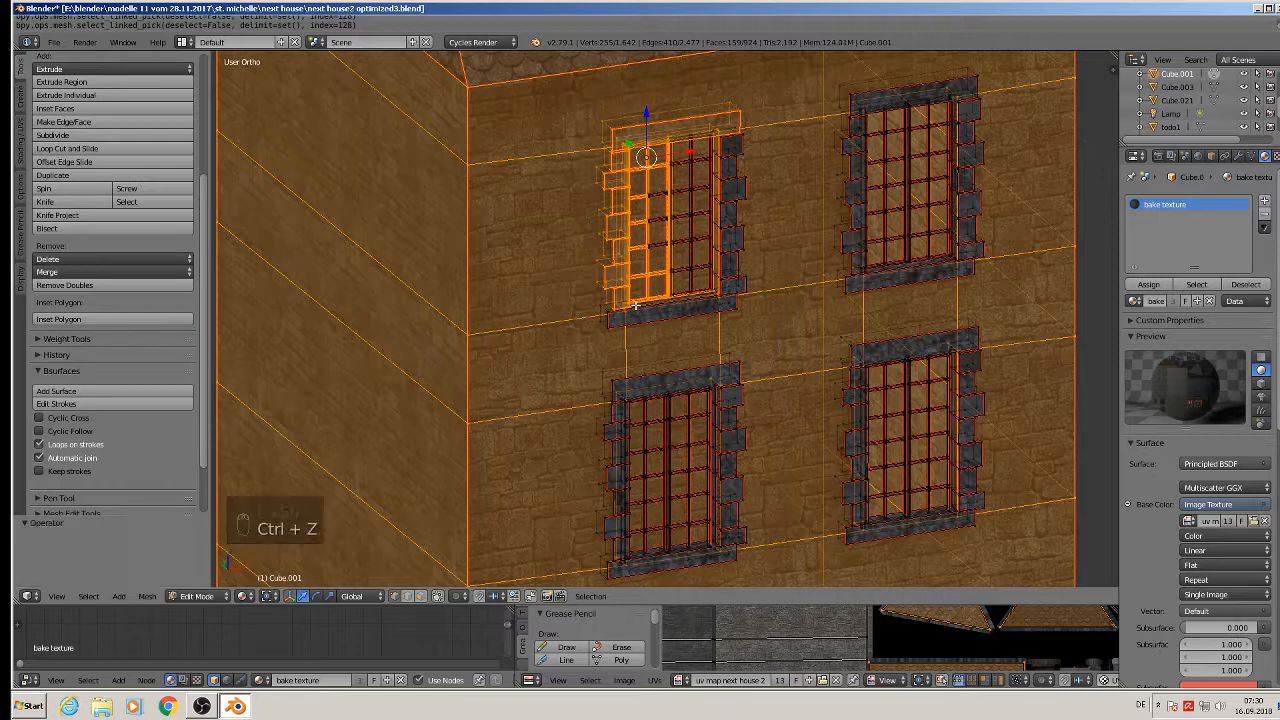
key(ctrl+z)
key(ctrl+z)
key(ctrl+z)
key(ctrl+z)
key(ctrl+z)
key(ctrl+z)
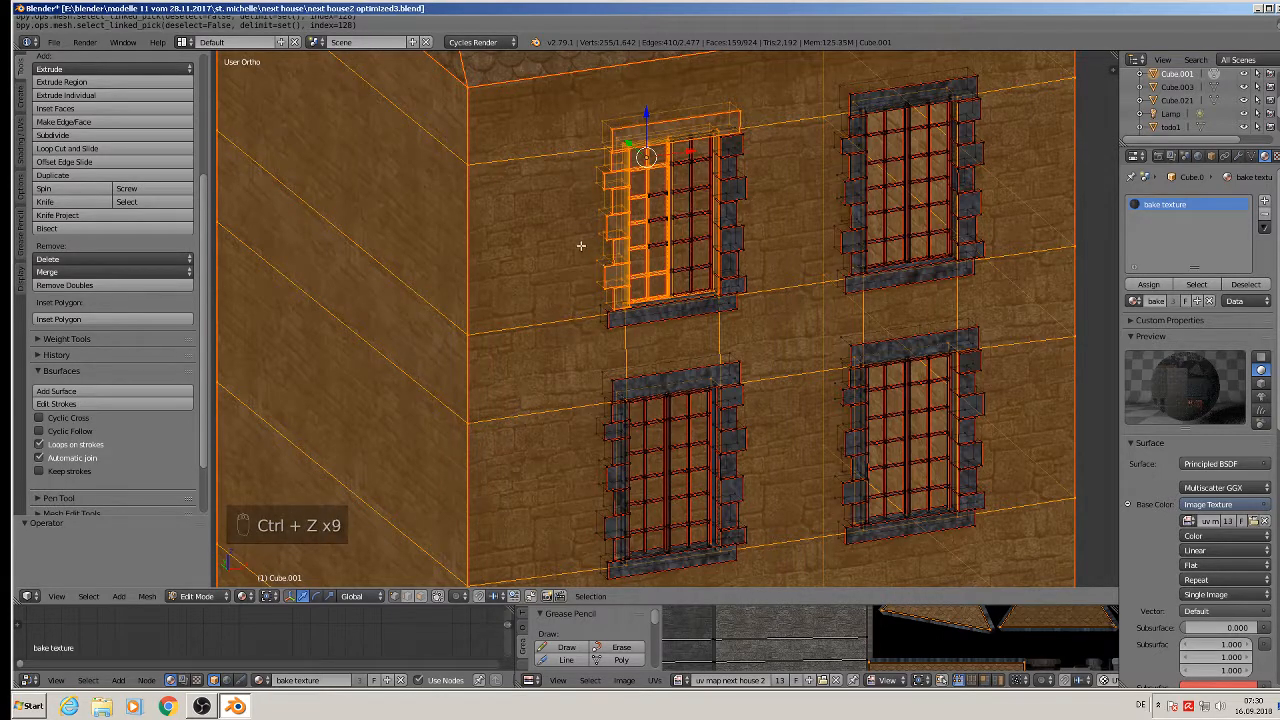
key(ctrl+z)
key(Tab)
key(Tab)
key(a)
key(a)
key(a)
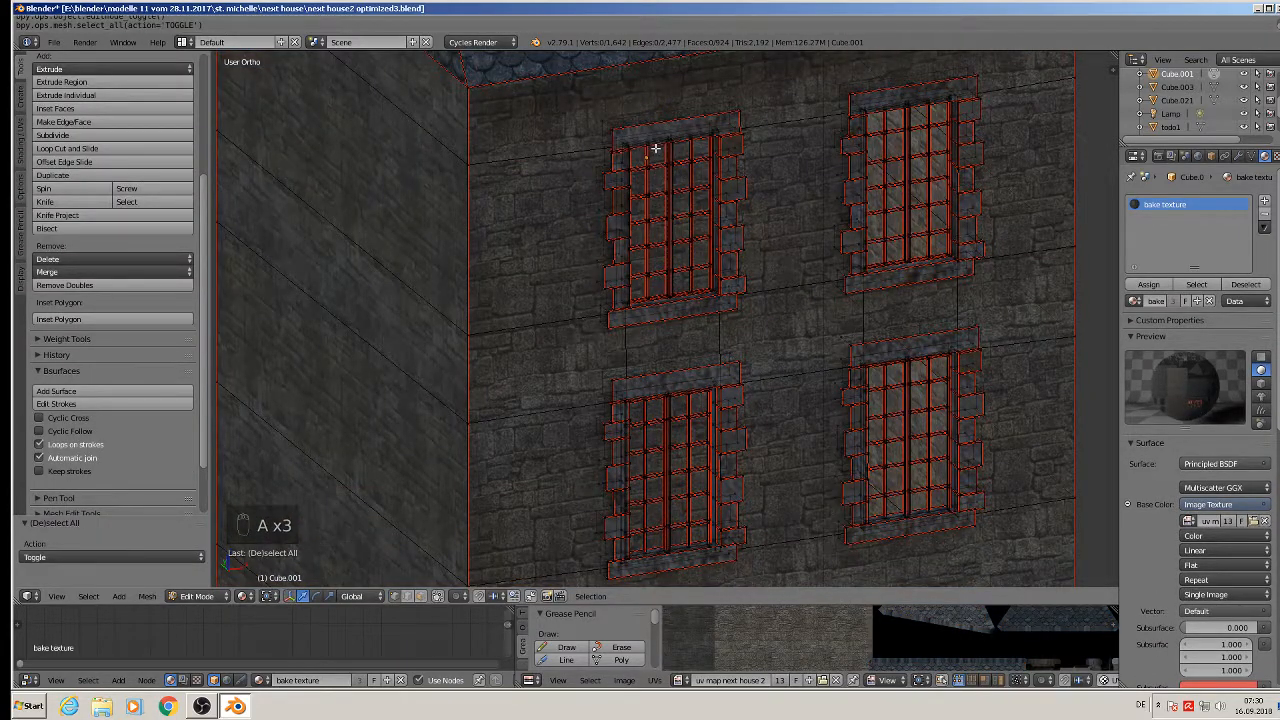
Step: Select the frame, left glazing bars and top left jamb stone of the upper left window, undoing the stray wall pick
key(l)
key(l)
key(l)
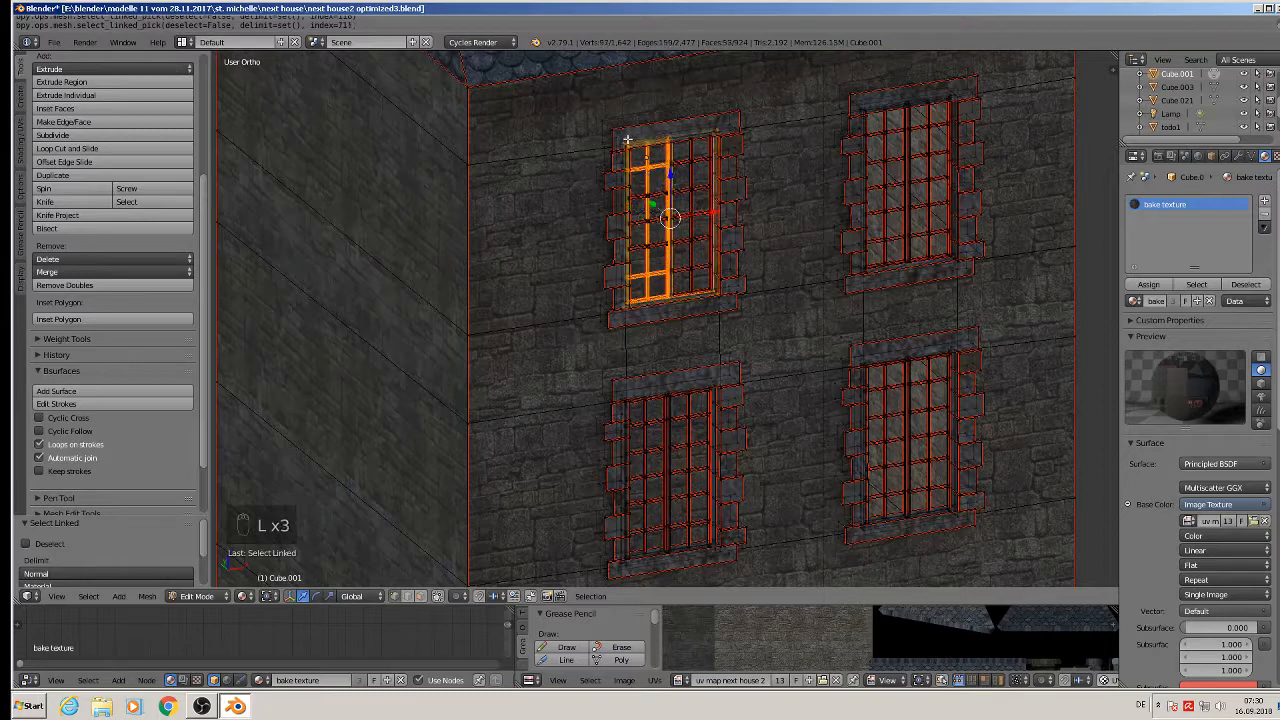
key(l)
key(l)
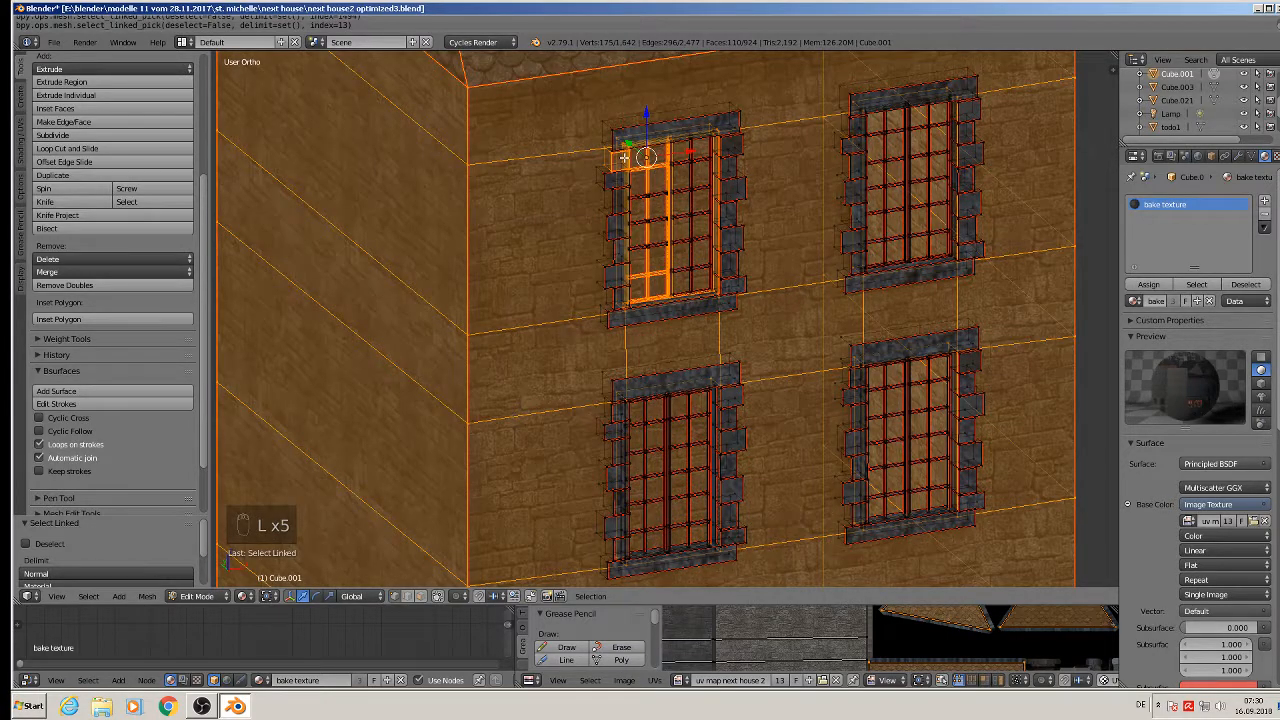
key(ctrl+z)
Step: Add the lintel, the remaining left jamb stones and the sill of the upper left window to the selection
scroll(618, 129, up, 2)
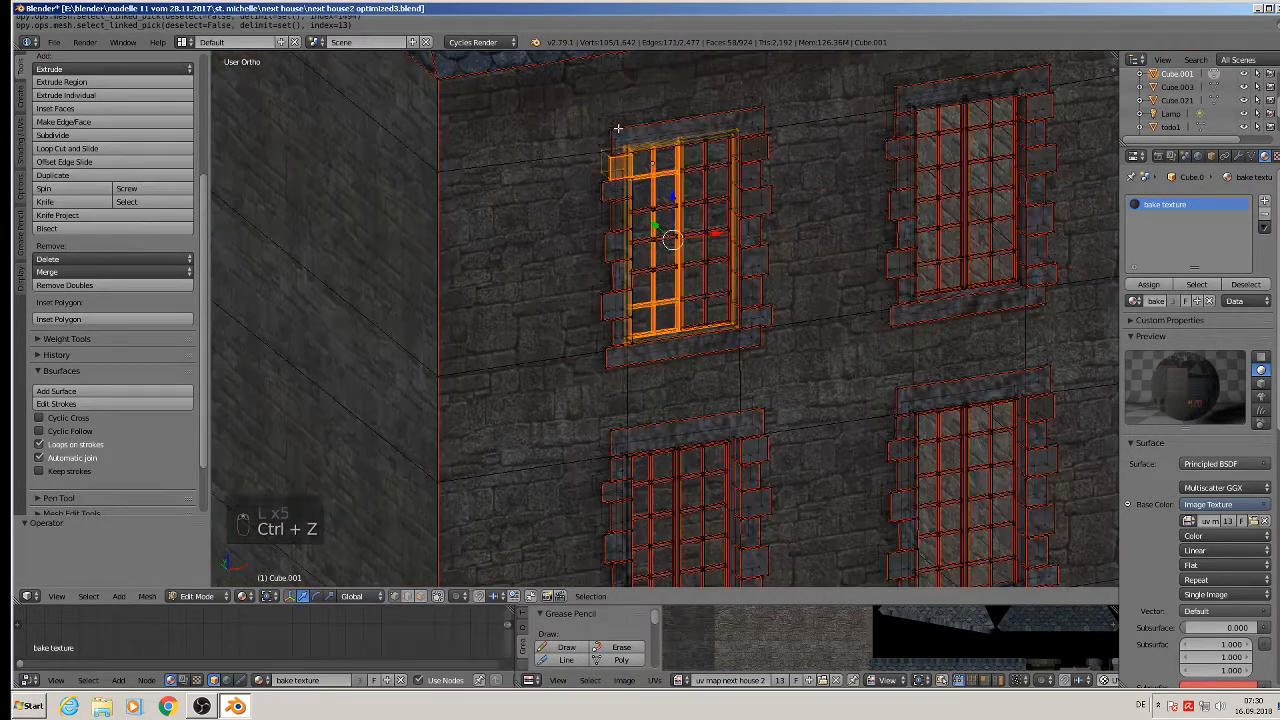
key(l)
key(l)
key(l)
key(l)
key(l)
key(l)
key(l)
key(l)
key(l)
key(l)
key(l)
key(l)
key(l)
key(l)
key(l)
key(l)
key(l)
key(l)
key(l)
key(l)
key(l)
key(l)
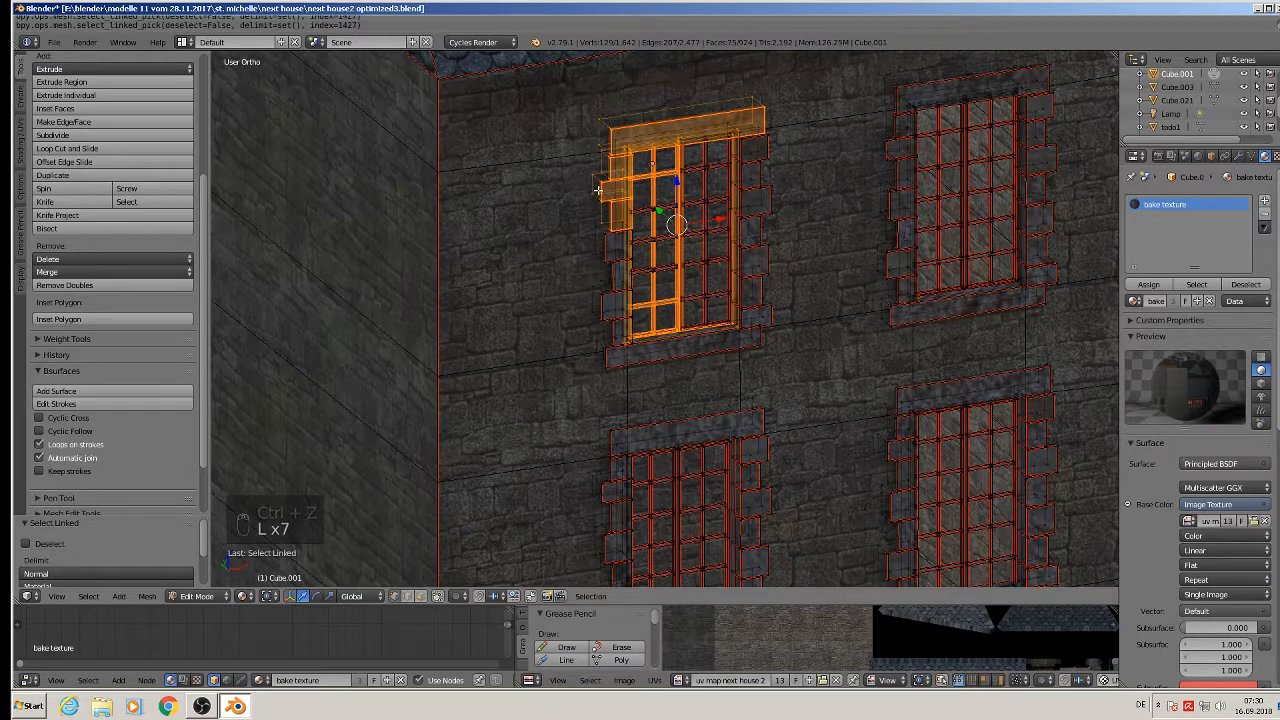
key(l)
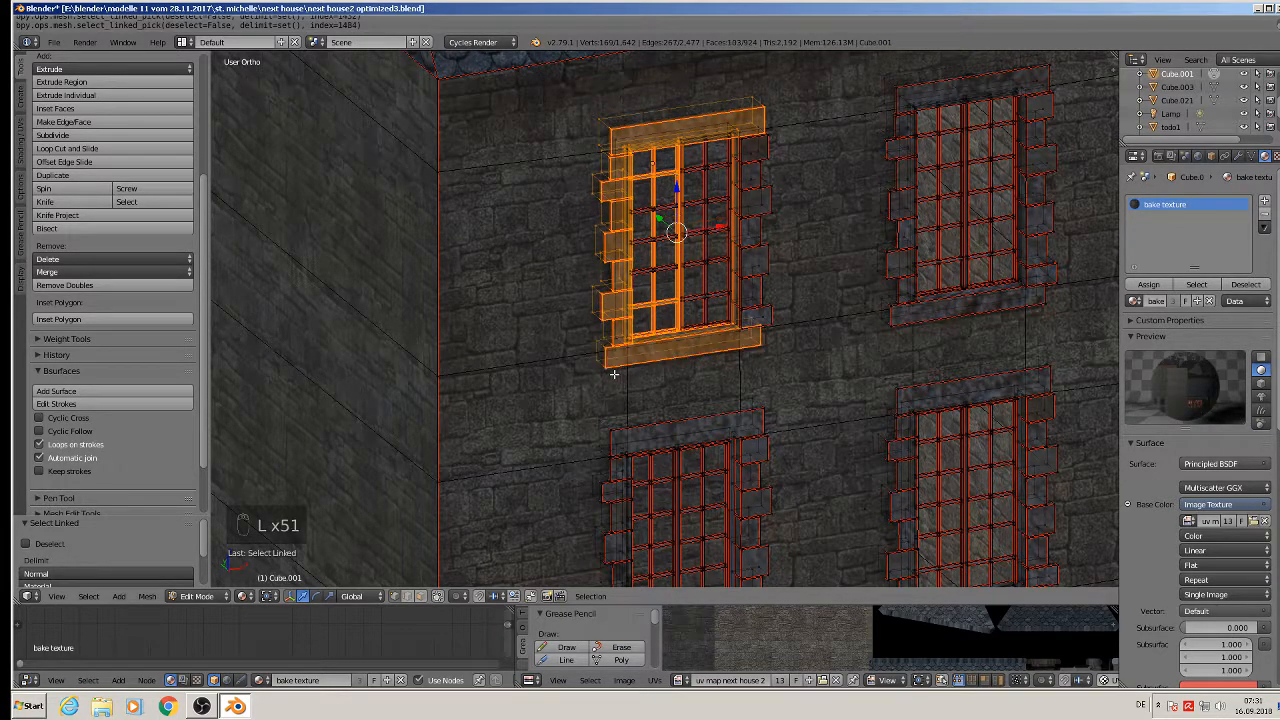
Step: Add the lower and middle stones of the upper left window's right jamb to the selection
key(l)
key(l)
key(l)
key(l)
key(l)
key(l)
key(l)
key(l)
key(l)
key(l)
key(l)
key(l)
key(l)
key(l)
key(l)
key(l)
key(l)
key(l)
key(l)
key(l)
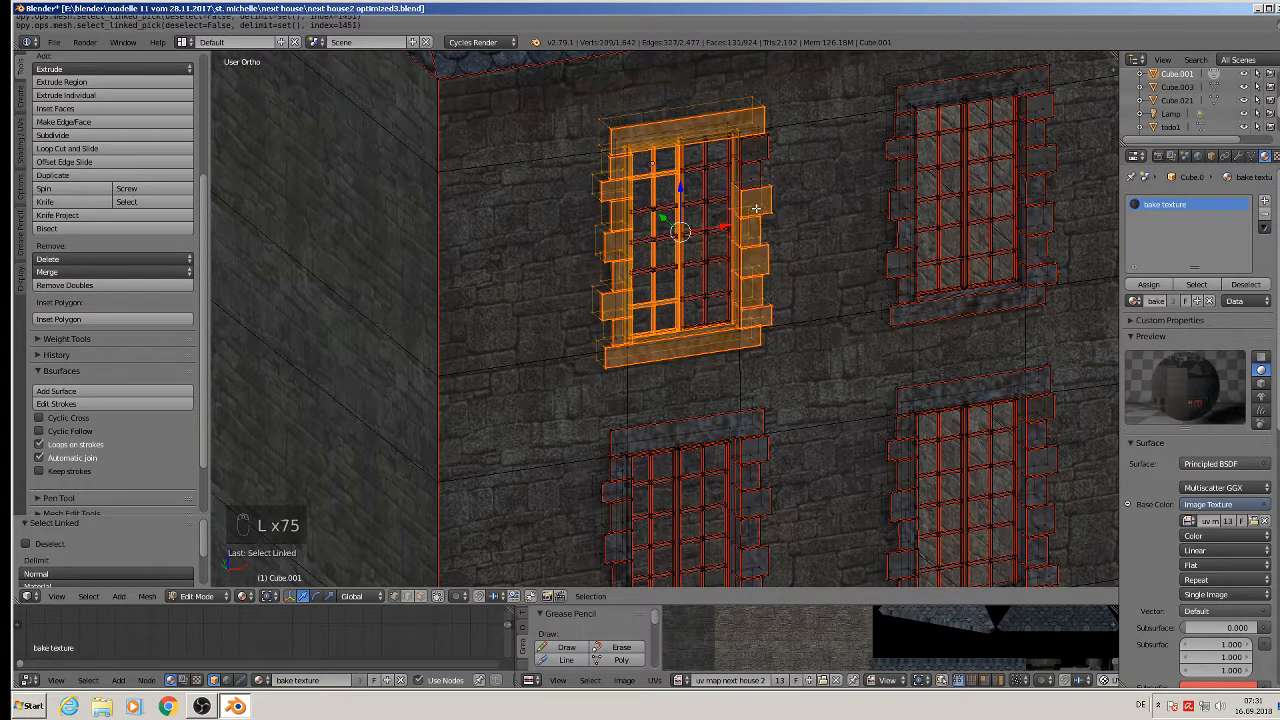
Step: Add the uppermost right jamb stones and the remaining glazing bars of the upper left window to the selection
key(l)
key(l)
key(l)
key(l)
key(l)
key(l)
key(l)
key(l)
key(l)
key(l)
key(l)
key(l)
key(l)
key(l)
key(l)
key(l)
key(l)
key(l)
key(l)
key(l)
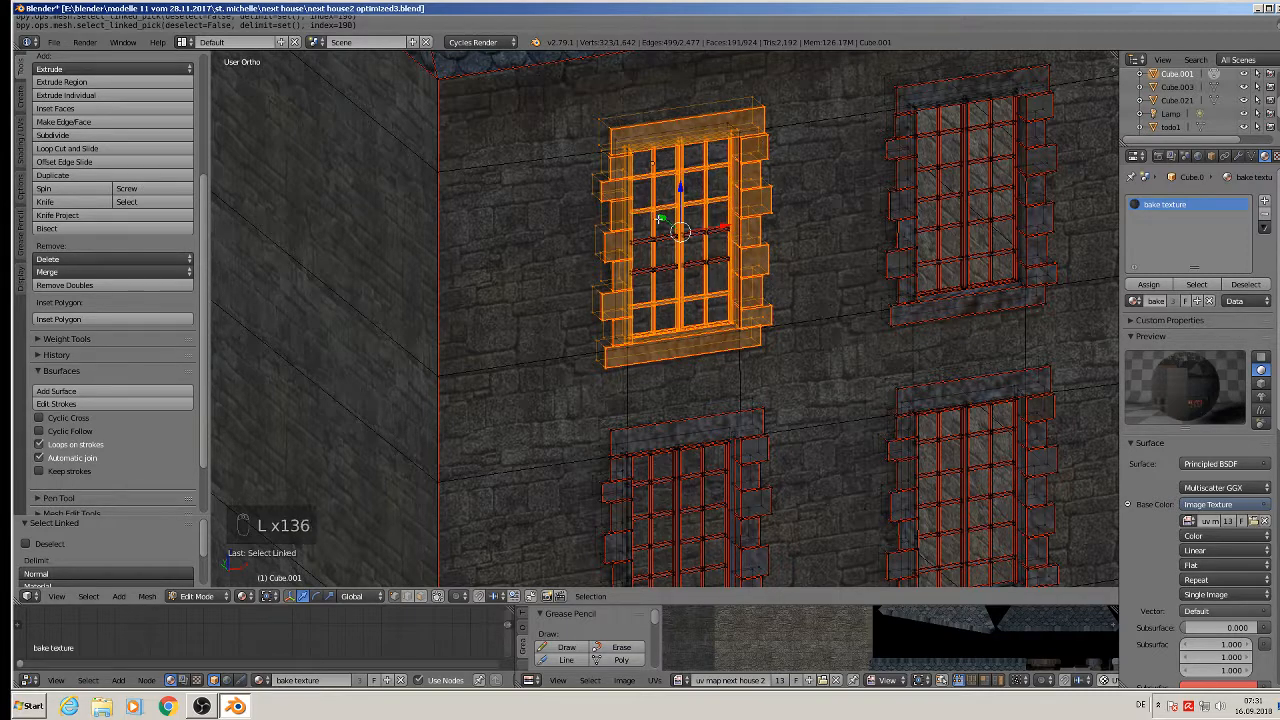
key(l)
key(l)
key(l)
key(l)
key(l)
key(l)
key(l)
key(l)
key(l)
key(l)
key(l)
key(l)
key(l)
key(l)
key(l)
key(l)
key(l)
key(l)
key(l)
key(l)
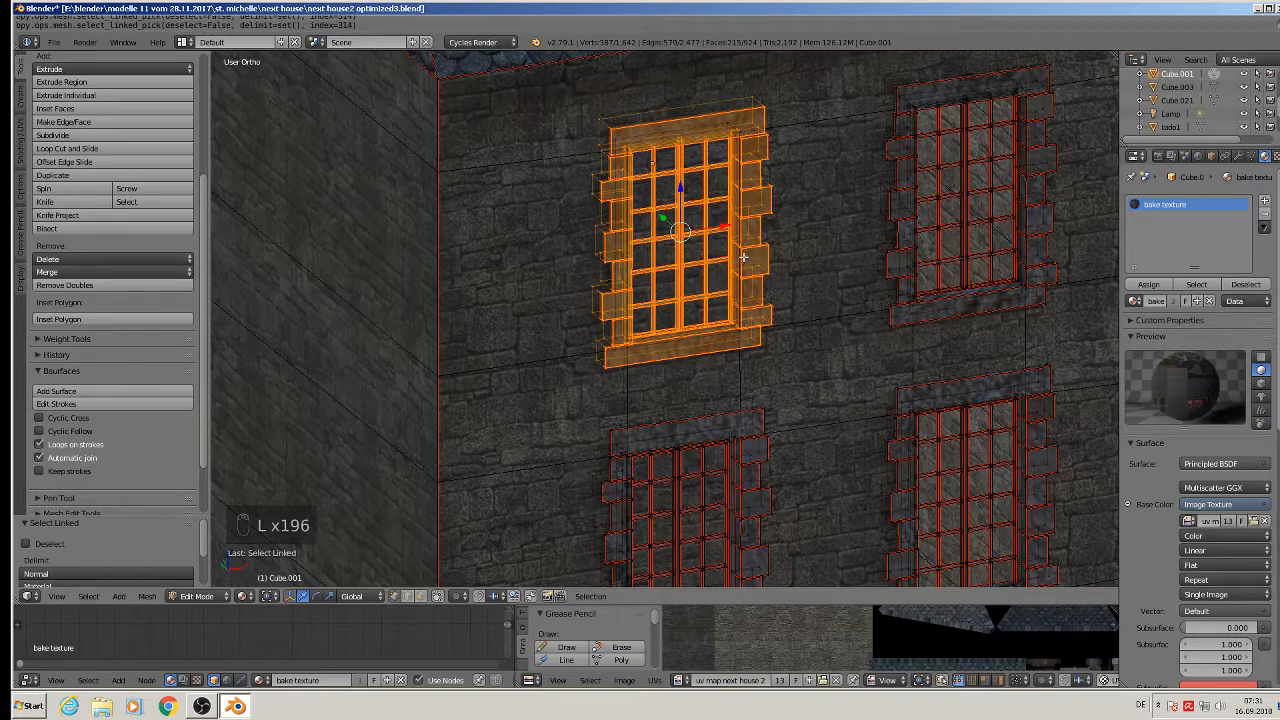
Step: Try to add the last parts around the upper left window's frame and right jamb to the selection
key(l)
key(l)
key(l)
key(l)
key(l)
key(l)
key(l)
key(l)
key(l)
key(l)
key(l)
key(l)
key(l)
key(l)
key(l)
key(l)
key(l)
key(l)
key(l)
key(l)
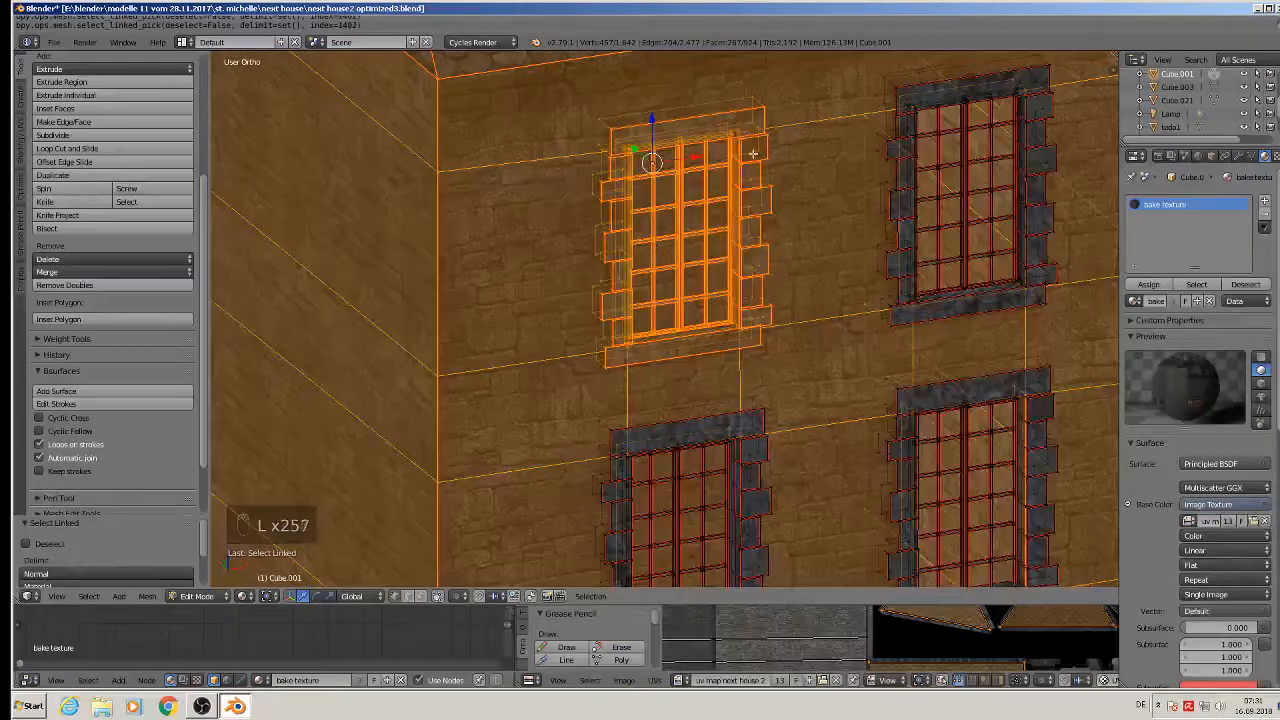
Step: Try to undo the stray wall pick made while selecting the upper left window's parts
key(ctrl+z)
key(ctrl+z)
key(ctrl+z)
key(ctrl+z)
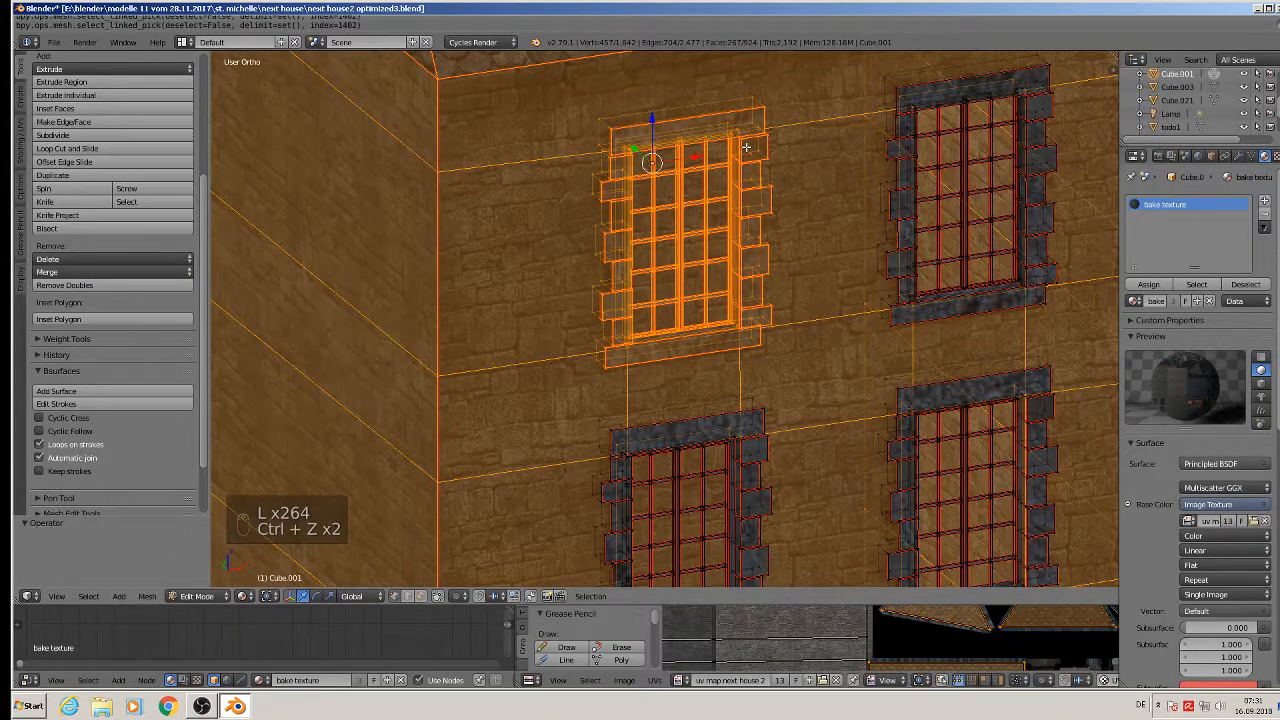
key(ctrl+z)
key(ctrl+z)
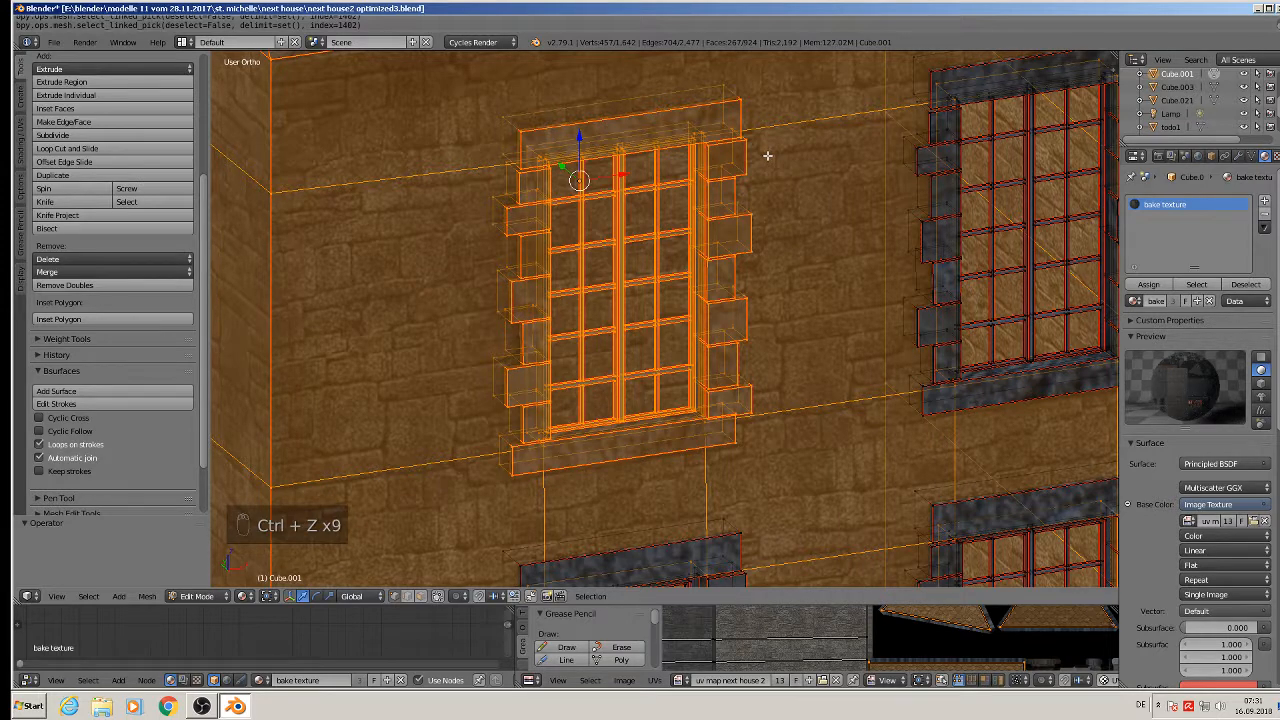
key(ctrl+z)
key(ctrl+z)
key(ctrl+z)
key(ctrl+z)
key(ctrl+z)
key(ctrl+z)
key(ctrl+z)
key(ctrl+z)
key(ctrl+z)
key(ctrl+z)
key(ctrl+z)
key(ctrl+z)
key(ctrl+z)
key(ctrl+z)
key(ctrl+z)
key(ctrl+z)
key(ctrl+z)
key(ctrl+z)
key(ctrl+z)
key(ctrl+z)
key(ctrl+z)
key(ctrl+z)
key(ctrl+z)
key(ctrl+z)
Step: Deselect the entire mesh, box-select the jamb stones and glazing bars across the upper left window's middle, and delete their vertices
key(a)
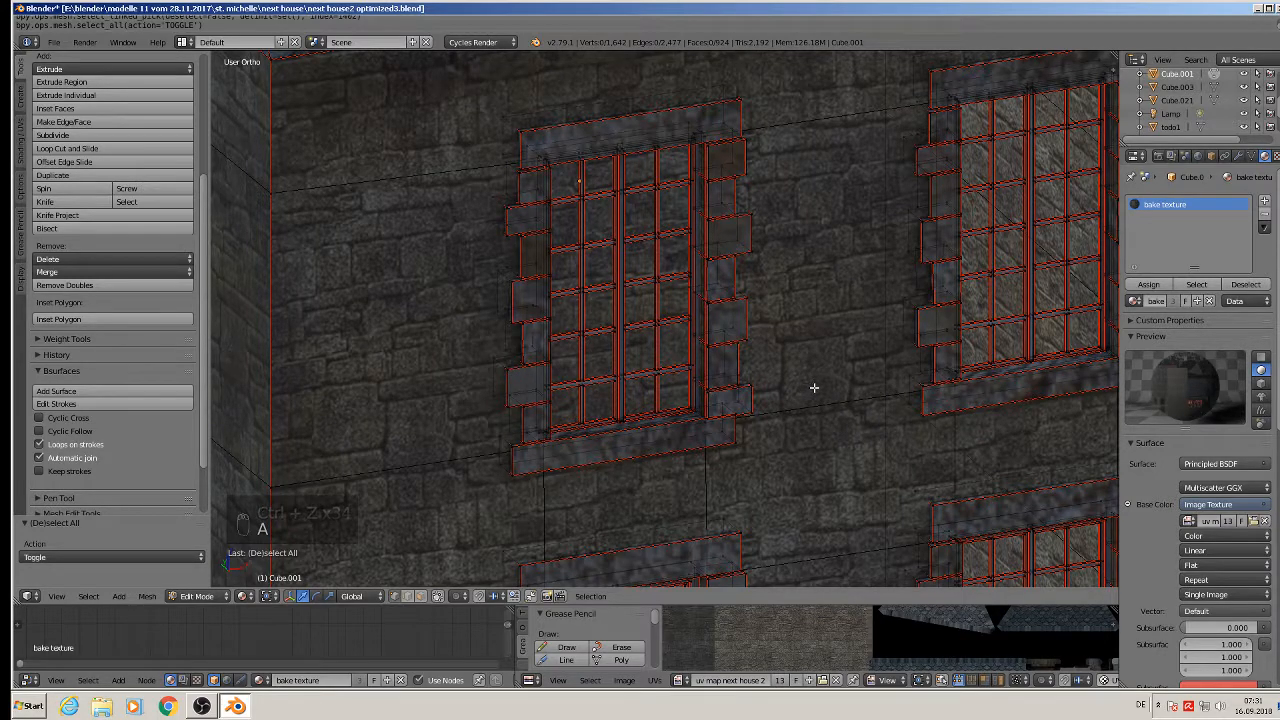
key(b)
drag(808, 398, 398, 202)
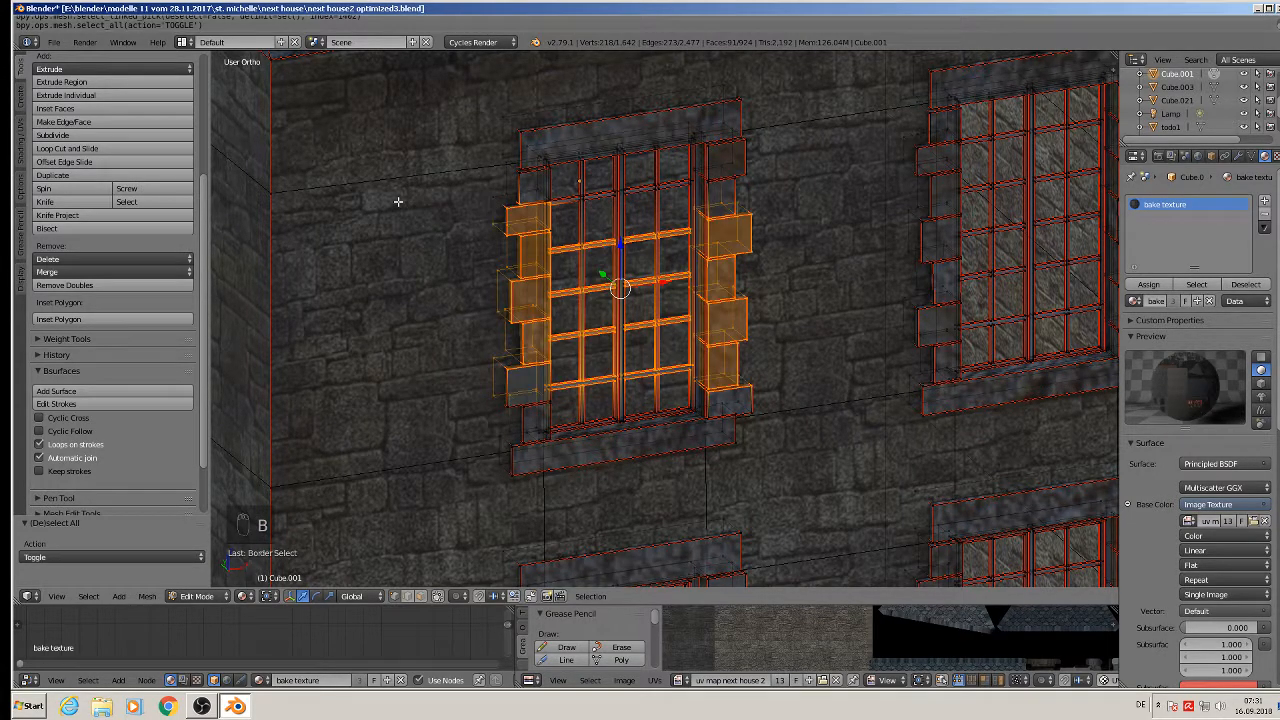
key(x)
click(400, 168)
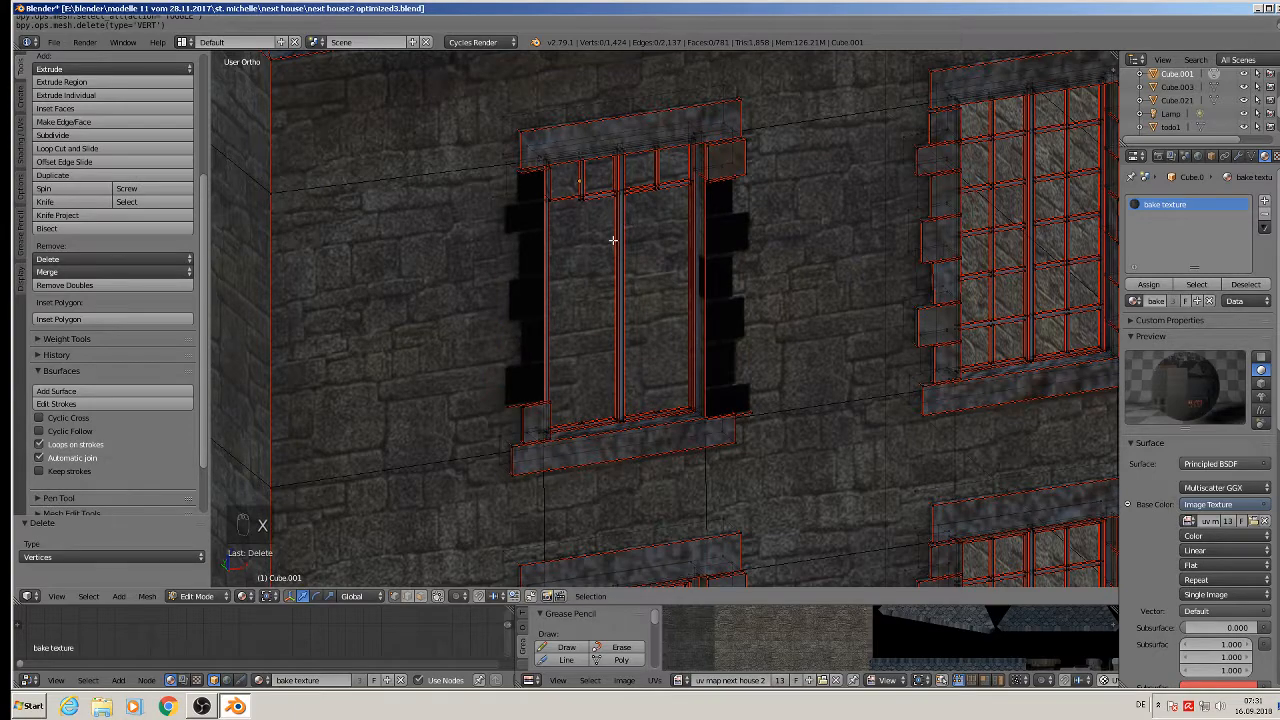
Step: Select the upper left window's lintel, remaining jamb stones, frame, glazing bars and sill, and delete their vertices
middle_drag(611, 240, 553, 201)
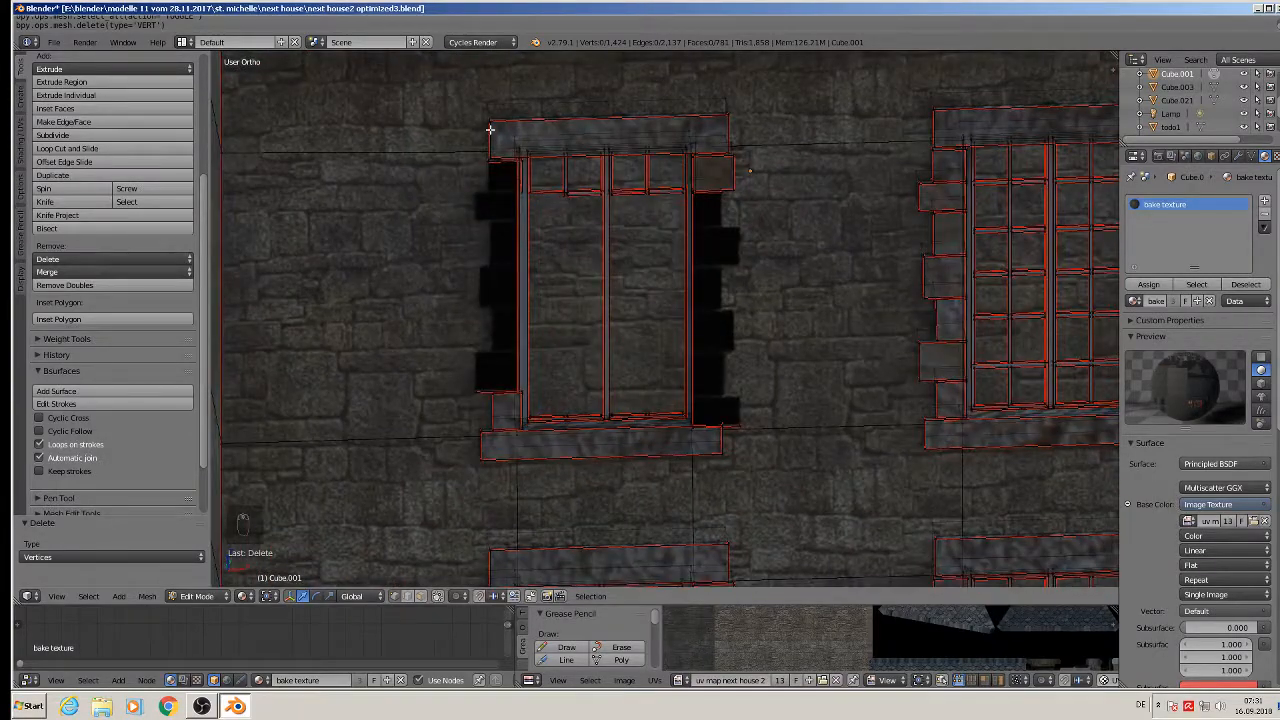
key(l)
key(l)
key(l)
key(l)
key(l)
key(l)
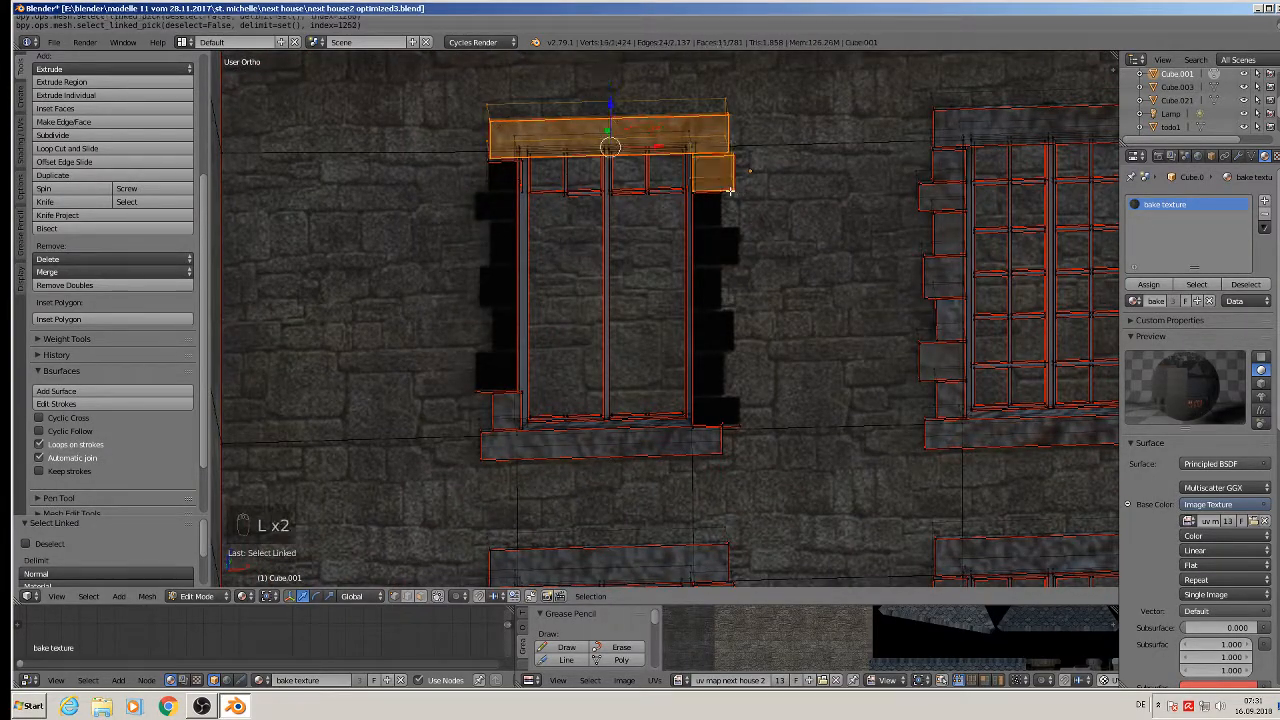
key(l)
key(l)
key(l)
key(l)
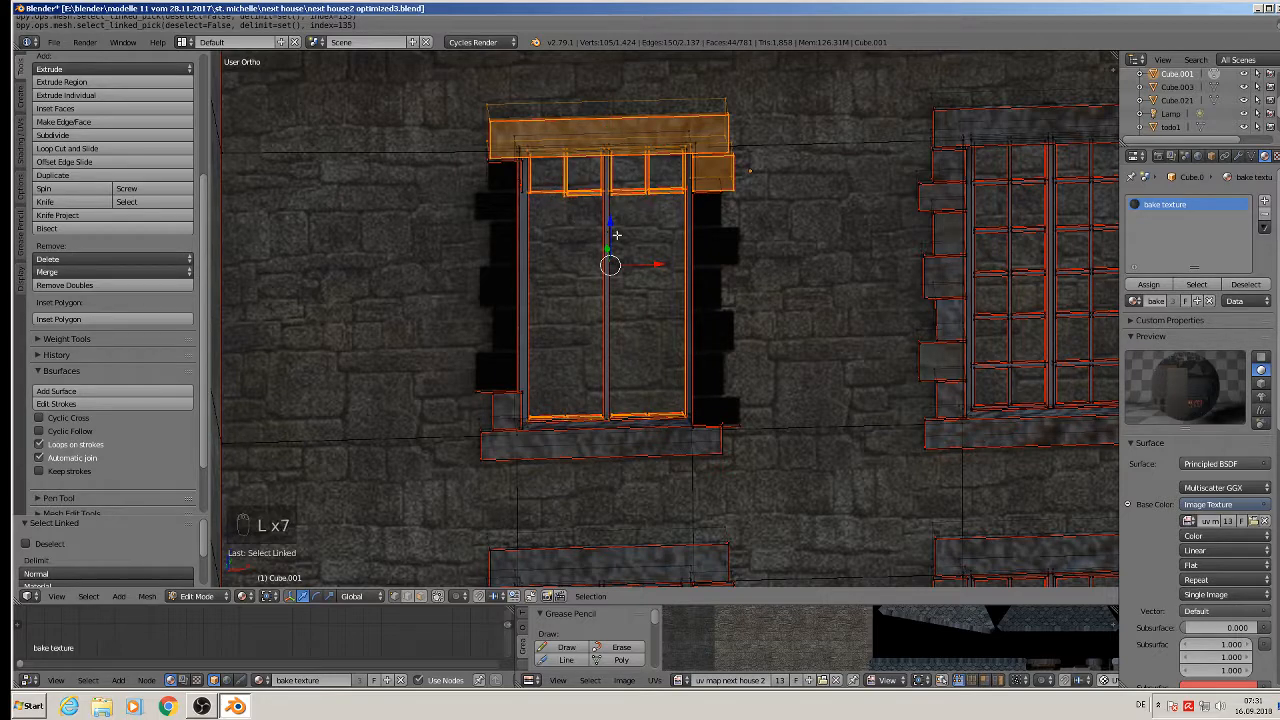
key(l)
key(l)
key(l)
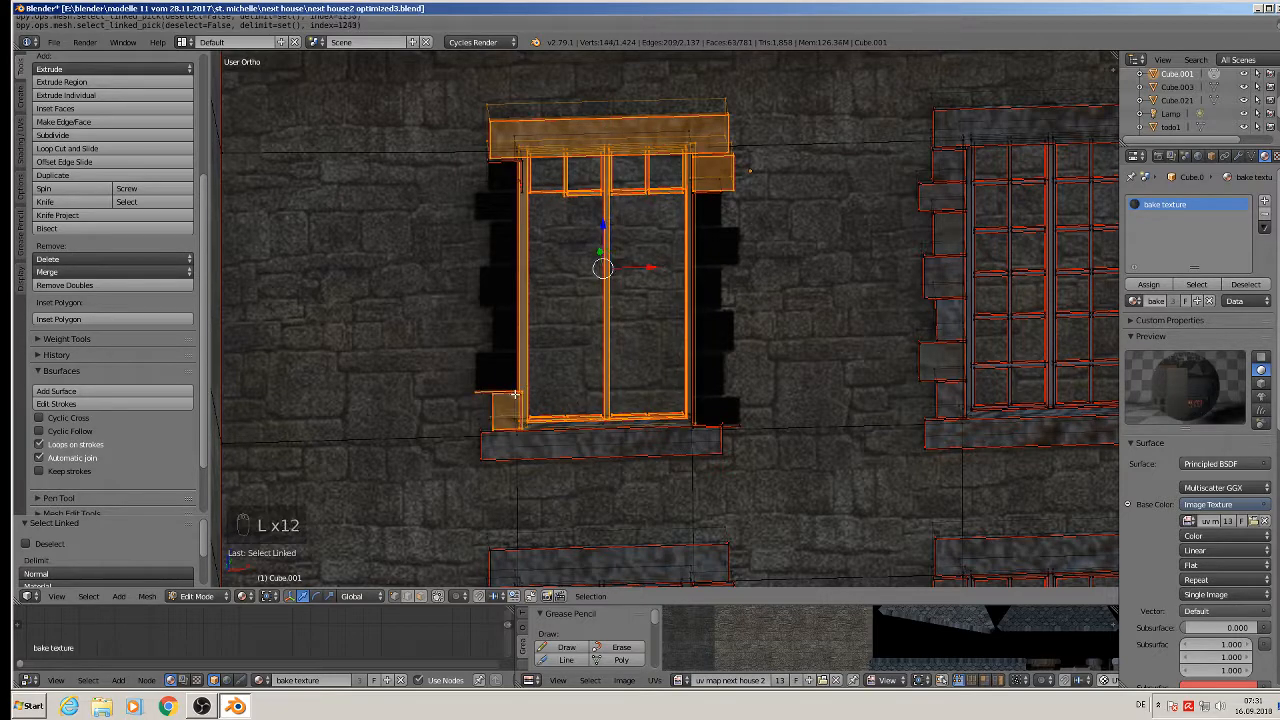
key(l)
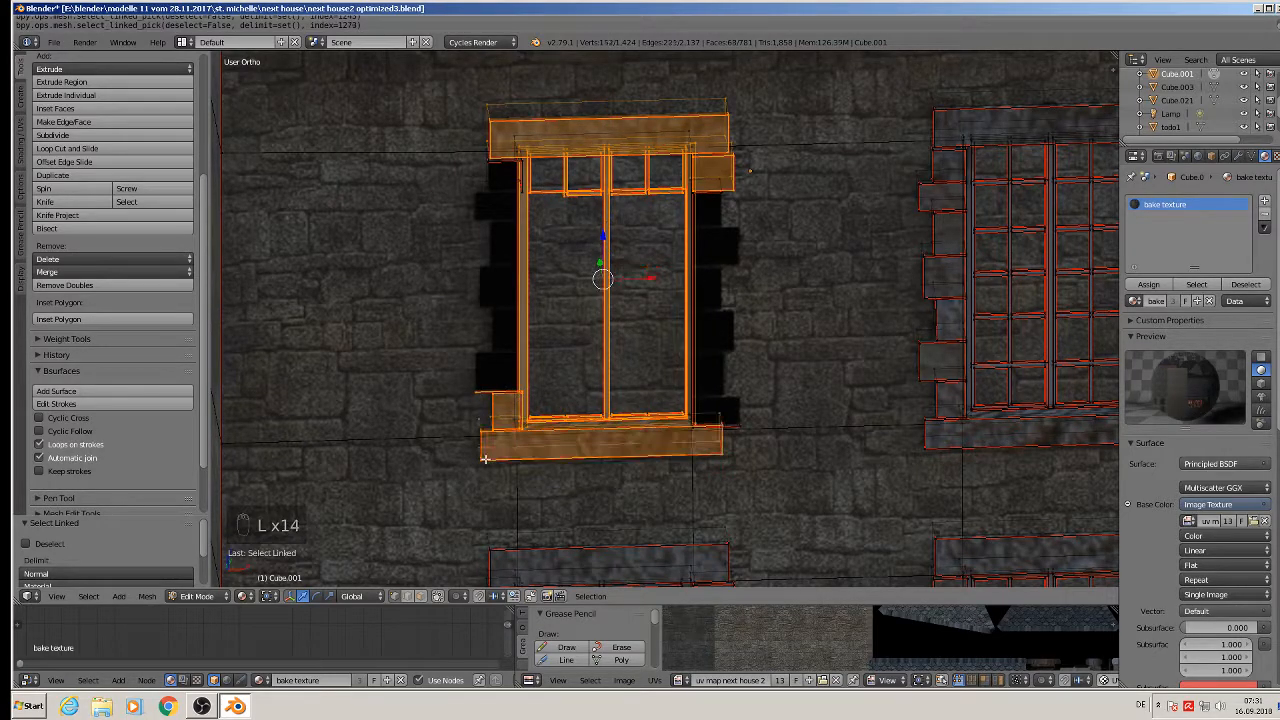
key(x)
click(744, 467)
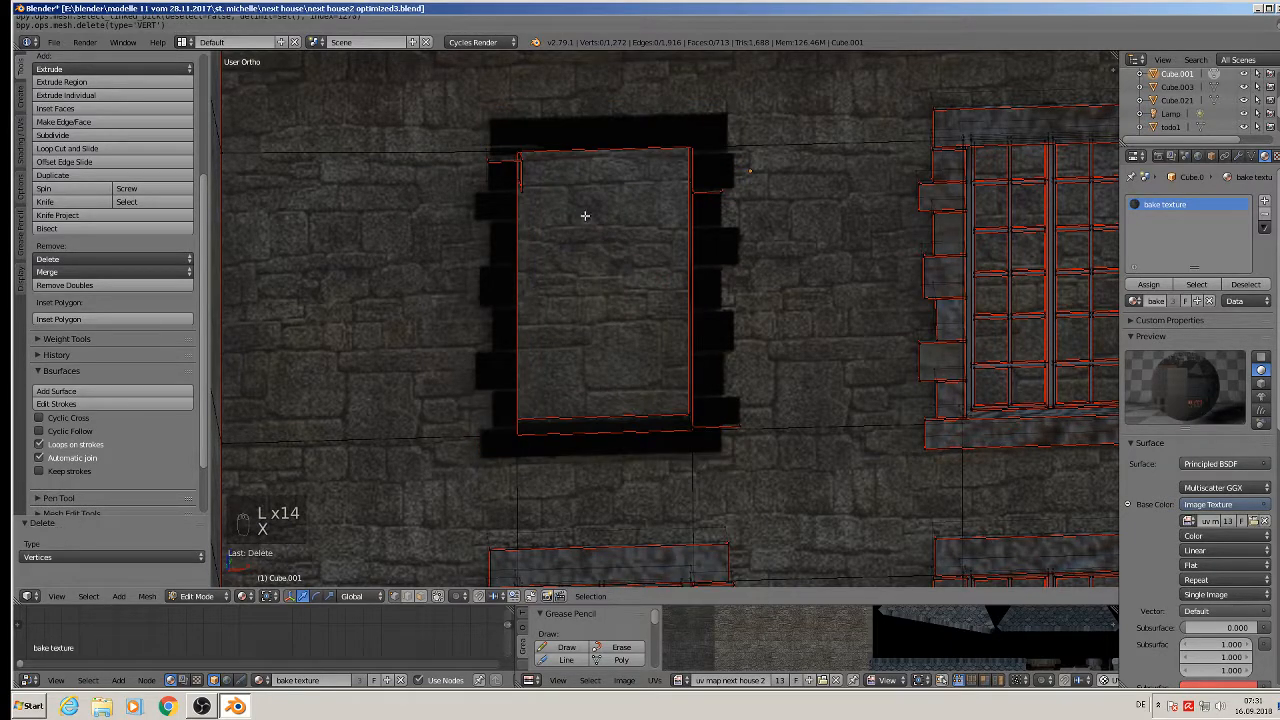
Step: Select the leftover stone fragments at both upper corners of the emptied window opening and delete their vertices
middle_drag(538, 174, 554, 226)
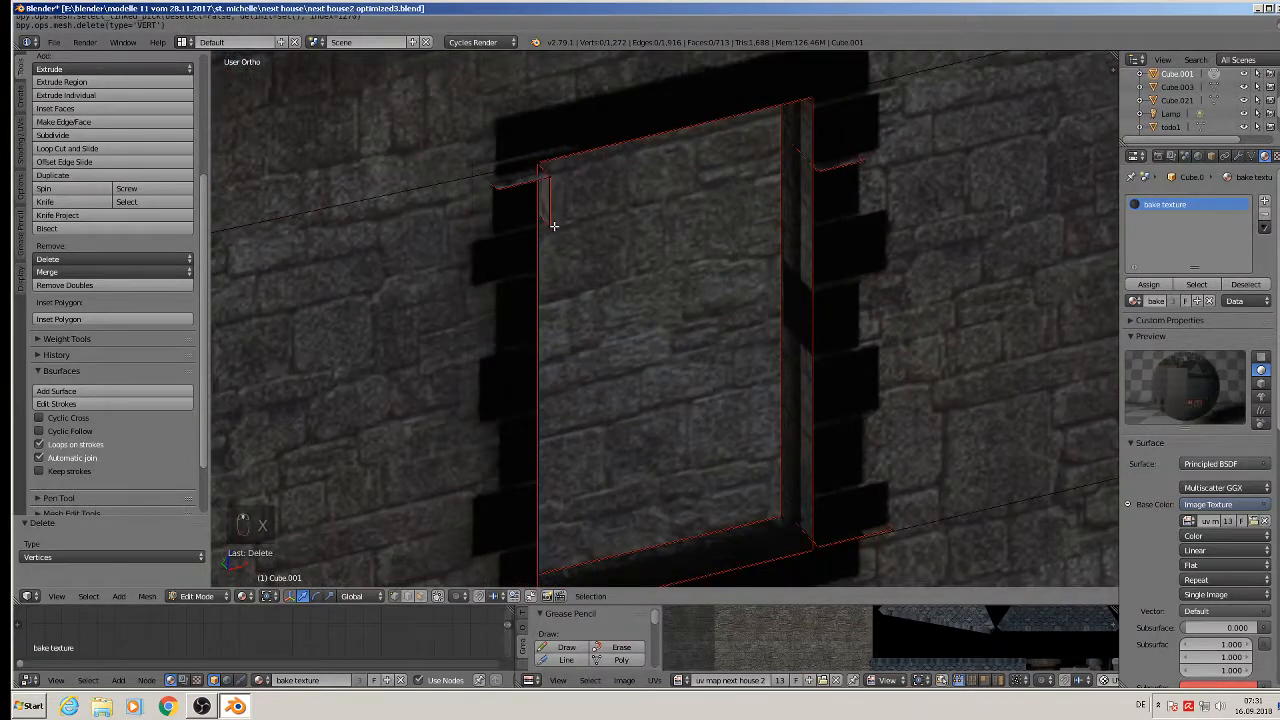
key(l)
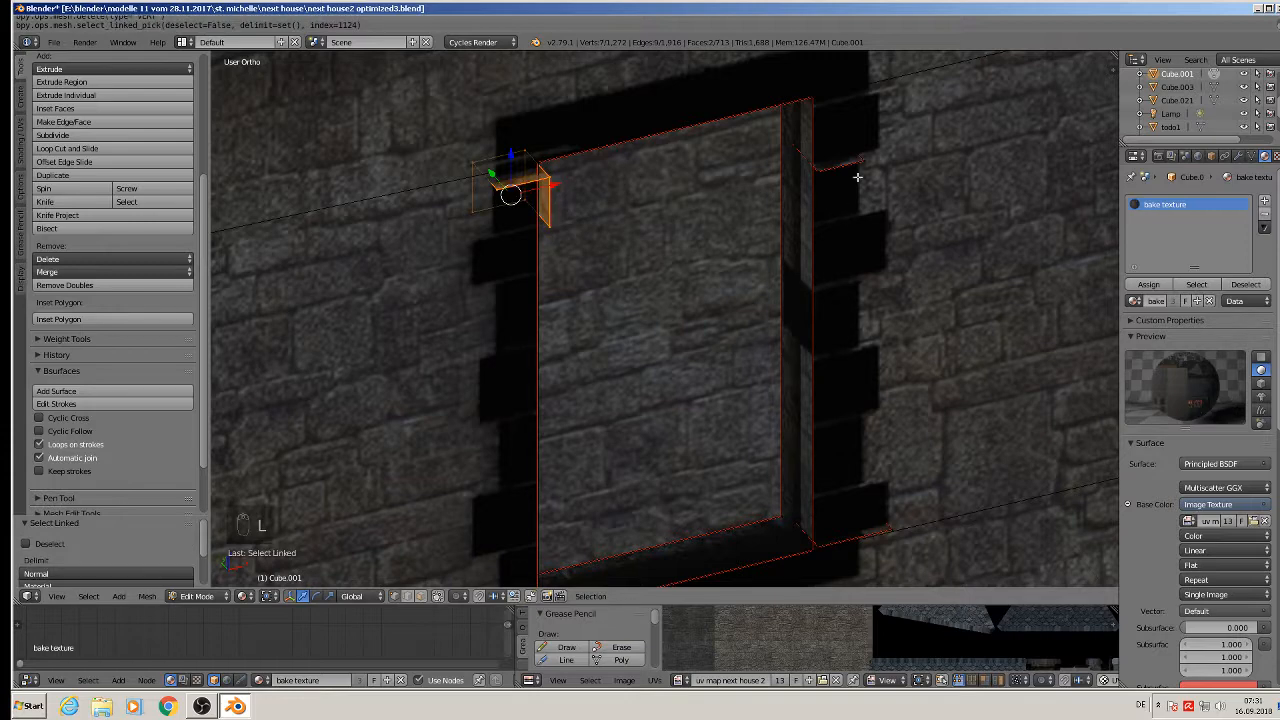
key(l)
key(x)
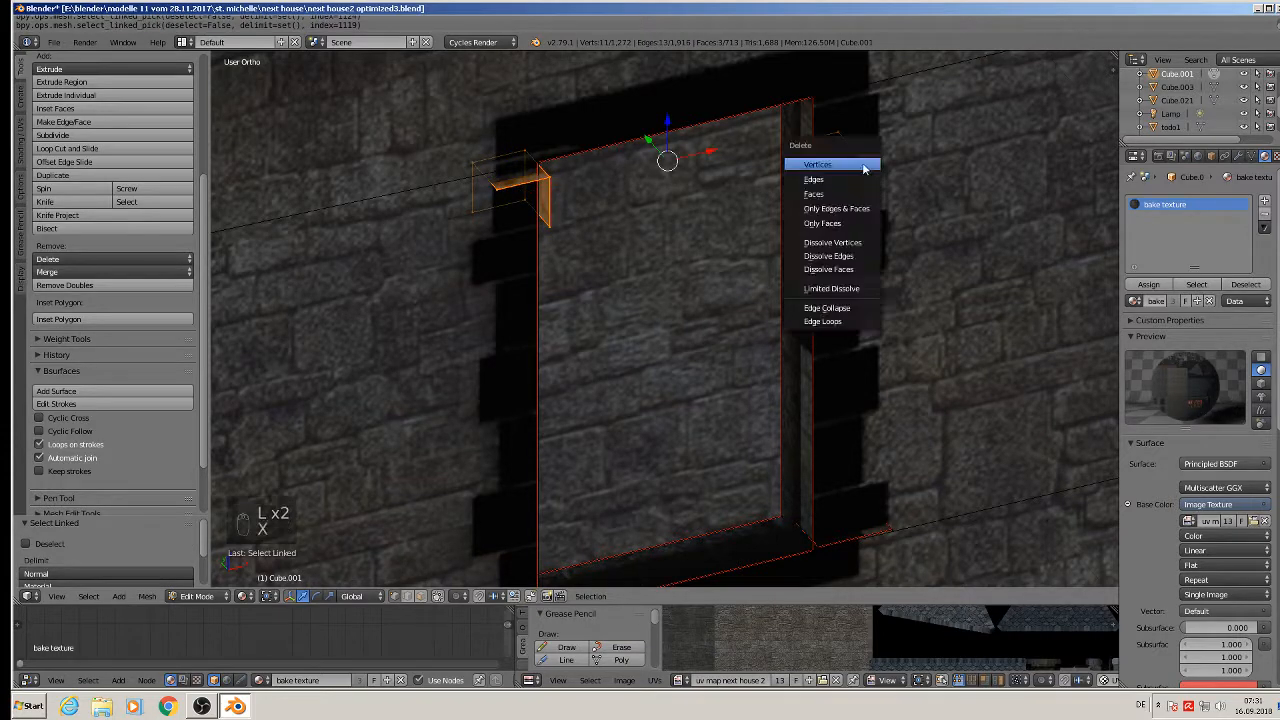
click(865, 168)
Step: Select the lintel and the upper left jamb stones of the upper right window
scroll(857, 194, down, 2)
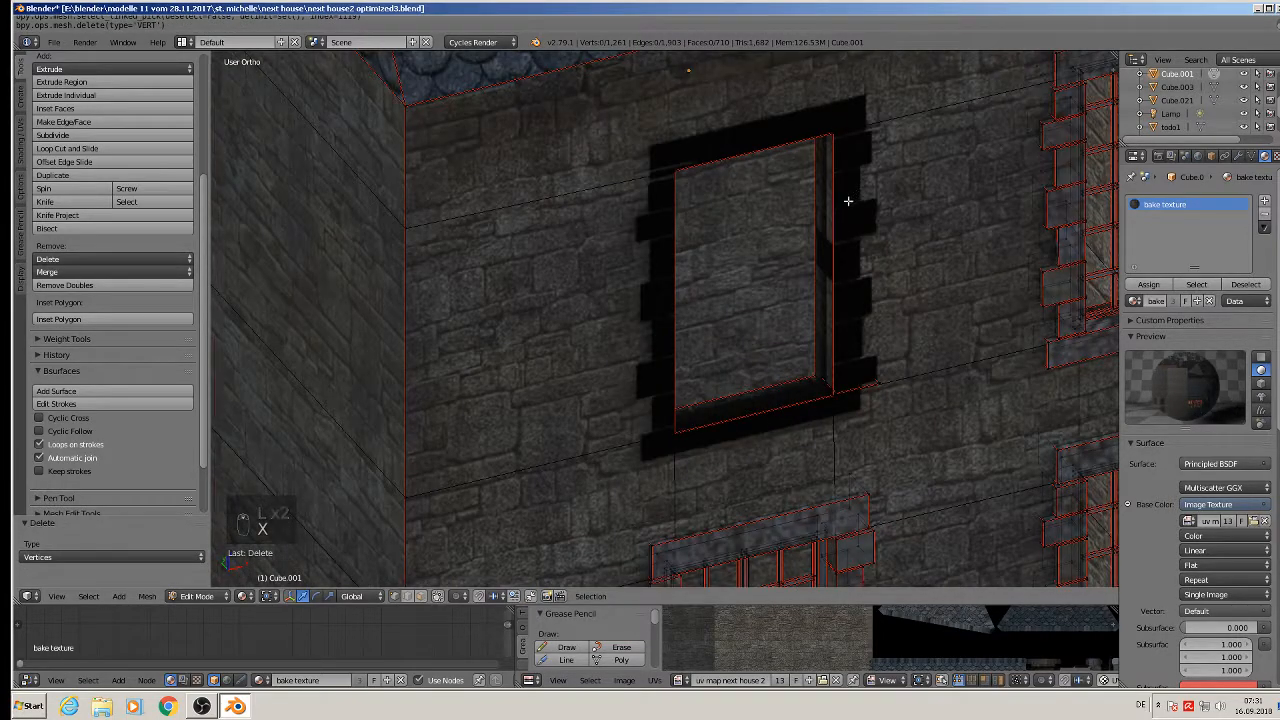
scroll(855, 195, down, 3)
scroll(851, 194, down, 2)
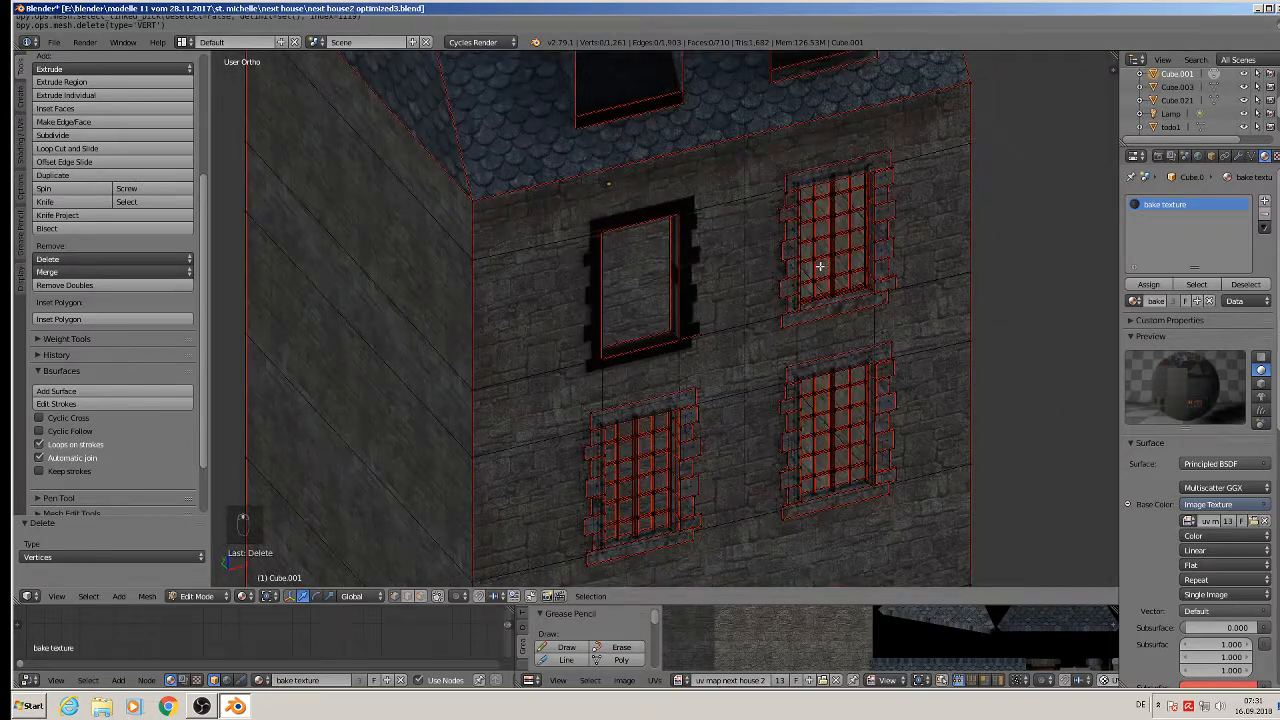
scroll(820, 266, up, 3)
scroll(845, 221, up, 2)
scroll(811, 185, down, 2)
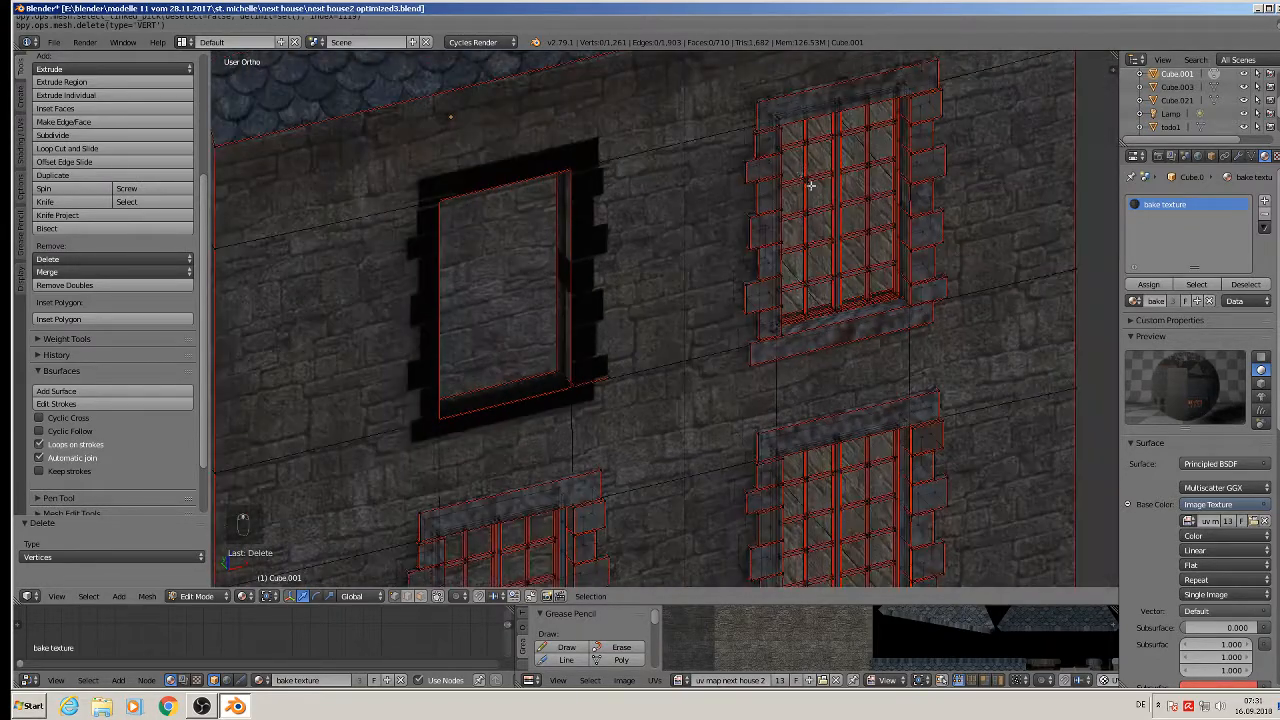
key(l)
key(l)
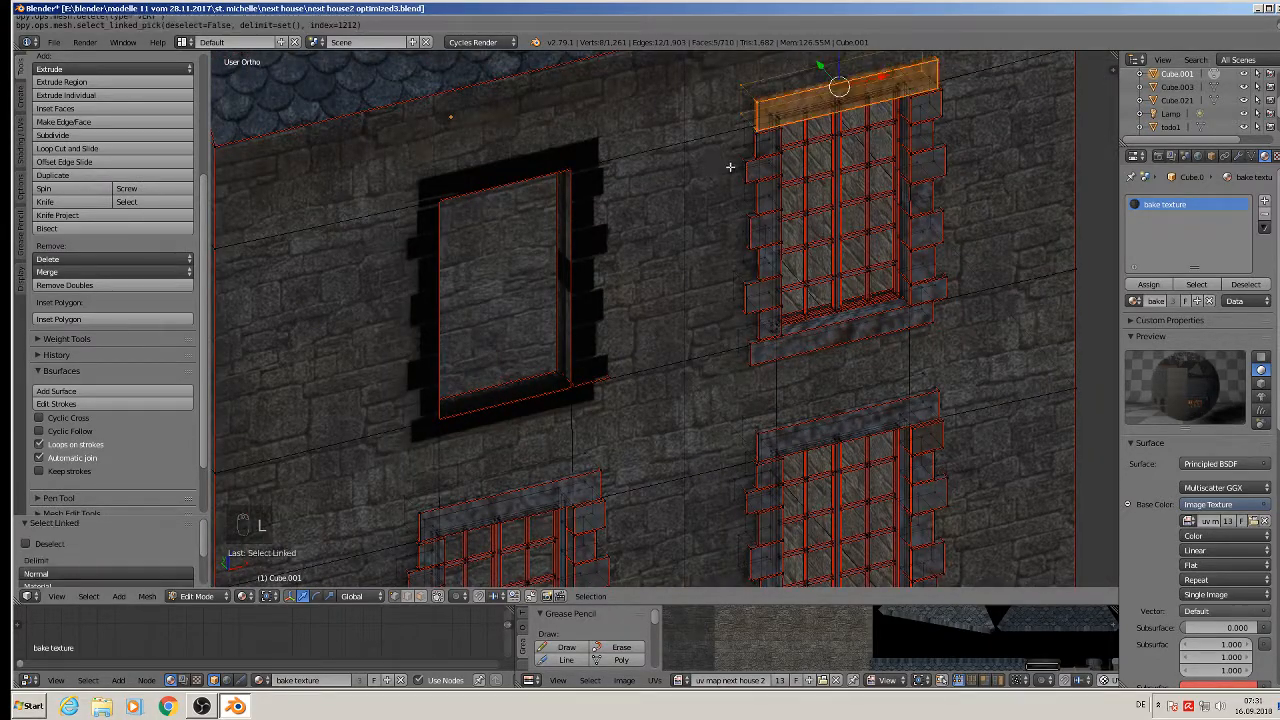
key(l)
key(l)
key(l)
key(l)
key(l)
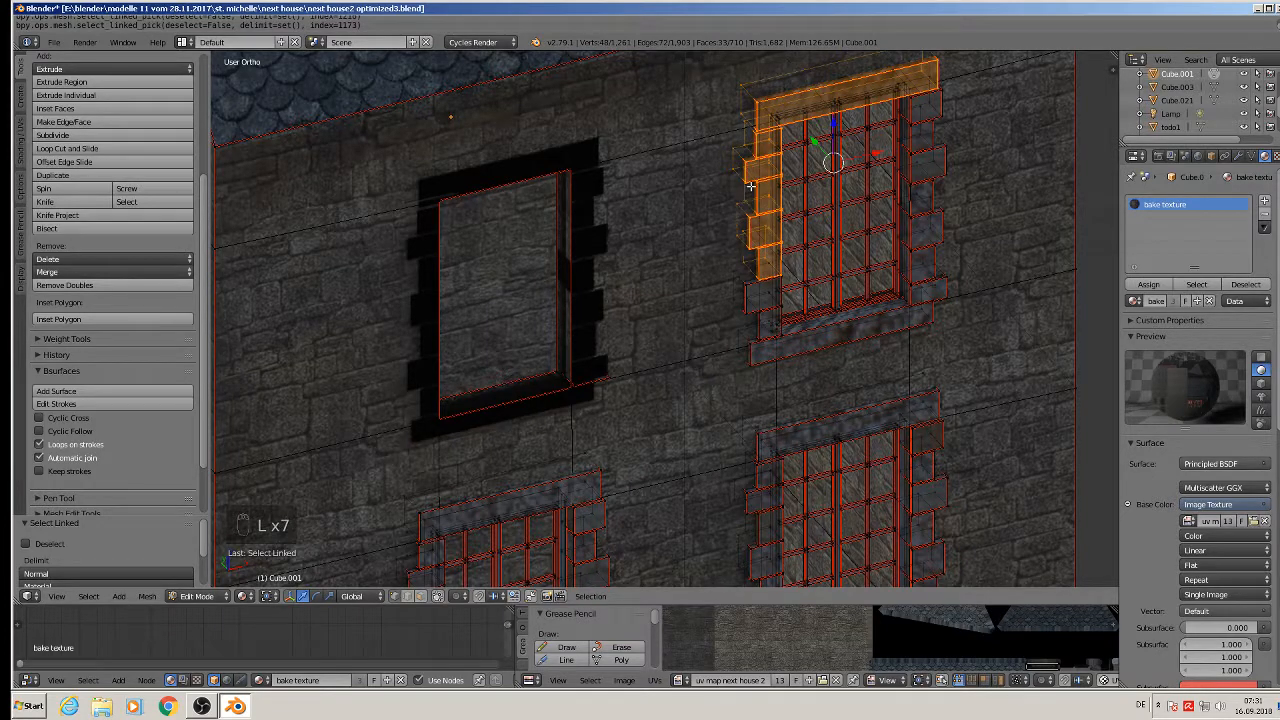
Step: Add the upper right window's sill and remaining jamb stones on both sides to the selection, and delete the selected vertices
key(l)
key(l)
key(l)
key(l)
key(l)
key(l)
key(l)
key(l)
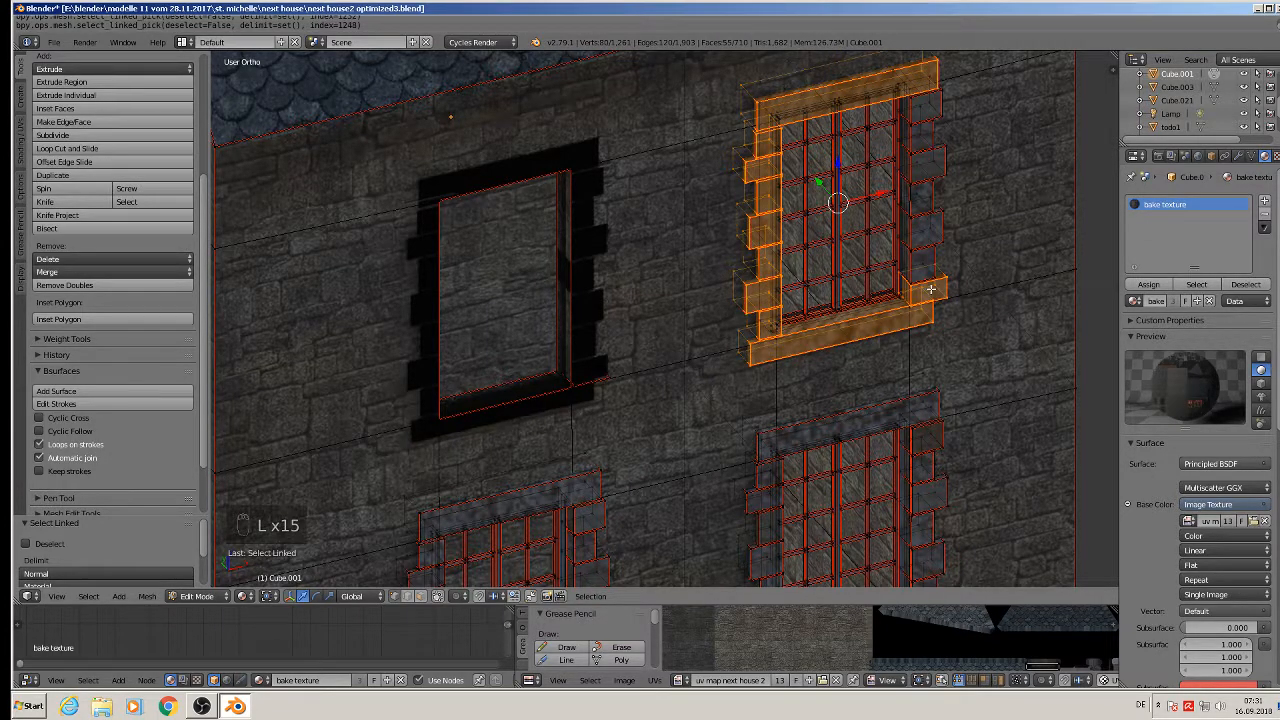
key(l)
key(l)
key(l)
key(l)
key(l)
key(l)
key(l)
key(l)
key(l)
key(l)
key(l)
key(l)
key(l)
key(l)
key(l)
key(l)
key(l)
key(l)
key(l)
key(l)
key(l)
key(l)
key(l)
key(l)
key(l)
key(l)
key(l)
key(l)
key(l)
key(l)
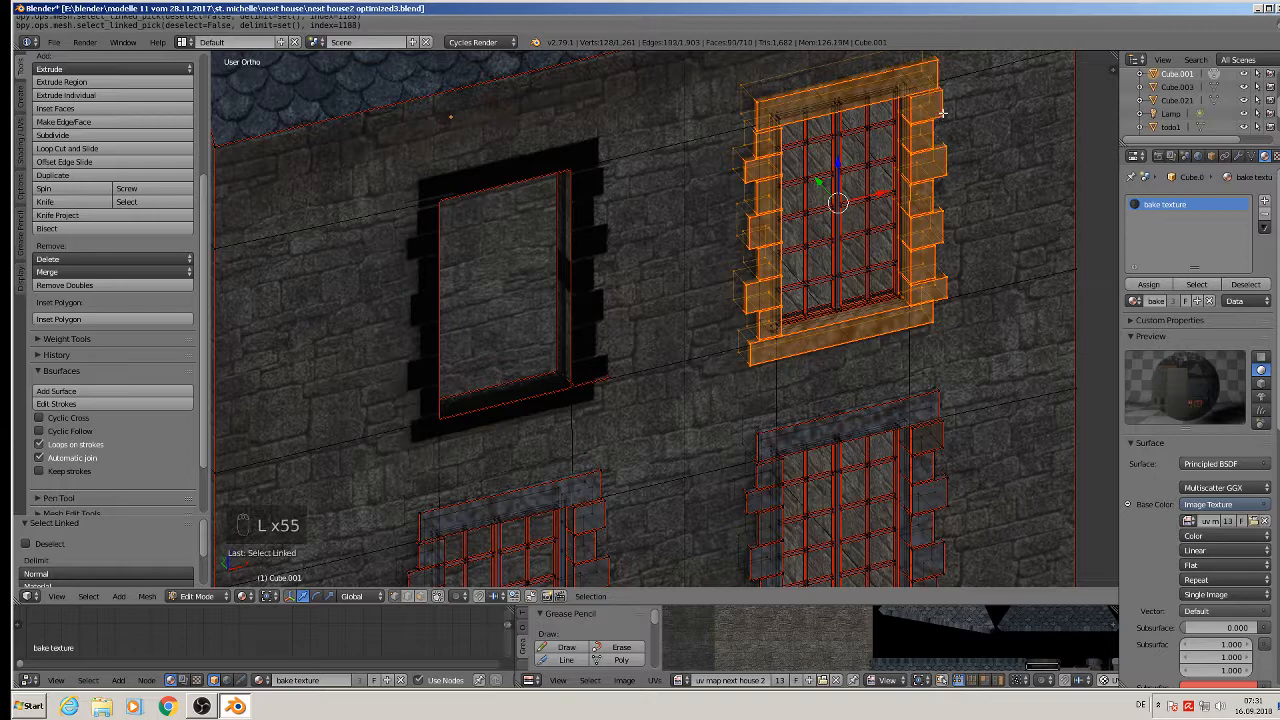
key(x)
click(930, 114)
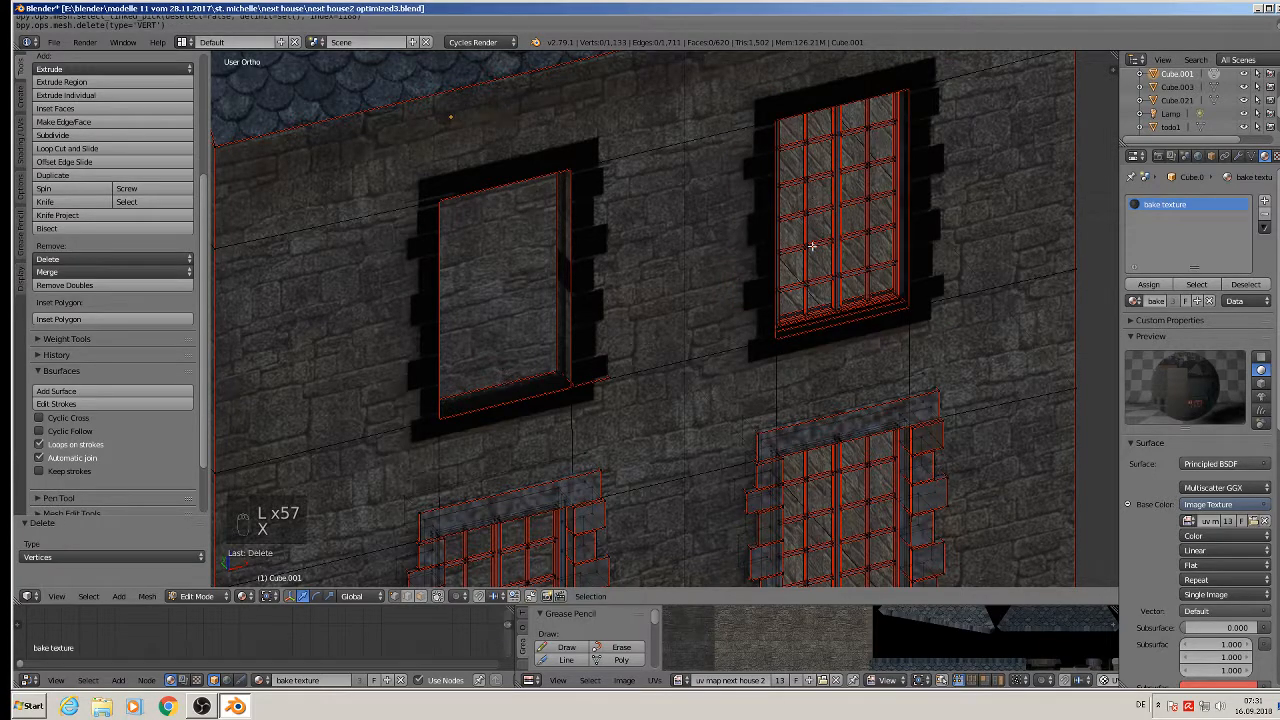
Step: Select all linked glazing bars across both sashes of the upper right window and delete their vertices
key(l)
key(l)
key(l)
key(l)
key(l)
key(l)
key(l)
key(l)
key(l)
key(l)
key(l)
key(l)
key(l)
key(l)
key(l)
key(l)
key(l)
key(l)
key(l)
key(l)
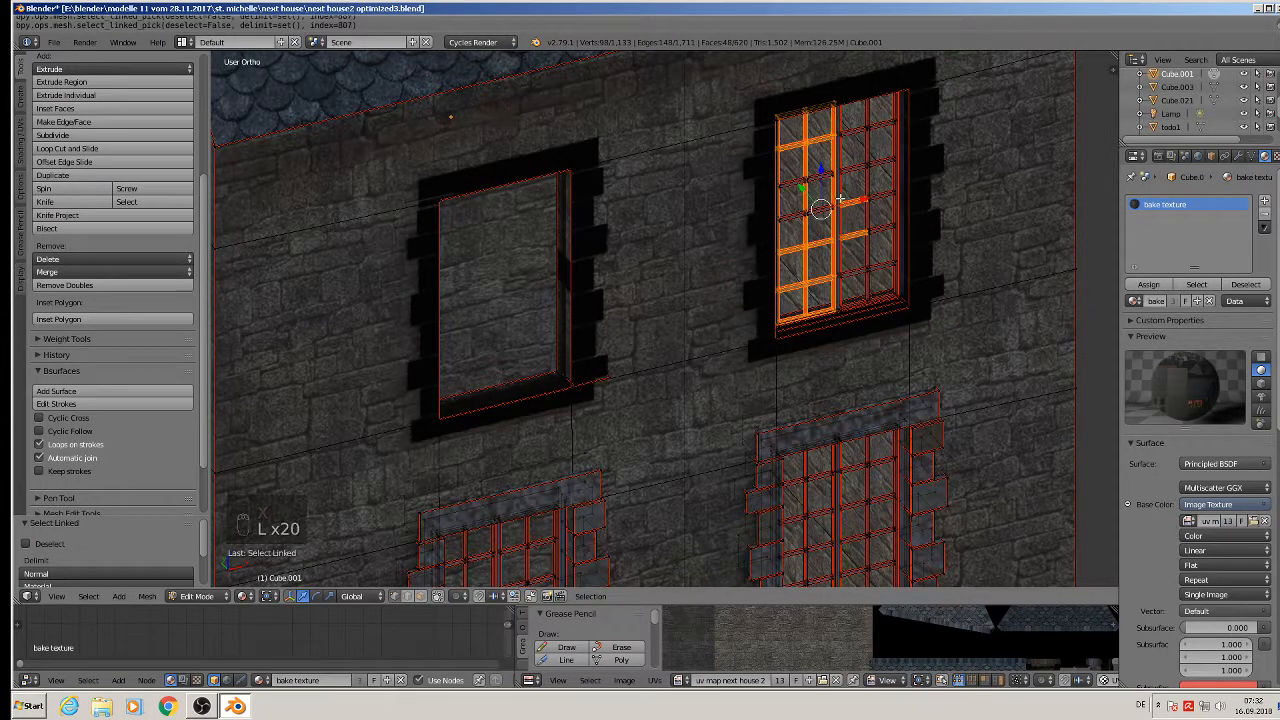
key(l)
key(l)
key(l)
key(l)
key(l)
key(l)
key(l)
key(l)
key(l)
key(l)
key(l)
key(l)
key(l)
key(l)
key(l)
key(l)
key(l)
key(l)
key(l)
key(l)
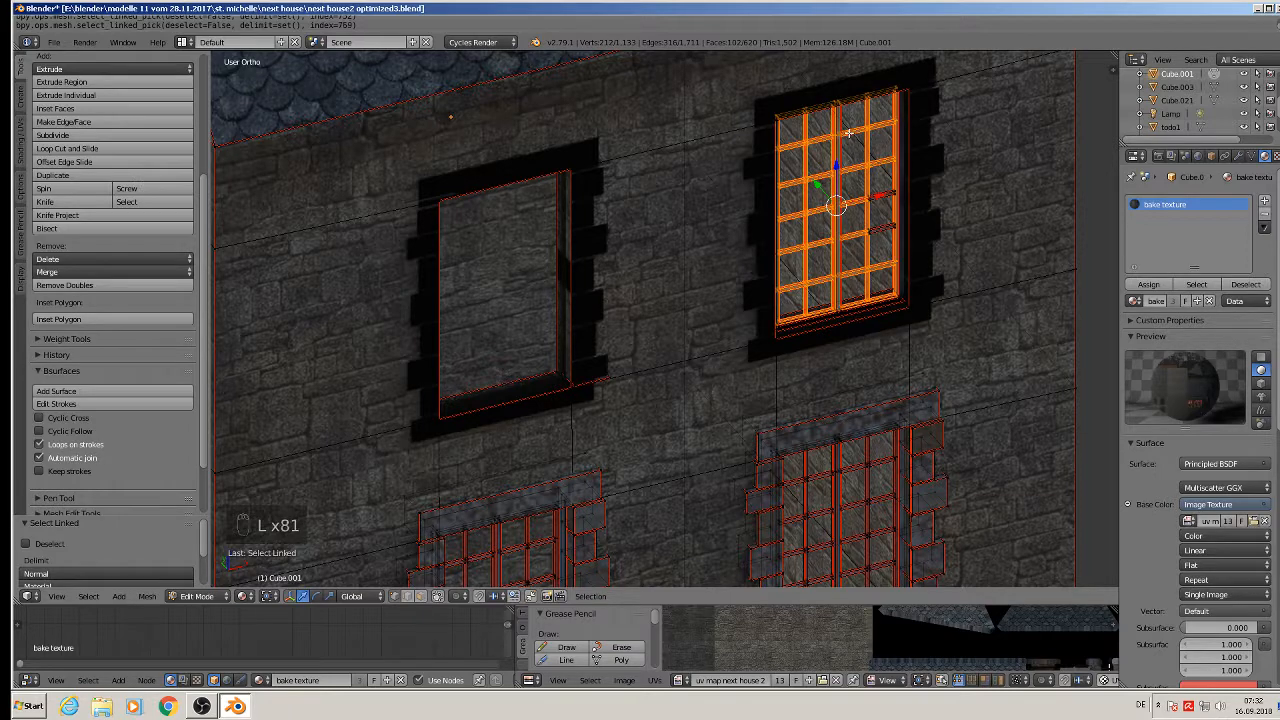
key(l)
key(l)
key(l)
key(l)
key(l)
key(l)
key(l)
key(l)
key(l)
key(l)
key(l)
key(l)
key(l)
key(l)
key(l)
key(l)
key(l)
key(l)
key(l)
key(l)
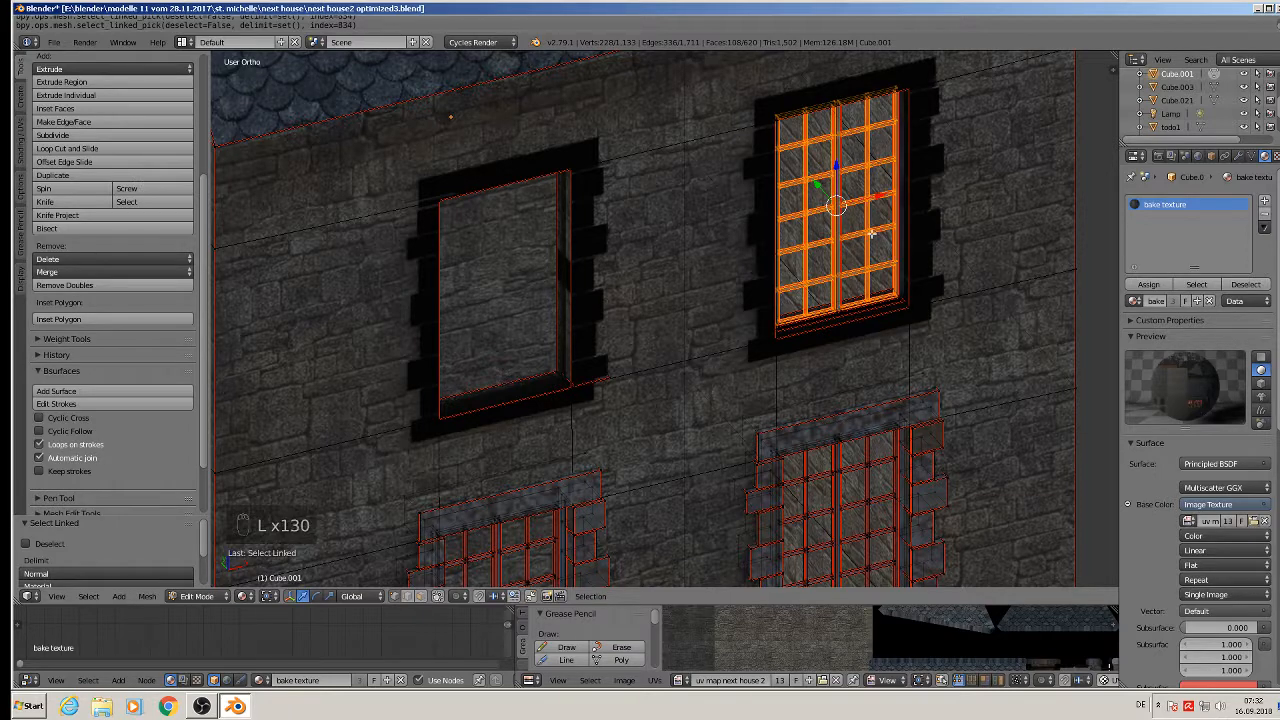
key(x)
click(870, 234)
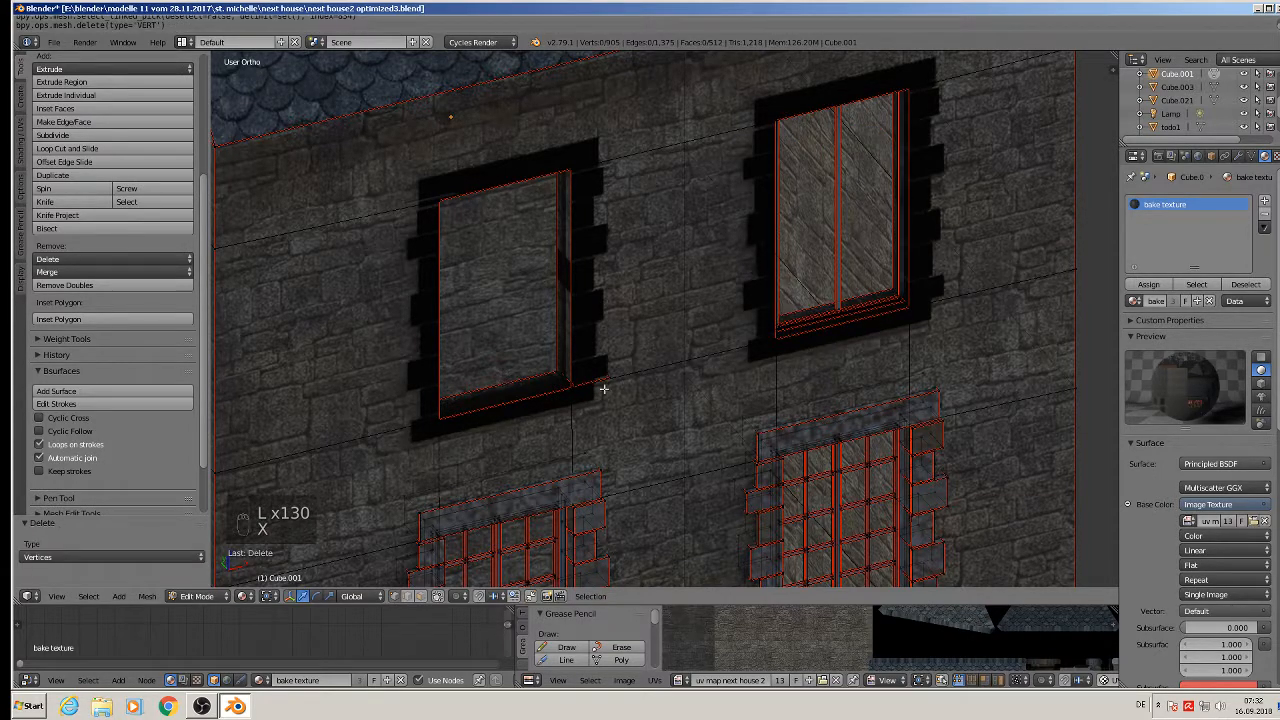
Step: Select the leftover fragment at the upper left opening's lower right corner and the upper right window's frame, and delete their vertices
key(l)
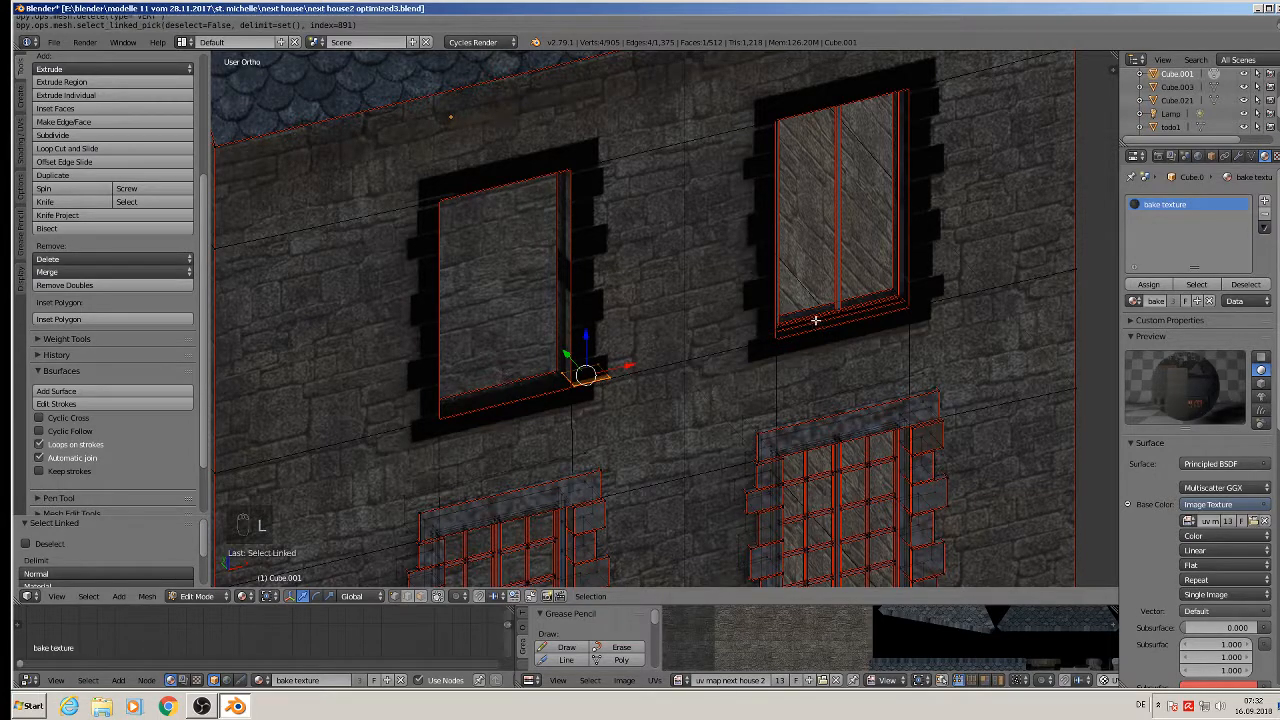
scroll(846, 290, up, 2)
key(l)
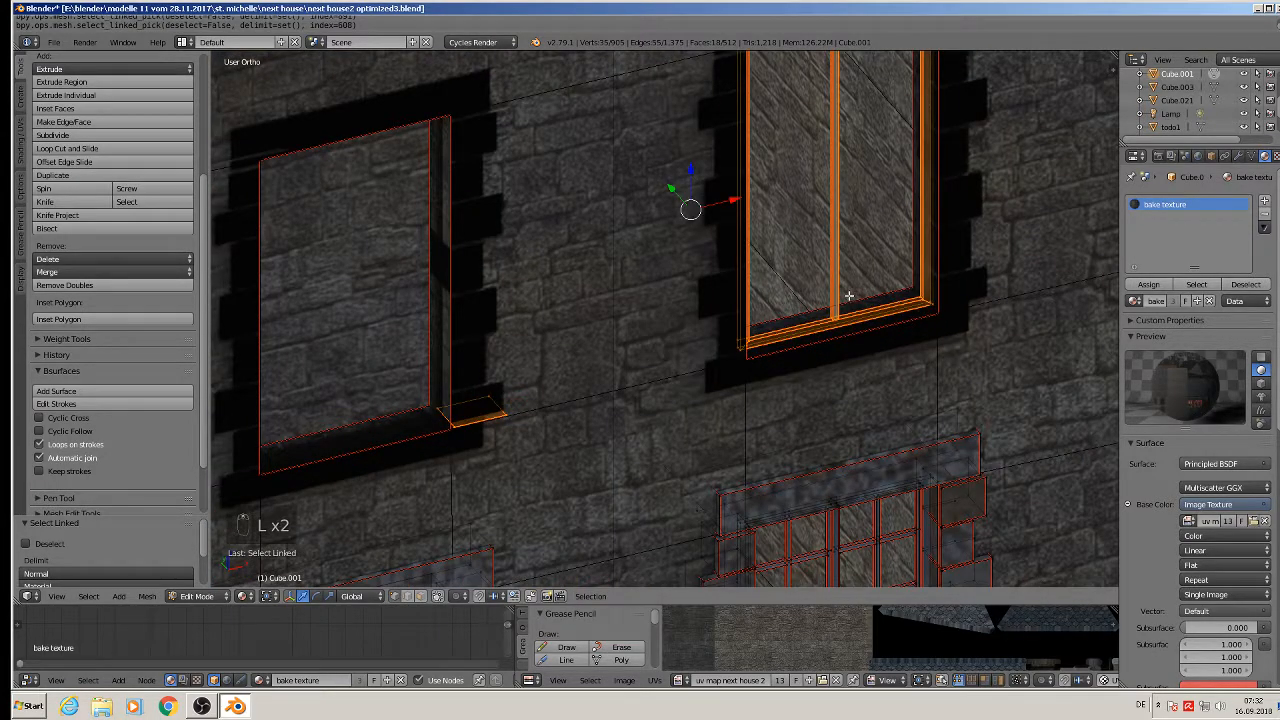
key(x)
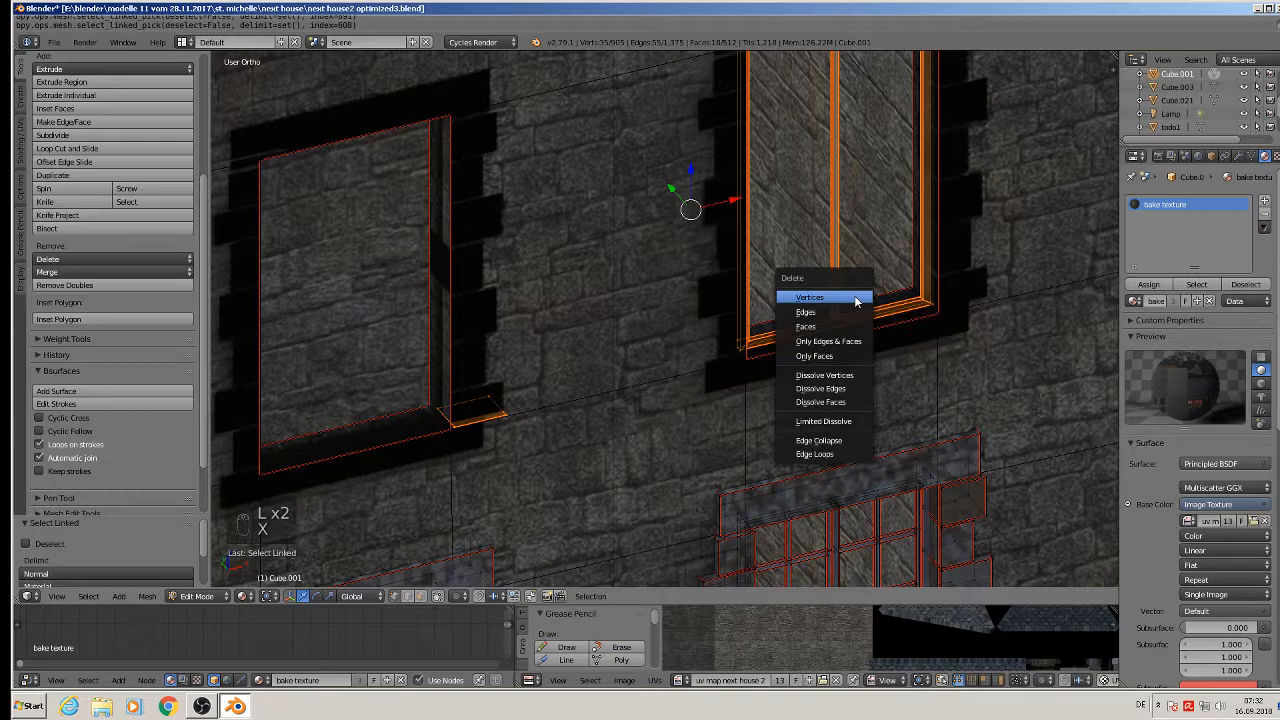
click(828, 297)
Step: Select the linked lintel, left jamb stones and sill of the lower left window
scroll(836, 310, down, 5)
scroll(806, 300, down, 2)
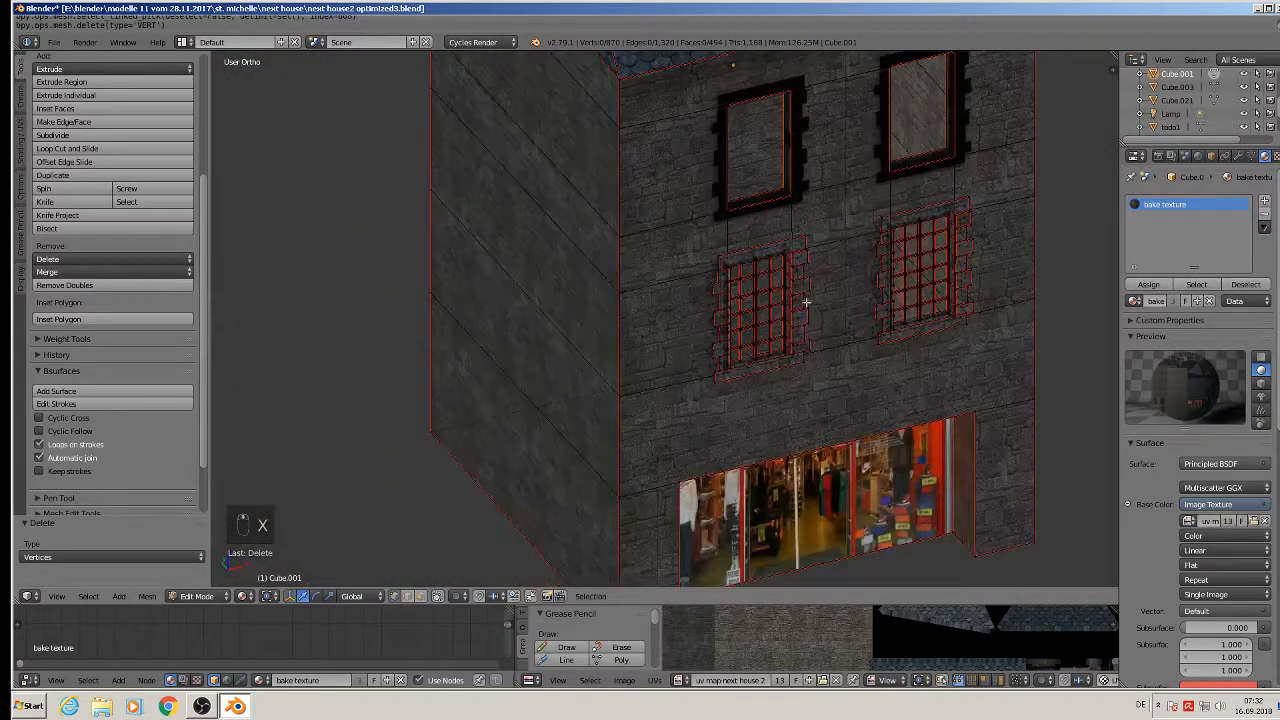
scroll(700, 290, up, 5)
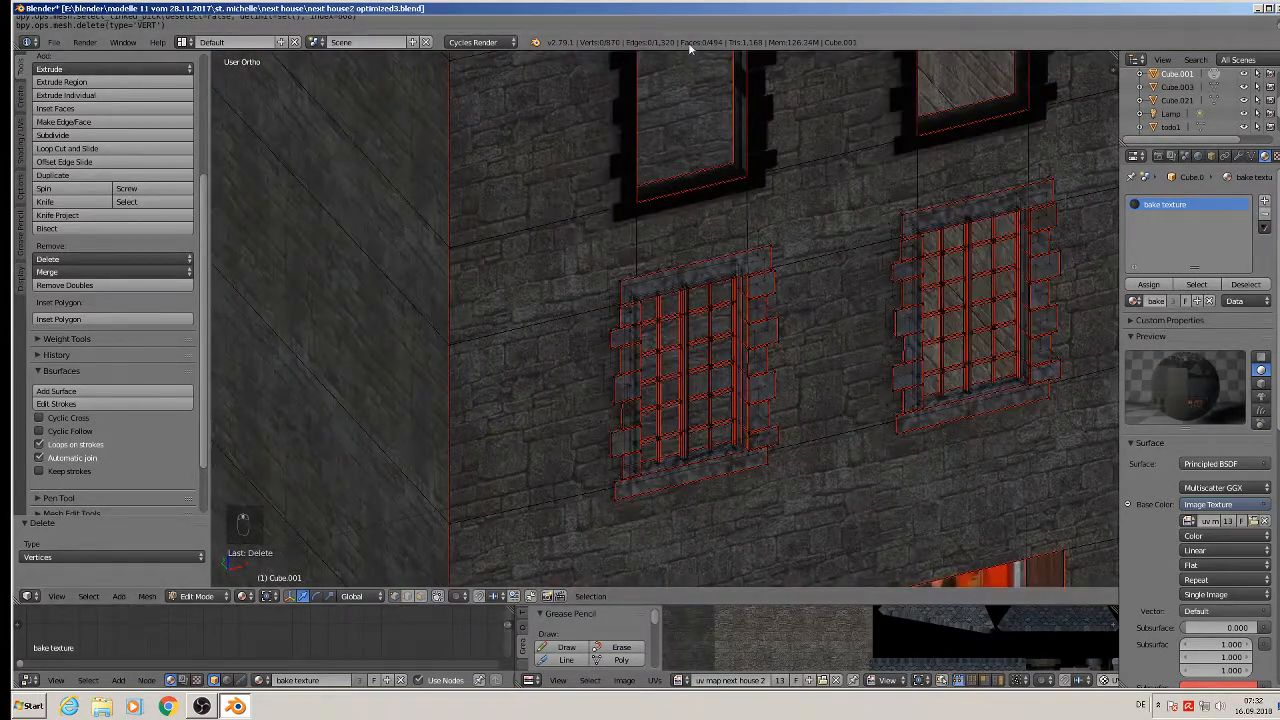
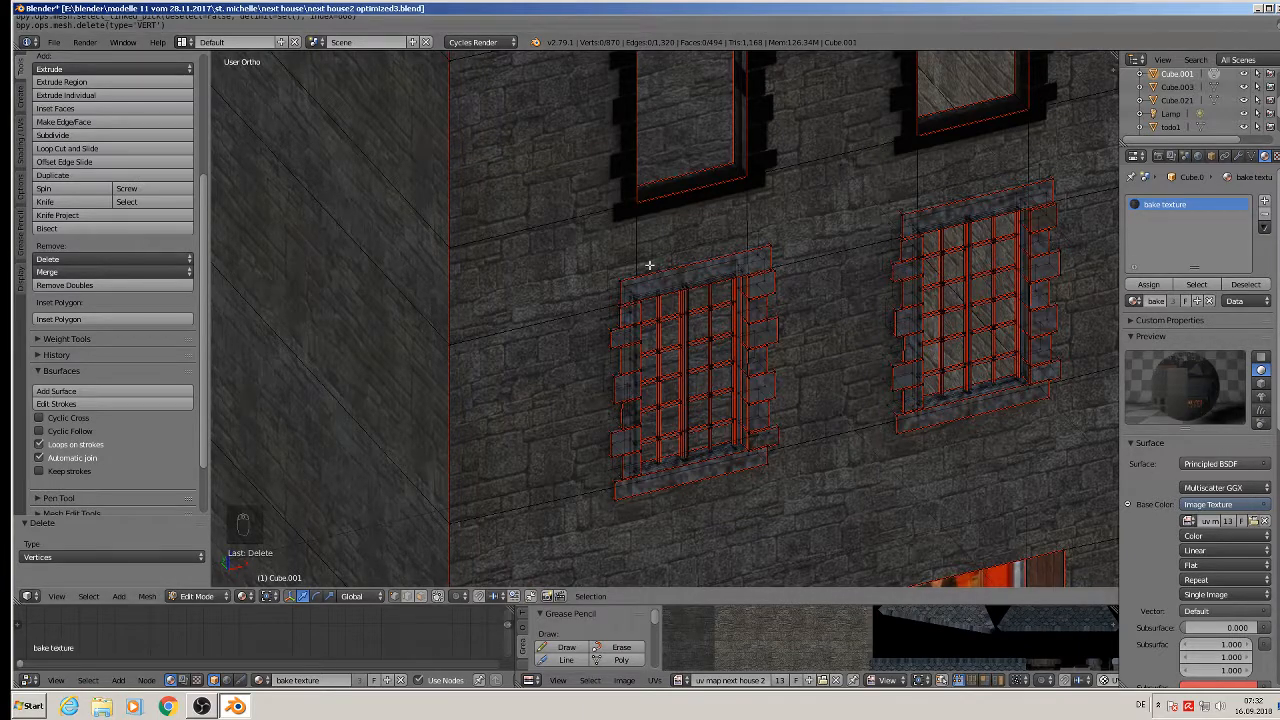
scroll(620, 287, up, 5)
scroll(623, 283, down, 3)
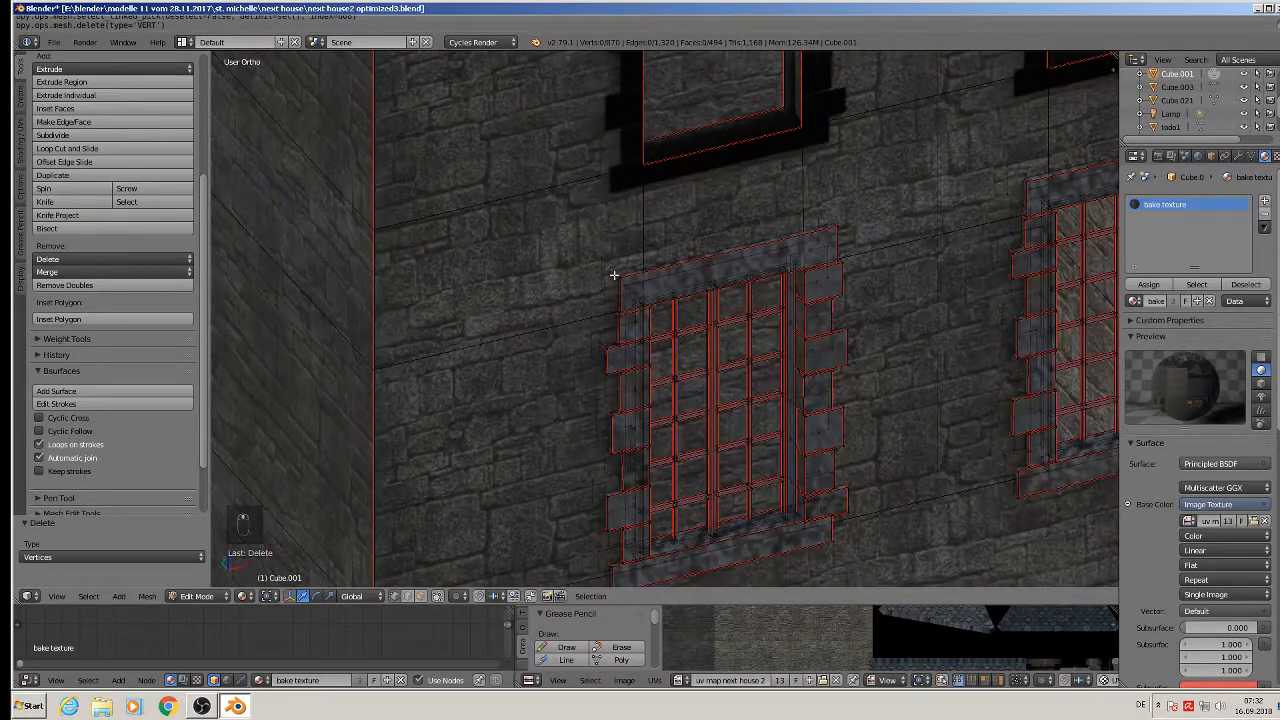
key(l)
key(l)
key(l)
key(l)
key(l)
key(l)
key(l)
key(l)
key(l)
key(l)
key(l)
key(l)
key(l)
key(l)
key(l)
key(l)
key(l)
key(l)
key(l)
key(l)
key(l)
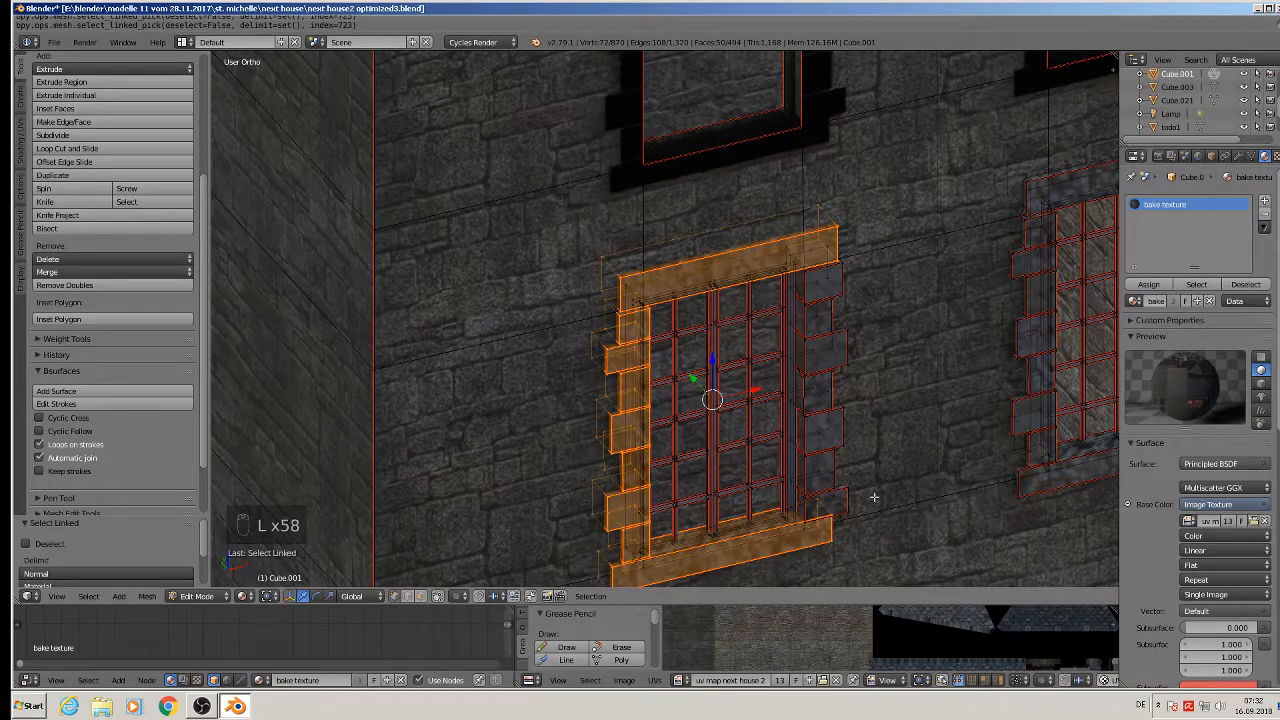
Step: Add the large right jamb stones and the lowest small ones of the lower left window to the selection
key(l)
key(l)
key(l)
key(l)
key(l)
key(l)
key(l)
key(l)
key(l)
key(l)
key(l)
key(l)
key(l)
key(l)
key(l)
key(l)
key(l)
key(l)
key(l)
key(l)
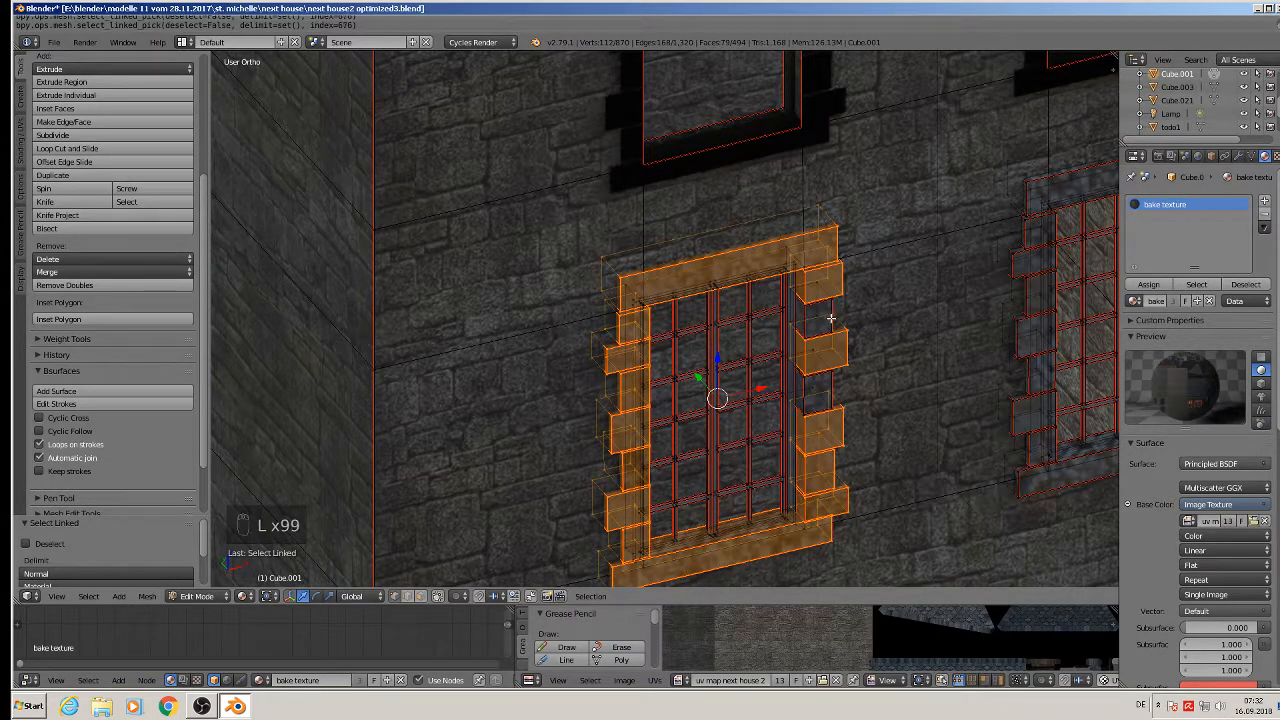
Step: Add the lower left window's remaining right jamb stones and the first horizontal glazing bars near its centre to the selection
key(l)
key(l)
key(l)
key(l)
key(l)
key(l)
key(l)
key(l)
key(l)
key(l)
key(l)
key(l)
key(l)
key(l)
key(l)
key(l)
key(l)
key(l)
key(l)
key(l)
key(l)
key(l)
key(l)
key(l)
key(l)
key(l)
key(l)
key(l)
key(l)
key(l)
key(l)
key(l)
key(l)
key(l)
key(l)
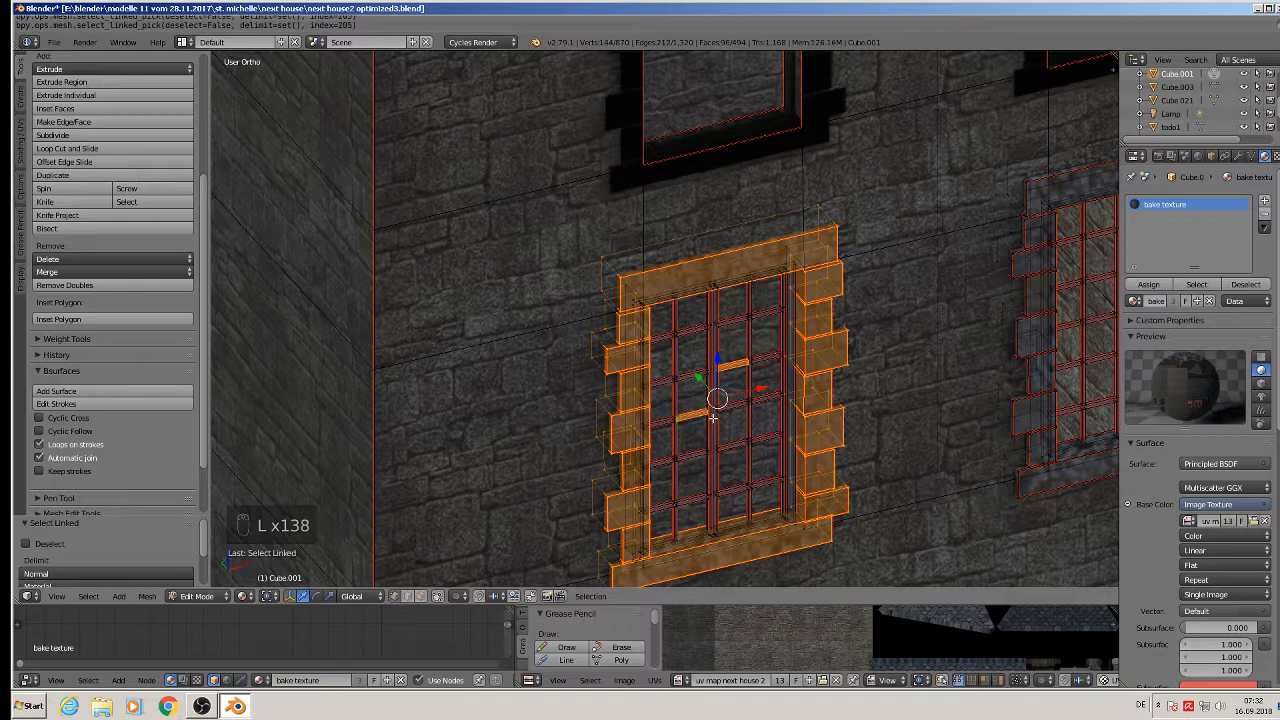
Step: Extend the selection with the linked glazing bars of the lower left window's left sash
key(l)
key(l)
key(l)
key(l)
key(l)
key(l)
key(l)
key(l)
key(l)
key(l)
key(l)
key(l)
key(l)
key(l)
key(l)
key(l)
key(l)
key(l)
key(l)
key(l)
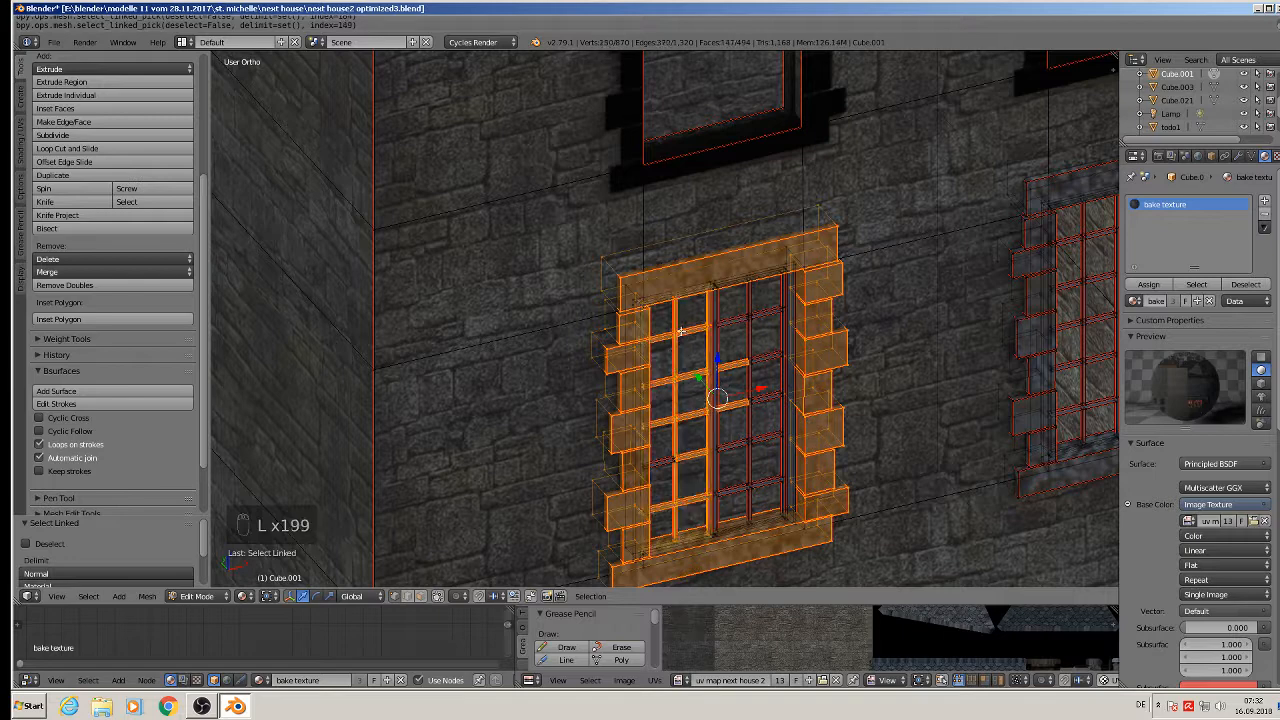
Step: Add the glazing bars of the lower left window's right sash to the selection and delete the selected vertices
key(l)
key(l)
key(l)
key(l)
key(l)
key(l)
key(l)
key(l)
key(l)
key(l)
key(l)
key(l)
key(l)
key(l)
key(l)
key(l)
key(l)
key(l)
key(l)
key(l)
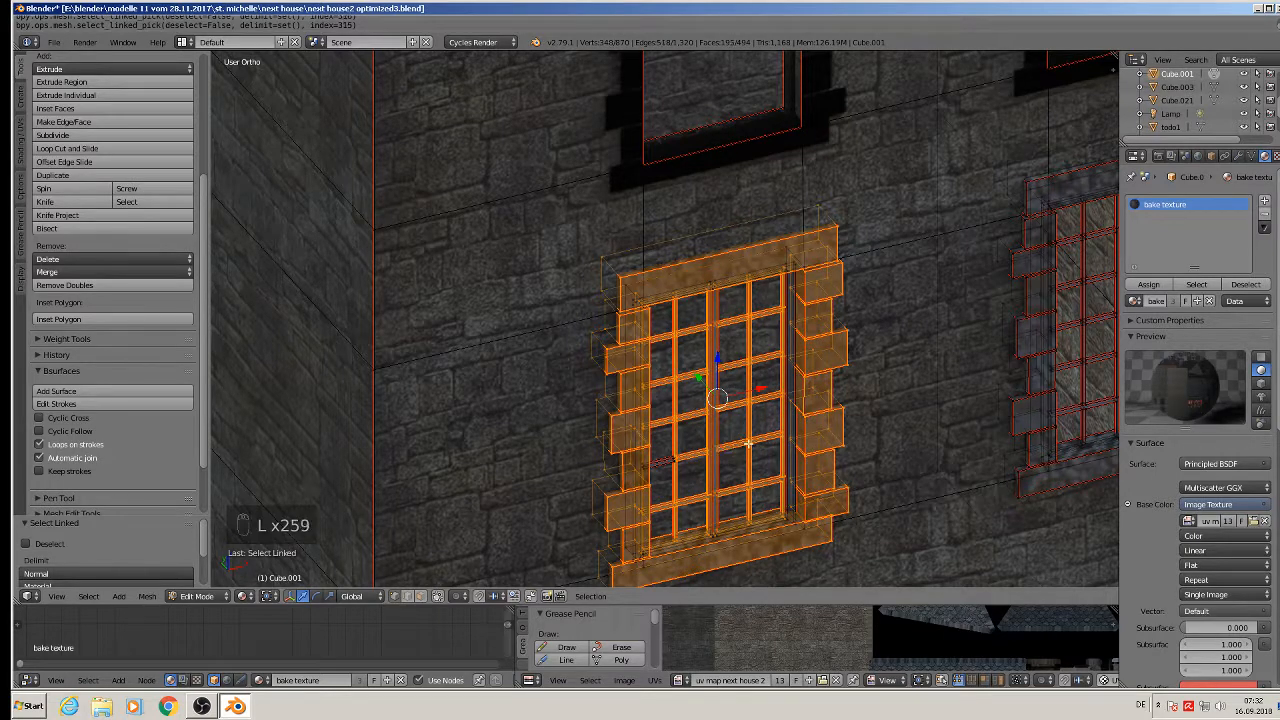
key(x)
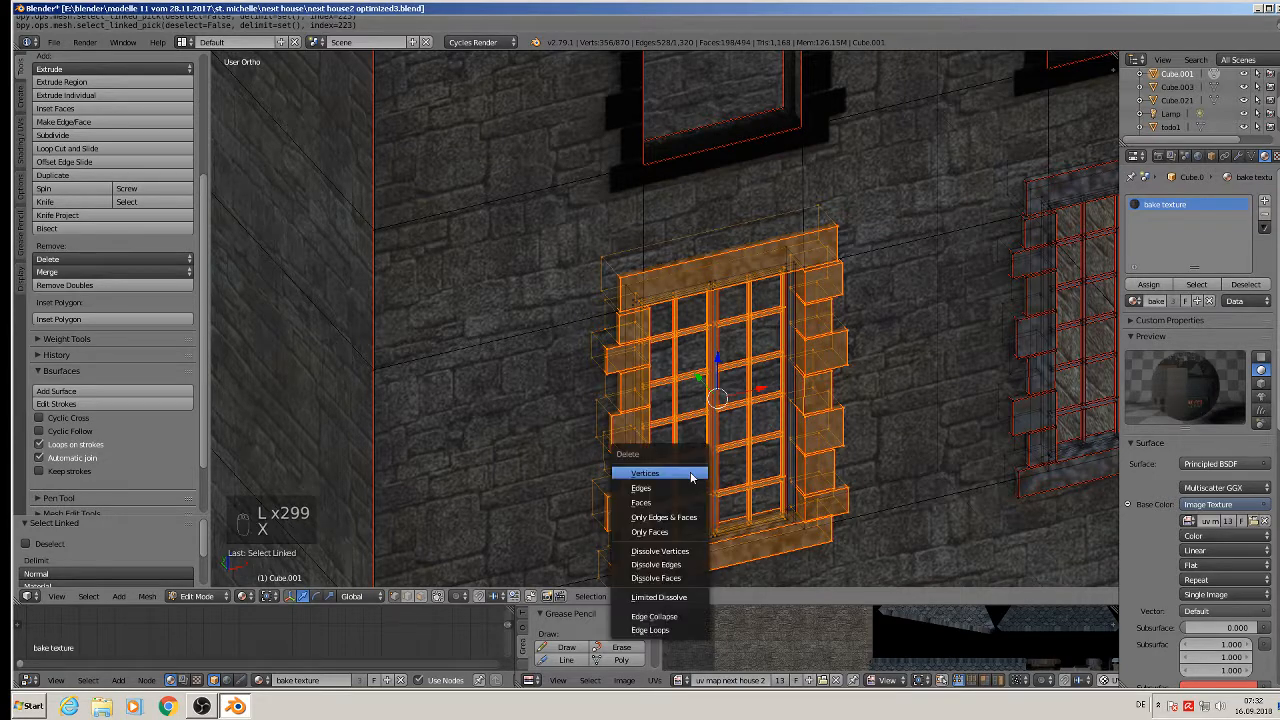
click(691, 474)
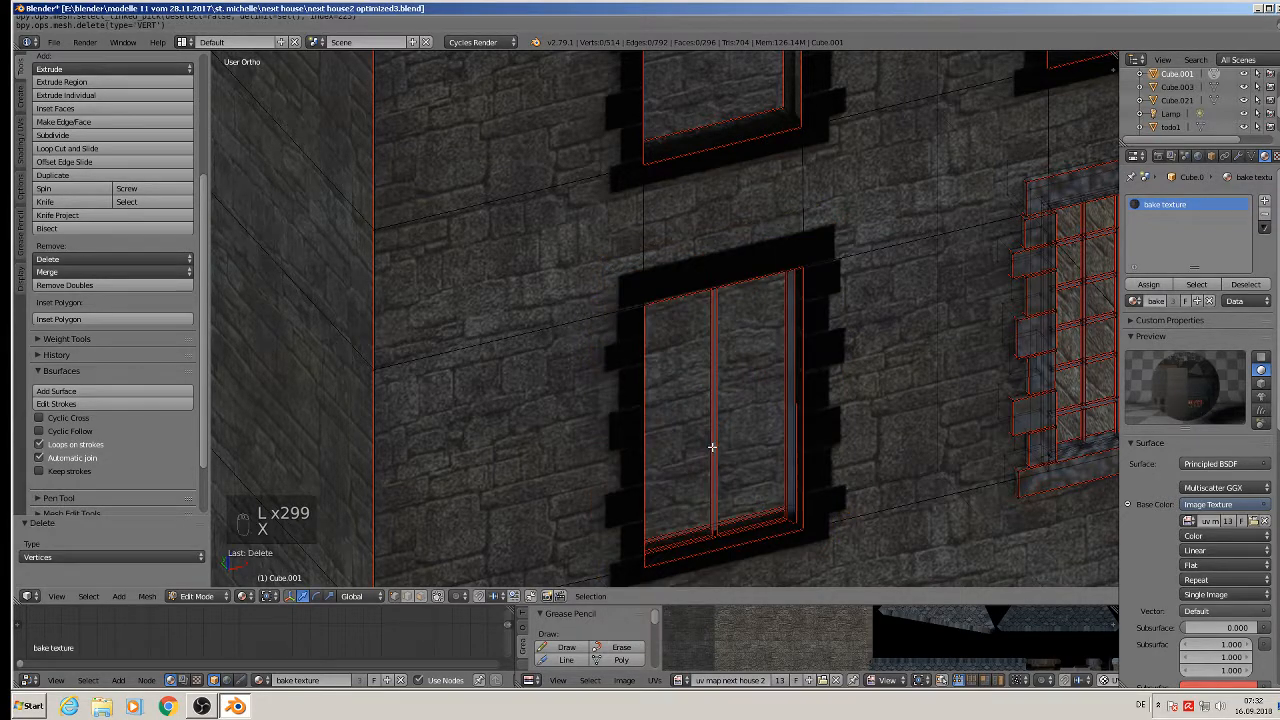
Step: Select the linked frame left in the lower left window opening and delete its edges
key(ctrl+z)
key(x)
click(712, 533)
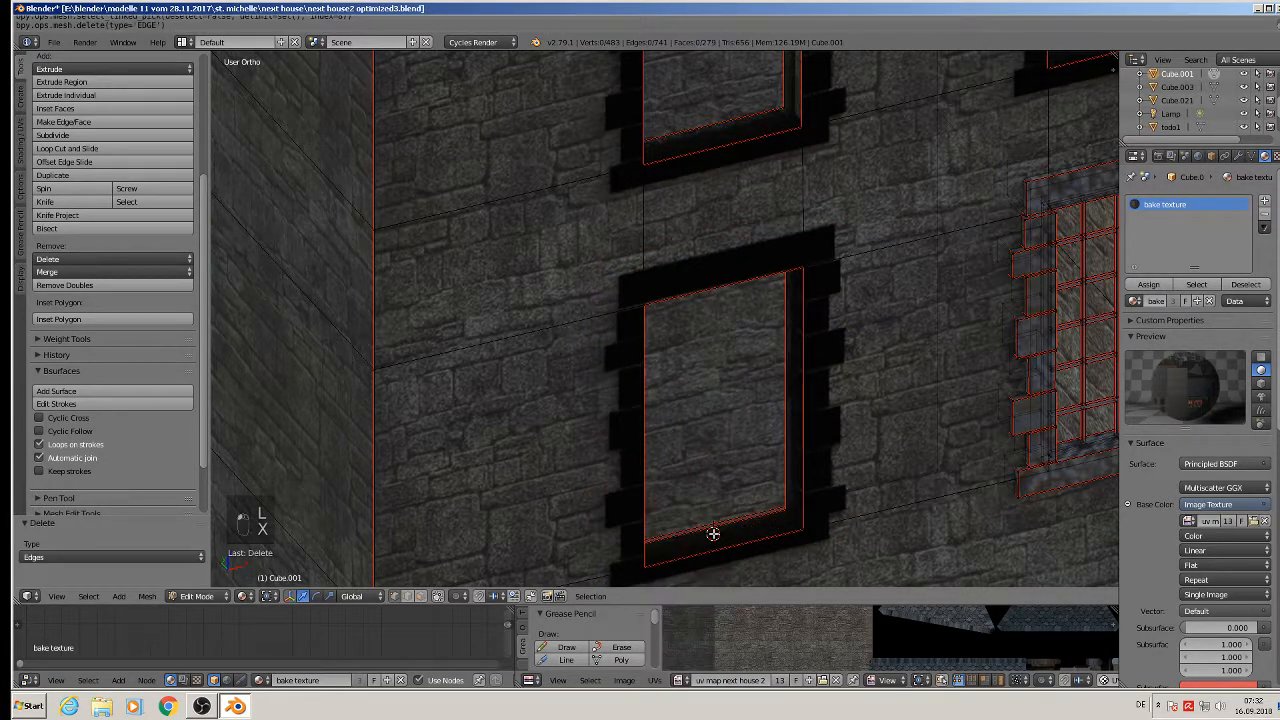
Step: Select the linked lintel, jamb stones and sill around the lower right window and delete their vertices
scroll(754, 466, down, 4)
shift+middle_drag(846, 403, 640, 300)
scroll(777, 271, up, 1)
shift+middle_drag(715, 281, 631, 344)
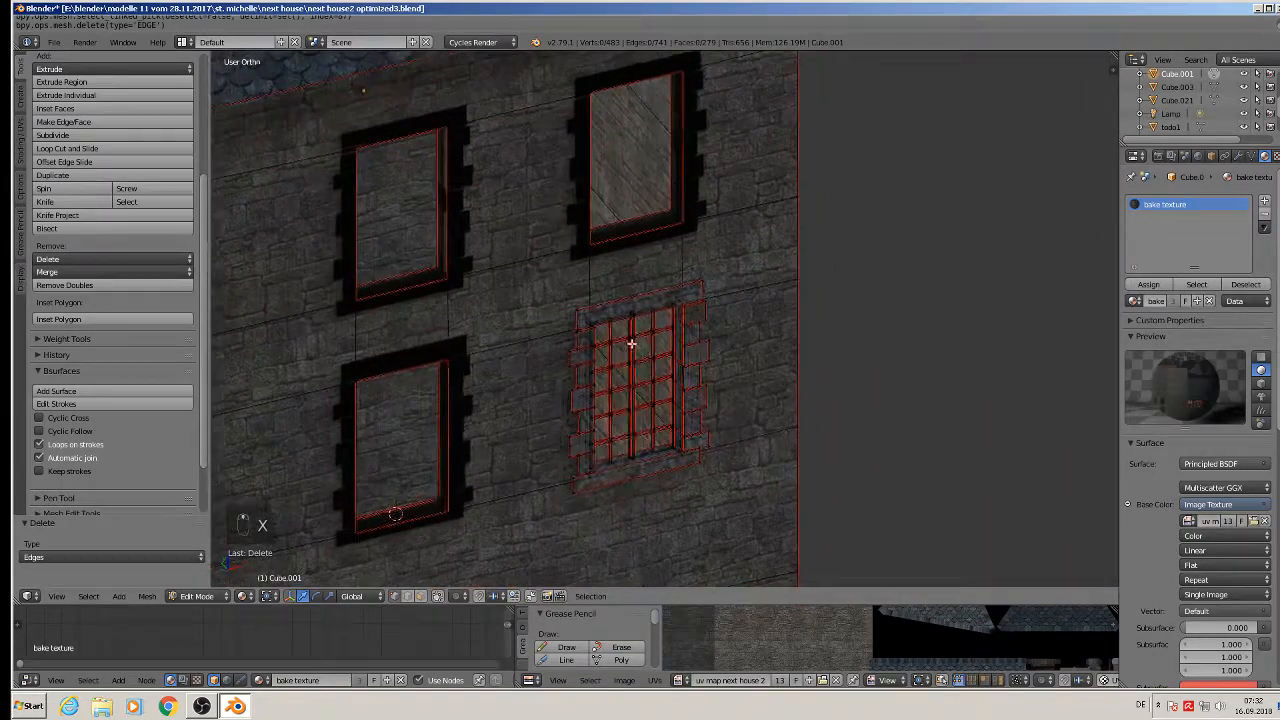
scroll(631, 344, up, 5)
scroll(560, 310, down, 3)
key(l)
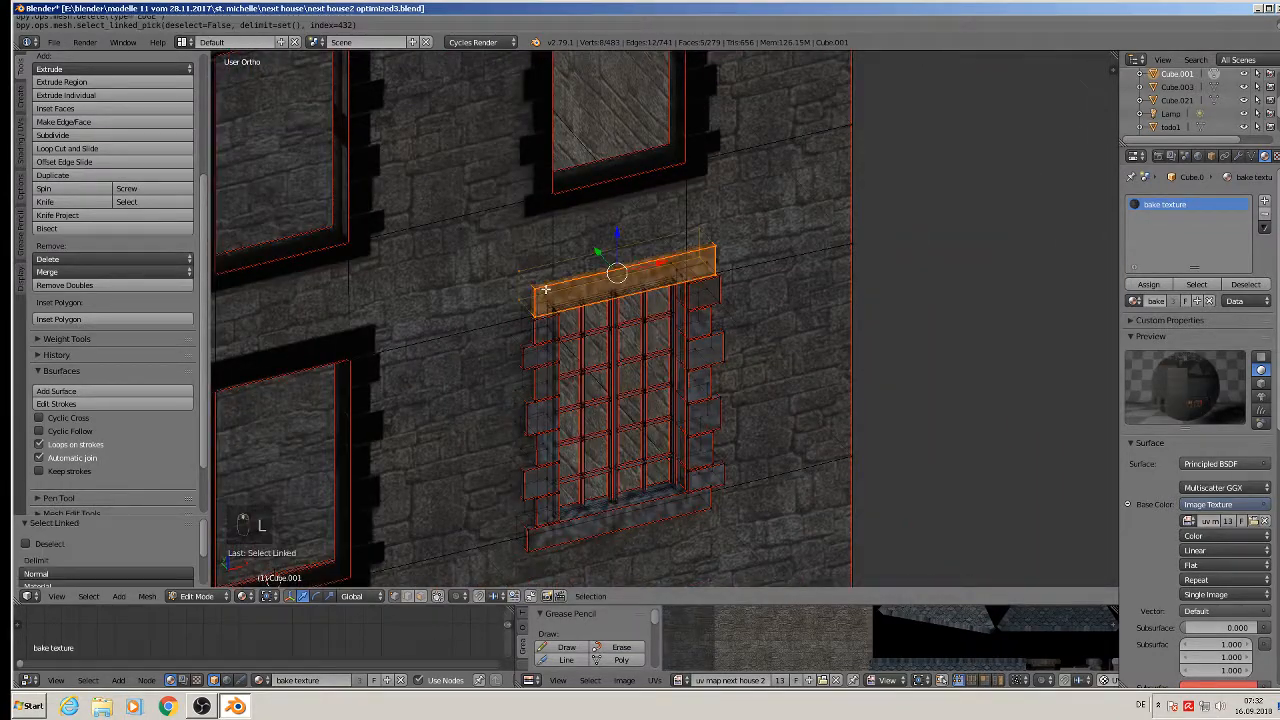
key(l)
key(l)
key(l)
key(l)
key(l)
key(l)
key(l)
key(l)
key(l)
key(l)
key(l)
key(l)
key(l)
key(l)
key(l)
key(l)
key(l)
key(l)
key(l)
key(l)
key(l)
key(l)
key(l)
key(l)
key(l)
key(l)
key(l)
key(l)
key(l)
key(l)
key(l)
key(l)
key(l)
key(l)
key(l)
key(l)
key(l)
key(l)
key(l)
key(l)
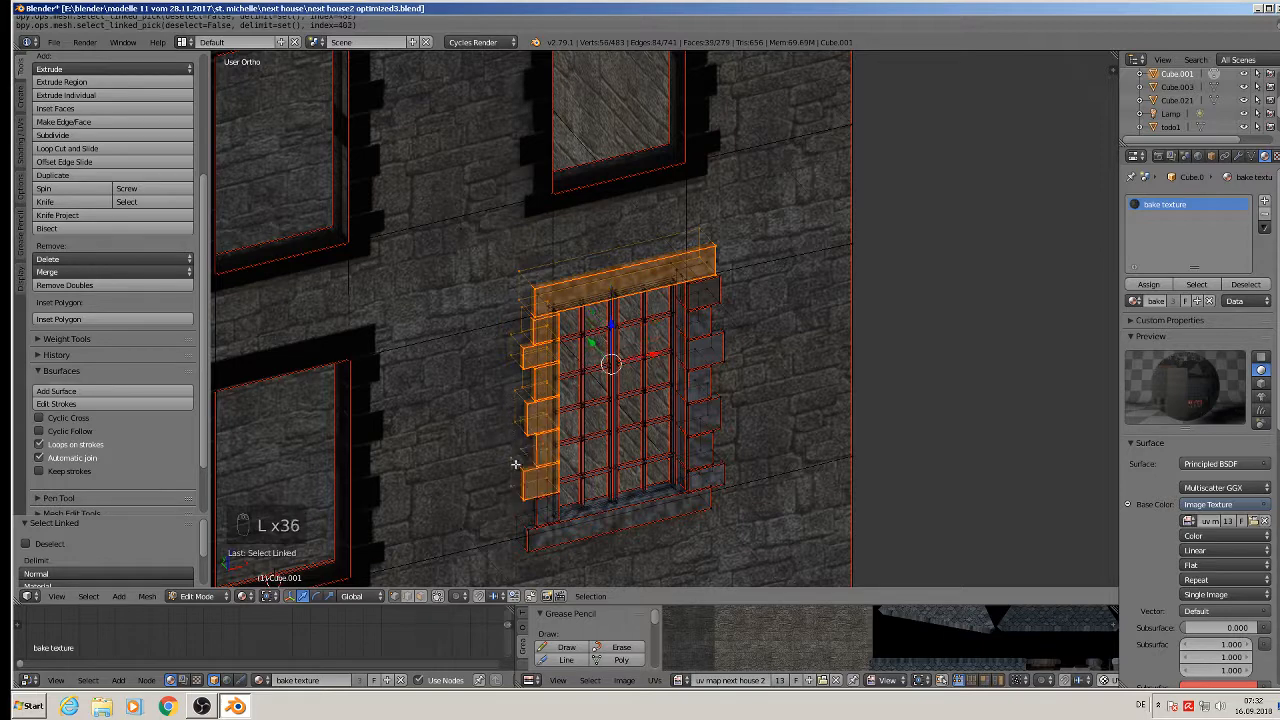
key(l)
key(l)
key(l)
key(l)
key(l)
key(l)
key(l)
key(l)
key(l)
key(l)
key(l)
key(l)
key(l)
key(l)
key(l)
key(l)
key(l)
key(l)
key(l)
key(l)
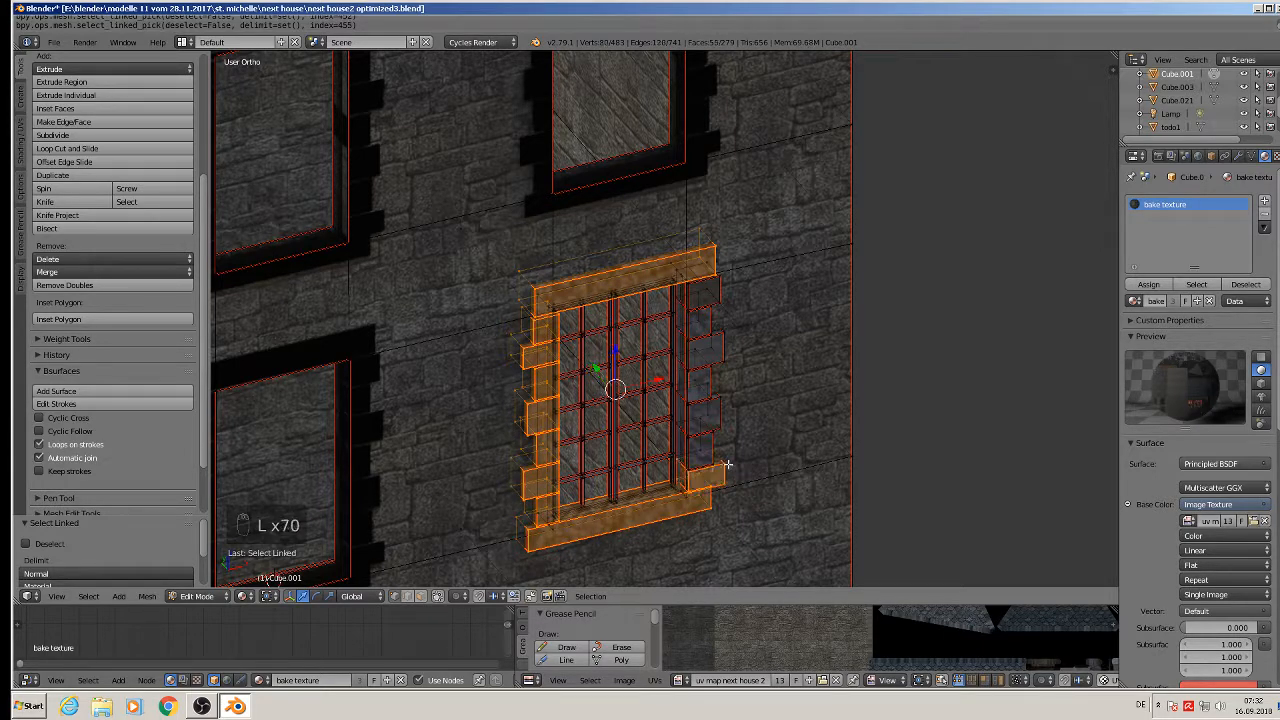
key(x)
click(724, 289)
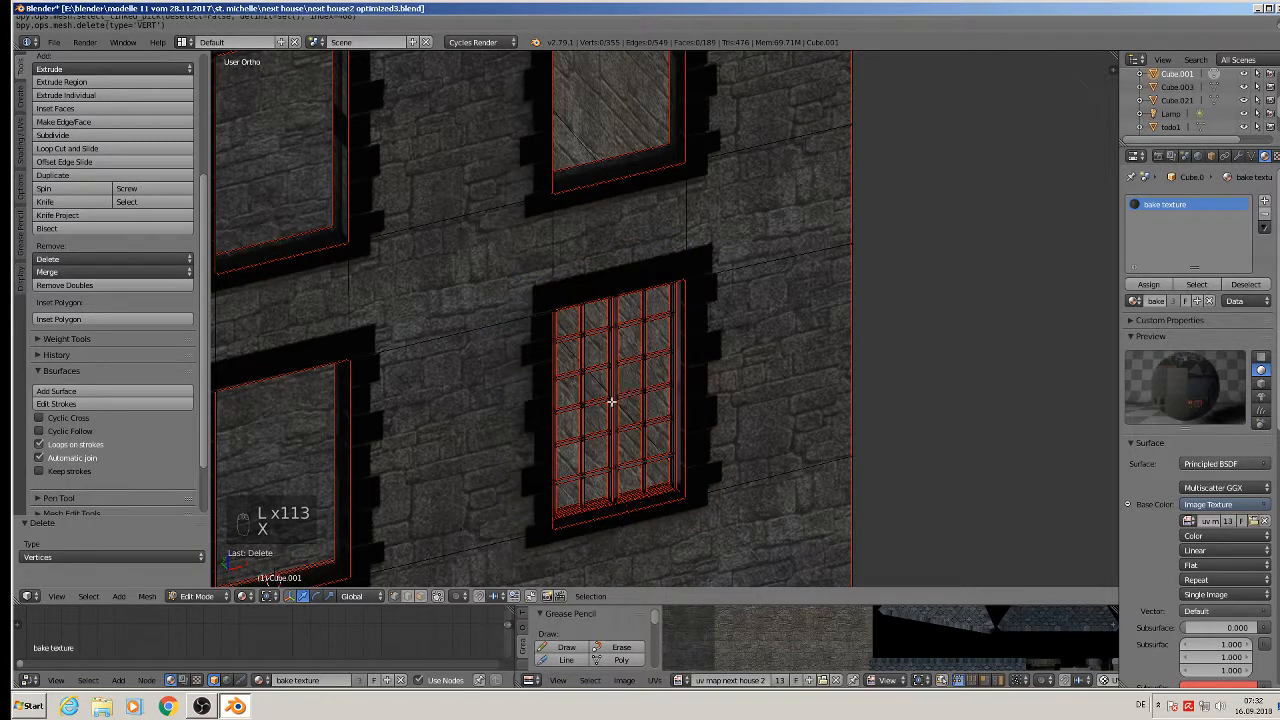
Step: Select all linked glazing bars in both sashes of the lower right window and delete their vertices
key(l)
key(l)
key(l)
key(l)
key(l)
key(l)
key(l)
key(l)
key(l)
key(l)
key(l)
key(l)
key(l)
key(l)
key(l)
key(l)
key(l)
key(l)
key(l)
key(l)
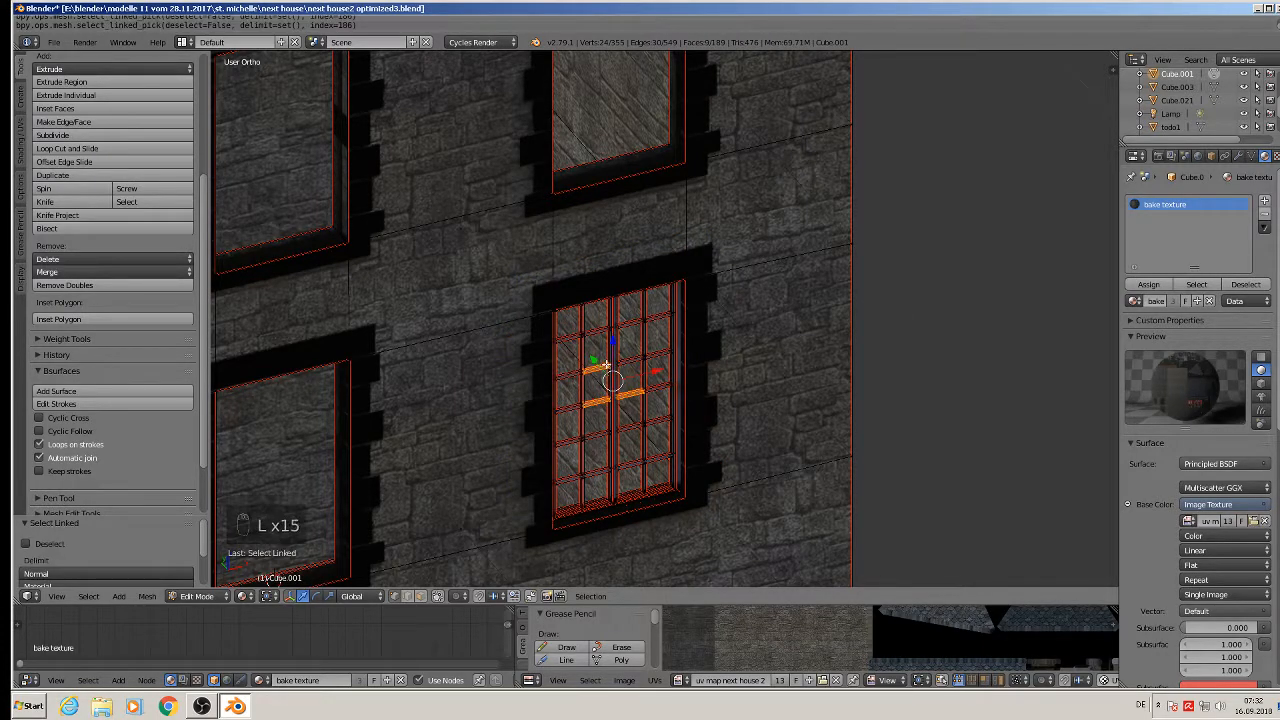
key(l)
key(l)
key(l)
key(l)
key(l)
key(l)
key(l)
key(l)
key(l)
key(l)
key(l)
key(l)
key(l)
key(l)
key(l)
key(l)
key(l)
key(l)
key(l)
key(l)
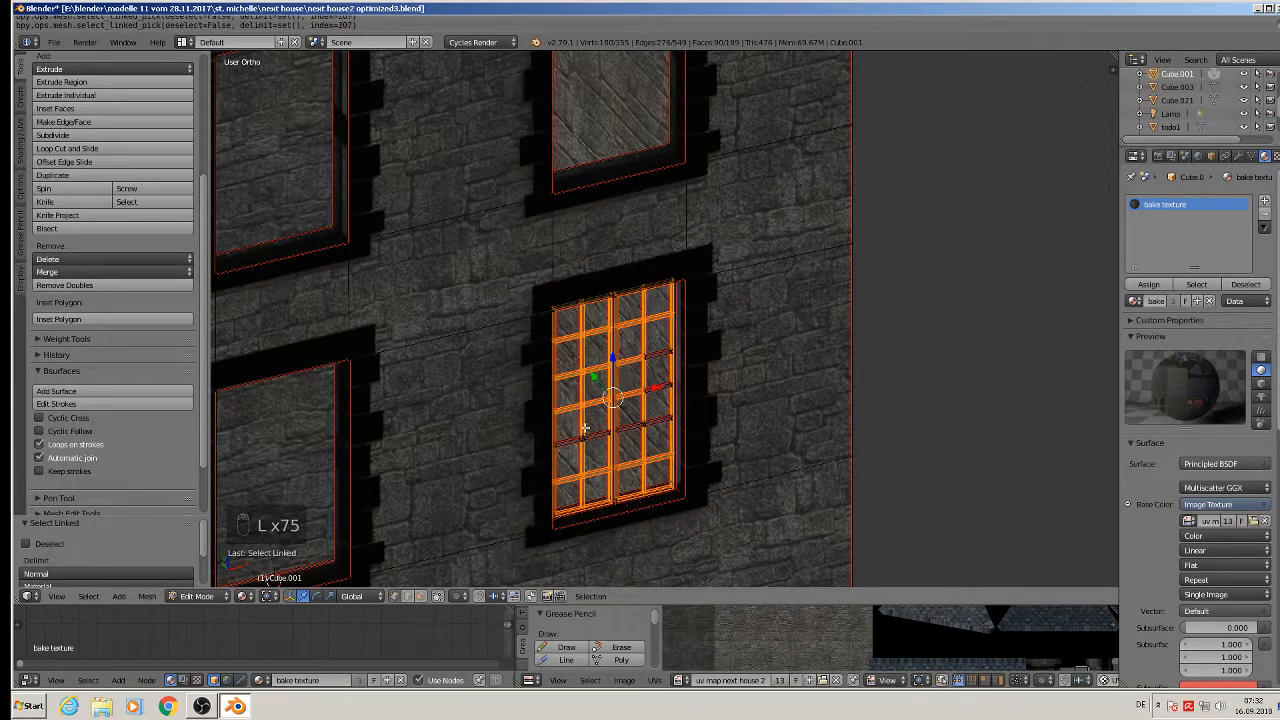
key(l)
key(l)
key(l)
key(l)
key(l)
key(l)
key(l)
key(l)
key(l)
key(l)
key(l)
key(l)
key(l)
key(l)
key(l)
key(l)
key(l)
key(l)
key(l)
key(l)
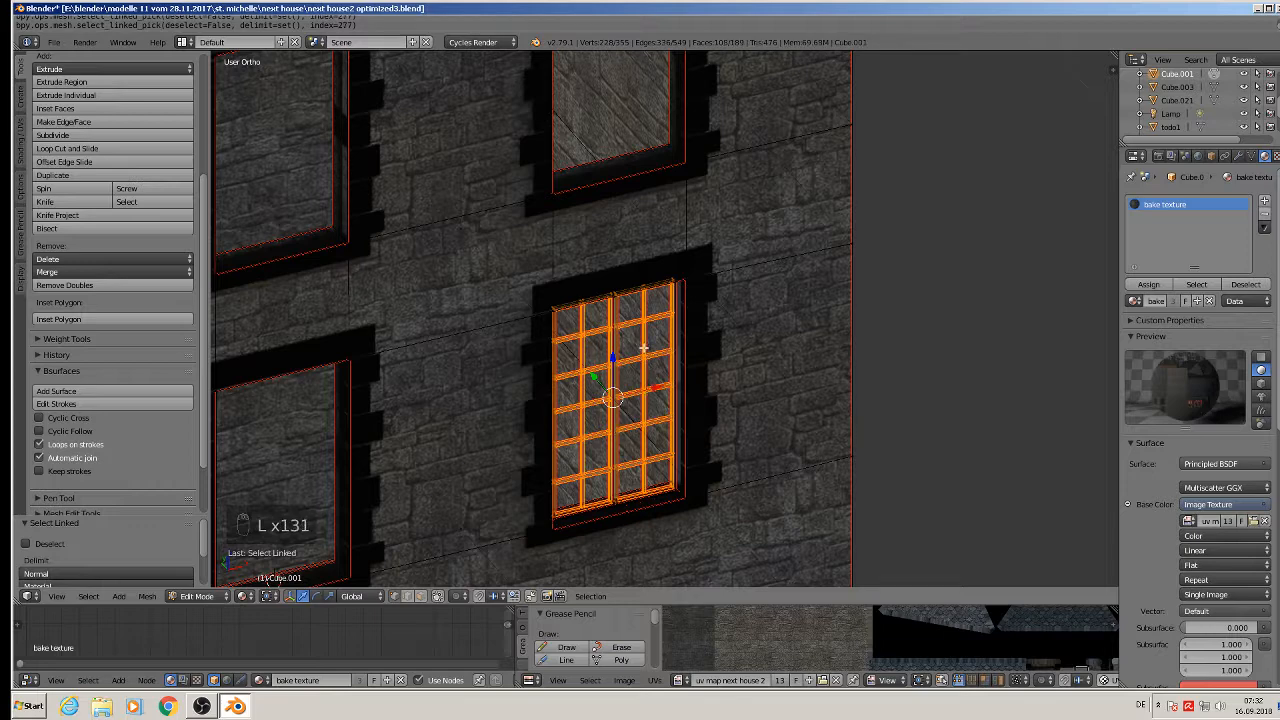
key(x)
click(645, 350)
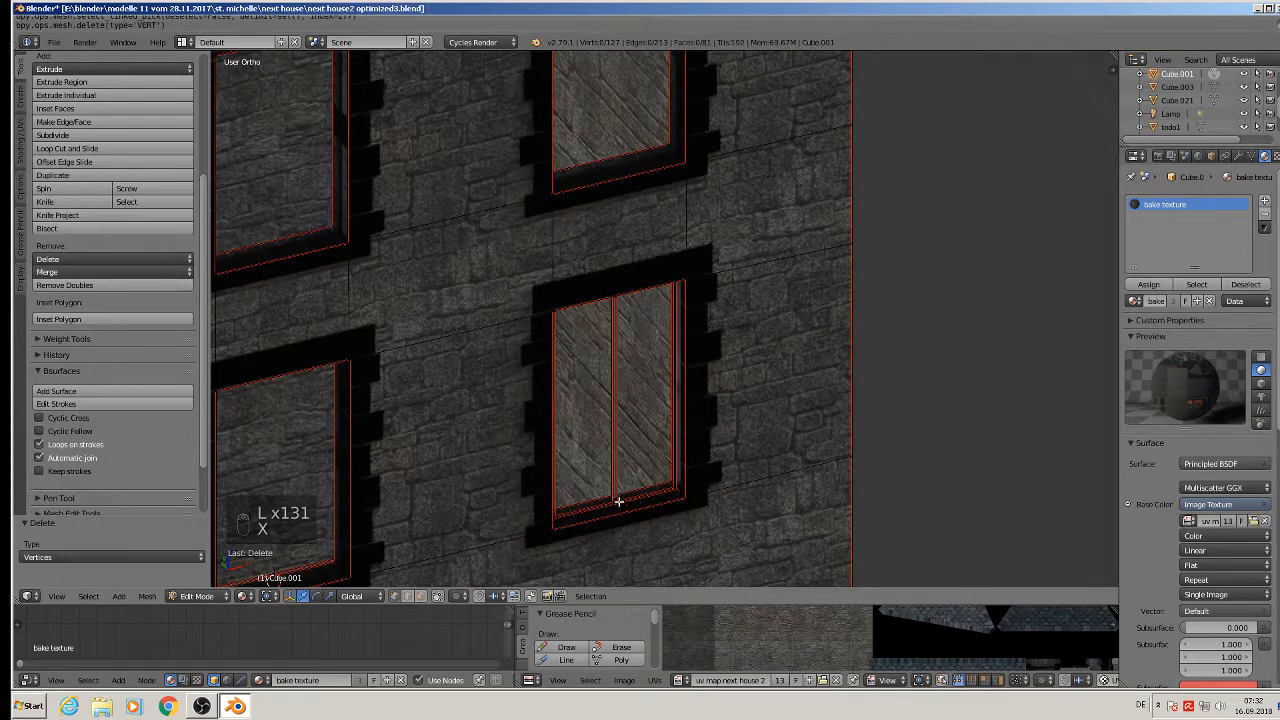
Step: Select the linked frame with its centre post left in the lower right window opening and delete its vertices
key(l)
key(x)
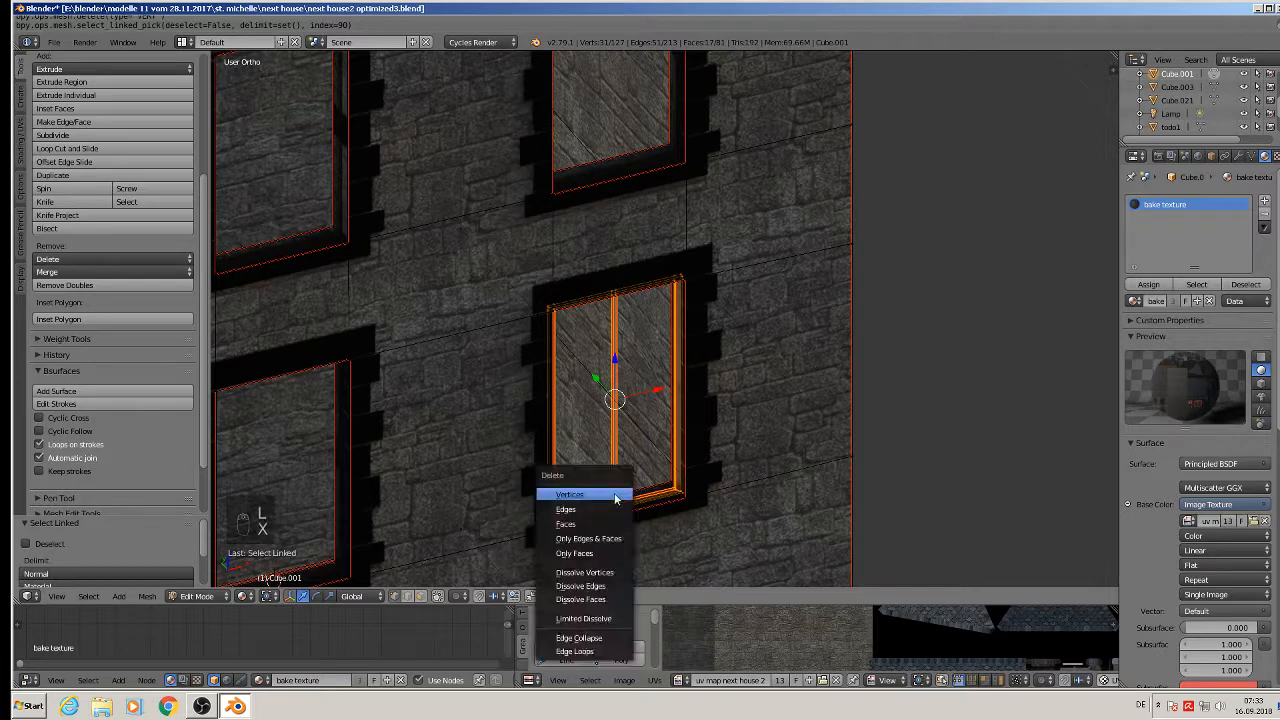
click(614, 494)
Step: Select the edge loop of each of the two dormer openings and fill both with a face
scroll(610, 481, down, 4)
shift+middle_drag(640, 425, 723, 268)
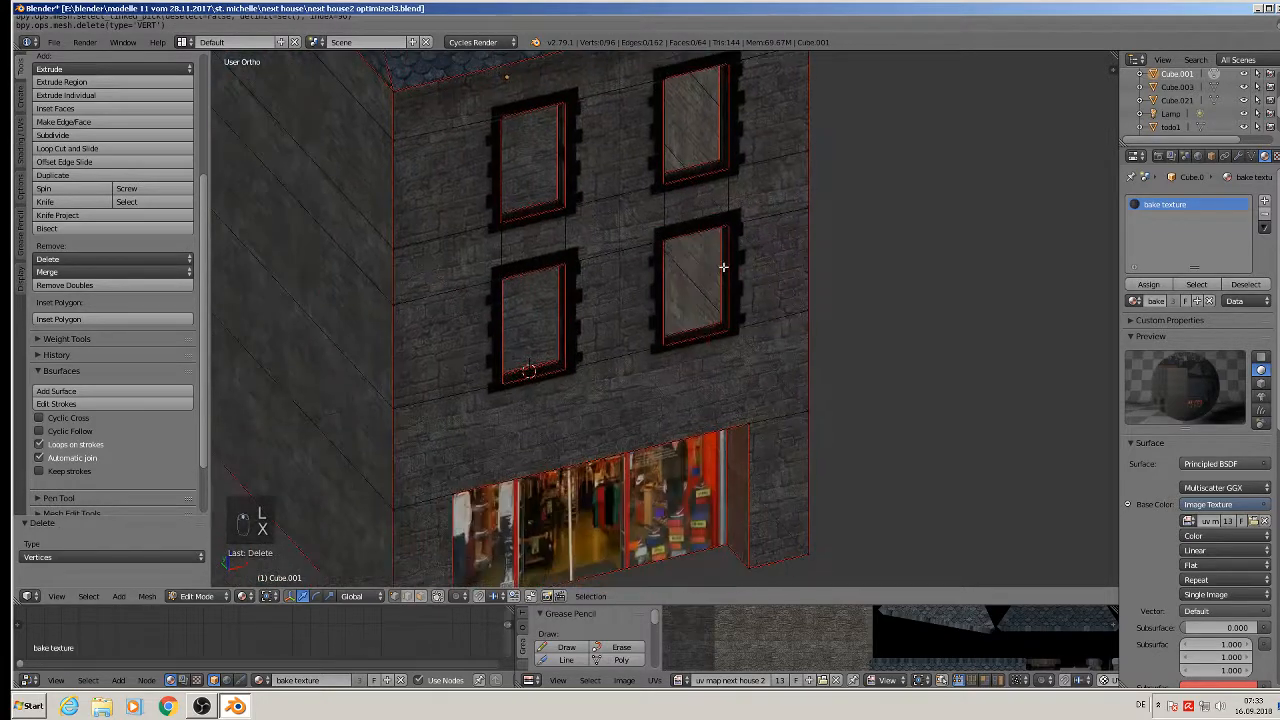
scroll(723, 269, down, 3)
middle_drag(651, 251, 595, 58)
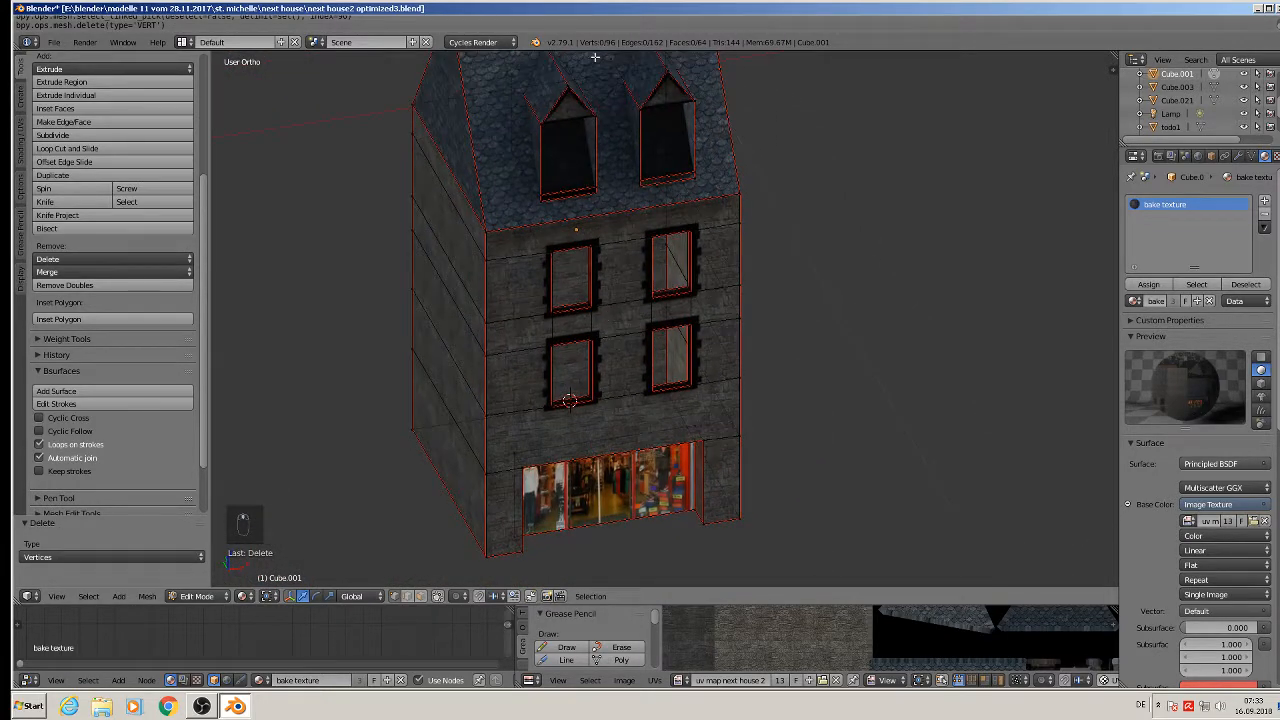
middle_drag(714, 300, 551, 214)
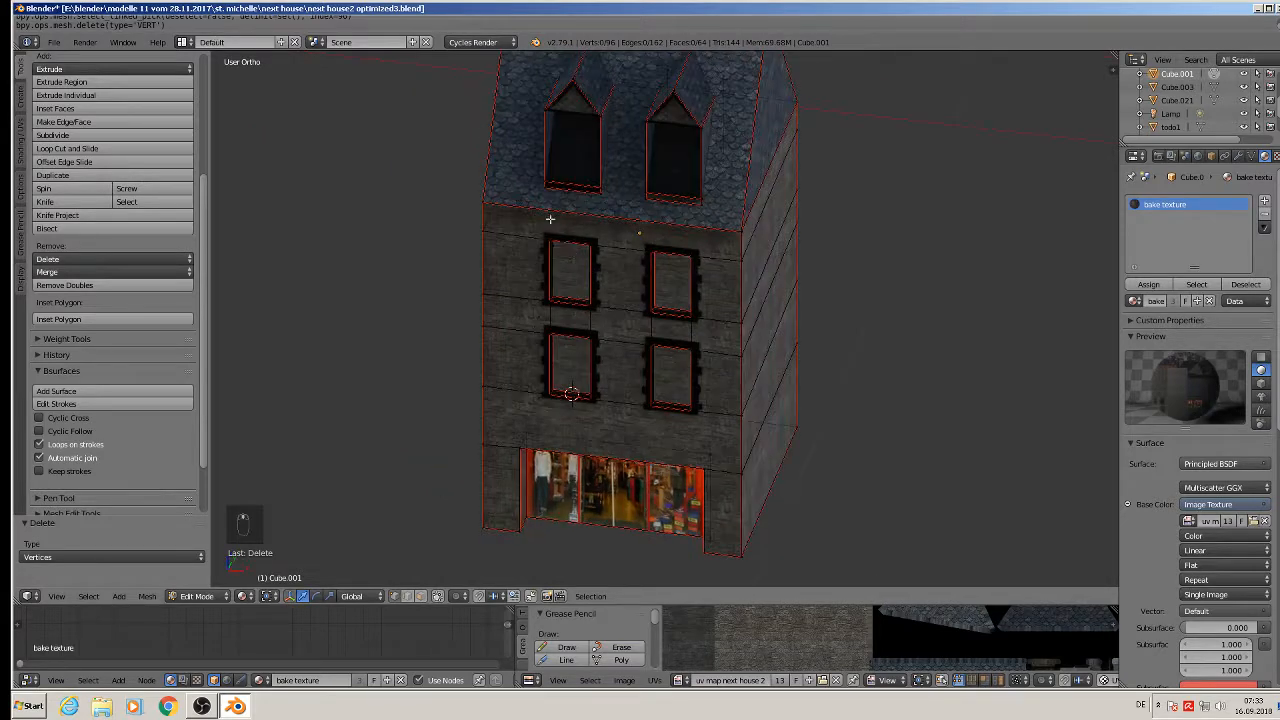
scroll(548, 165, up, 3)
scroll(536, 165, down, 2)
alt+right_click(533, 148)
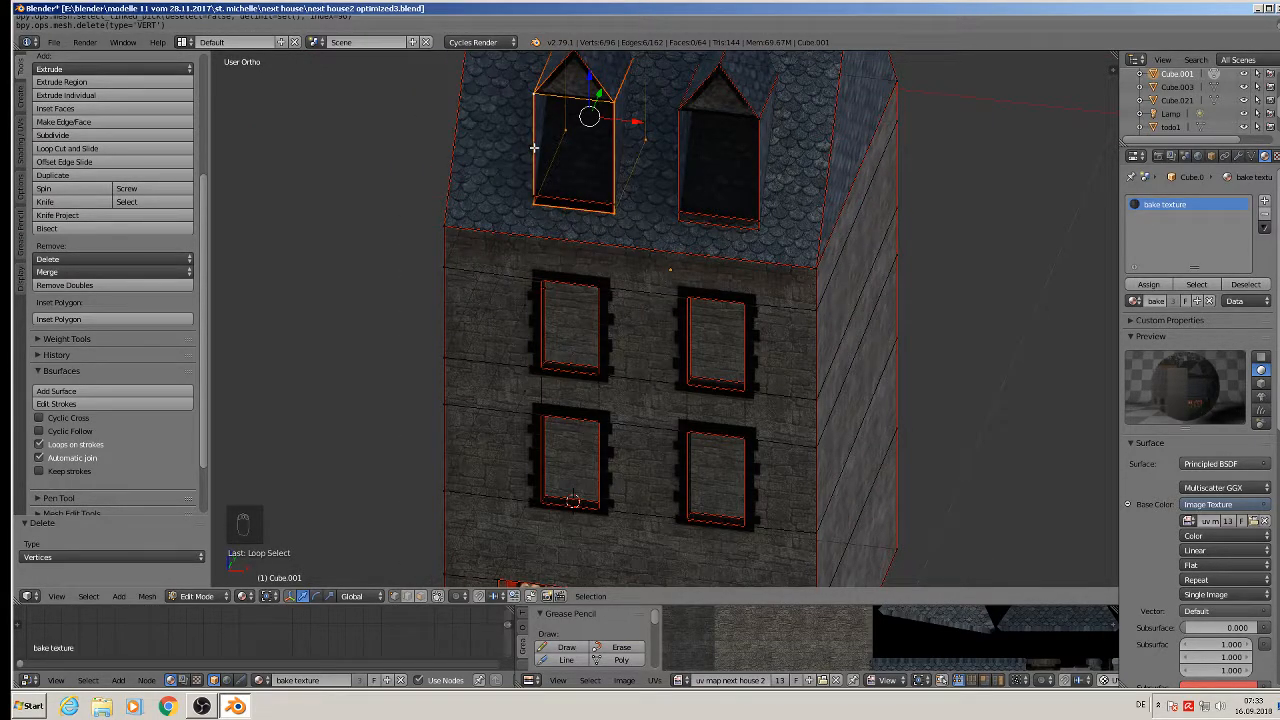
key(f)
alt+right_click(680, 167)
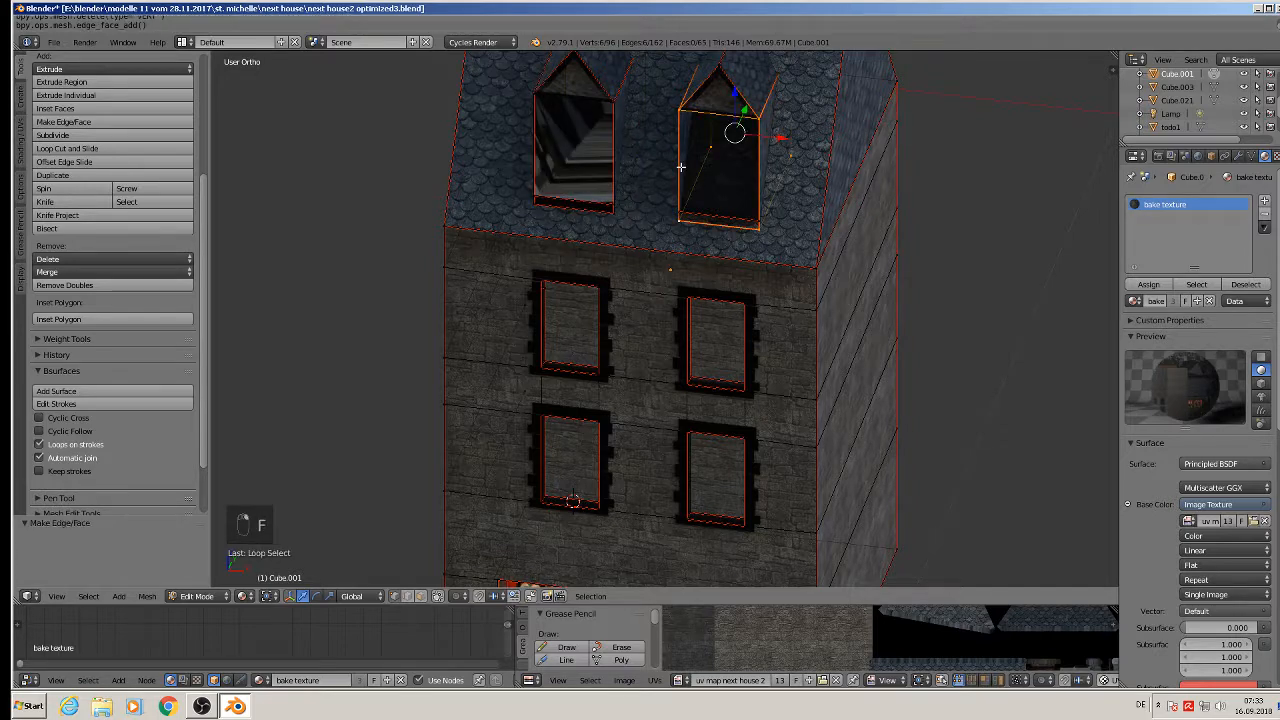
key(f)
Step: Fill the two upper-row window openings in the facade with faces built from their inner edge loops
alt+right_click(542, 347)
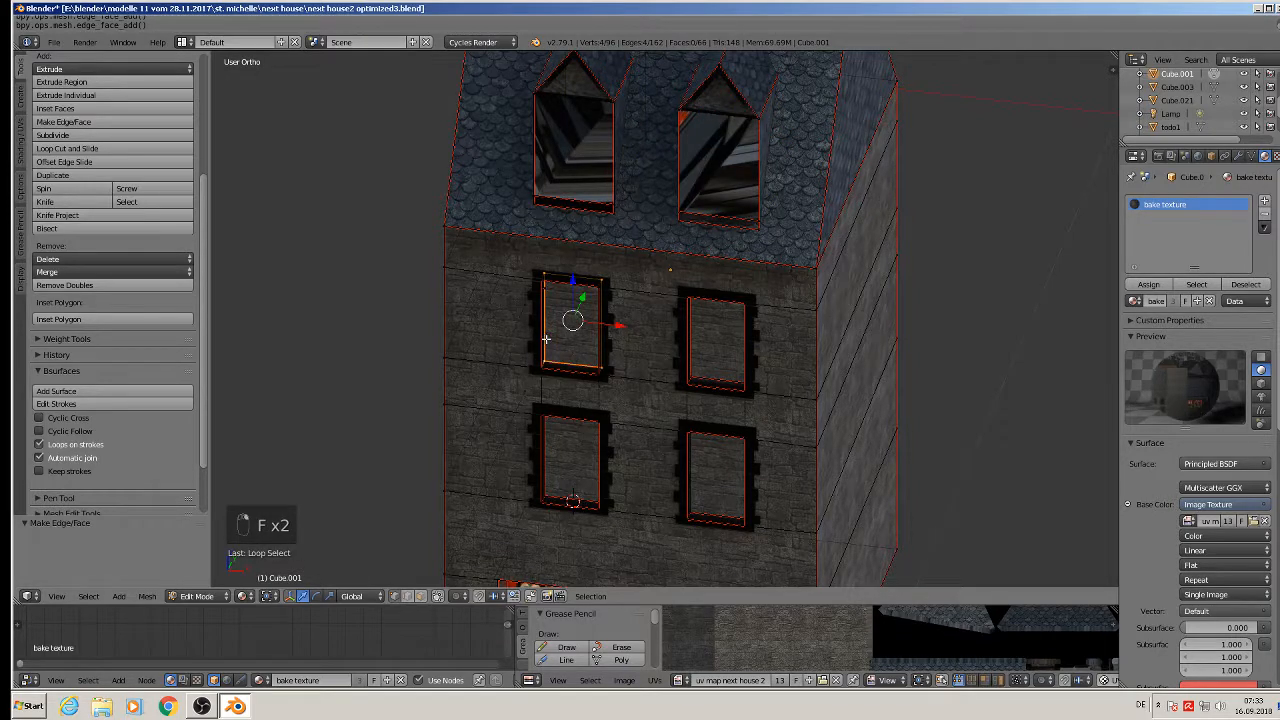
scroll(563, 343, up, 3)
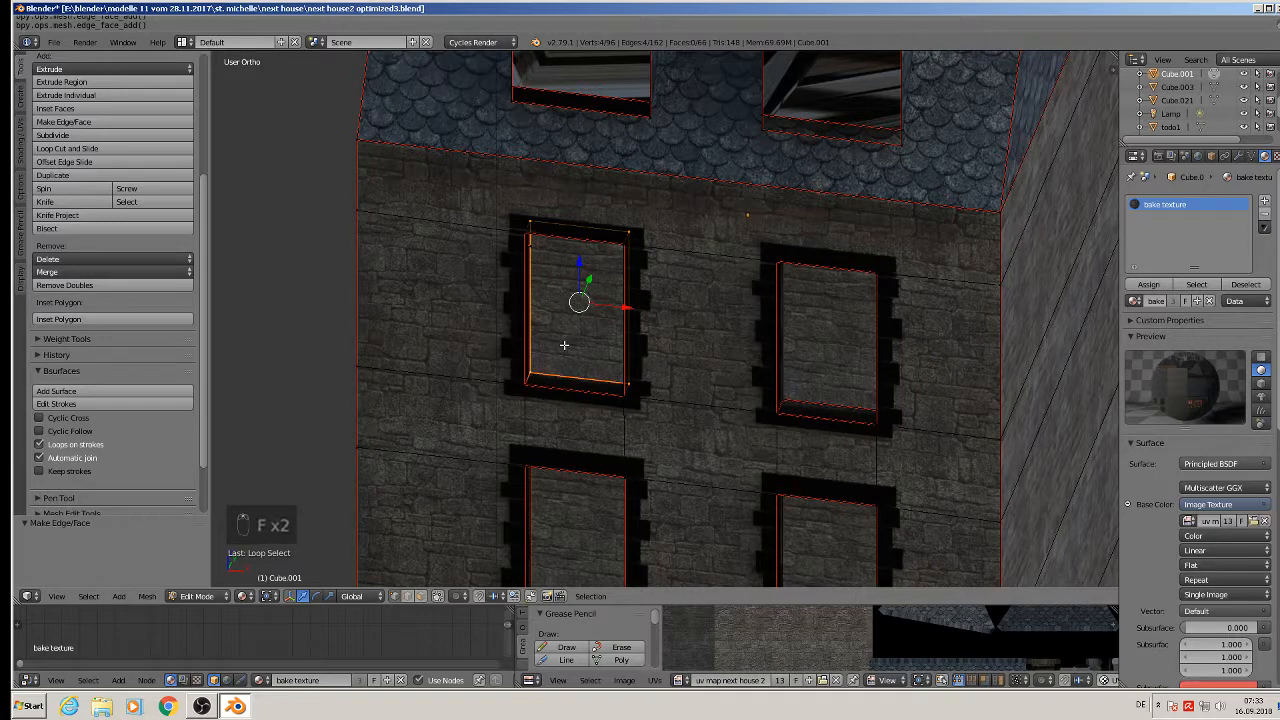
key(f)
alt+right_click(792, 353)
key(f)
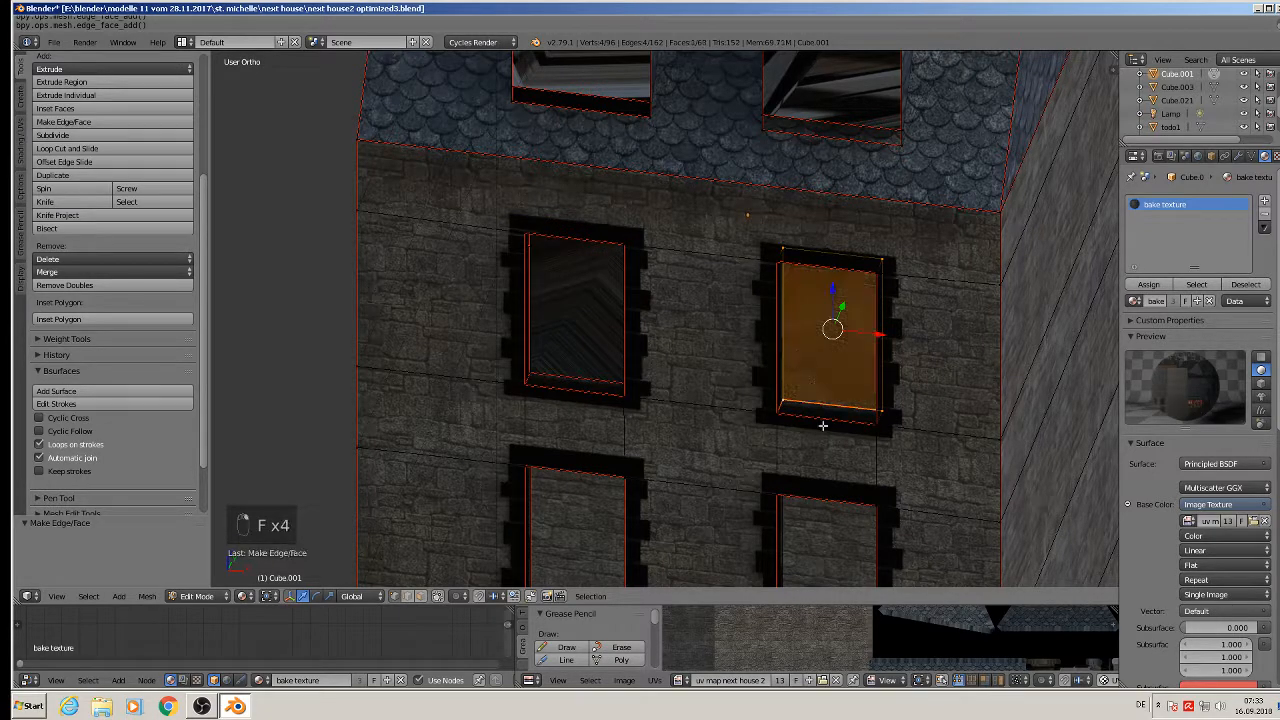
Step: Fill the two lower-row window openings above the shop with faces built from their inner edge loops
shift+middle_drag(792, 353, 790, 163)
alt+right_click(540, 376)
key(f)
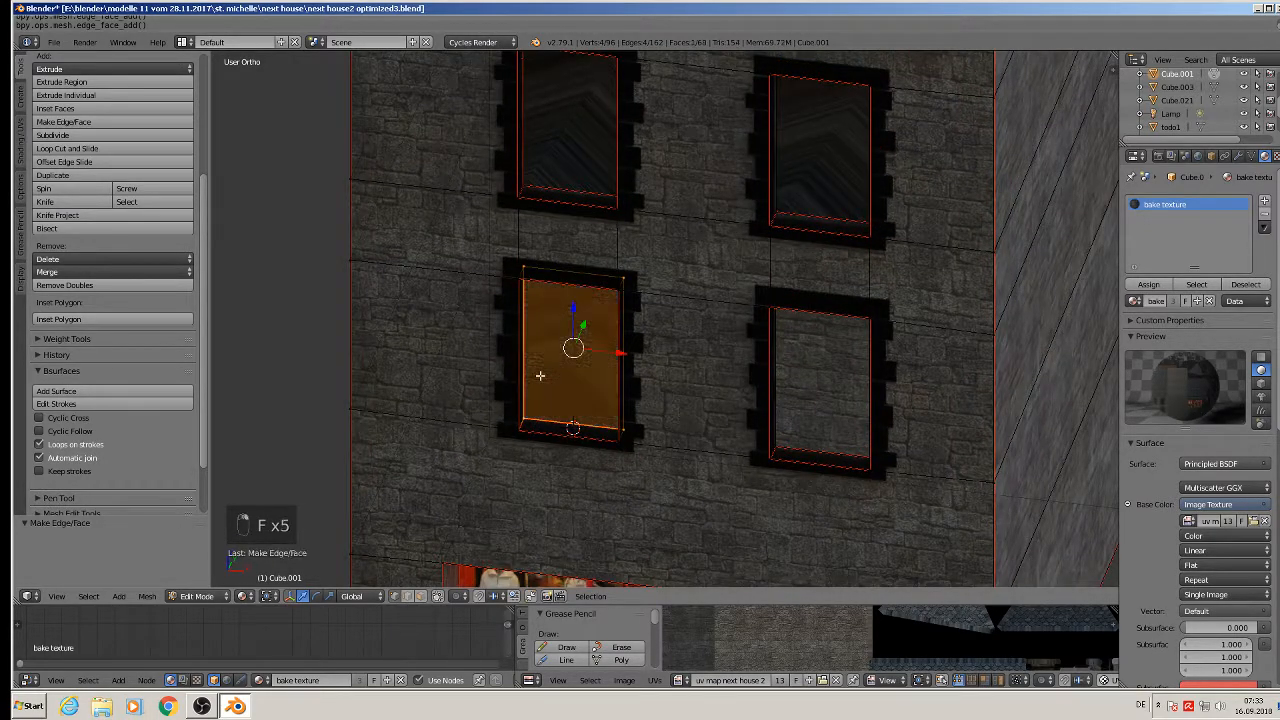
alt+right_click(792, 405)
scroll(790, 400, down, 5)
key(f)
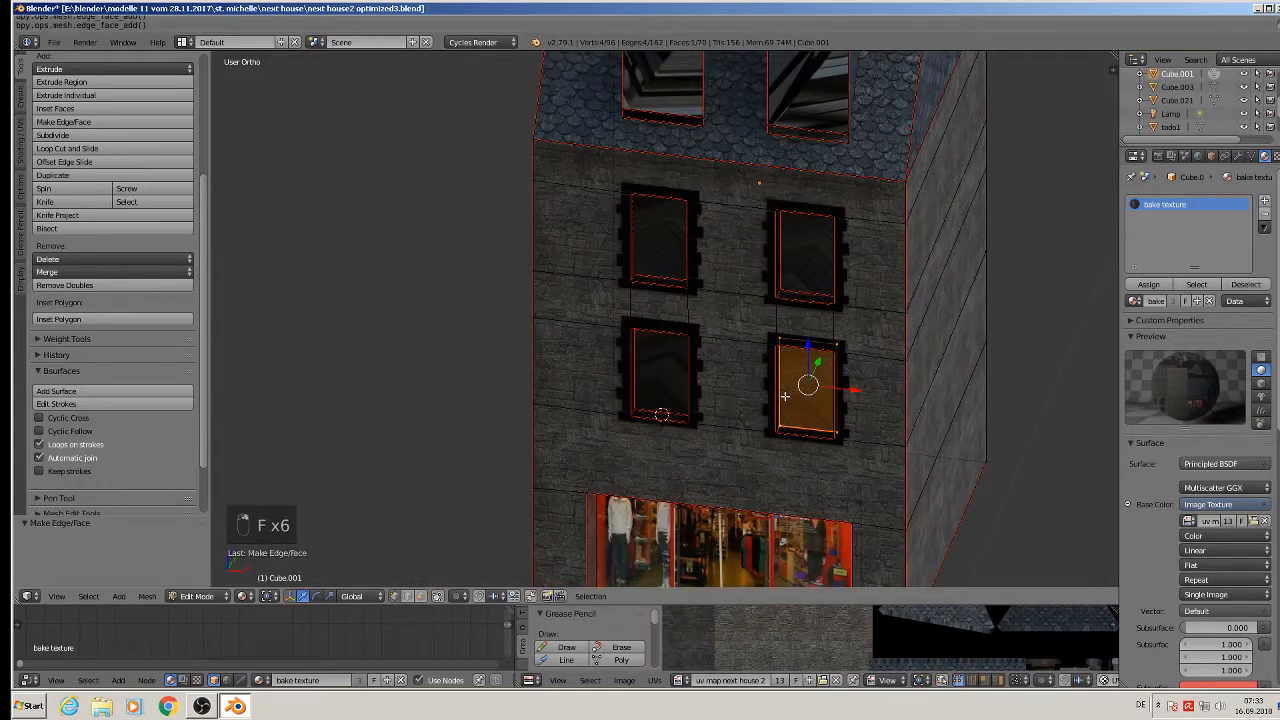
Step: Deselect all geometry and switch to the front orthographic view of the house
key(a)
middle_drag(780, 371, 844, 352)
key(KP_1)
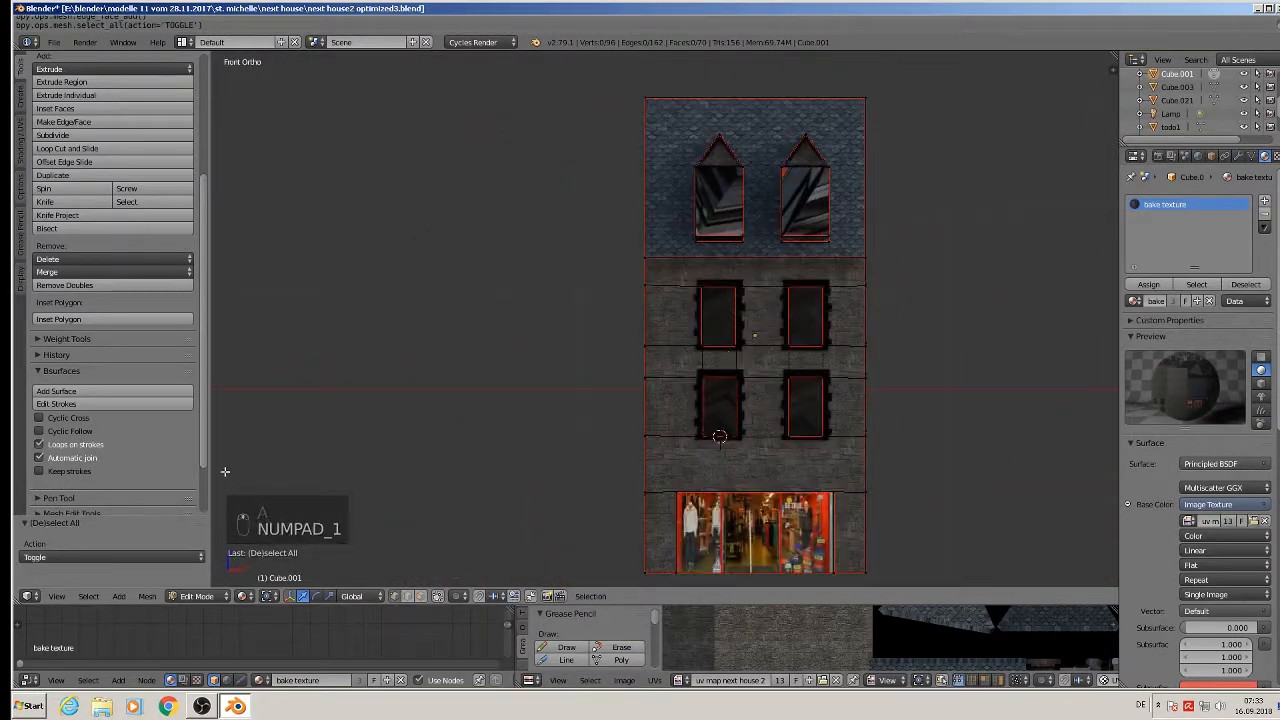
Step: Switch the viewport to solid shading and inspect the filled window and dormer openings with the whole mesh selected
click(243, 596)
click(255, 547)
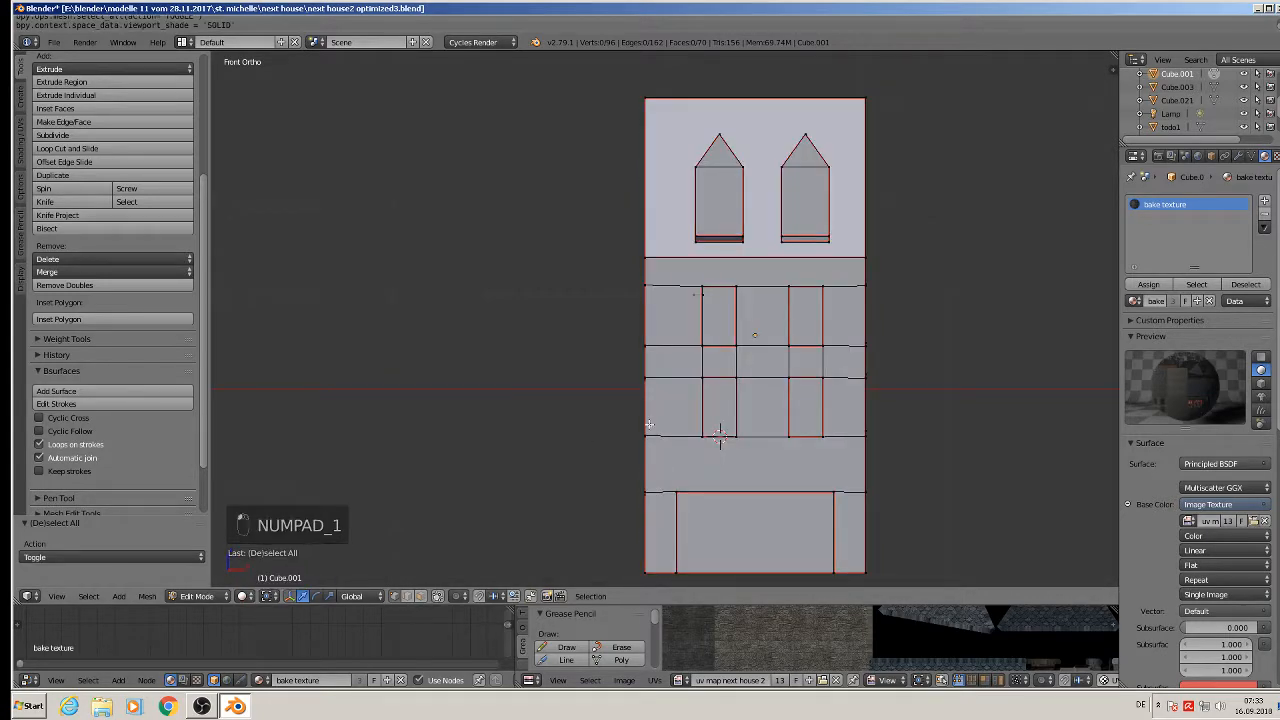
middle_drag(649, 424, 851, 364)
key(a)
key(a)
key(a)
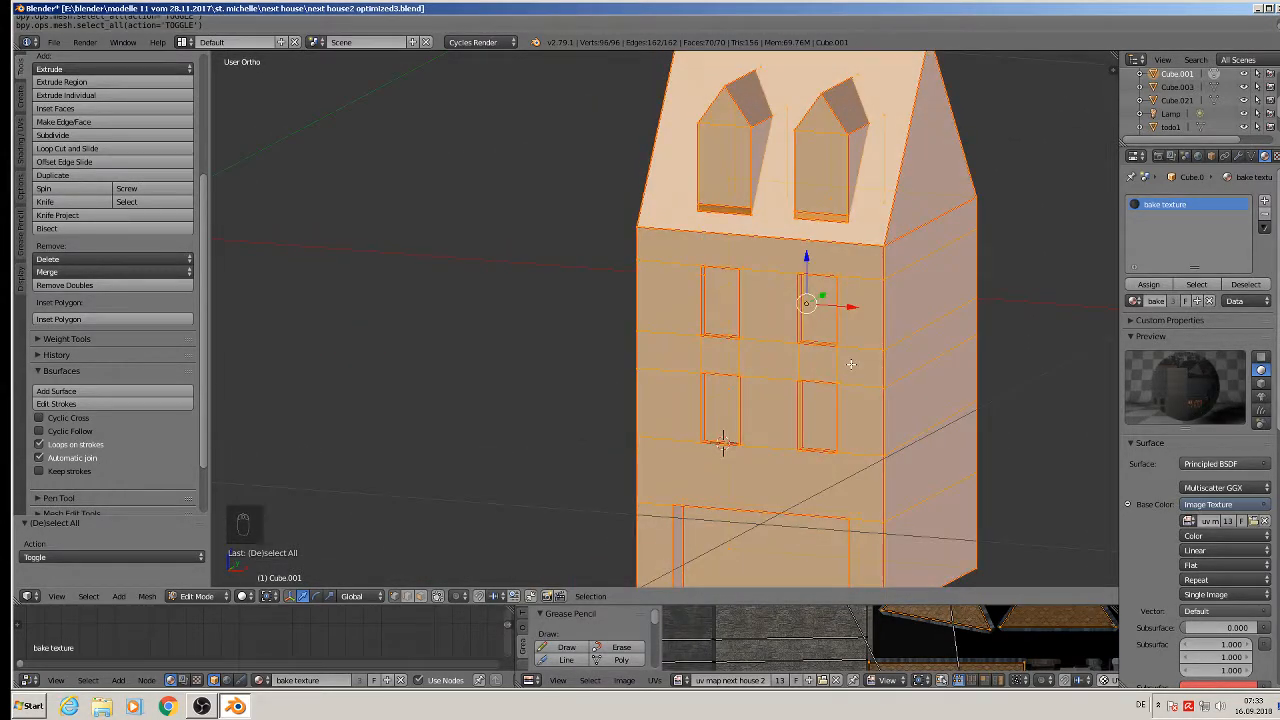
scroll(838, 360, up, 2)
scroll(689, 299, up, 3)
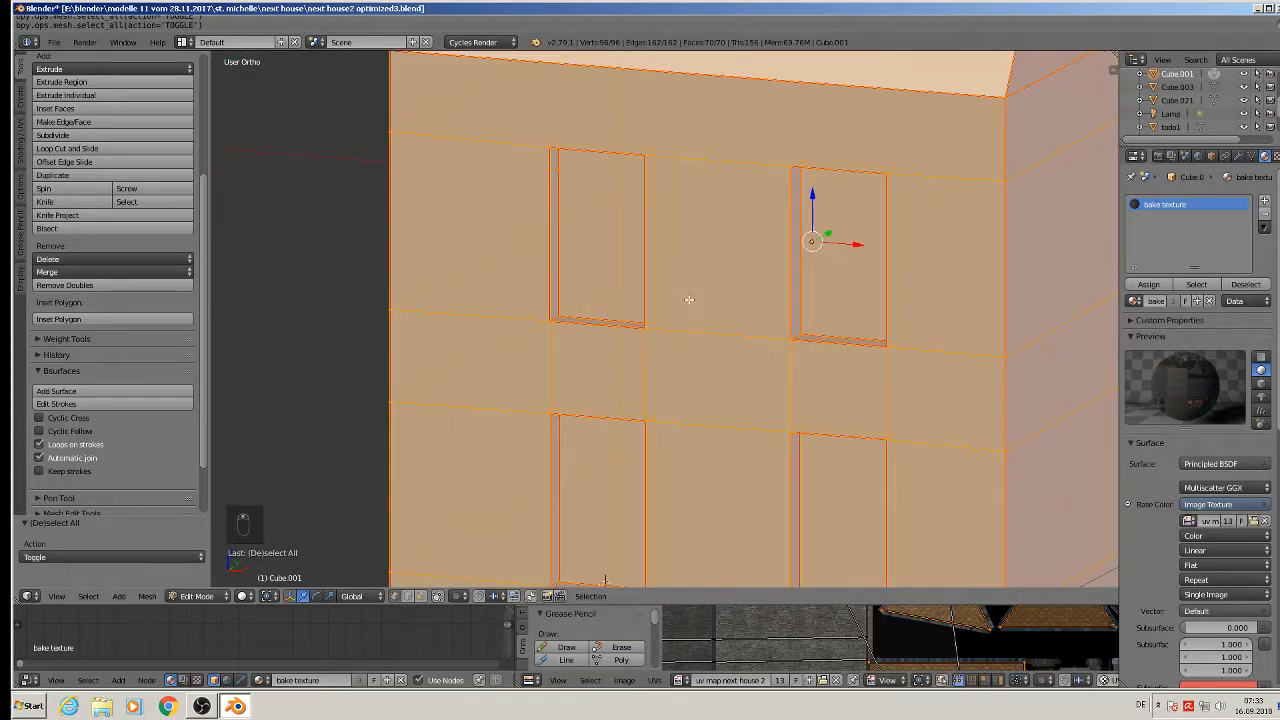
scroll(689, 299, down, 6)
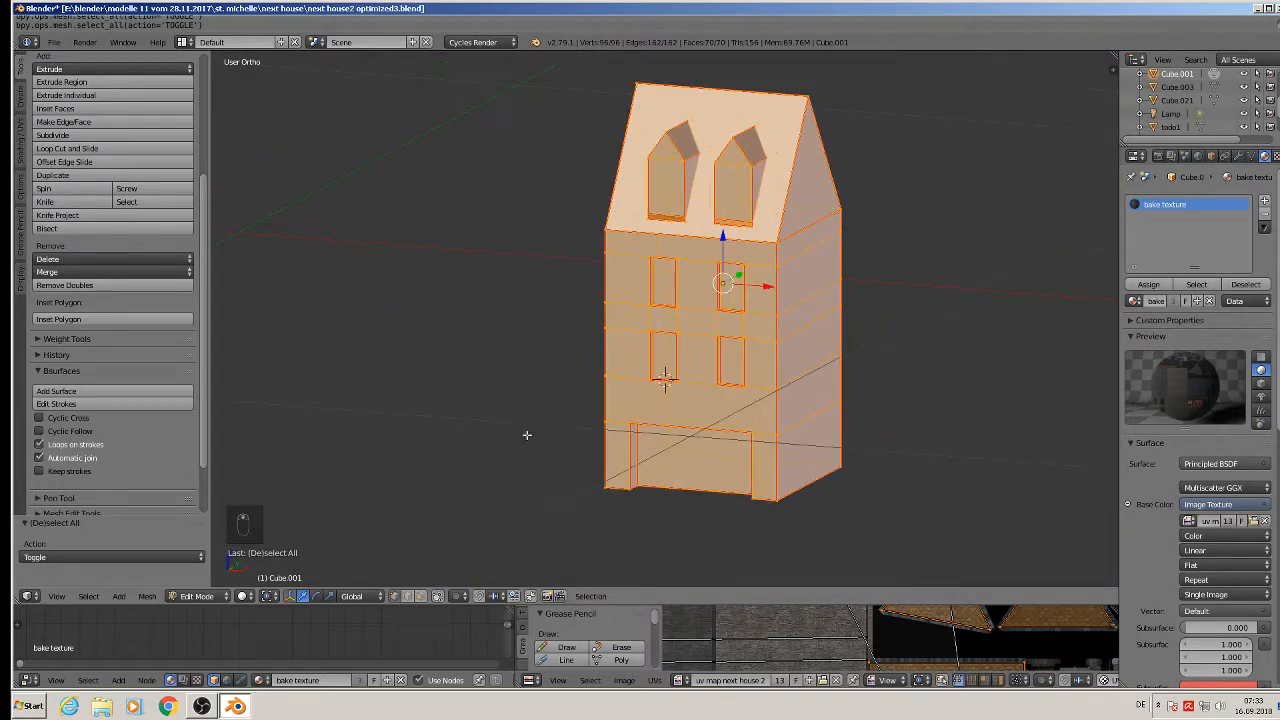
Step: Inspect the facade in Object Mode, then examine the dark strip beneath the left dormer opening in Edit Mode
key(Tab)
middle_drag(530, 493, 560, 478)
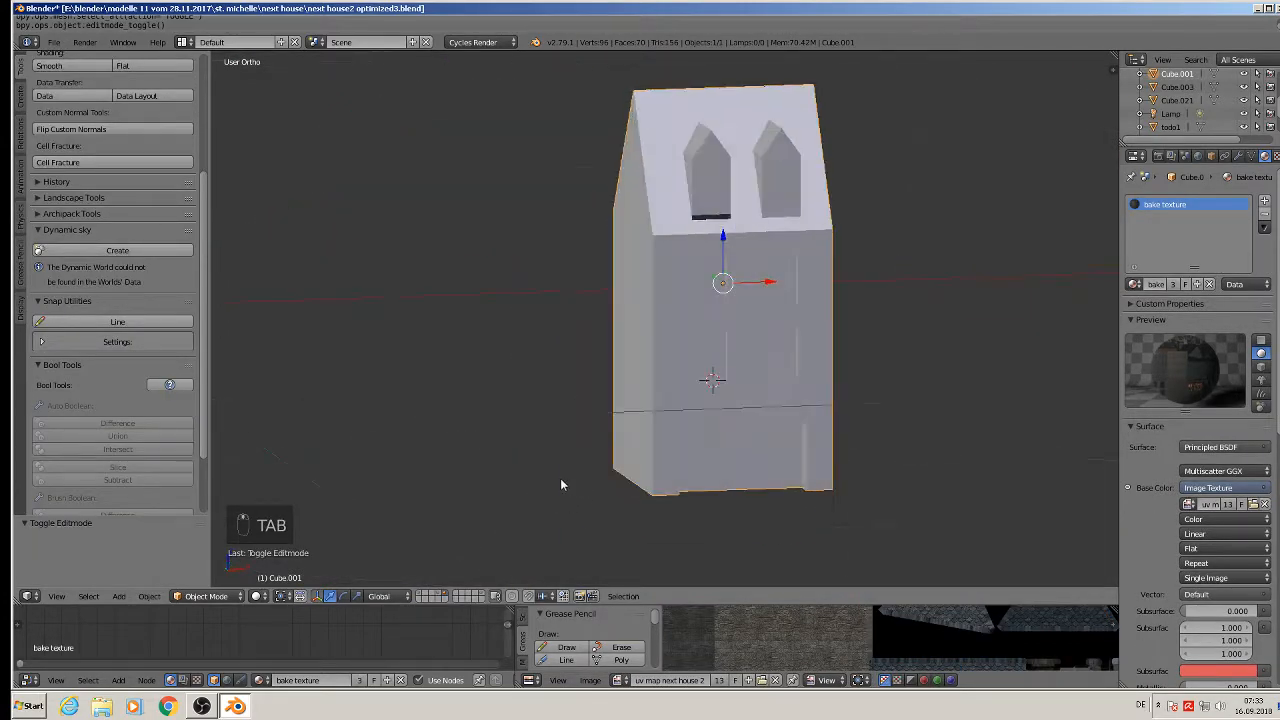
click(50, 43)
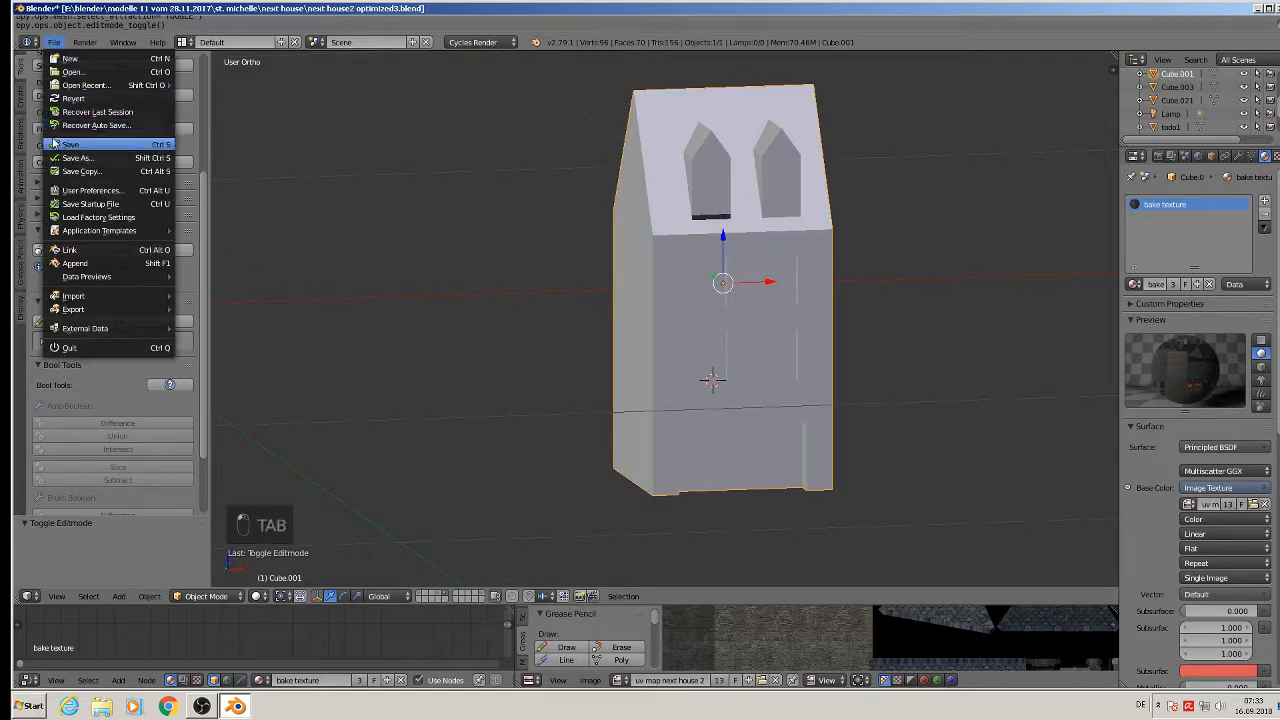
scroll(763, 230, up, 4)
key(Tab)
scroll(763, 230, up, 2)
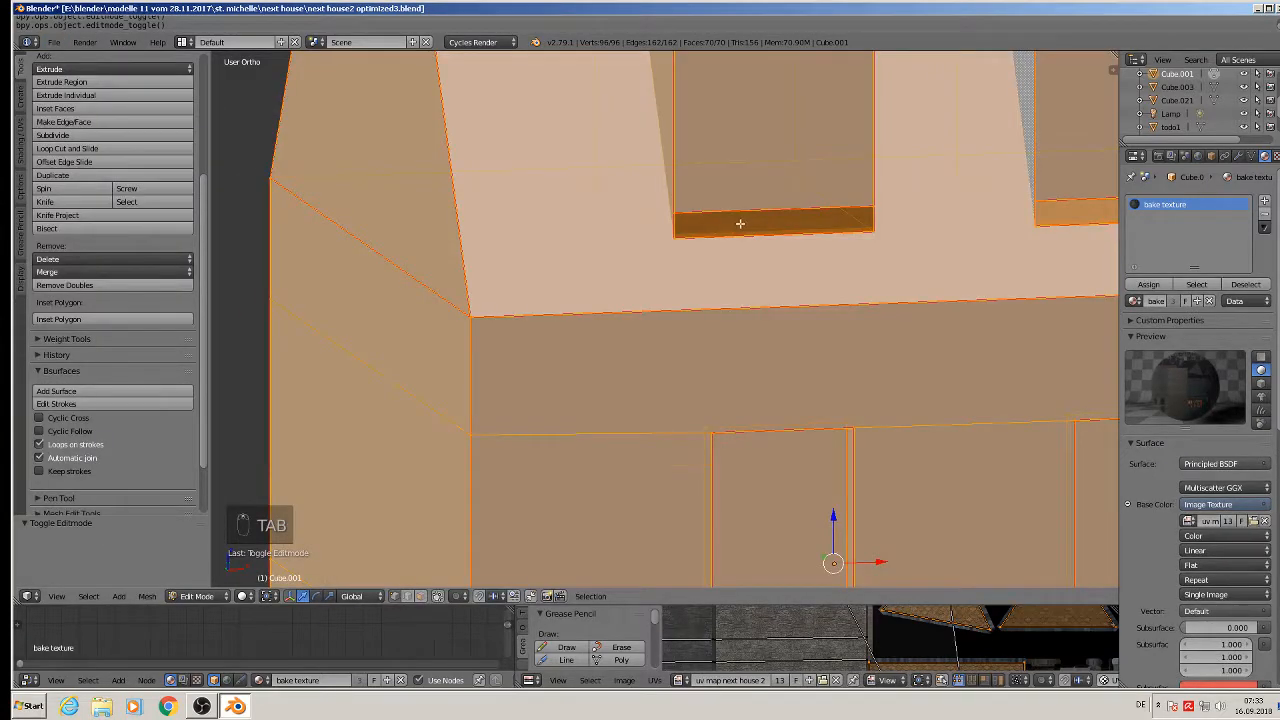
scroll(750, 220, up, 4)
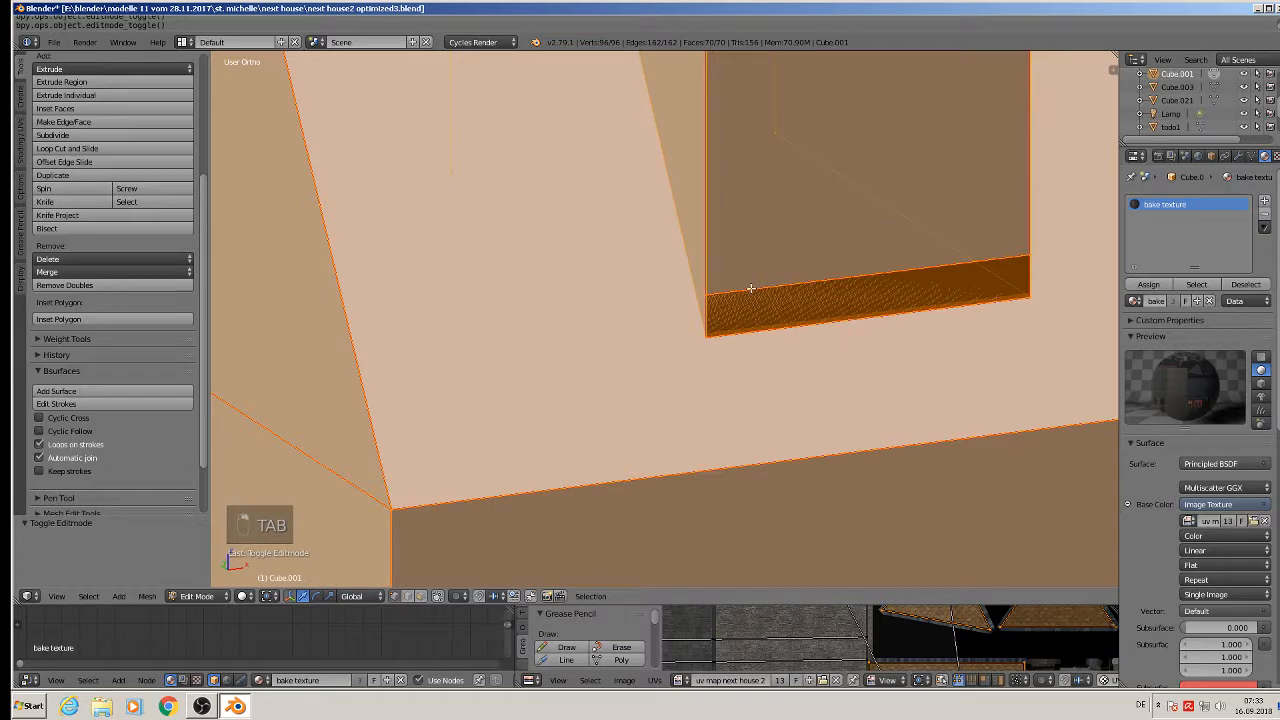
Step: In face selection, try to move the strip face below the left dormer opening about -0.017 along Y, then undo it
click(420, 597)
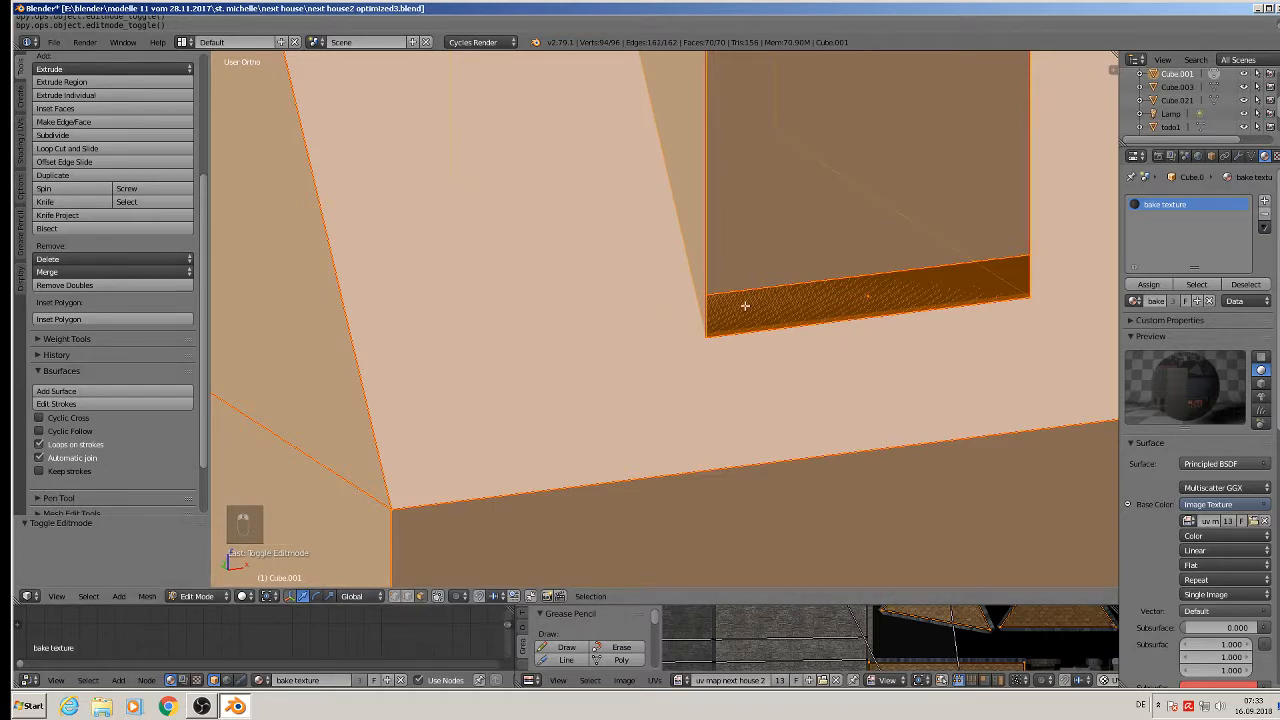
right_click(829, 293)
middle_drag(829, 293, 887, 333)
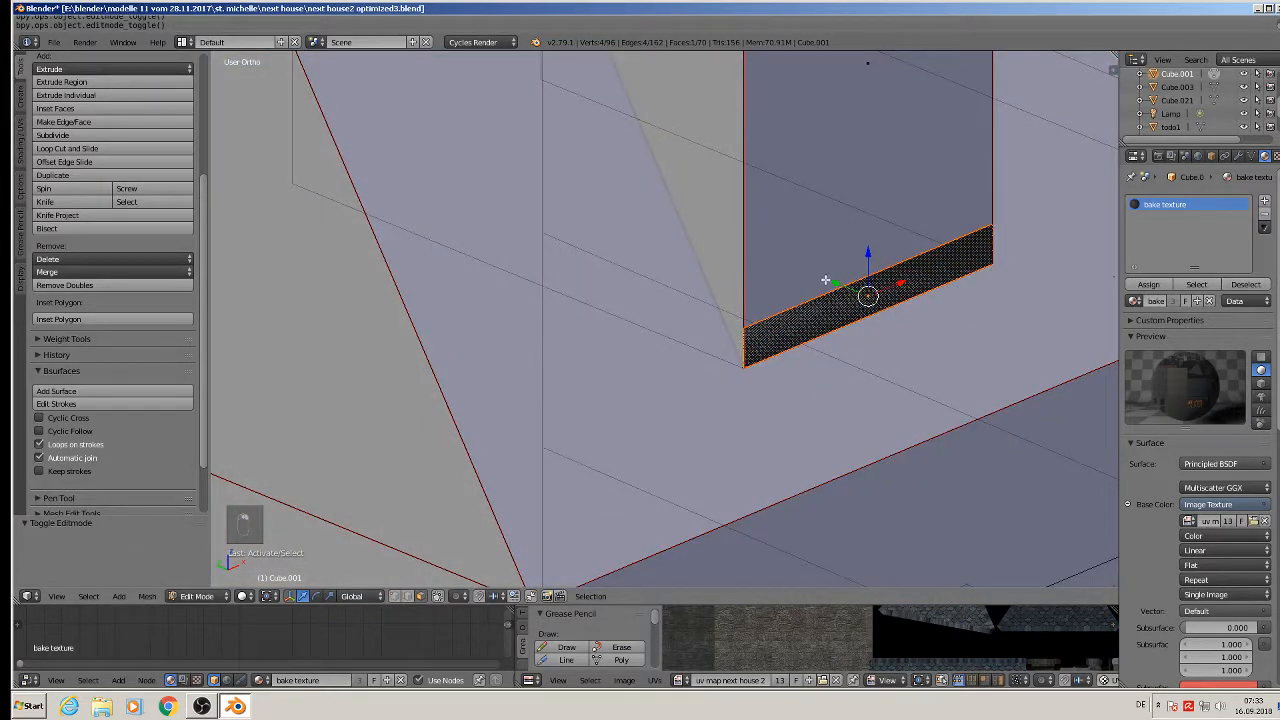
drag(825, 280, 916, 320)
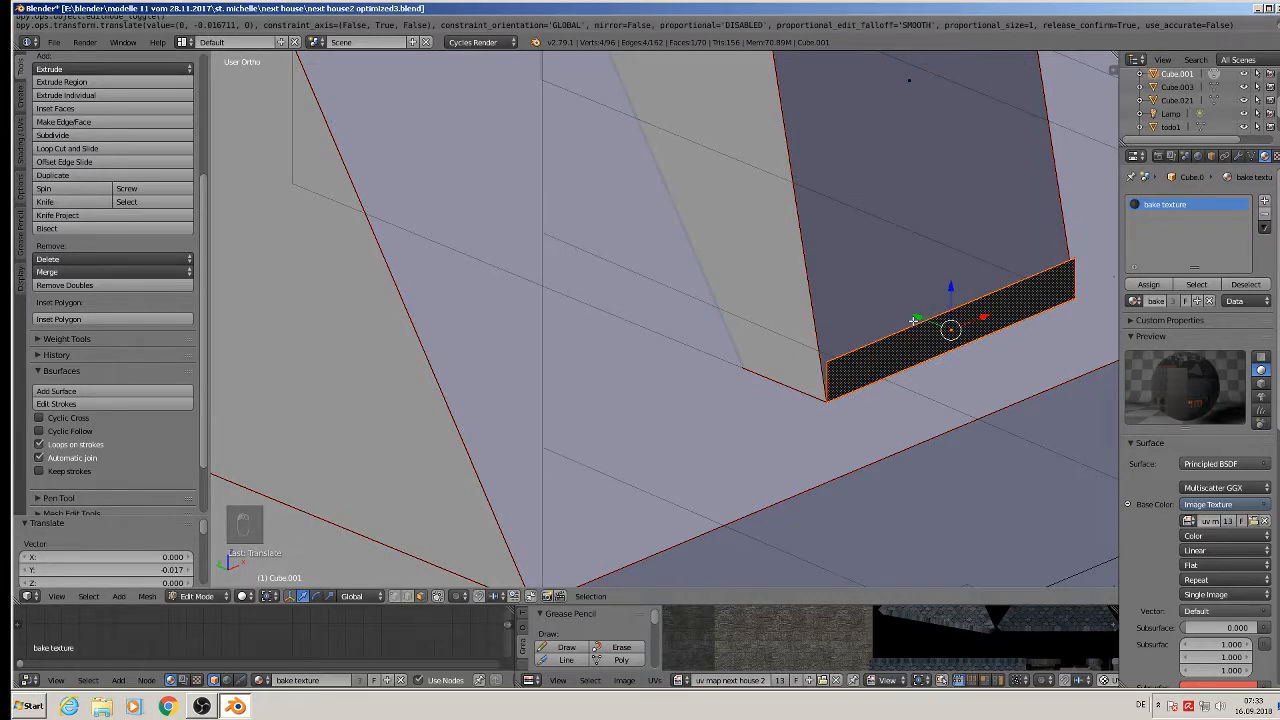
key(ctrl+z)
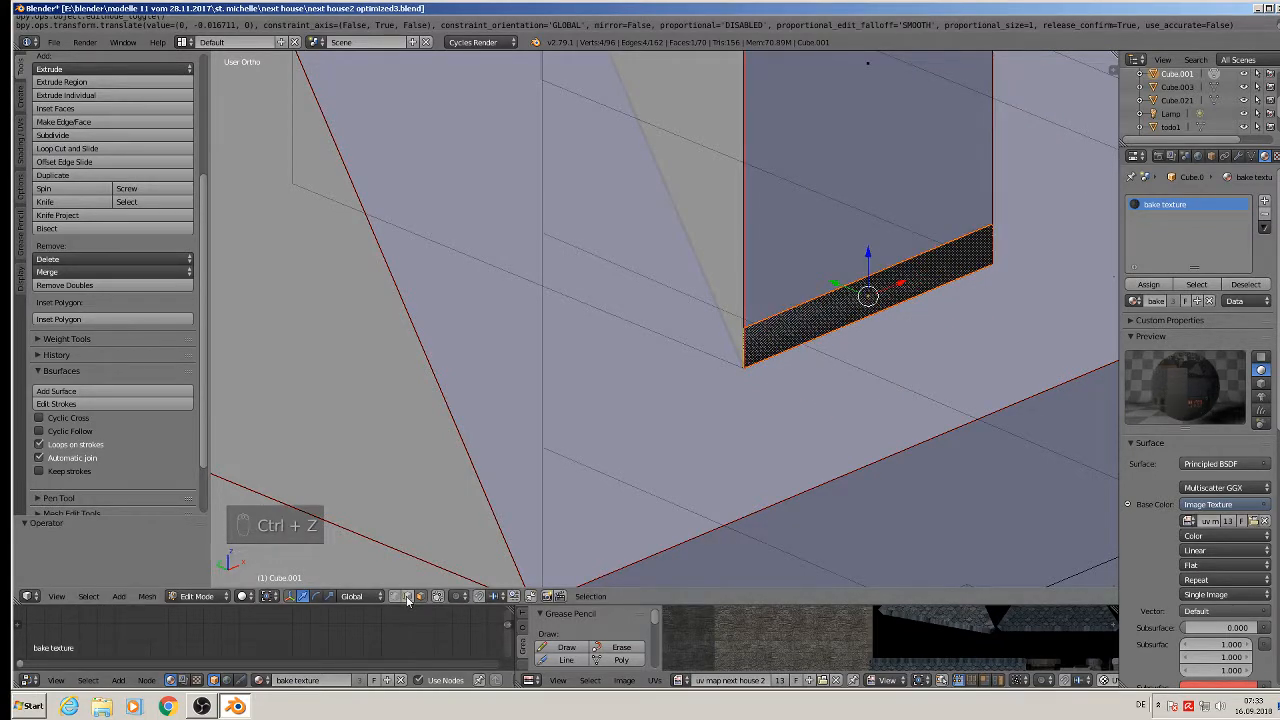
Step: Delete the upper edge of the strip below the left dormer opening and the loose edge above the upper-left facade window
key(x)
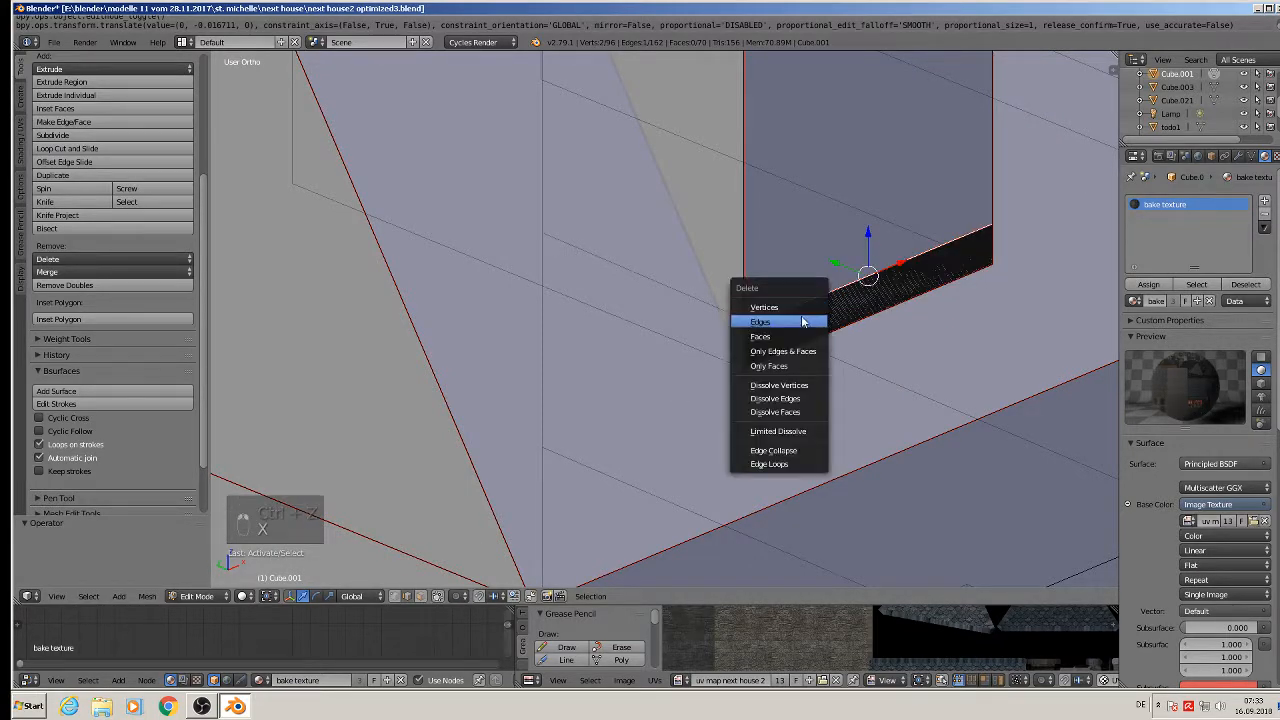
click(772, 320)
scroll(797, 346, down, 3)
scroll(773, 366, down, 3)
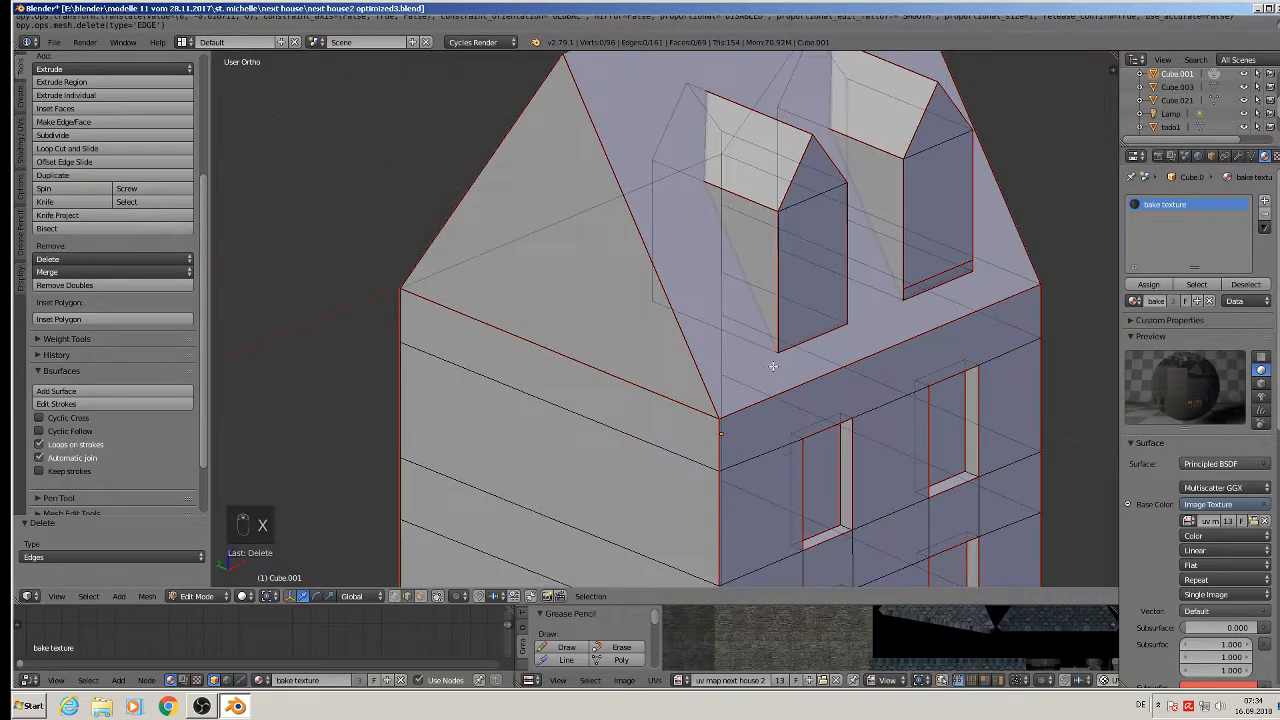
alt+right_click(785, 455)
key(x)
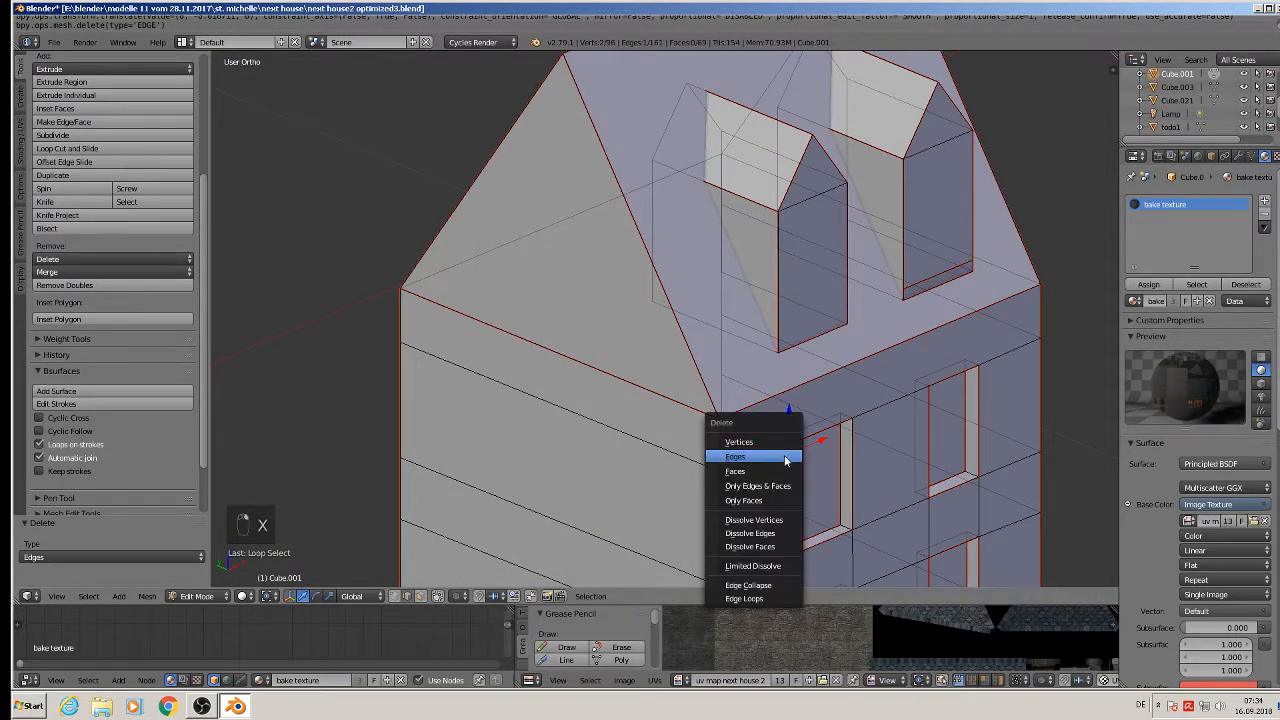
click(780, 450)
Step: Leave mesh editing and save the Blender file
key(Tab)
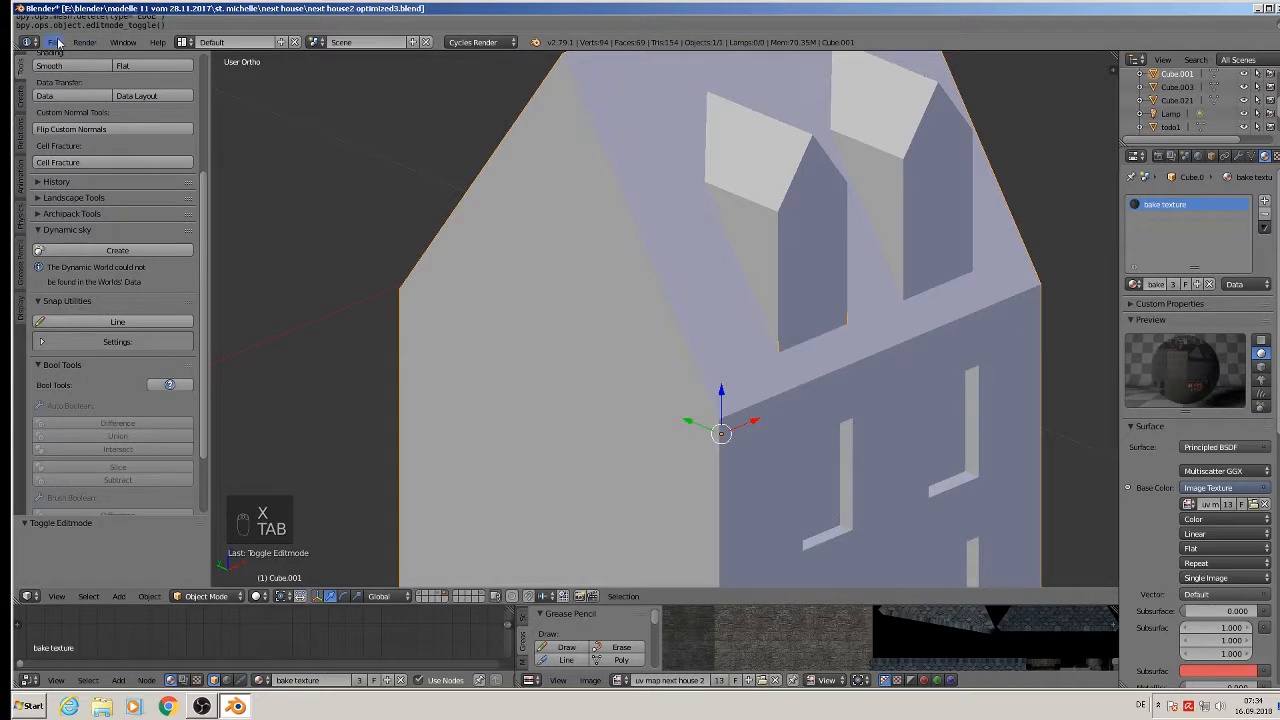
click(57, 43)
scroll(833, 290, down, 4)
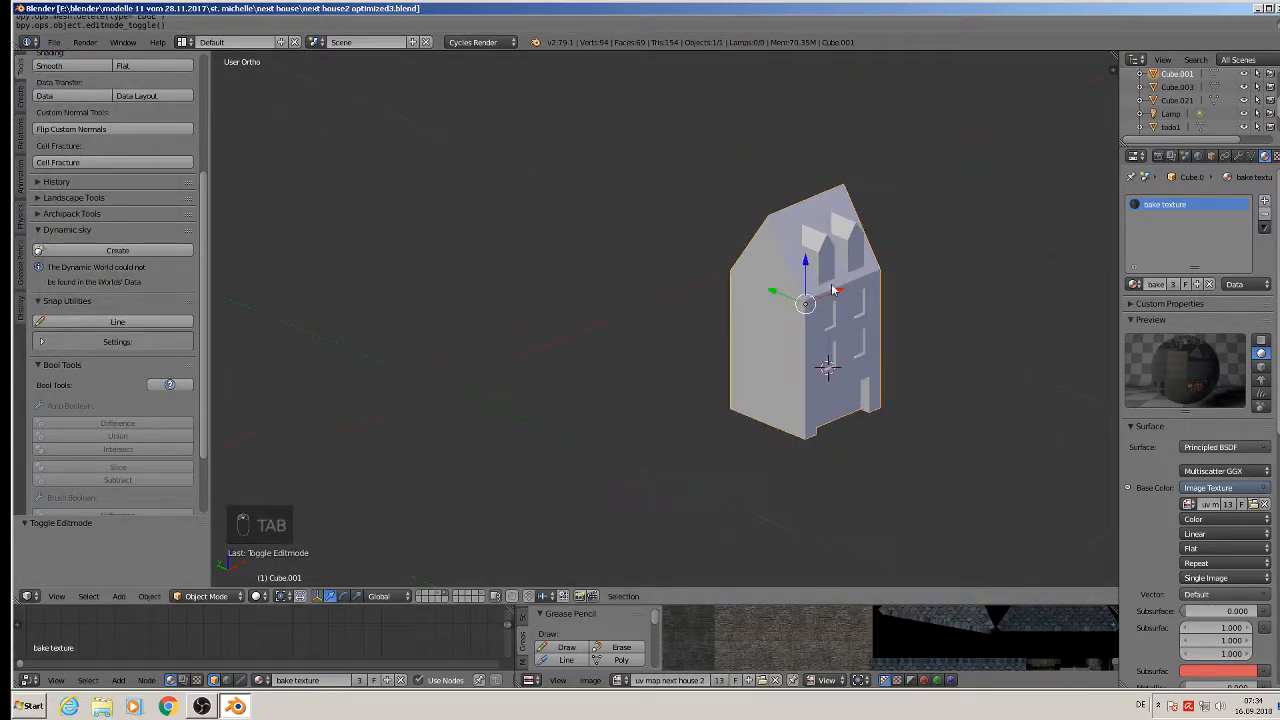
Step: In the front view, show only the first layer with the detailed house and select the camera
middle_drag(833, 290, 848, 328)
key(KP_1)
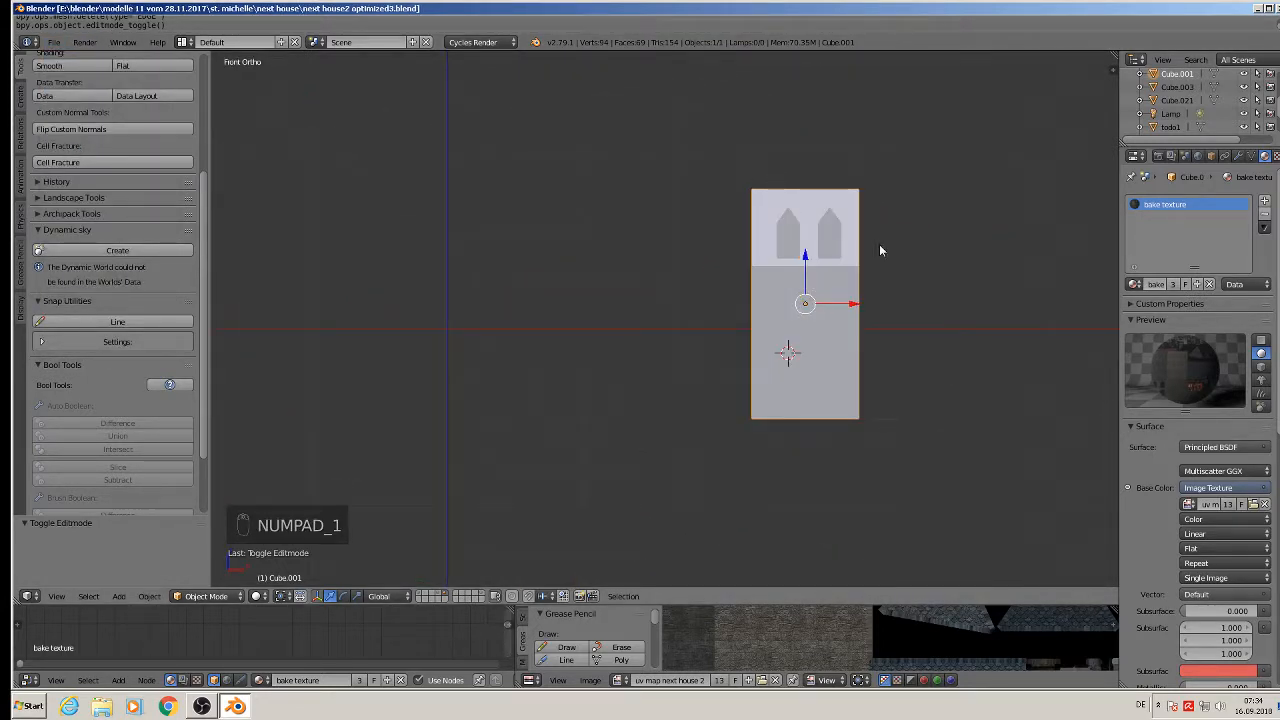
click(1157, 156)
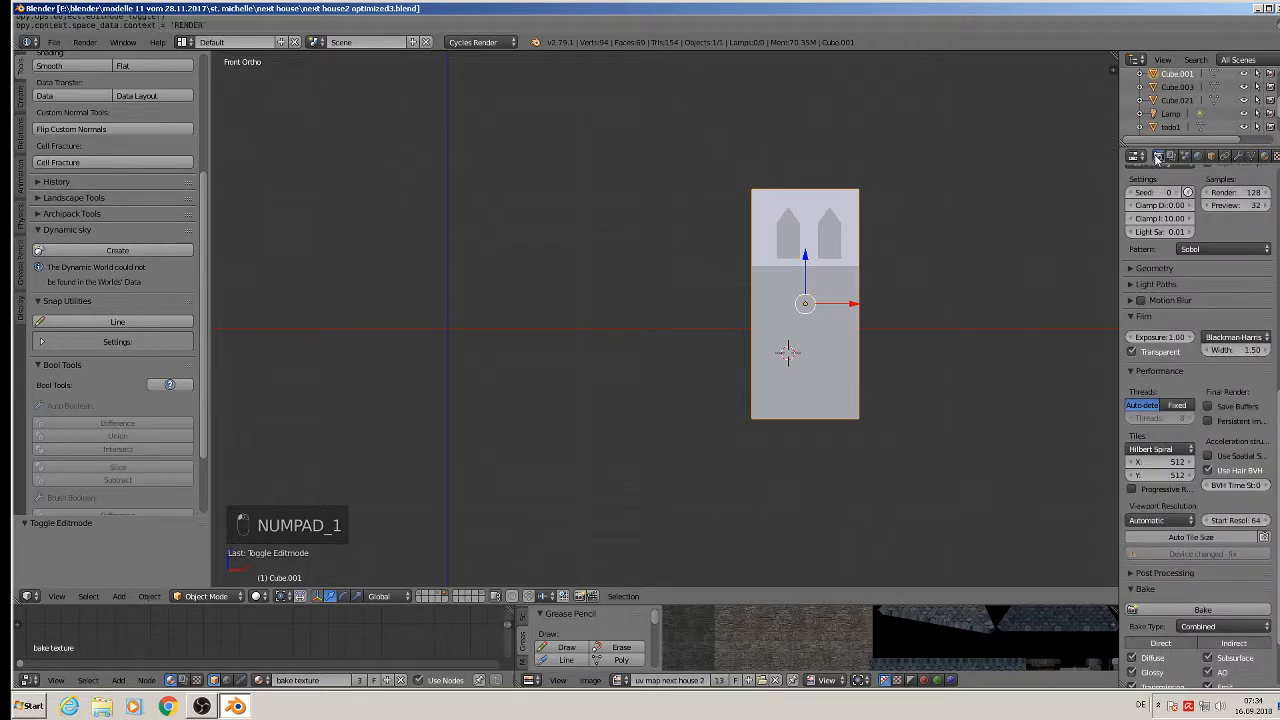
scroll(800, 318, down, 5)
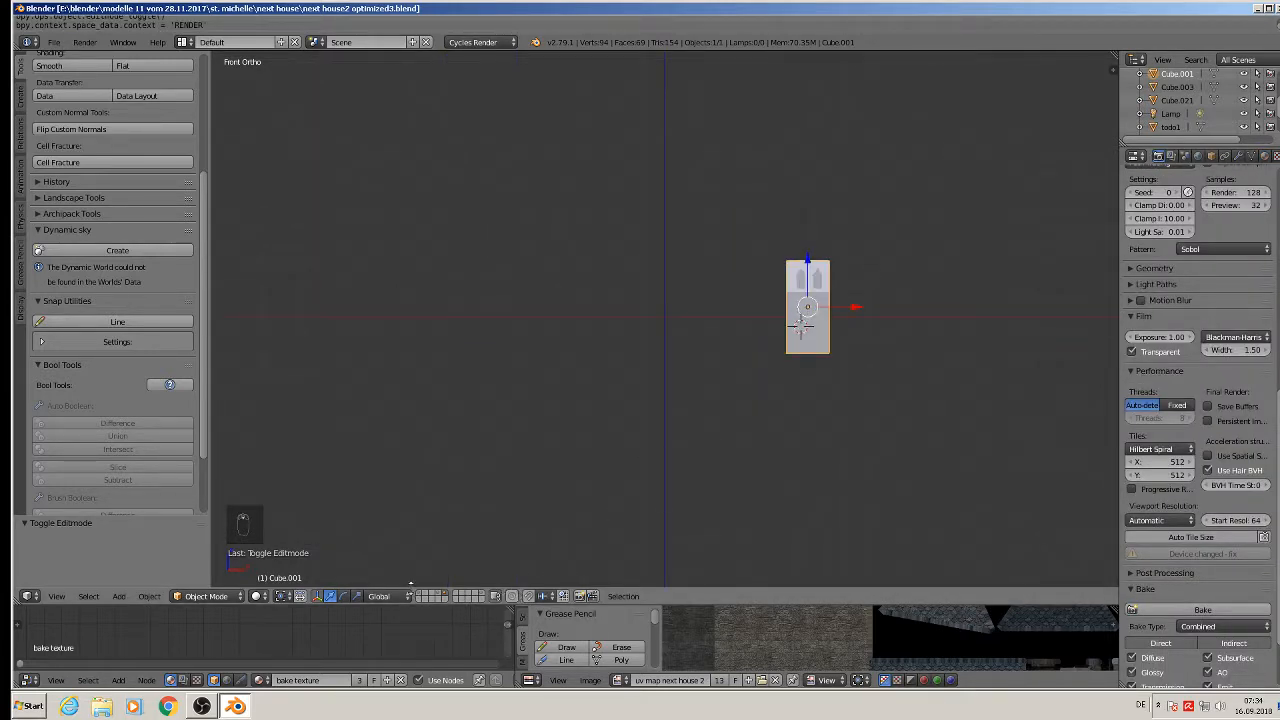
click(421, 593)
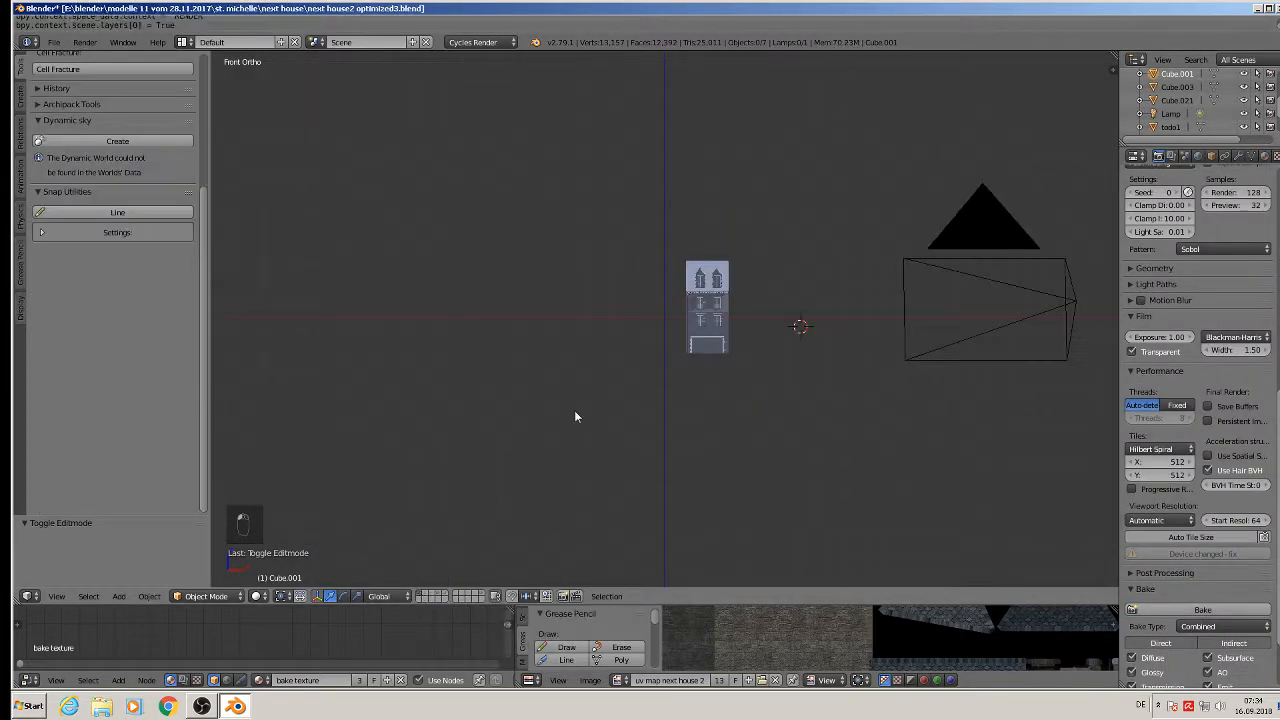
shift+middle_drag(714, 328, 574, 320)
scroll(941, 288, up, 3)
right_click(941, 292)
shift+middle_drag(1054, 271, 375, 288)
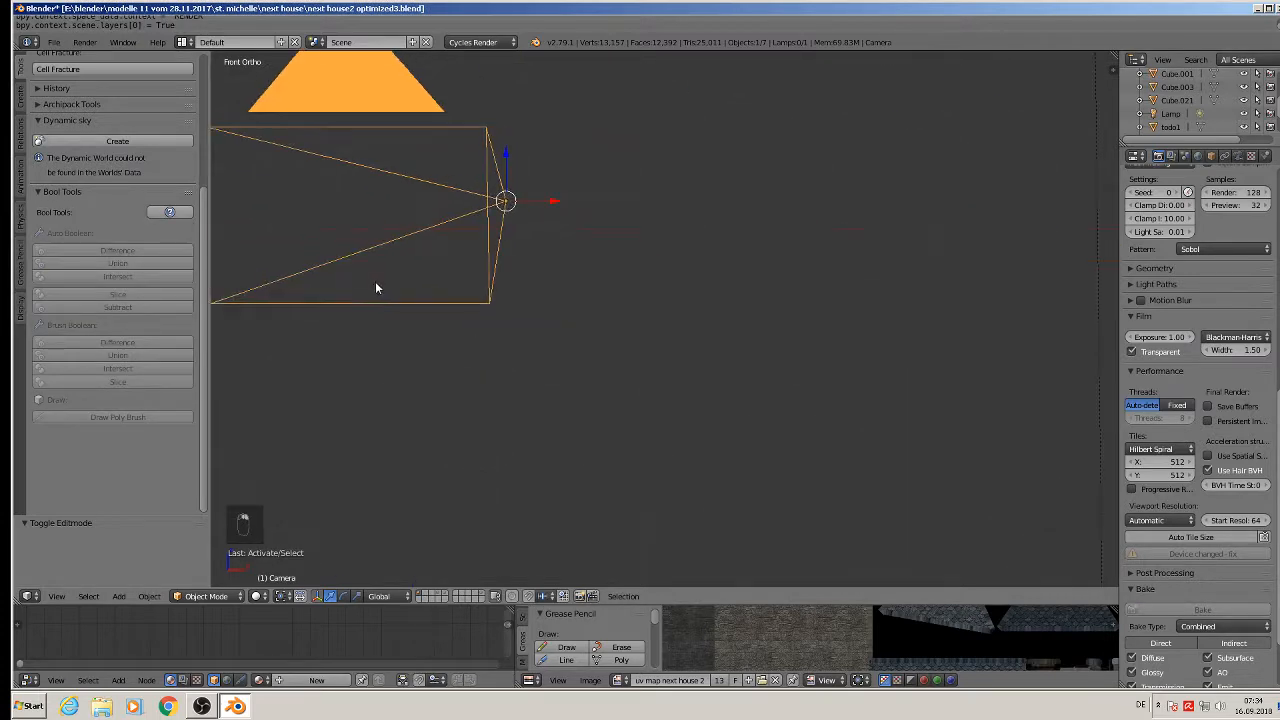
Step: Set the camera's rotation to 90° on X, 0° on Y and 0° on Z
key(n)
scroll(1083, 113, up, 10)
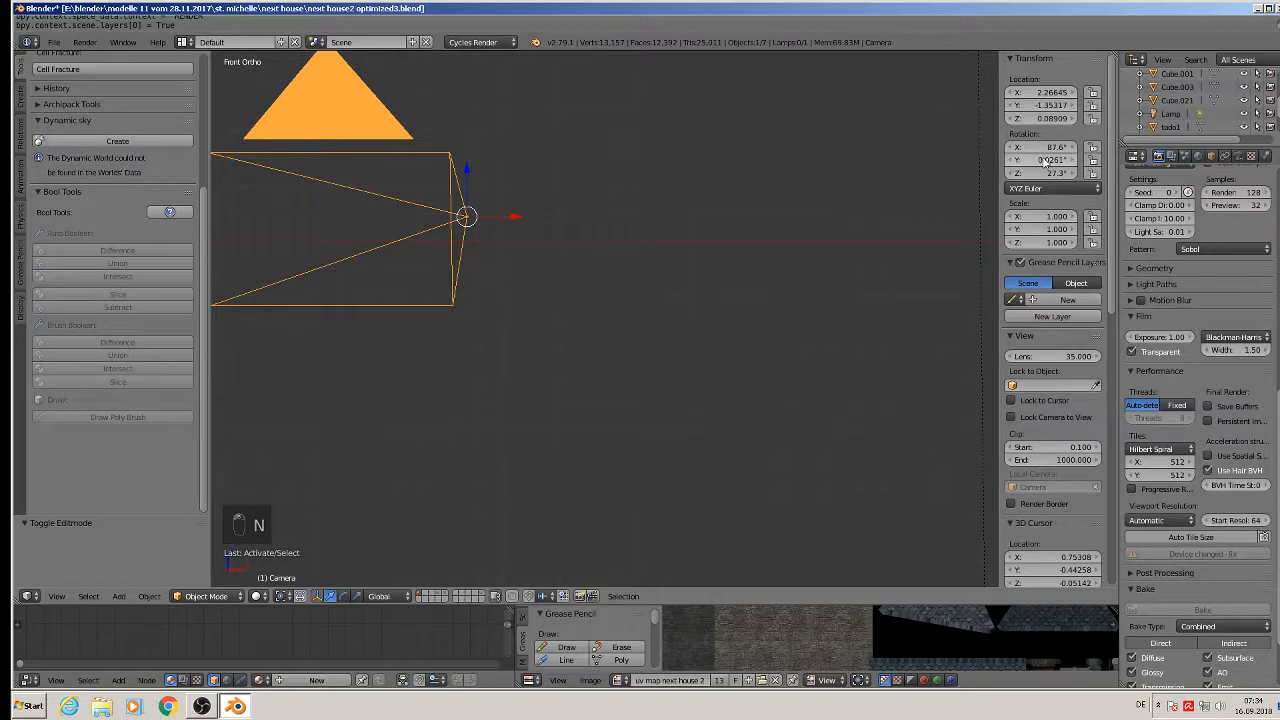
click(1045, 147)
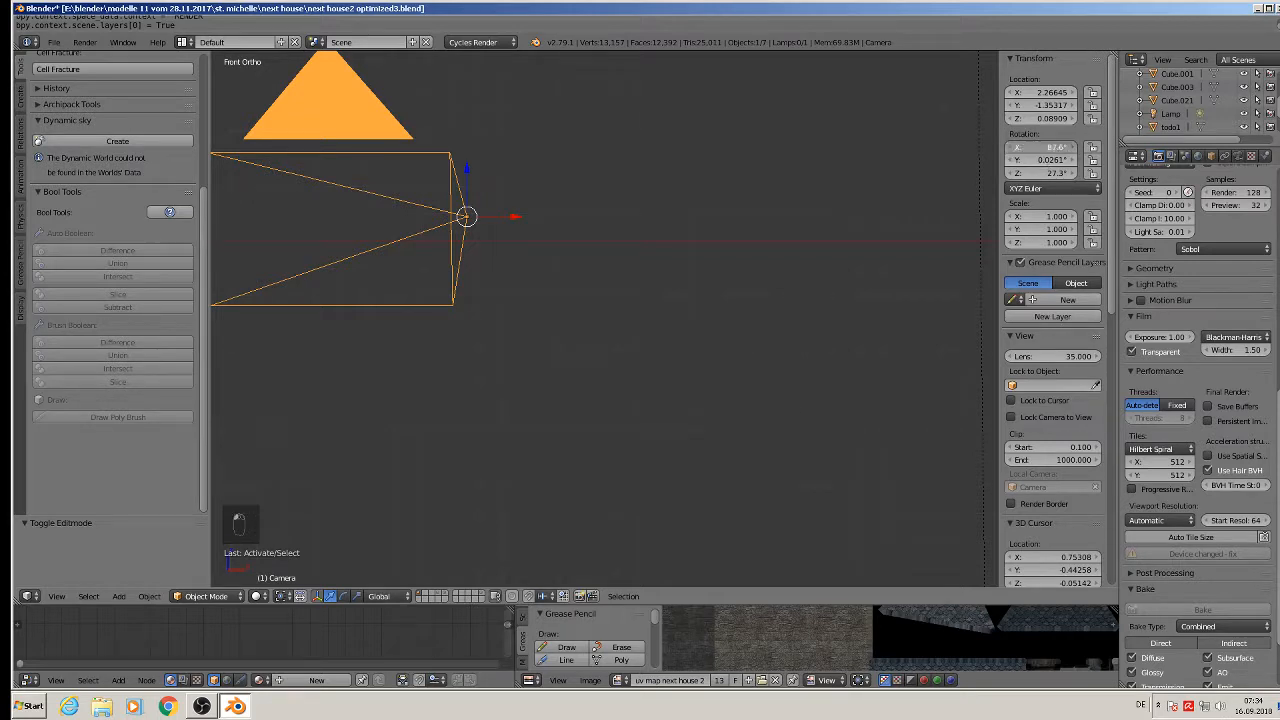
text(90)
key(Return)
click(1045, 160)
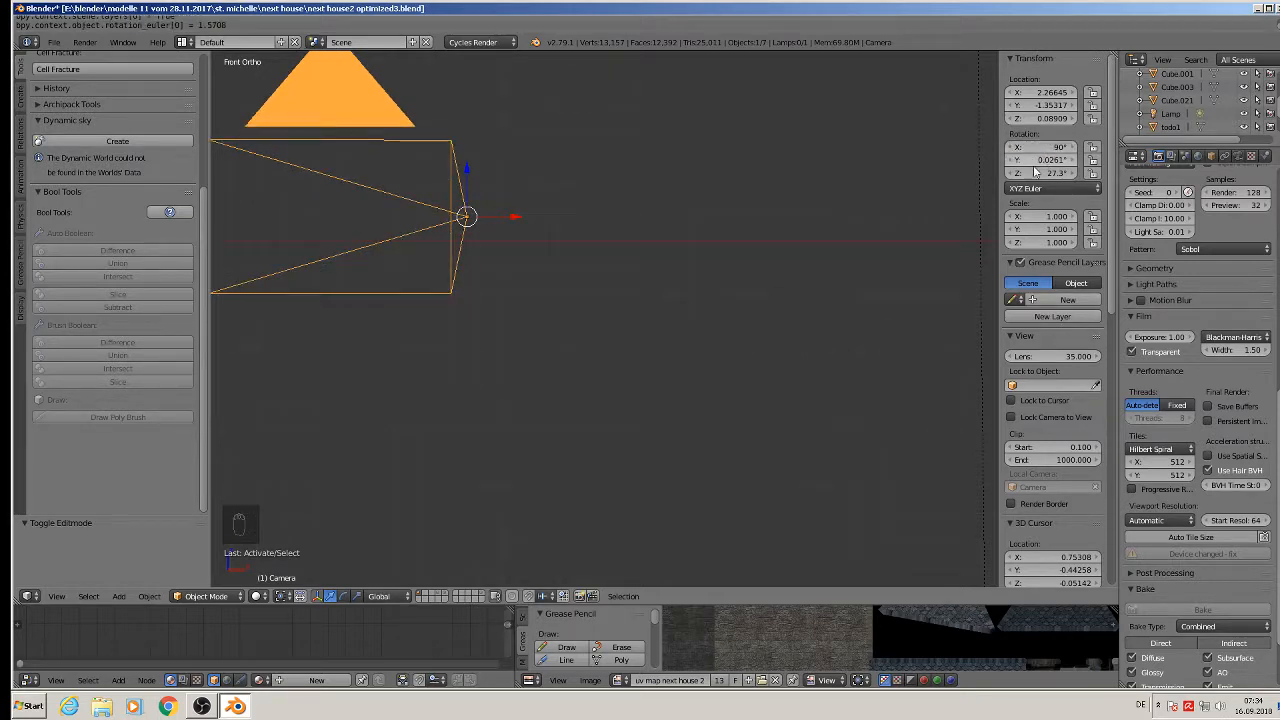
text(0)
key(Return)
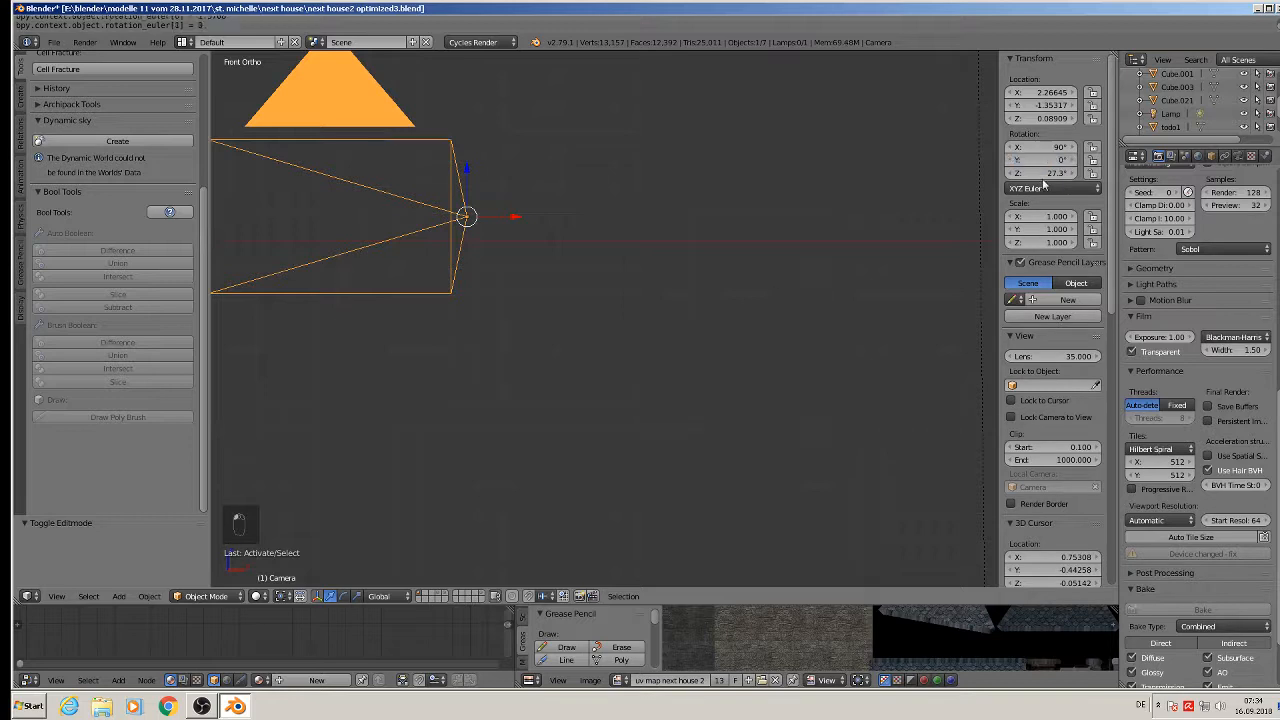
click(1042, 176)
text(0)
key(Return)
Step: Move the camera about -1.996 along the X axis to line it up with the house
scroll(575, 330, down, 7)
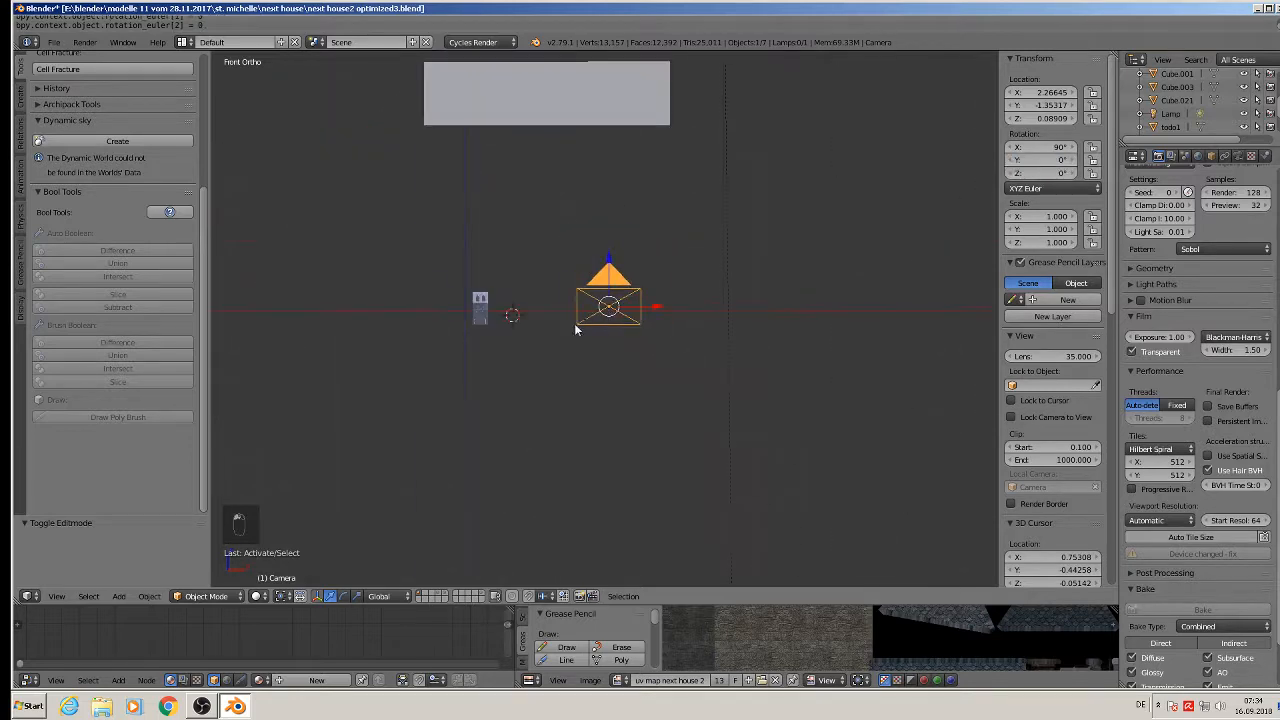
key(g)
key(x)
click(518, 302)
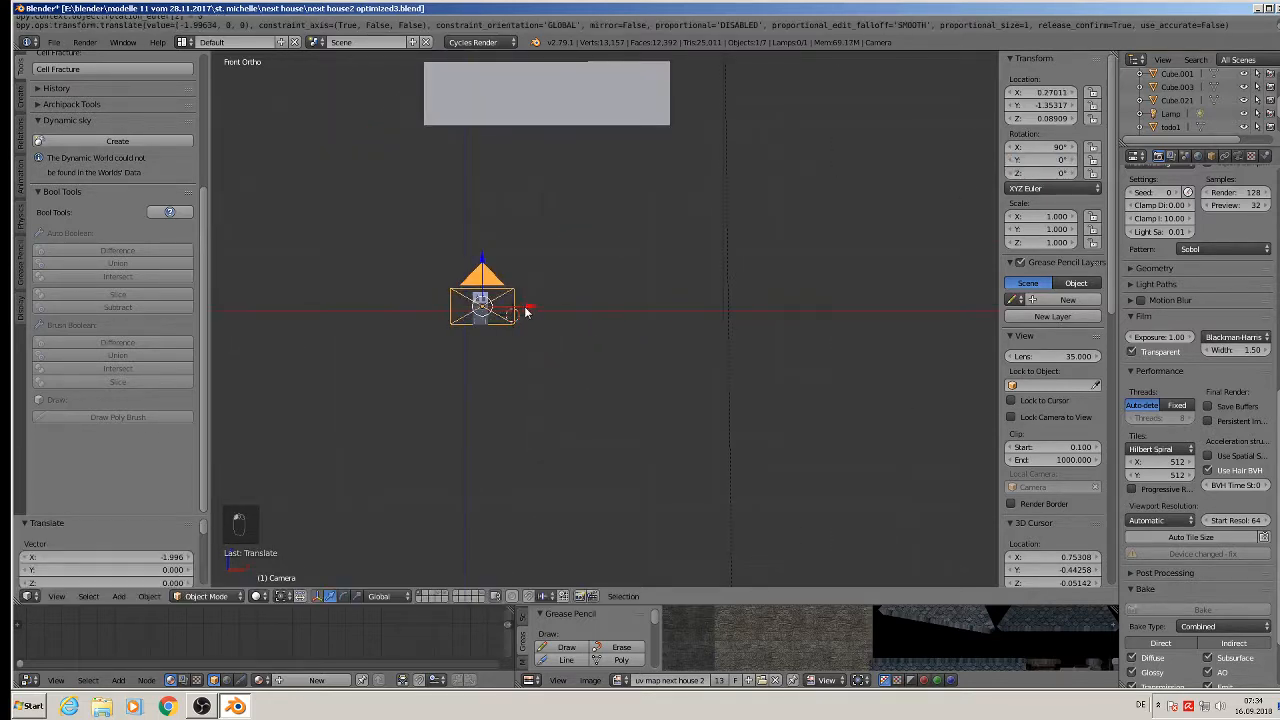
Step: Set the render resolution to 1024 × 1024 px
scroll(1262, 232, up, 10)
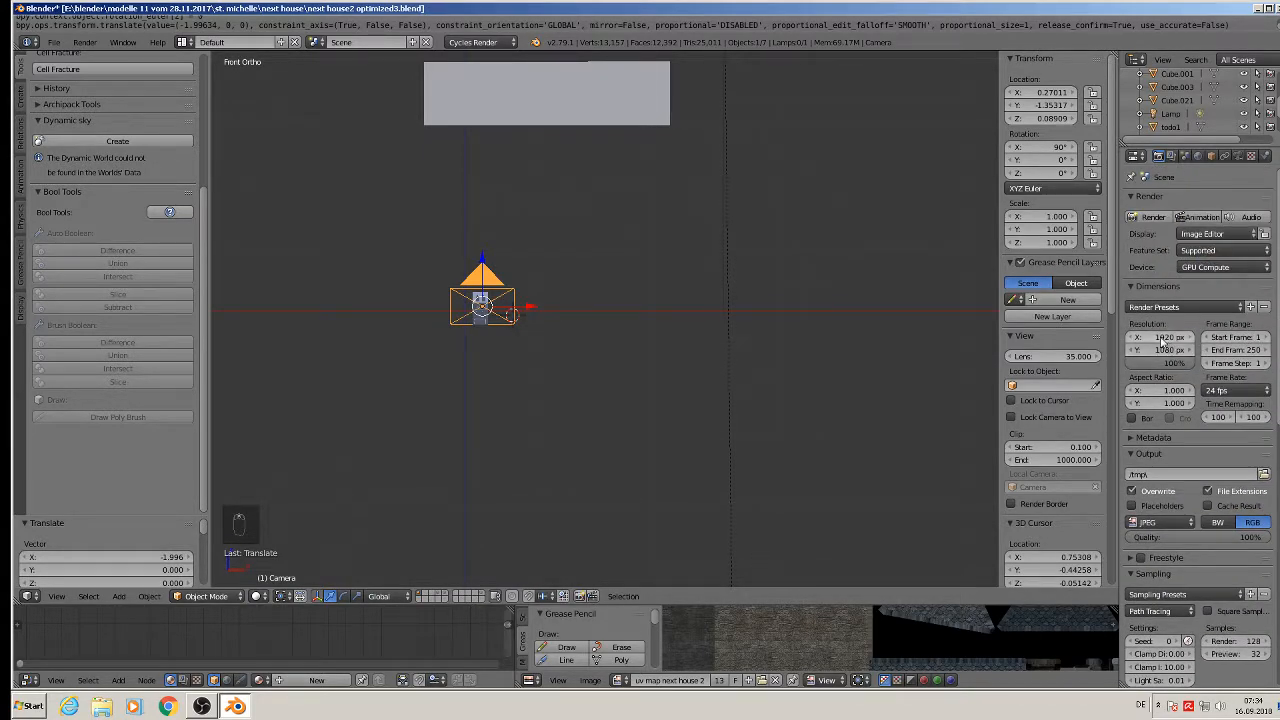
click(1162, 337)
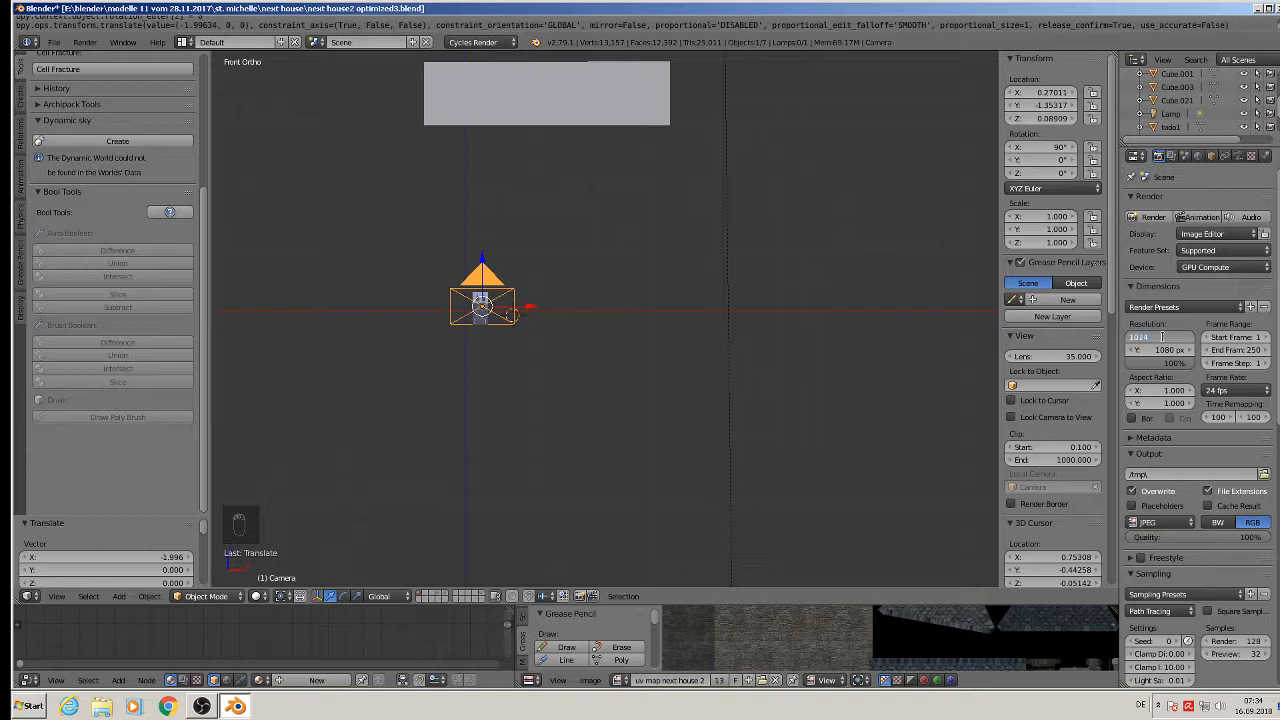
text(1024)
key(Return)
key(Tab)
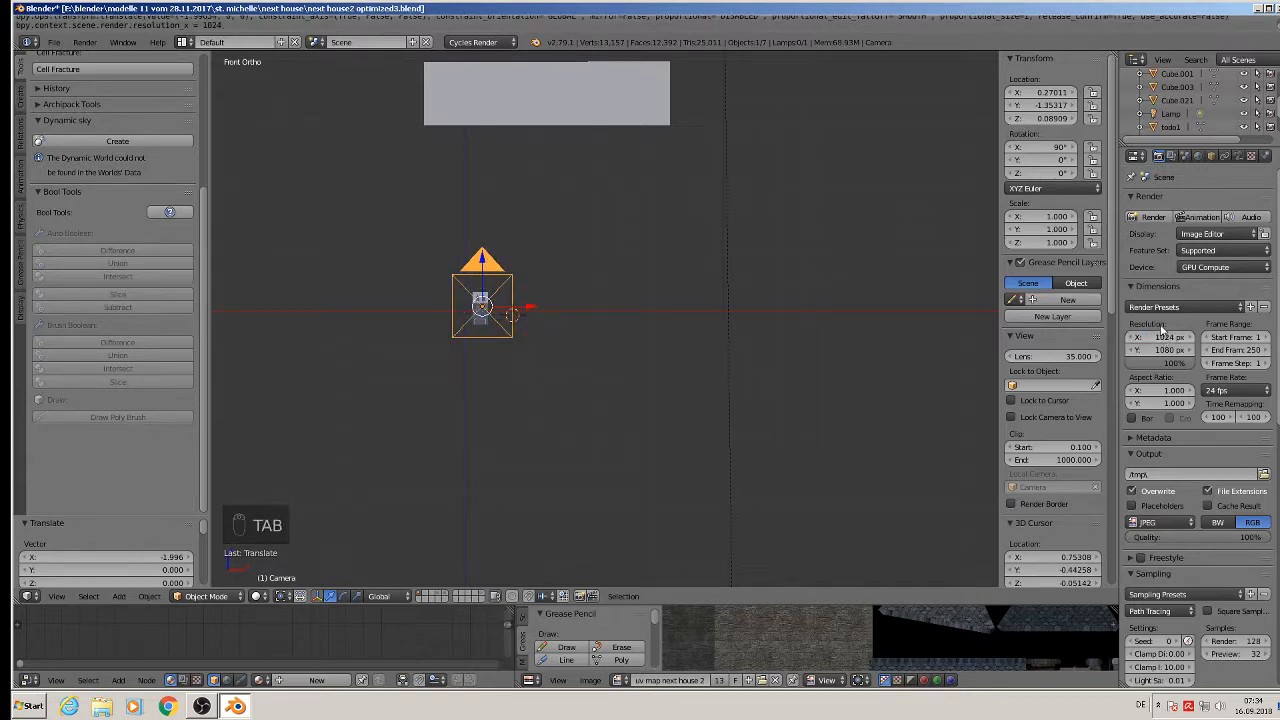
click(1163, 349)
text(102)
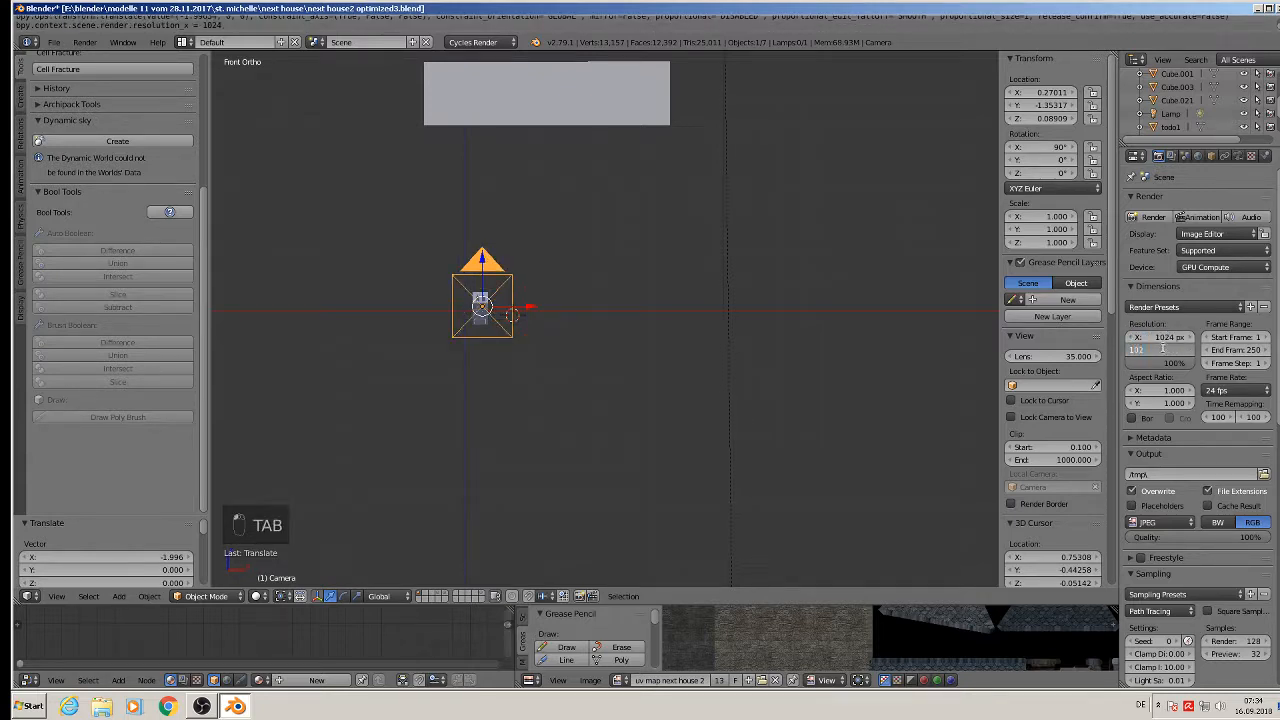
text(4)
key(Return)
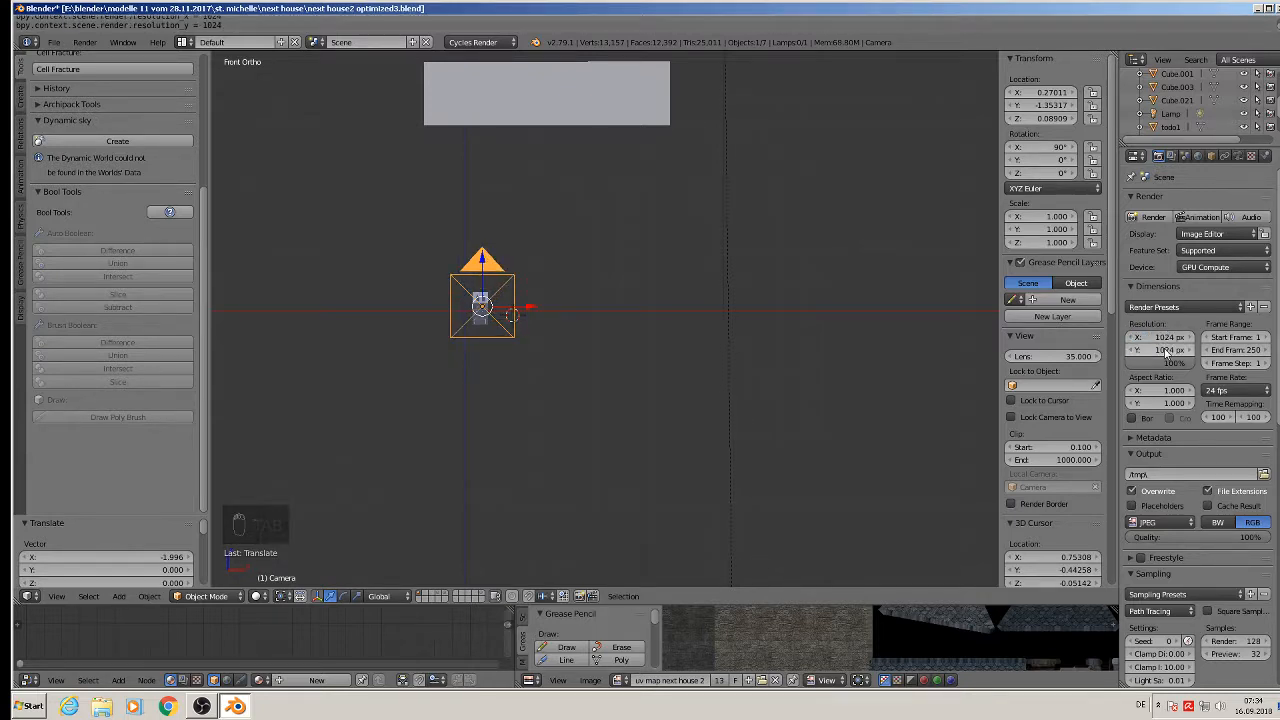
Step: Make the camera orthographic with a scale of 0.514 and reposition it to frame the house's front in camera view
click(1238, 157)
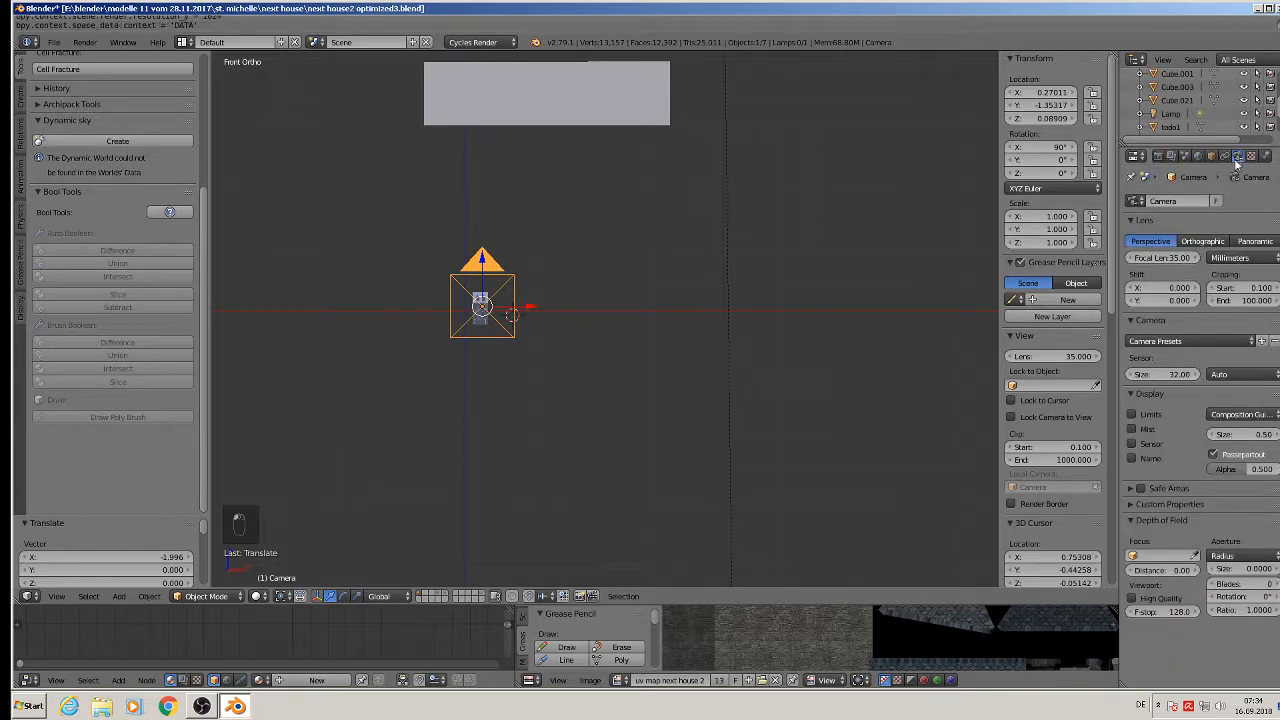
click(1207, 240)
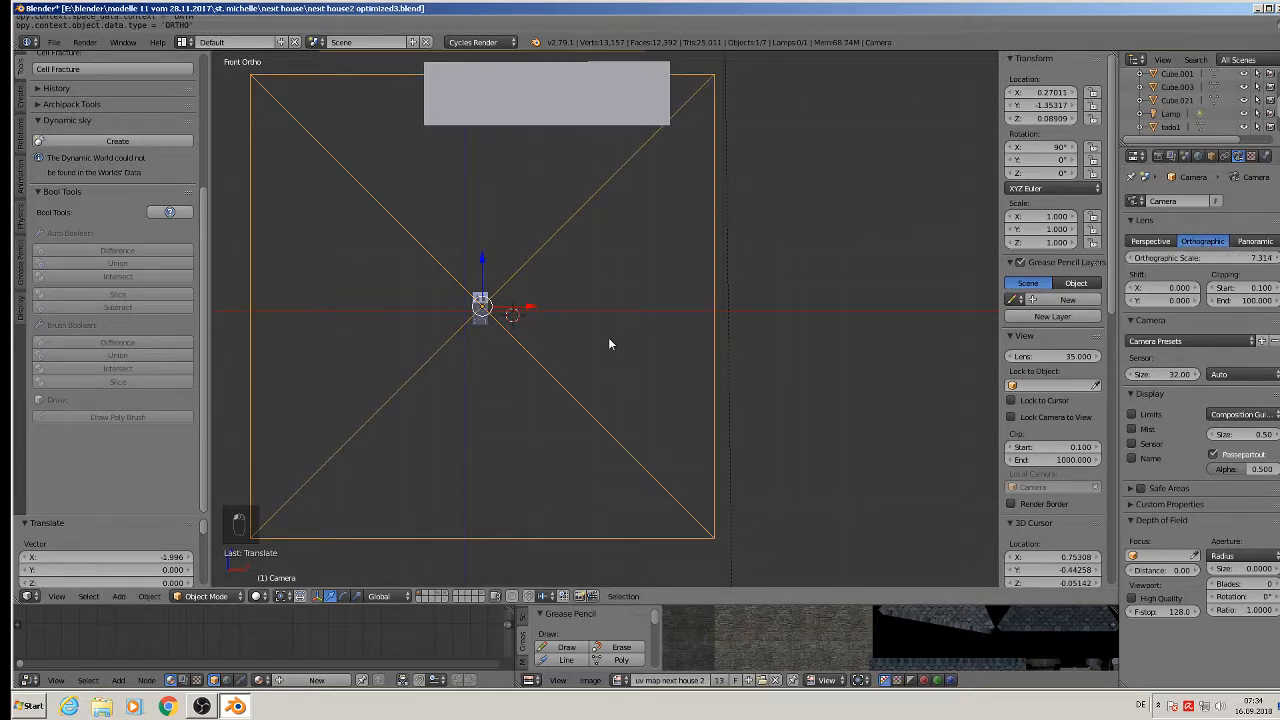
key(KP_0)
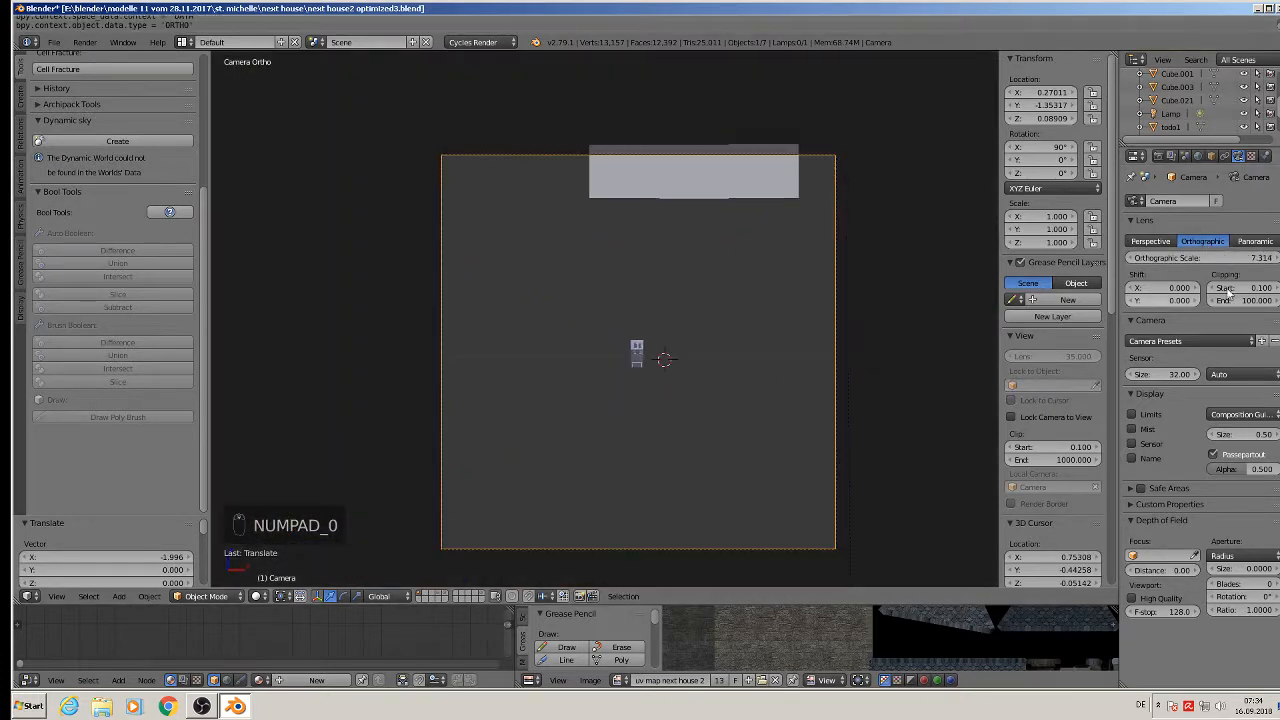
drag(1221, 261, 1164, 261)
key(g)
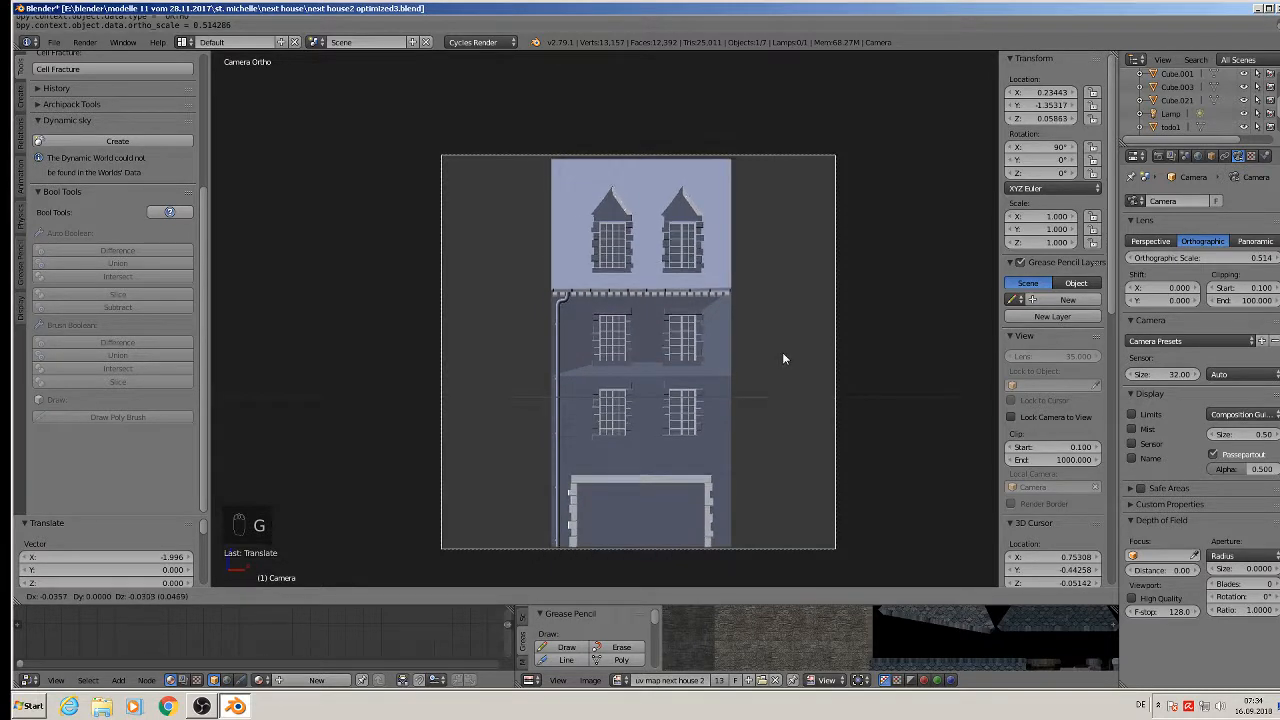
Step: Shift the camera about -0.036 in X and -0.030 in Z to frame the facade, and set the viewport shading to Material
click(782, 354)
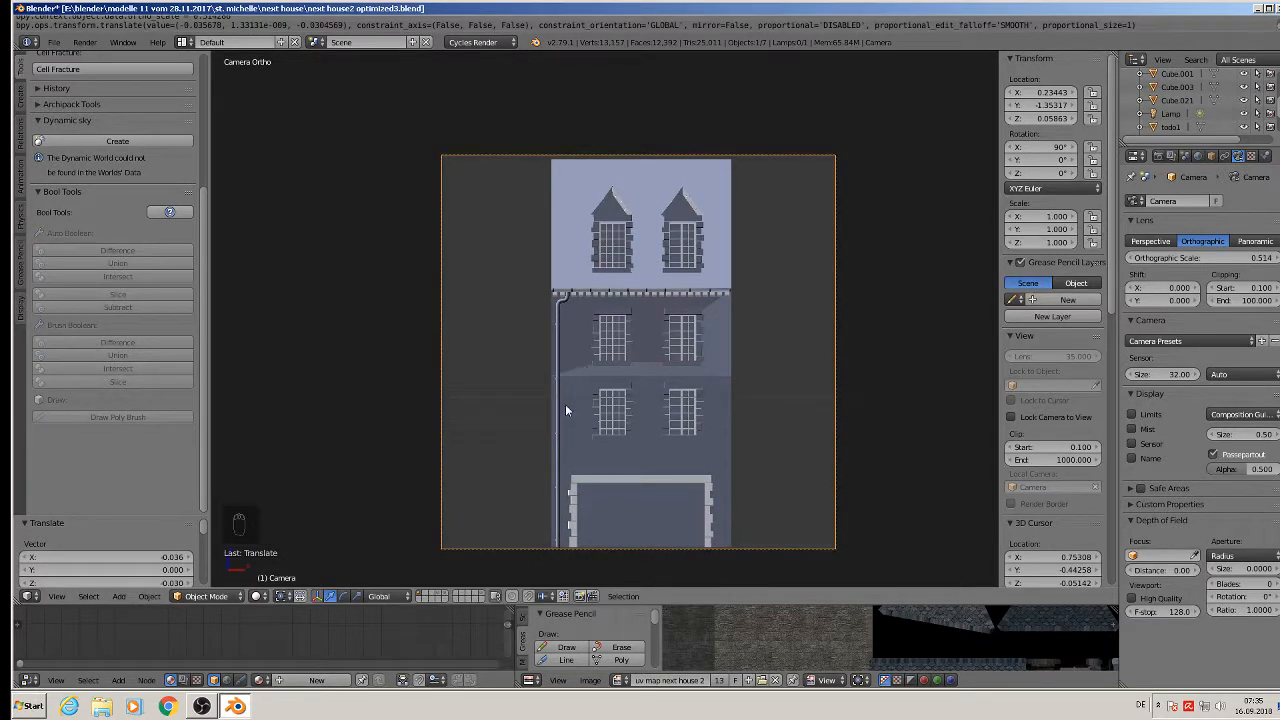
click(258, 596)
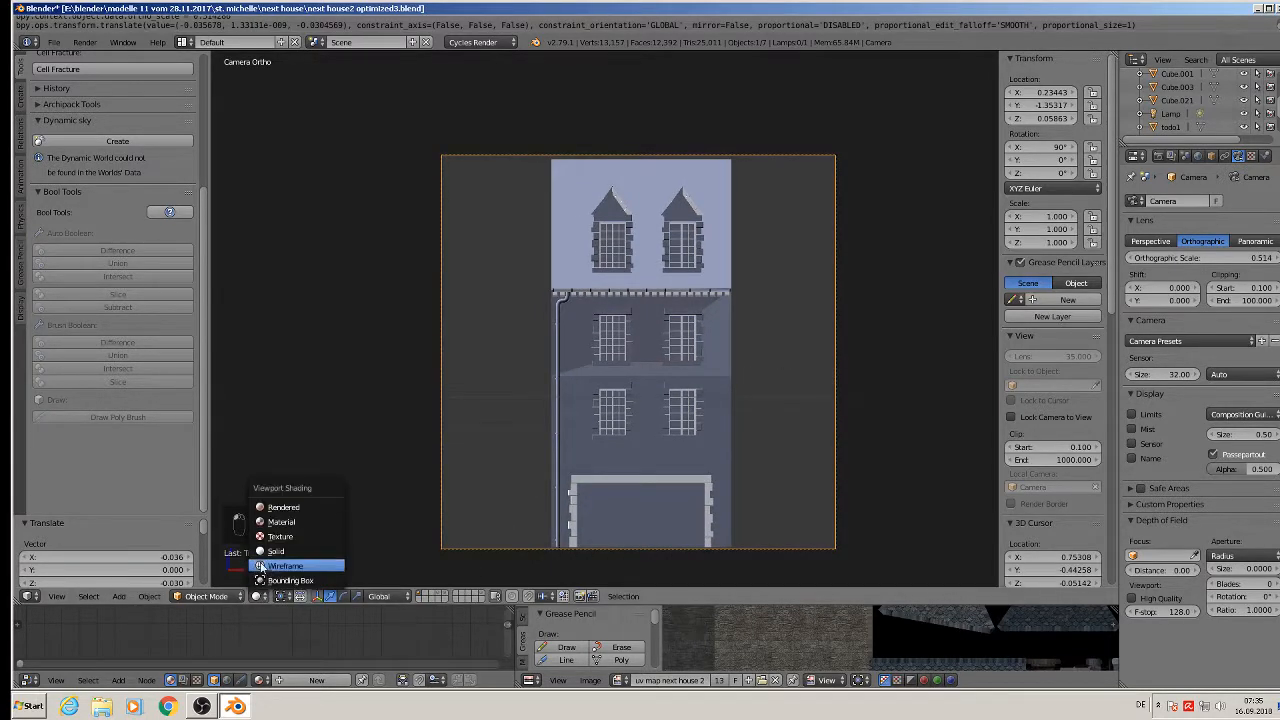
click(282, 516)
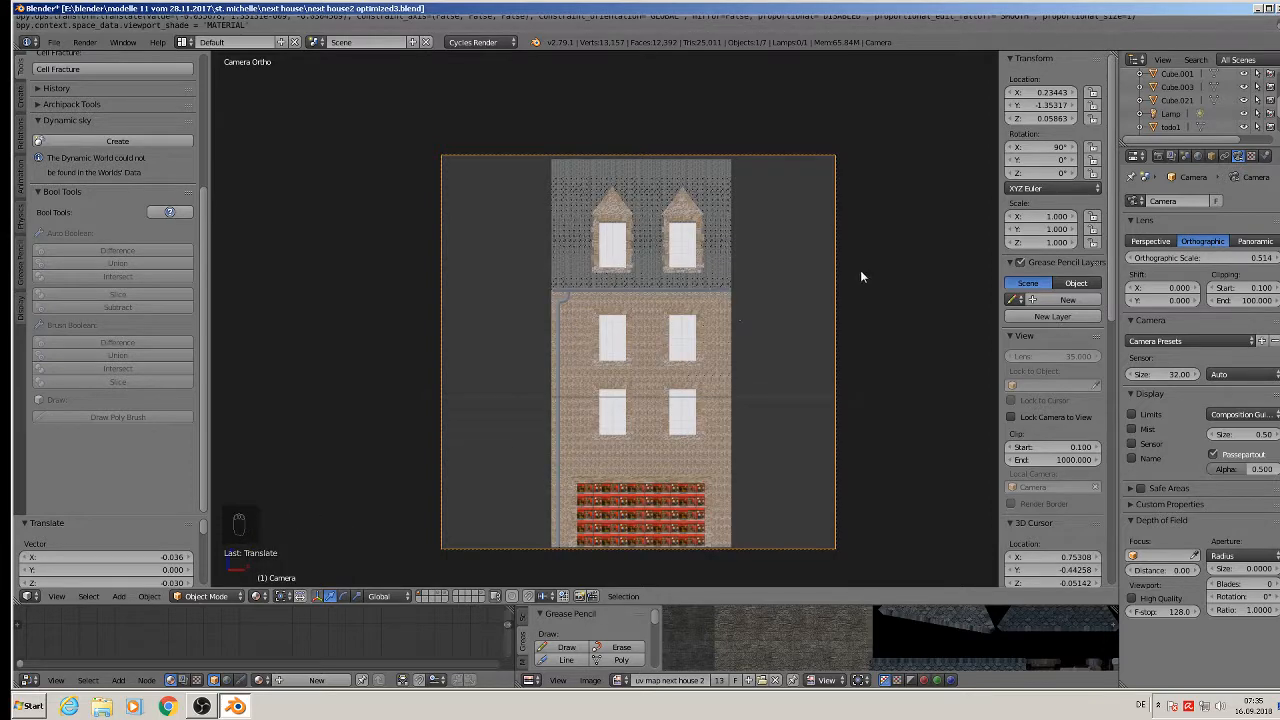
Step: Open the house mesh in Edit Mode and bring up the material settings of its shop face
scroll(757, 423, up, 3)
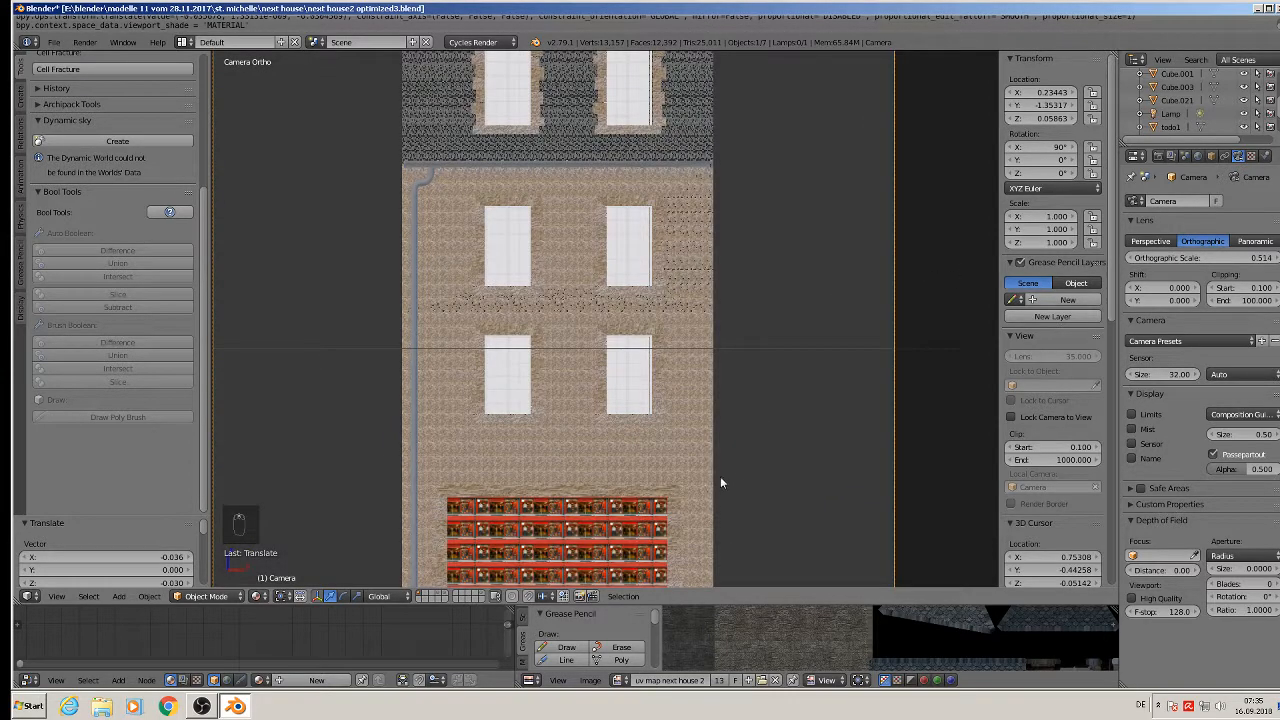
scroll(720, 476, down, 1)
scroll(705, 406, down, 1)
scroll(667, 386, up, 3)
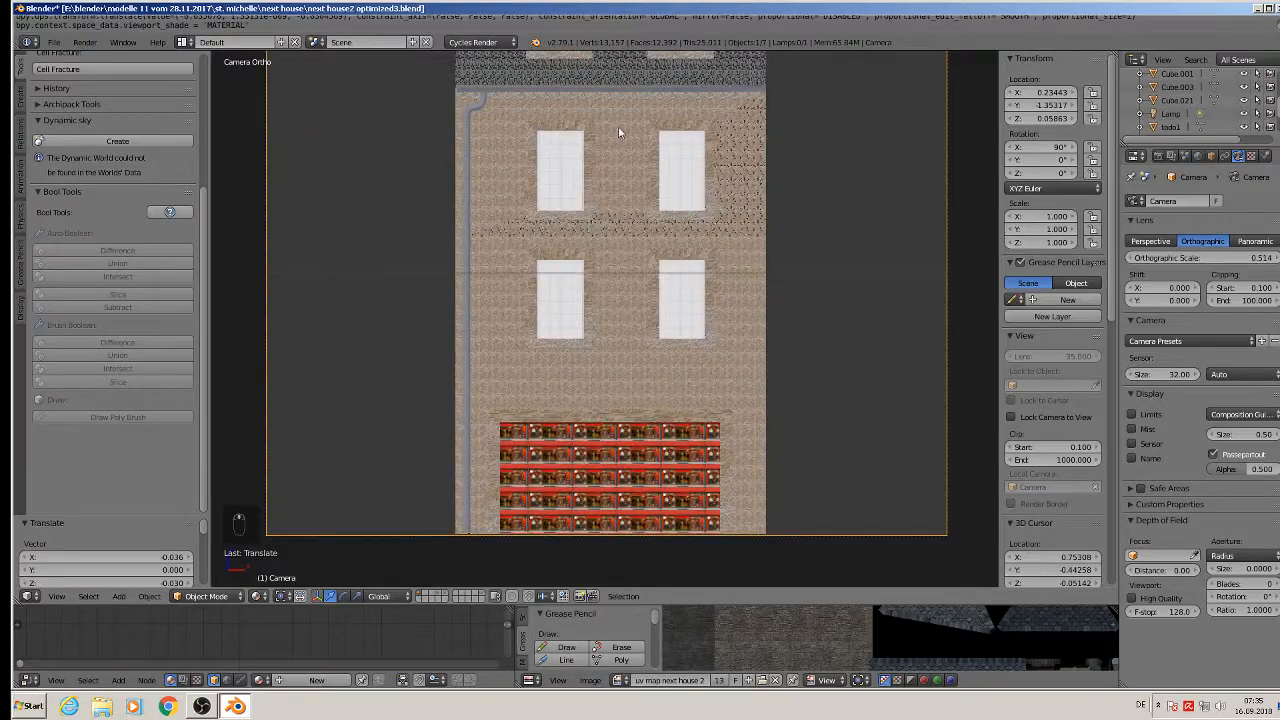
middle_drag(618, 126, 636, 160)
scroll(491, 86, up, 10)
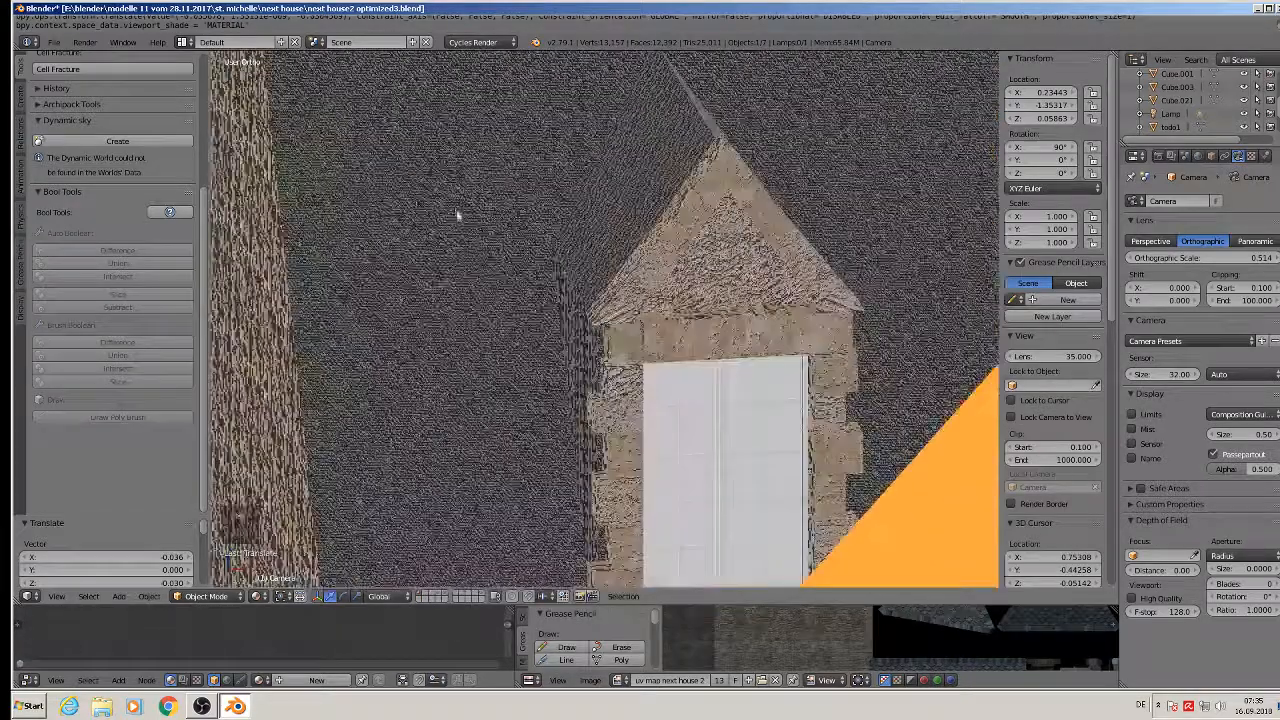
scroll(466, 233, down, 8)
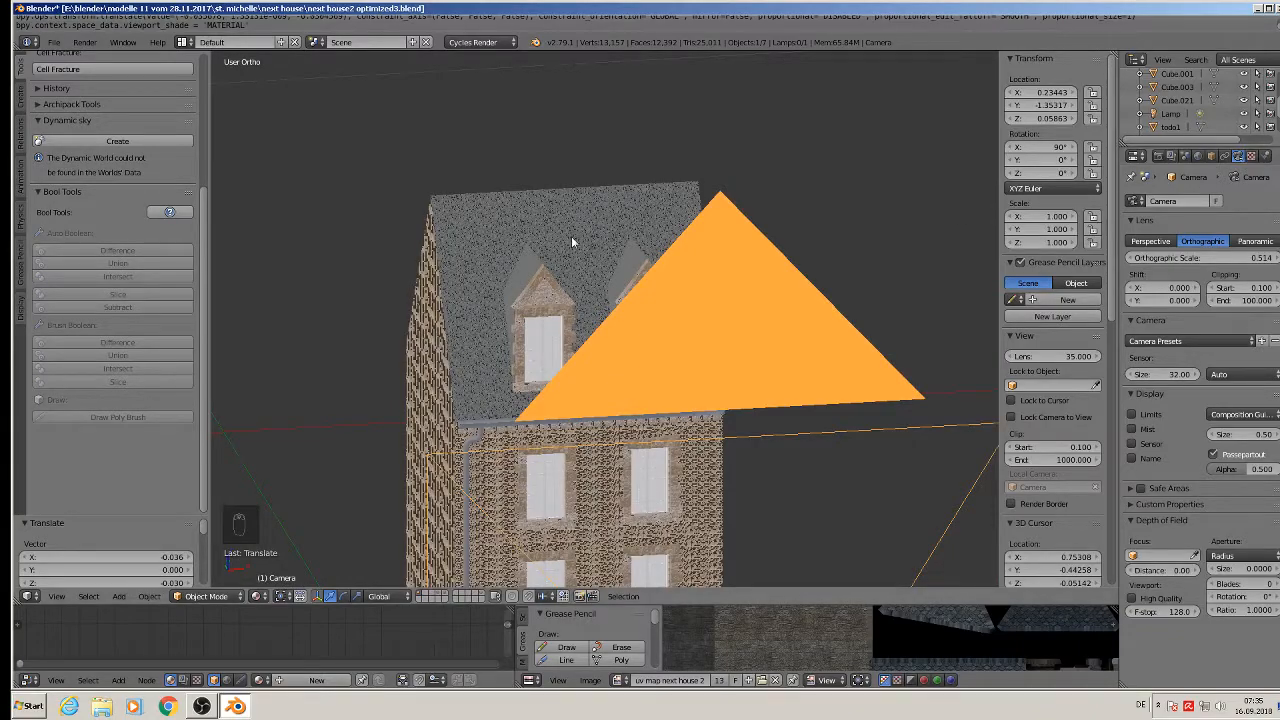
right_click(499, 242)
key(Tab)
scroll(709, 442, up, 5)
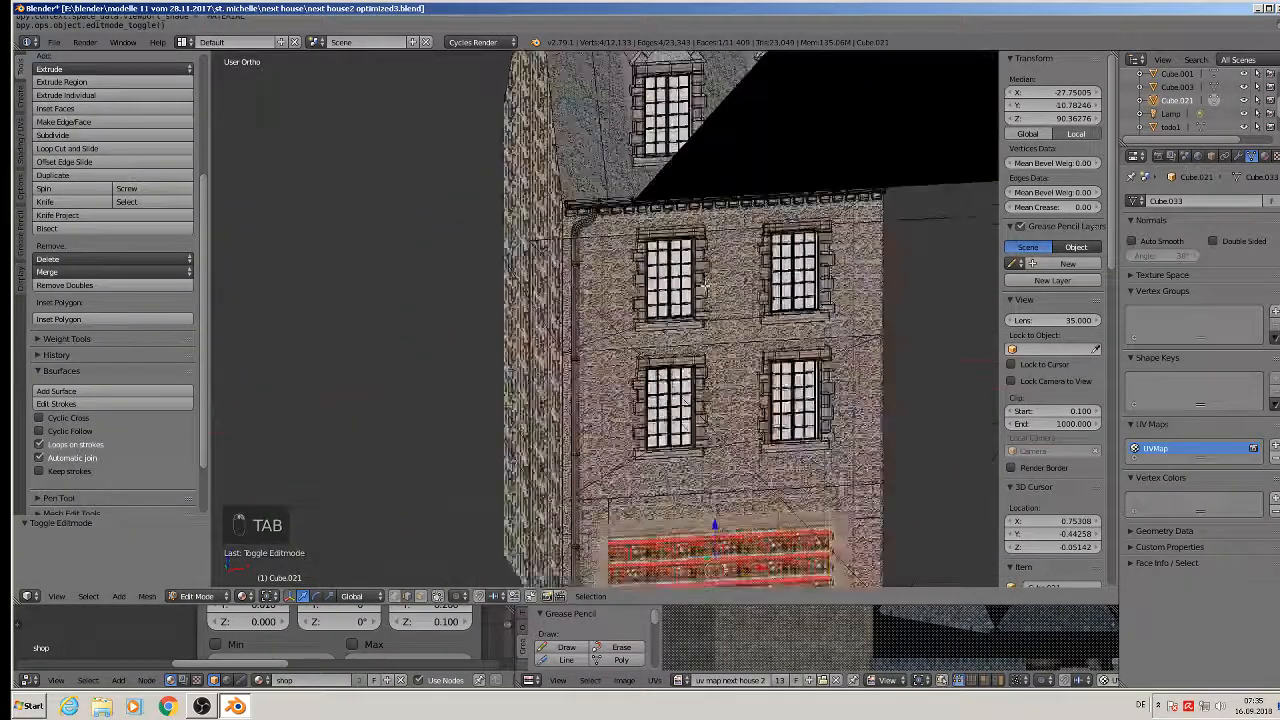
scroll(704, 287, down, 5)
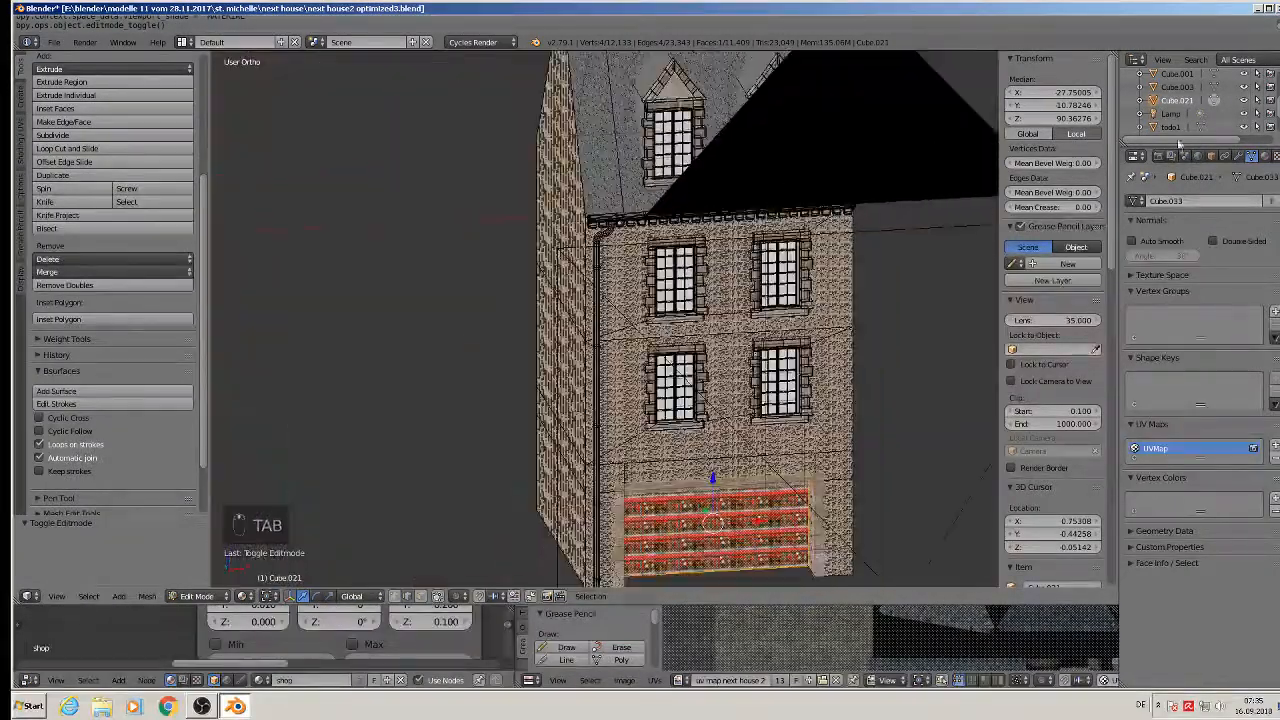
click(1264, 156)
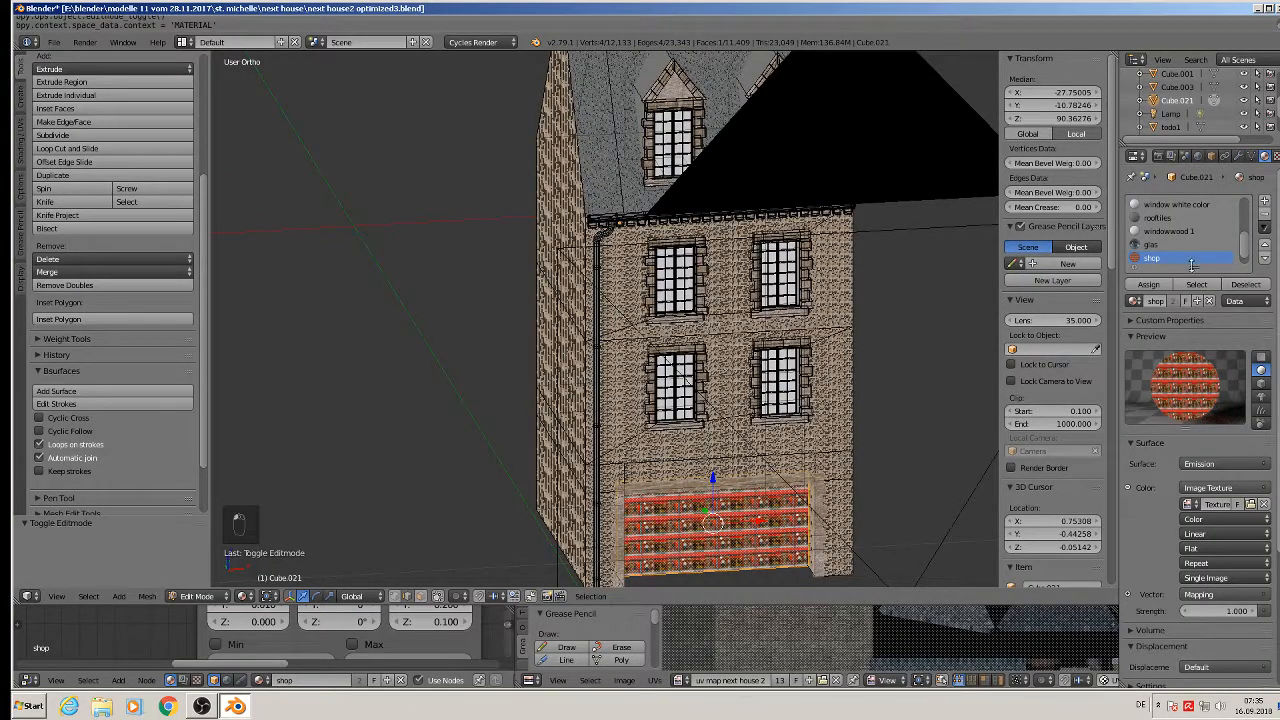
Step: Show the shop front in front view and enlarge the node editor around the shop material's Mapping node
middle_drag(753, 450, 741, 389)
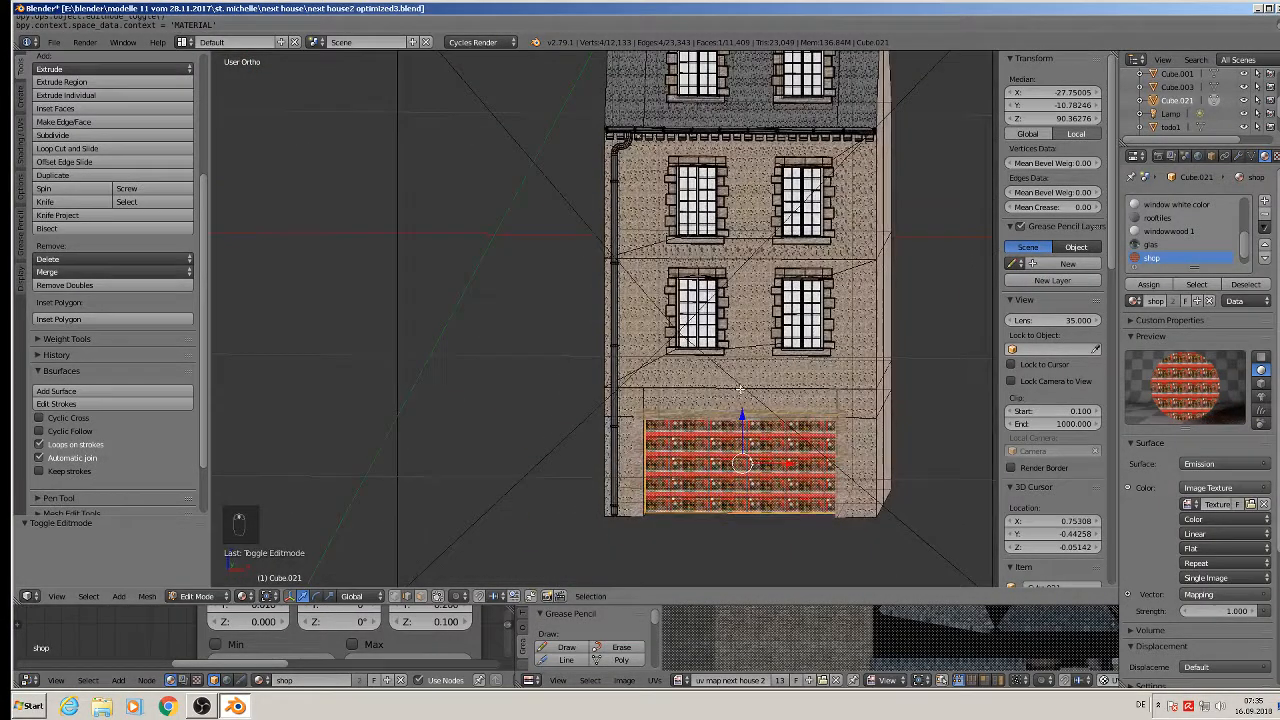
key(KP_1)
scroll(741, 389, up, 3)
shift+middle_drag(720, 447, 651, 279)
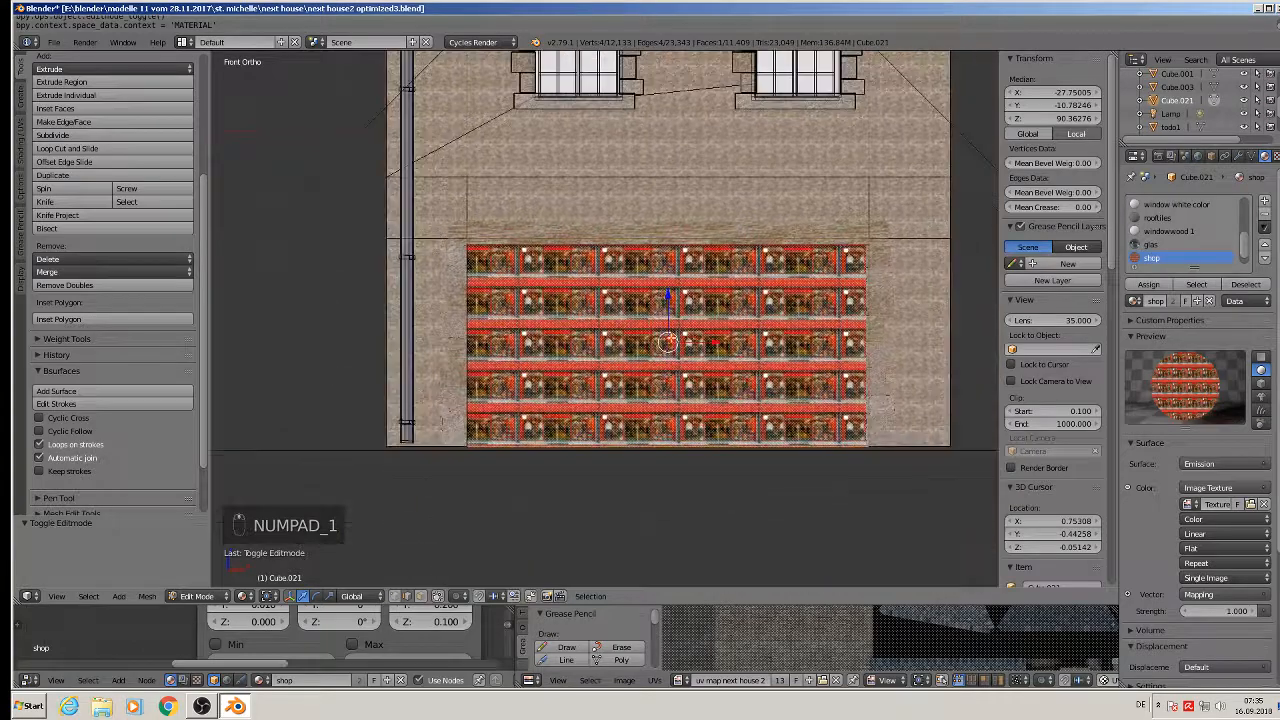
scroll(665, 343, up, 4)
scroll(412, 636, down, 4)
scroll(410, 632, down, 3)
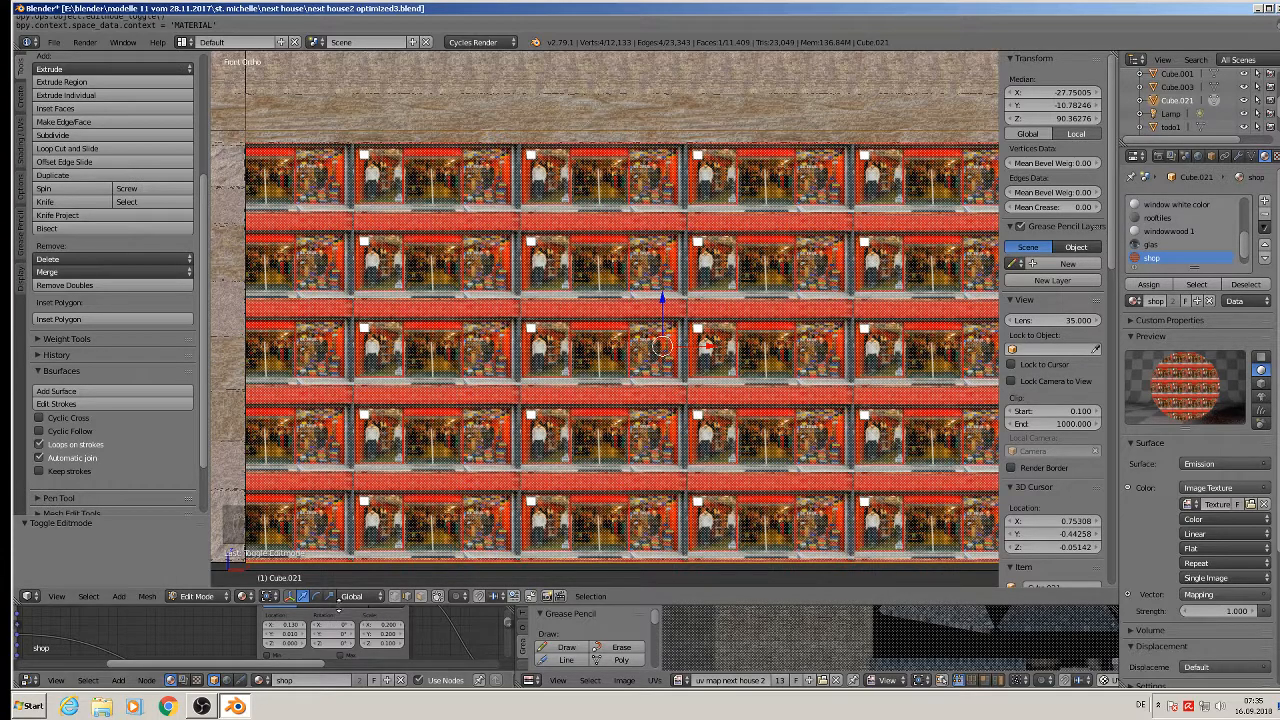
drag(340, 606, 340, 336)
scroll(285, 508, up, 2)
scroll(285, 508, up, 1)
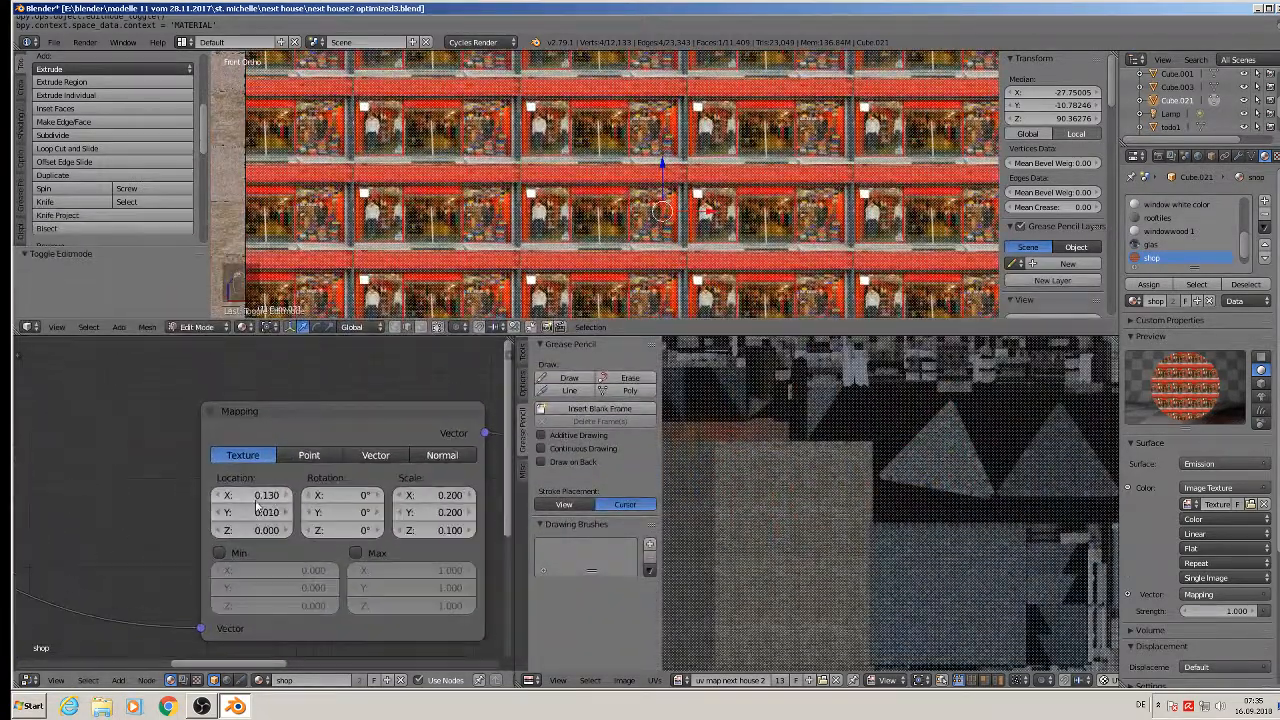
Step: Set the shop material's mapping location X and Y to 0 and its scale X and Y to 1
click(254, 497)
key(Return)
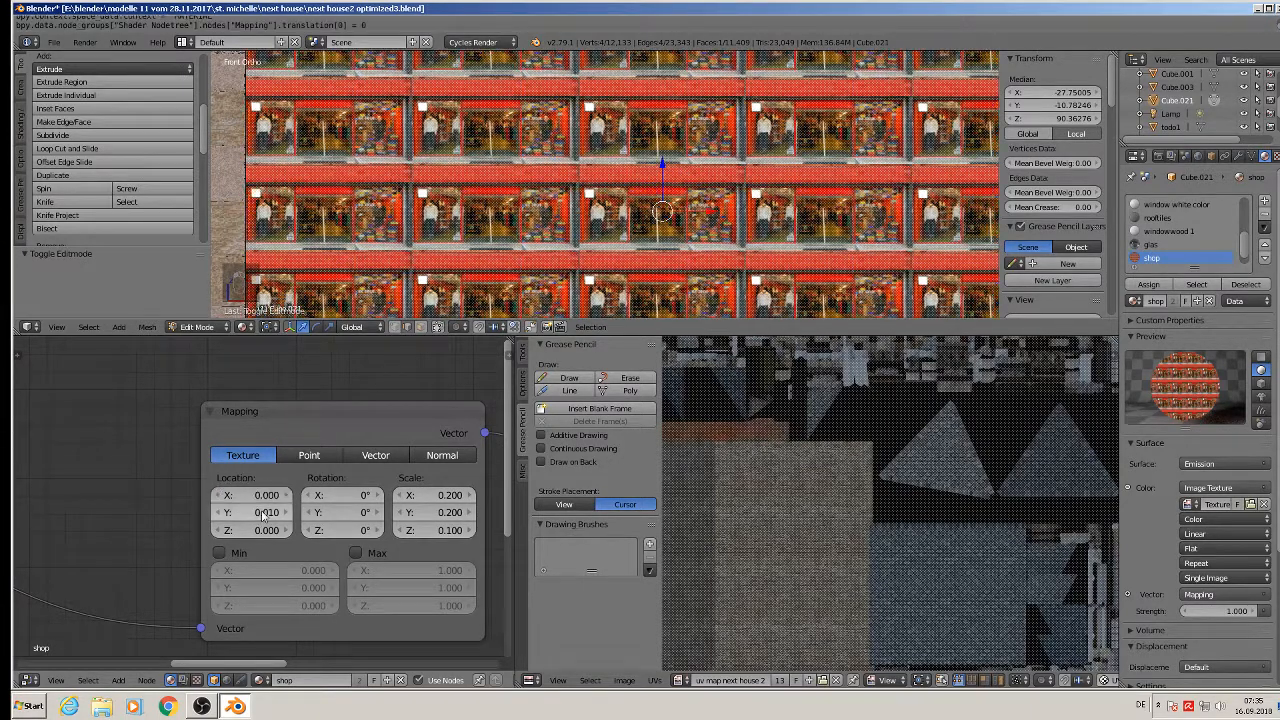
click(258, 512)
text(0)
key(Return)
click(436, 497)
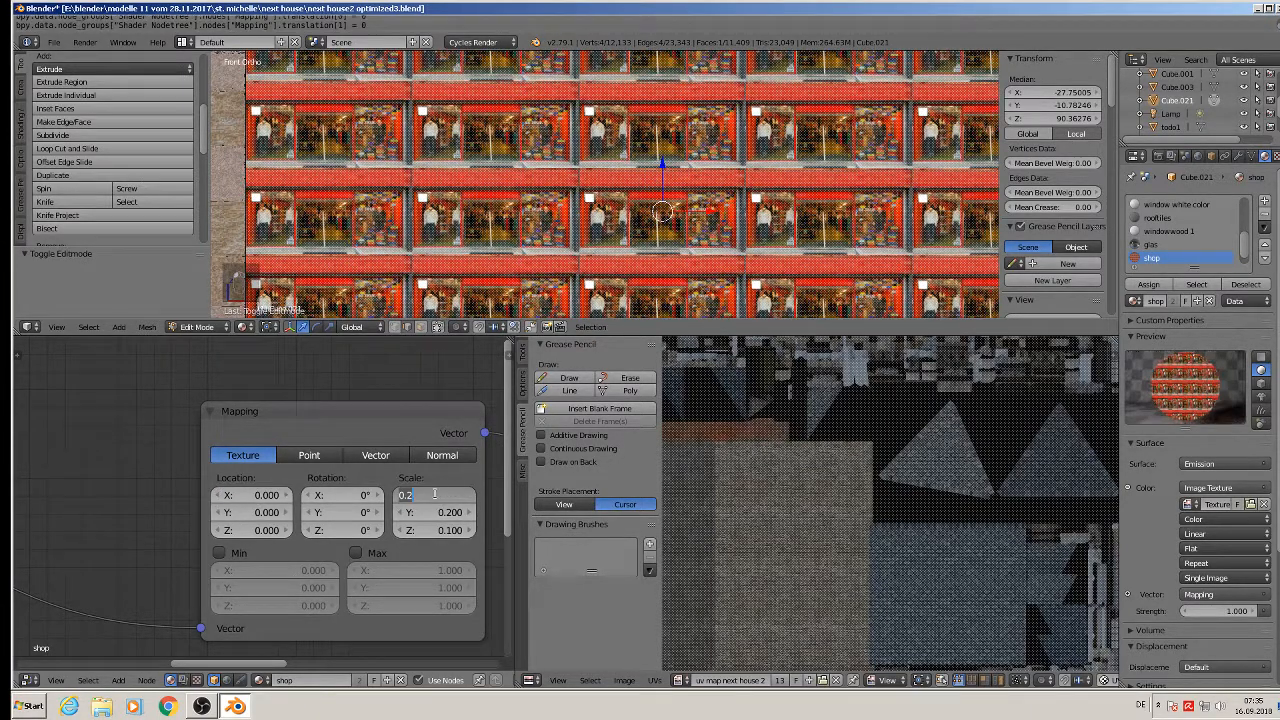
text(1)
key(Tab)
text(1)
key(Return)
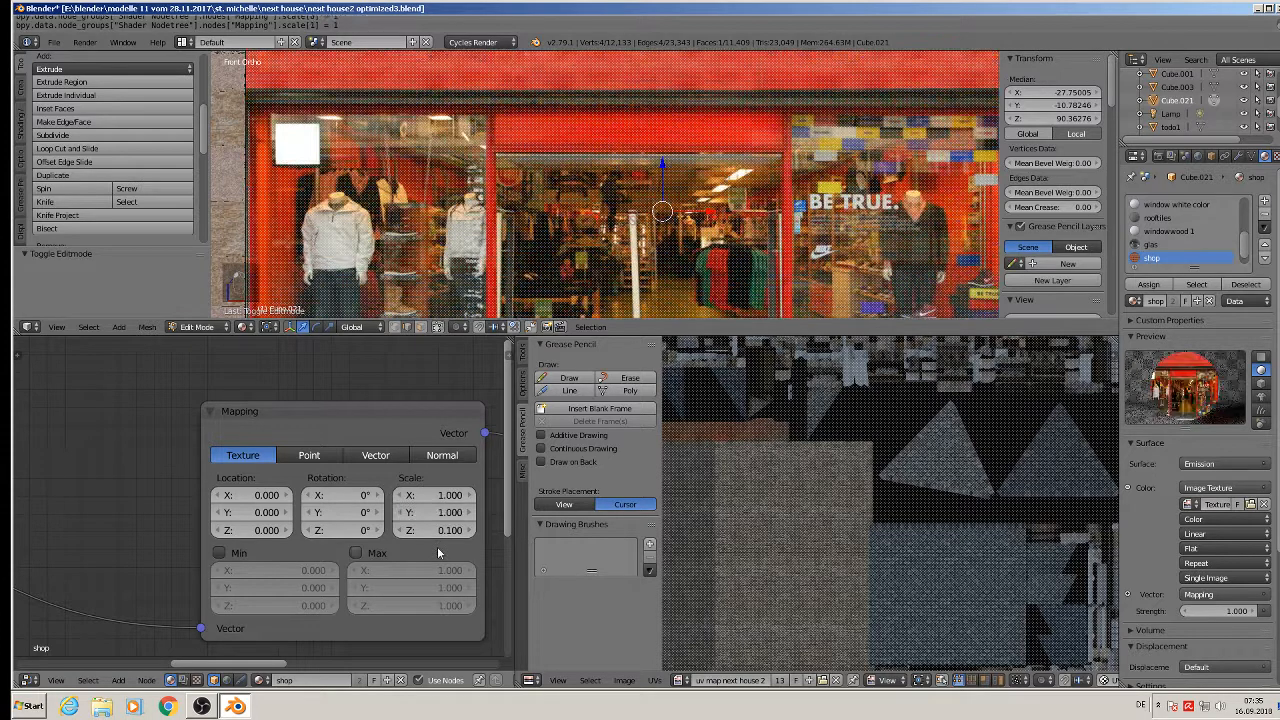
Step: Make rooftiles the active material and bring its Mapping node into reach alongside the roof surface
scroll(605, 185, down, 5)
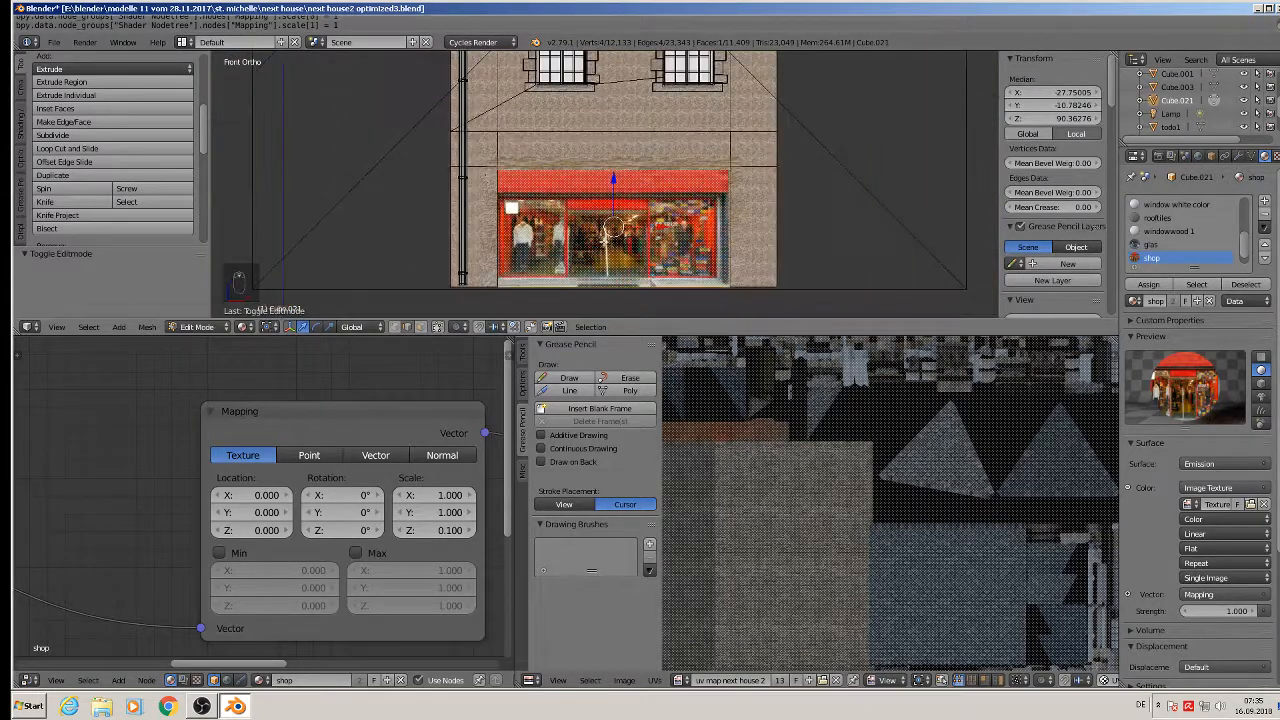
scroll(605, 185, down, 2)
shift+middle_drag(605, 185, 549, 143)
scroll(549, 143, up, 2)
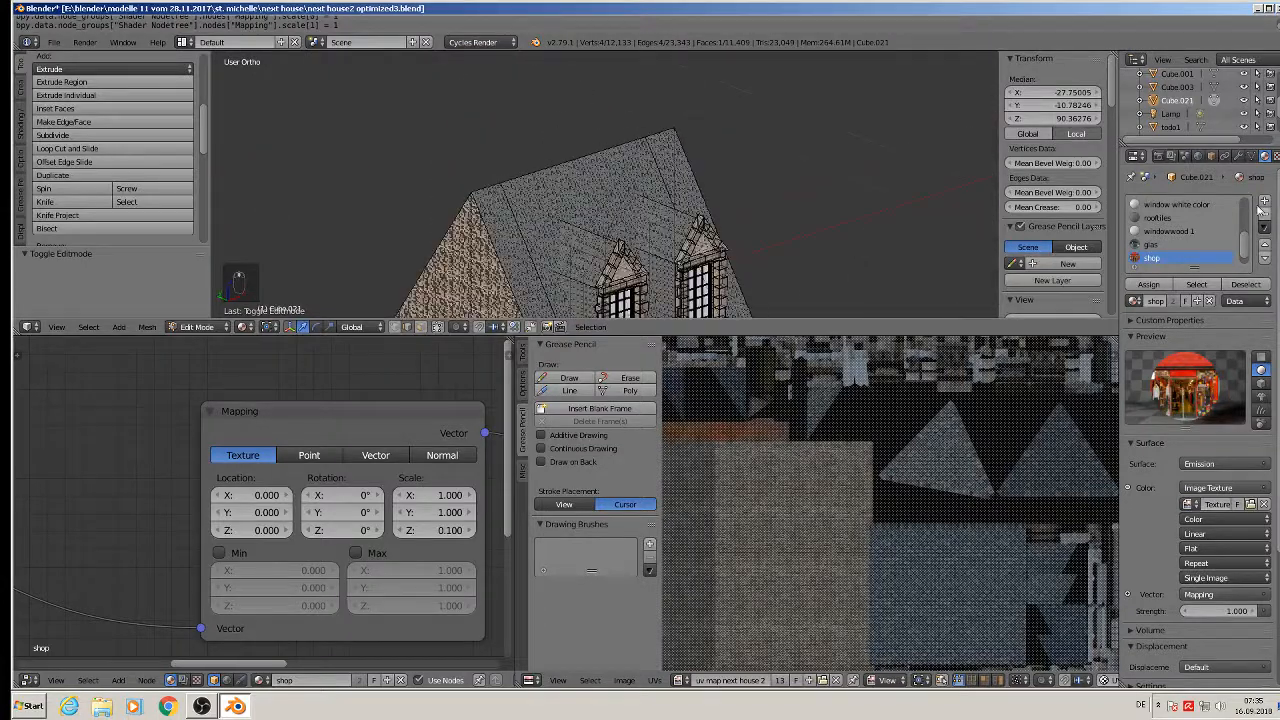
click(1182, 218)
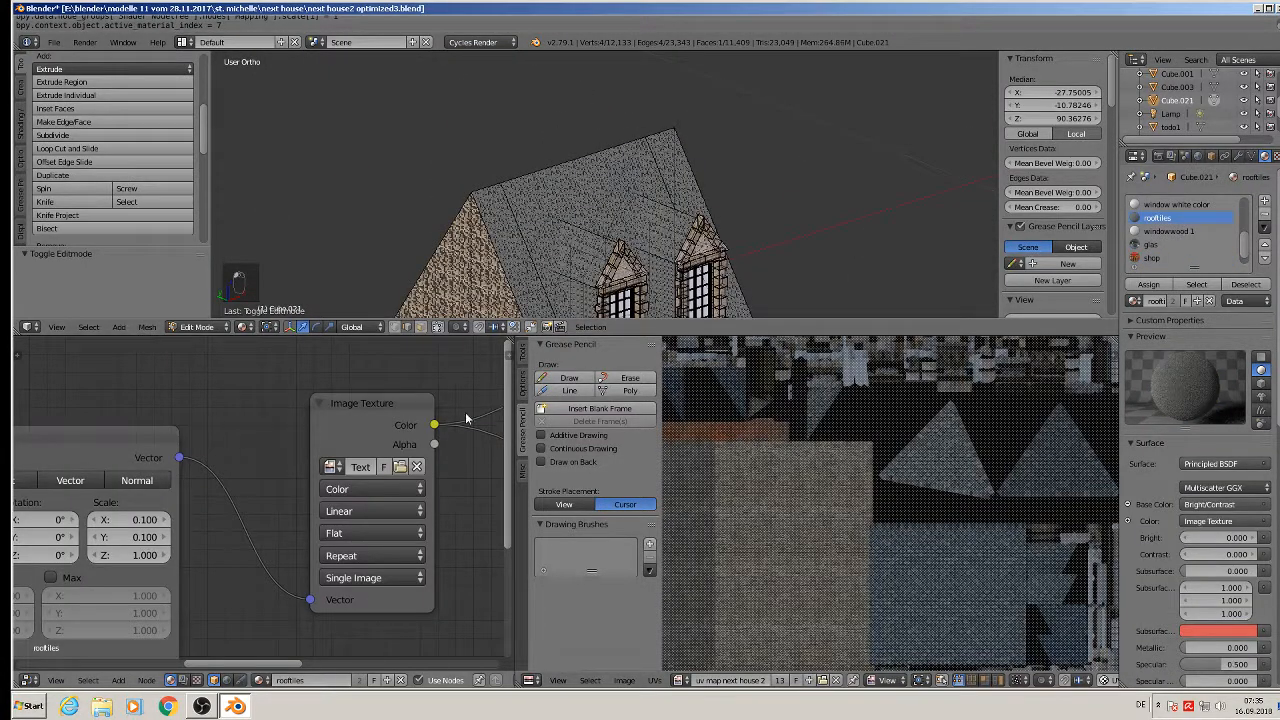
scroll(286, 447, left, 5)
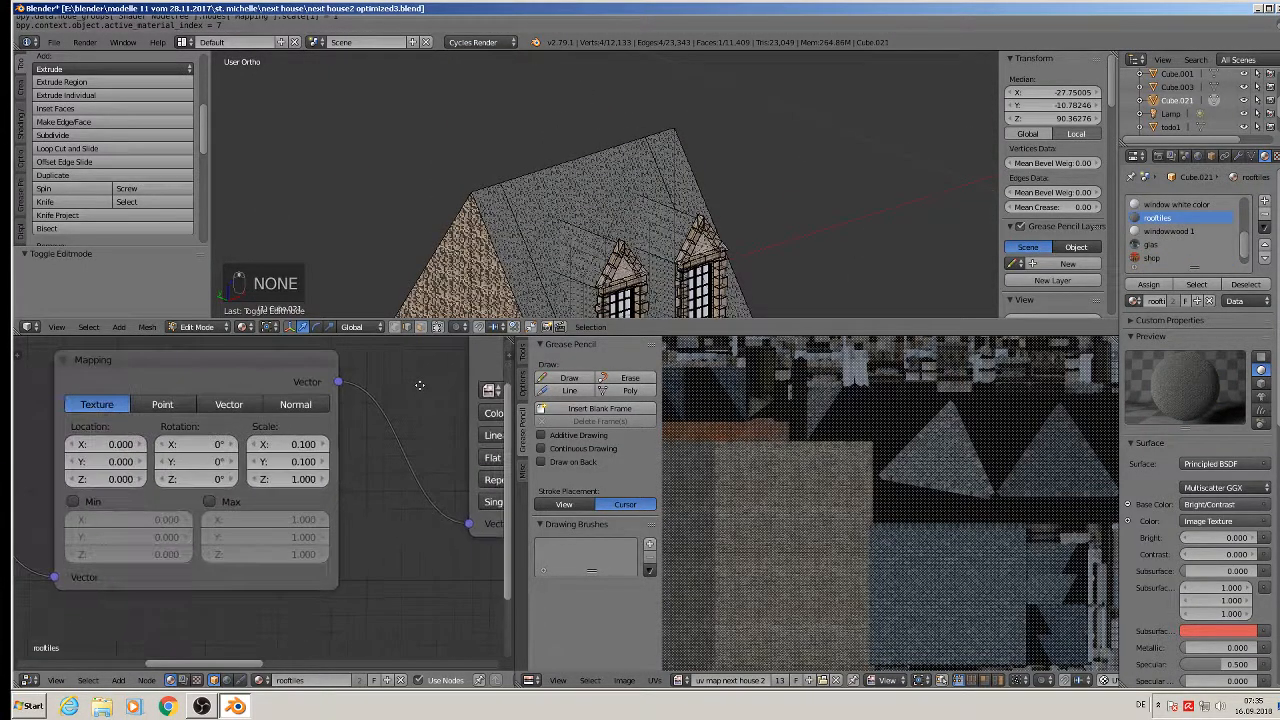
scroll(367, 435, up, 1)
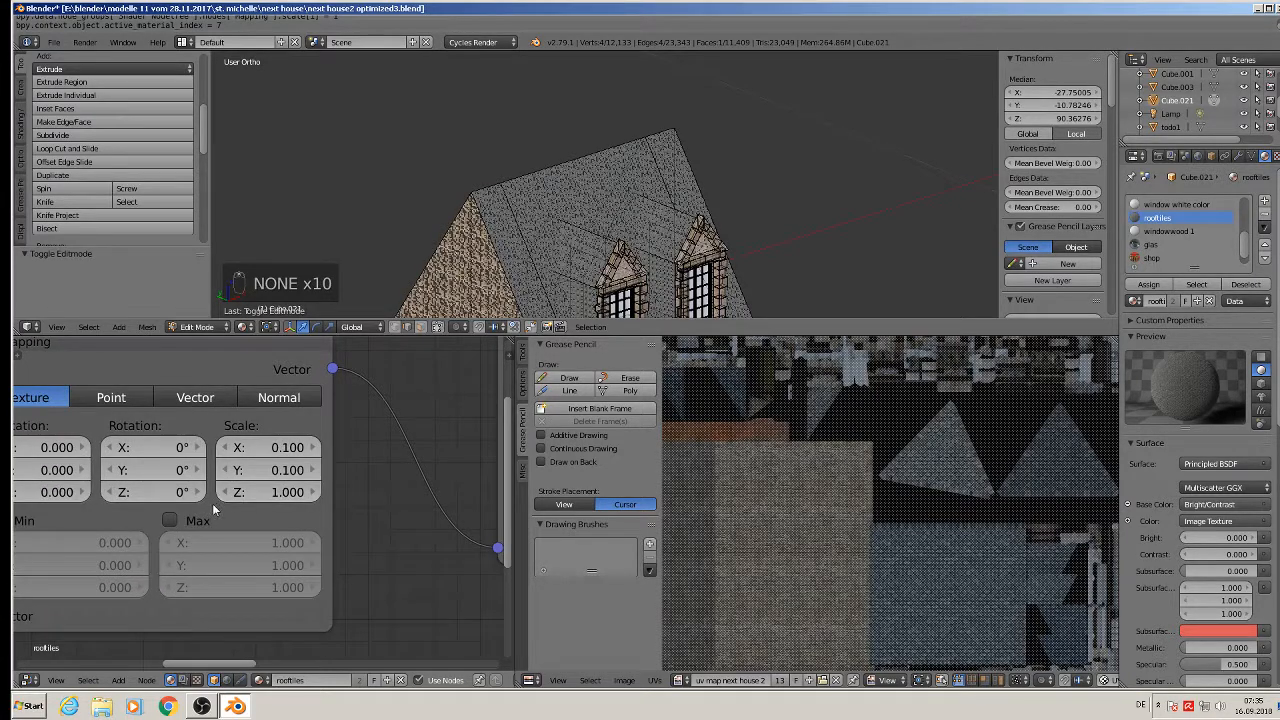
scroll(550, 250, up, 5)
scroll(511, 268, up, 2)
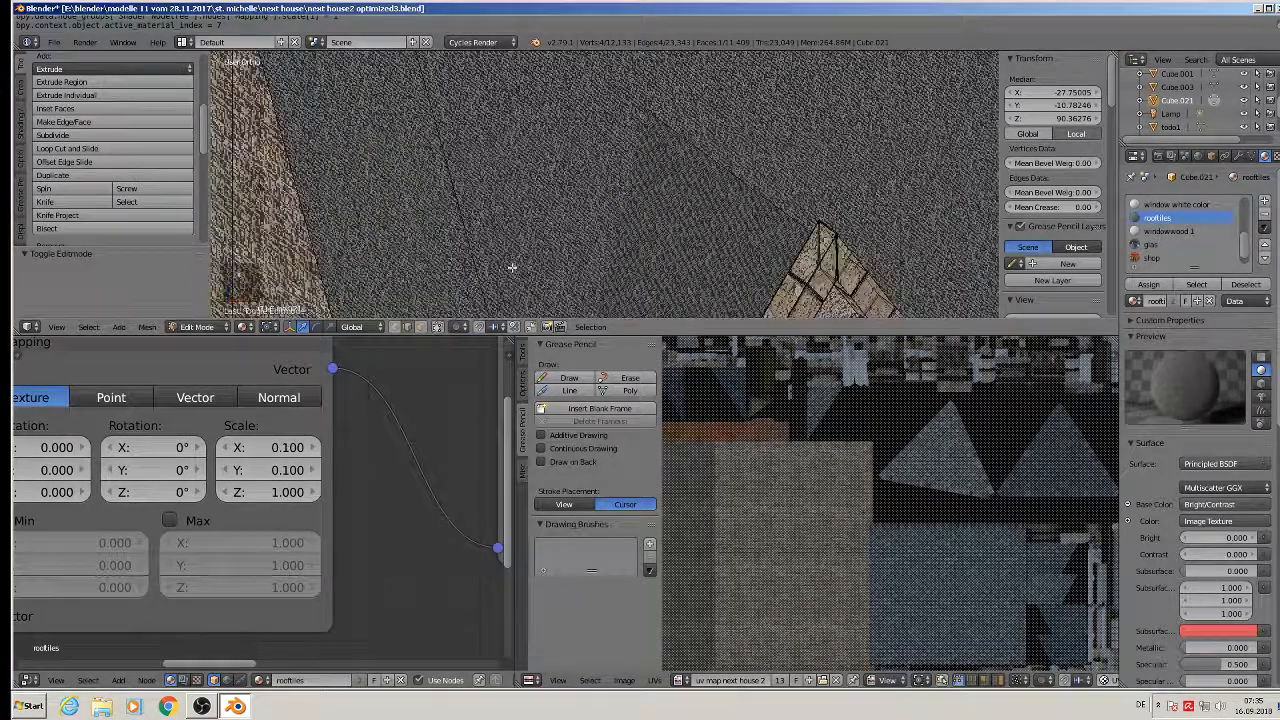
click(286, 452)
text(.)
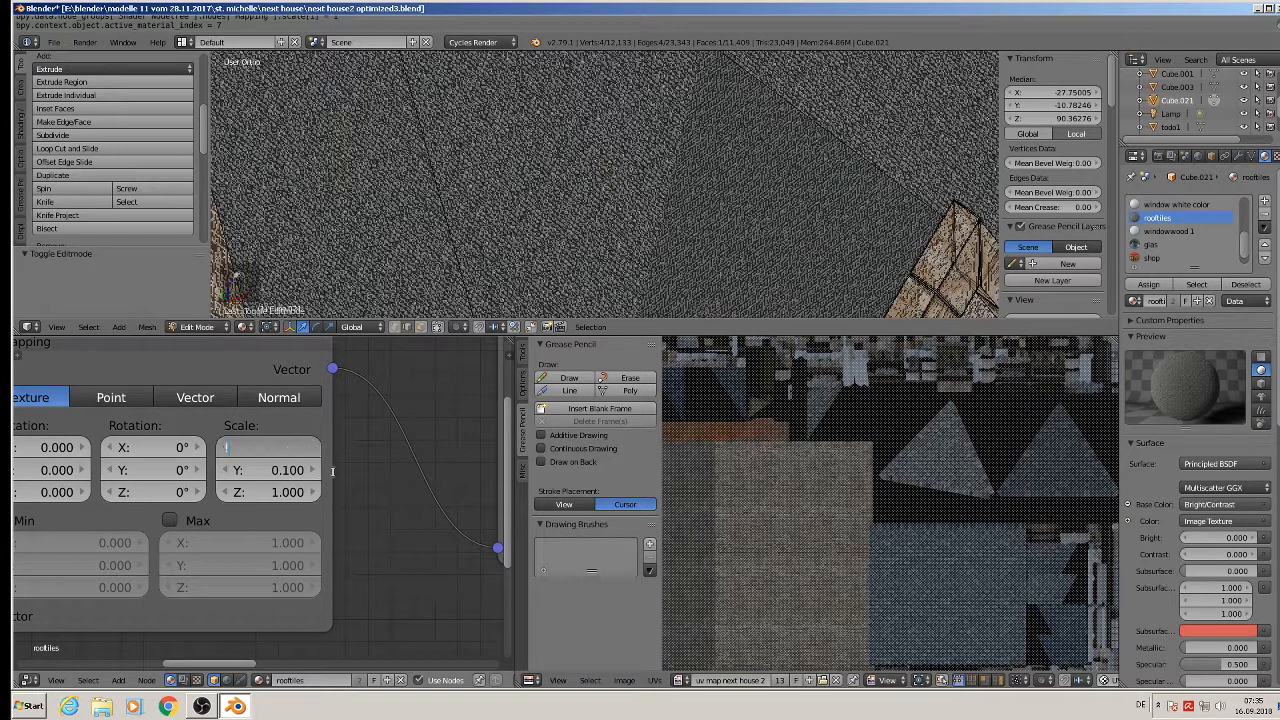
key(Return)
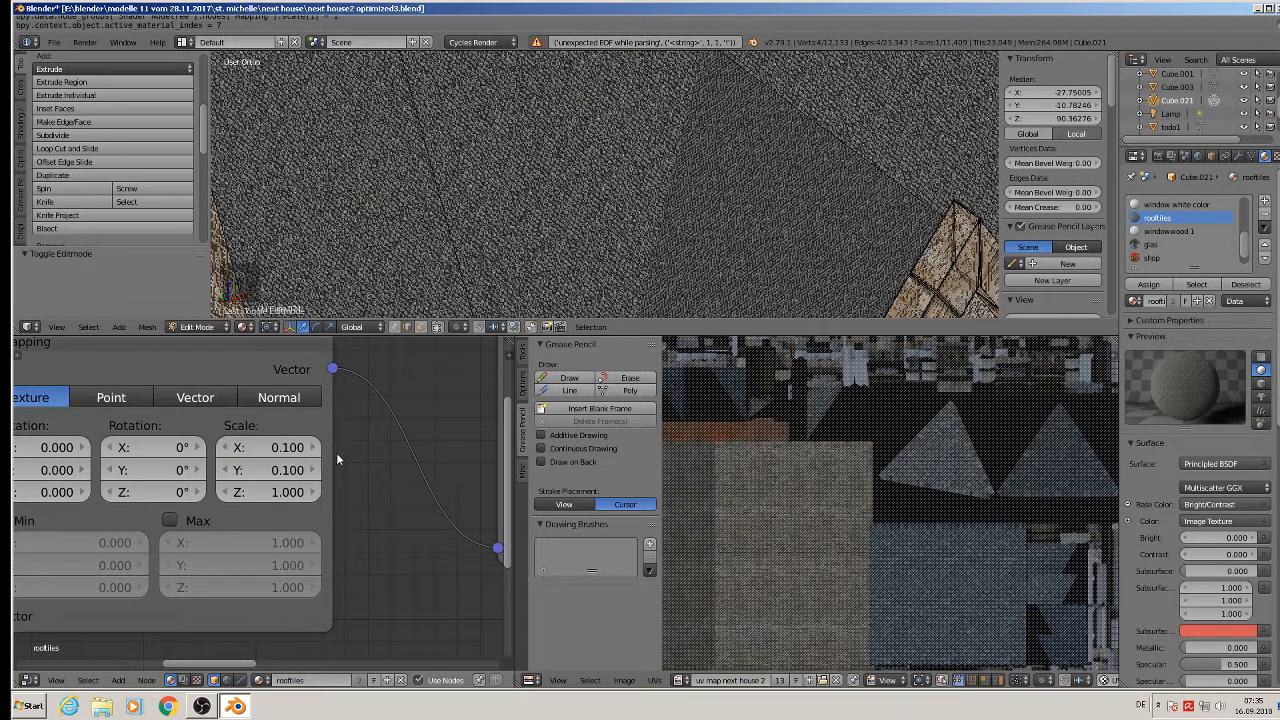
Step: Set the rooftiles material's mapping scale X and Y to 1
click(272, 451)
key(Return)
click(275, 471)
text(1)
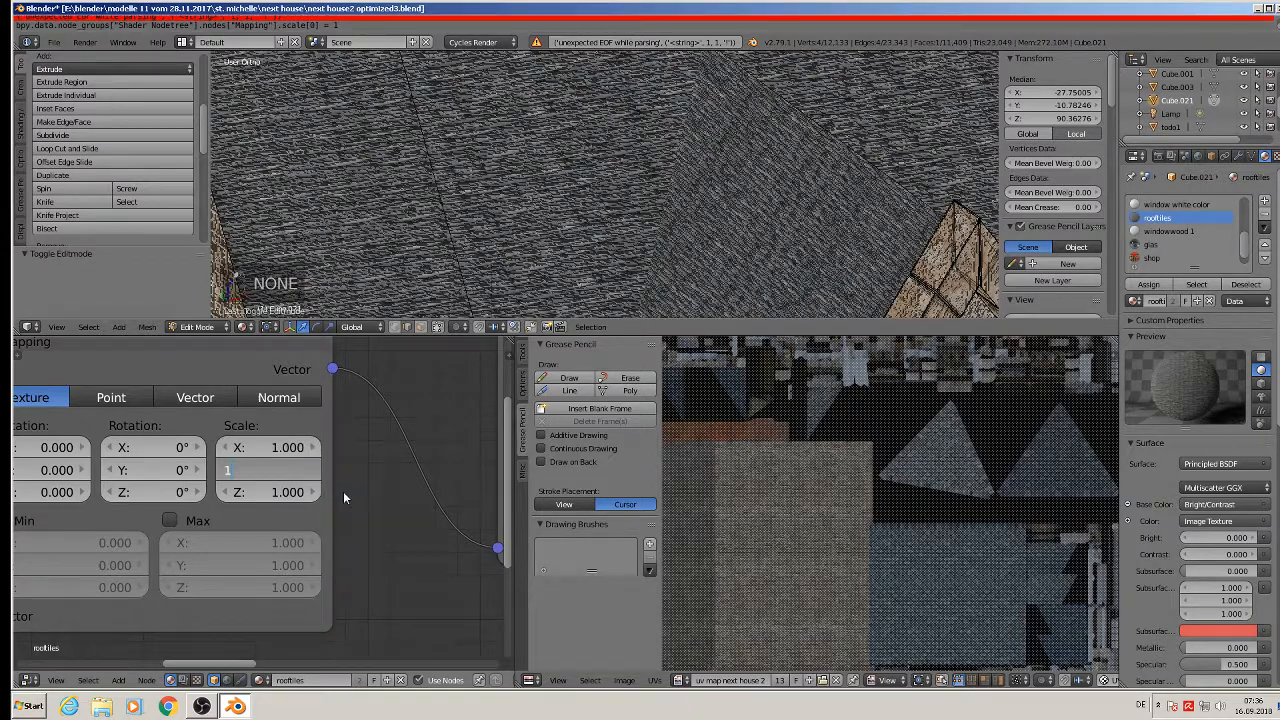
key(Return)
Step: Return the house to Object Mode in front view, with the 3D viewport enlarged and its properties sidebar hidden
scroll(668, 172, down, 5)
scroll(668, 172, down, 3)
middle_drag(668, 172, 619, 220)
scroll(690, 165, down, 2)
key(KP_1)
scroll(694, 165, down, 1)
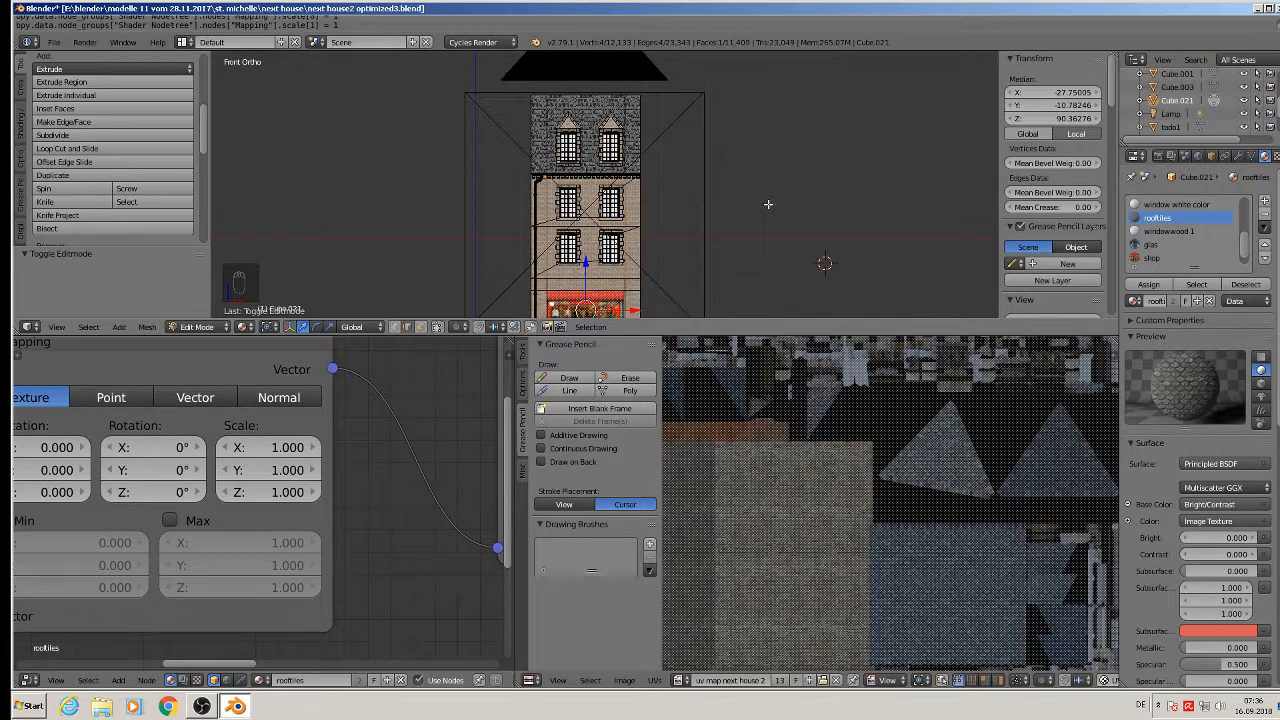
key(n)
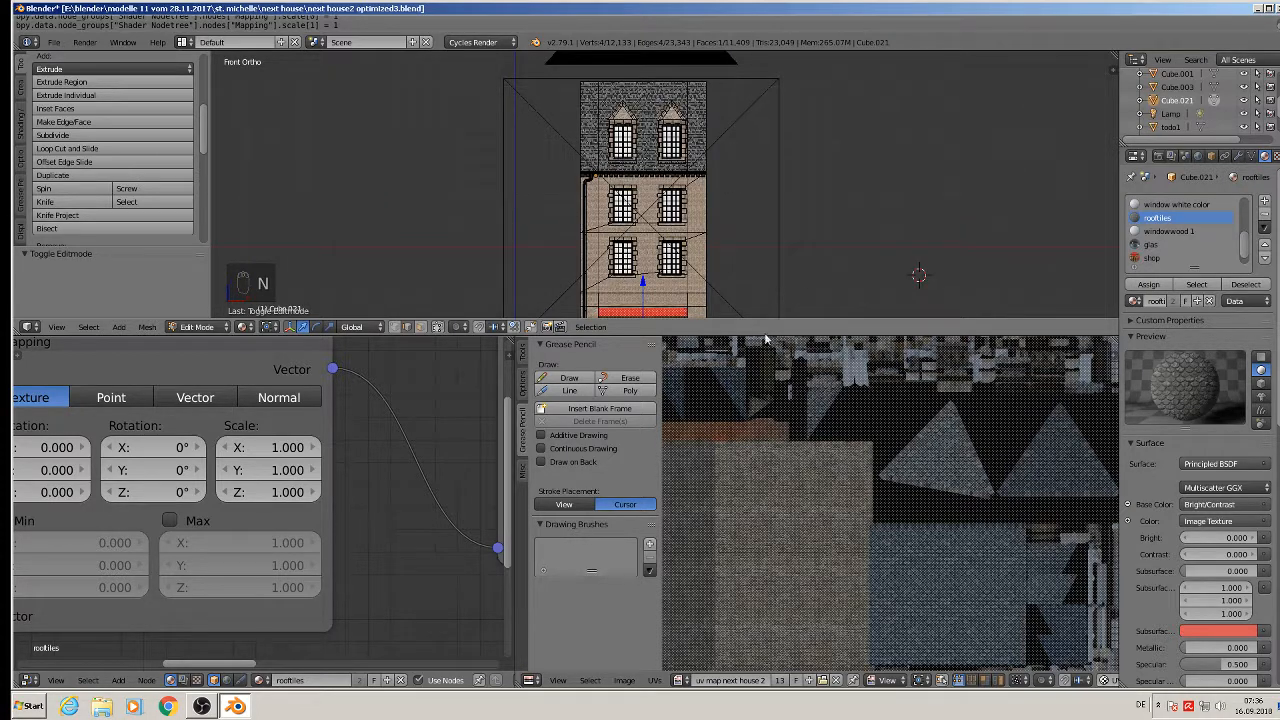
drag(767, 337, 749, 576)
key(Tab)
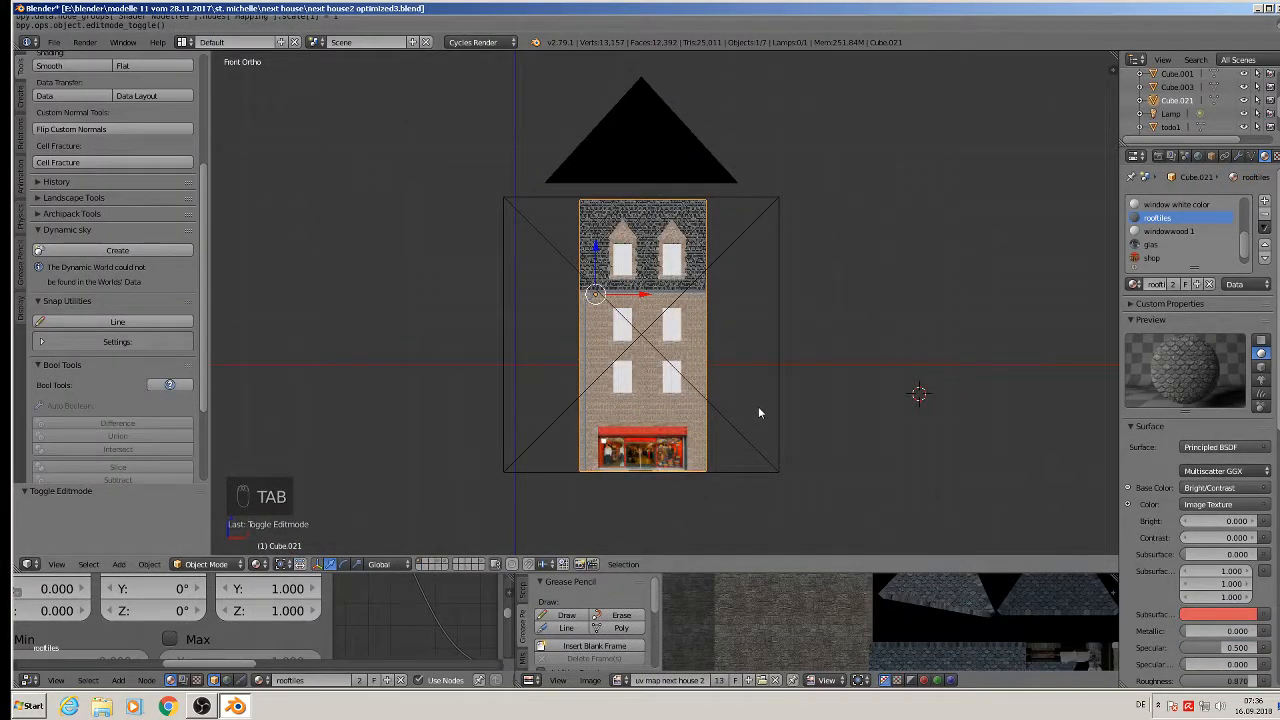
Step: Render the camera view, check the roof tiles, gutter and wall in the image, and stop the render
key(F12)
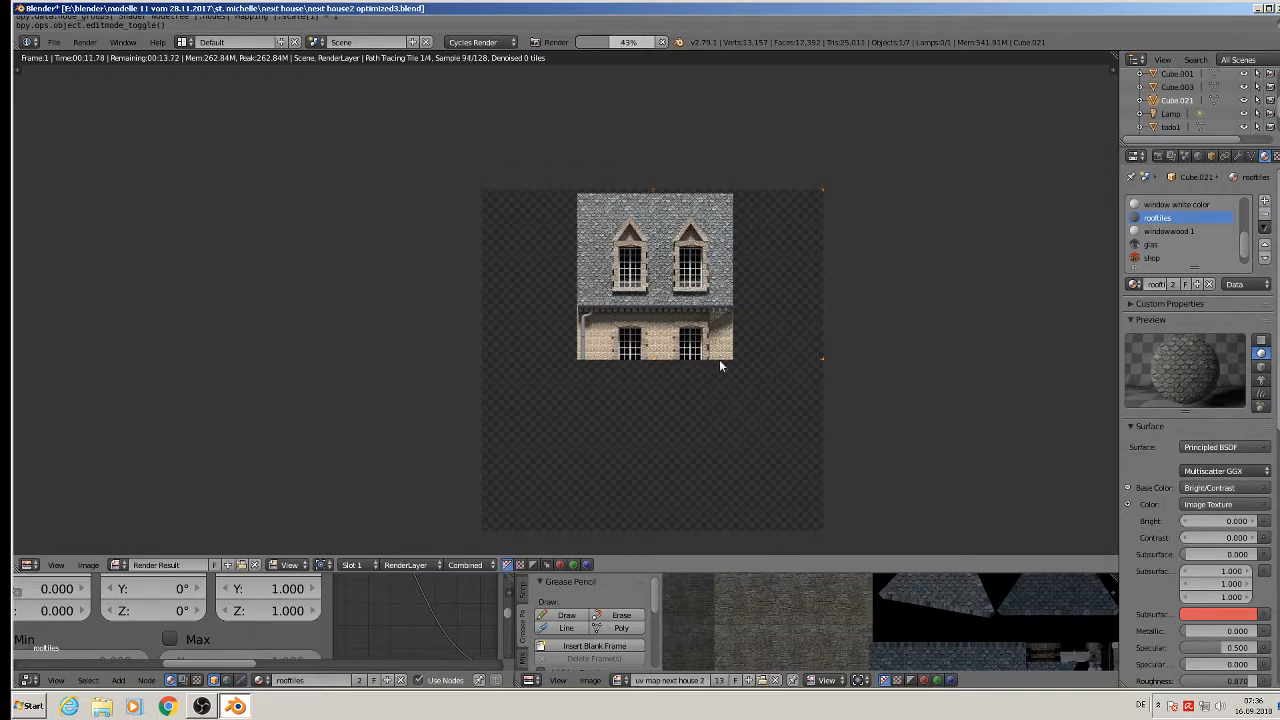
scroll(708, 366, up, 3)
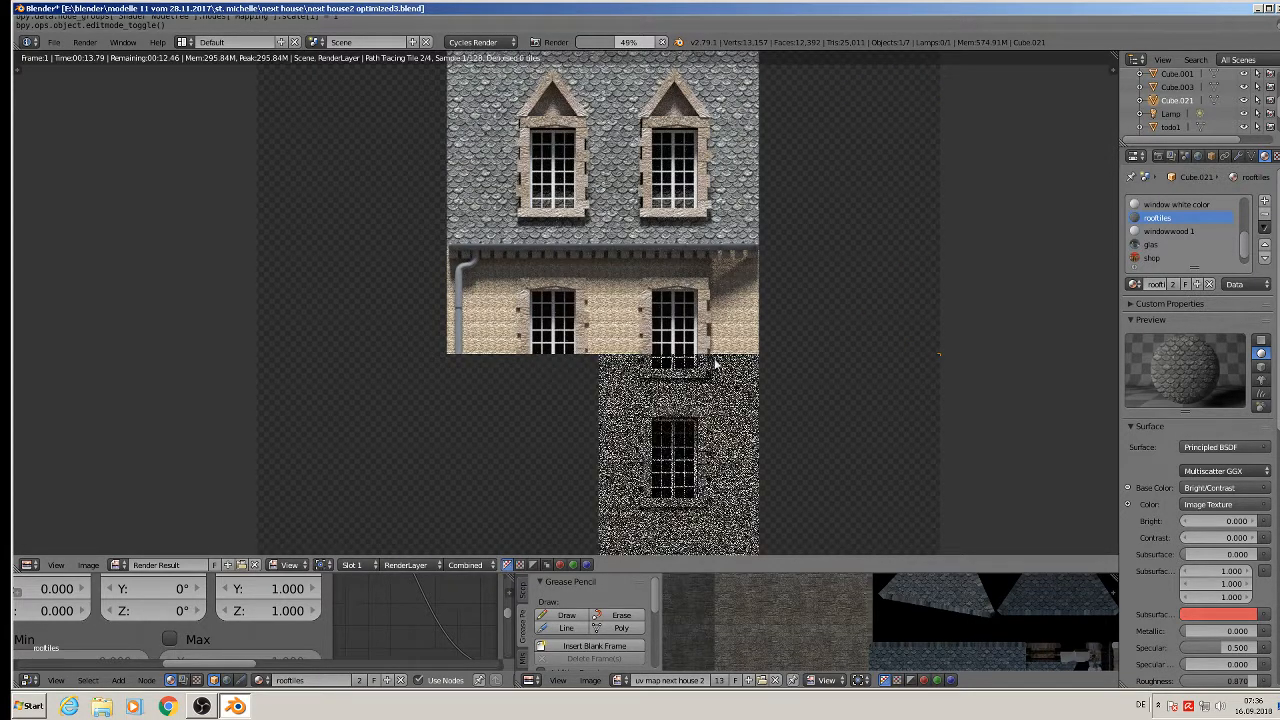
scroll(708, 368, up, 1)
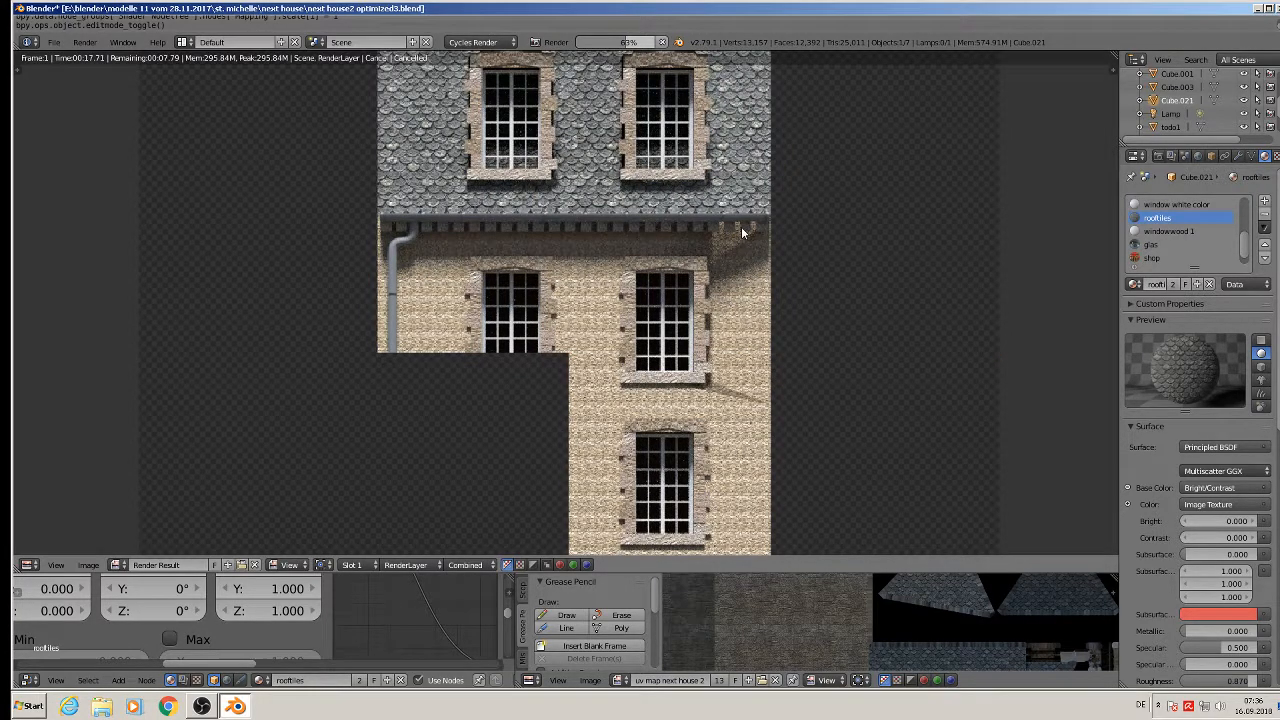
key(Escape)
Step: Enter Edit Mode on the house and box-select the row of corbels beneath the gutter in right side view
scroll(741, 226, up, 6)
right_click(713, 313)
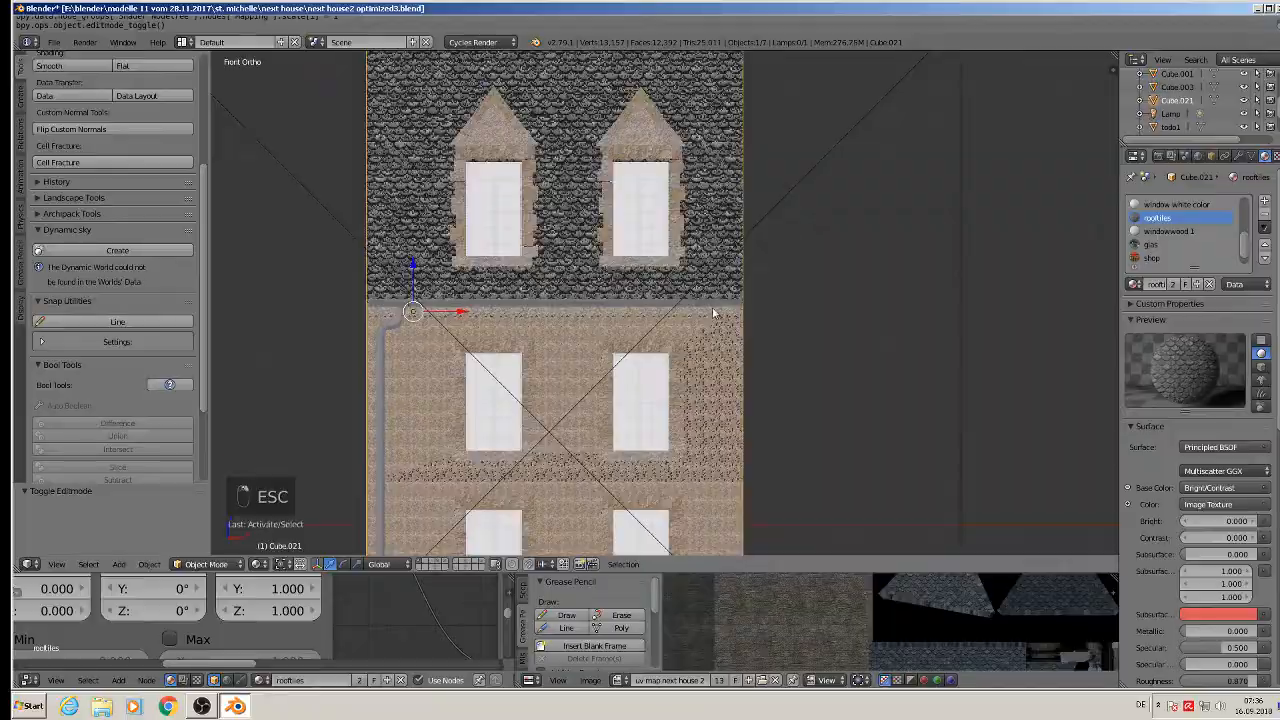
middle_drag(453, 320, 446, 302)
key(Tab)
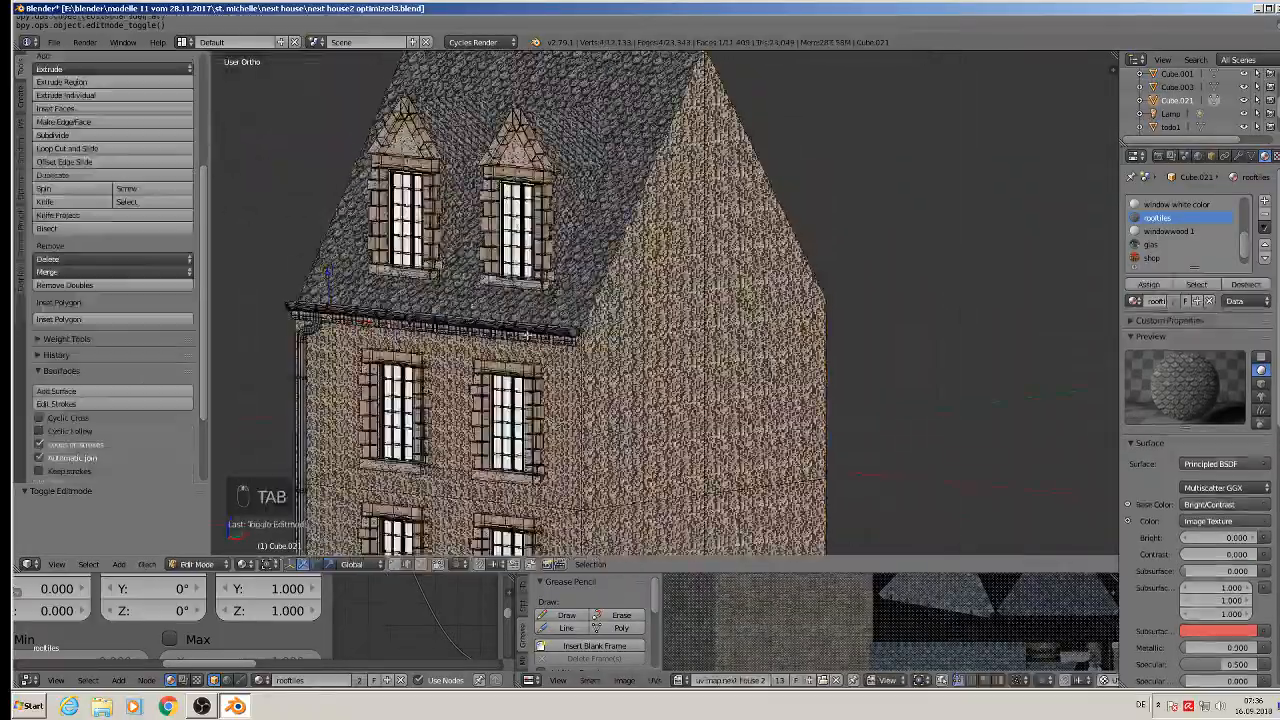
scroll(728, 238, up, 6)
middle_drag(728, 238, 331, 316)
middle_drag(666, 280, 661, 285)
key(KP_1)
key(KP_3)
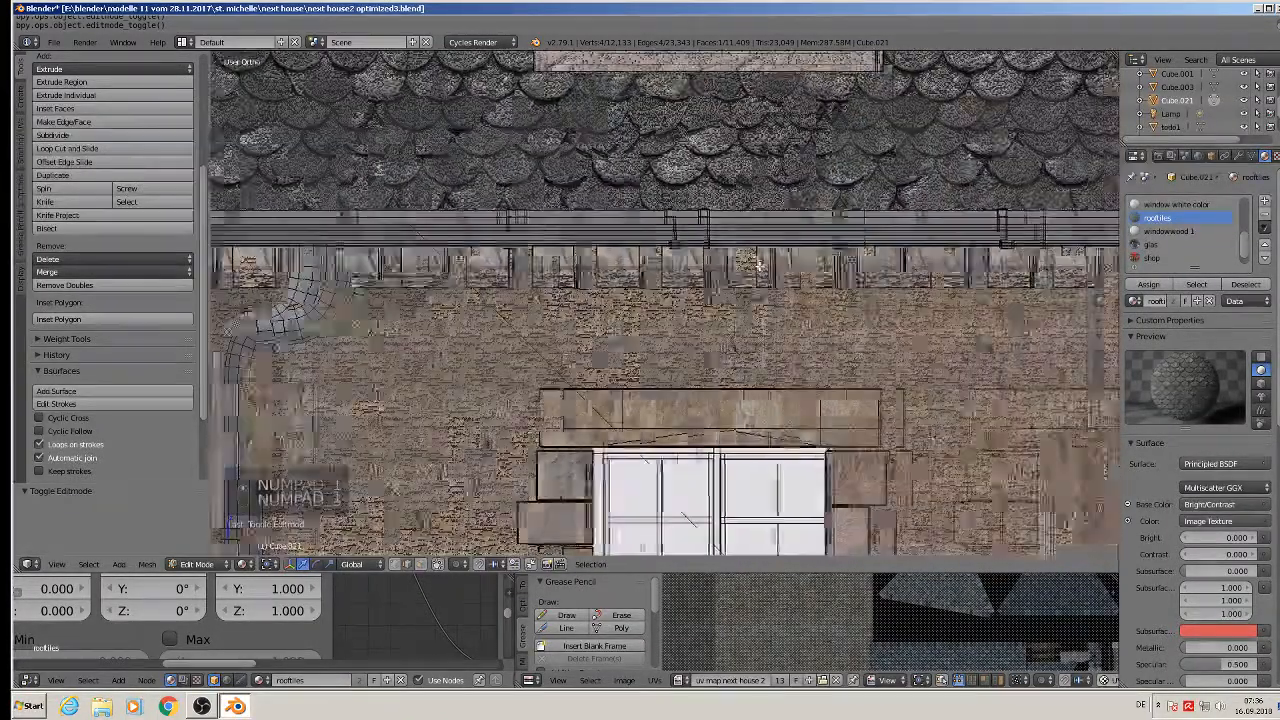
scroll(769, 298, up, 2)
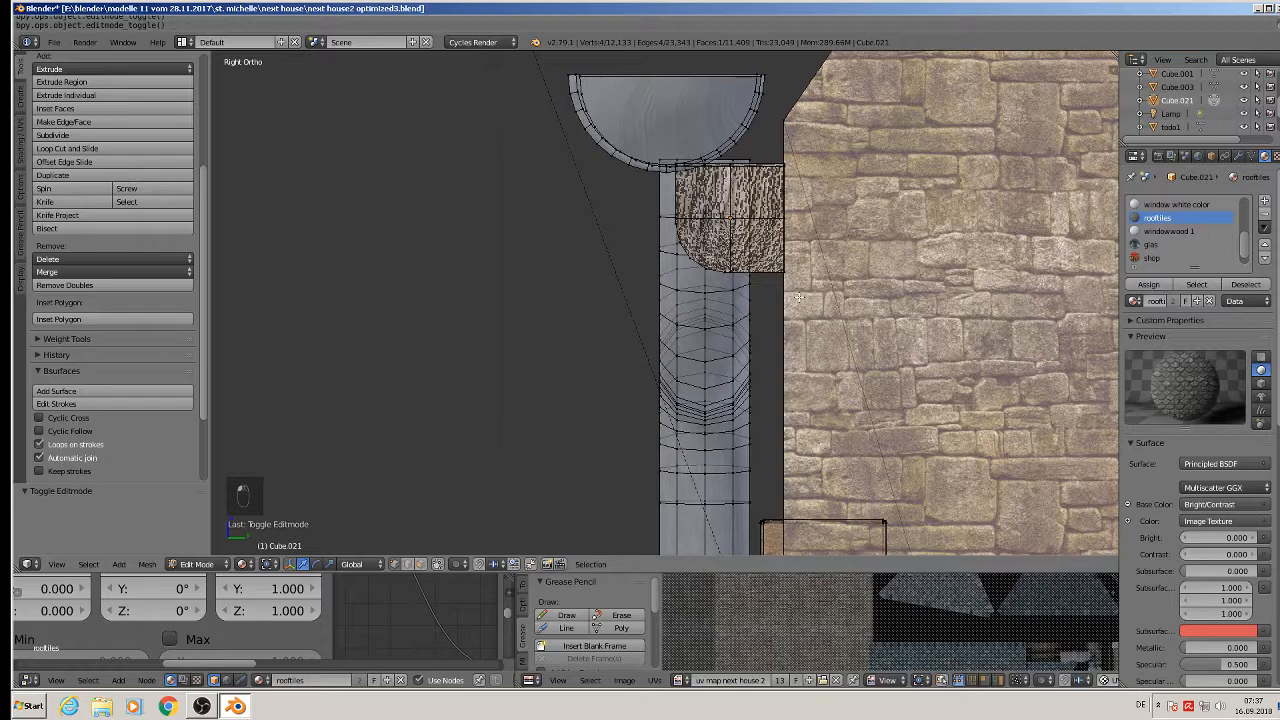
key(b)
drag(799, 297, 668, 165)
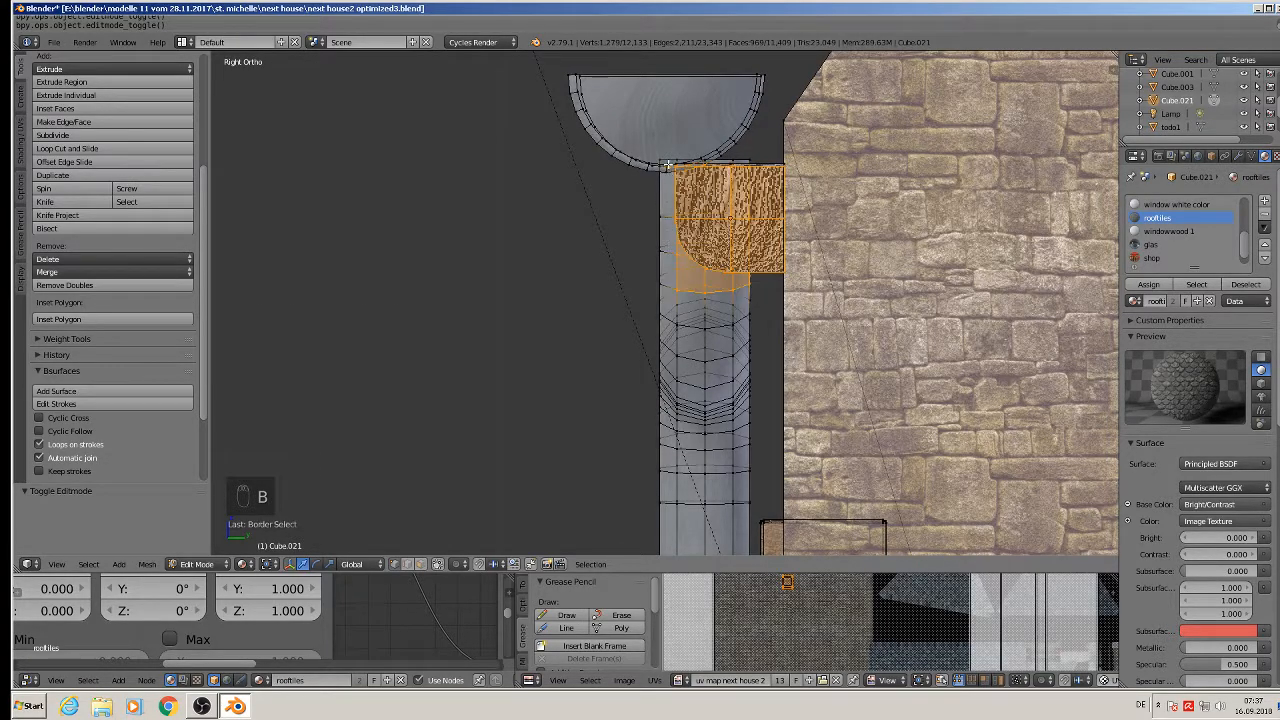
Step: Remove the downpipe's edge loops behind the gutter from the selection, keeping only the corbels selected
middle_drag(684, 216, 810, 276)
scroll(810, 276, down, 6)
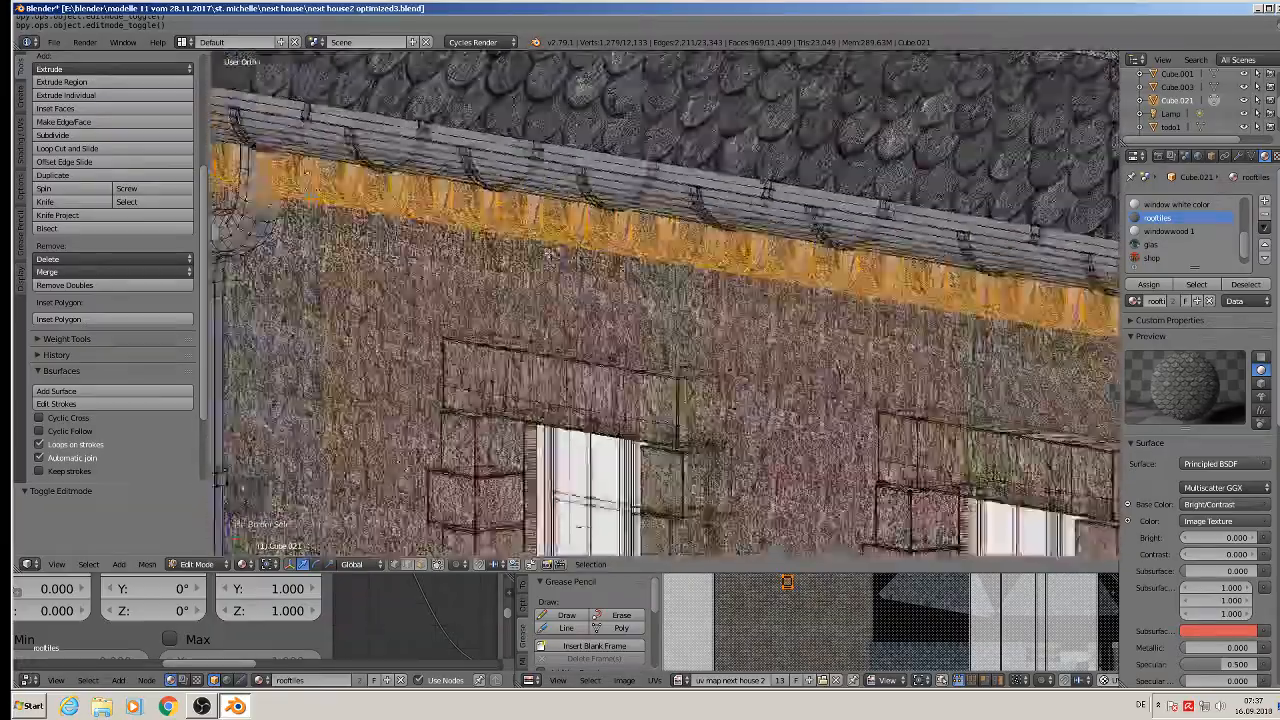
shift+middle_drag(315, 205, 725, 278)
scroll(725, 278, up, 6)
scroll(725, 278, up, 4)
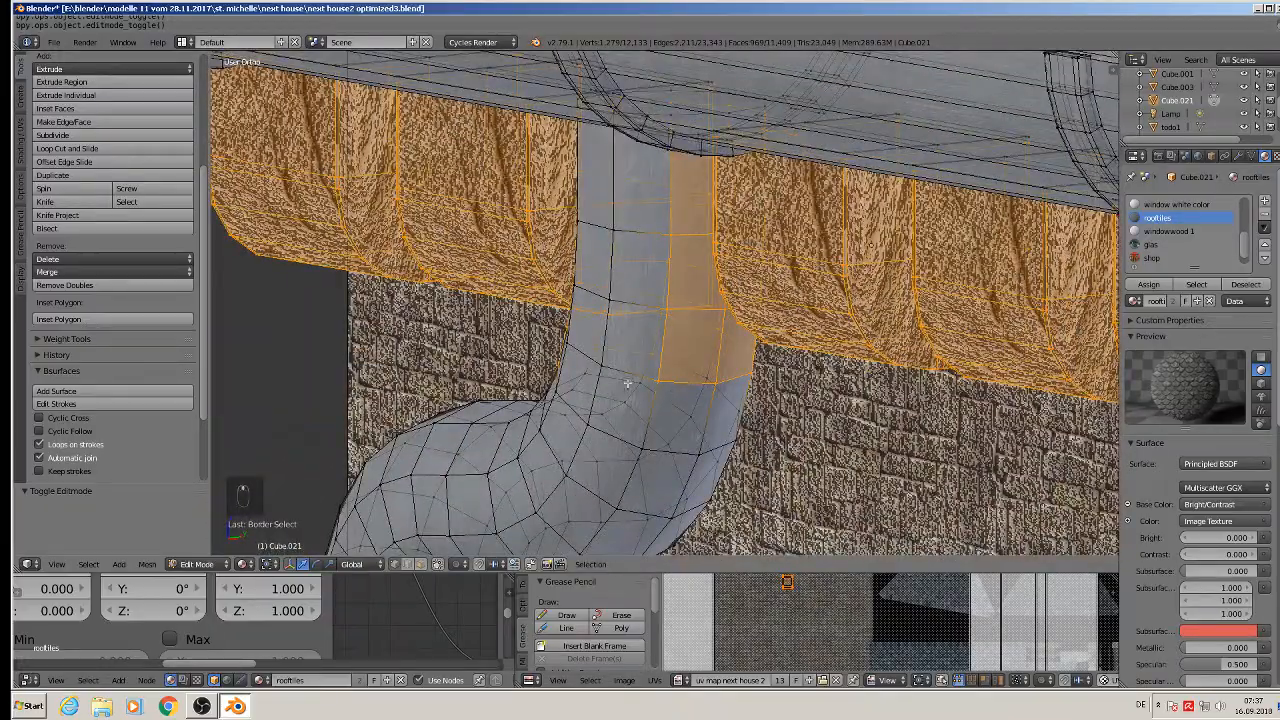
middle_drag(628, 383, 574, 407)
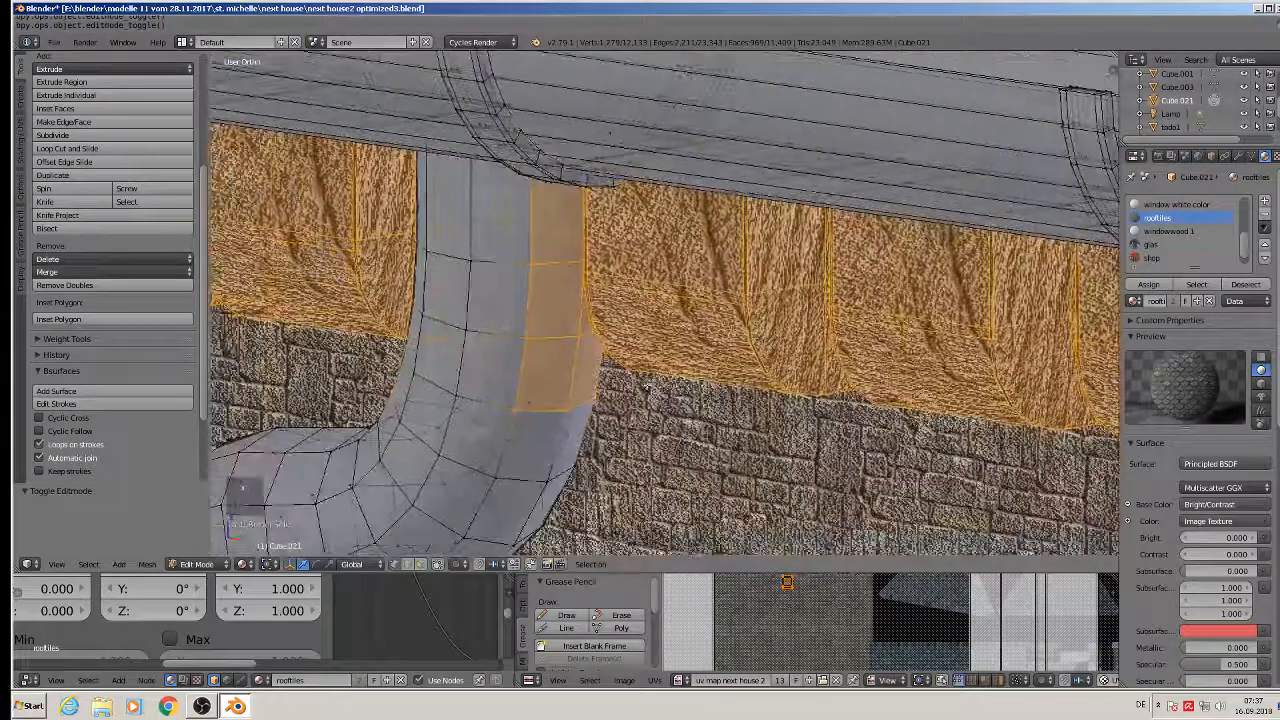
shift+right_click(548, 400)
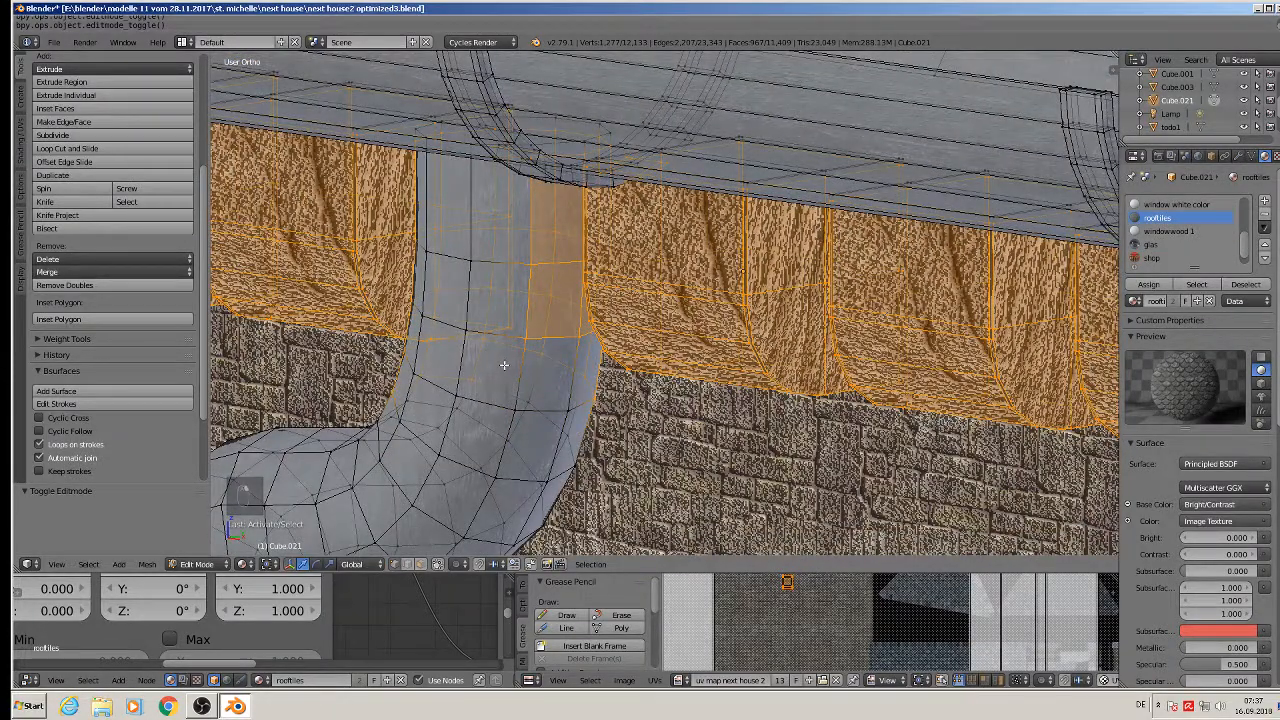
alt+shift+right_click(433, 377)
alt+shift+right_click(501, 344)
alt+shift+right_click(474, 265)
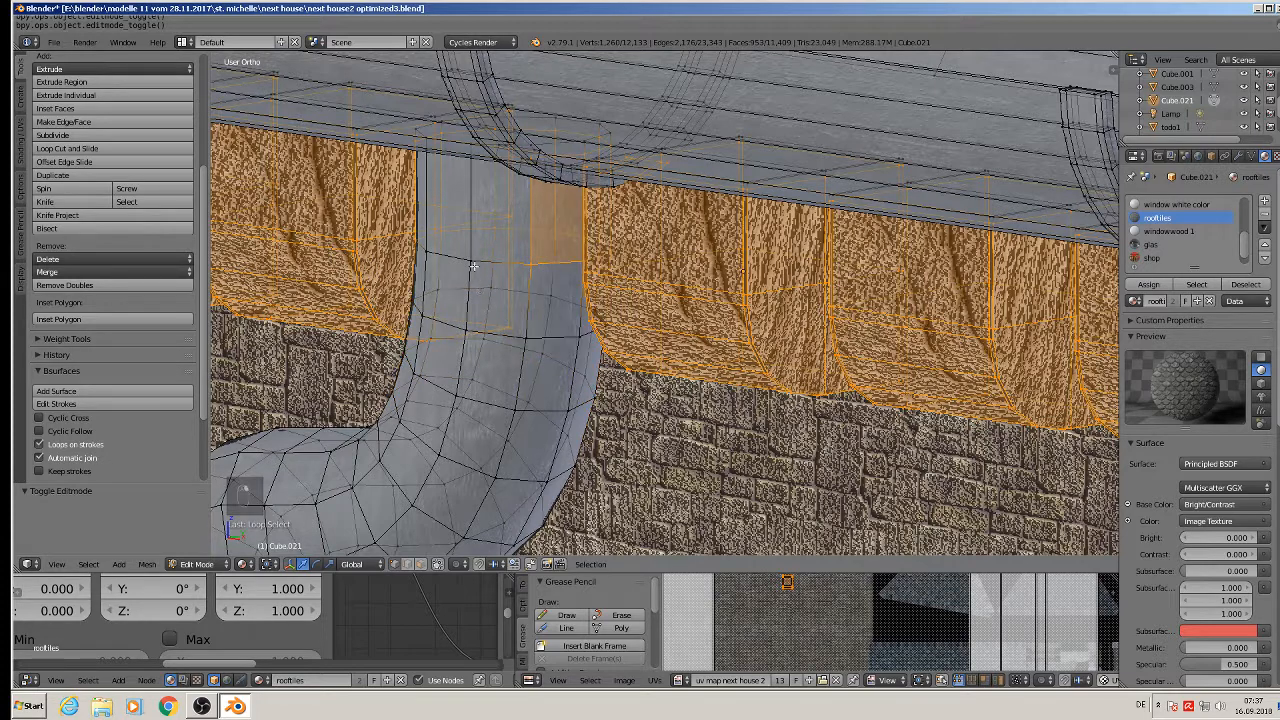
alt+shift+right_click(455, 232)
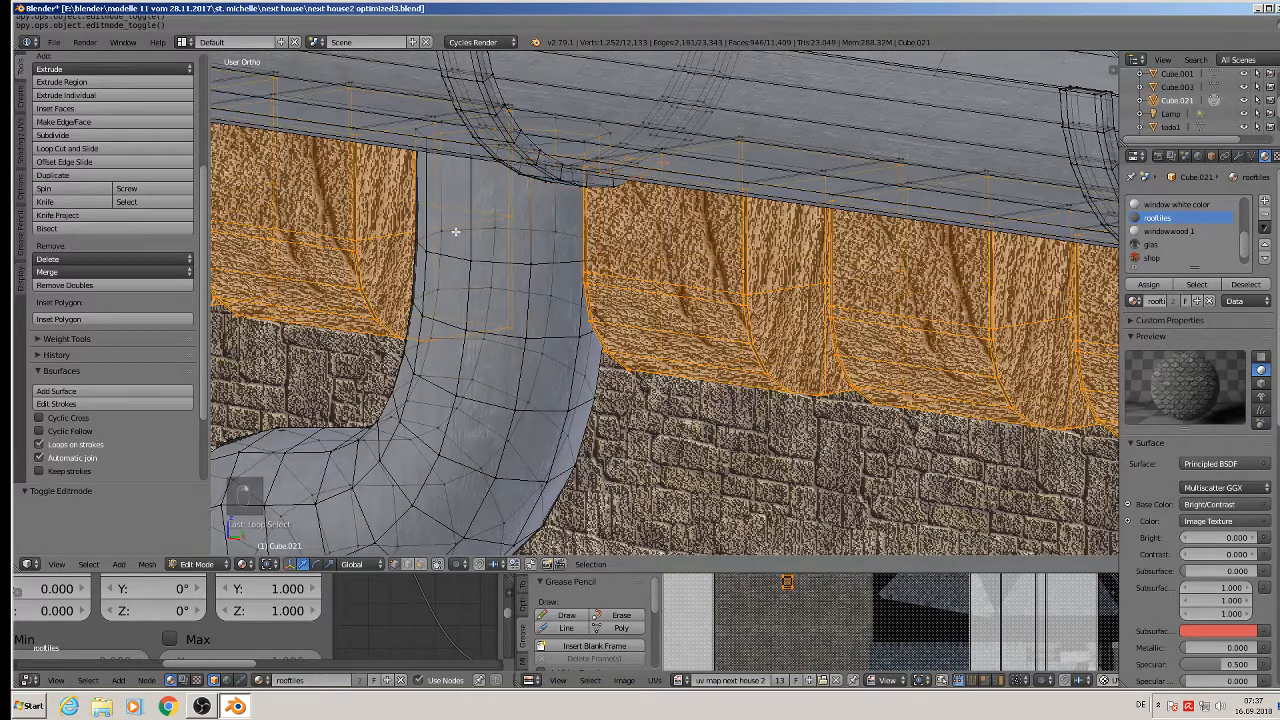
alt+shift+right_click(451, 130)
Step: Check the corbel selection along the gutter from the downpipe to the house corner
middle_drag(484, 278, 519, 290)
scroll(483, 312, down, 3)
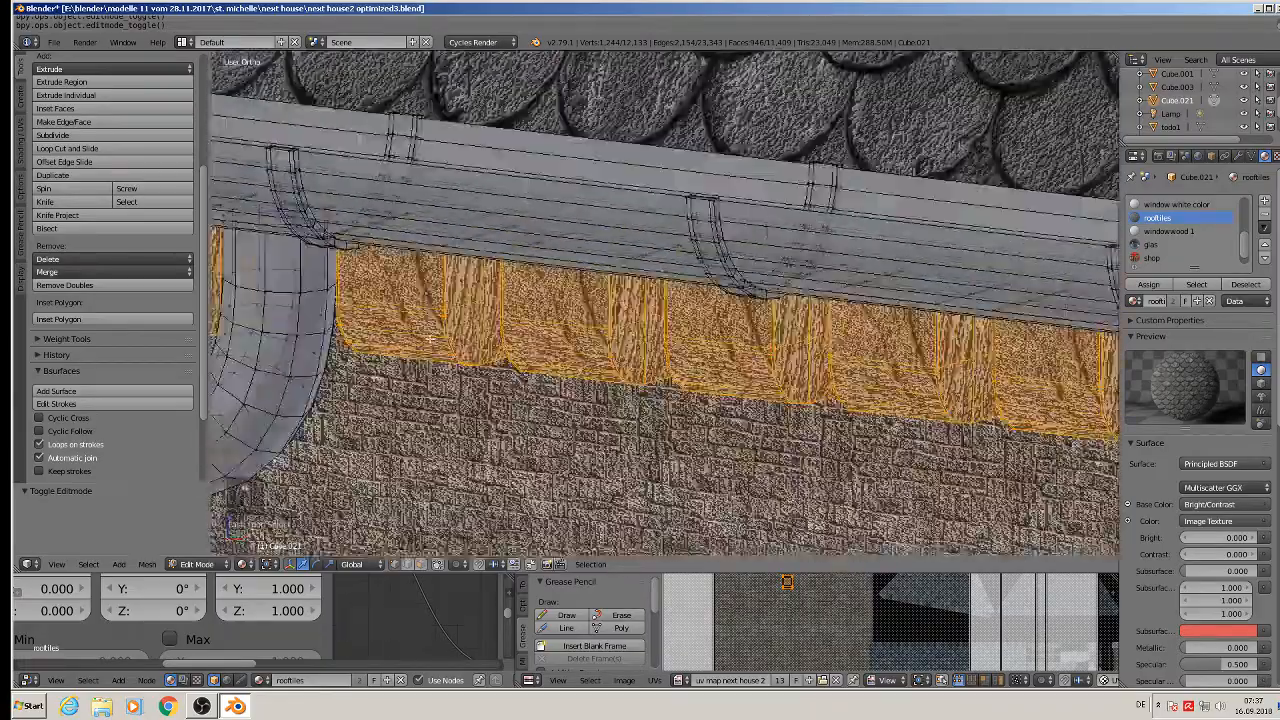
scroll(430, 340, down, 4)
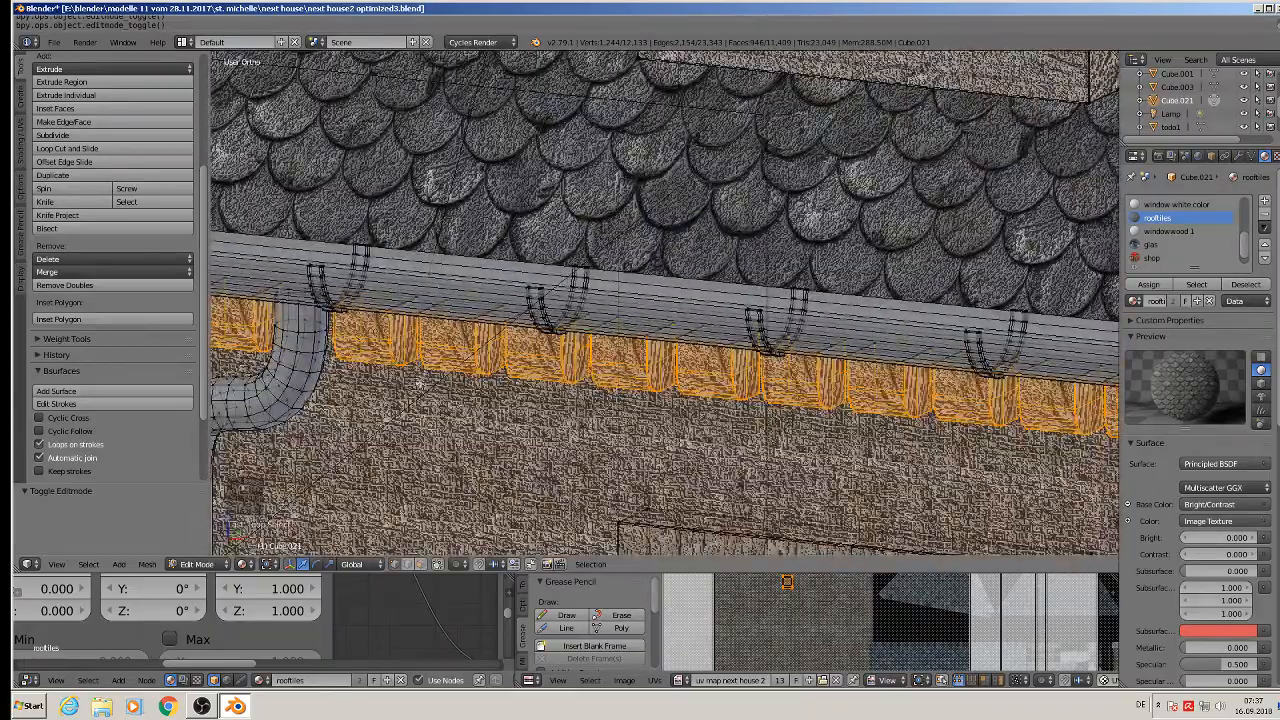
scroll(421, 381, down, 3)
scroll(697, 403, up, 5)
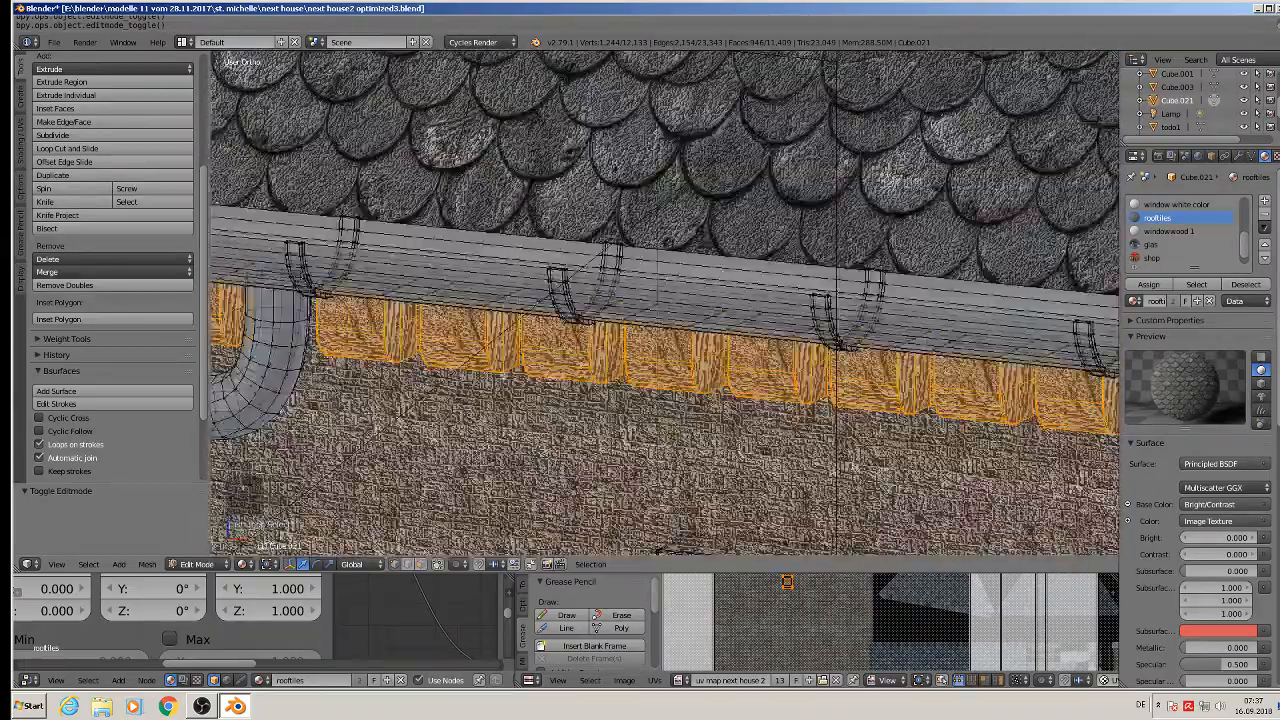
middle_drag(697, 403, 594, 366)
scroll(595, 368, down, 3)
scroll(811, 394, down, 3)
shift+middle_drag(765, 370, 519, 280)
Step: Move the selected corbels slightly along the Y axis into the house wall and return to Object Mode
key(KP_3)
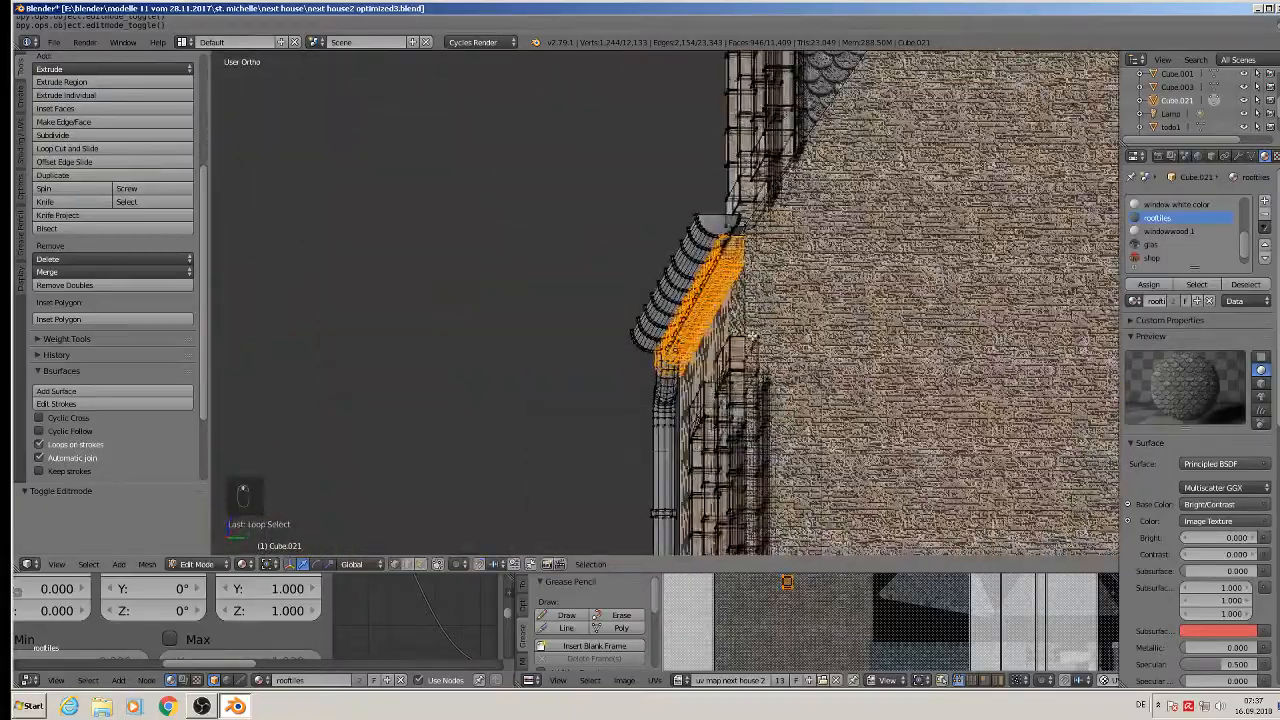
scroll(751, 335, up, 2)
scroll(751, 335, up, 2)
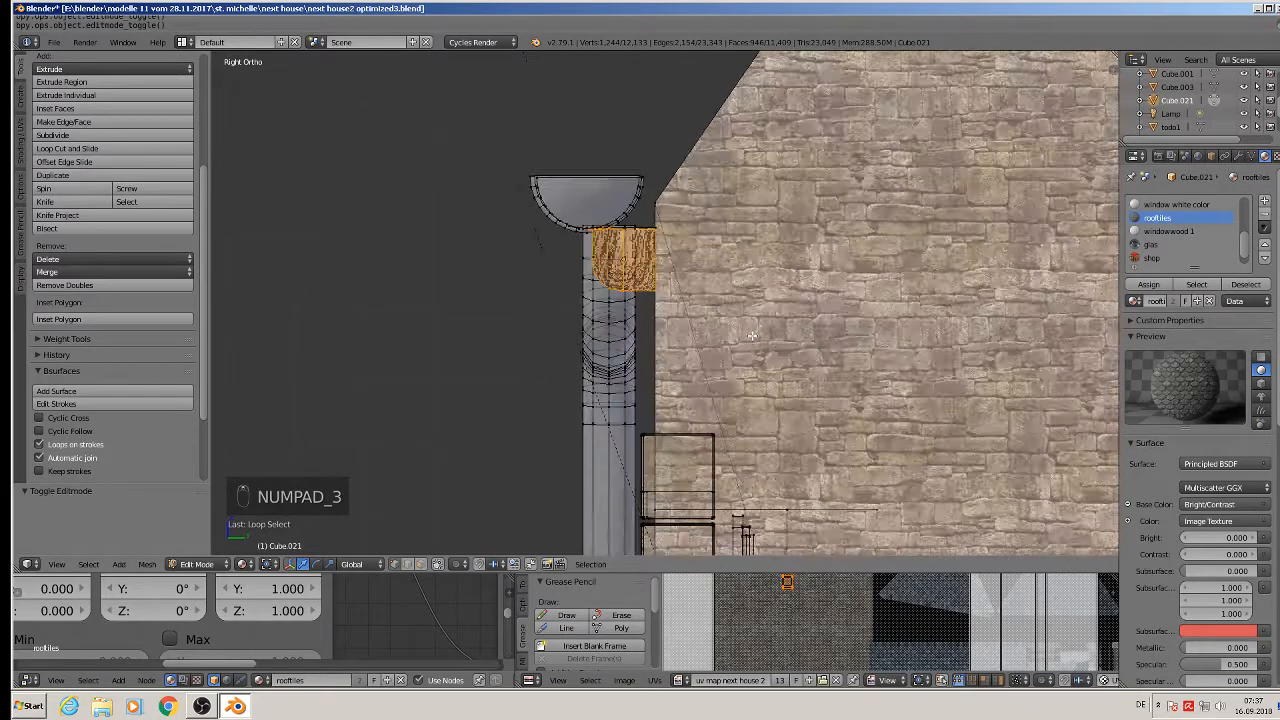
key(g)
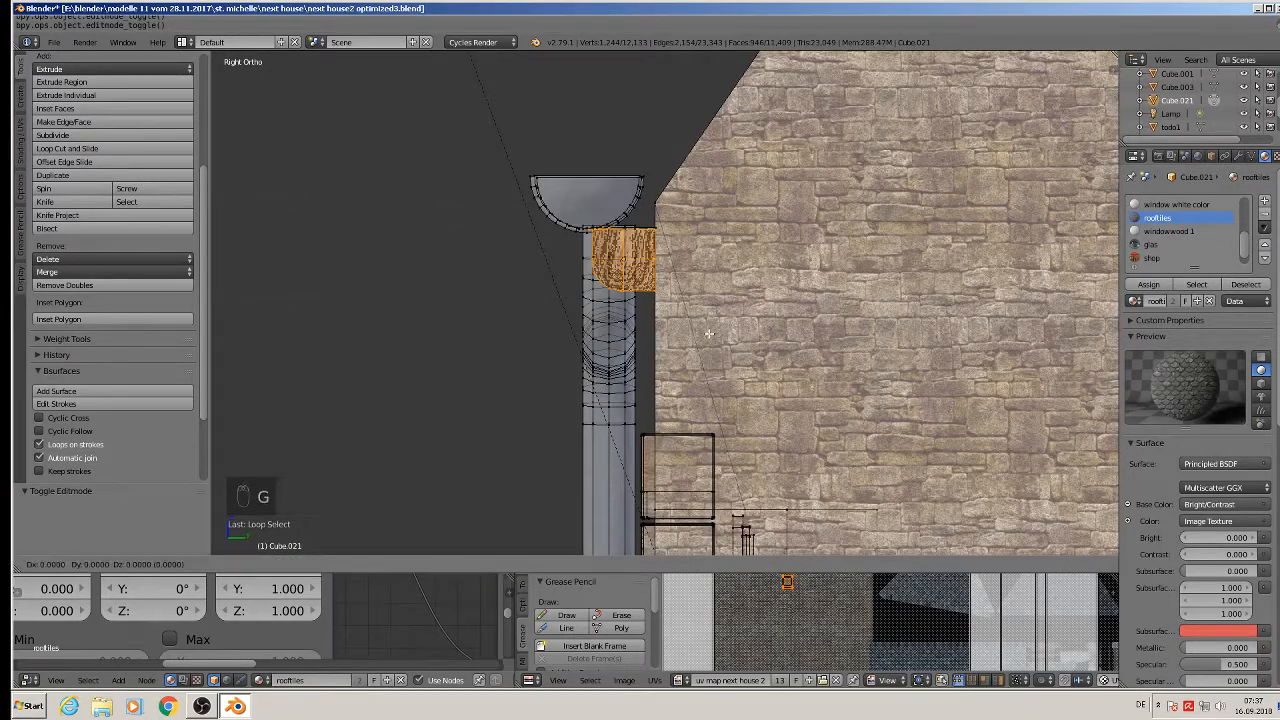
key(y)
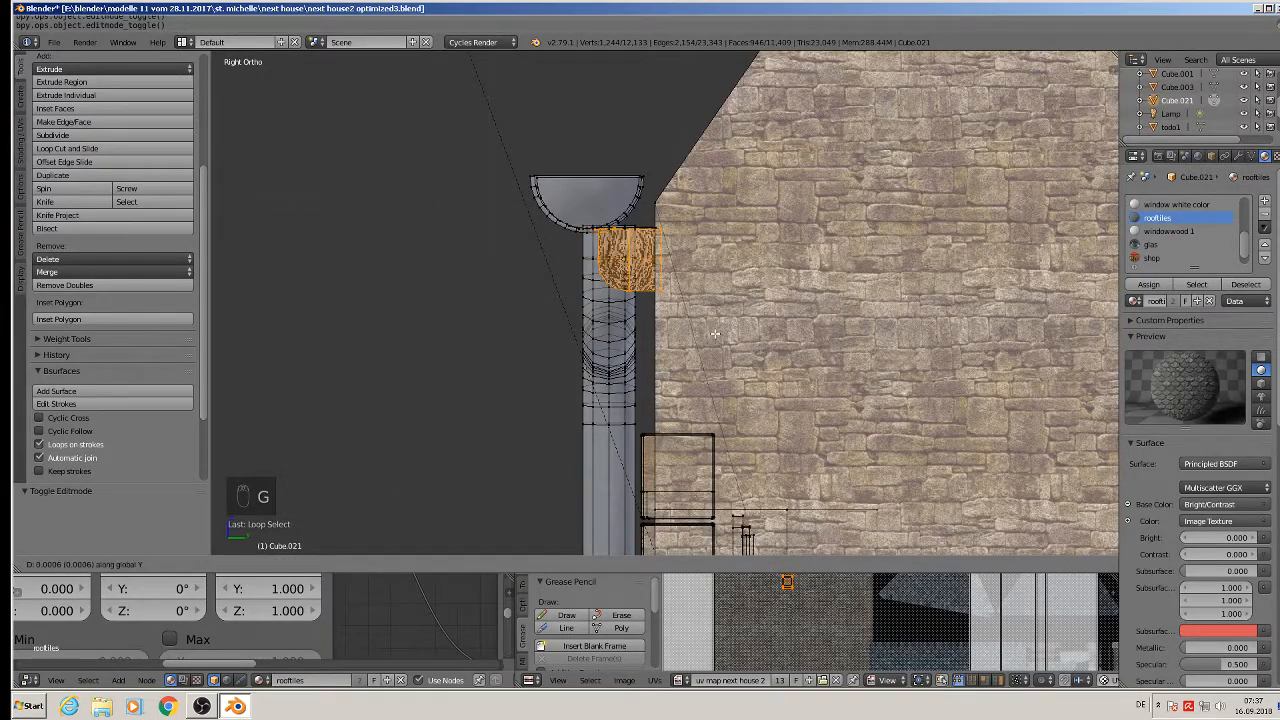
click(715, 334)
key(Tab)
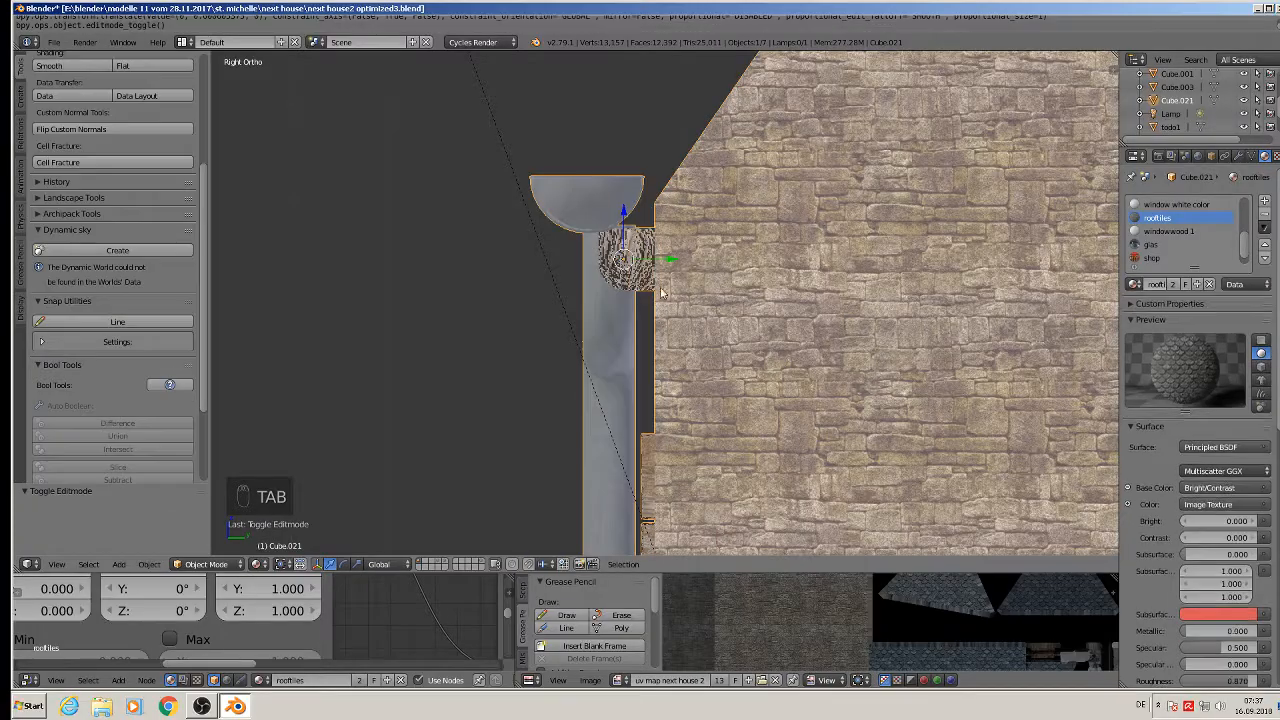
Step: Inspect the gutter and corbels at the house corner, then resume editing the house mesh
scroll(643, 360, down, 4)
middle_drag(643, 360, 682, 376)
scroll(614, 246, up, 5)
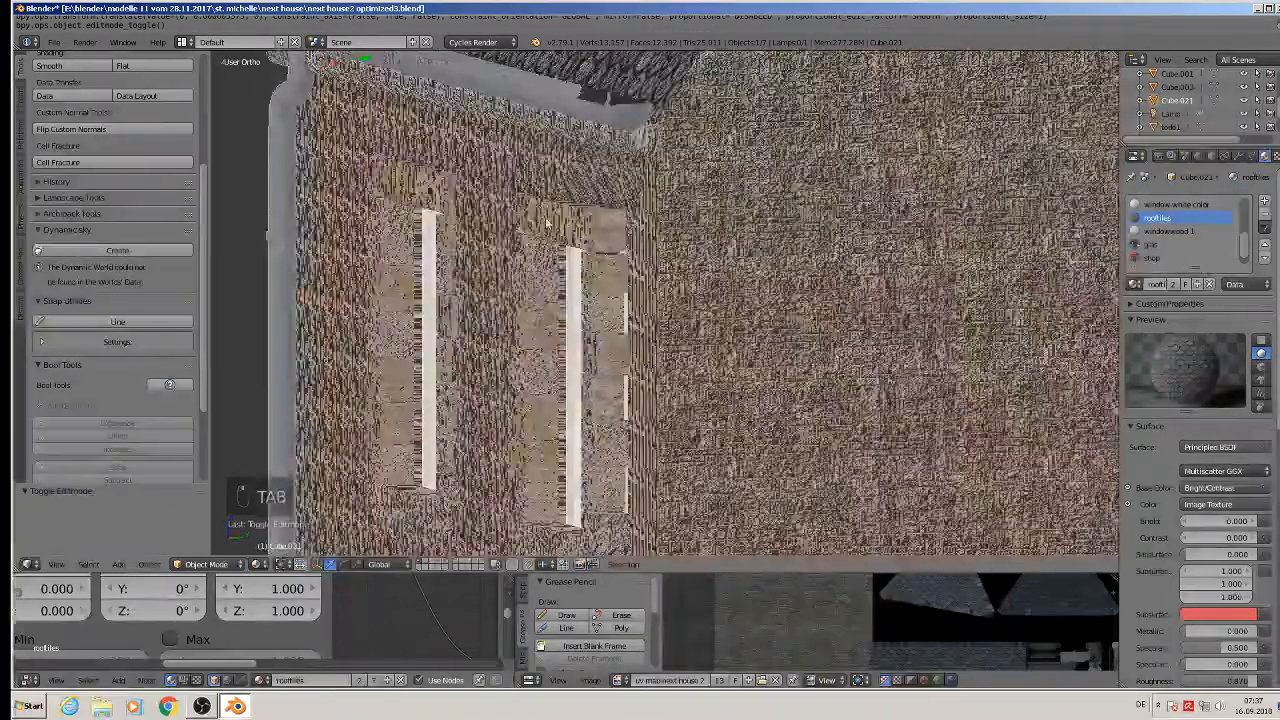
scroll(614, 246, down, 5)
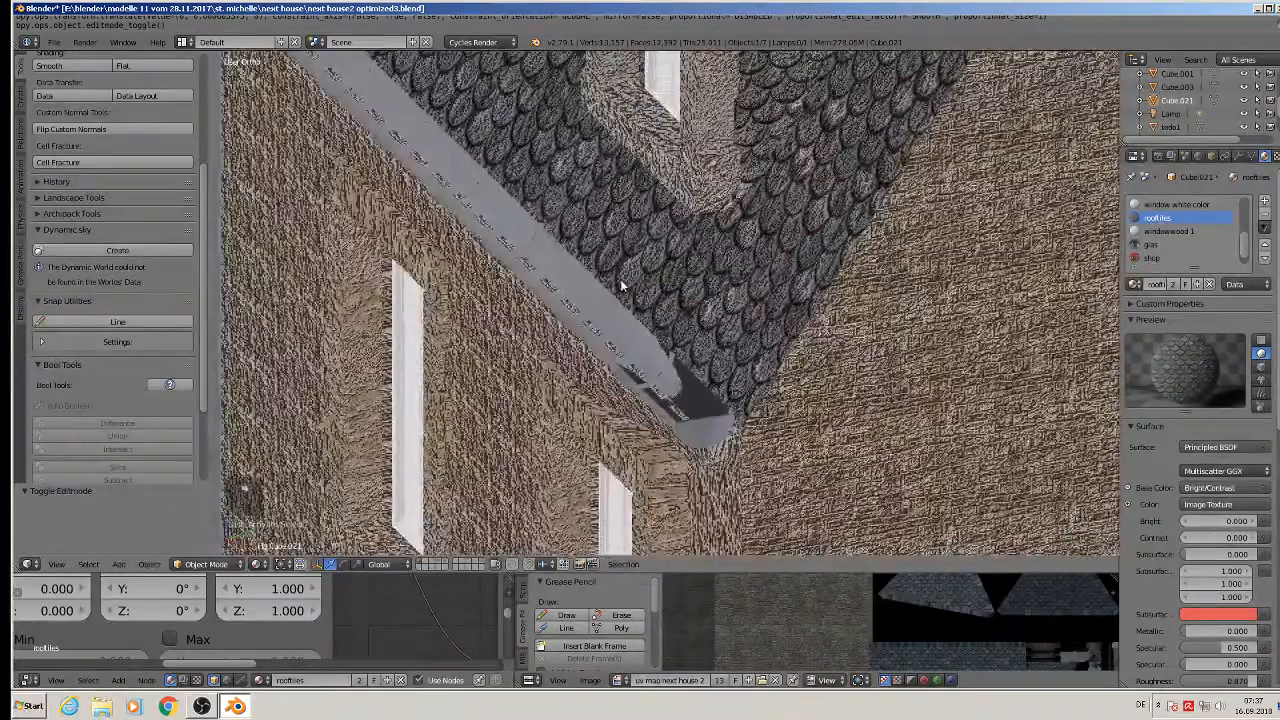
key(Tab)
middle_drag(712, 460, 748, 471)
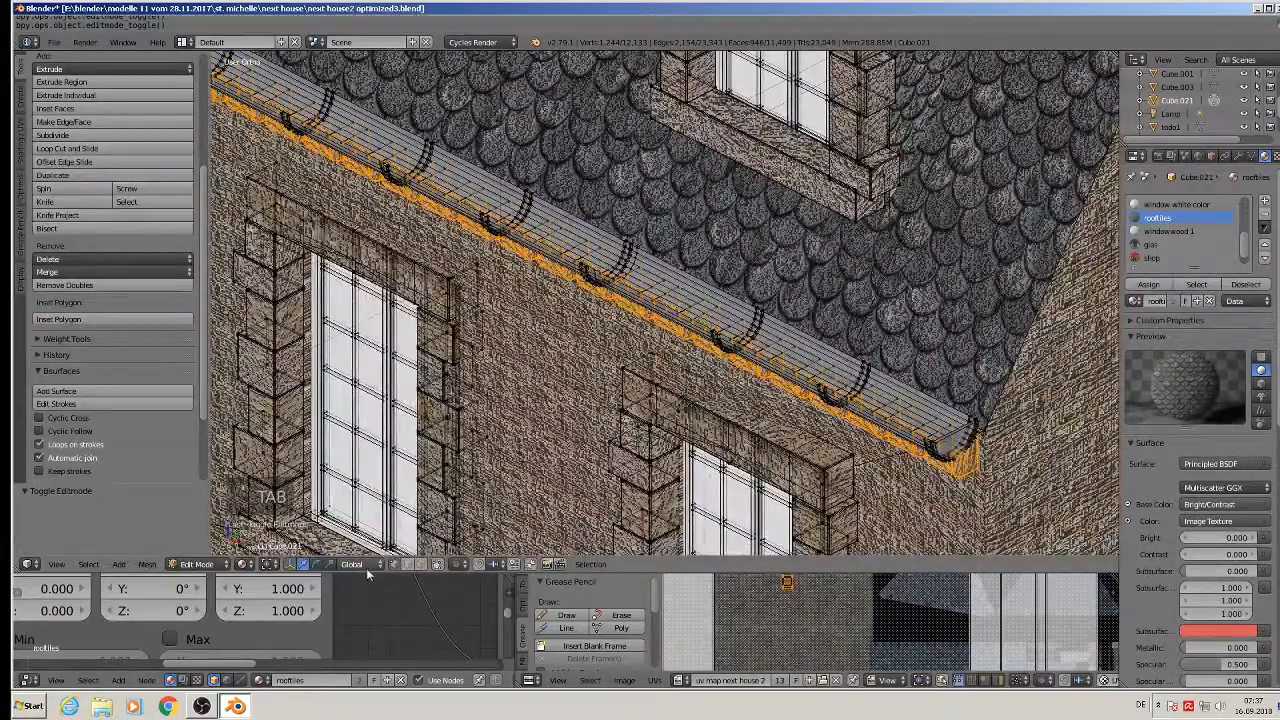
Step: Try selecting the linked lintel parts above the window in face selection limited to visible geometry, then restore edge selection through the mesh
click(420, 565)
click(437, 565)
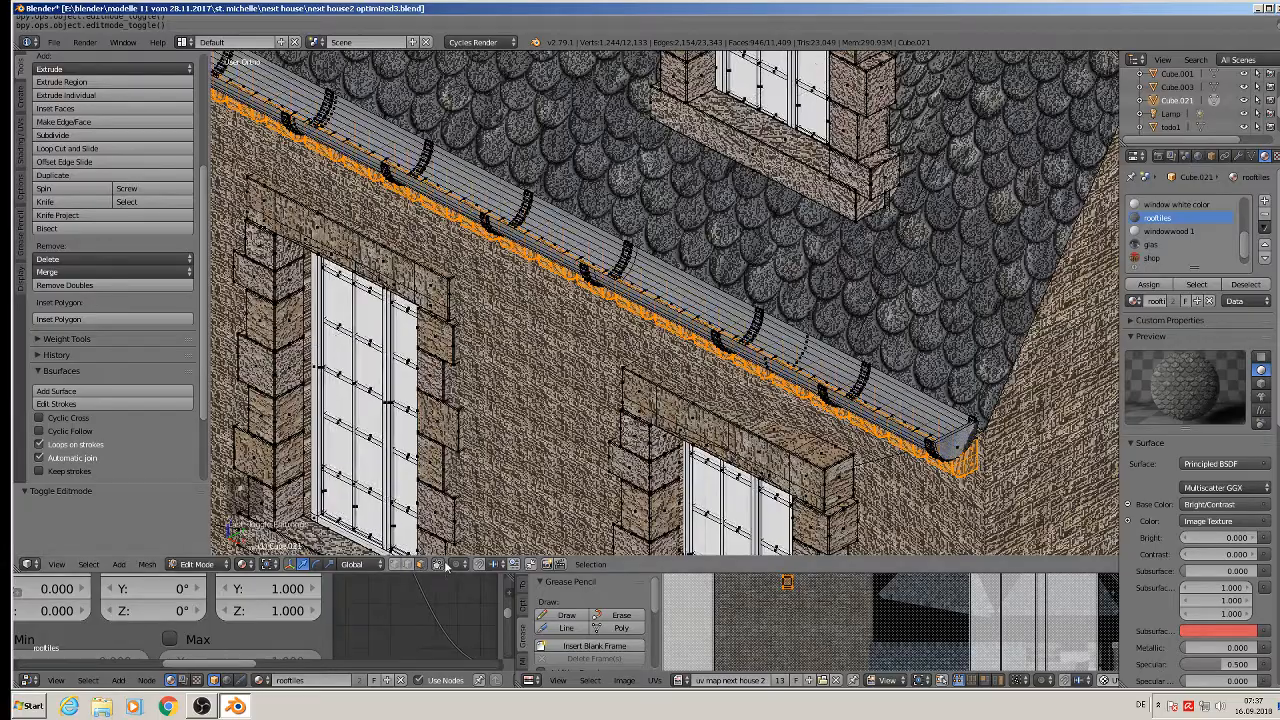
middle_drag(604, 500, 705, 463)
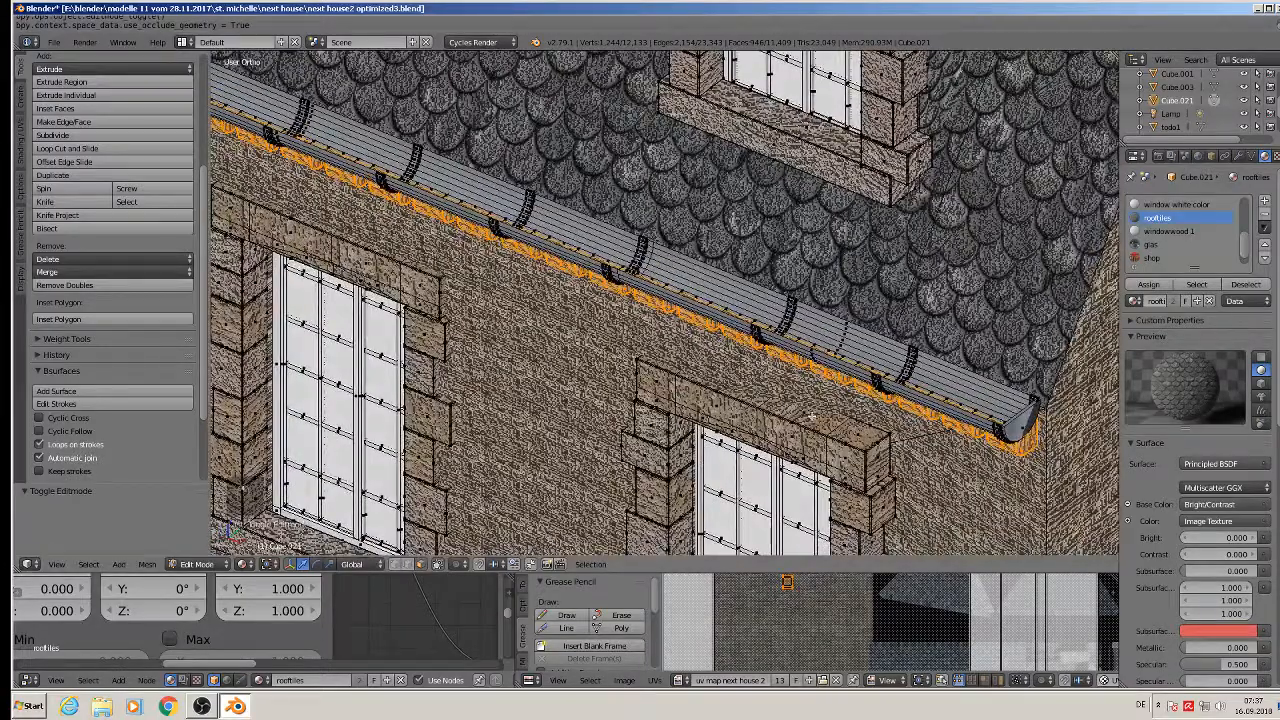
middle_drag(862, 446, 782, 280)
scroll(778, 377, up, 2)
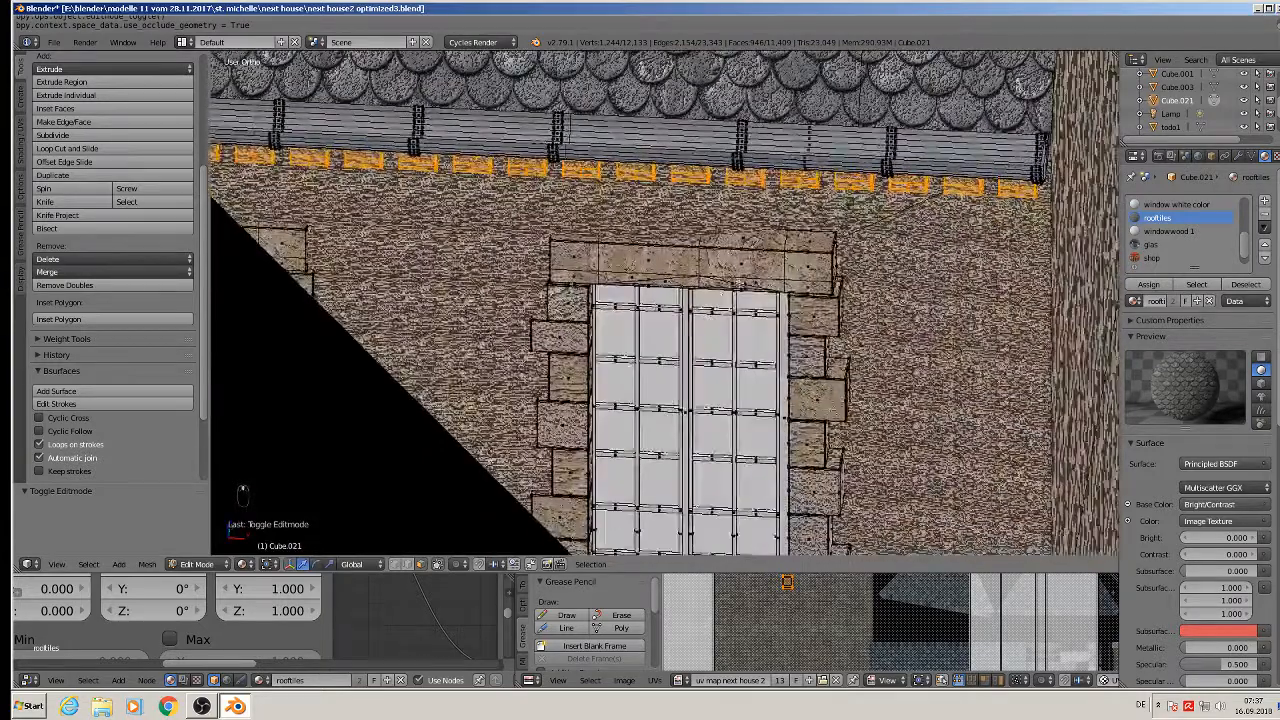
key(l)
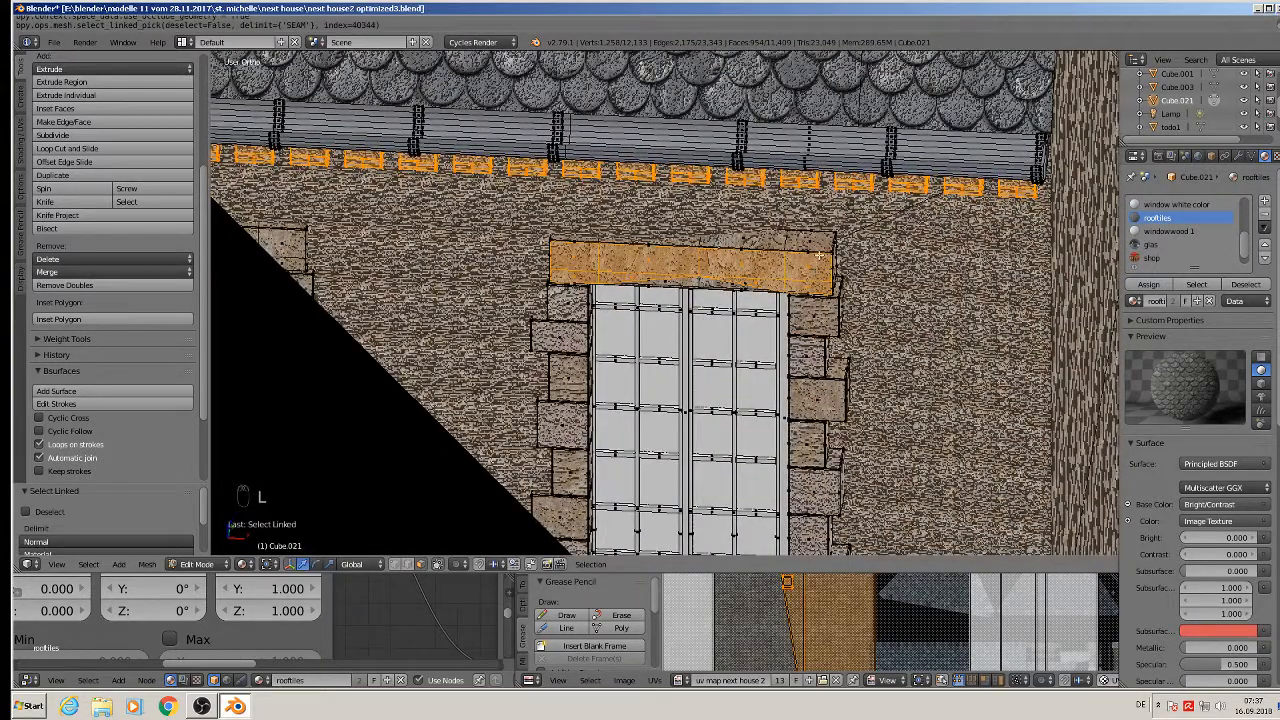
key(l)
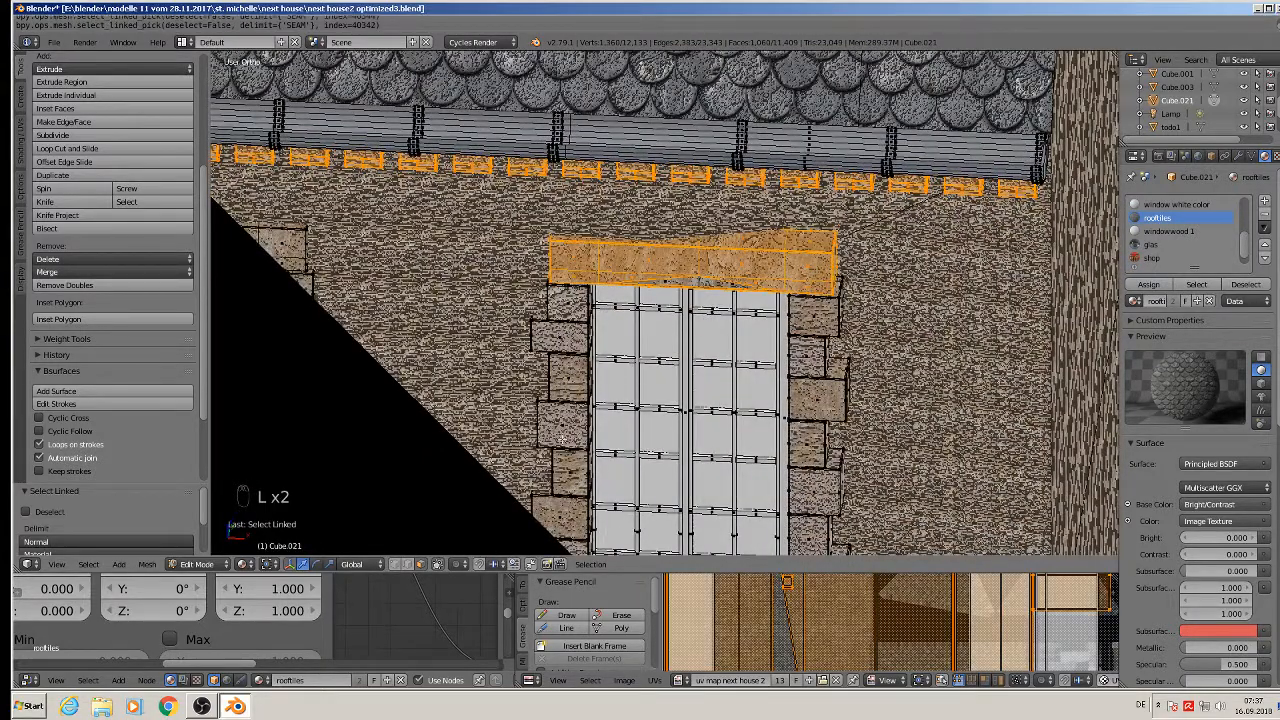
click(410, 563)
click(438, 565)
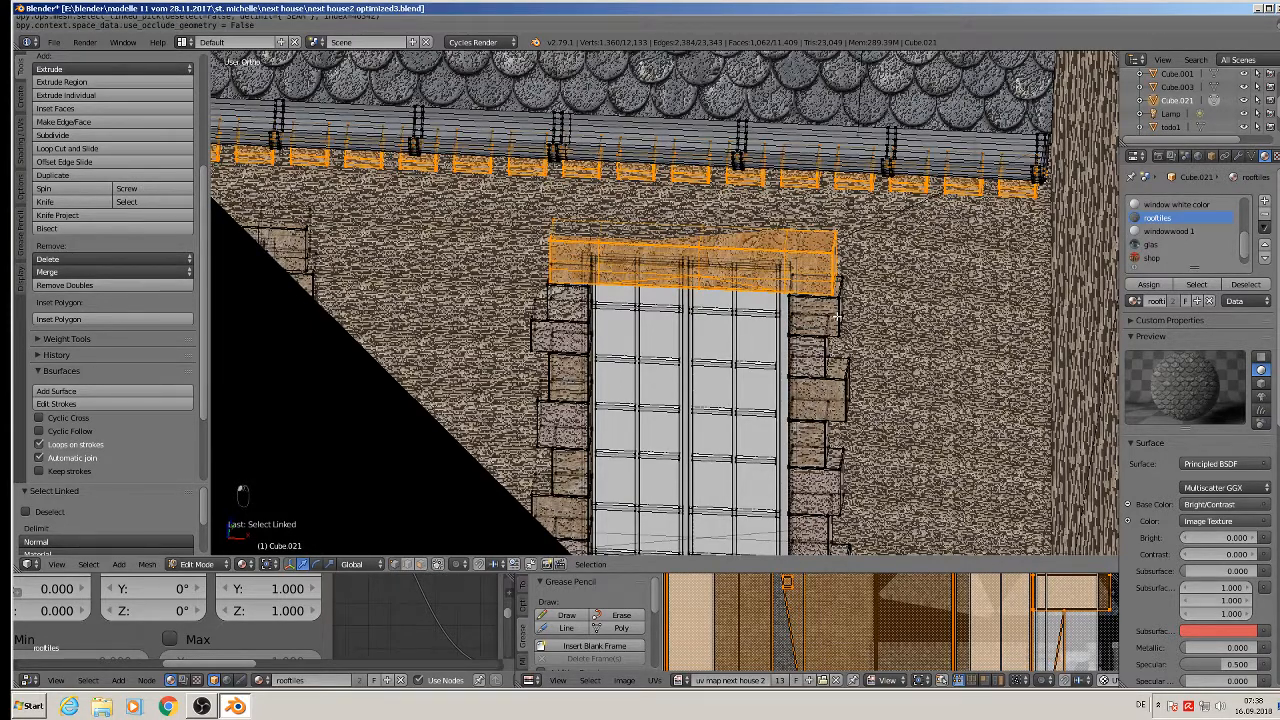
Step: Add the linked surround stones down the window's right side to the selection
key(l)
key(l)
key(l)
key(l)
key(l)
key(l)
key(l)
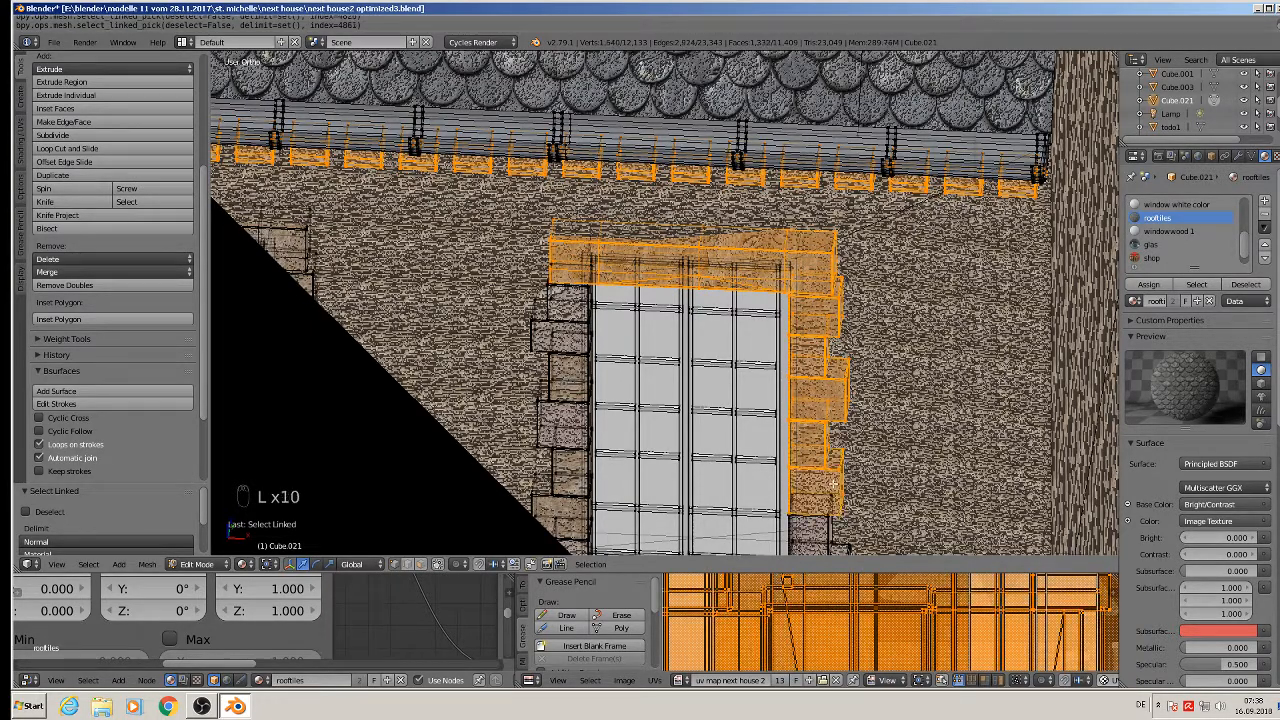
key(l)
shift+middle_drag(927, 422, 846, 238)
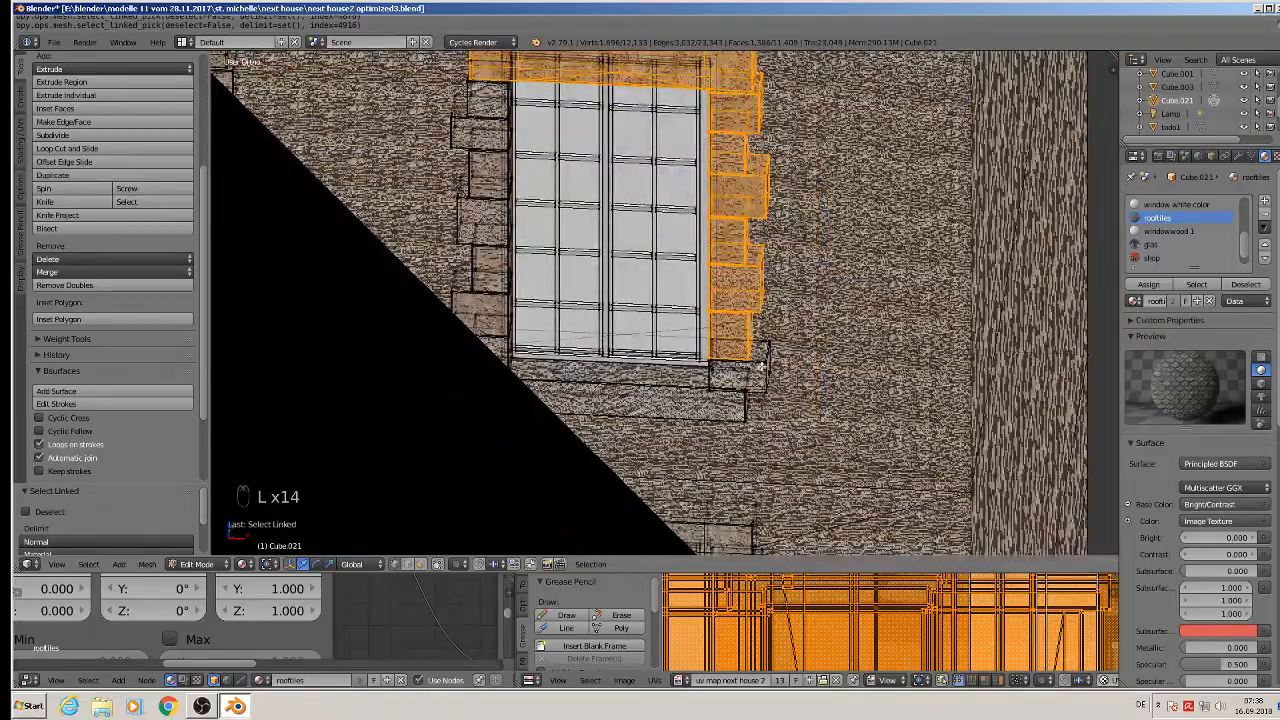
key(l)
Step: Inspect the selected window surround stones from above and from an angle, then clear the selection
middle_drag(761, 367, 753, 422)
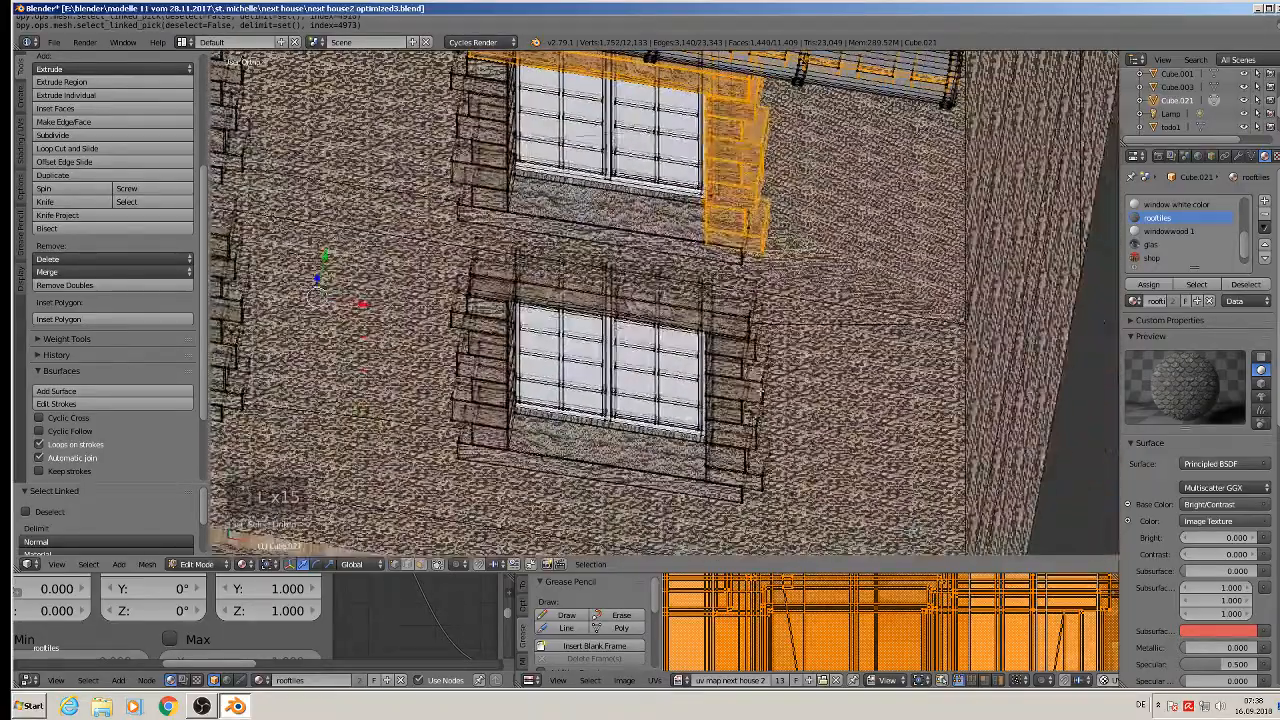
key(KP_7)
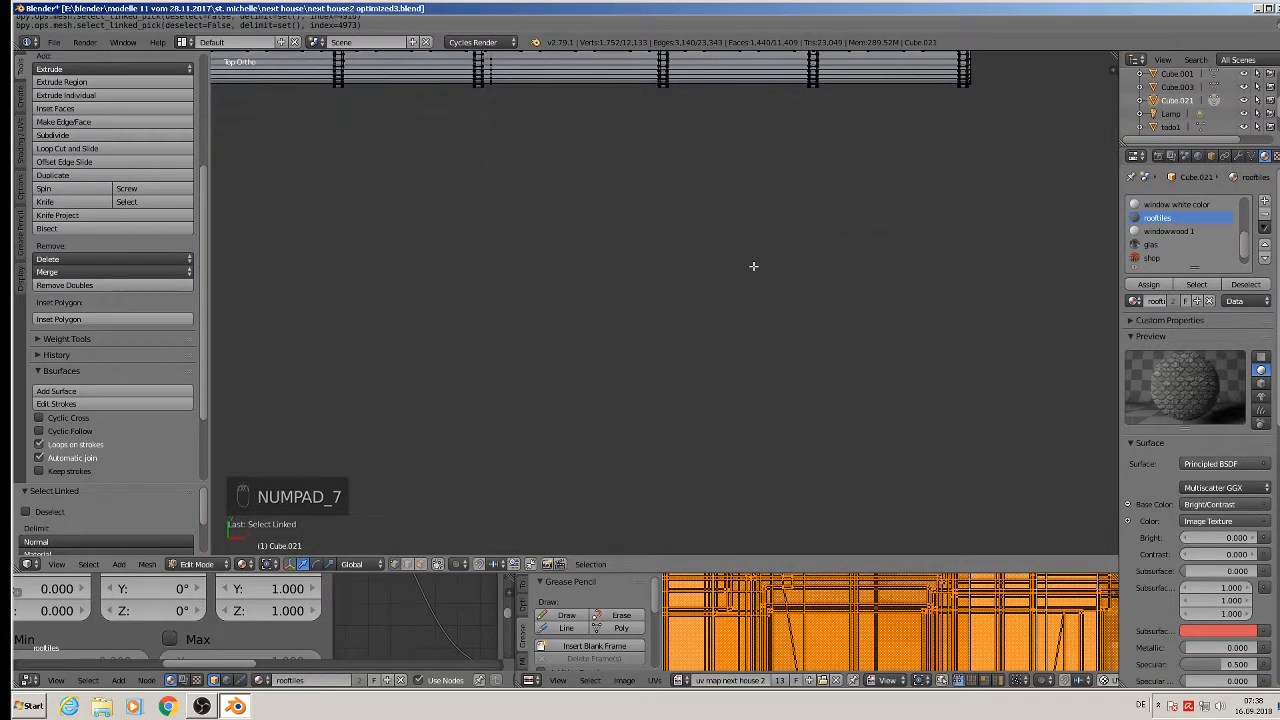
shift+middle_drag(753, 266, 666, 331)
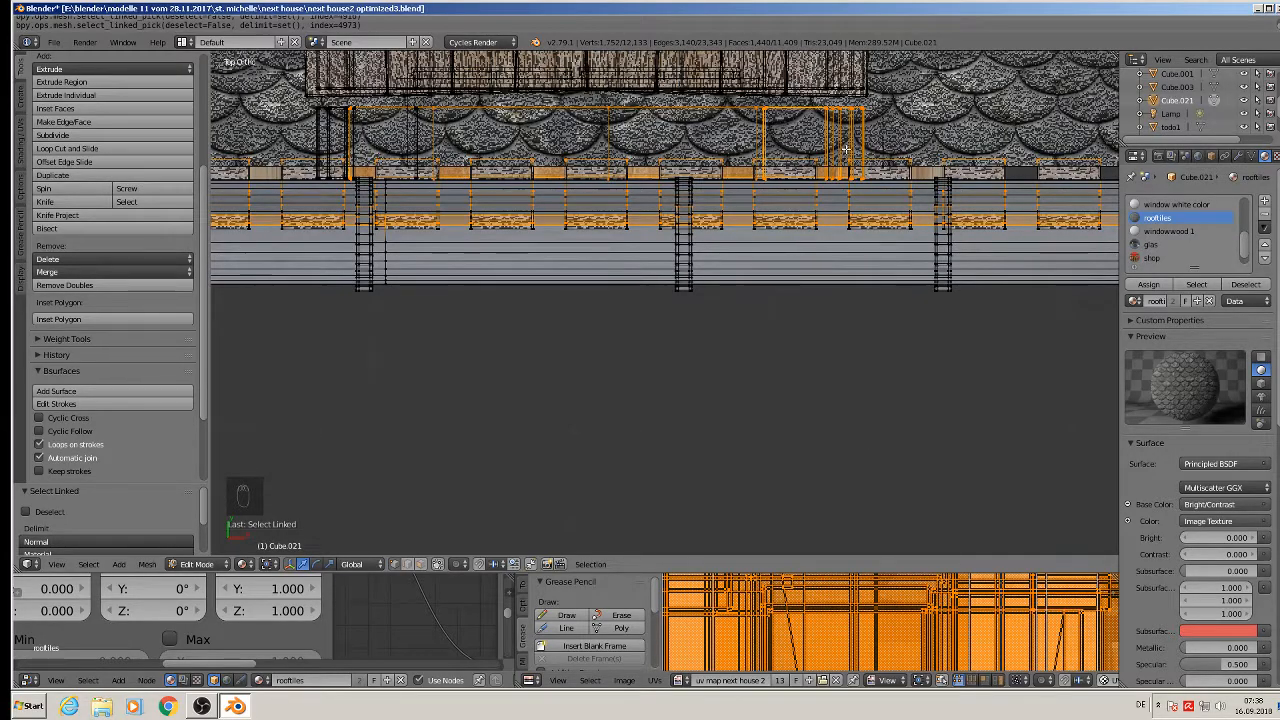
middle_drag(825, 202, 760, 282)
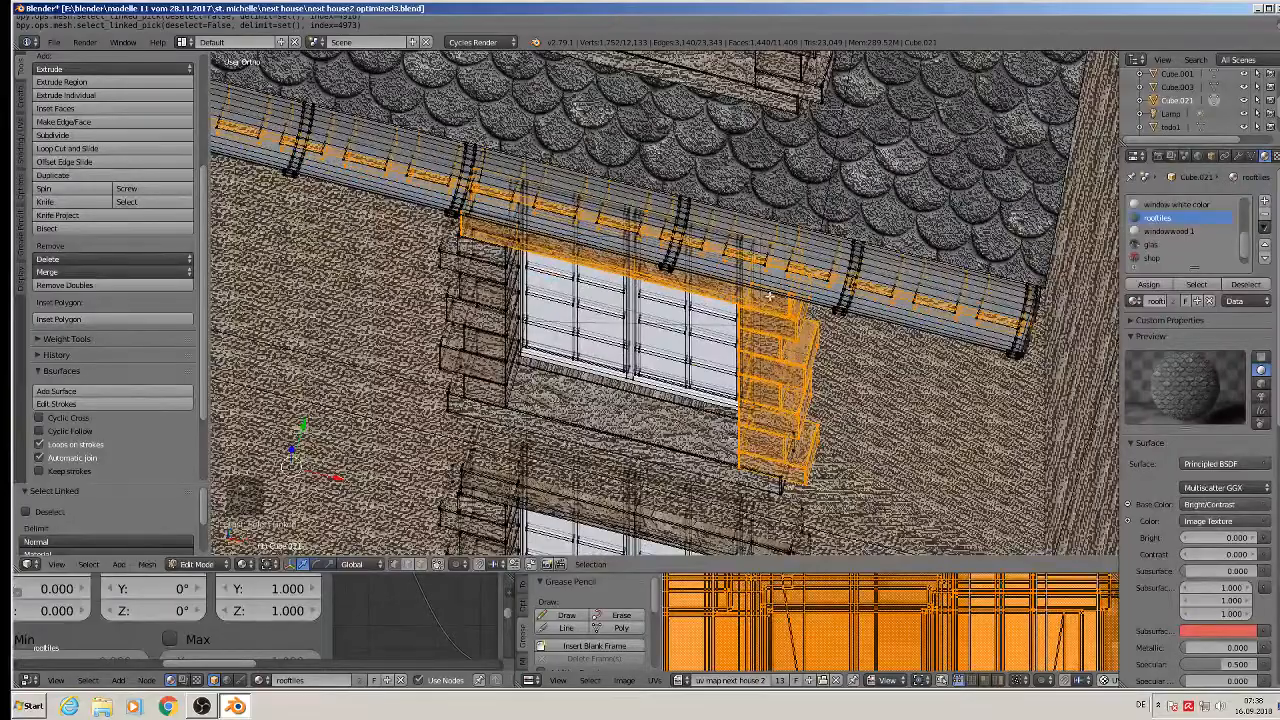
key(a)
Step: Select the linked lintel parts and the upper stones on the right side of the upper right window
middle_drag(766, 306, 798, 231)
key(l)
key(l)
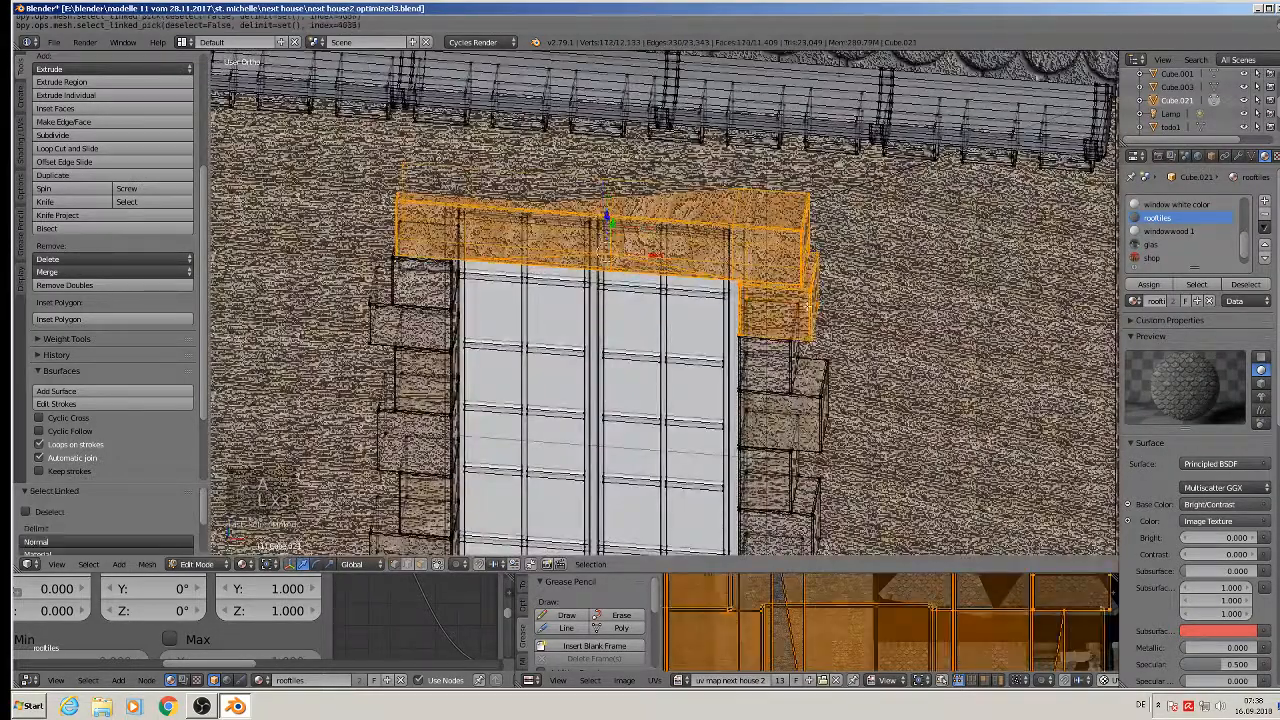
key(l)
key(l)
key(l)
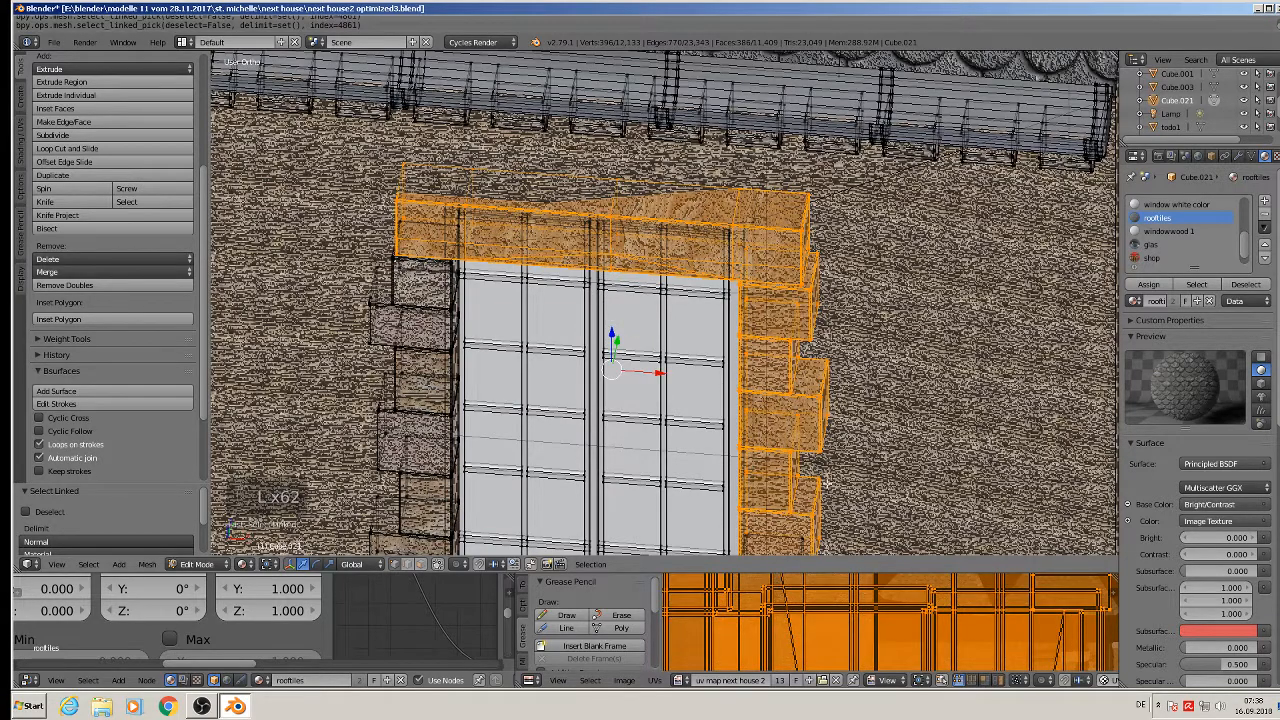
Step: Add the remaining linked stones down the window's right side to the selection, leaving the sill out
shift+middle_drag(790, 525, 660, 300)
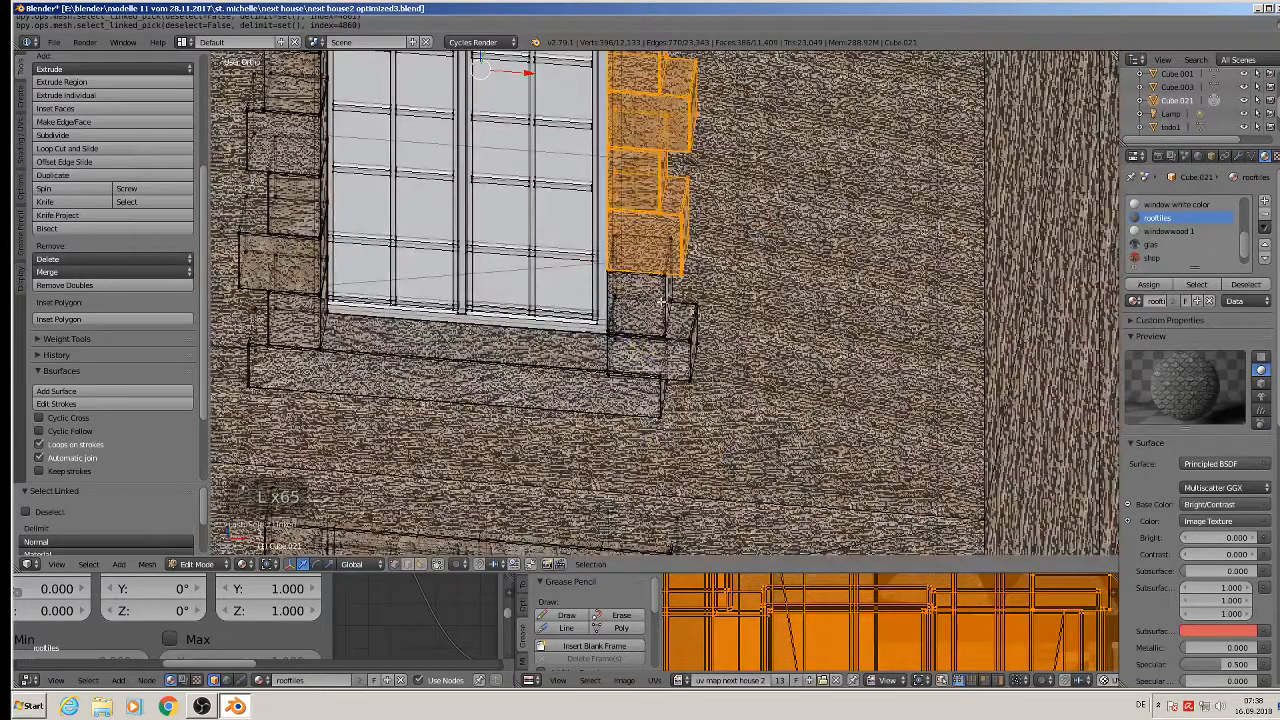
key(l)
key(l)
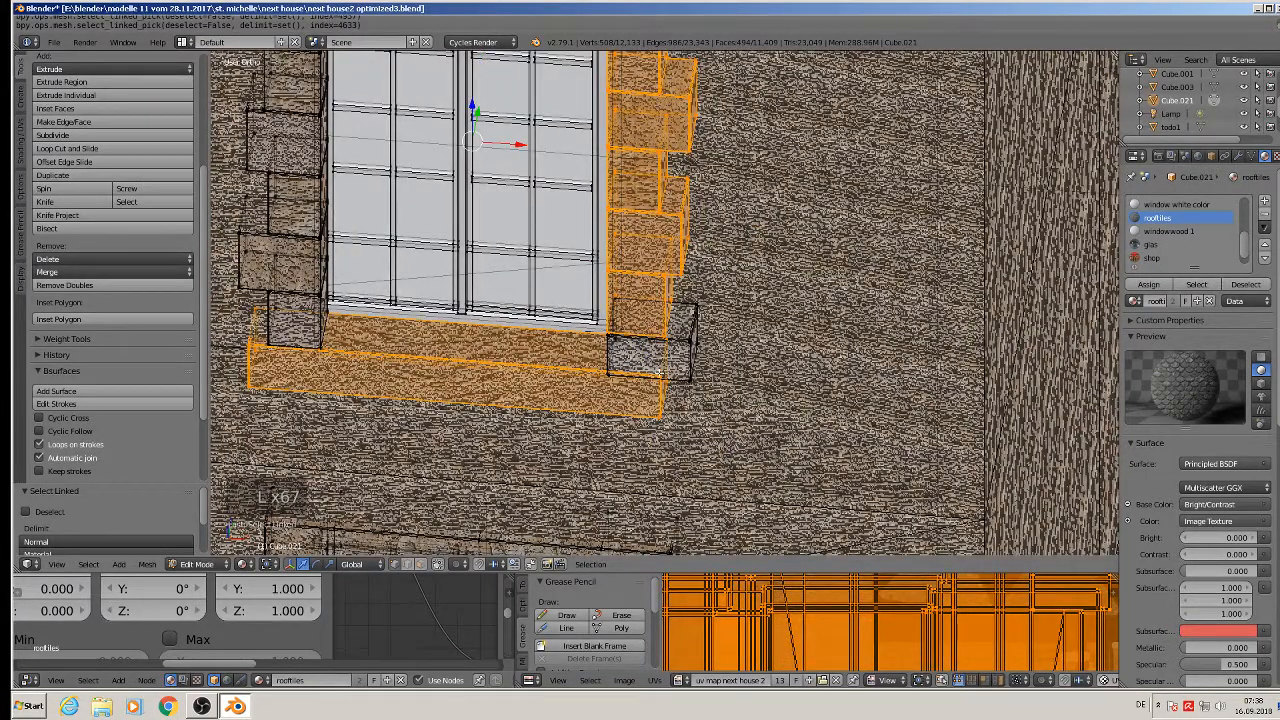
key(ctrl+z)
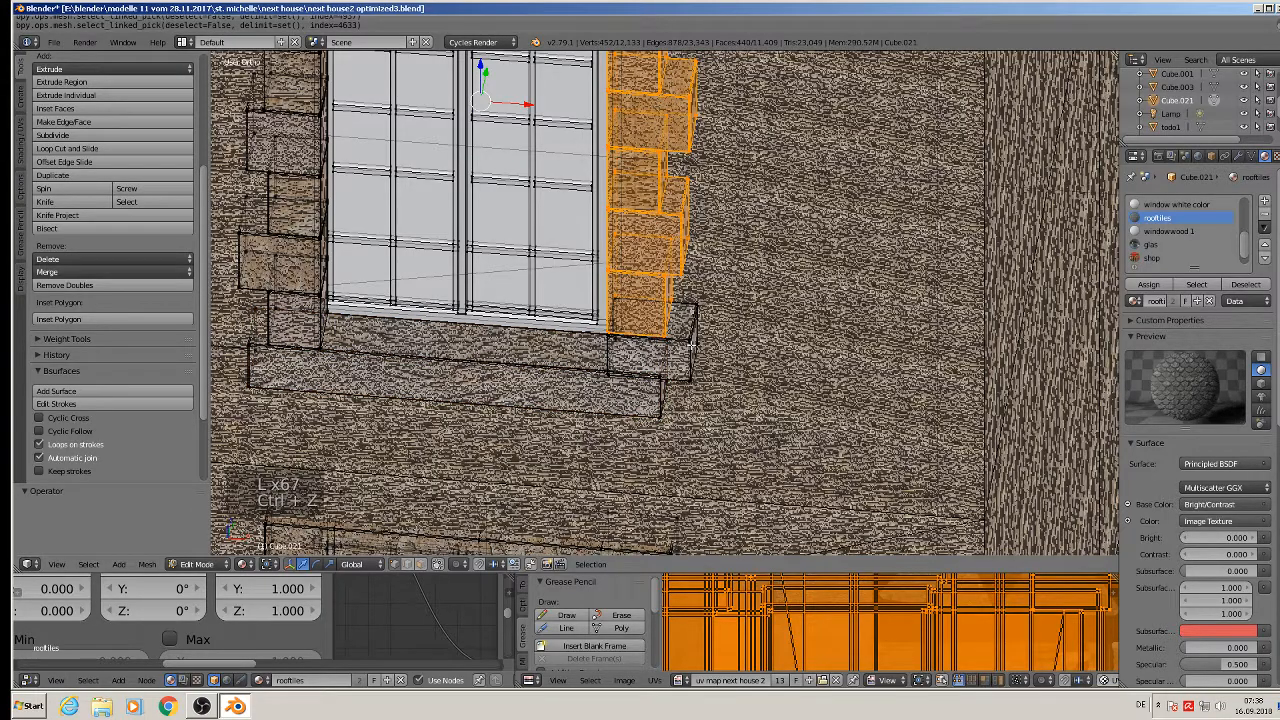
key(l)
shift+scroll(720, 345, down, 5)
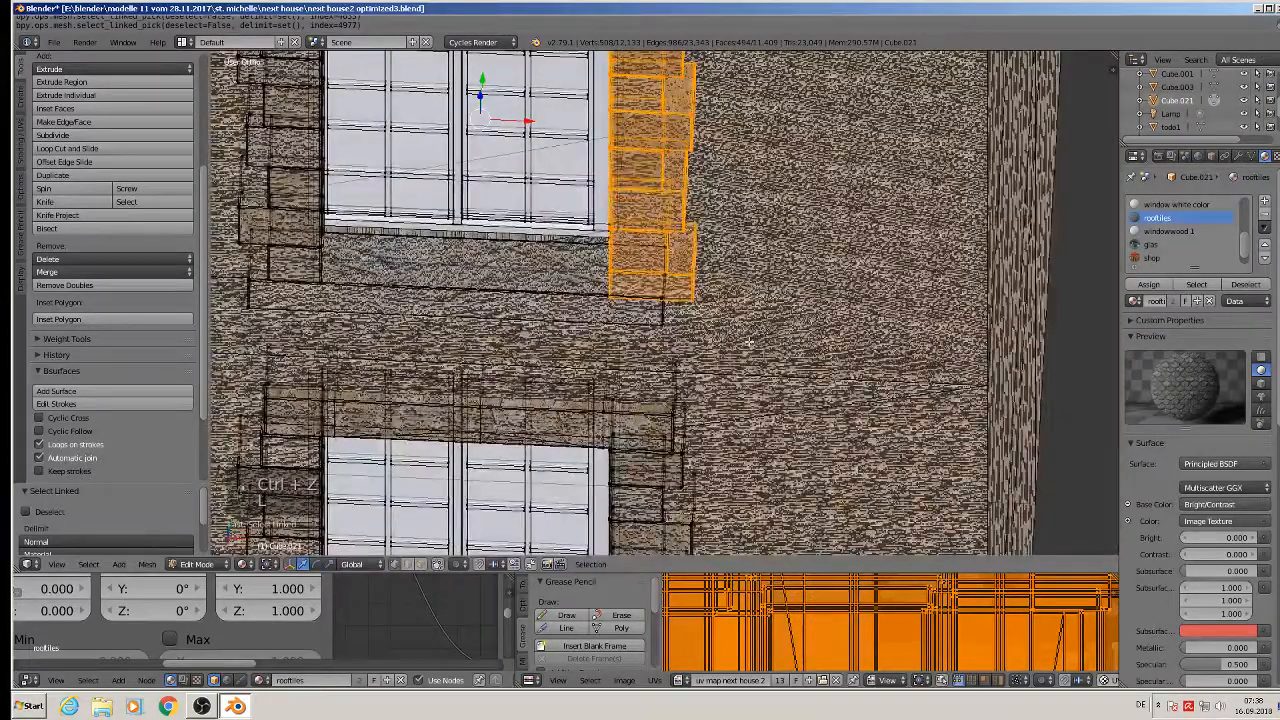
Step: Try rotating the selected lintel and right-hand stones about the global Z axis
key(KP_7)
shift+middle_drag(583, 185, 656, 327)
middle_drag(660, 327, 704, 347)
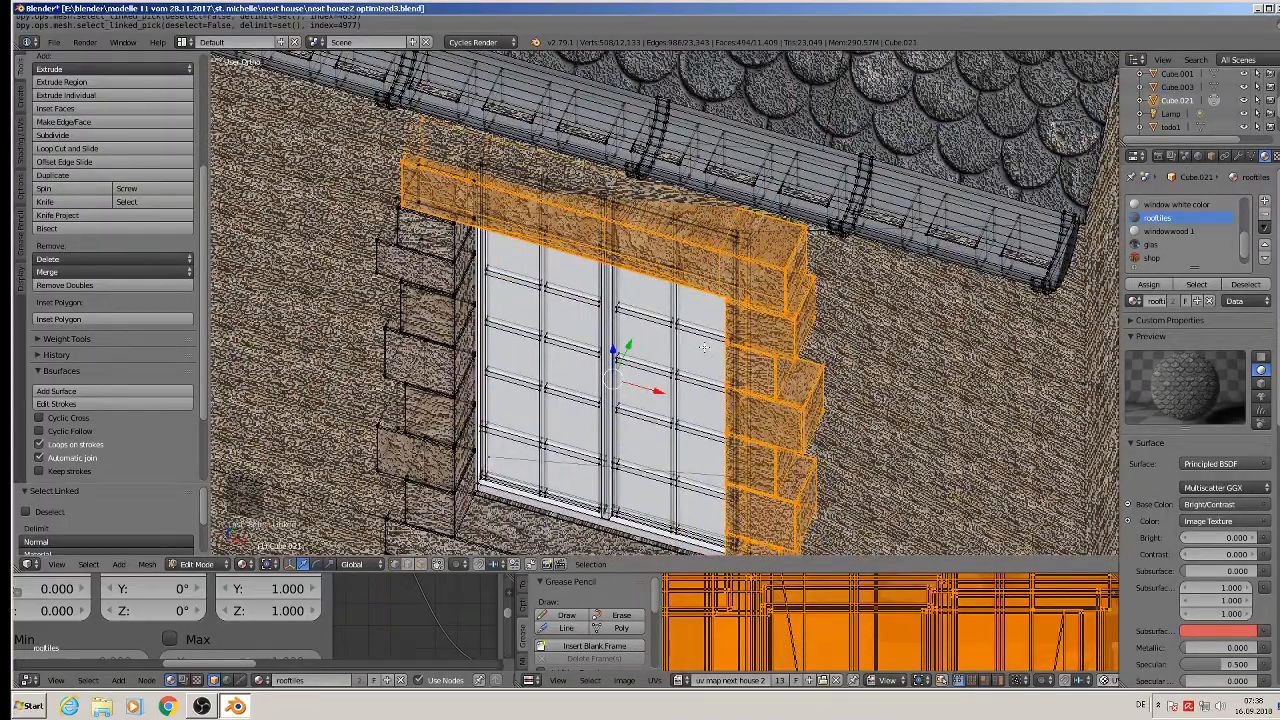
key(r)
key(z)
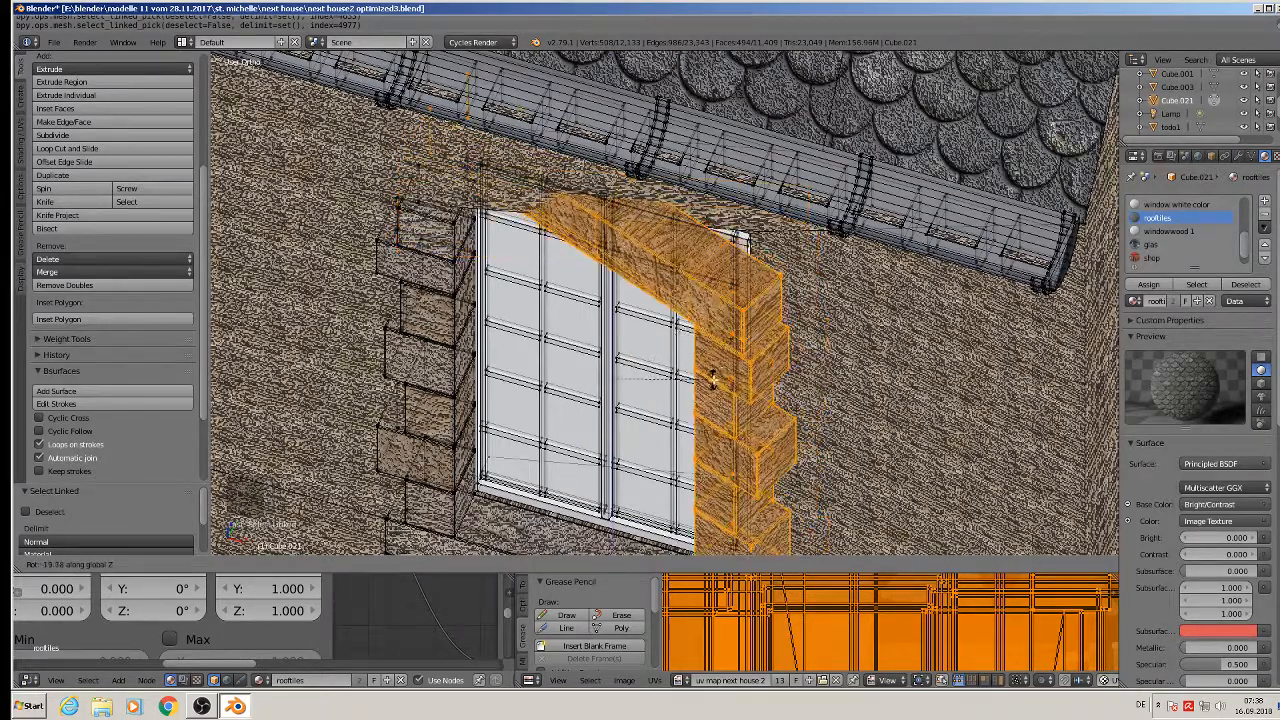
right_click(678, 370)
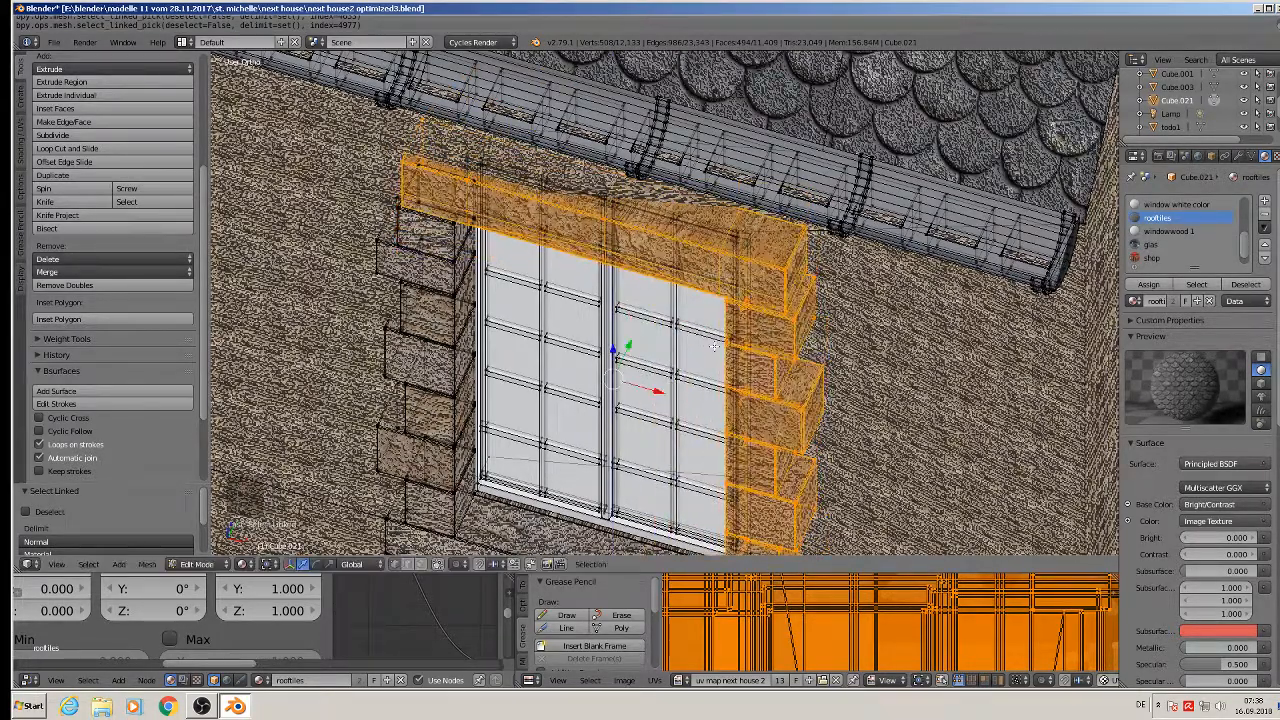
Step: Move the single vertex at the window's upper right corner slightly along the negative Y axis and check it in Object Mode
right_click(764, 241)
middle_drag(764, 241, 736, 219)
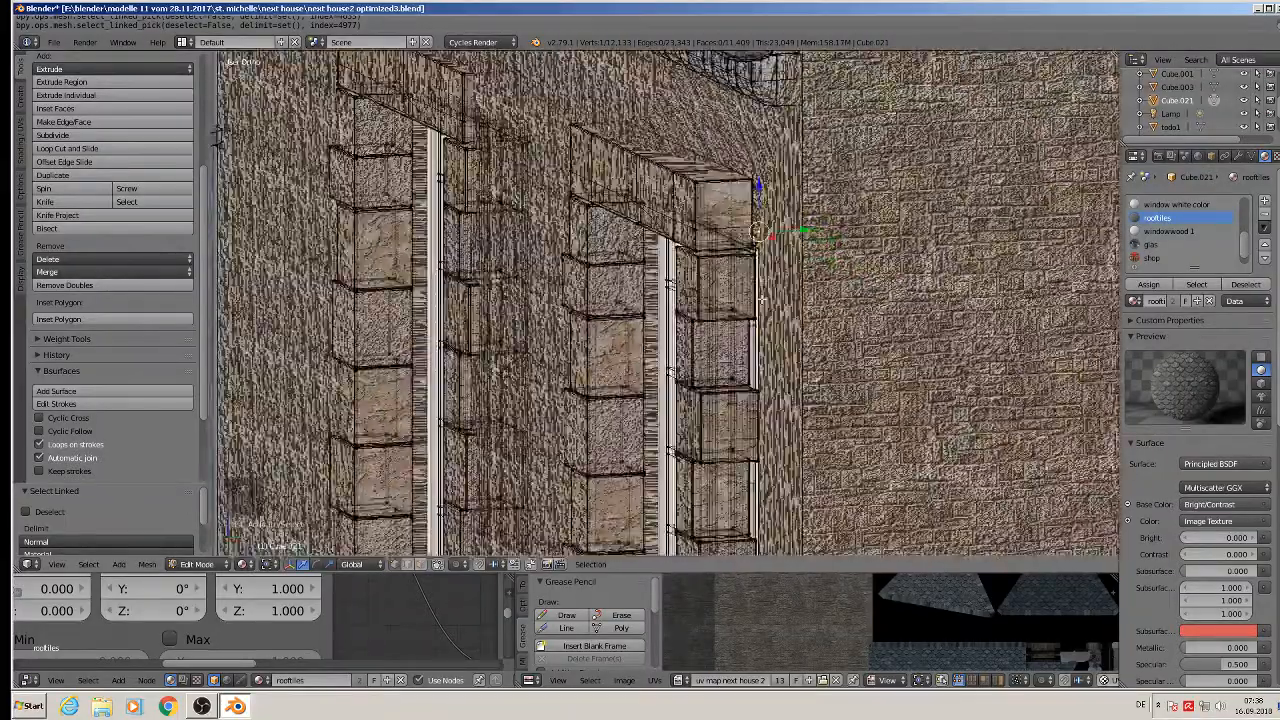
drag(806, 231, 804, 230)
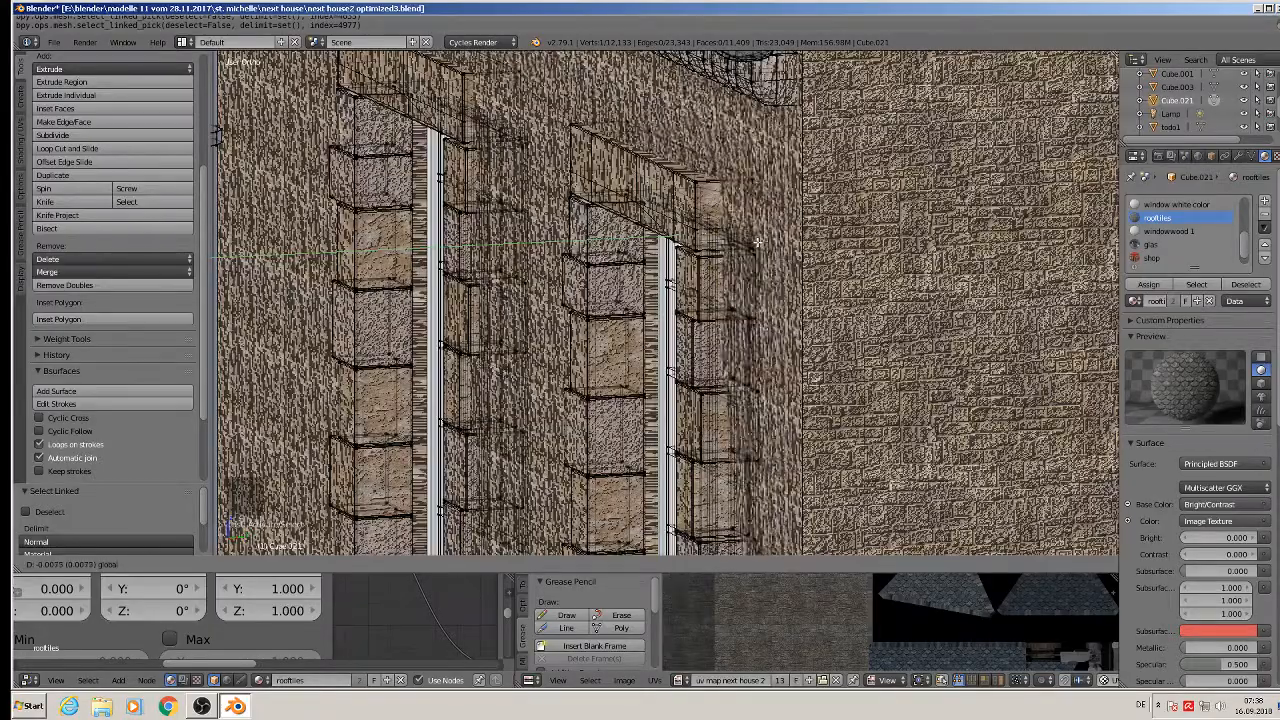
drag(760, 243, 750, 240)
key(Tab)
scroll(729, 247, down, 5)
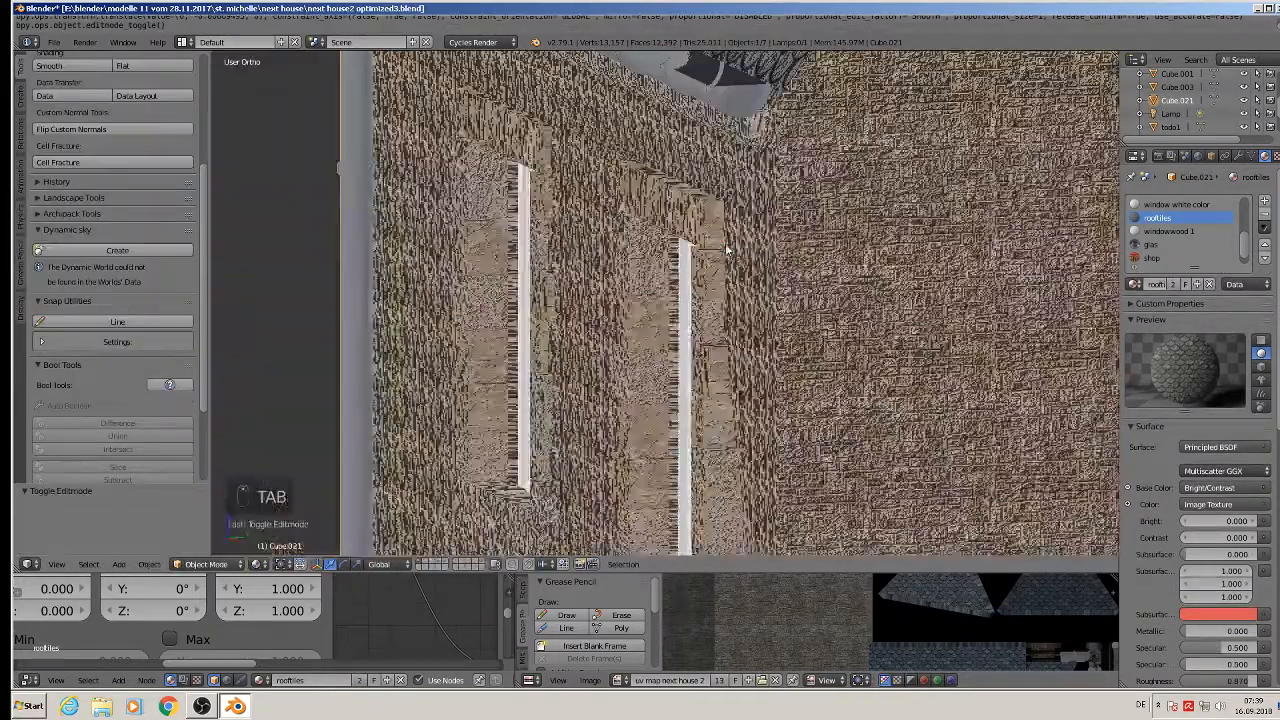
Step: Move the vertex at the window's lower right corner near the sill slightly along the negative Y axis and return to Object Mode
scroll(741, 313, up, 8)
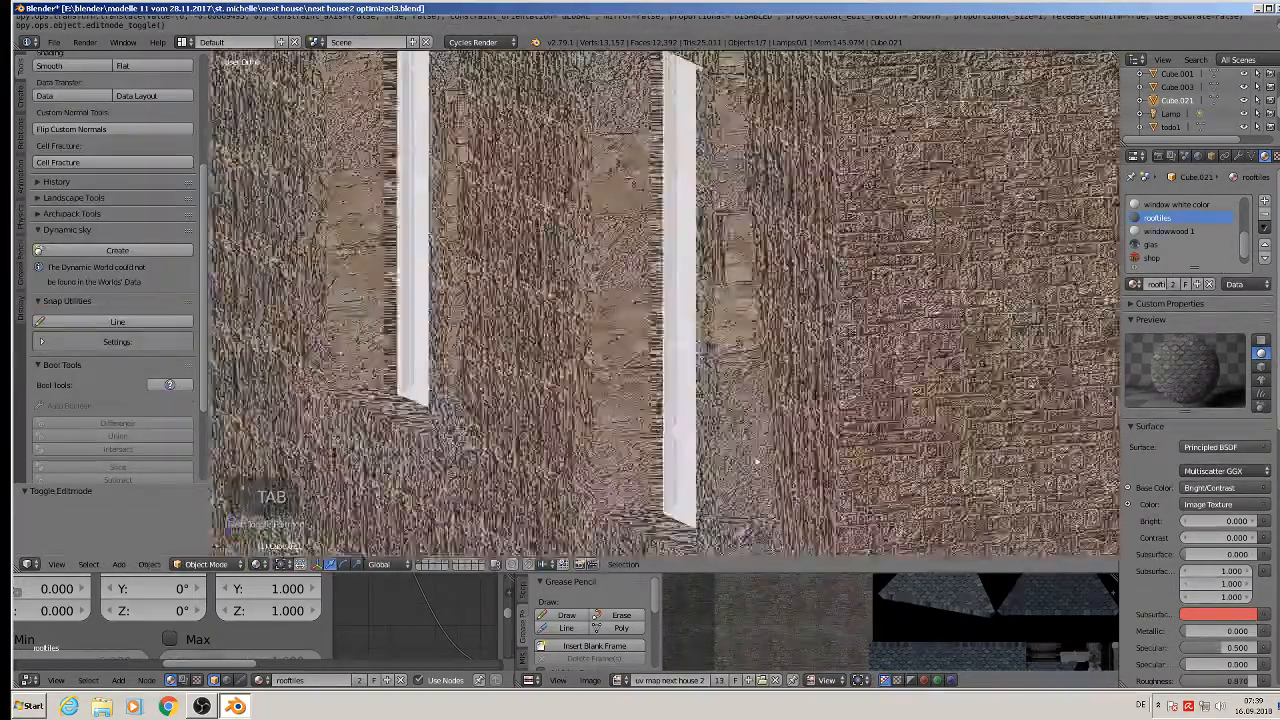
key(Tab)
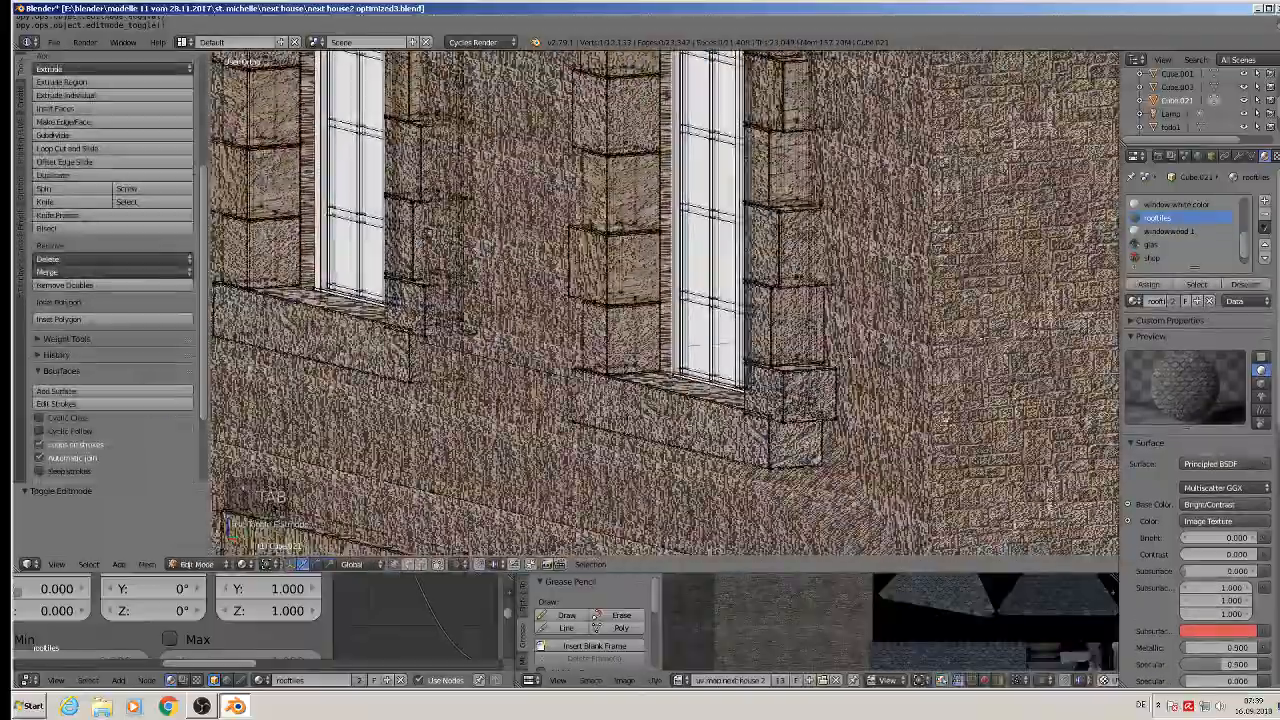
scroll(700, 300, up, 6)
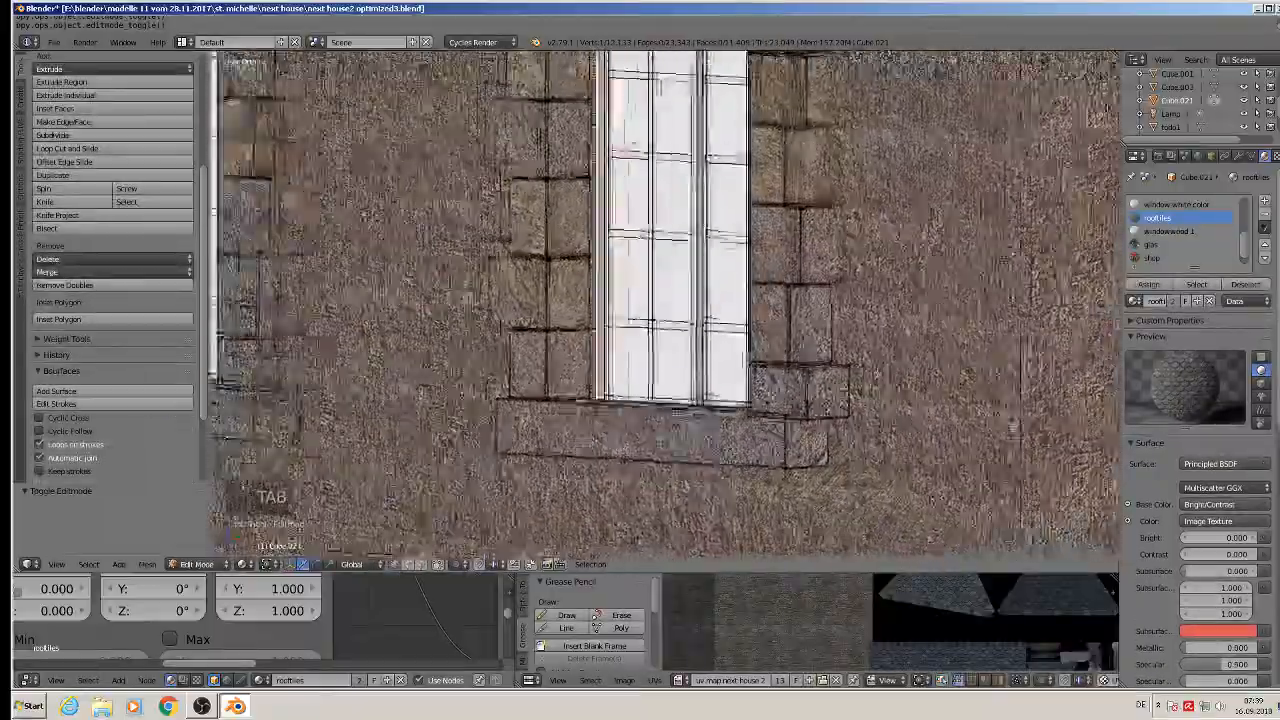
middle_drag(1012, 427, 888, 341)
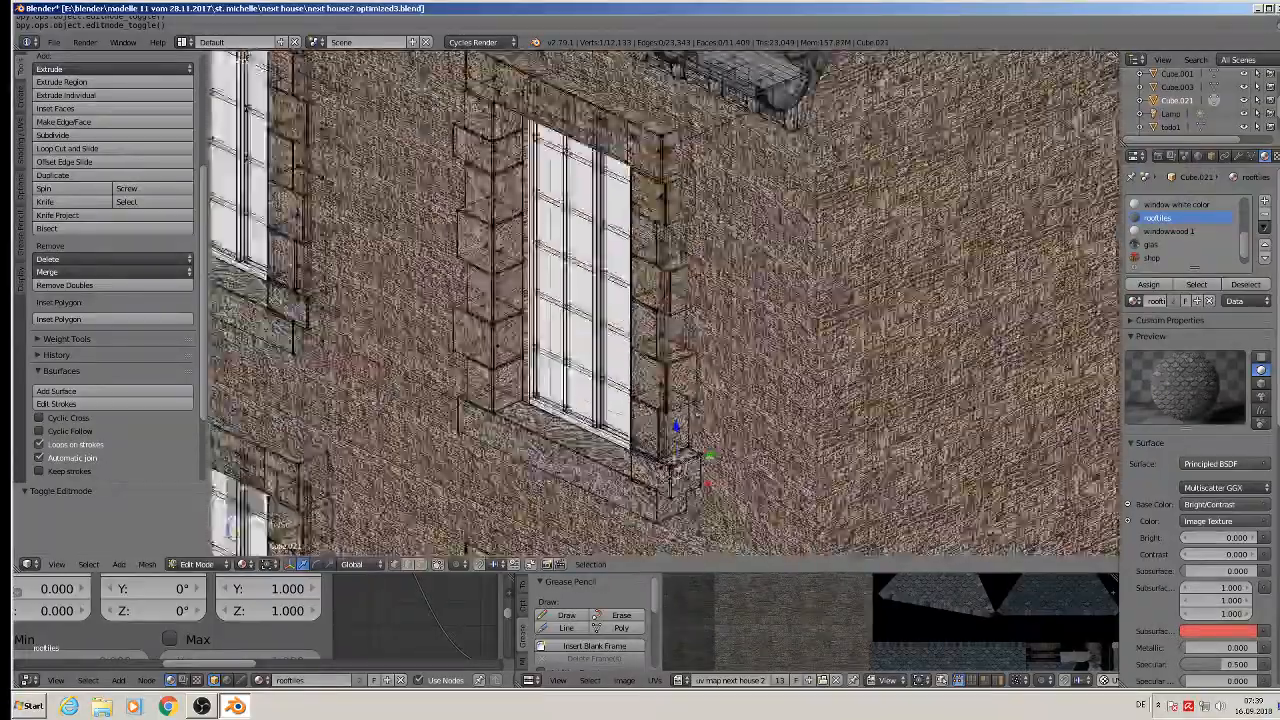
drag(688, 466, 688, 468)
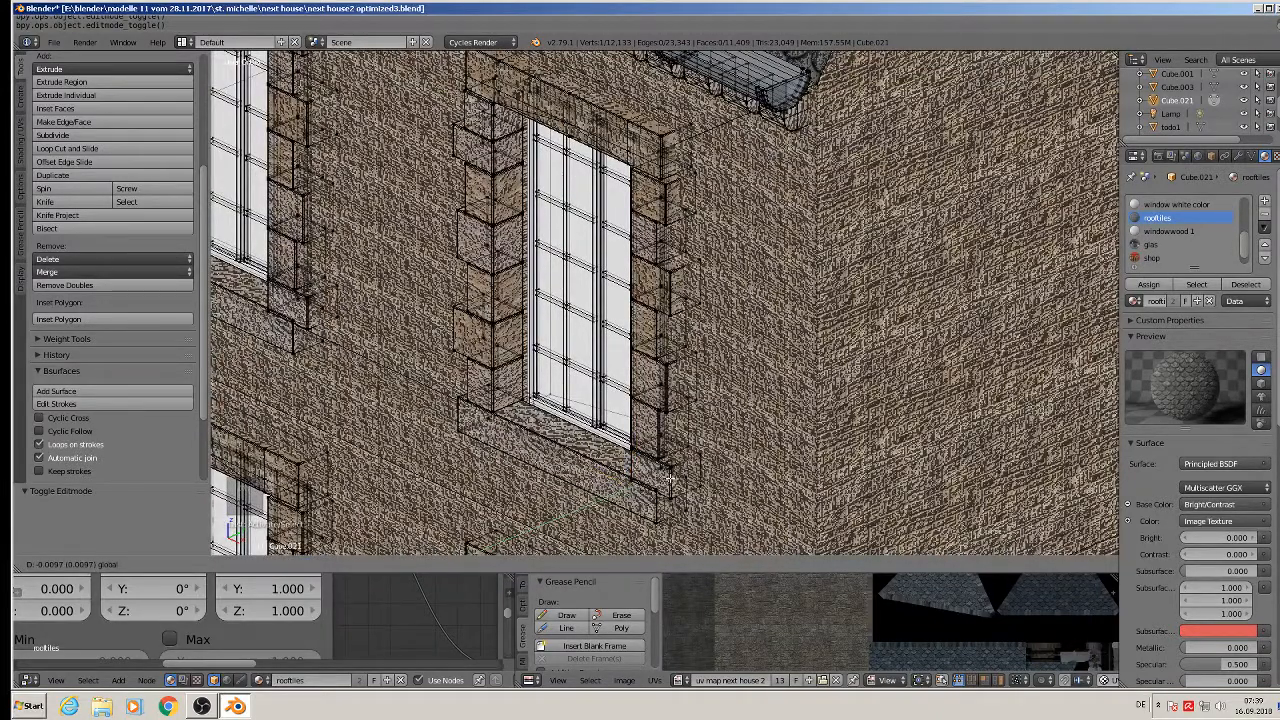
drag(670, 480, 667, 476)
key(Tab)
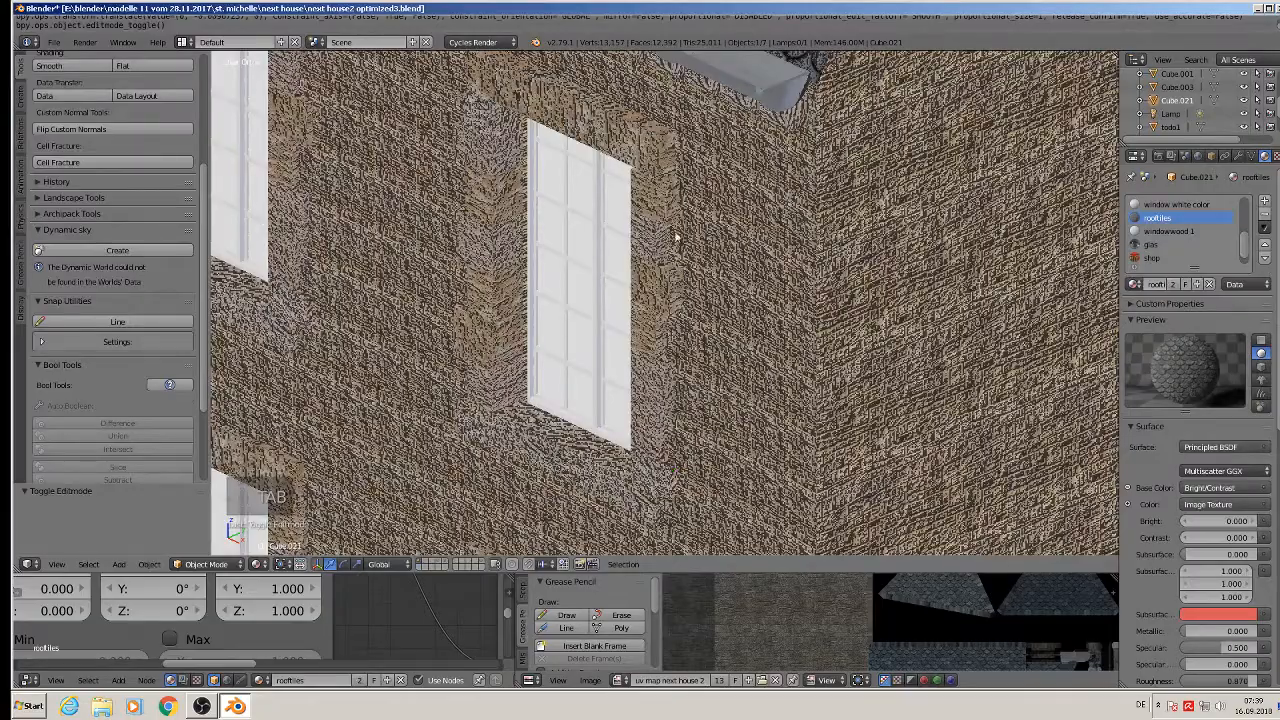
Step: Check the wall around the window, then resume mesh editing in face selection with everything deselected
middle_drag(676, 237, 563, 292)
key(Tab)
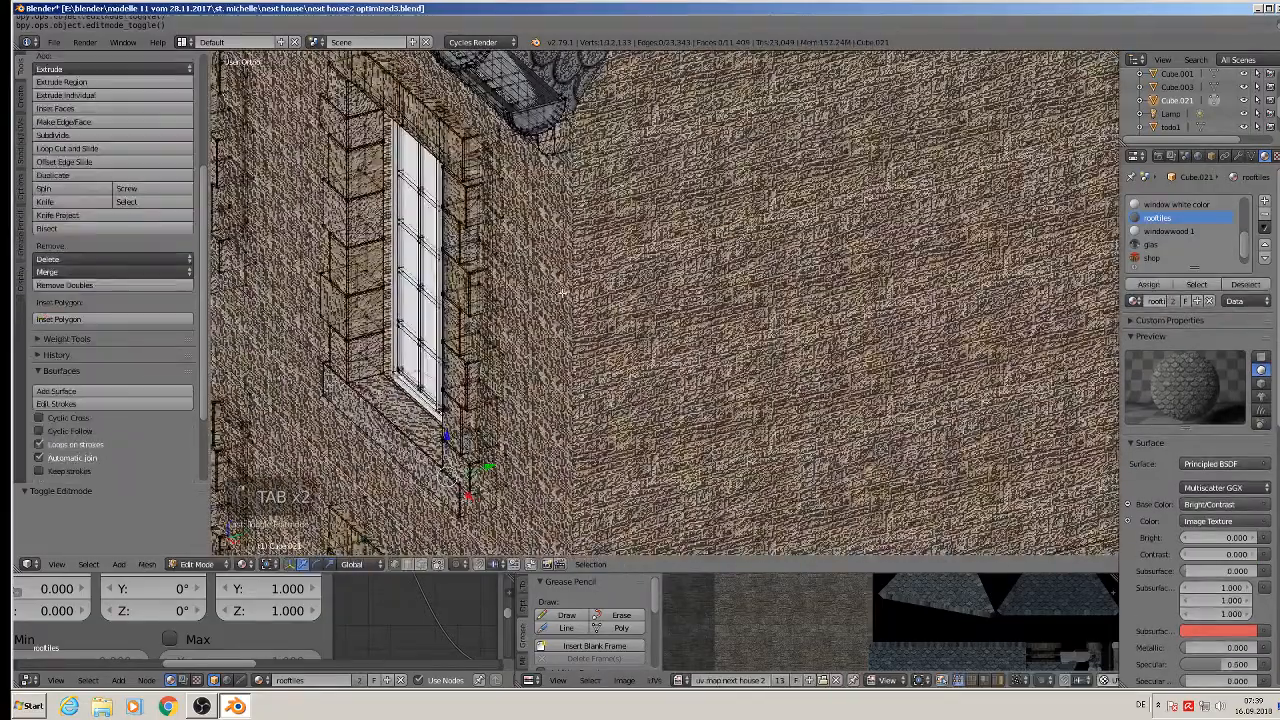
scroll(514, 247, down, 2)
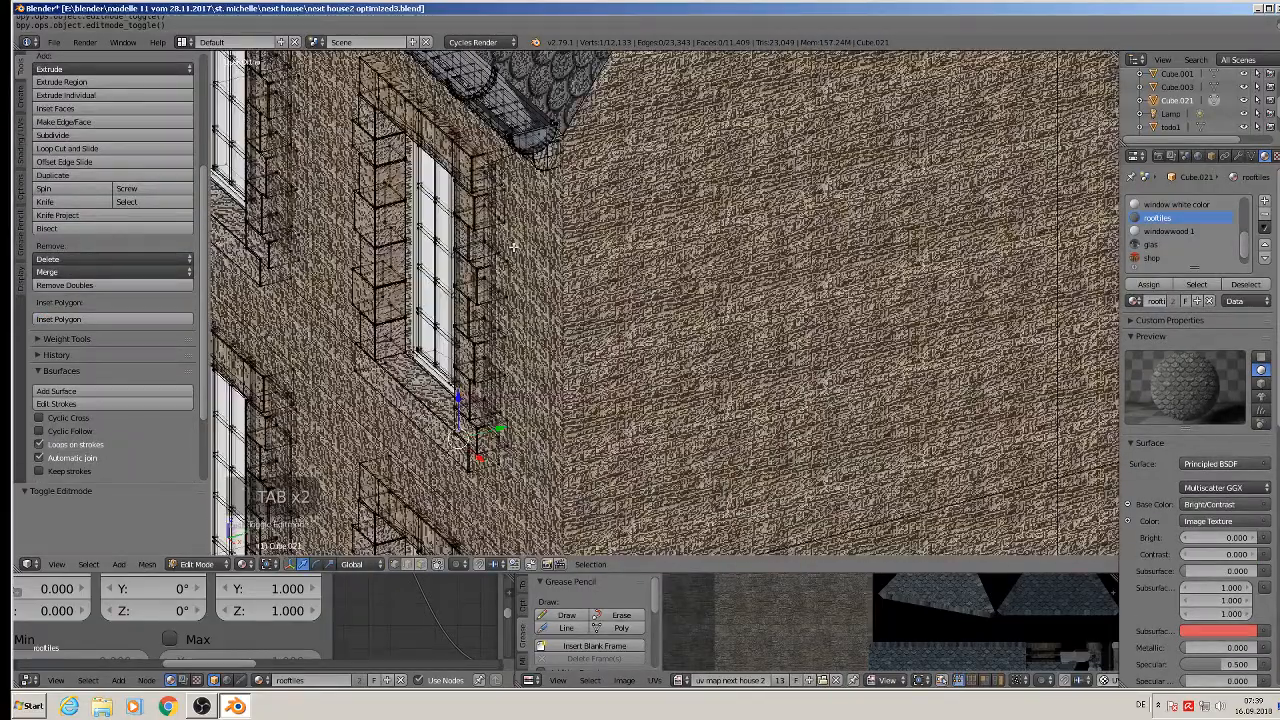
scroll(514, 247, down, 1)
middle_drag(514, 247, 786, 292)
scroll(797, 280, down, 2)
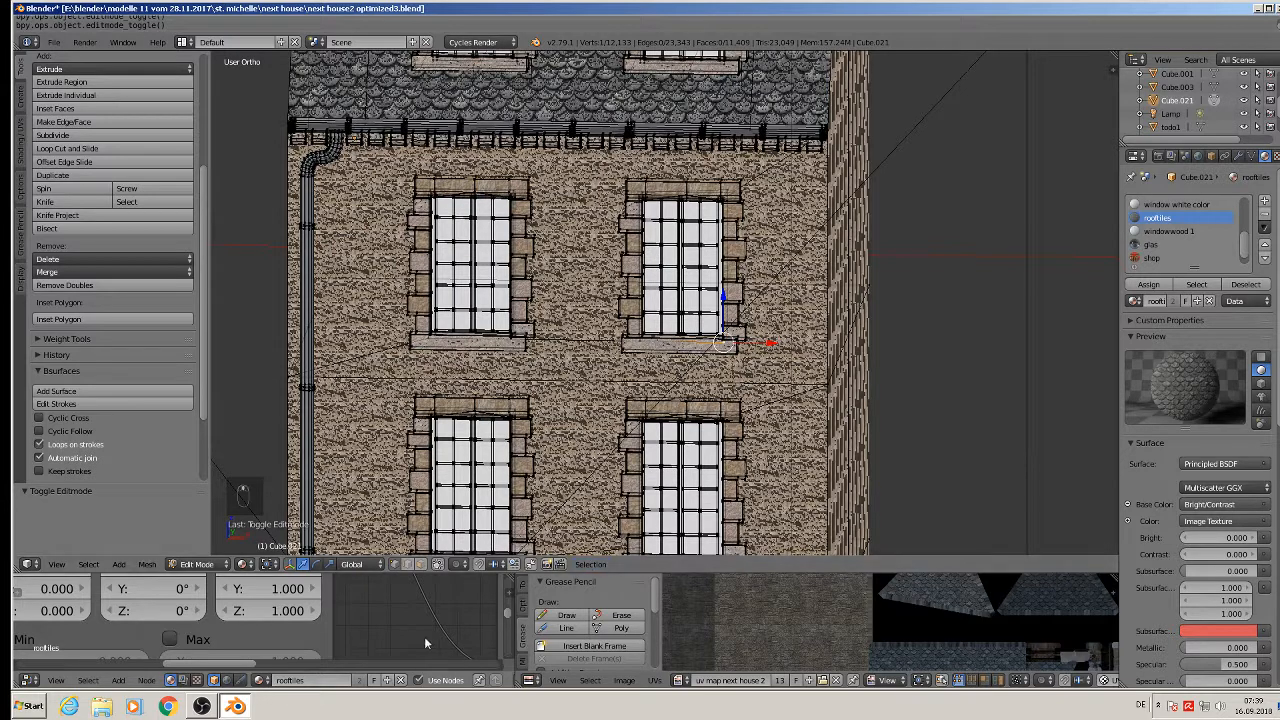
key(a)
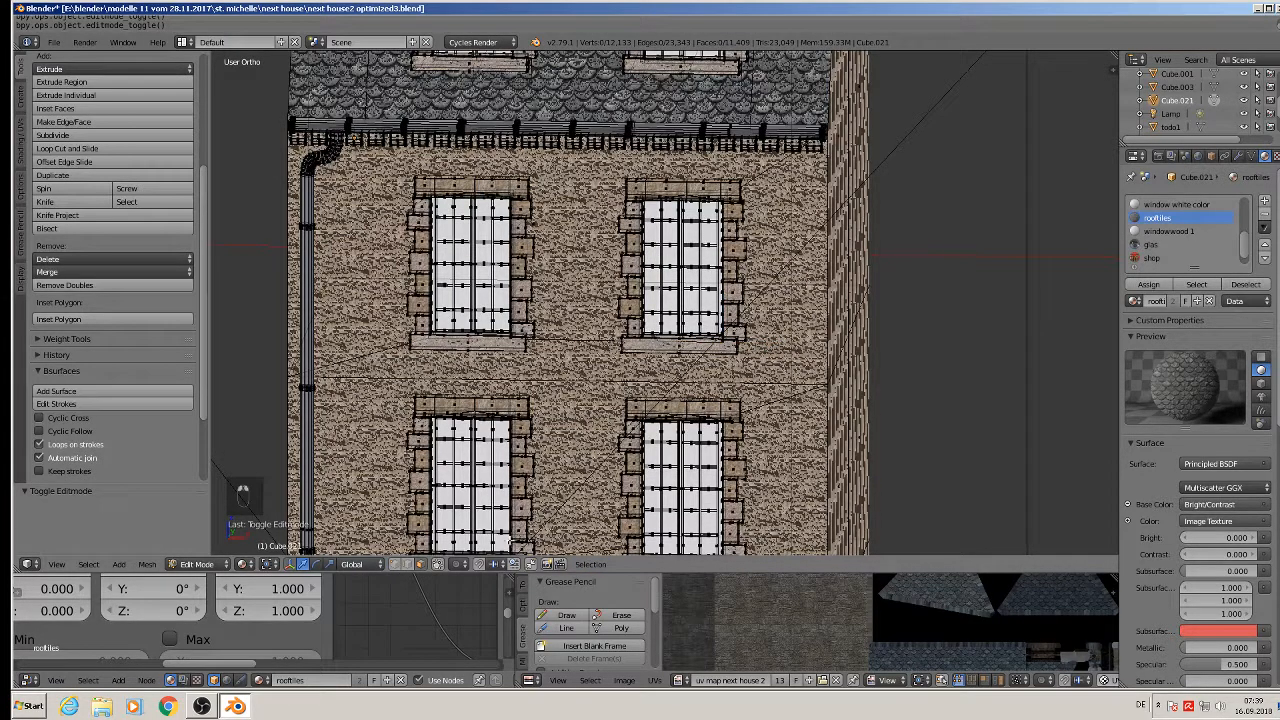
Step: Try selecting the front wall face between the two upper windows from the front
right_click(580, 183)
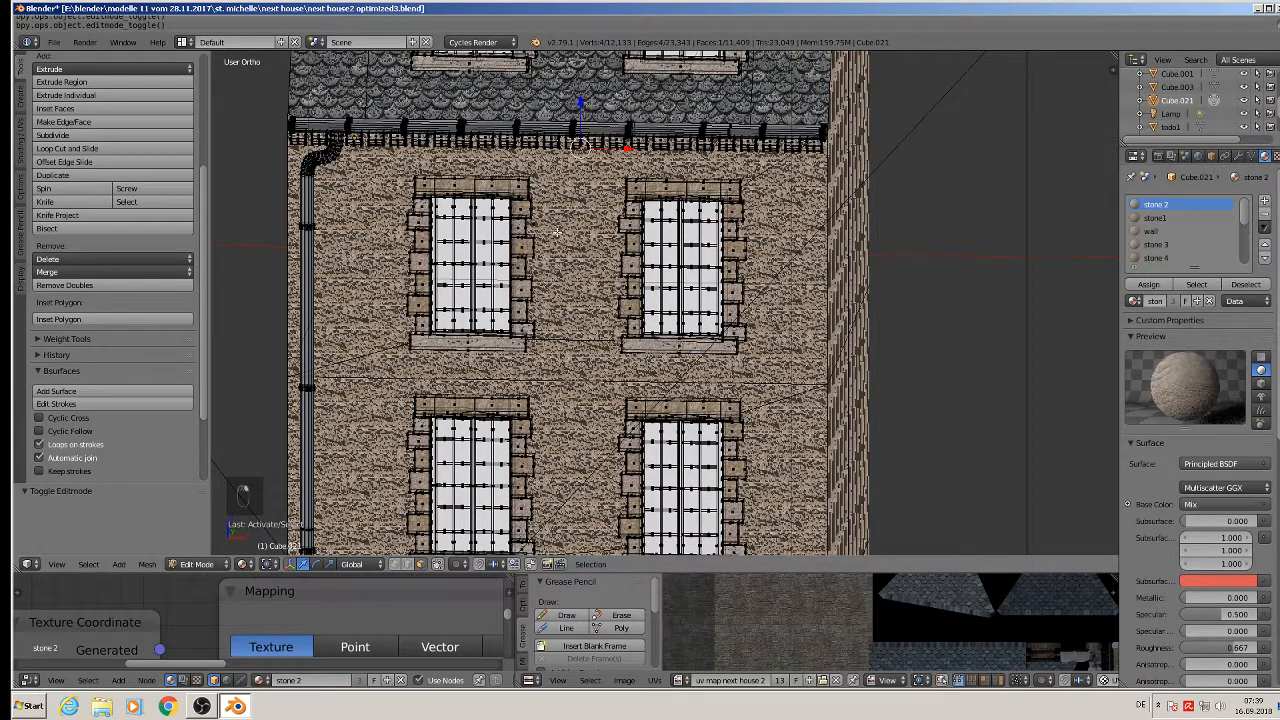
right_click(558, 232)
right_click(580, 297)
right_click(586, 251)
middle_drag(594, 268, 507, 494)
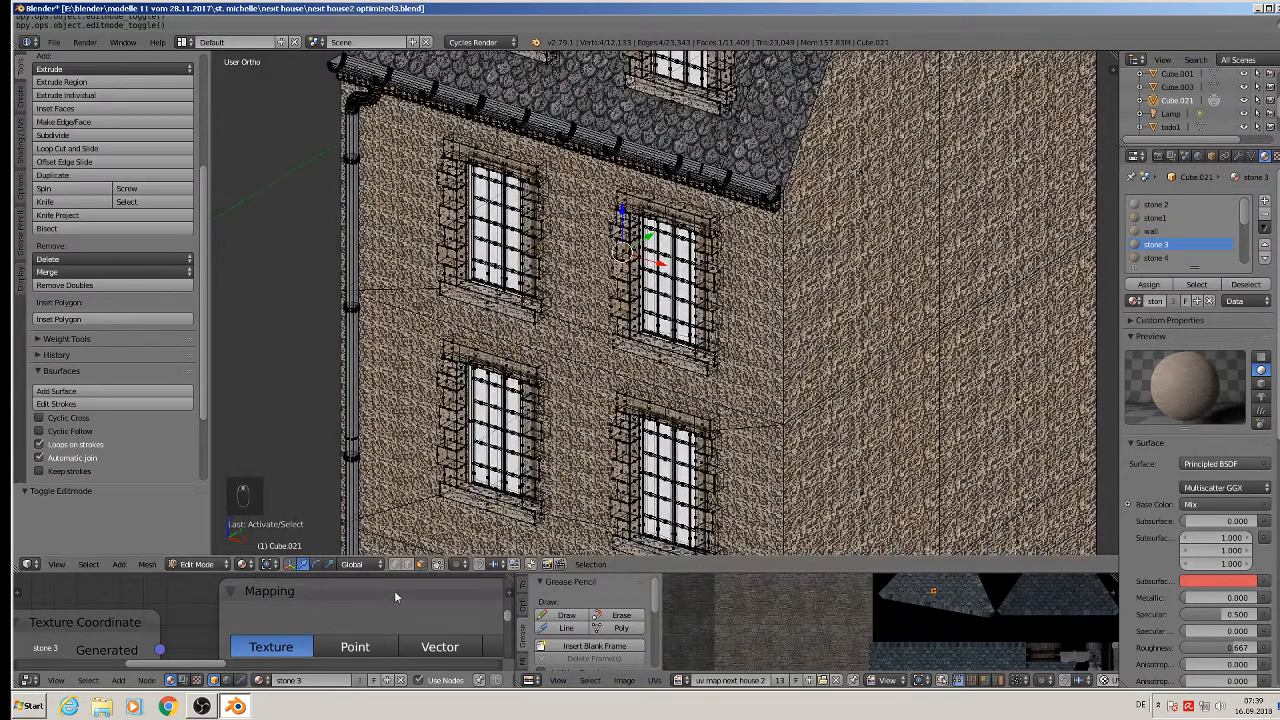
Step: Try selecting the front wall face around the windows and beneath the gutter from an angled view
right_click(562, 265)
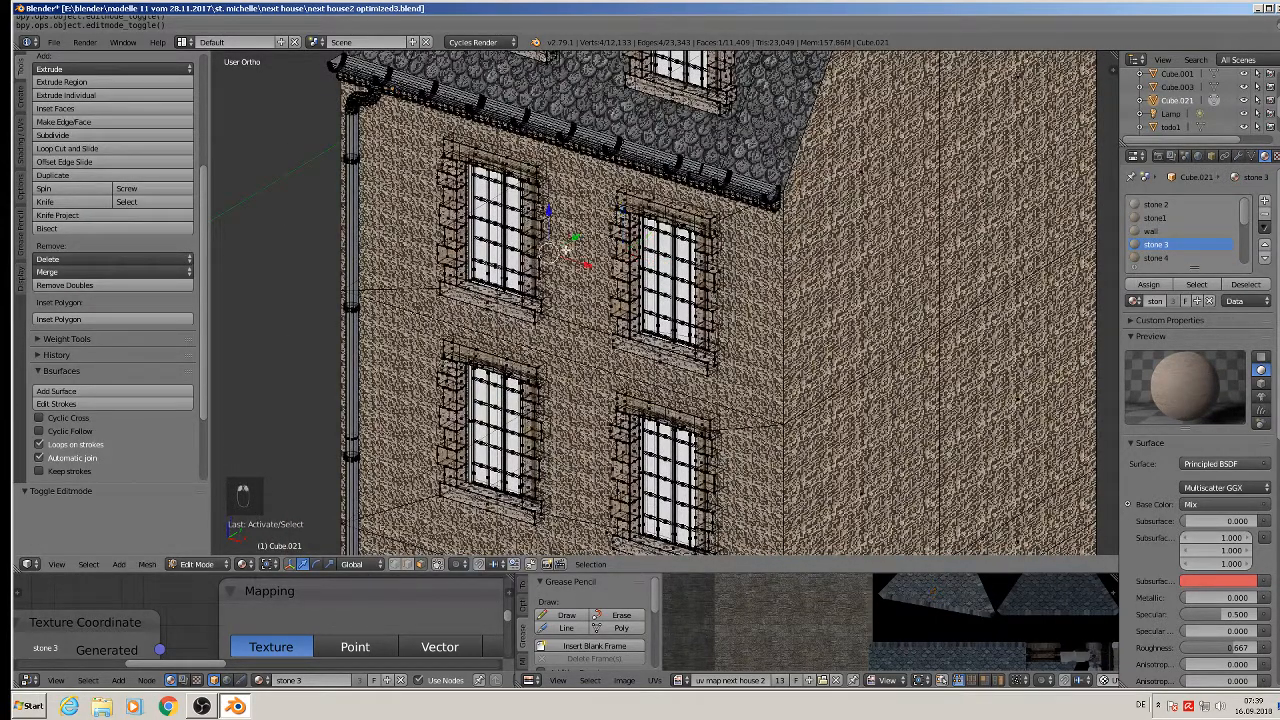
right_click(548, 342)
right_click(652, 364)
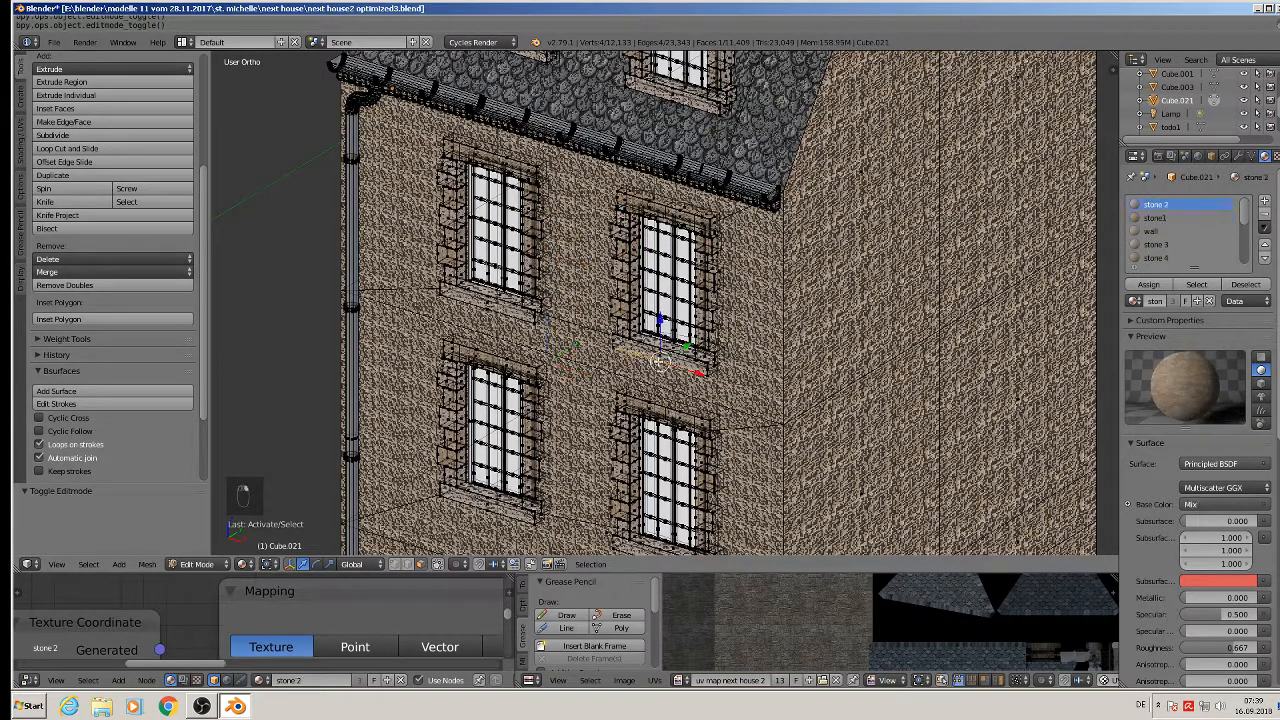
right_click(745, 288)
right_click(760, 204)
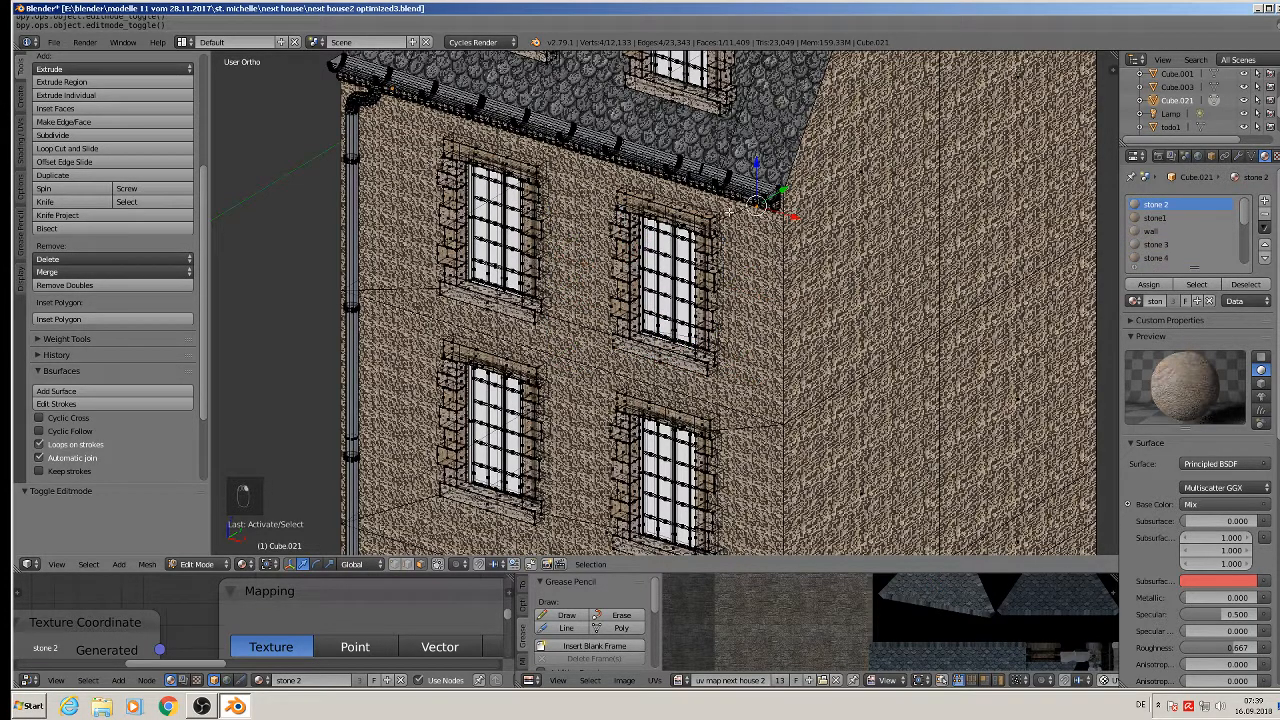
right_click(526, 180)
right_click(374, 106)
scroll(536, 281, down, 3)
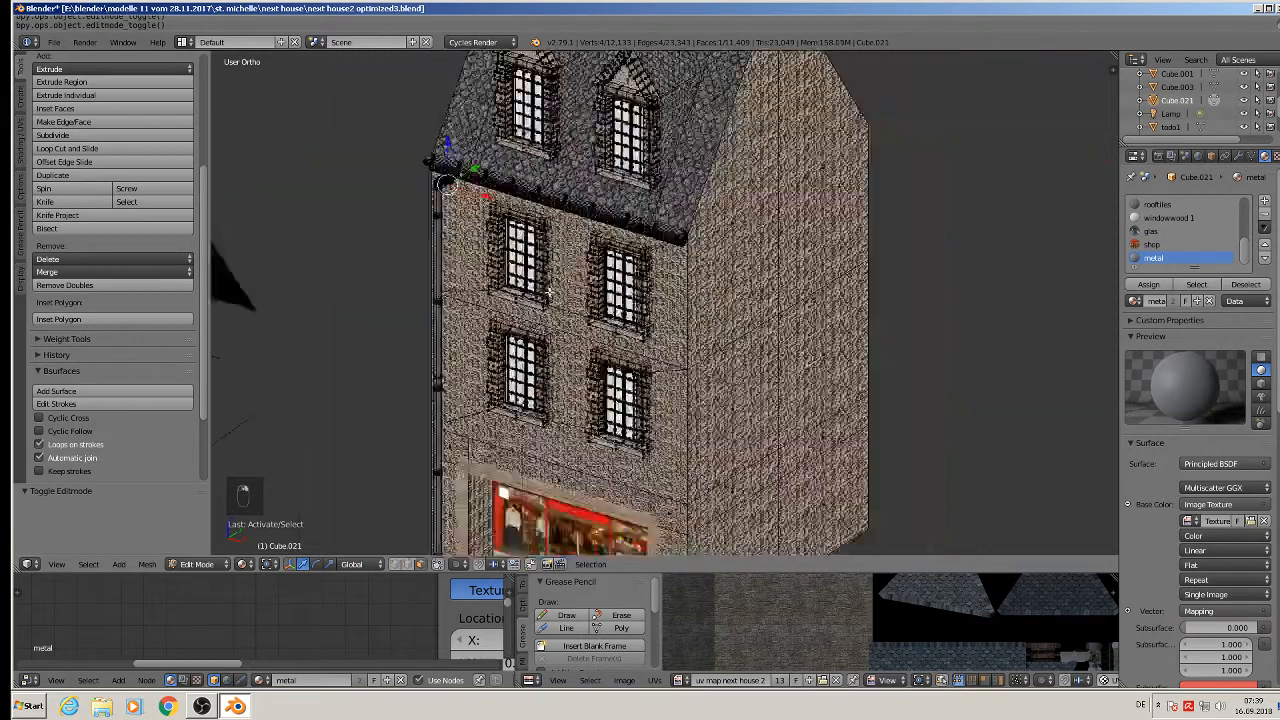
Step: Try picking the wall face between the windows from farther out, then limit selection to visible geometry
right_click(549, 274)
right_click(550, 276)
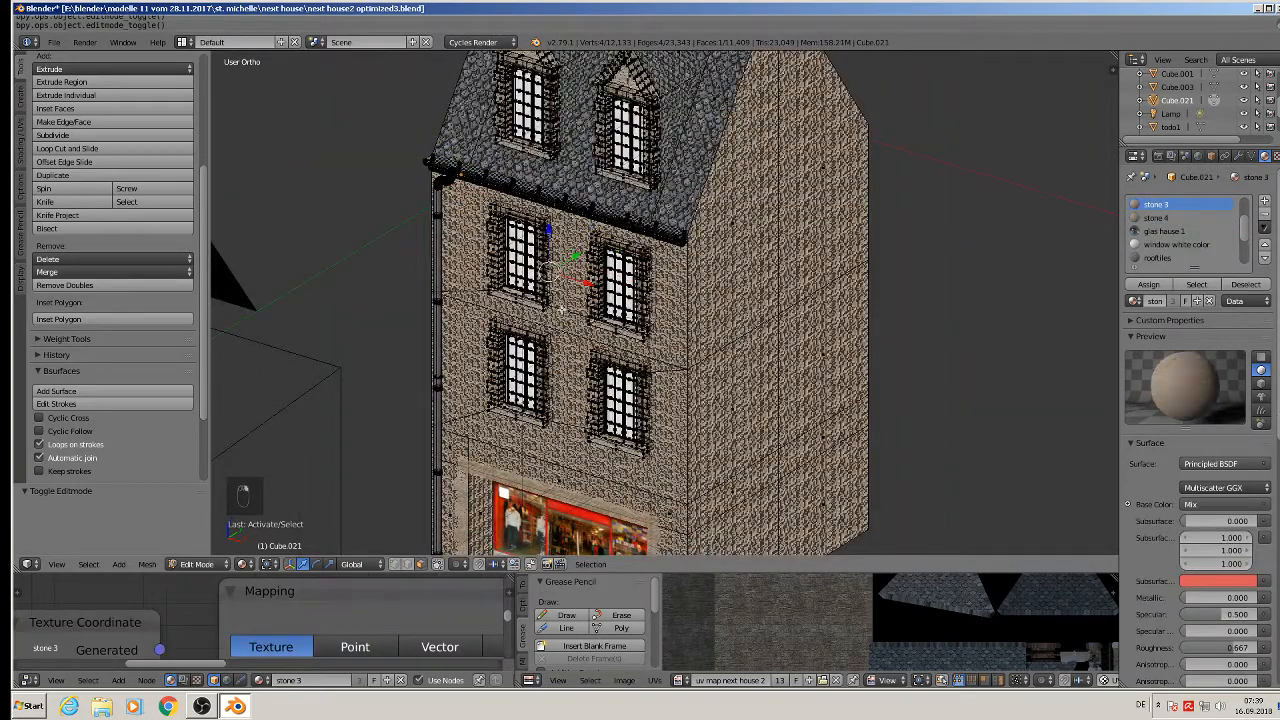
right_click(569, 321)
right_click(575, 260)
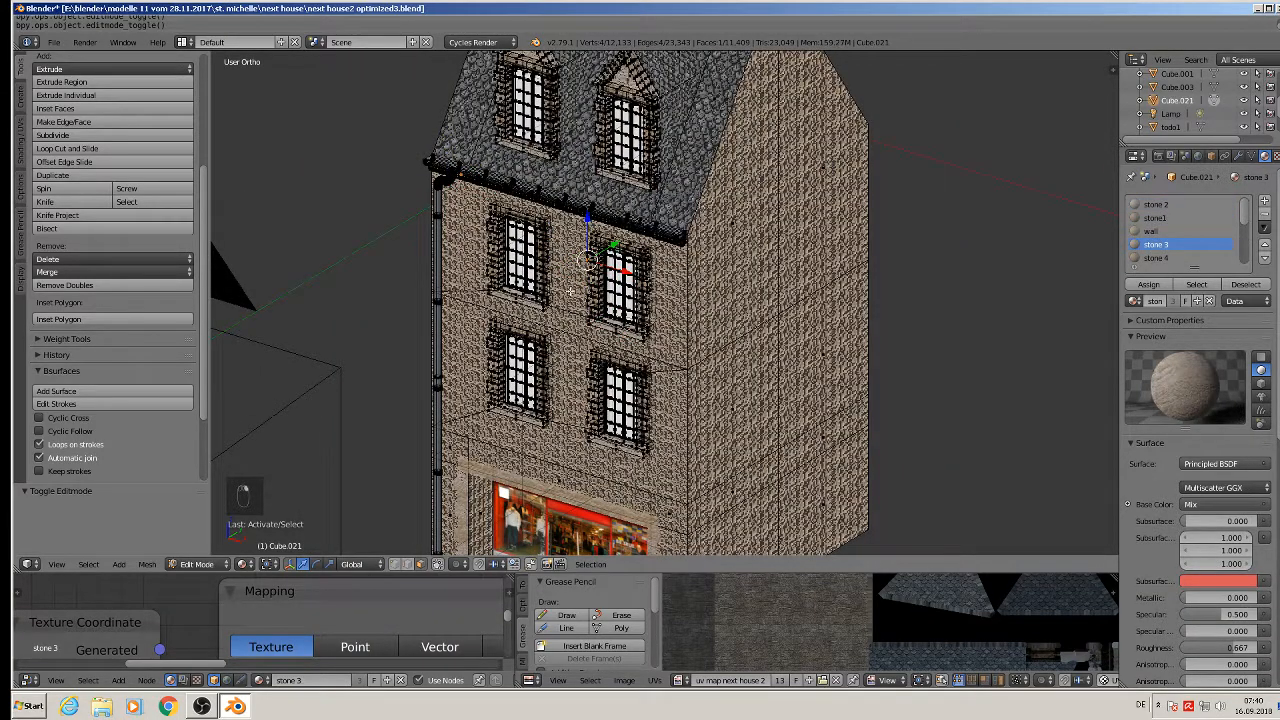
right_click(560, 378)
click(439, 566)
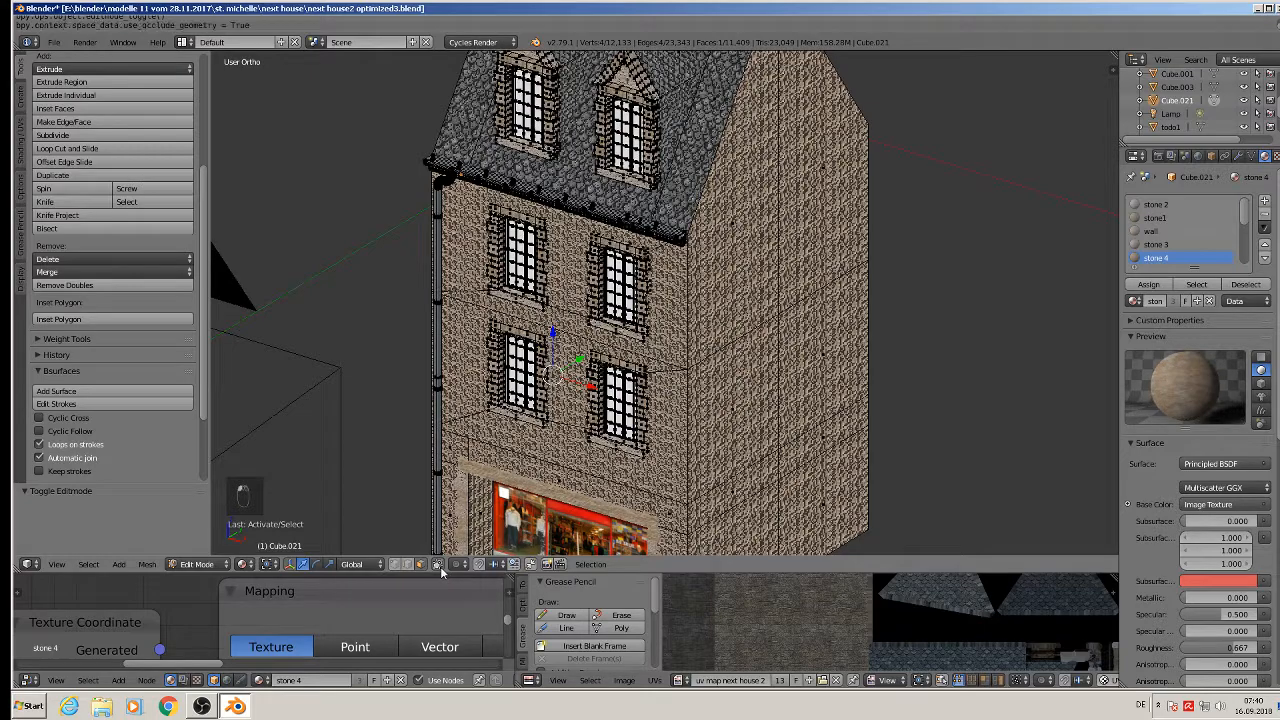
Step: Flatten the two front wall faces around the upper-floor windows by scaling them to 0 along Y, and return to Object Mode
right_click(557, 274)
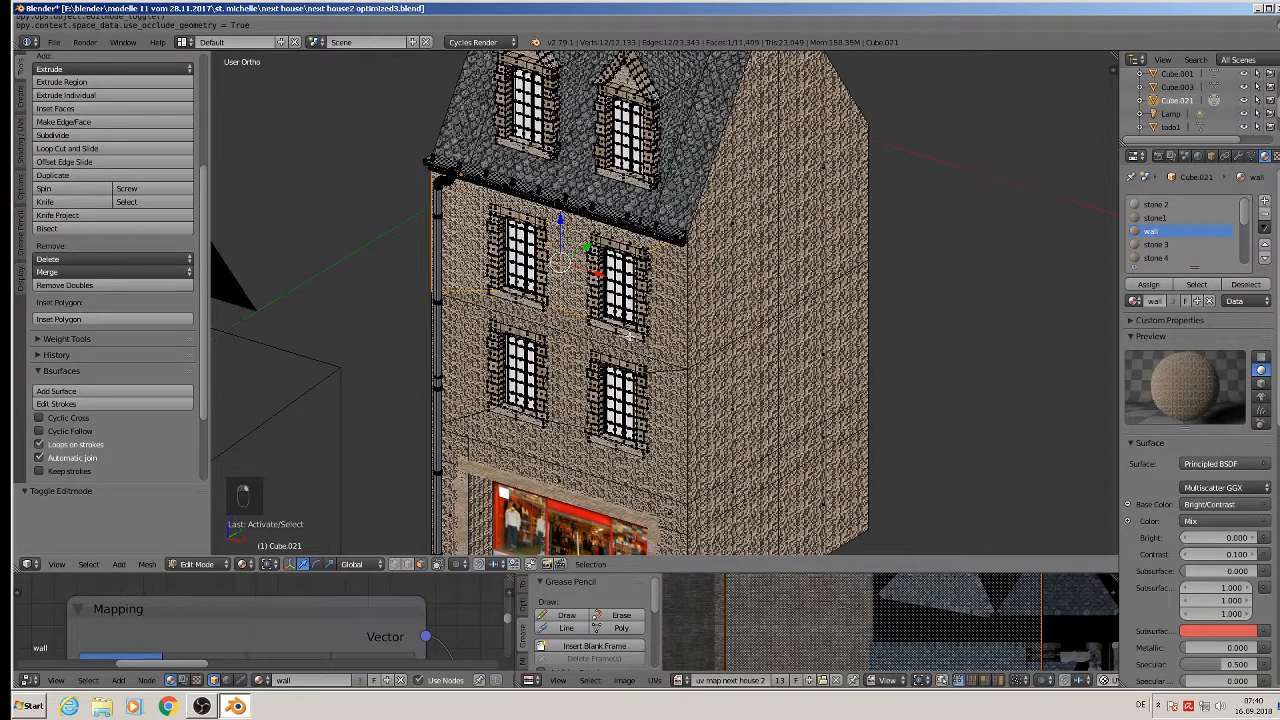
scroll(627, 336, up, 1)
middle_drag(627, 336, 804, 353)
shift+right_click(705, 278)
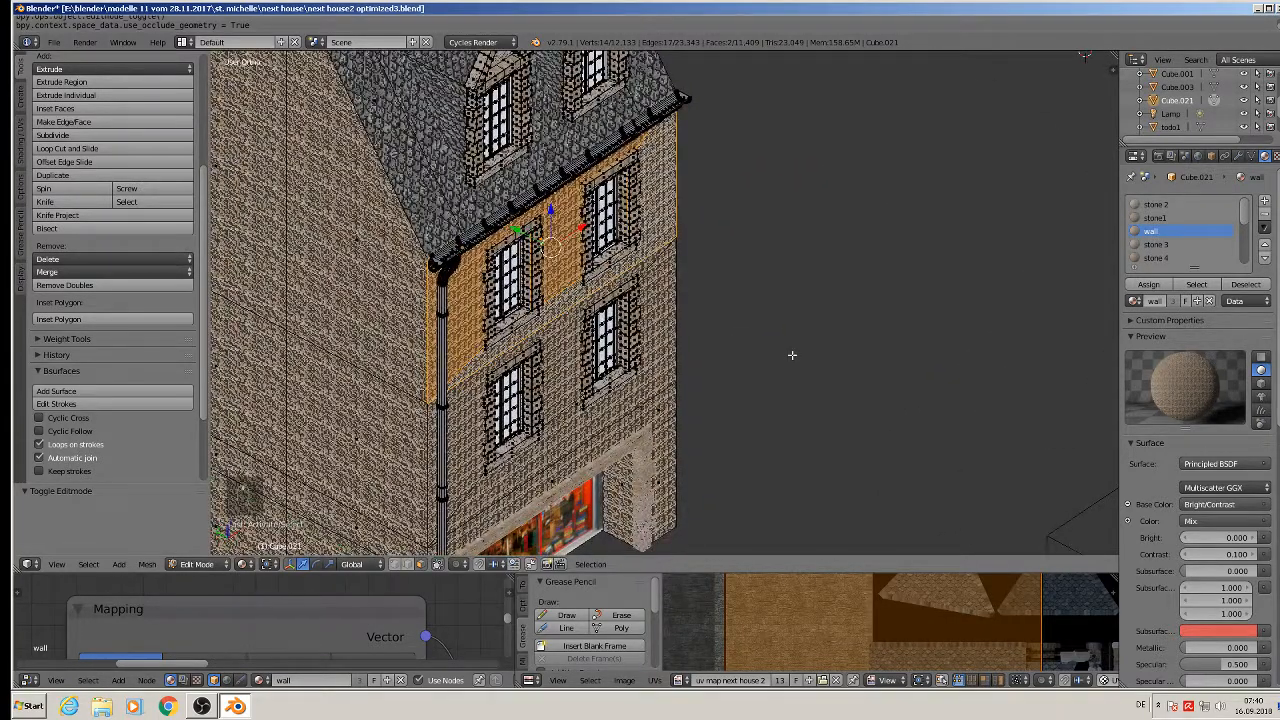
key(s)
key(y)
key(0)
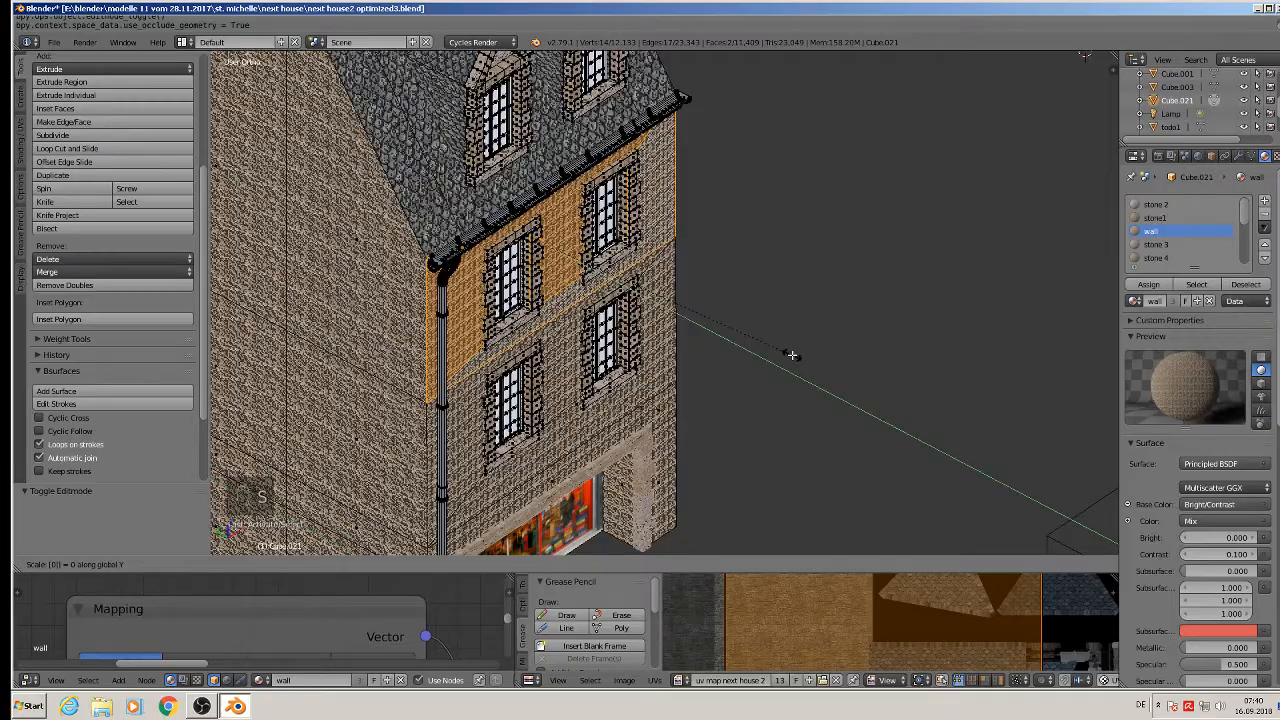
key(Return)
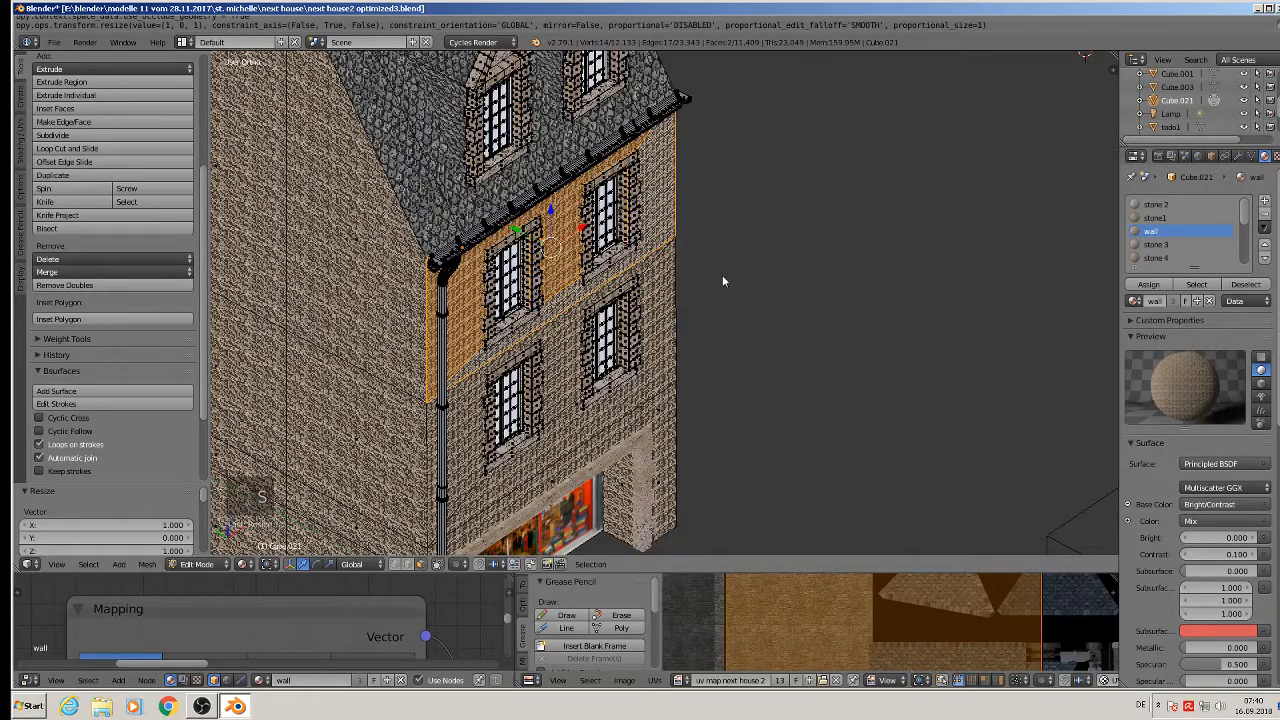
key(Tab)
Step: Check the flattened wall at the house corner and in a test render of the facade, then close the render
scroll(722, 276, up, 2)
middle_drag(722, 278, 530, 276)
scroll(482, 281, up, 3)
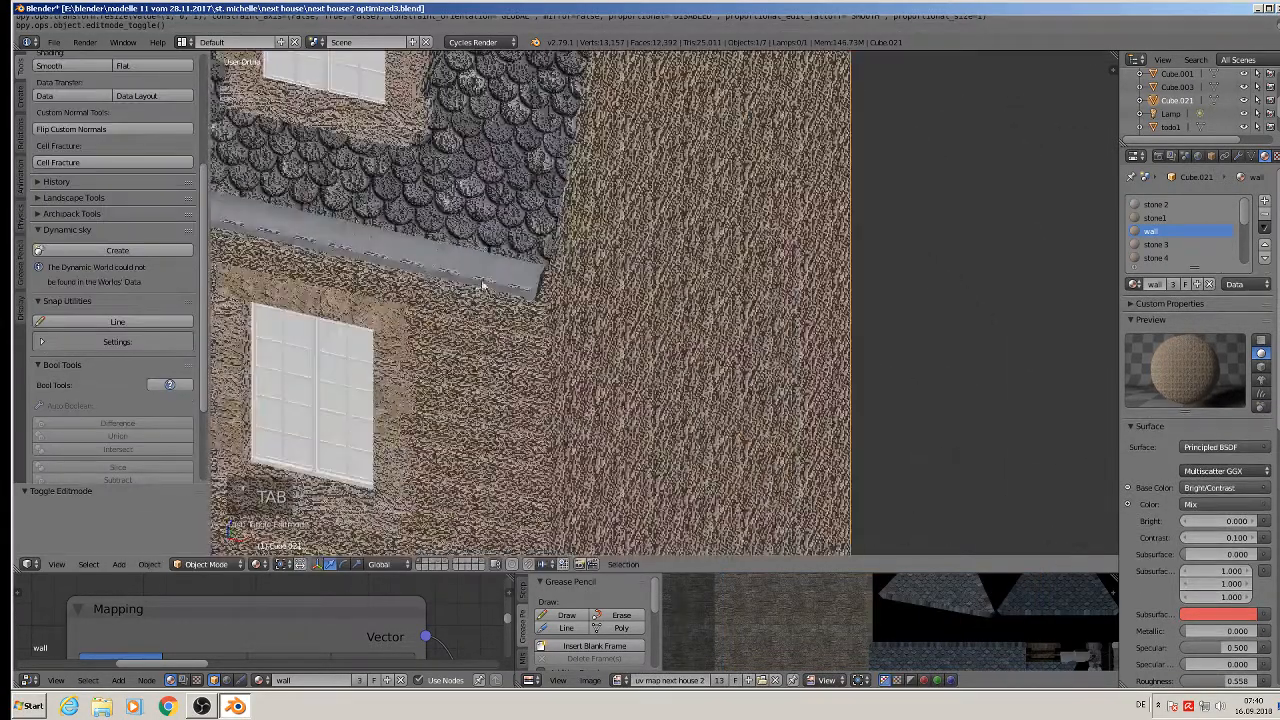
scroll(482, 286, down, 6)
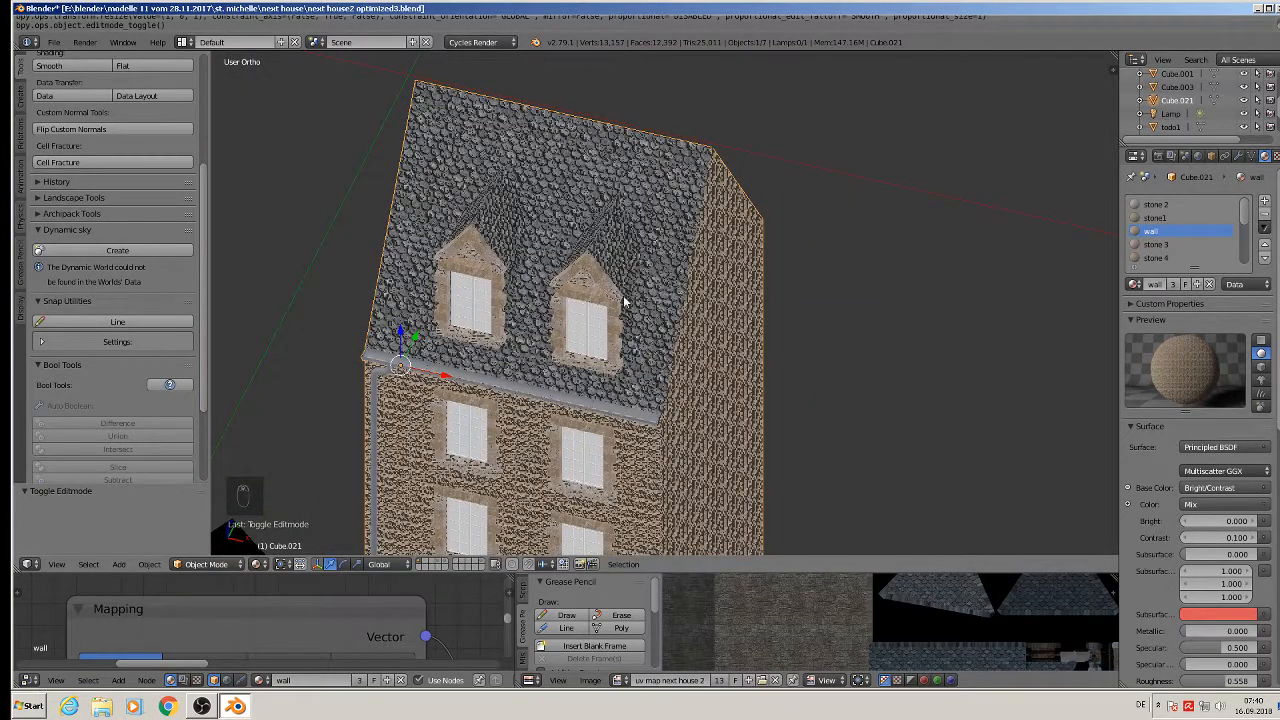
key(KP_1)
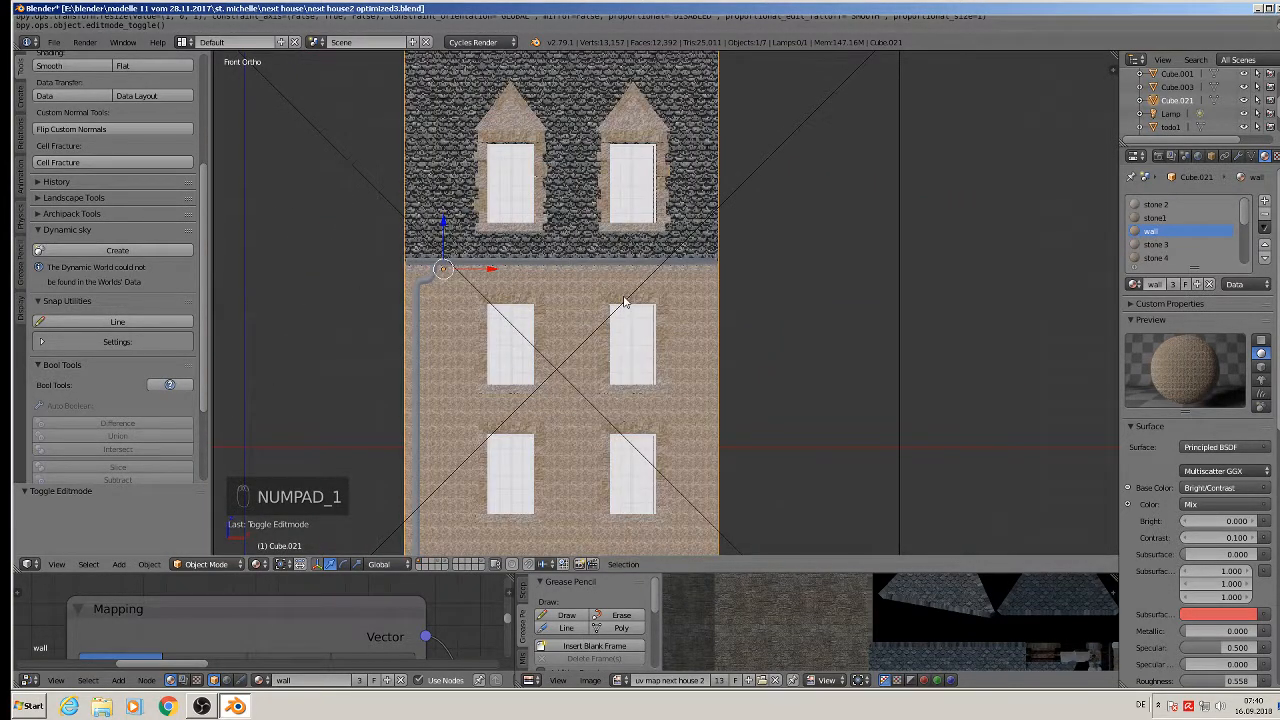
key(F12)
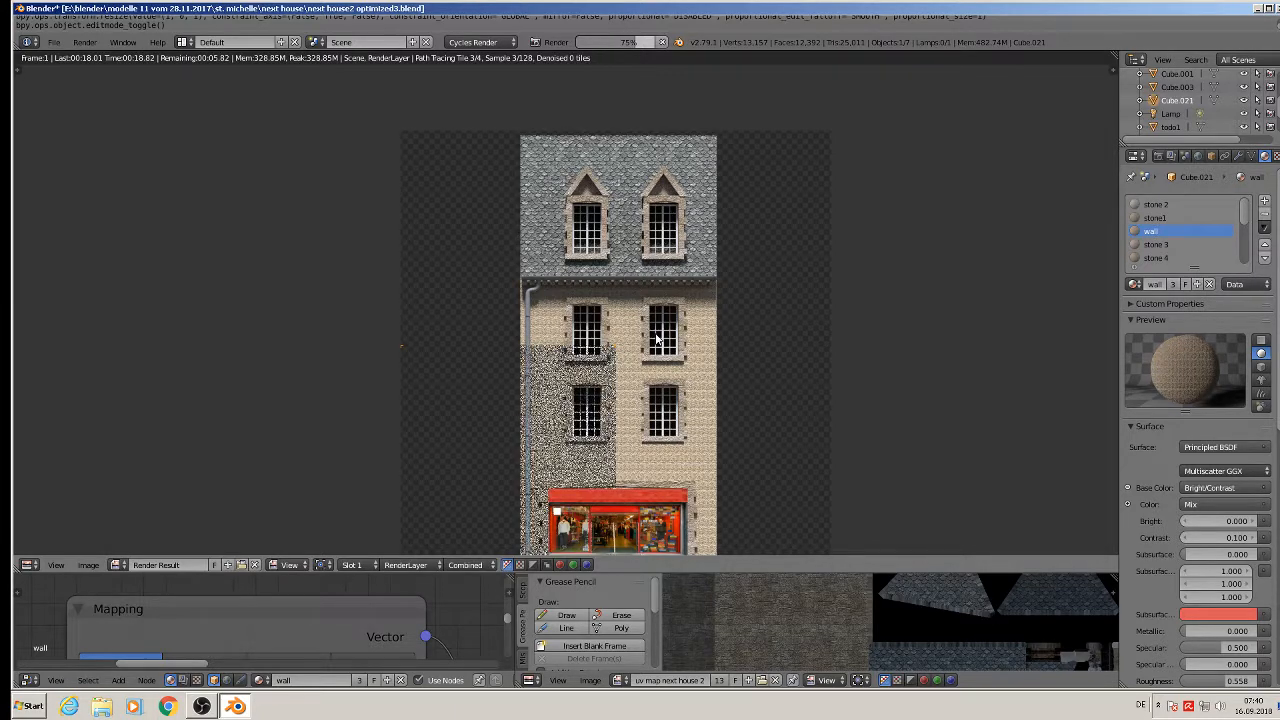
scroll(656, 340, up, 5)
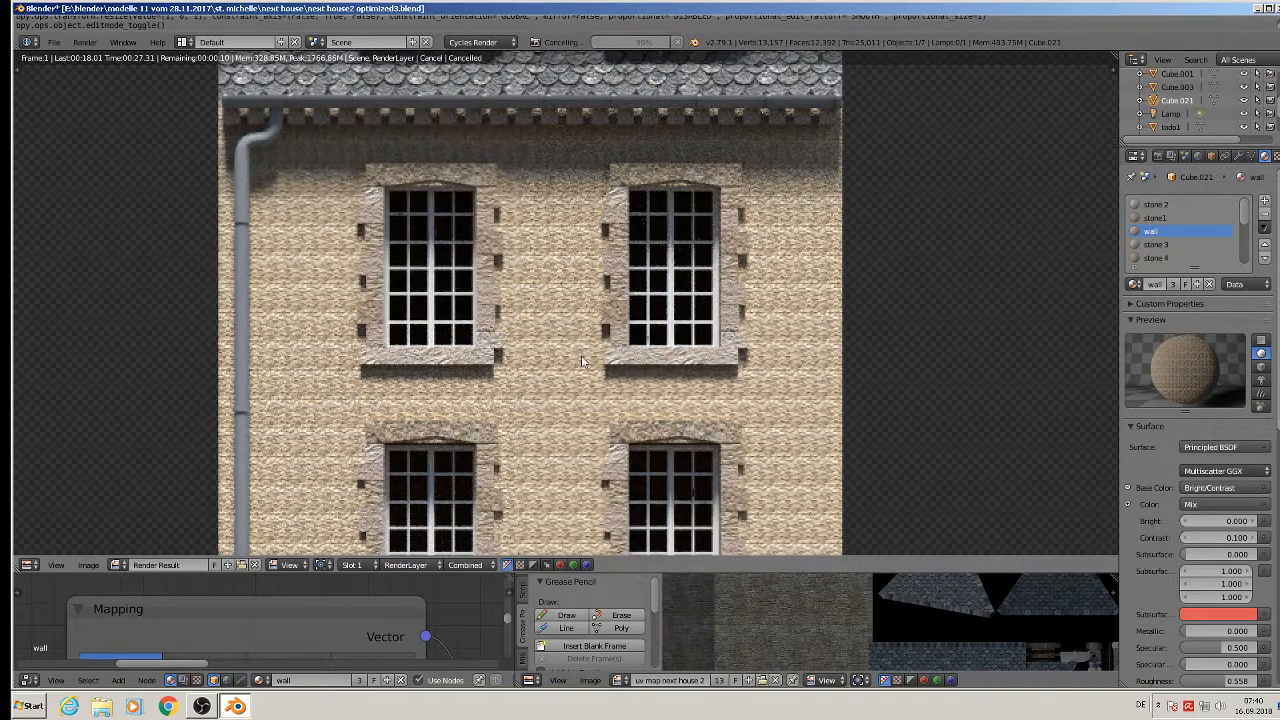
key(Escape)
key(Escape)
key(Escape)
Step: Set the X and Y scale of the wall material's Mapping node to 1 to enlarge the stone pattern
scroll(581, 355, up, 3)
scroll(572, 360, up, 3)
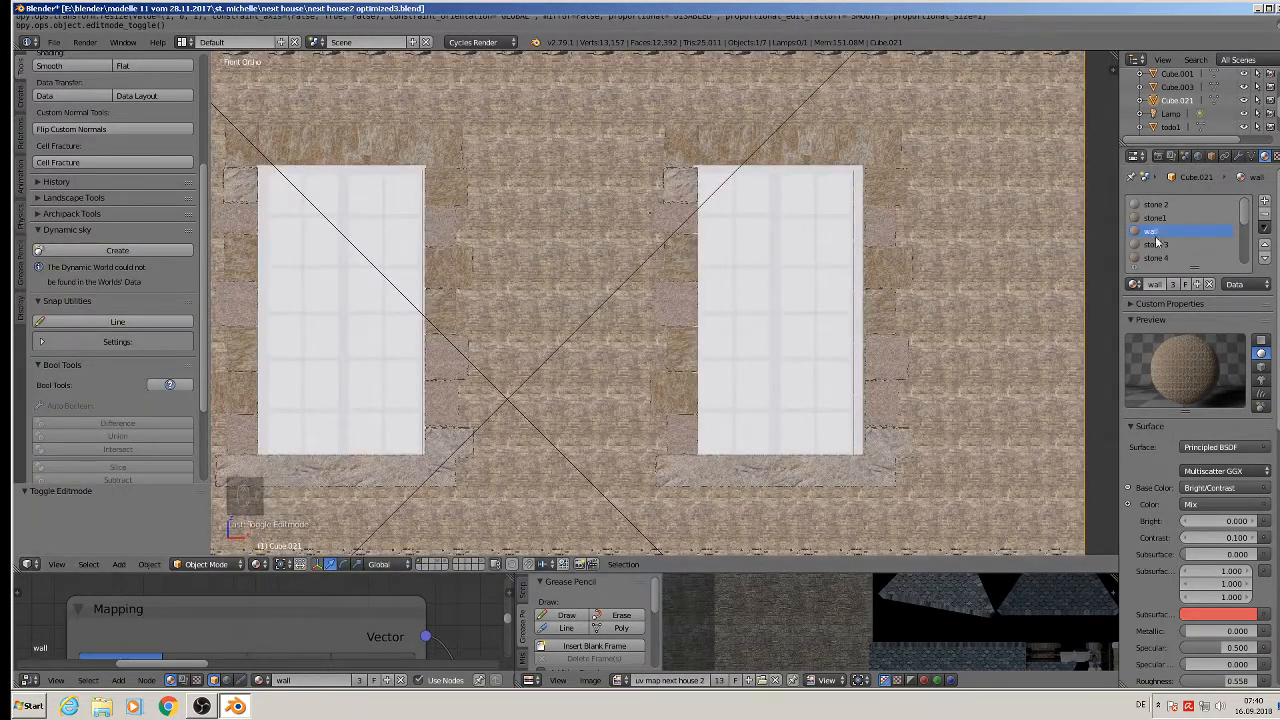
scroll(579, 431, down, 3)
scroll(431, 637, down, 4)
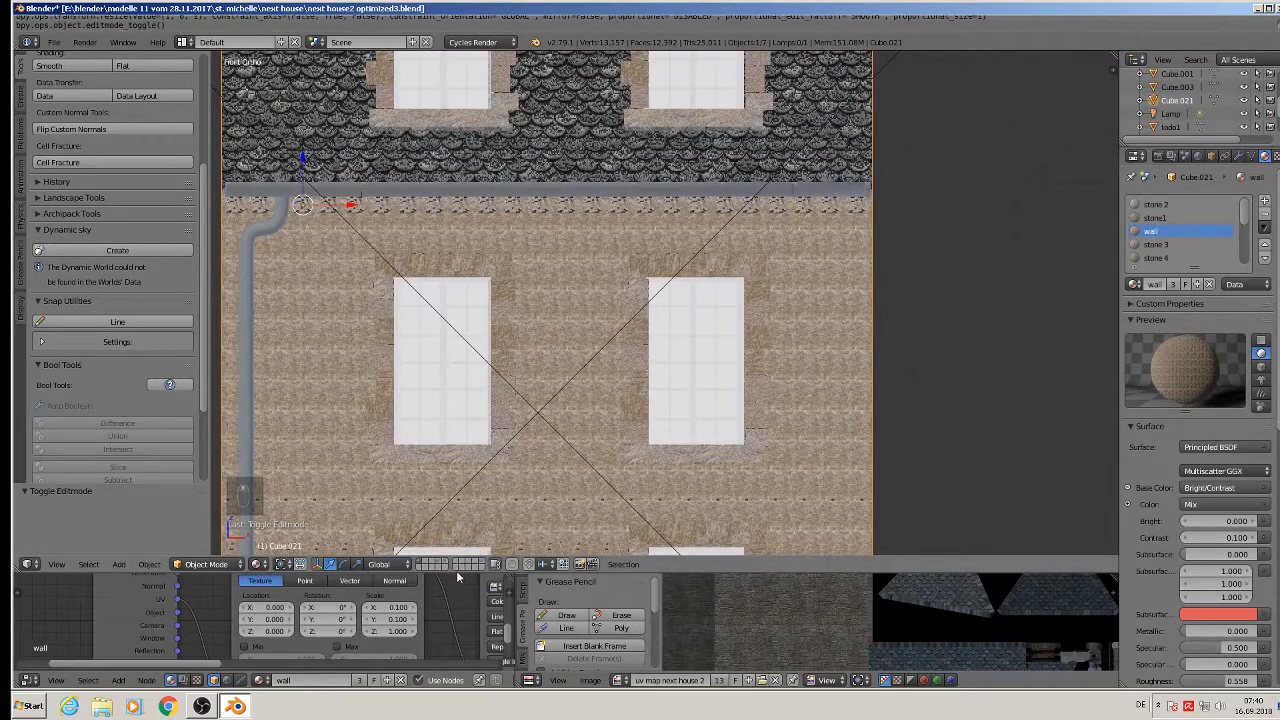
drag(458, 574, 440, 388)
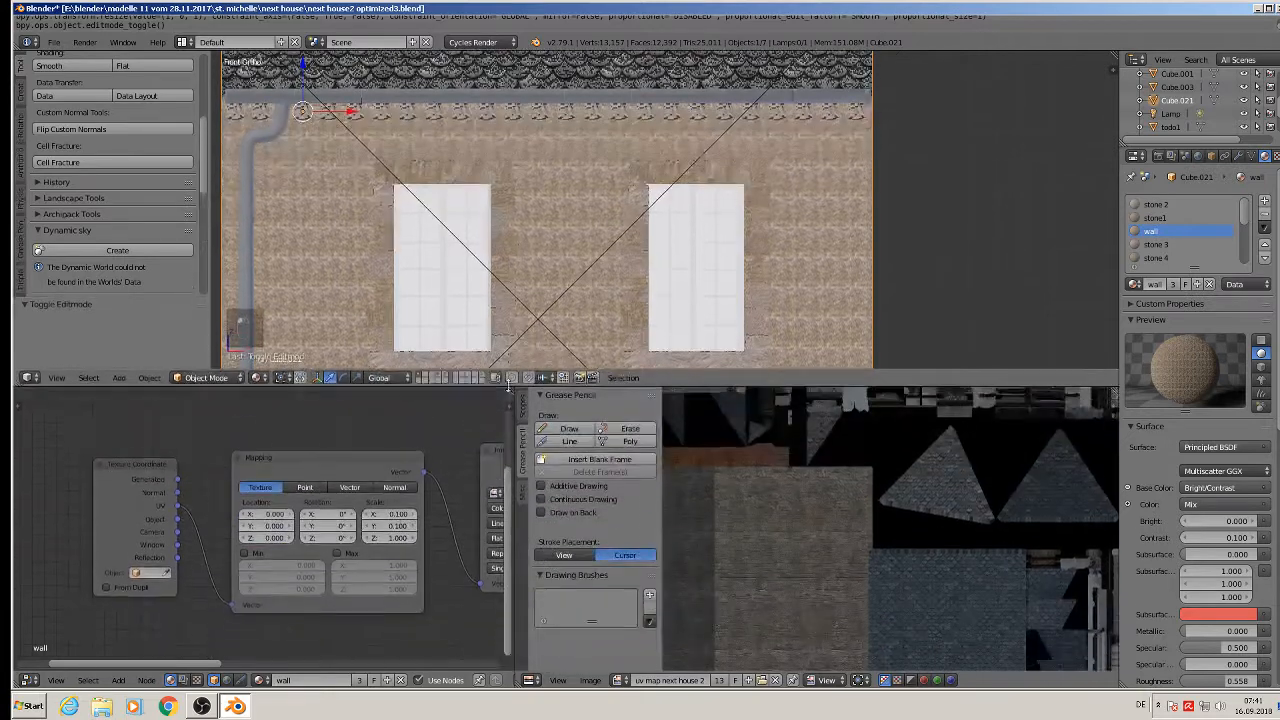
scroll(390, 525, up, 2)
click(390, 520)
text(1)
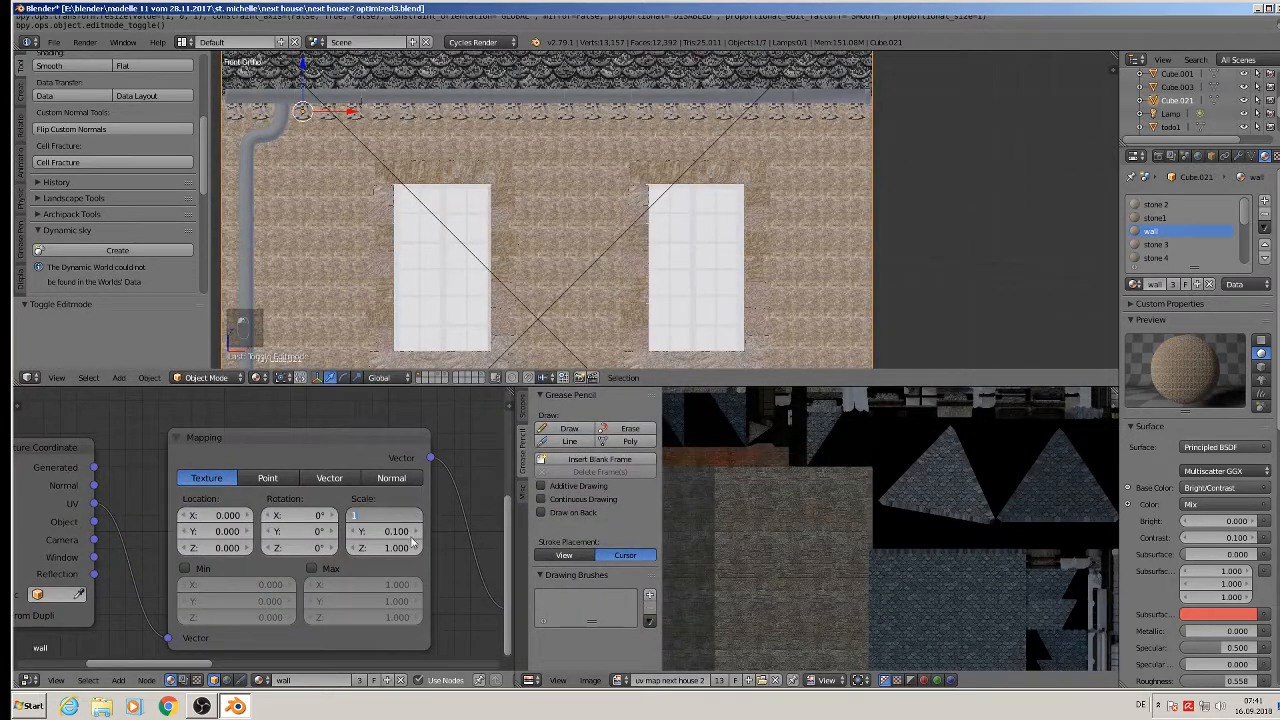
key(Return)
click(405, 532)
text(1)
key(Return)
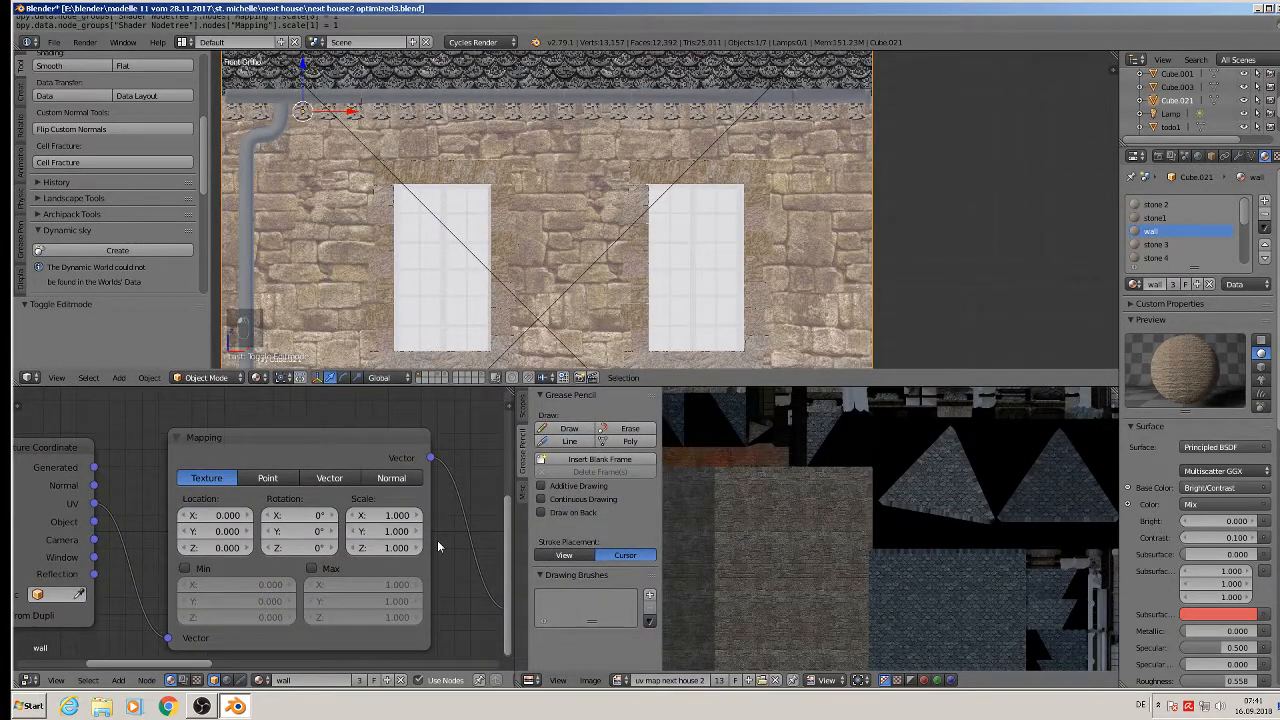
Step: Save the blend file with the whole facade in view and render the front of the house
scroll(689, 246, down, 5)
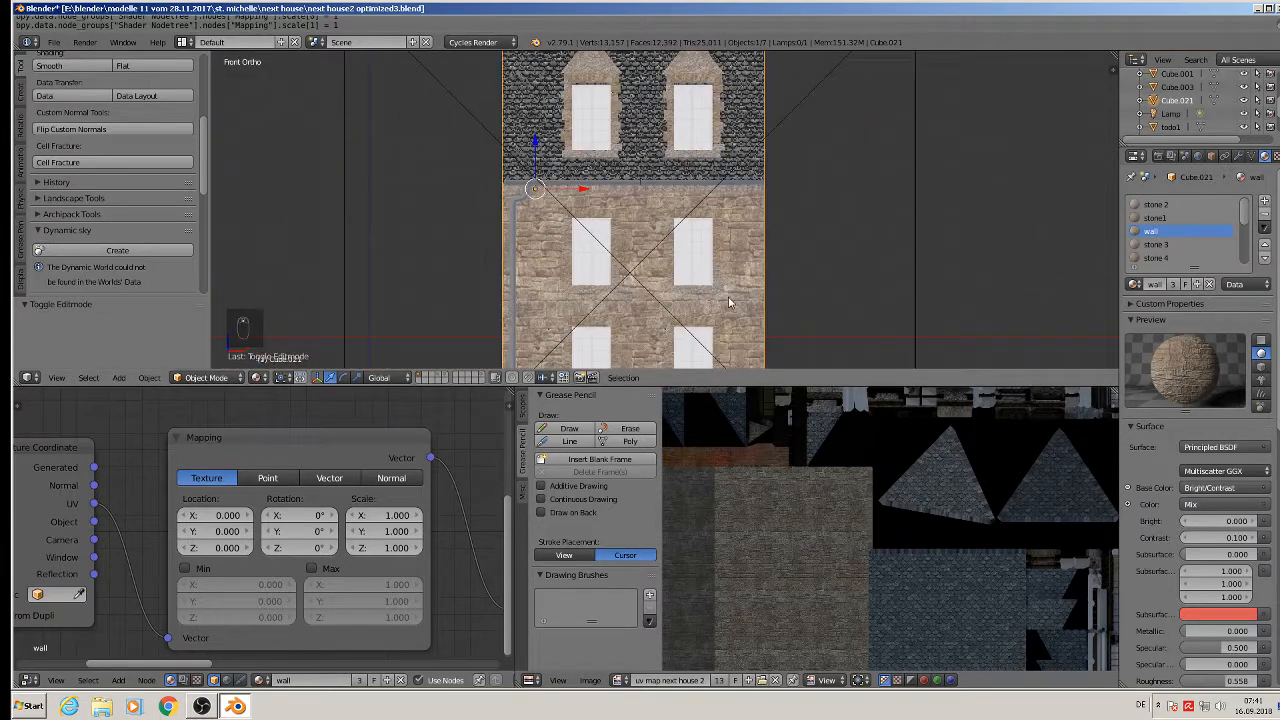
shift+middle_drag(728, 313, 654, 206)
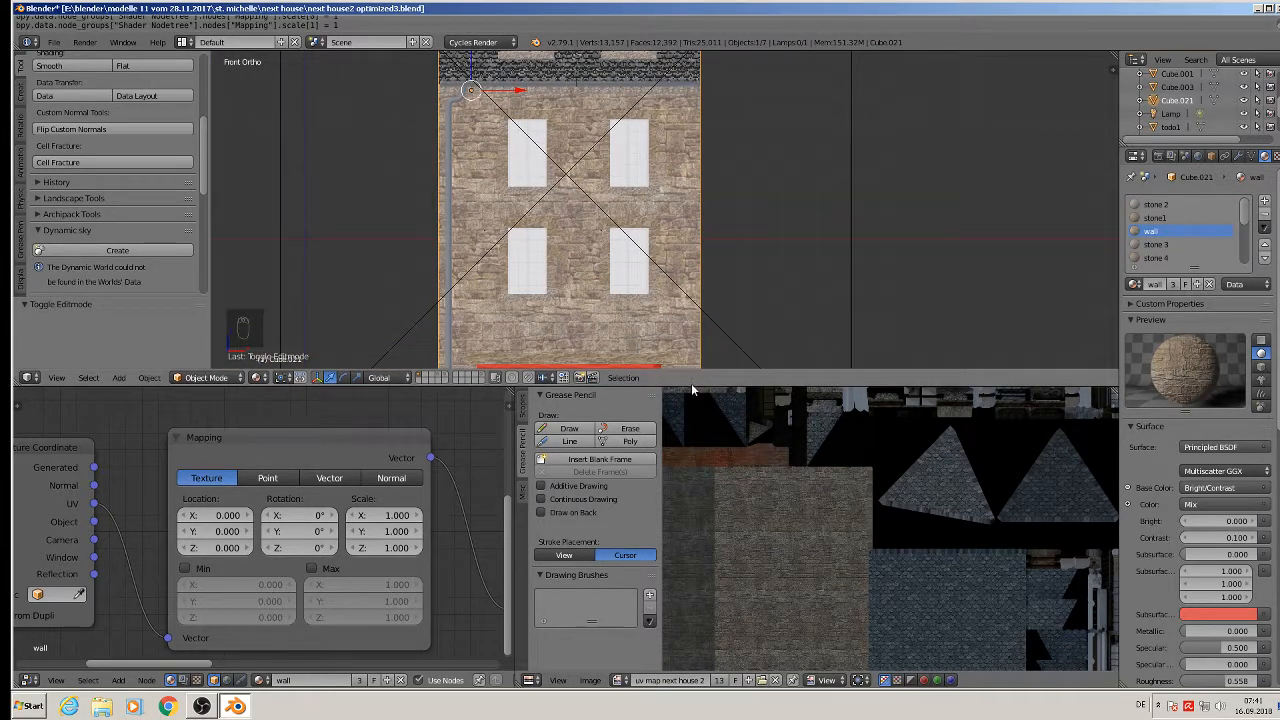
drag(691, 378, 658, 590)
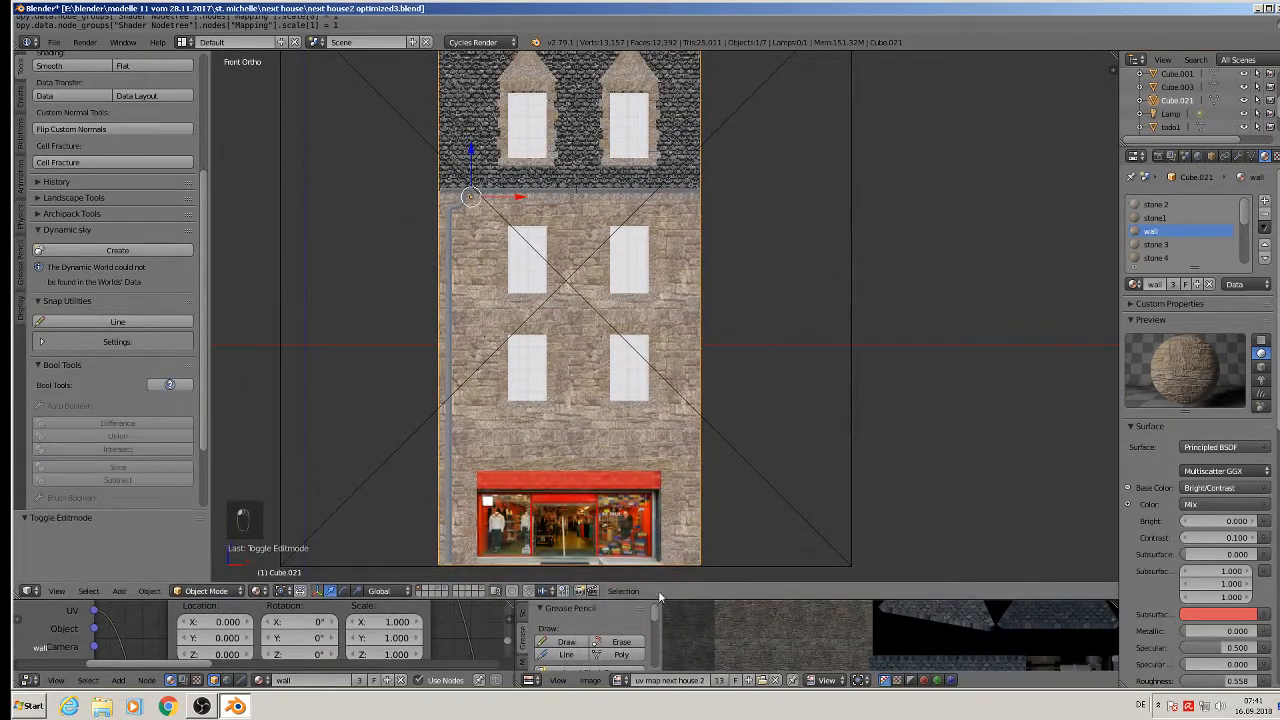
click(54, 45)
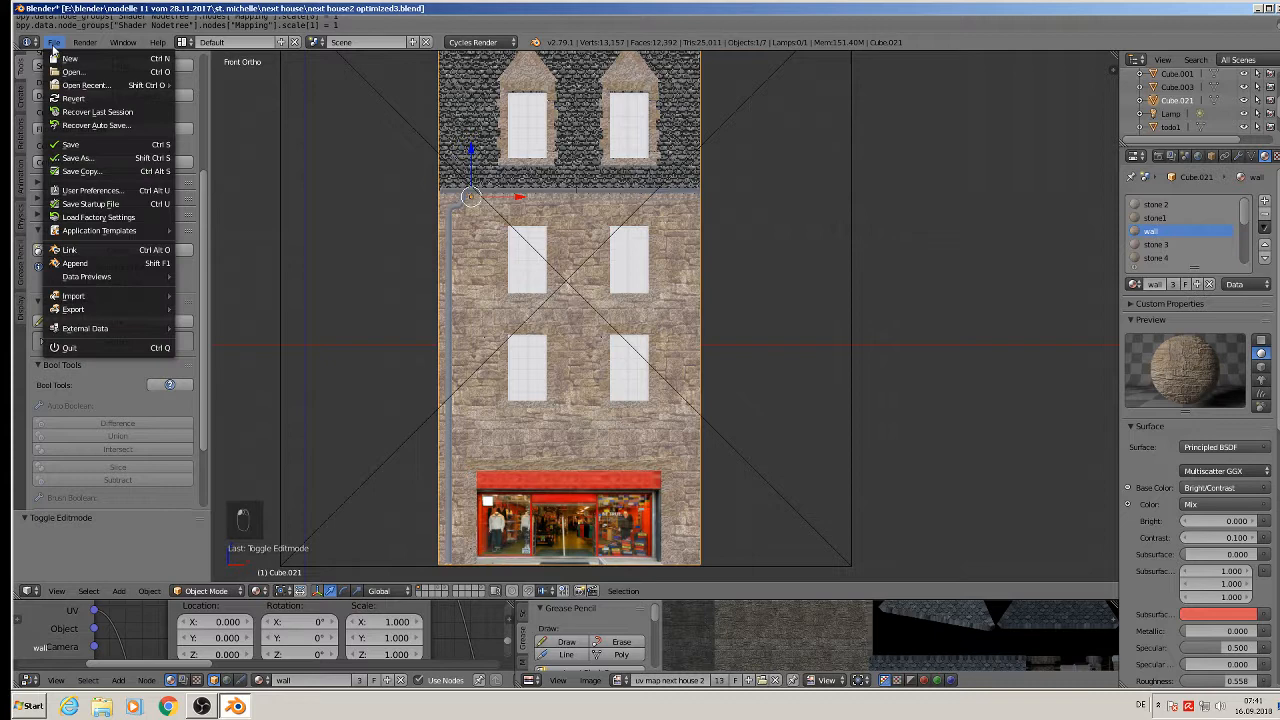
click(86, 148)
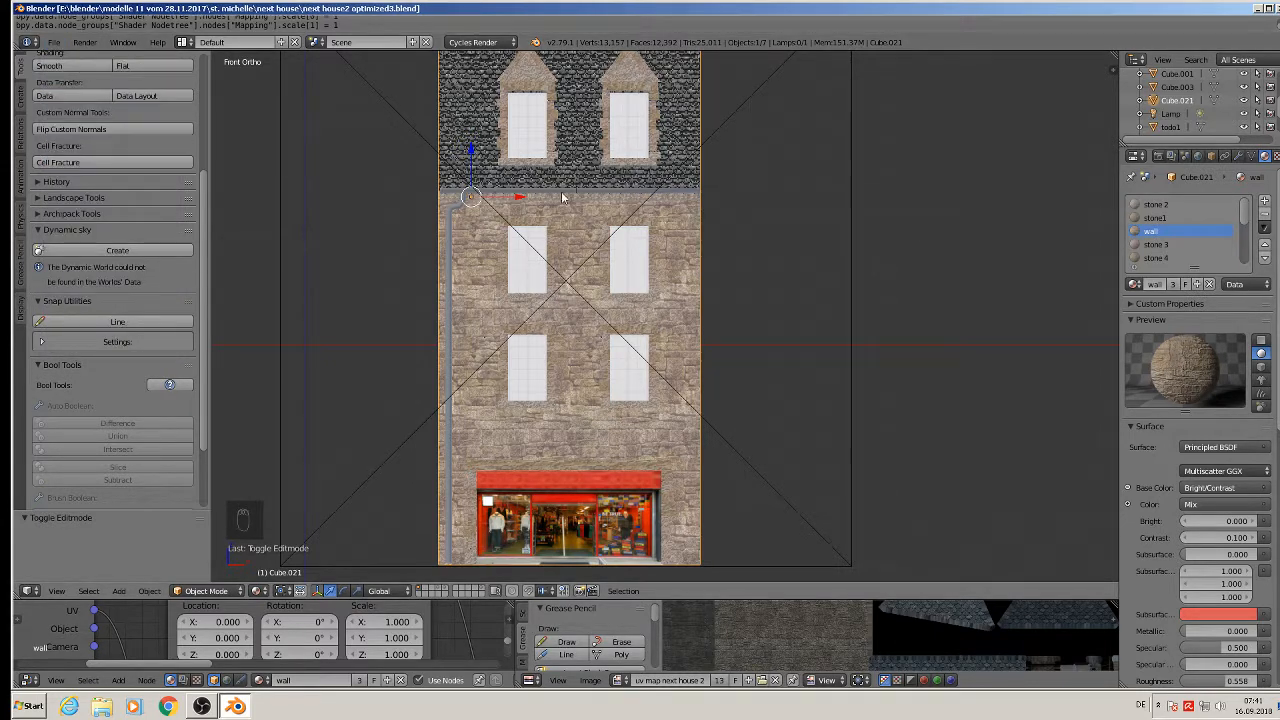
key(F12)
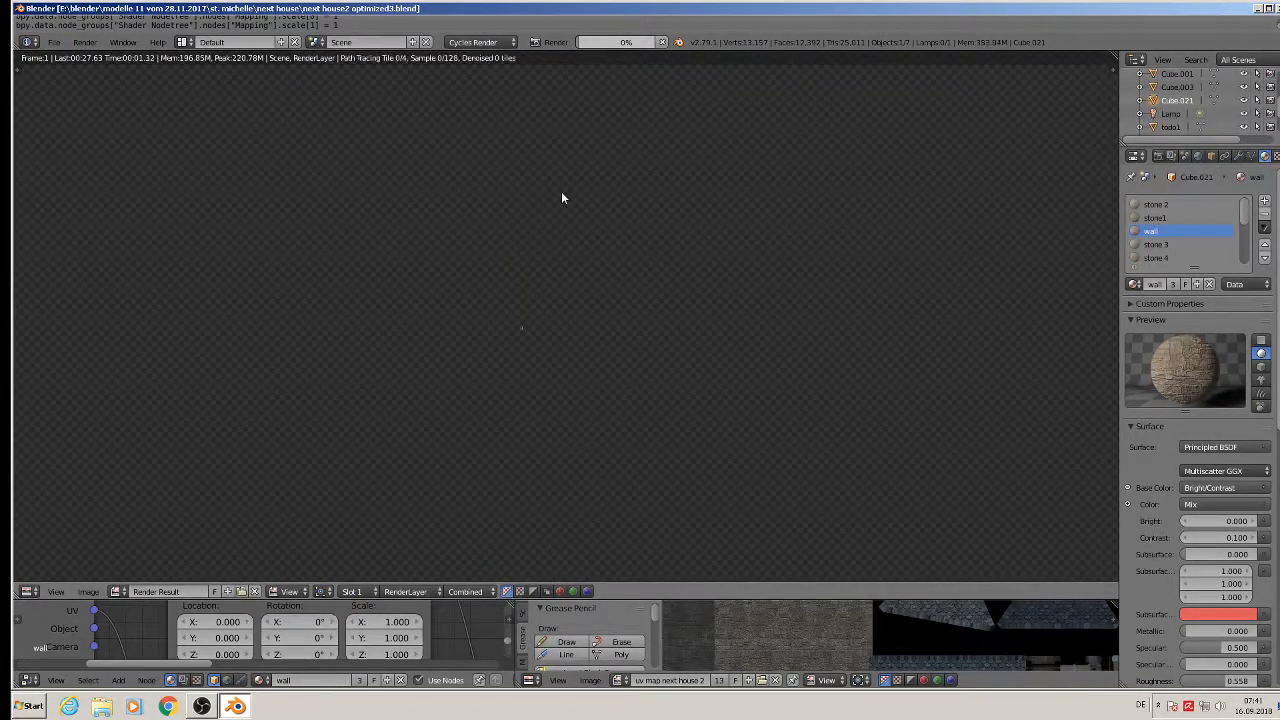
scroll(615, 280, down, 5)
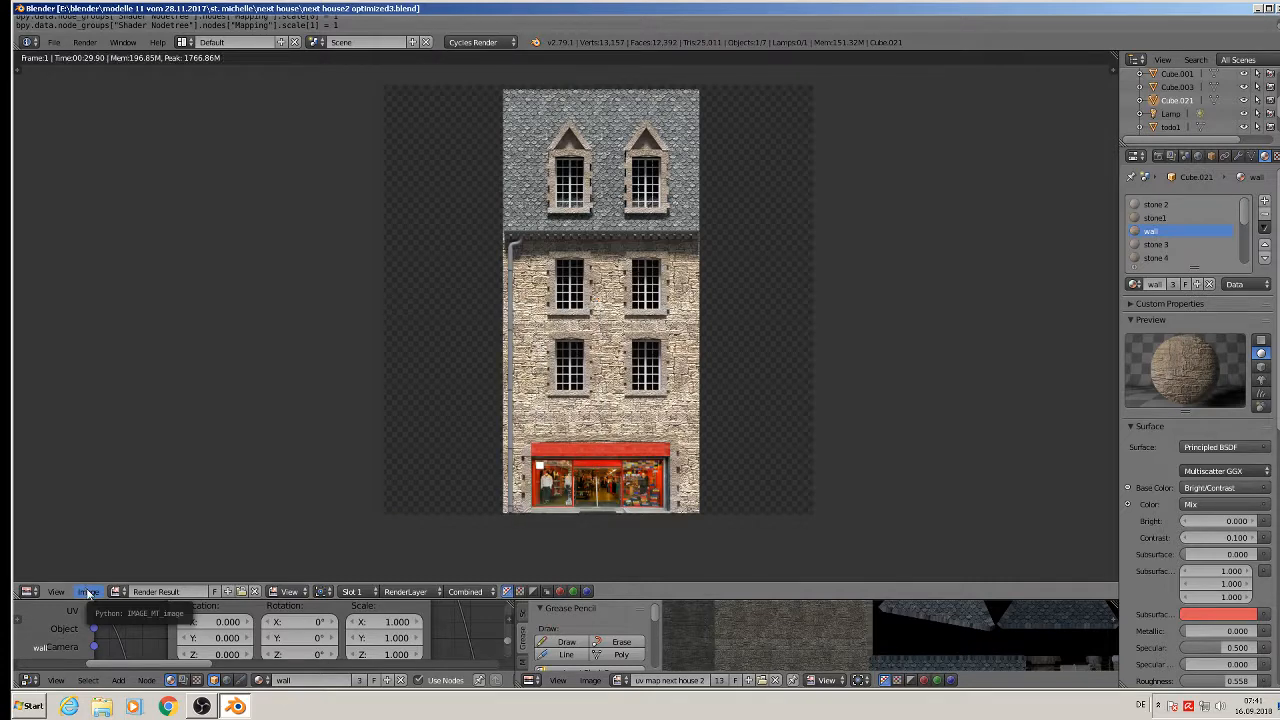
Step: Save the front render as the JPEG "ufront next house 2.jpg" in the next house folder and return to the 3D view
click(88, 592)
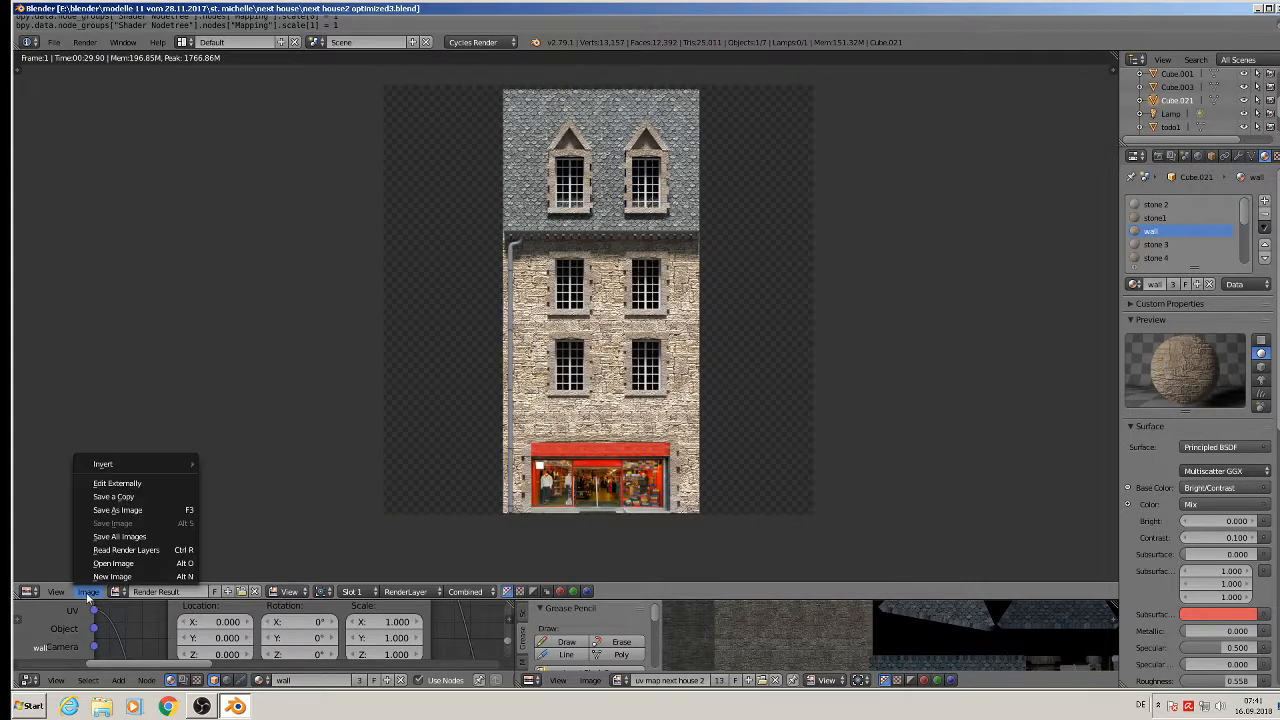
click(132, 510)
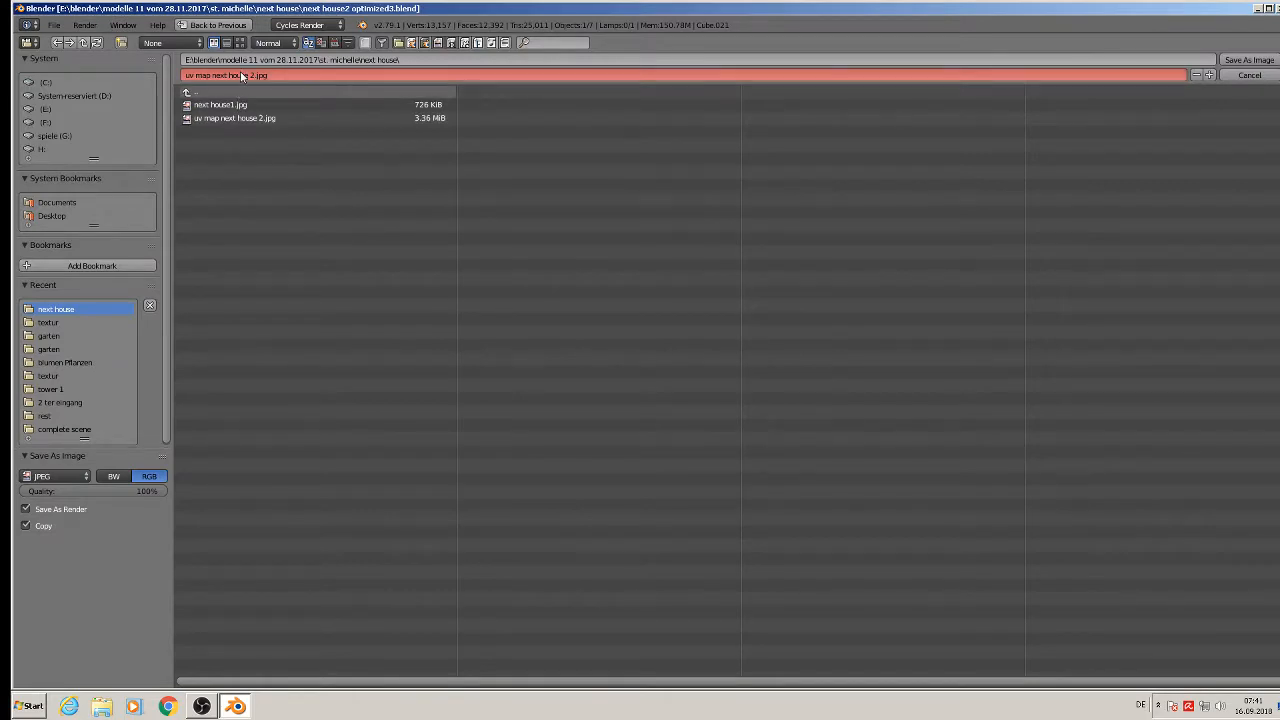
click(192, 77)
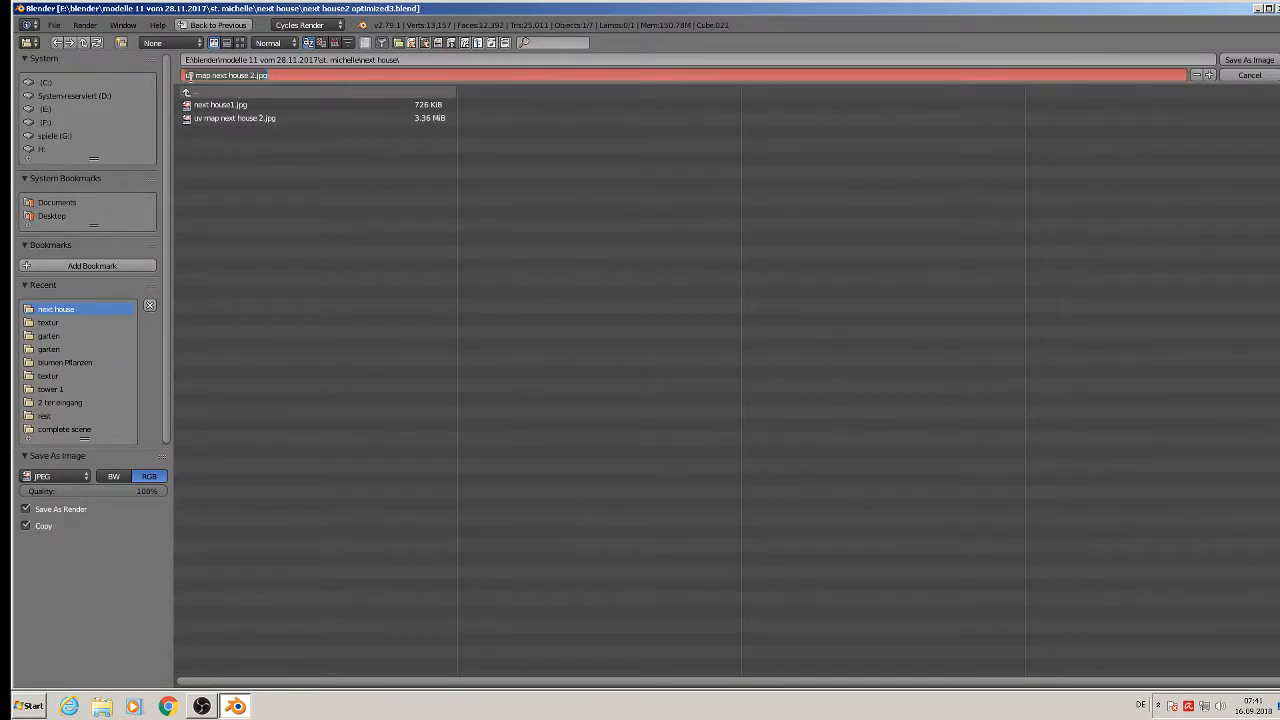
click(191, 77)
key(BackSpace)
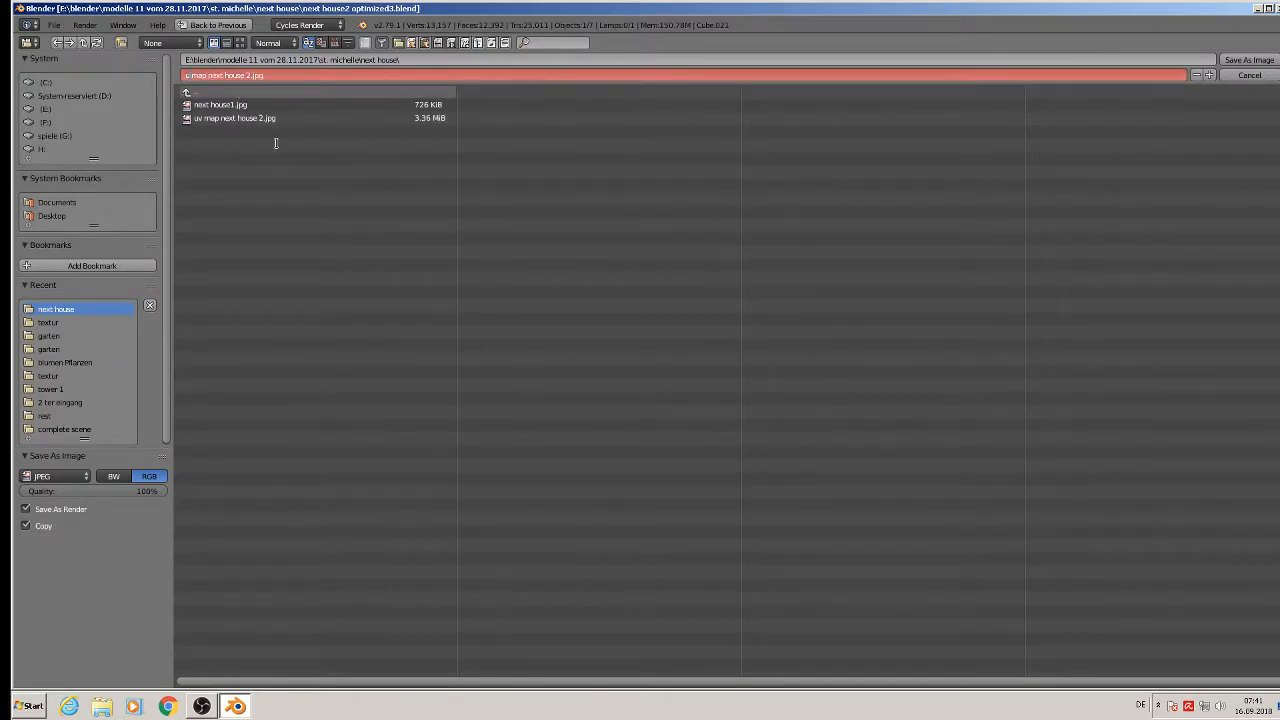
text(f)
text(rom)
key(Delete)
key(Delete)
key(Delete)
key(Delete)
key(Delete)
key(Return)
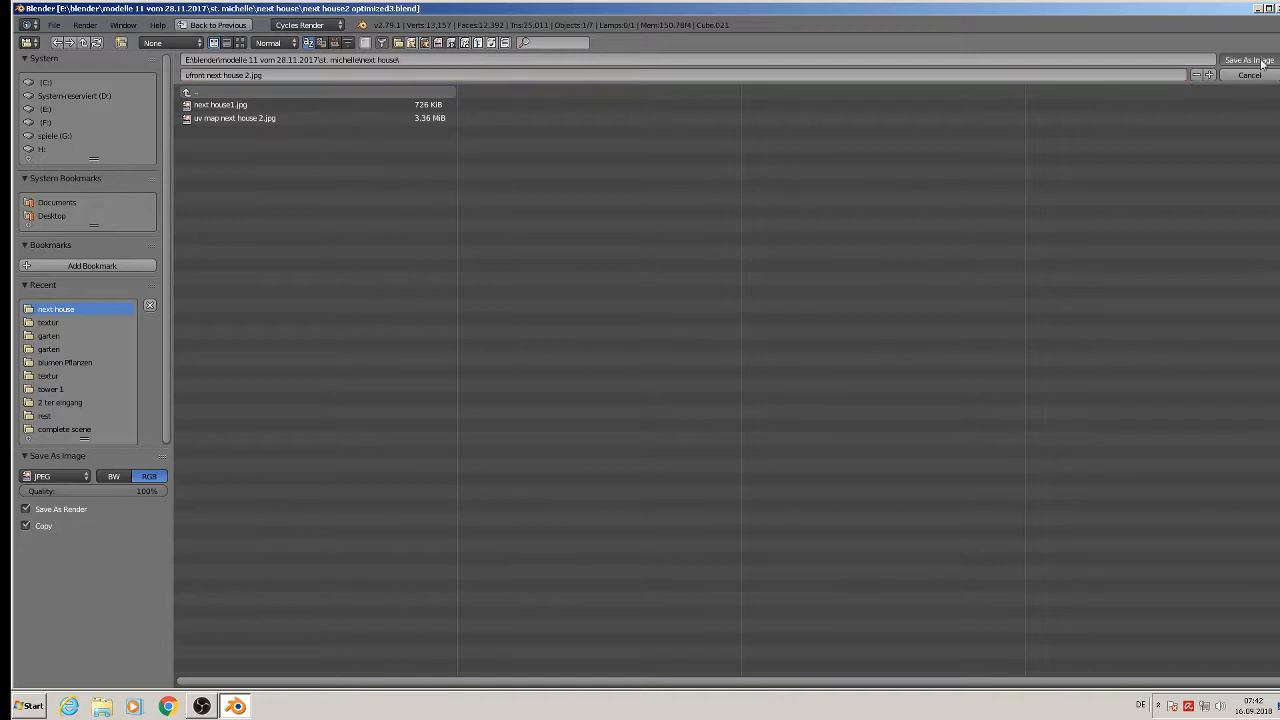
key(Escape)
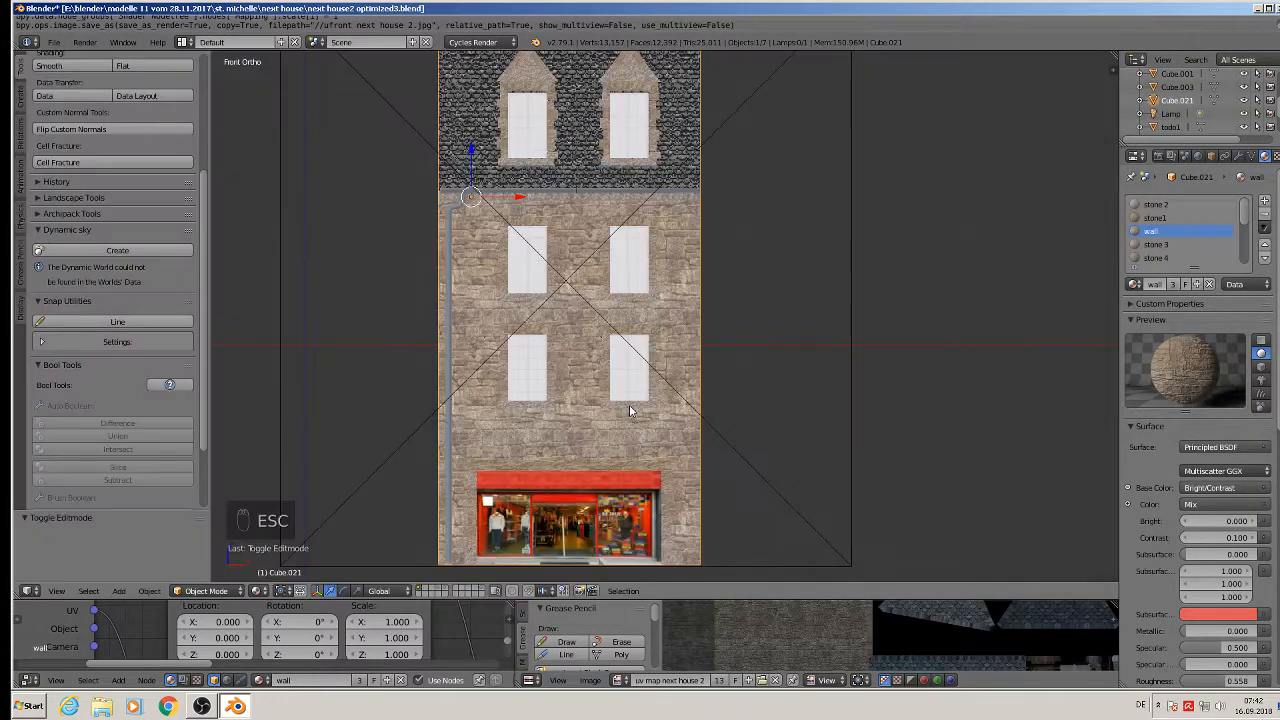
Step: Move the camera 1.457 along Y to behind the house and rotate it 180° around Z to face the rear wall
scroll(630, 415, down, 5)
right_click(627, 356)
middle_drag(627, 356, 508, 493)
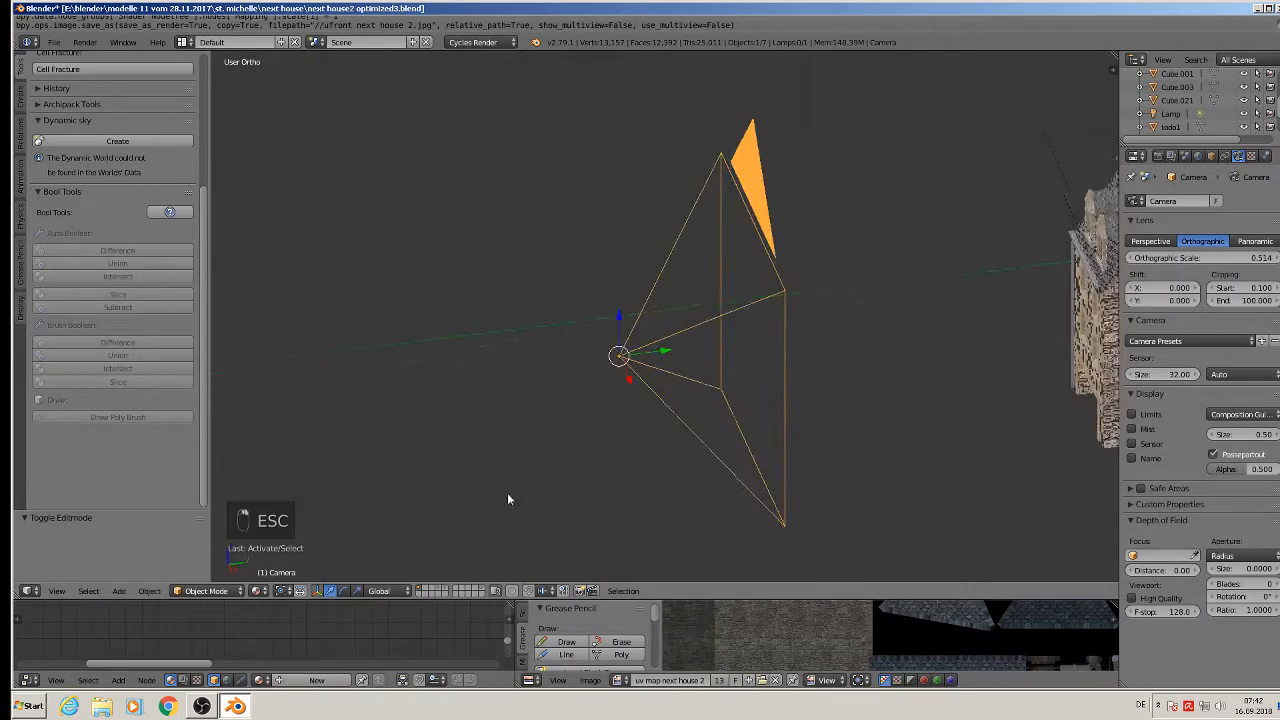
scroll(575, 460, down, 6)
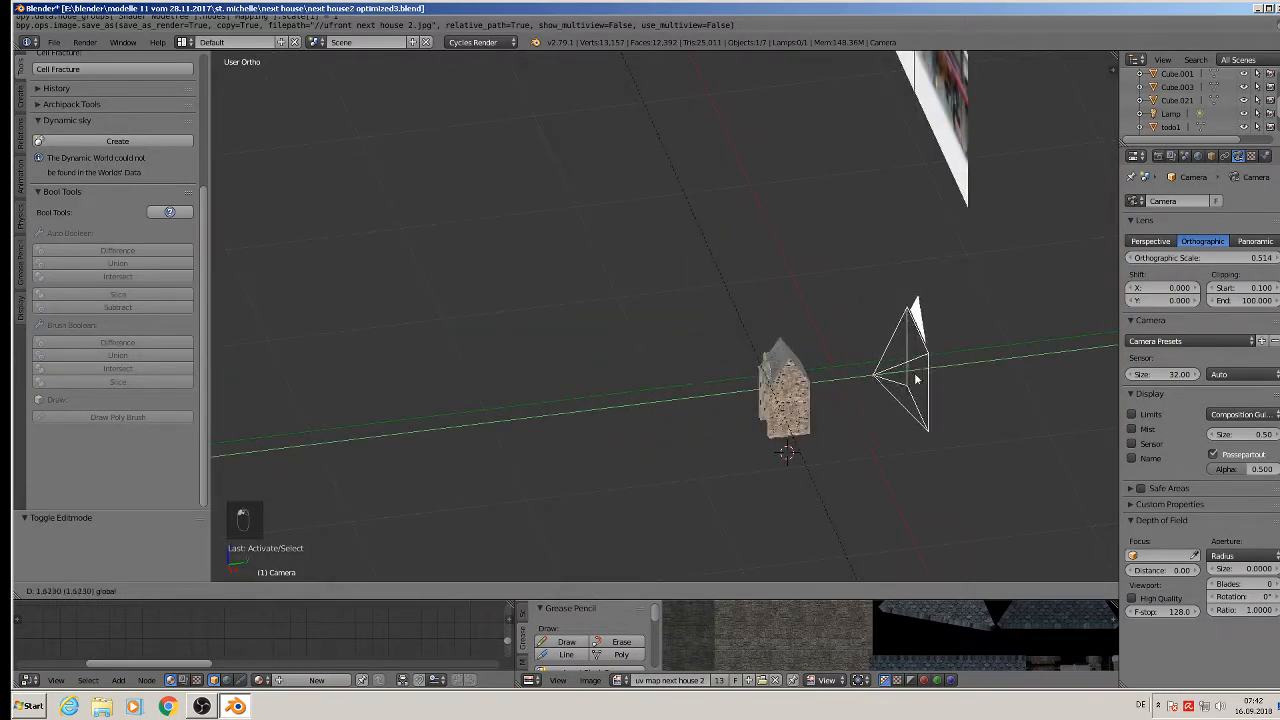
click(893, 451)
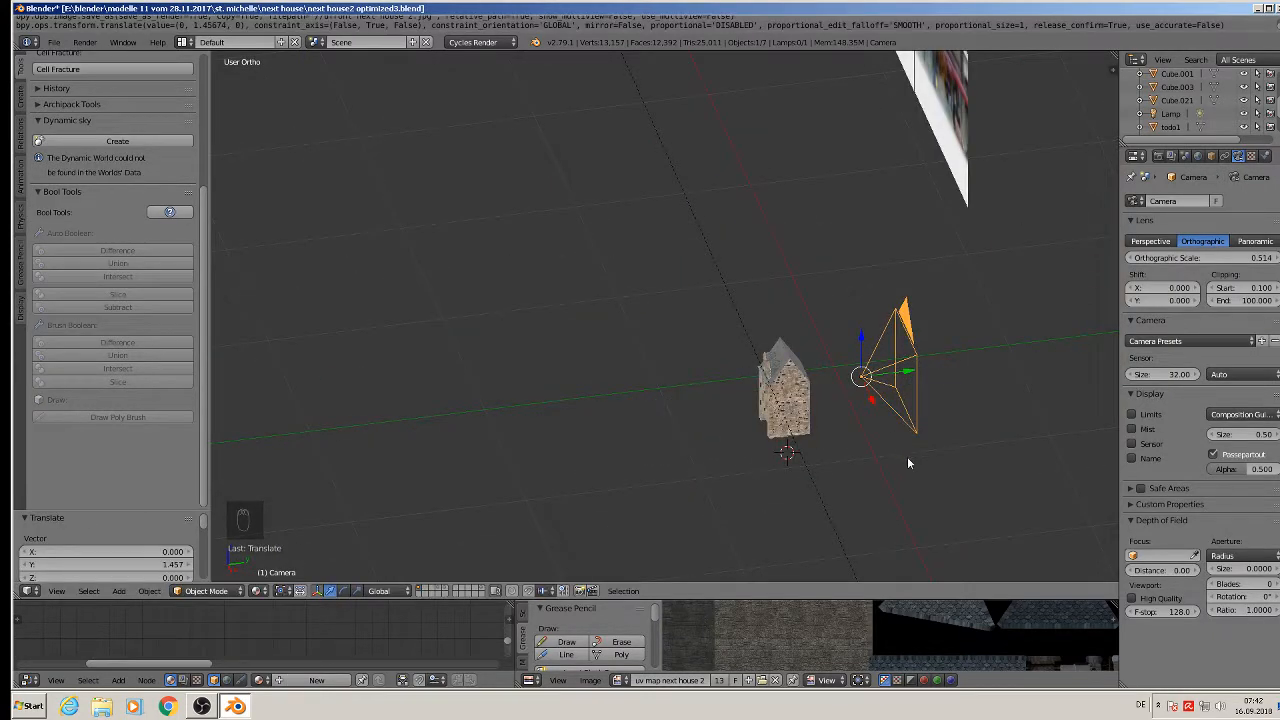
text(rz180)
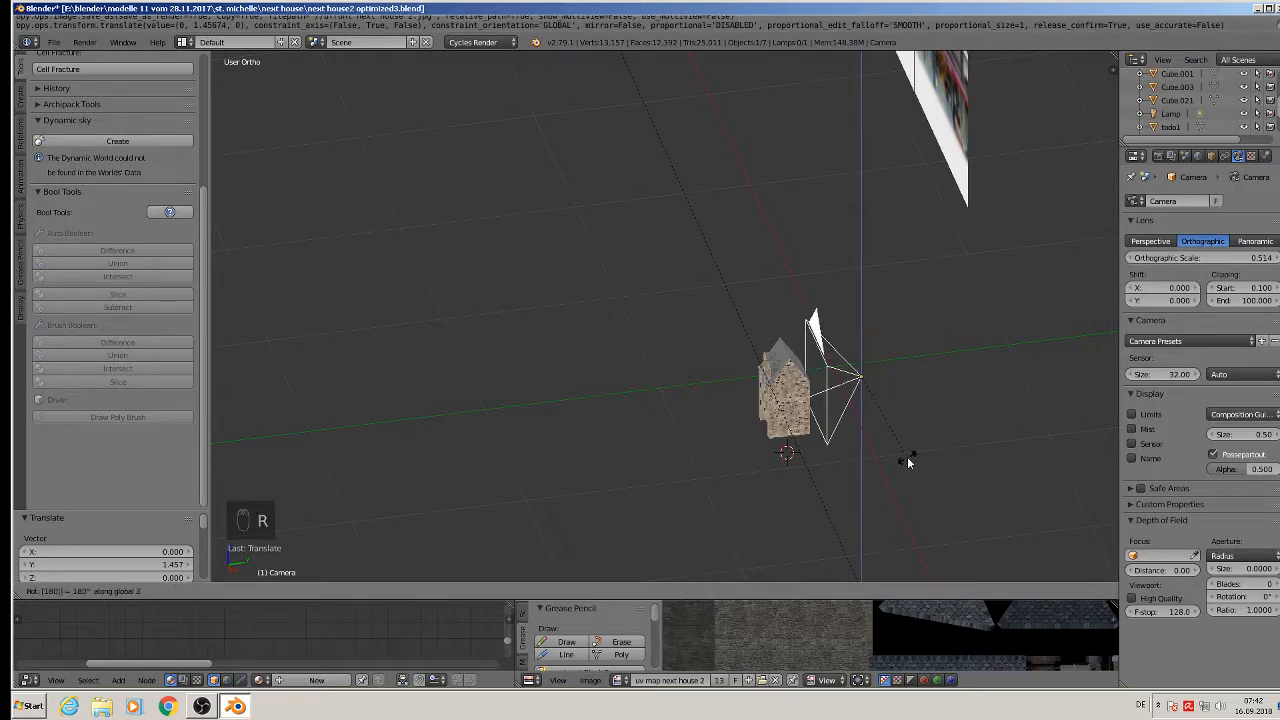
click(907, 456)
Step: Render the rear of the house through the camera with the whole wall and roof in frame
key(KP_0)
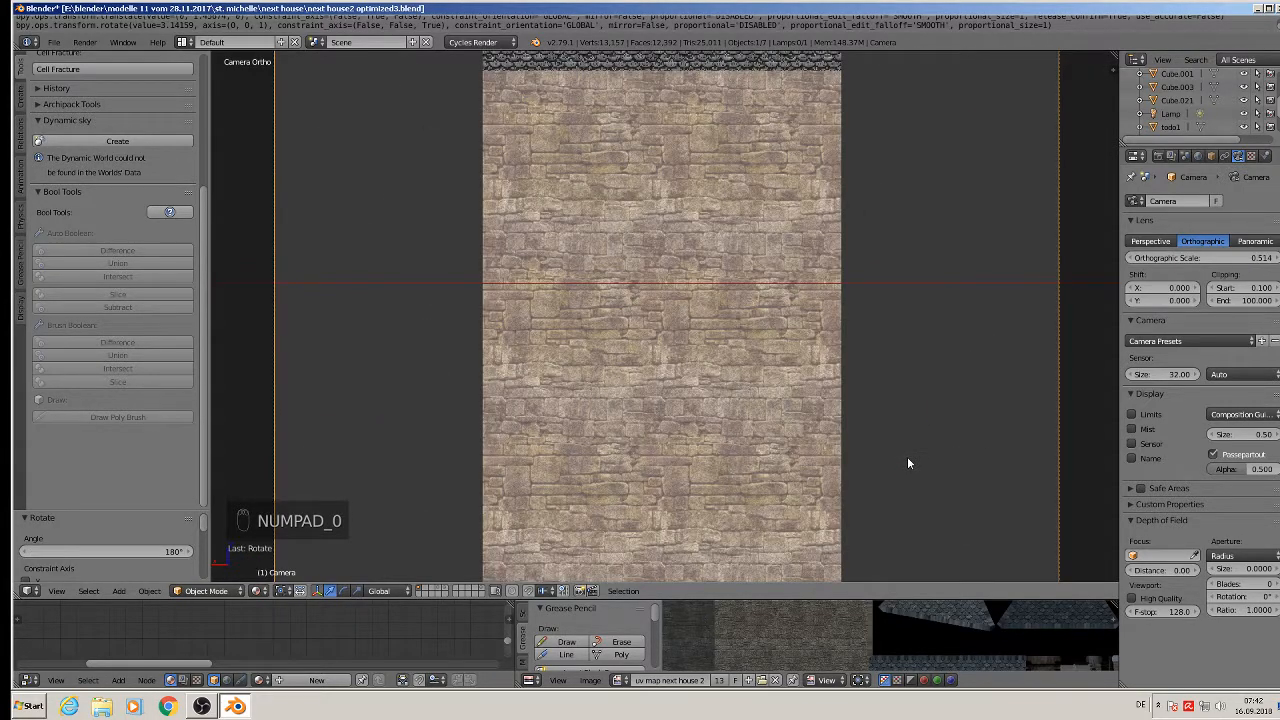
scroll(708, 342, down, 5)
scroll(706, 347, up, 1)
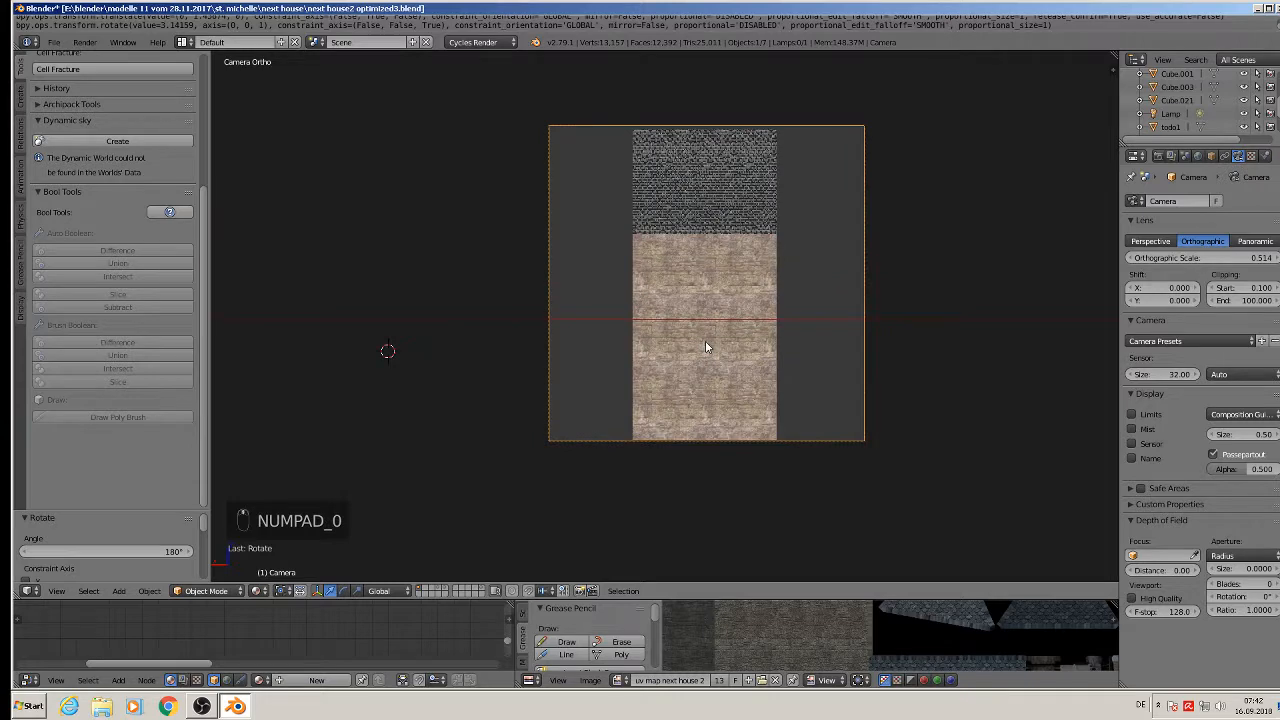
key(F12)
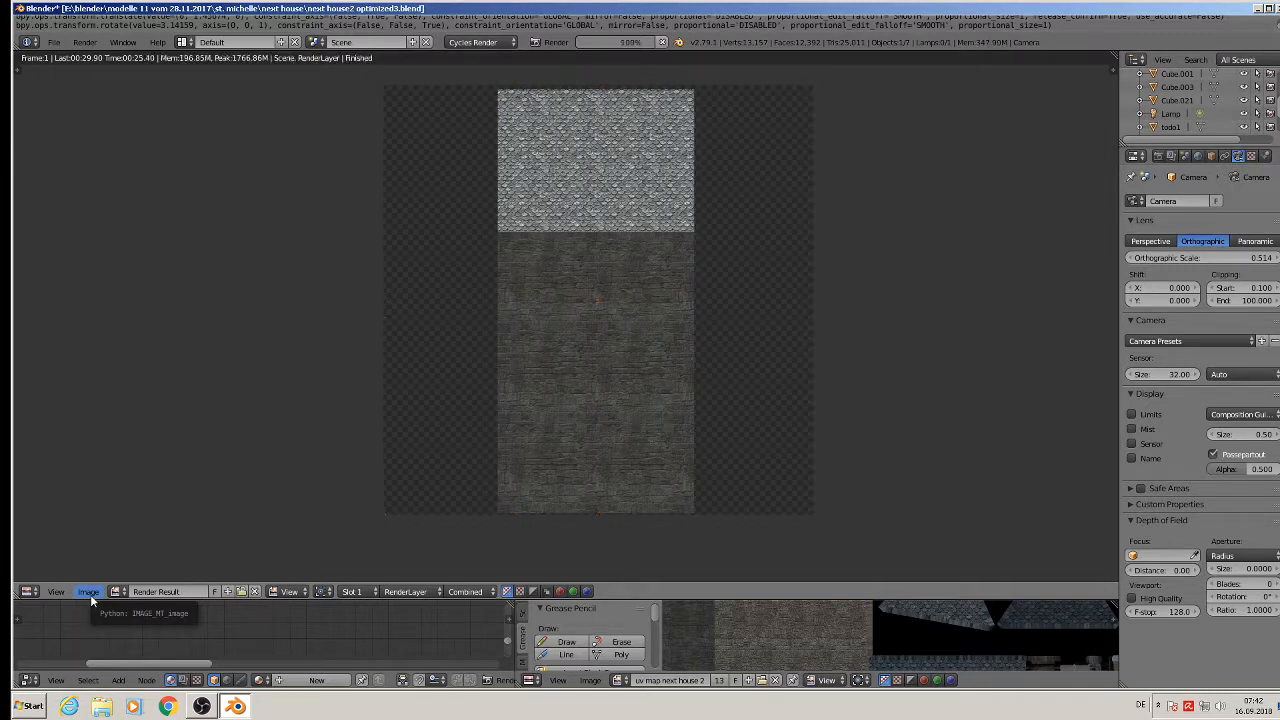
Step: Save the rear render as the JPEG "back next house 2.jpg" in the next house folder and return to the 3D view
click(89, 592)
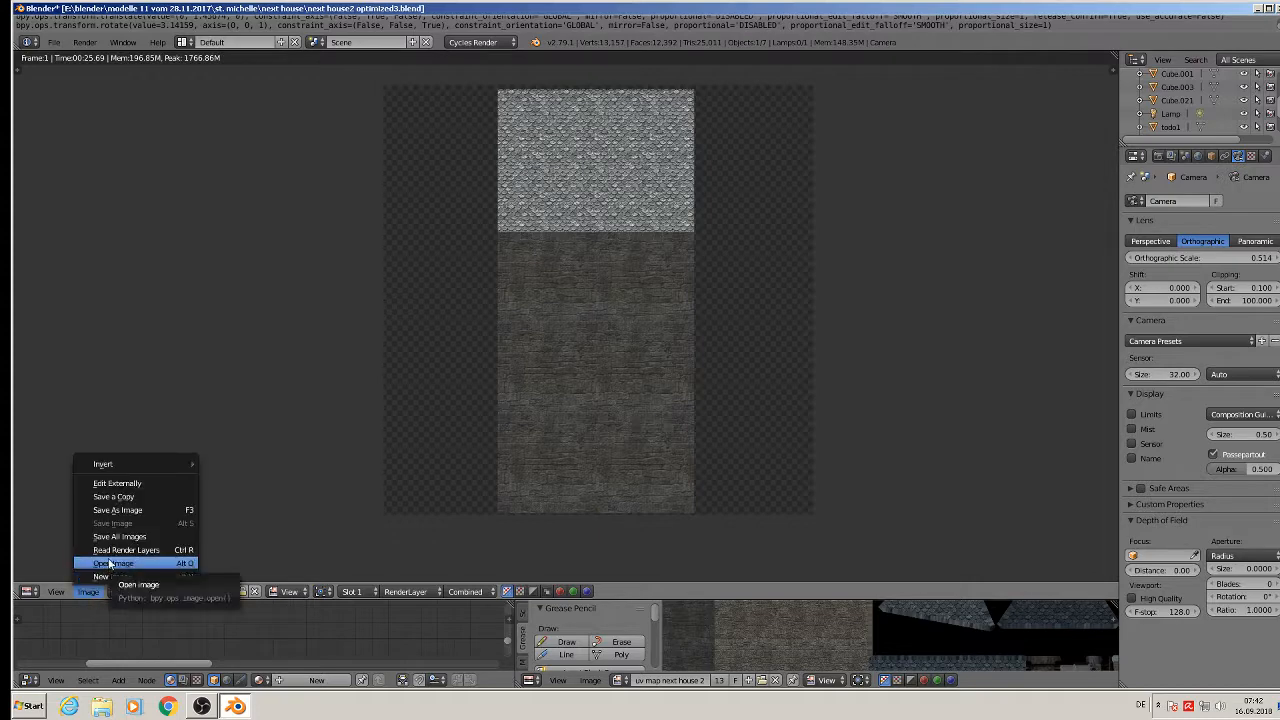
click(108, 511)
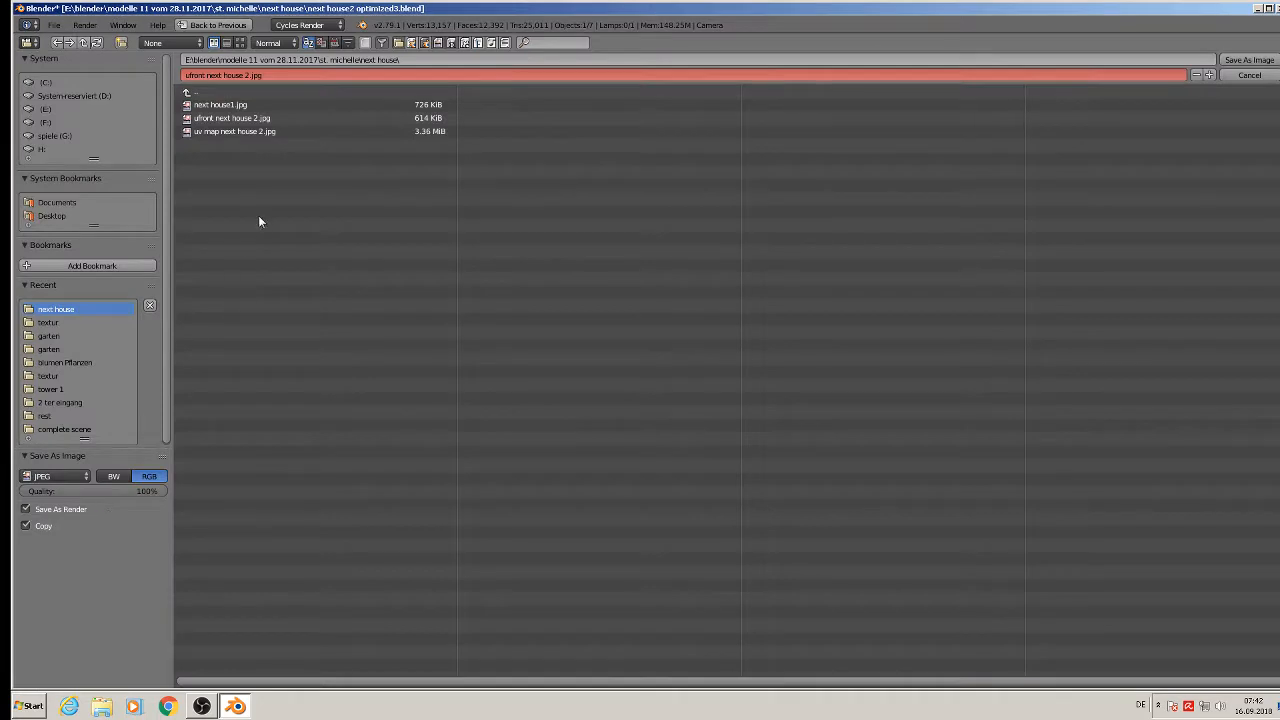
double_click(205, 76)
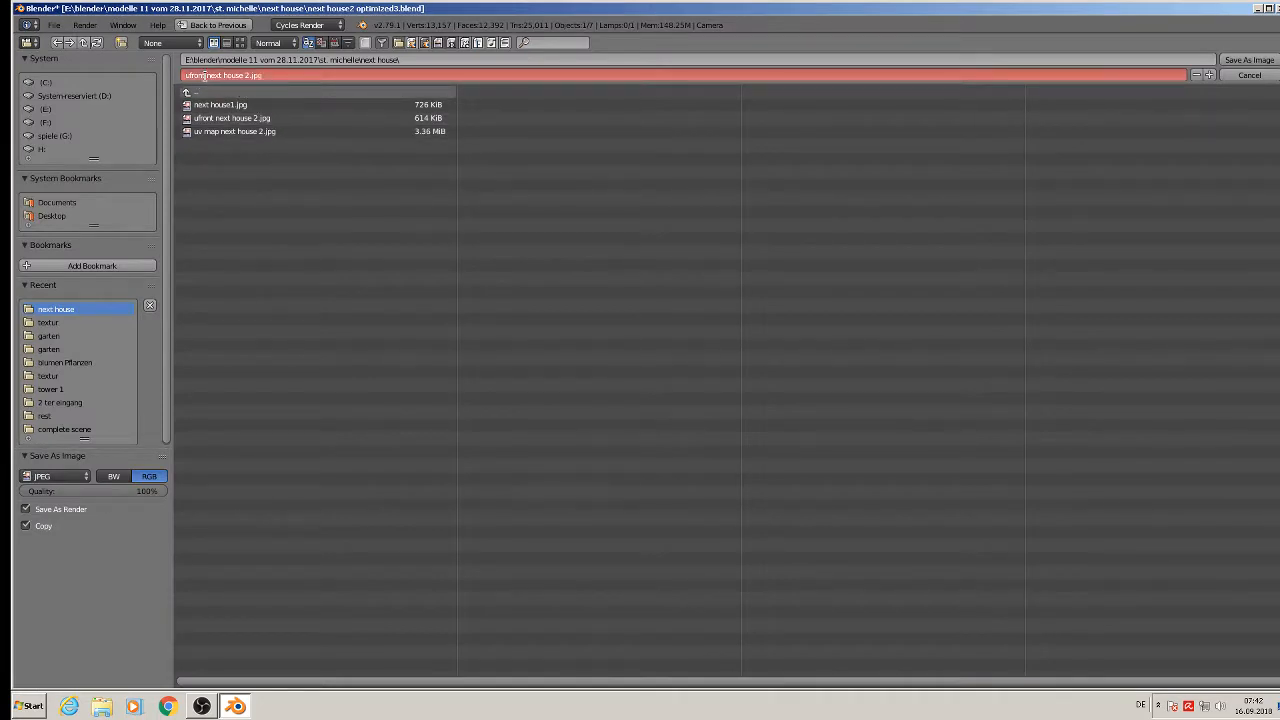
text(back)
key(Return)
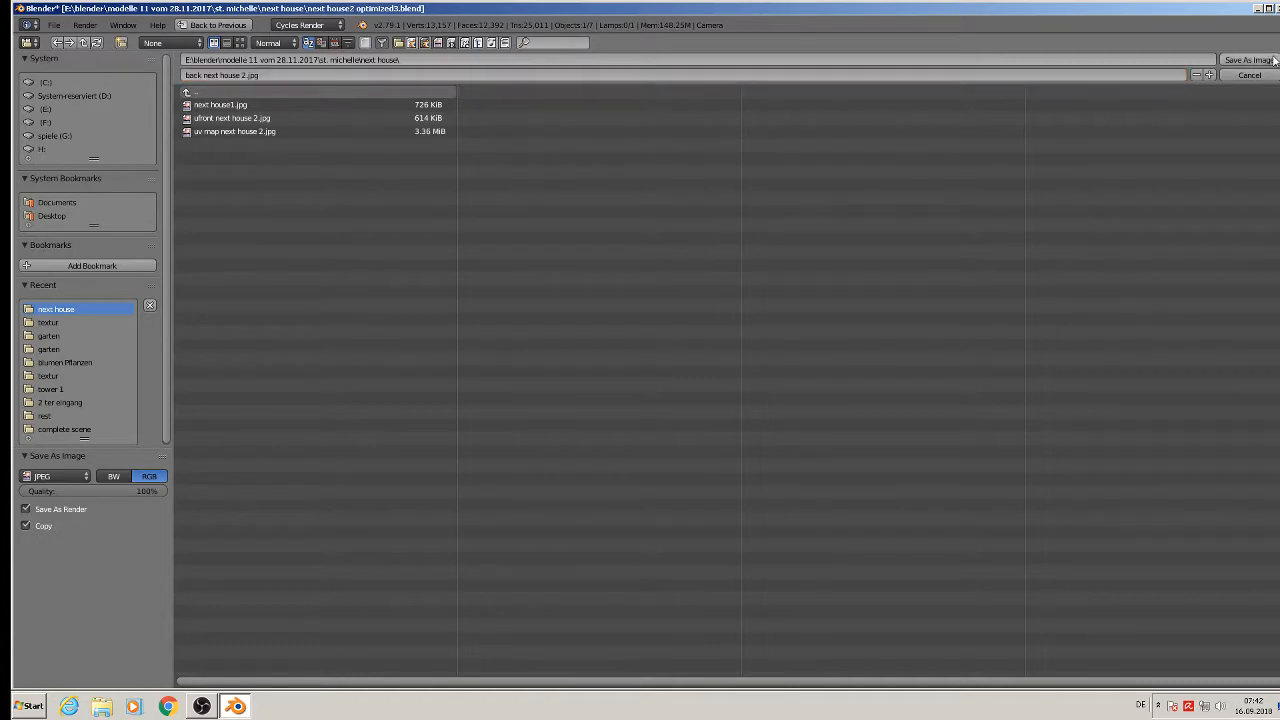
key(Escape)
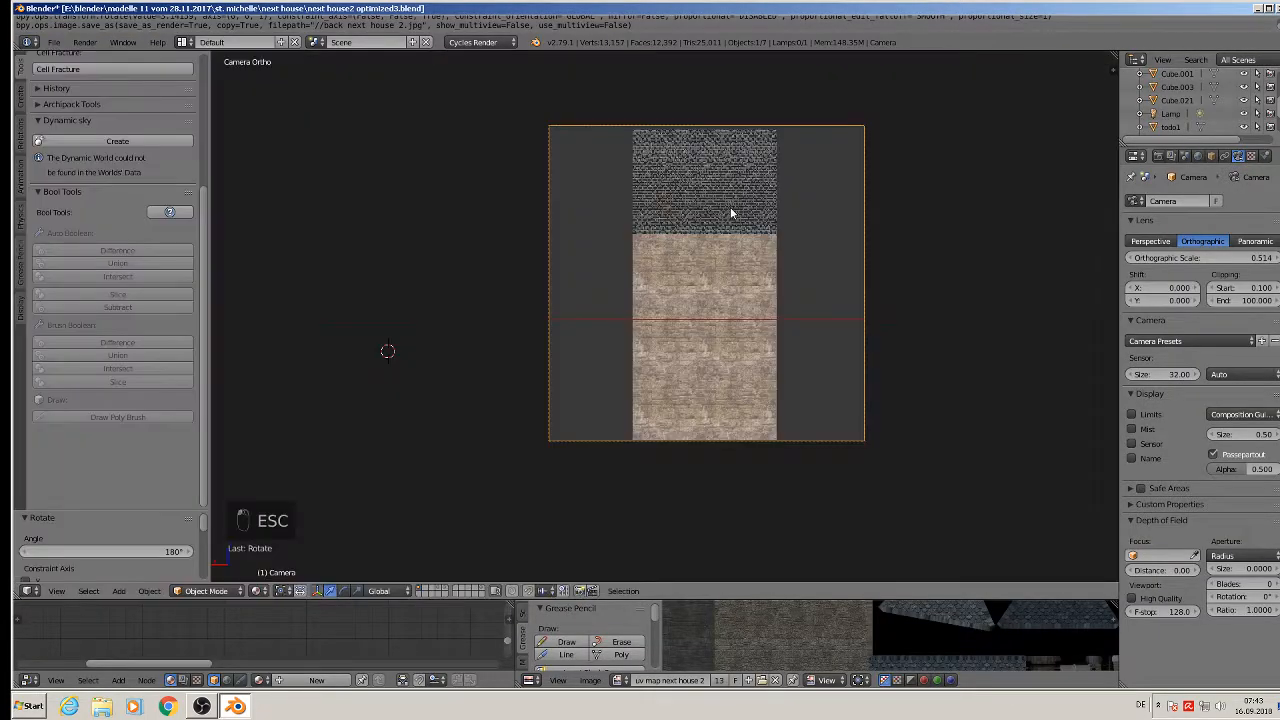
Step: Move the camera -0.415 along Y to line up with the middle of the side wall and rotate it 90° around Z
key(KP_3)
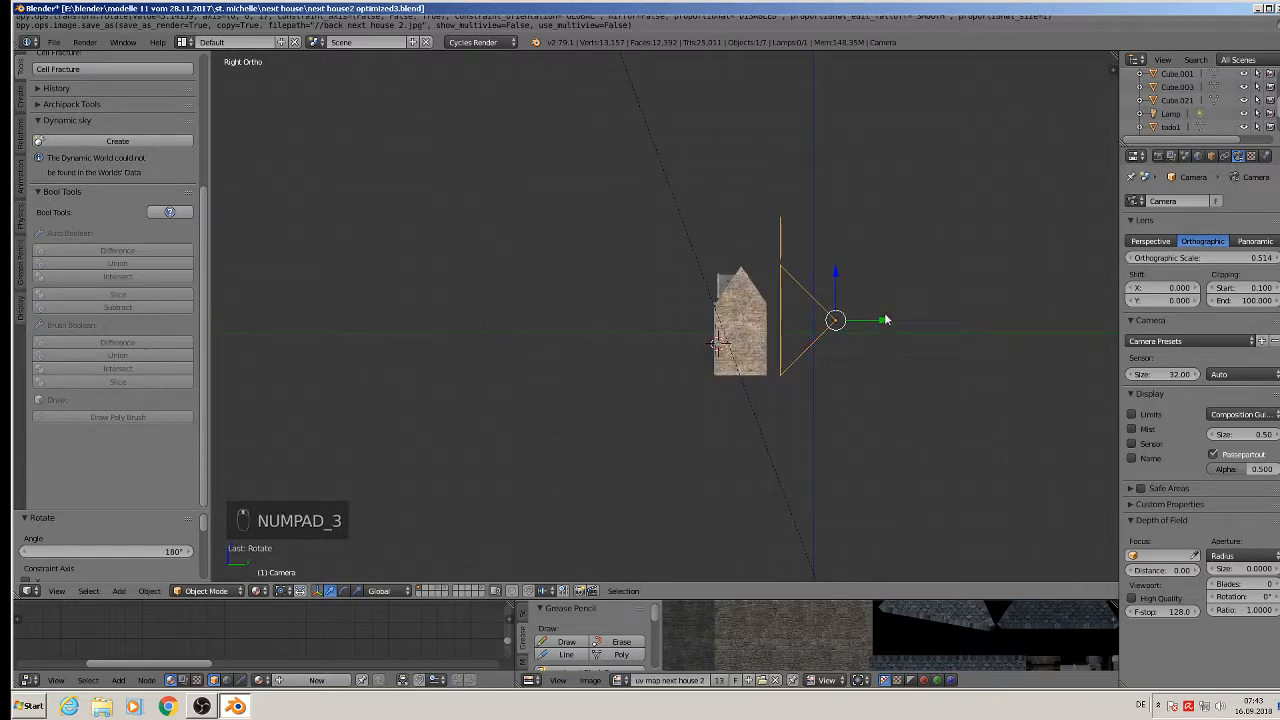
drag(888, 314, 805, 324)
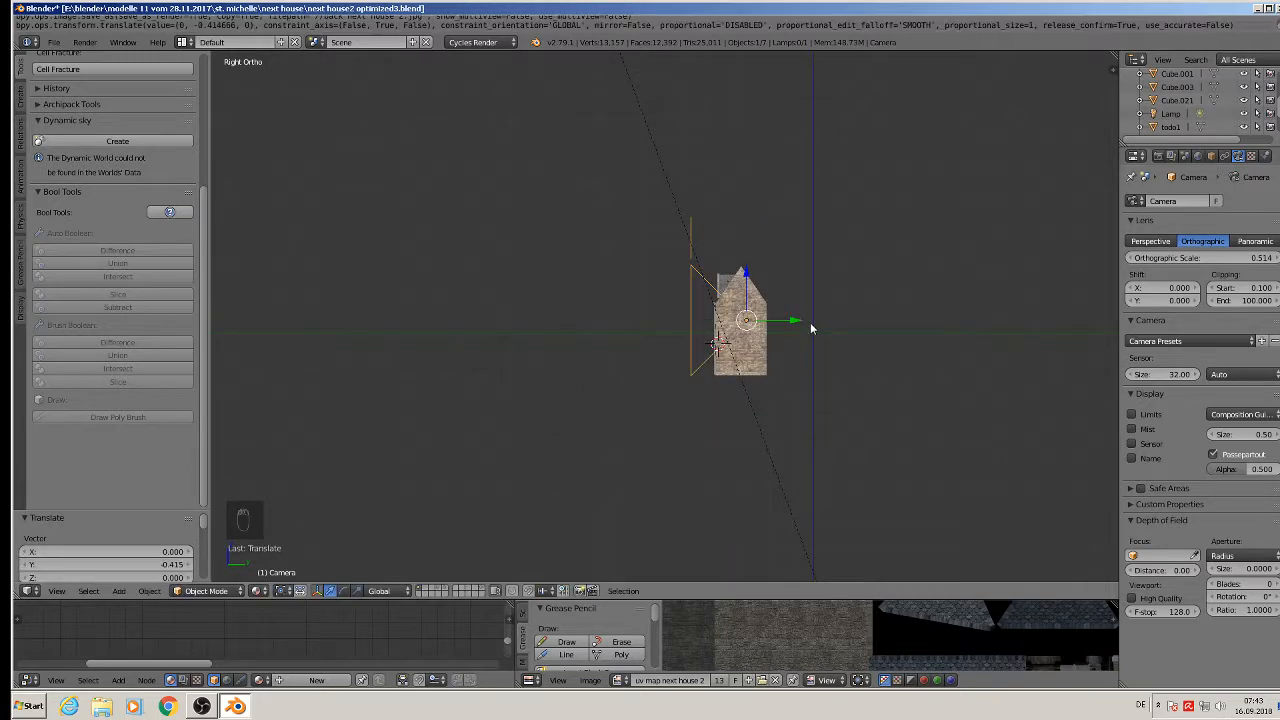
text(rz90)
key(Return)
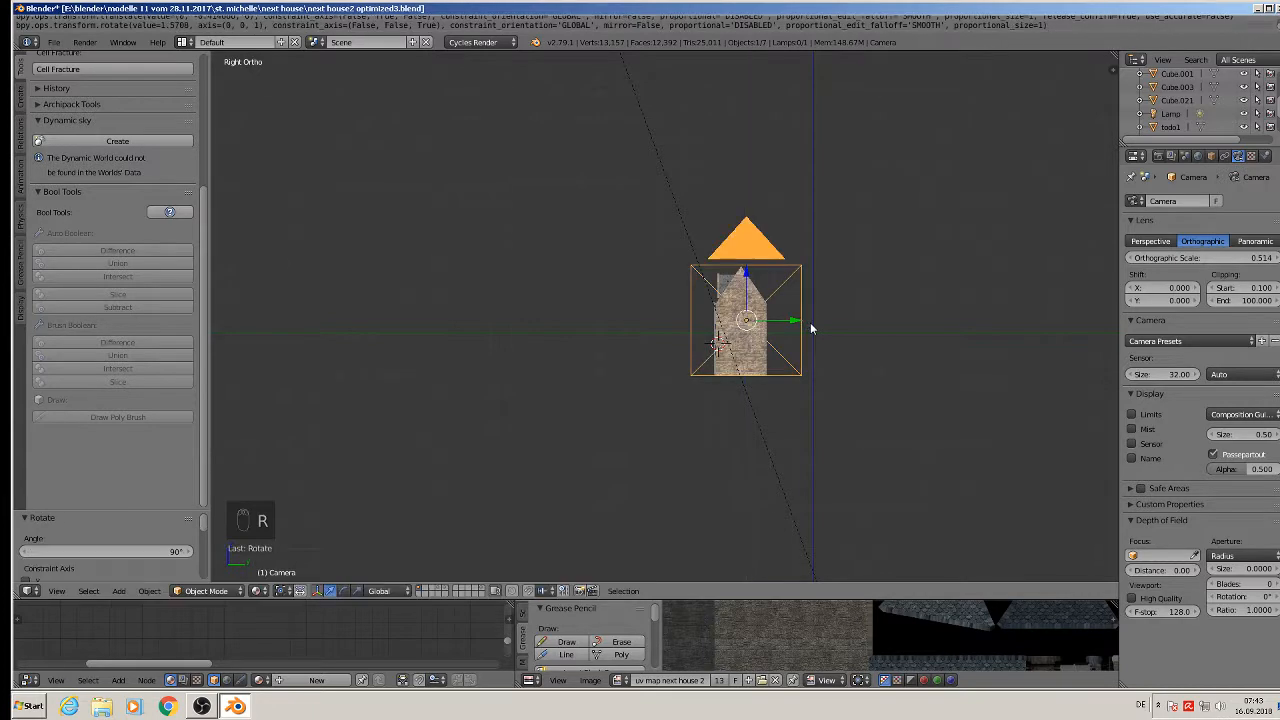
Step: Move the camera 0.614 along X out beside the house and rotate it 180° around Z to face the right gable wall
middle_drag(793, 334, 731, 398)
drag(722, 345, 640, 413)
key(e)
text(r)
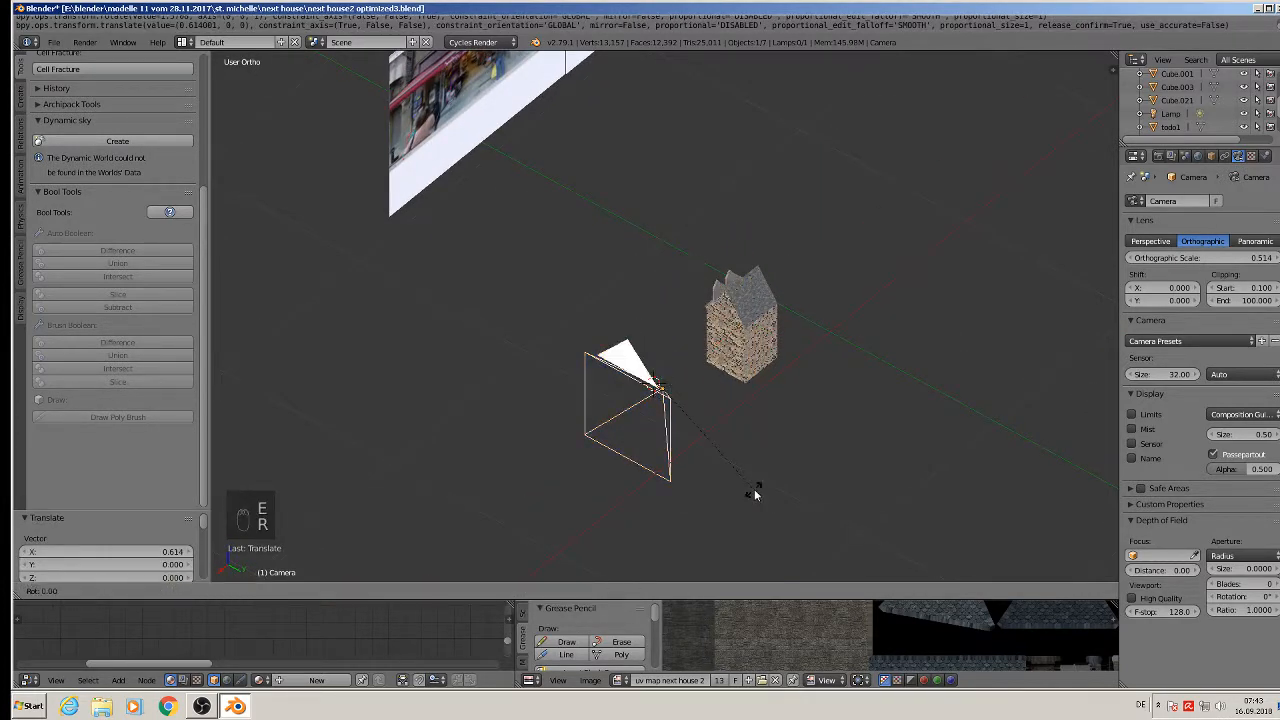
text(z180)
key(Return)
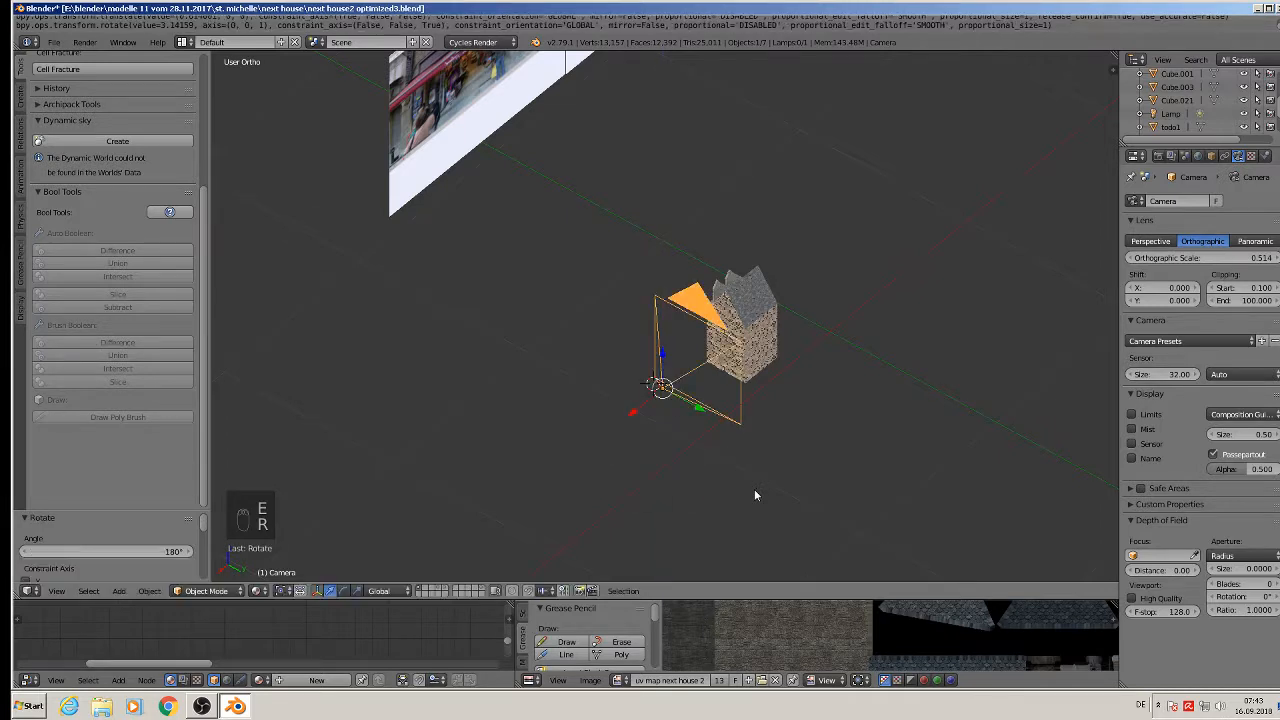
key(KP_3)
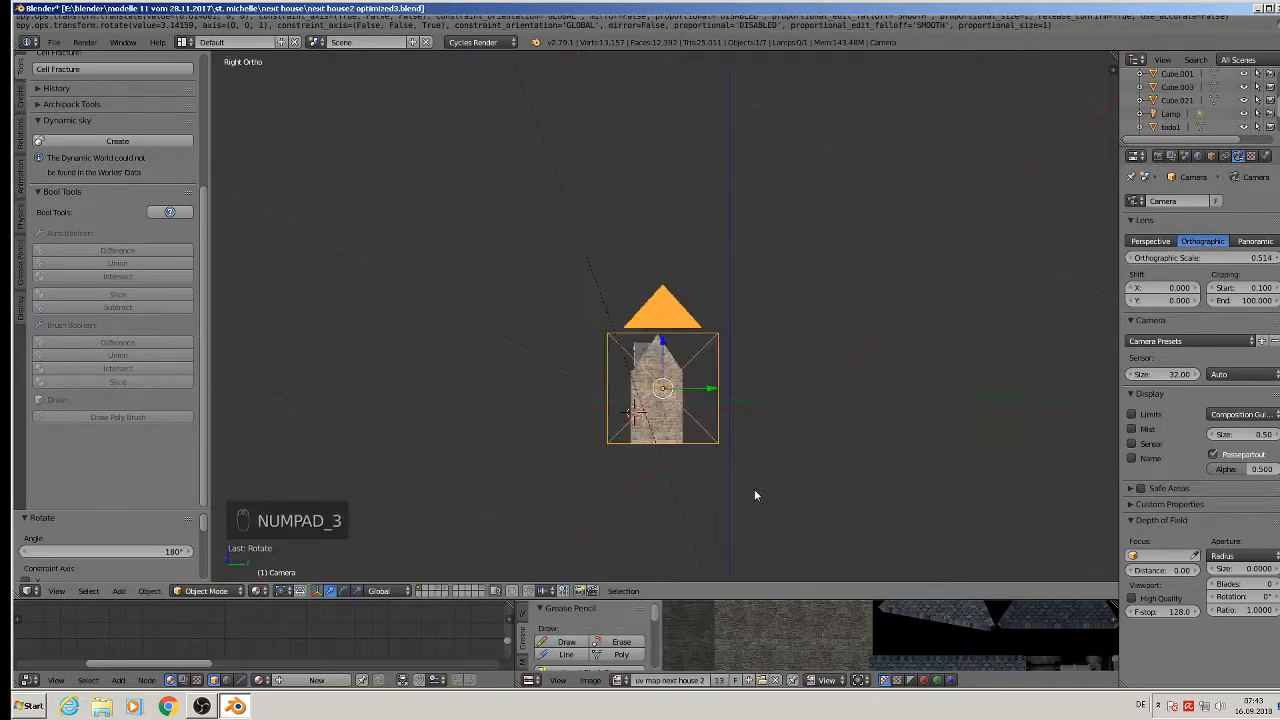
key(KP_0)
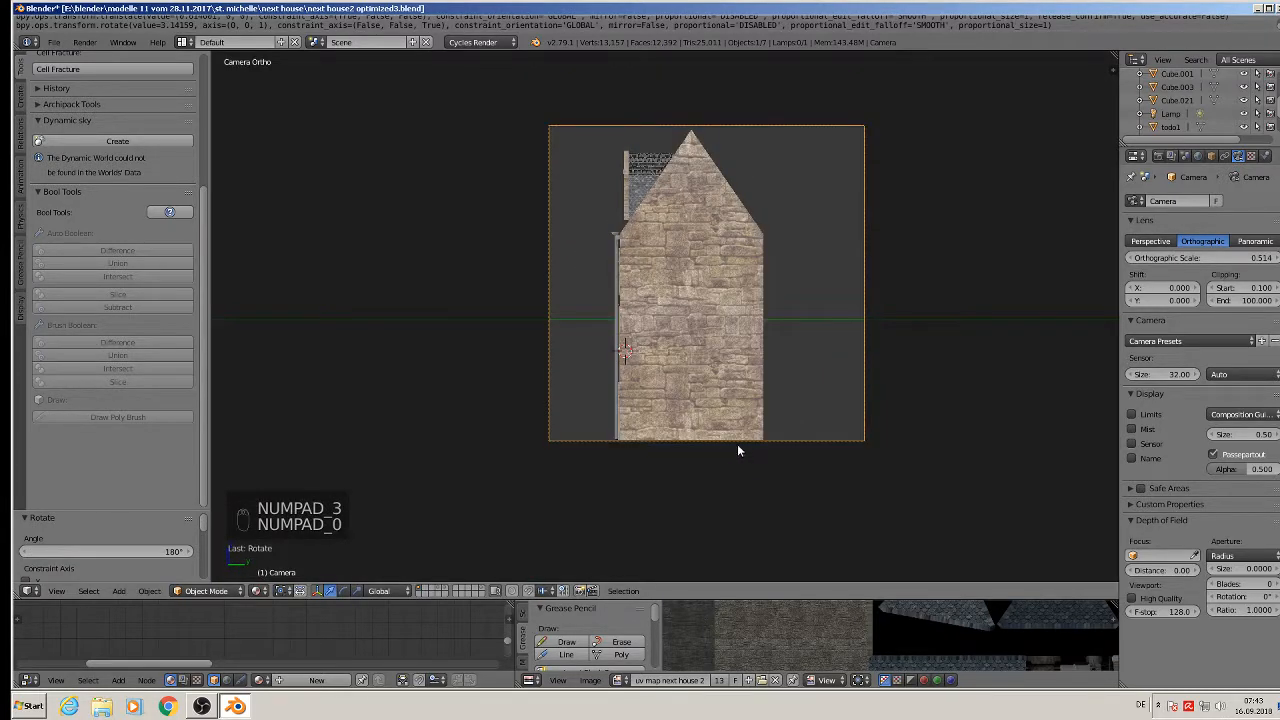
Step: Open the house mesh for editing with nothing selected and allow selecting through to hidden geometry
scroll(637, 260, up, 3)
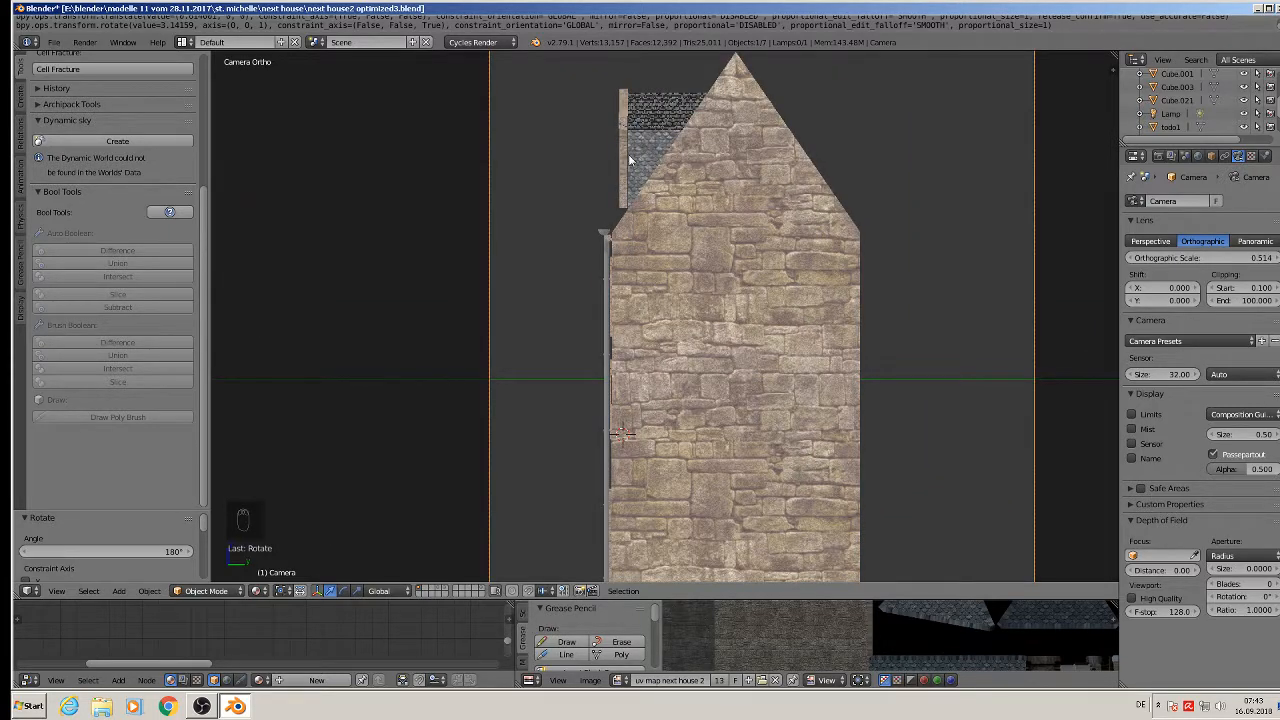
right_click(634, 163)
key(Tab)
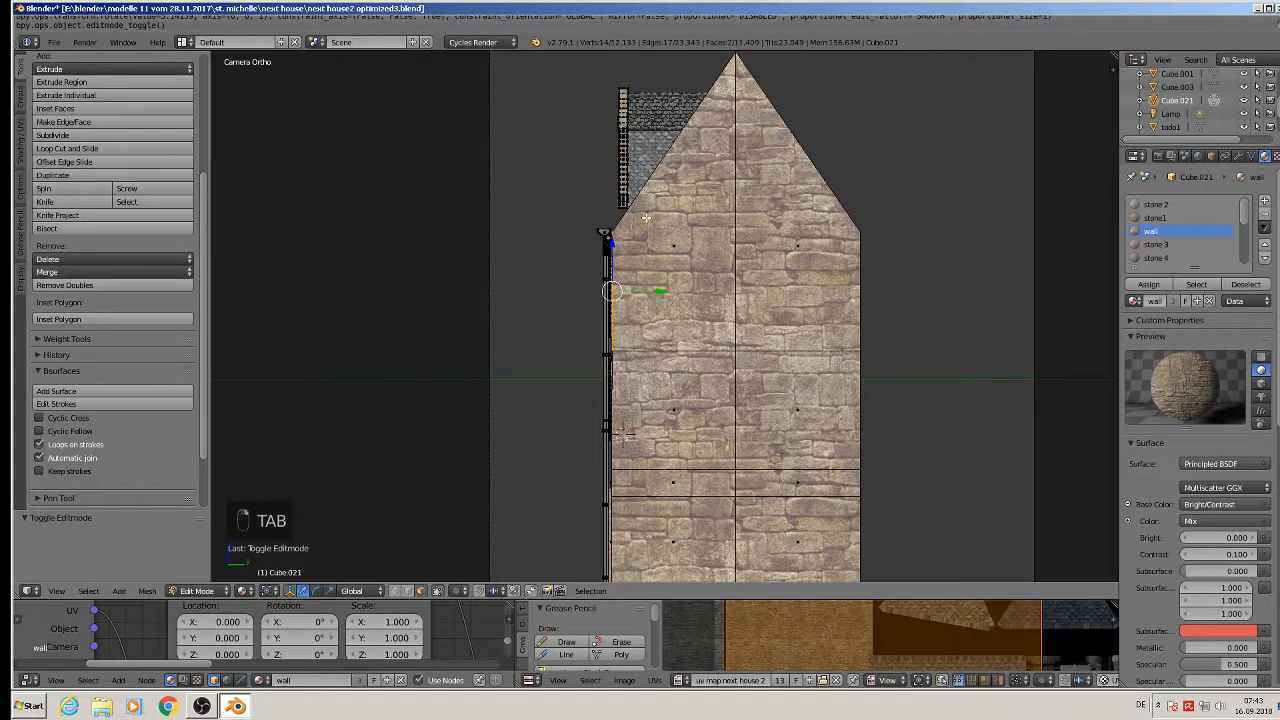
key(a)
key(a)
click(395, 591)
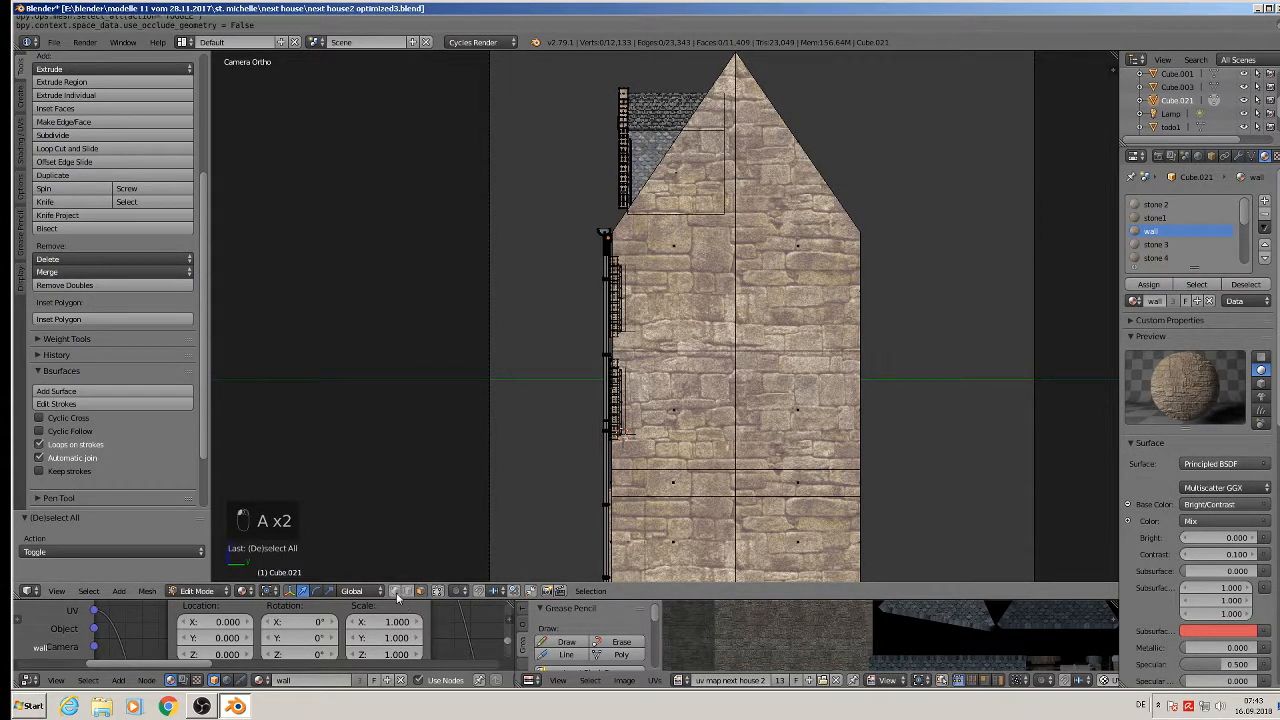
Step: Box-select the whole dormer front and move it about 0.008 along Y towards the roof, then leave mesh editing
key(a)
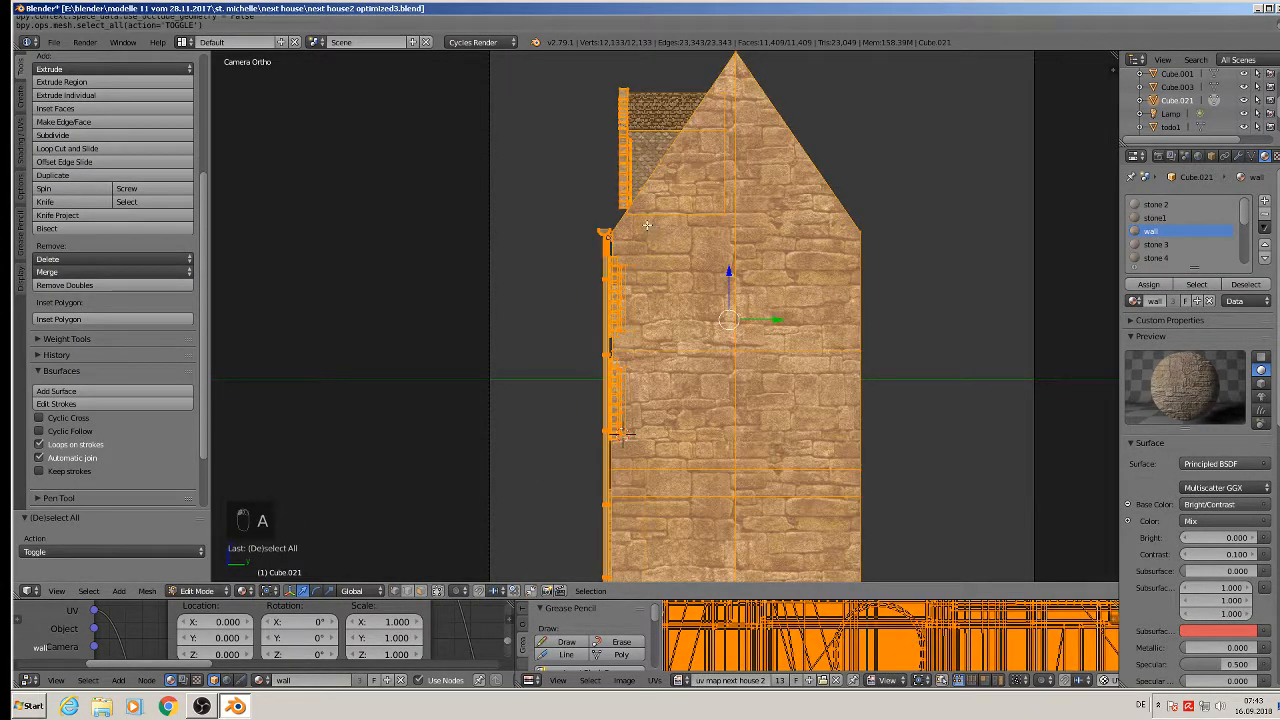
key(a)
key(b)
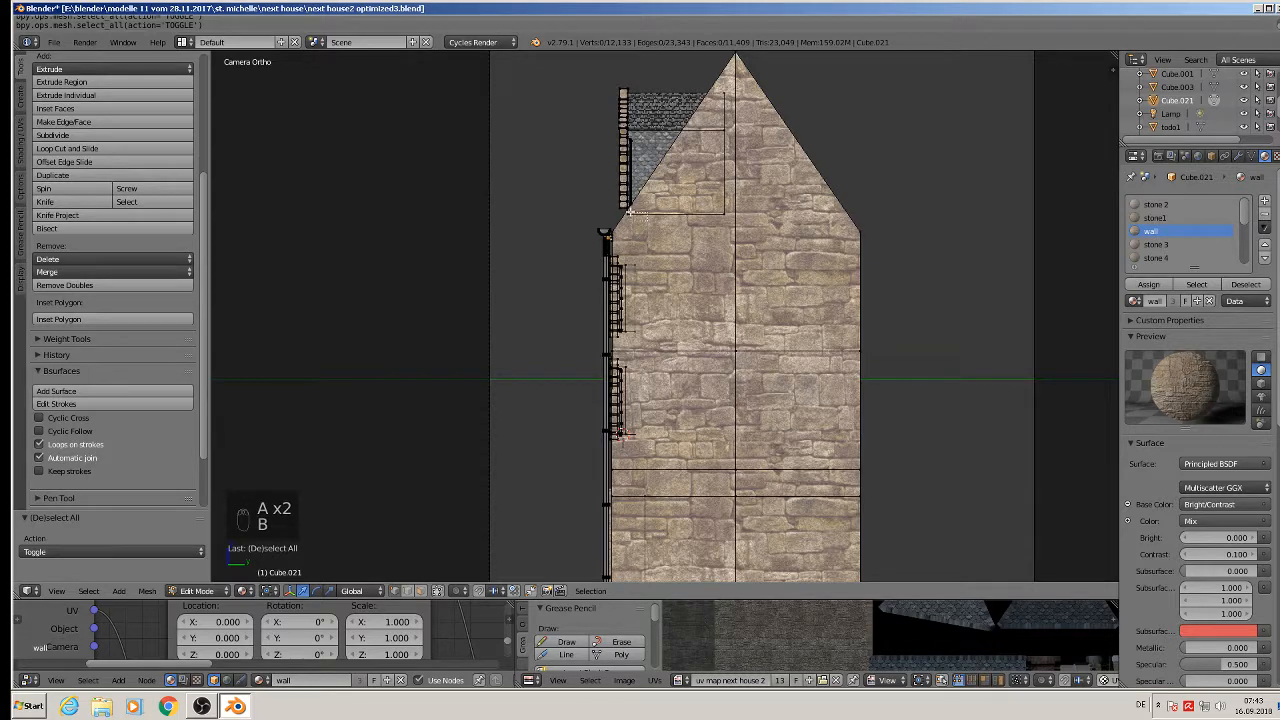
drag(648, 222, 578, 64)
key(g)
key(y)
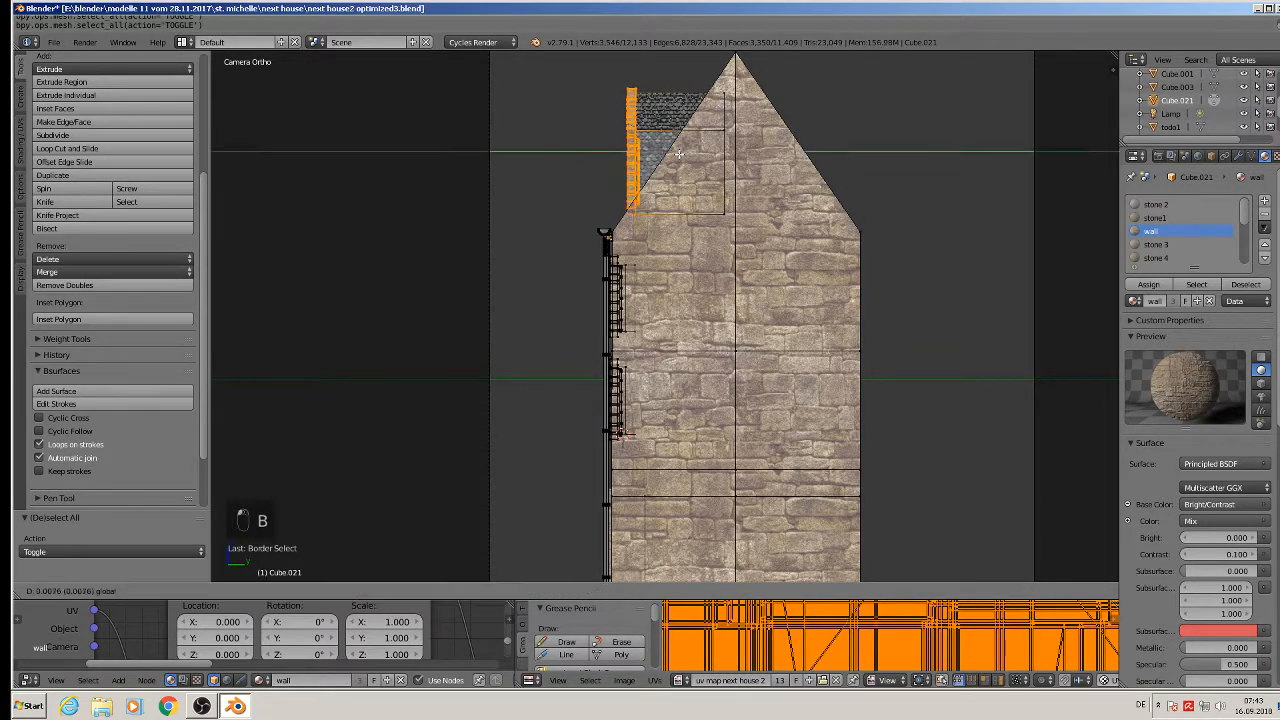
click(712, 258)
key(Tab)
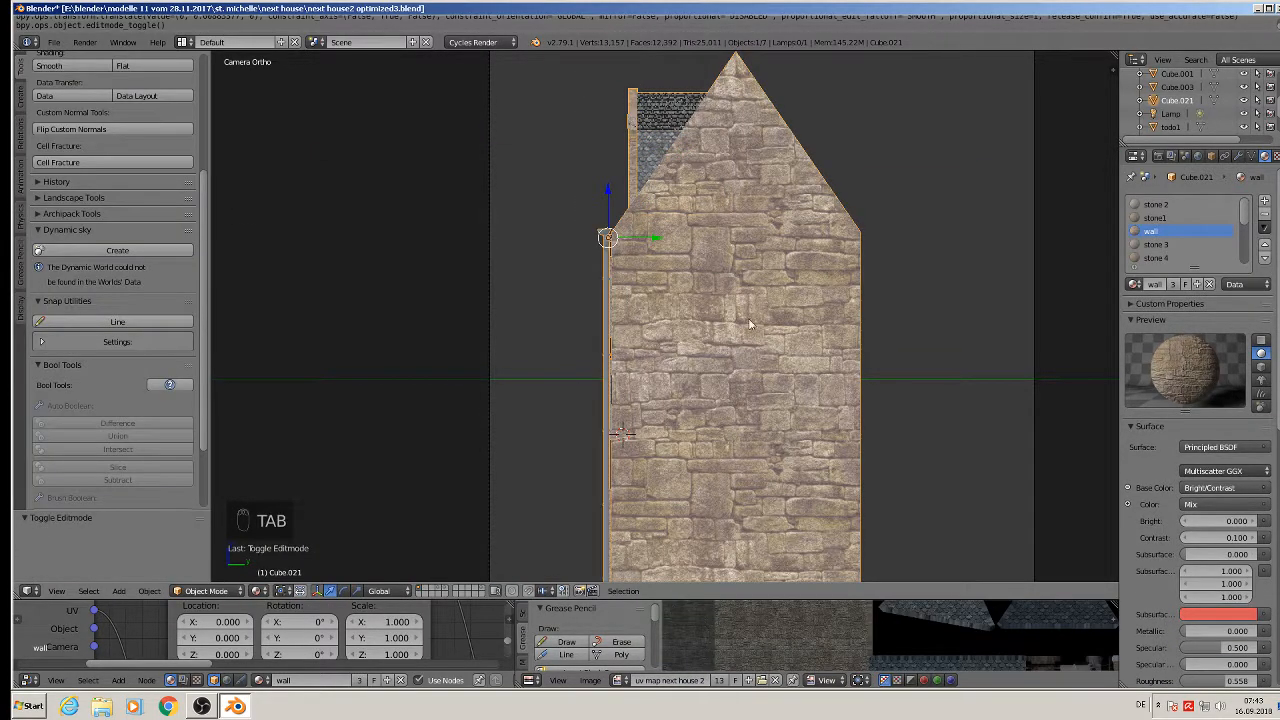
Step: Render the right side of the house and save it as the JPEG "right next house 2.jpg" in the next house folder
scroll(712, 260, down, 3)
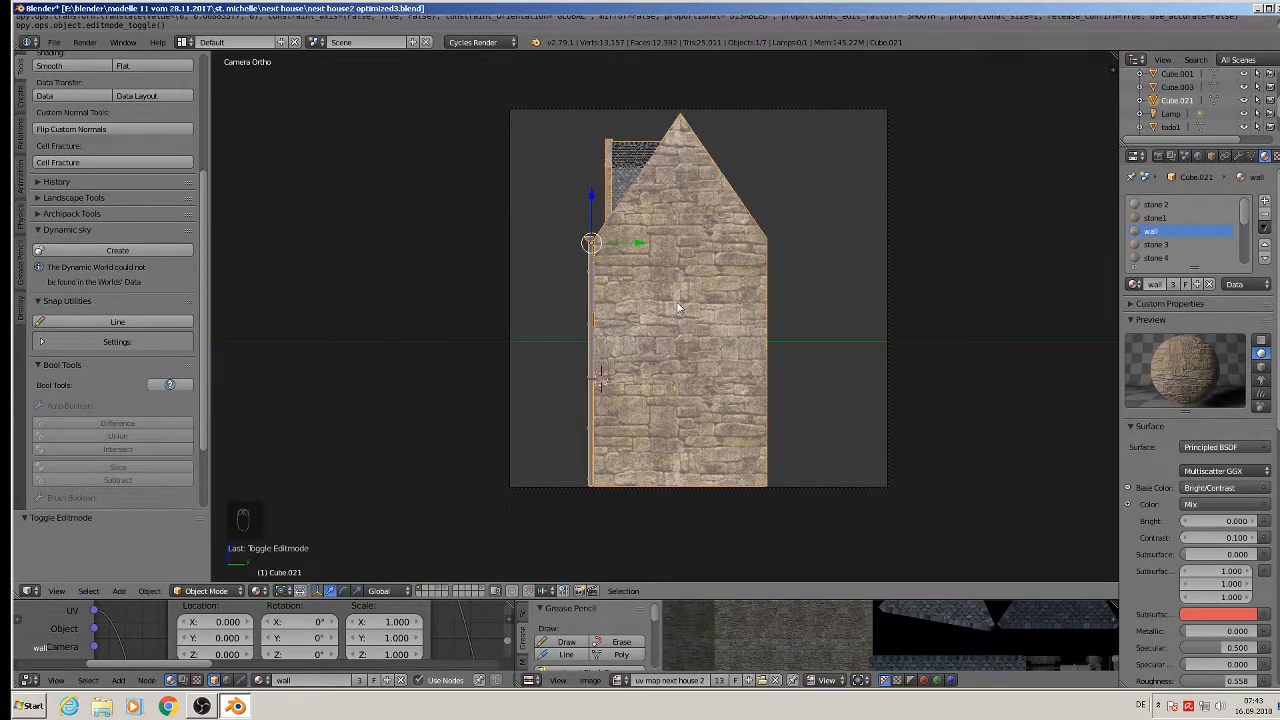
key(F12)
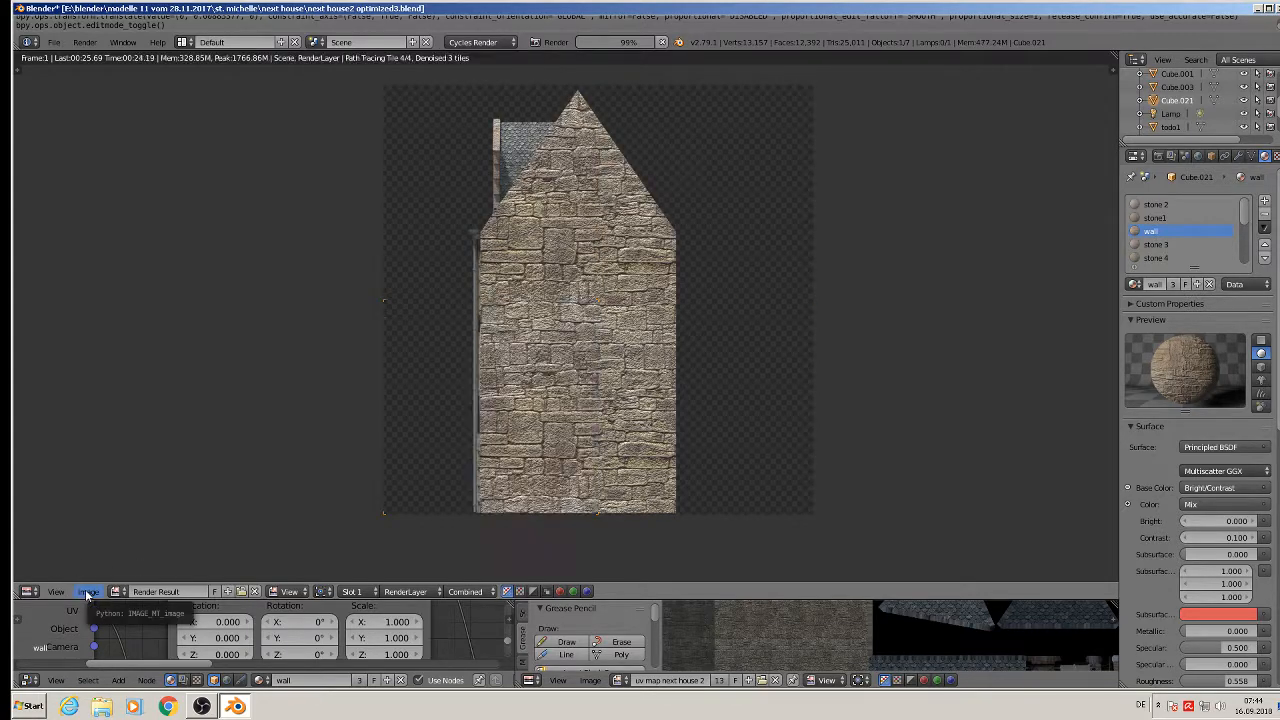
click(88, 592)
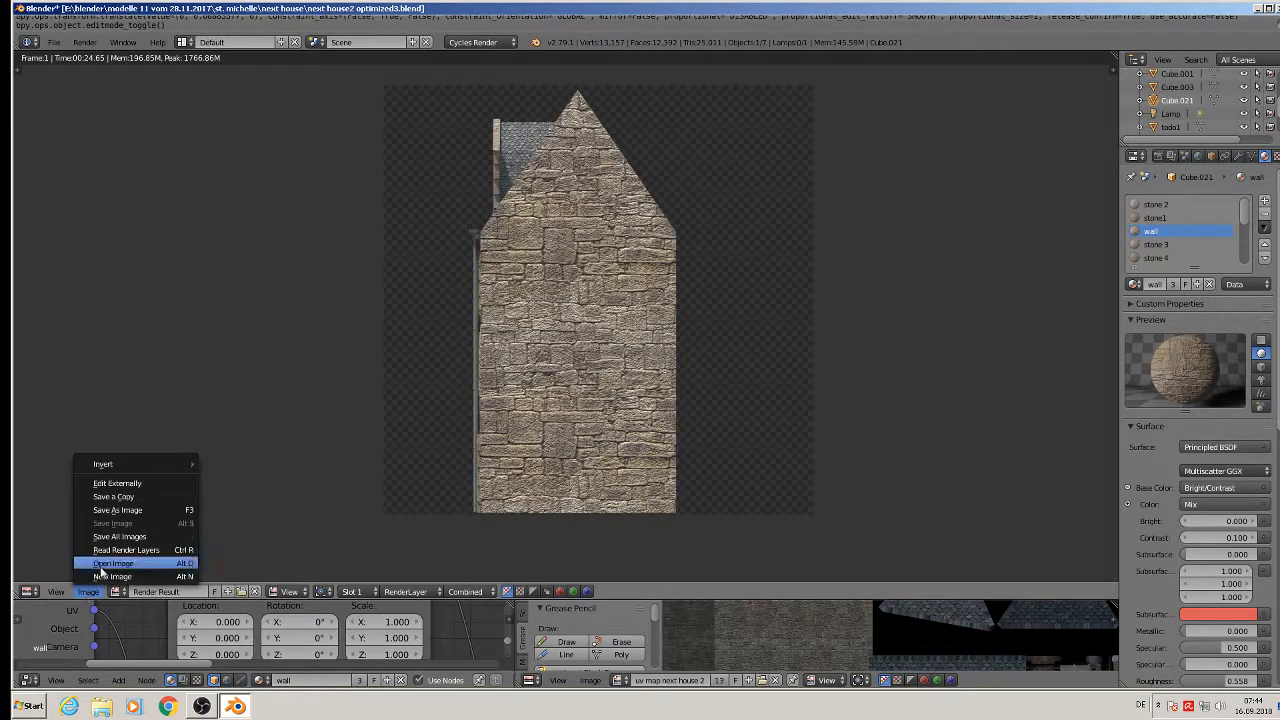
click(123, 512)
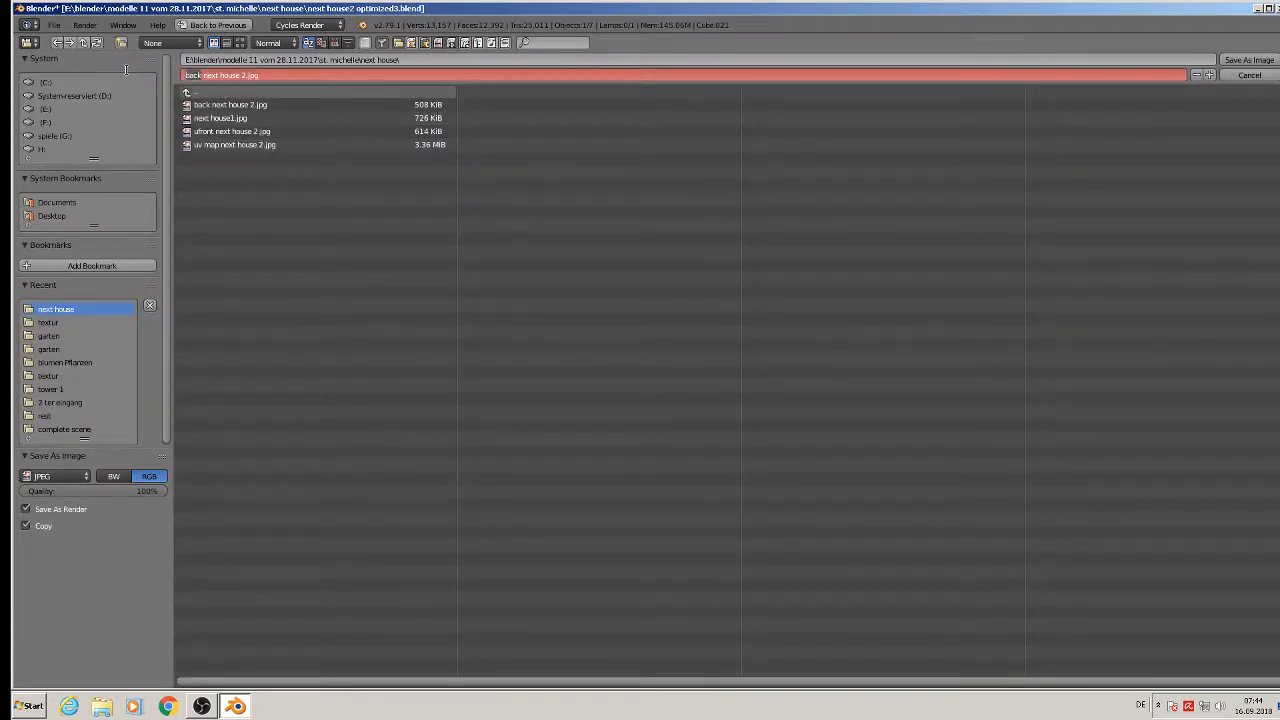
text(right)
click(1249, 60)
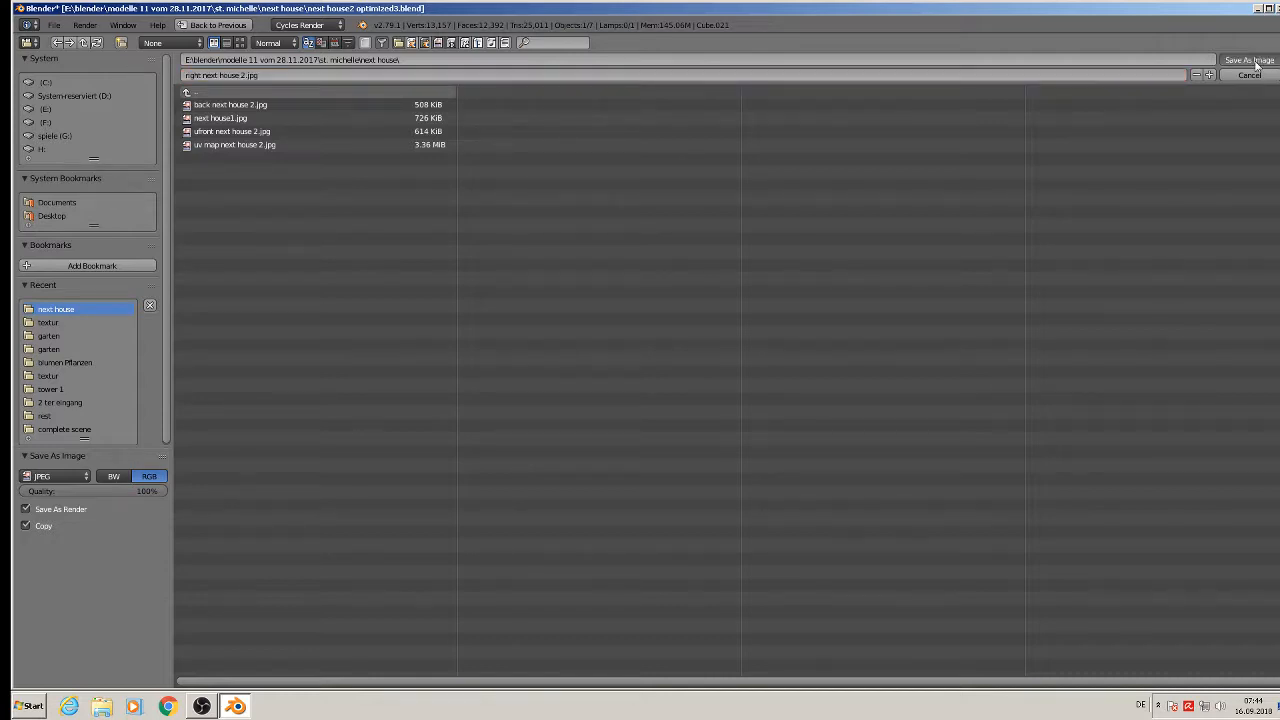
key(Escape)
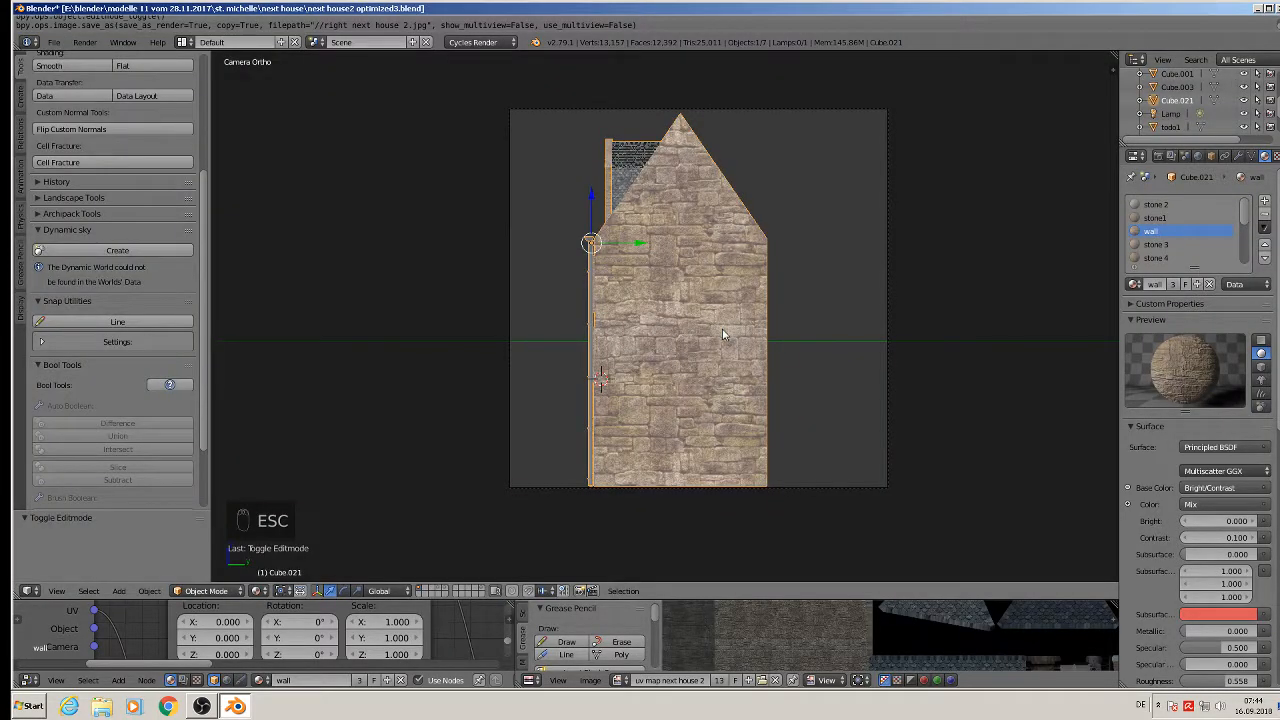
Step: Move the camera -1.056 along X to the opposite side of the house and rotate it 180° around Z to face the left gable wall
key(KP_0)
middle_drag(723, 329, 789, 382)
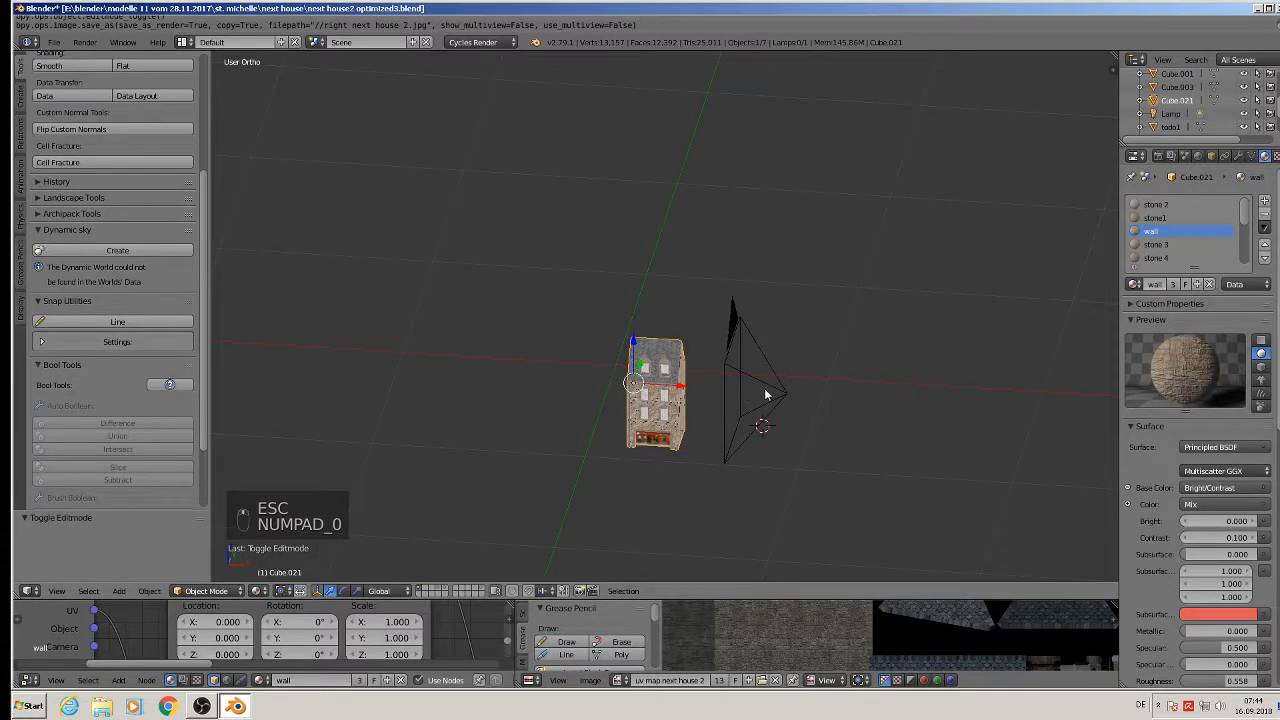
right_click(765, 395)
drag(826, 394, 613, 371)
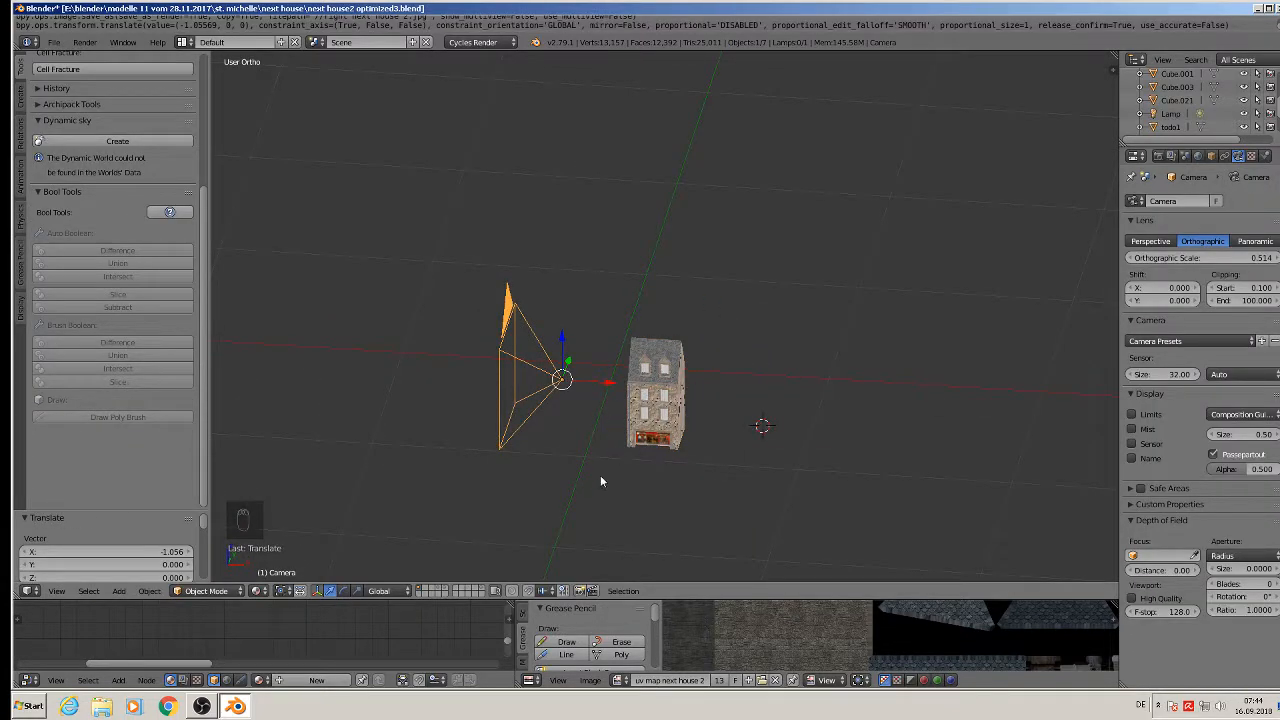
text(rz180)
key(Return)
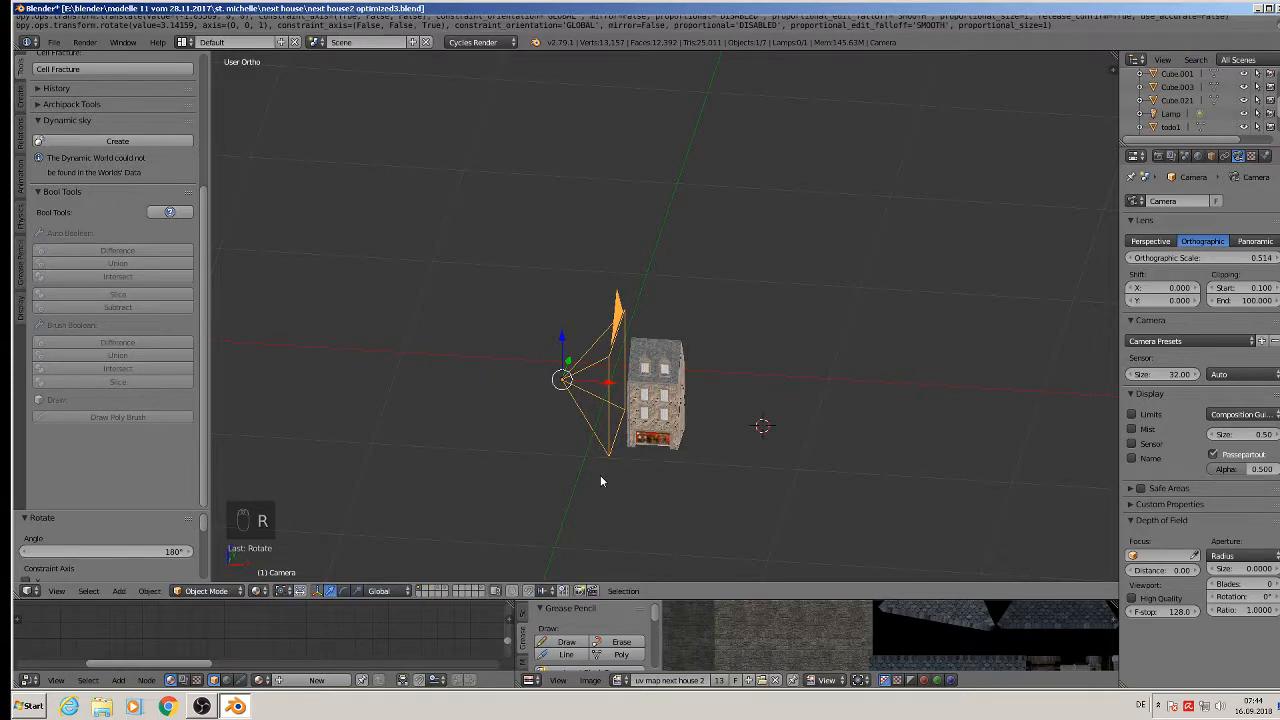
Step: Render the left gable side of the house and save it as the JPEG "left next house 2.jpg" in the next house folder
key(KP_0)
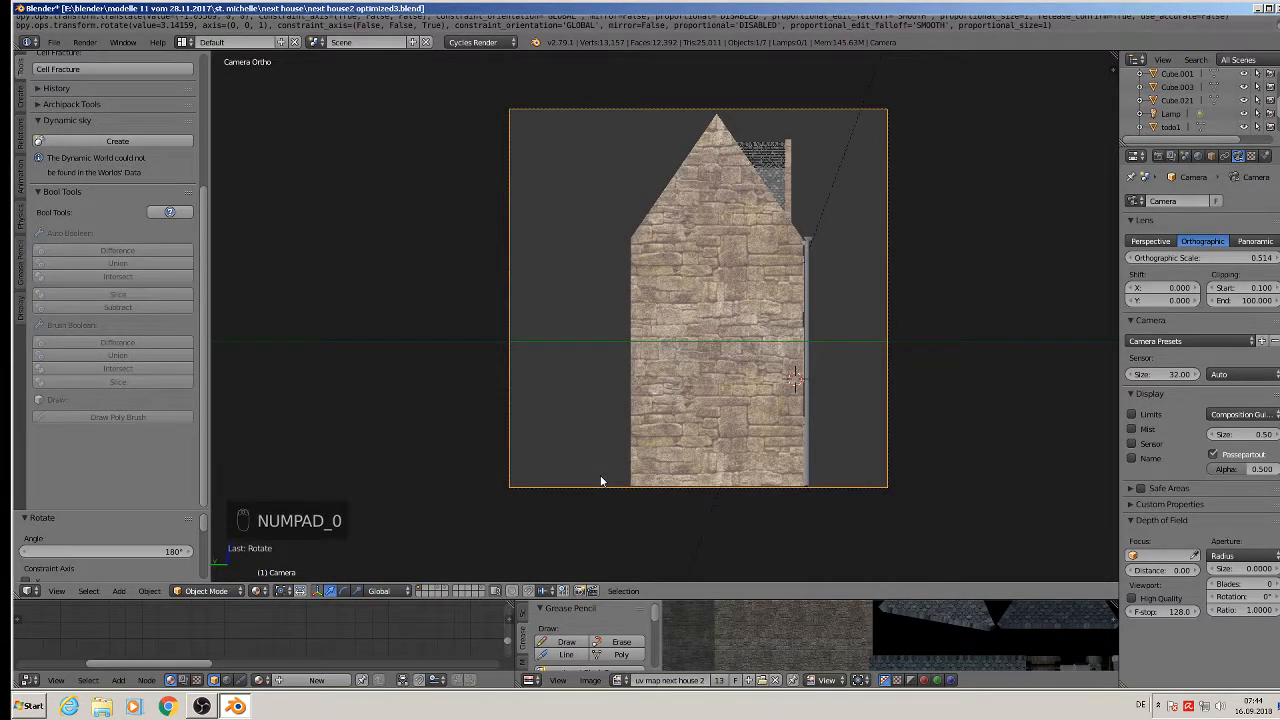
key(F12)
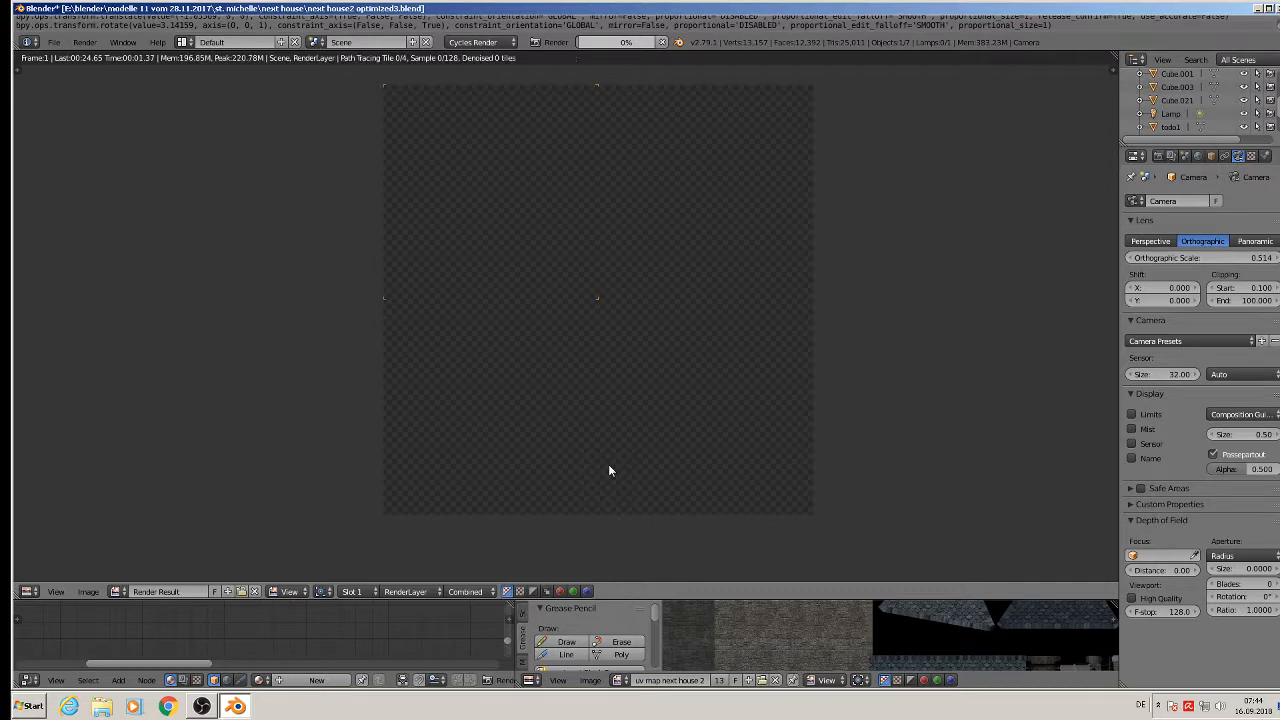
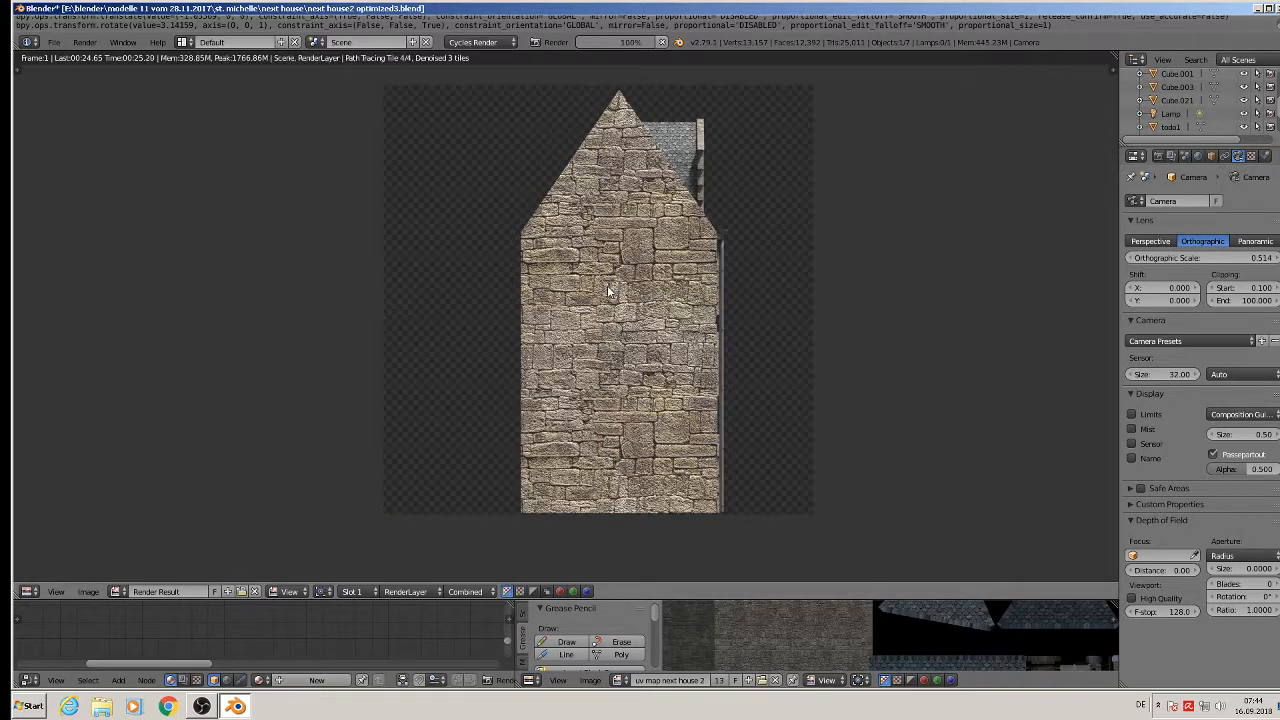
click(88, 591)
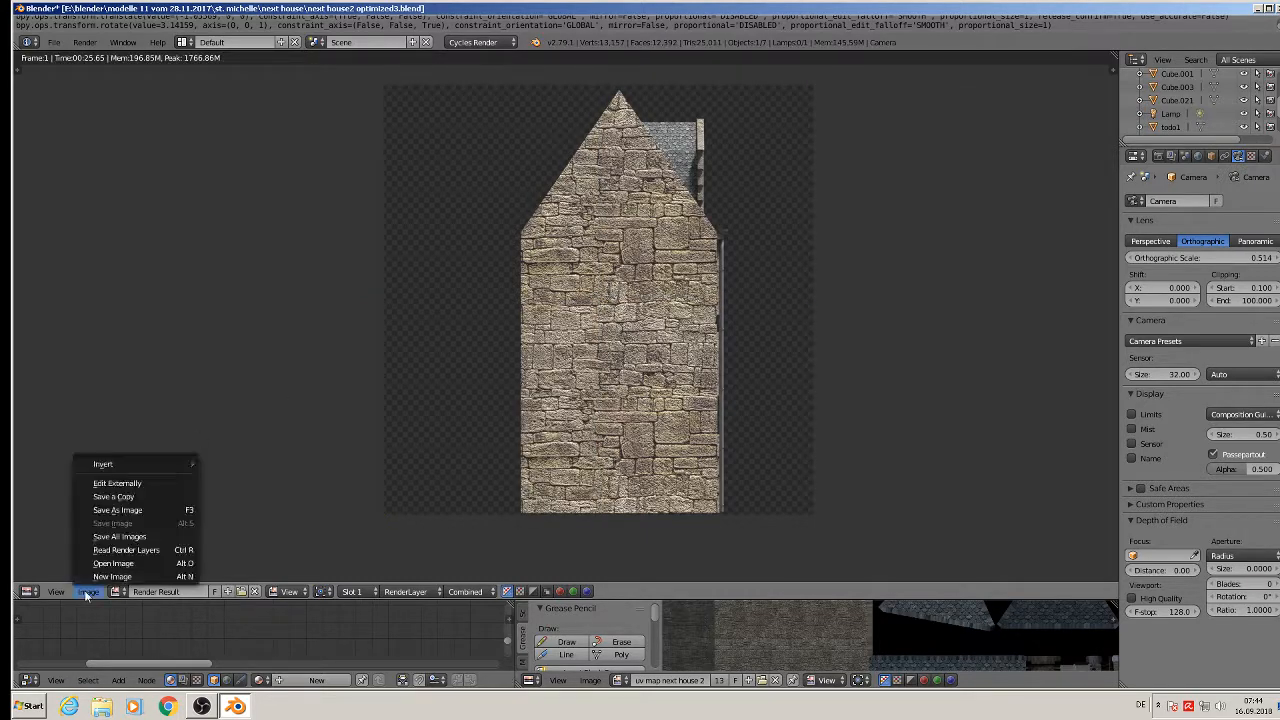
click(143, 511)
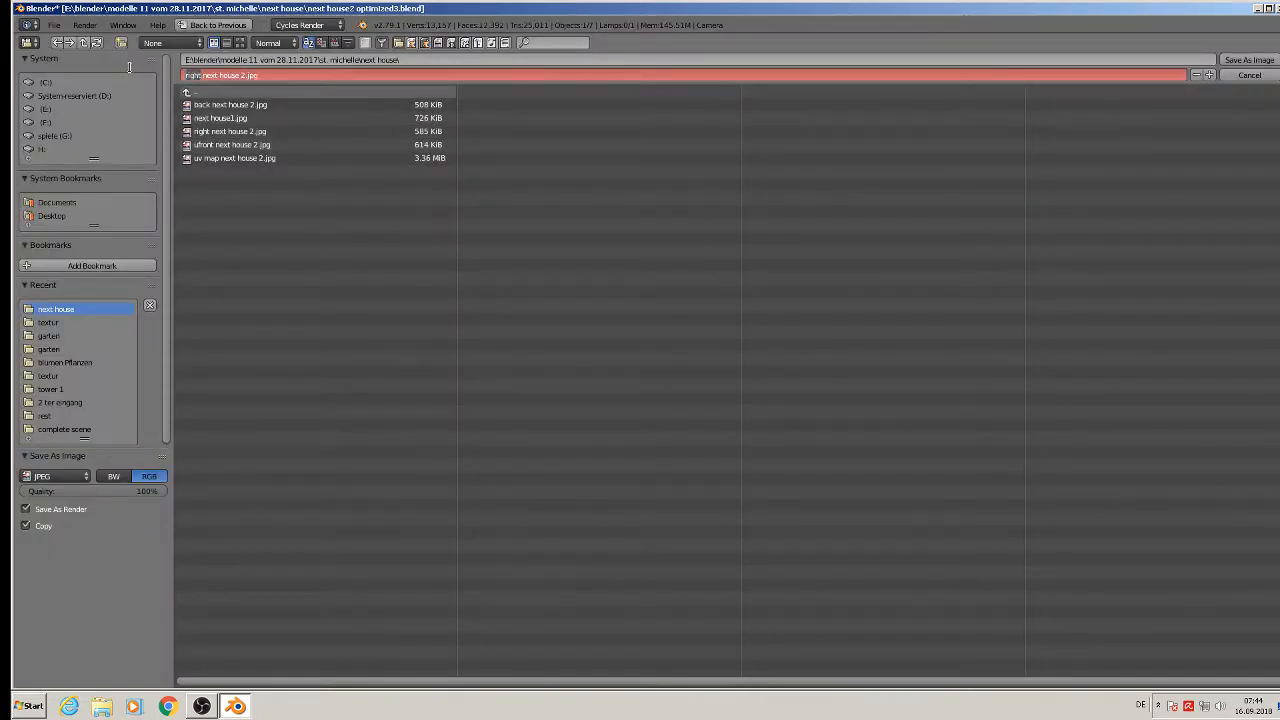
text(left)
click(1249, 60)
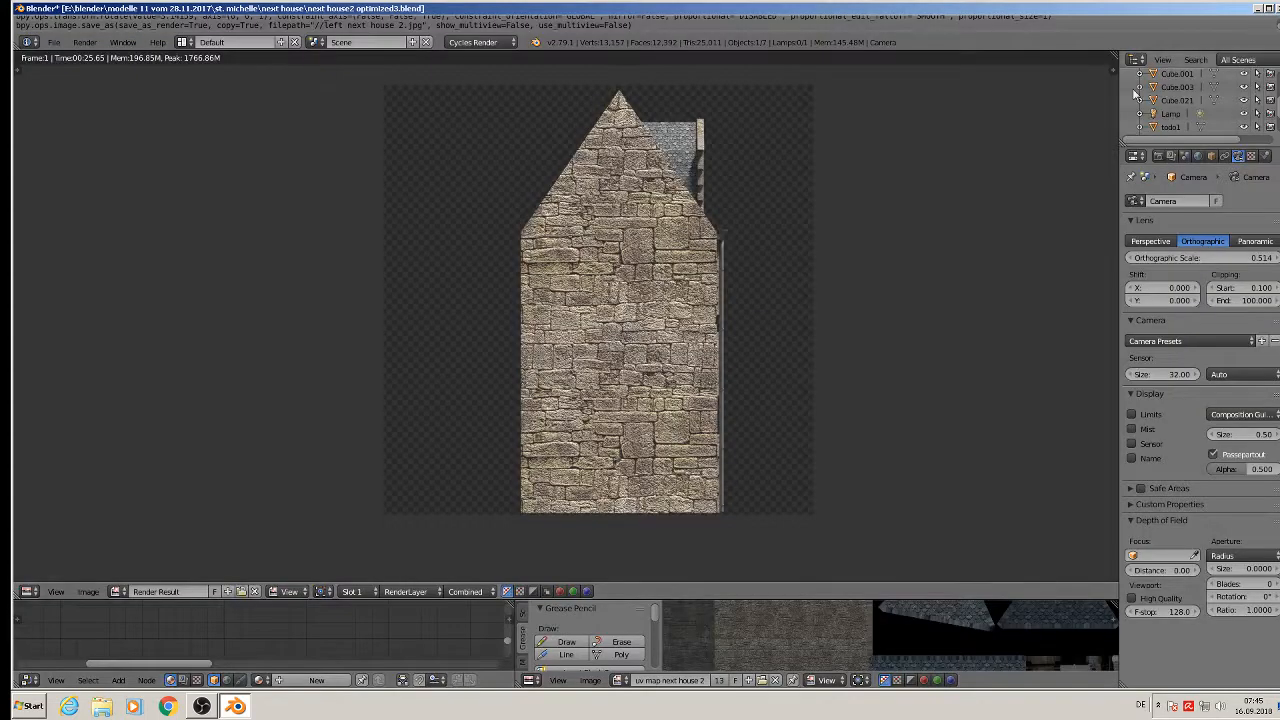
key(Escape)
Step: Switch to layer 5 with the low-poly house and replace its "bake texture" material with a new material
key(KP_0)
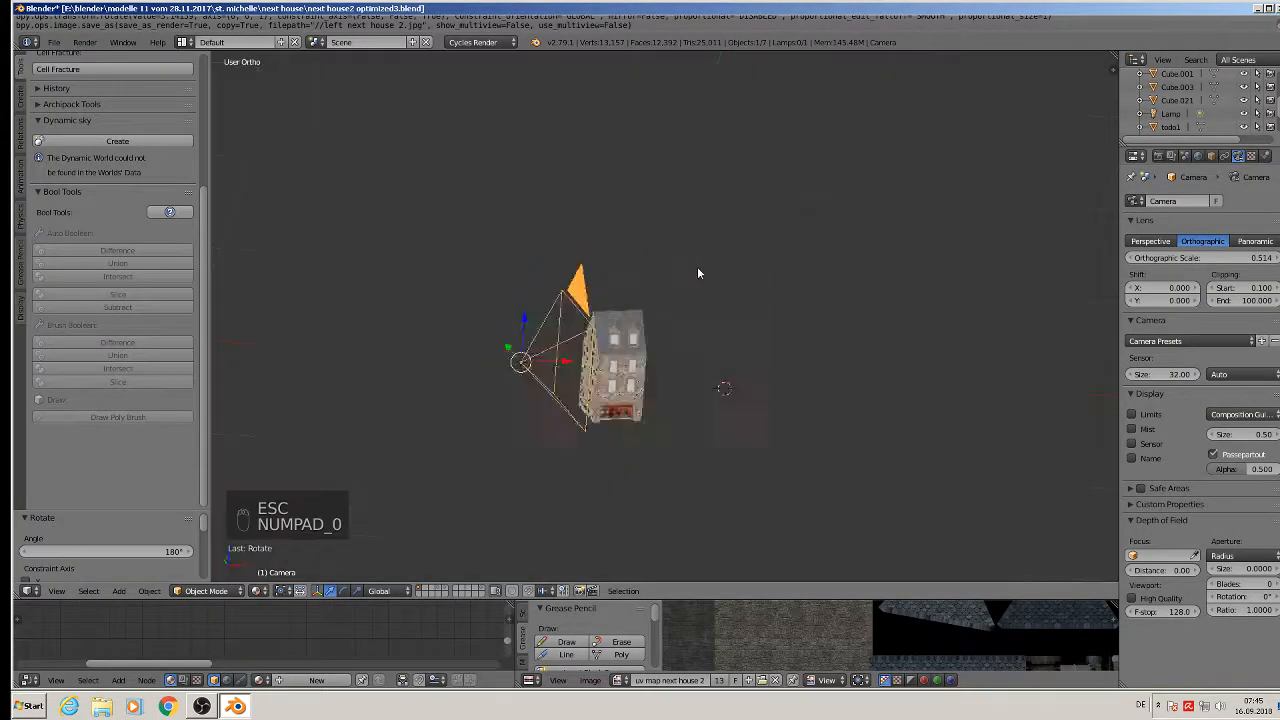
shift+middle_drag(694, 393, 606, 362)
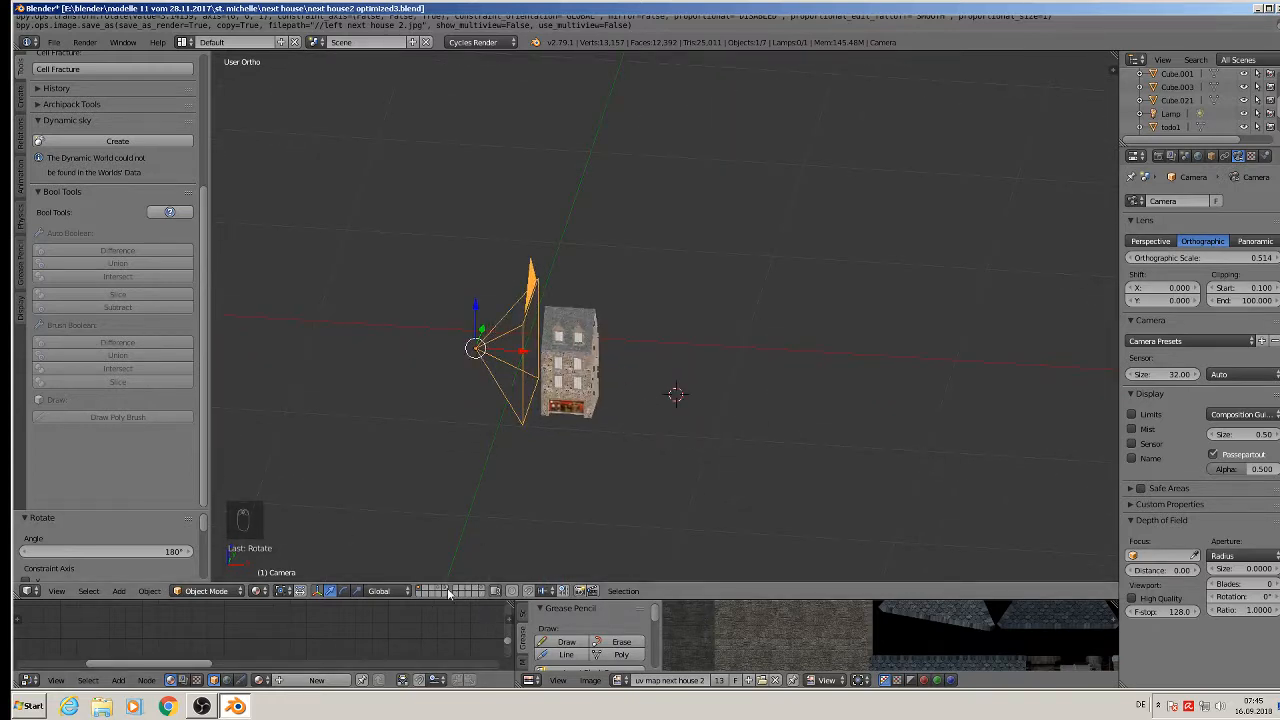
key(5)
scroll(698, 396, up, 3)
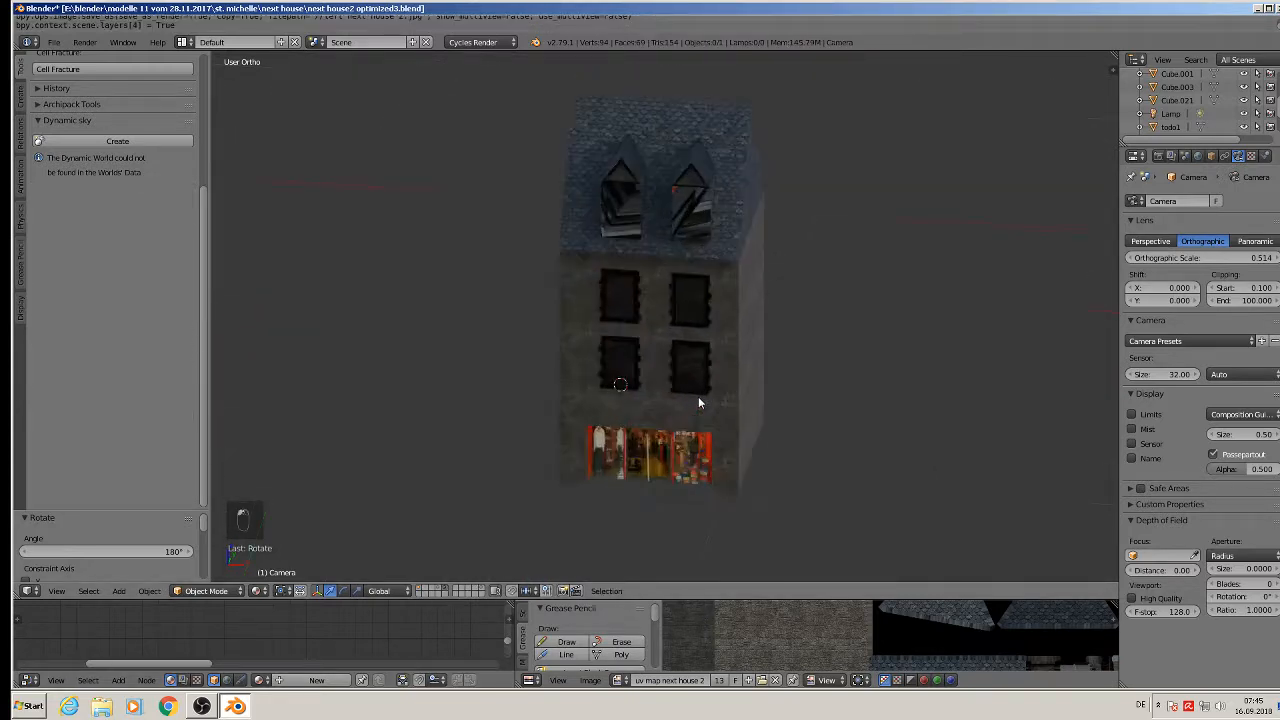
key(KP_1)
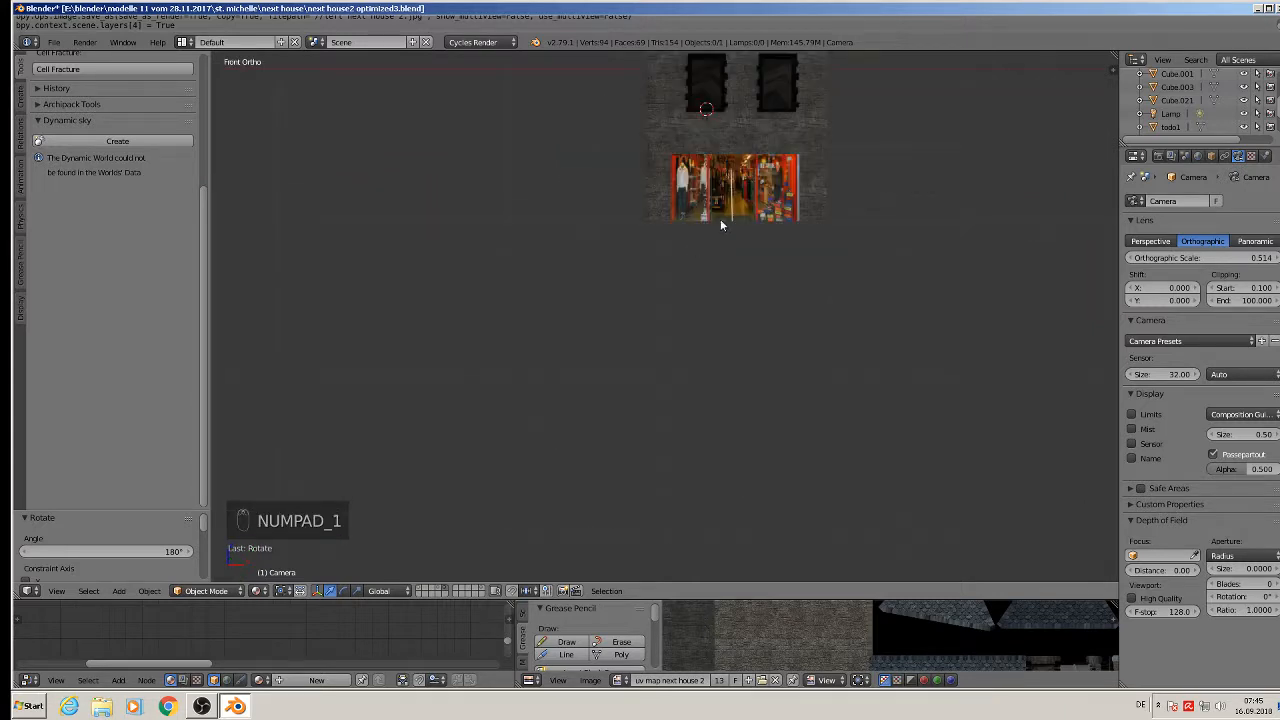
right_click(649, 206)
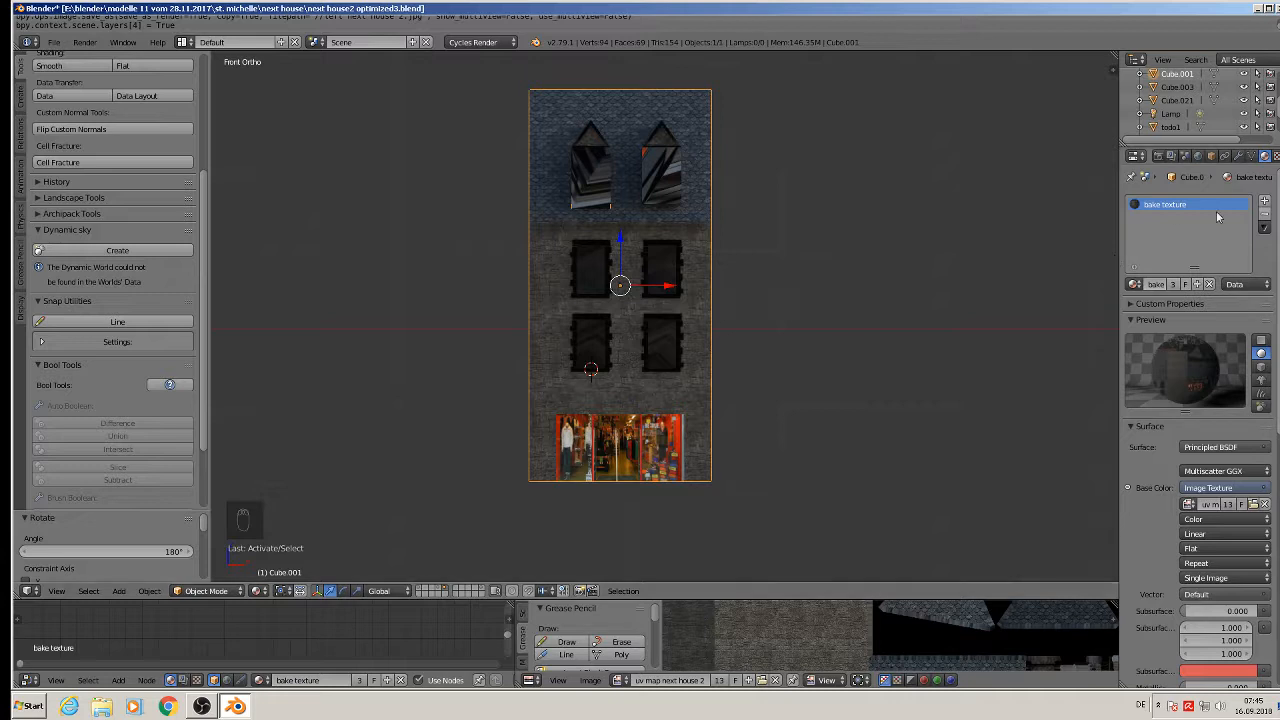
click(1264, 215)
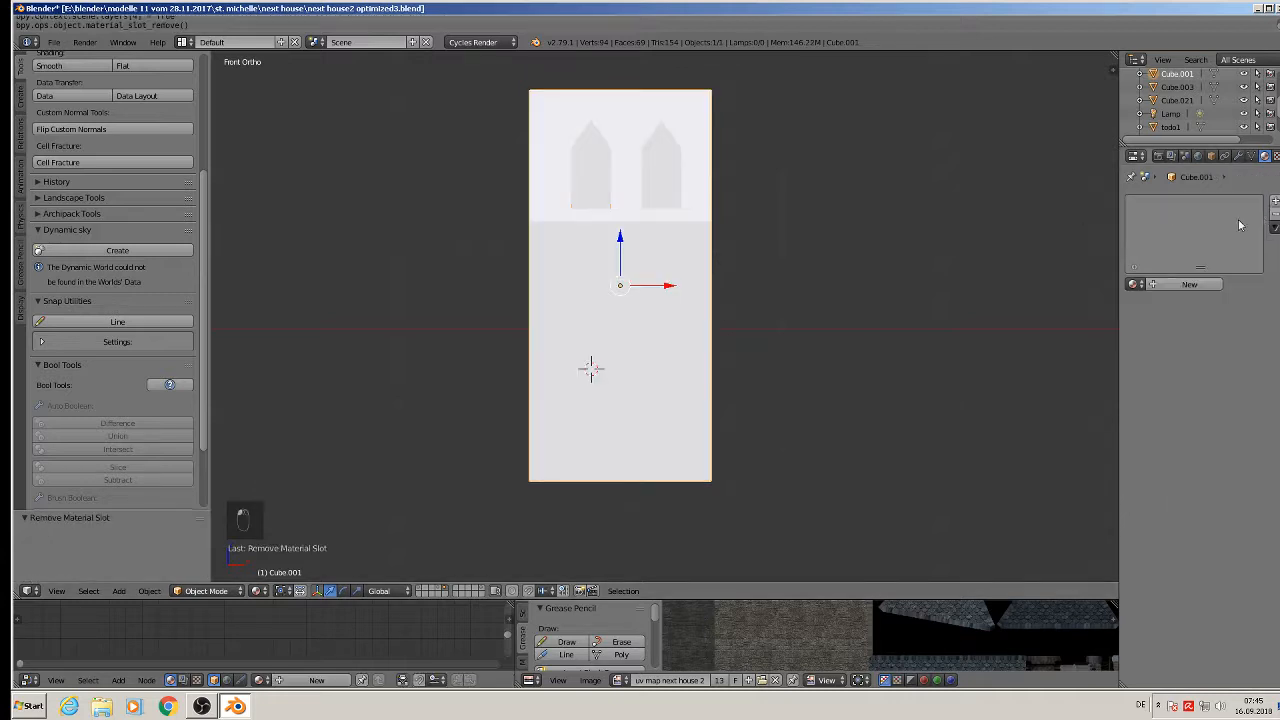
click(1204, 285)
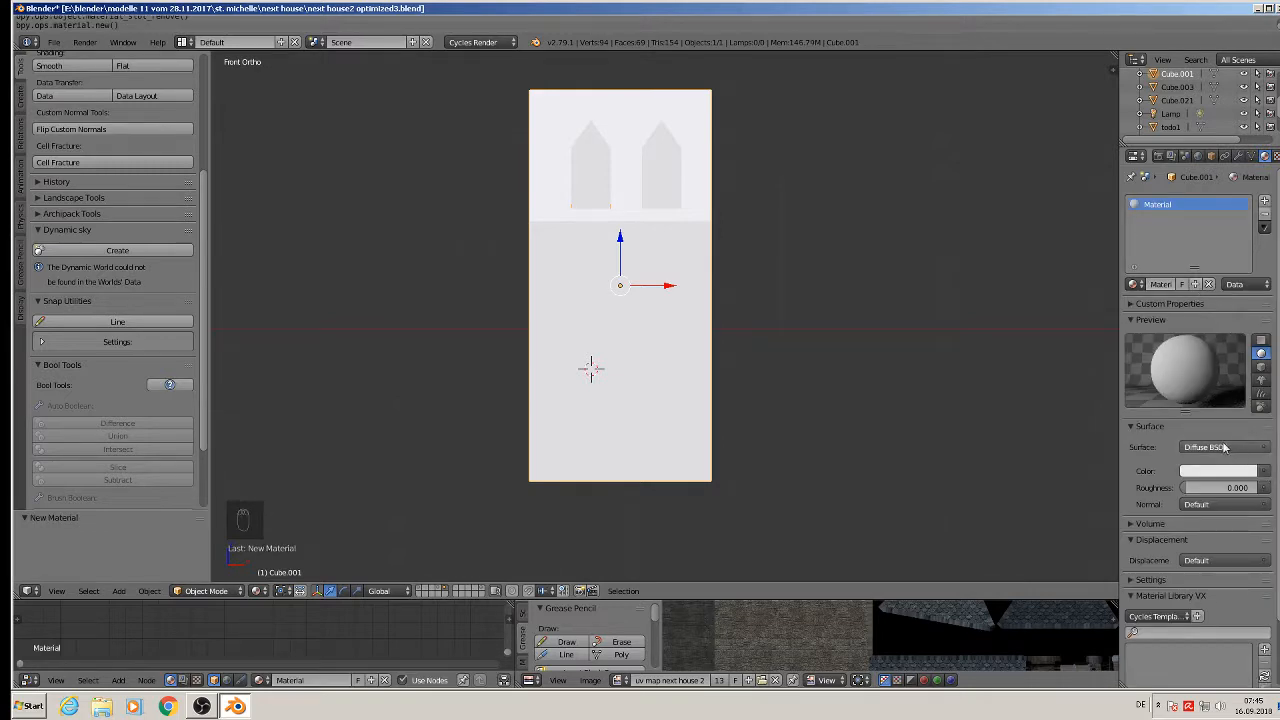
Step: Set the new material's surface to Principled BSDF with a roughness of about 0.852
click(1224, 447)
click(1140, 315)
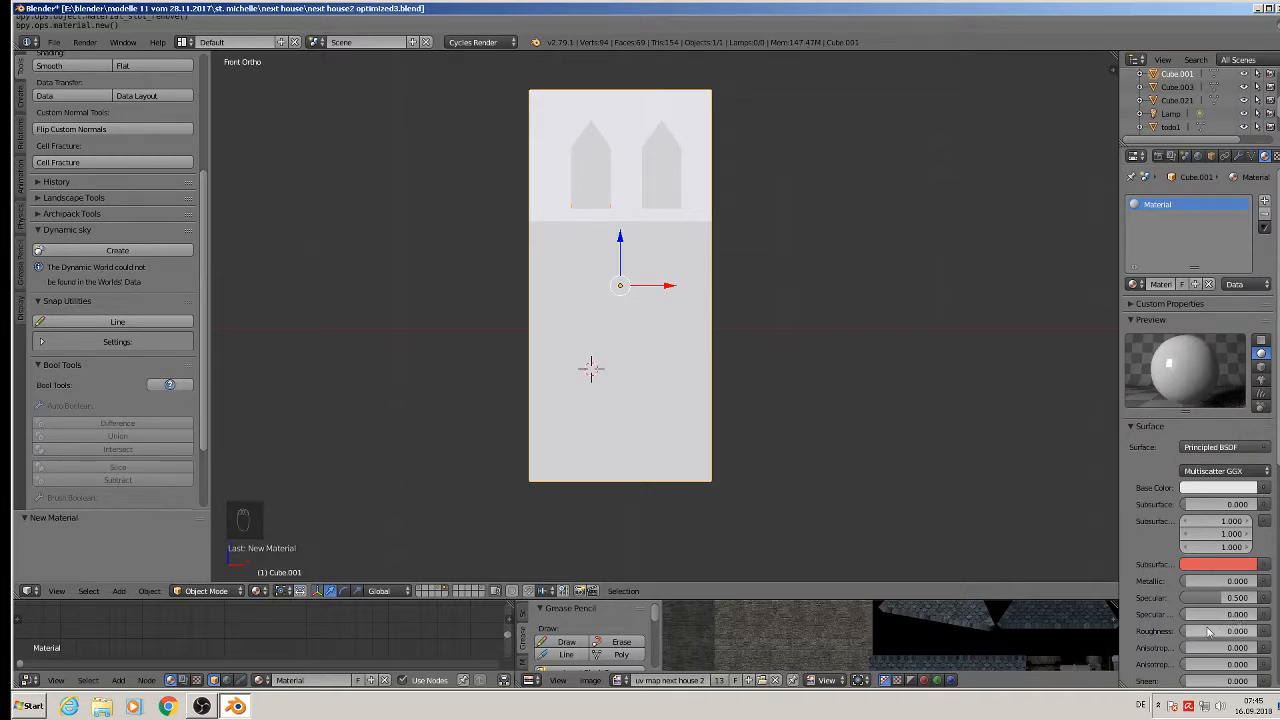
drag(1205, 631, 1271, 631)
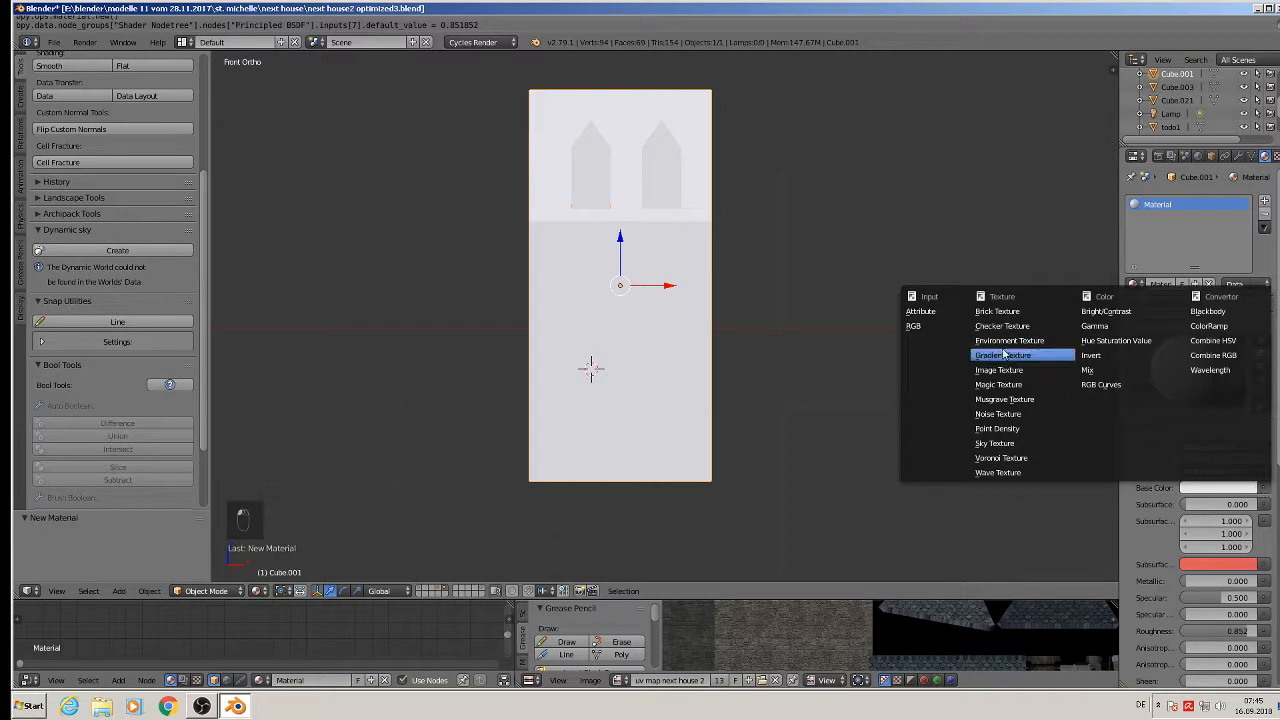
Step: Use the image texture "ufront next house 2.jpg" as the base color and name the material "front house 2"
click(1006, 372)
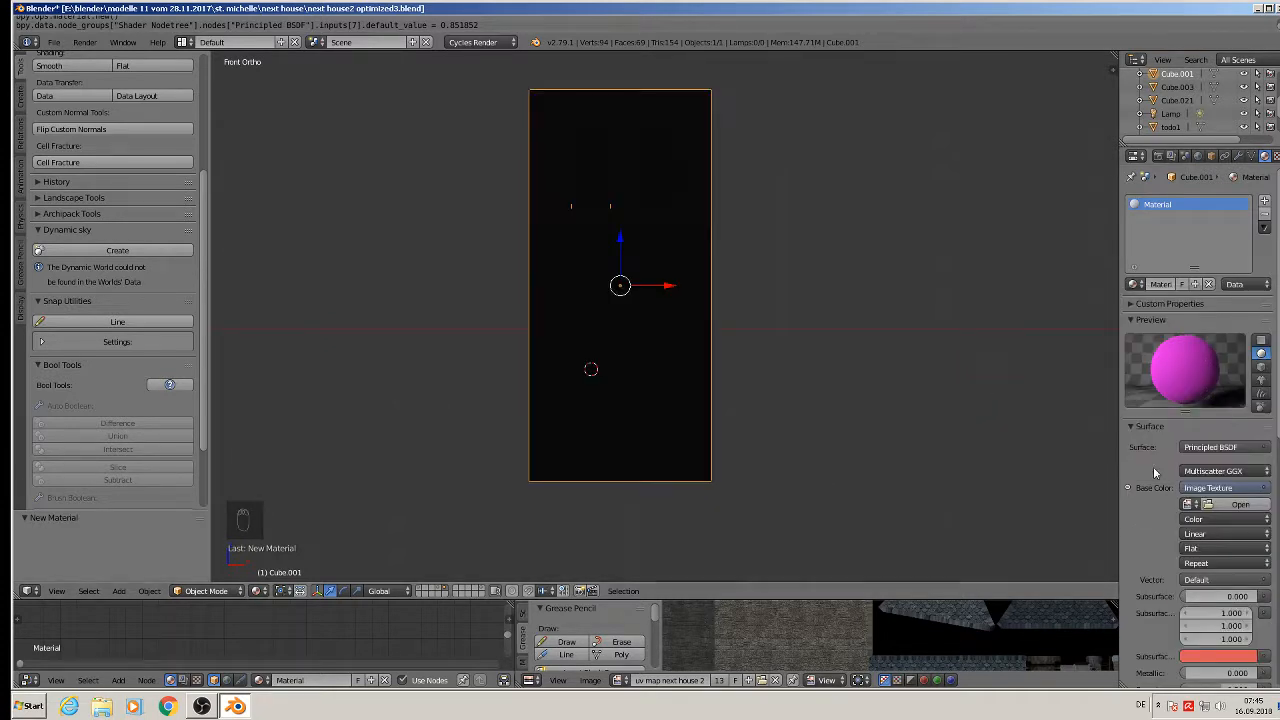
click(1236, 504)
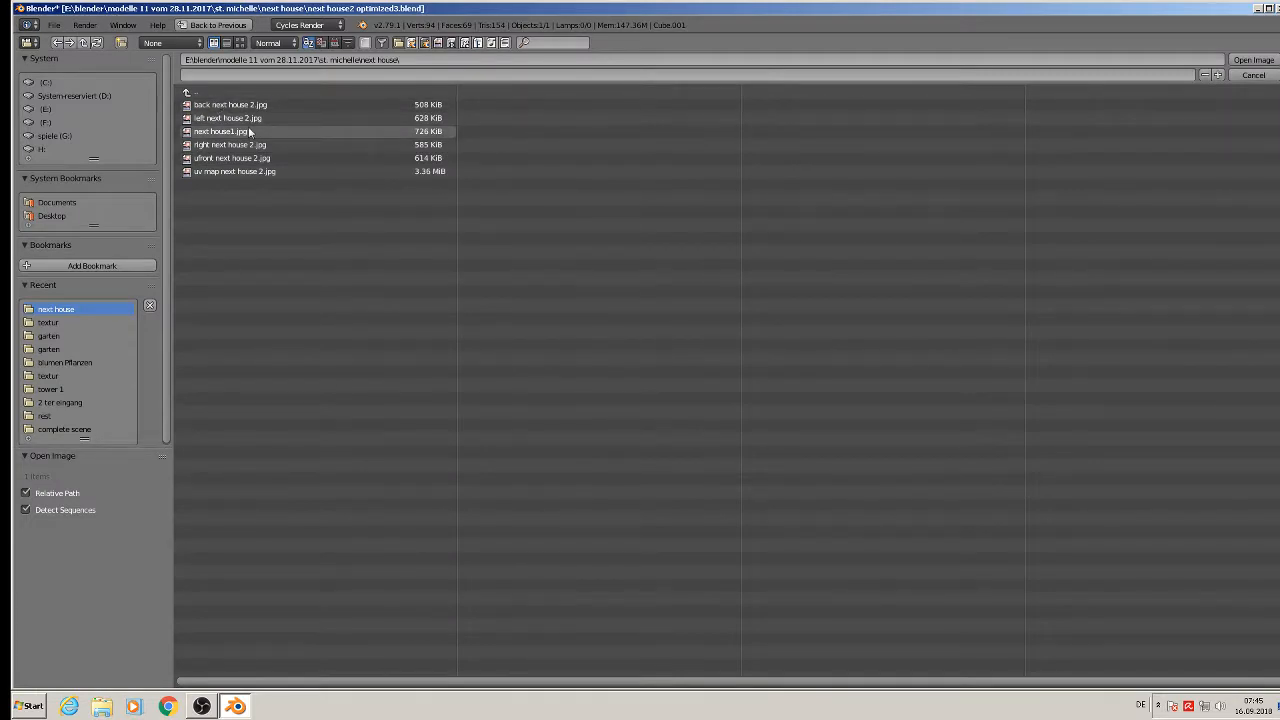
double_click(240, 158)
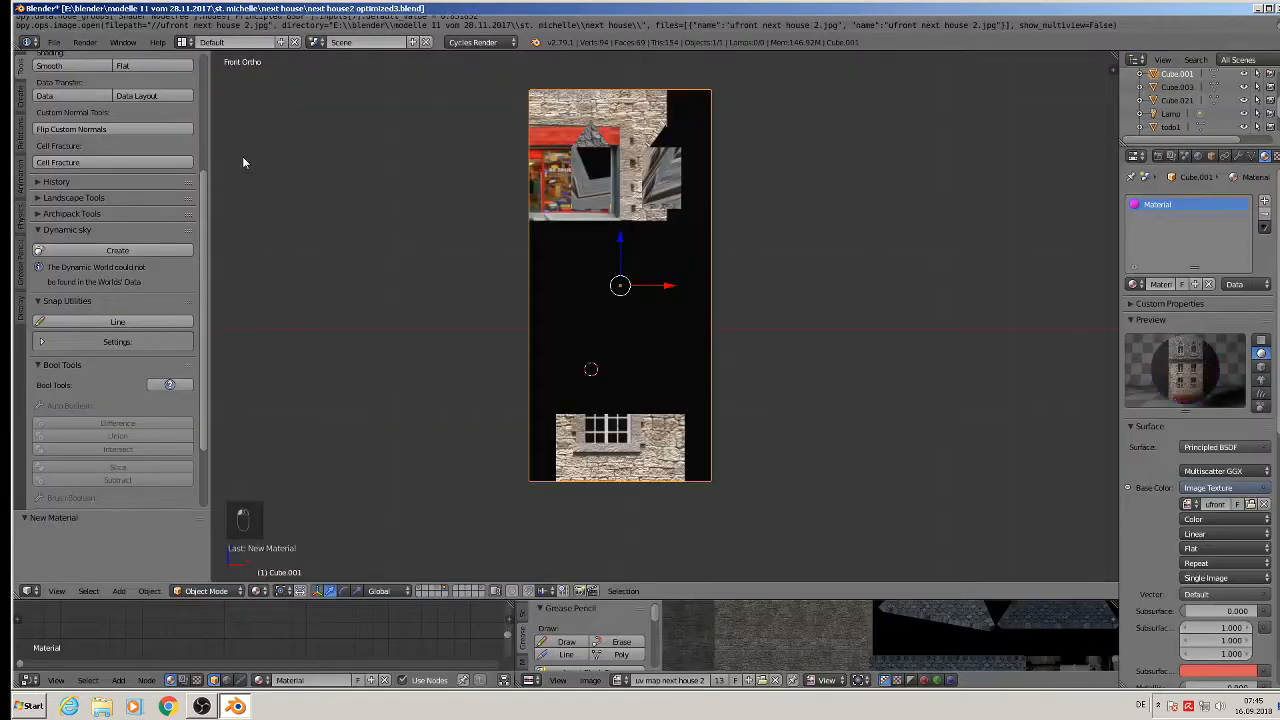
click(1152, 283)
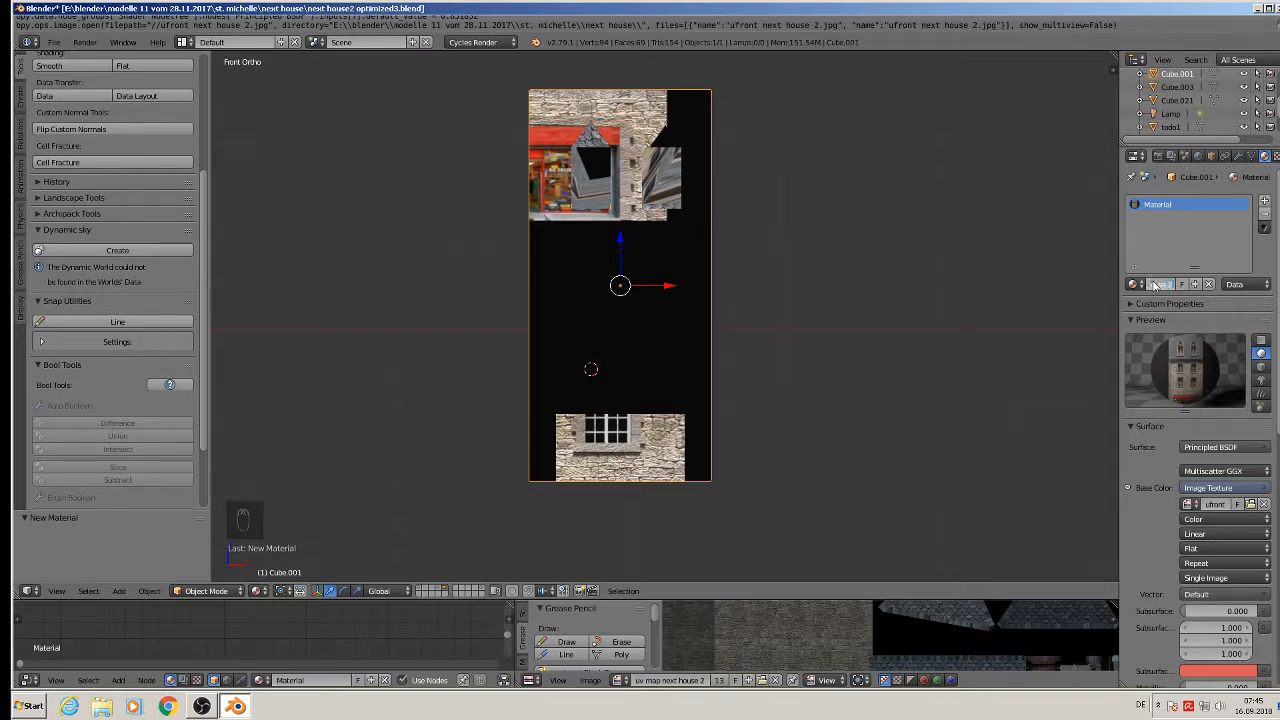
key(Return)
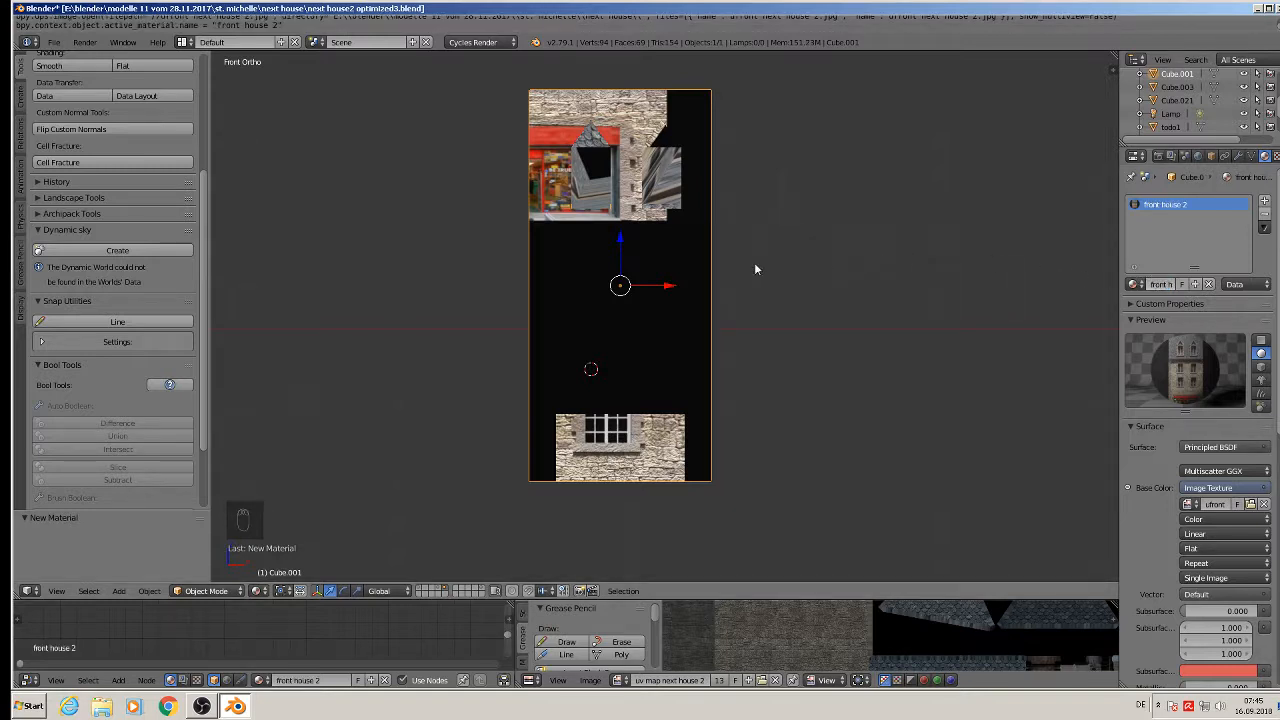
Step: Open the low-poly house mesh for editing with nothing selected, limit selection to visible geometry and box-select all front-facing faces
key(Tab)
key(a)
key(a)
key(a)
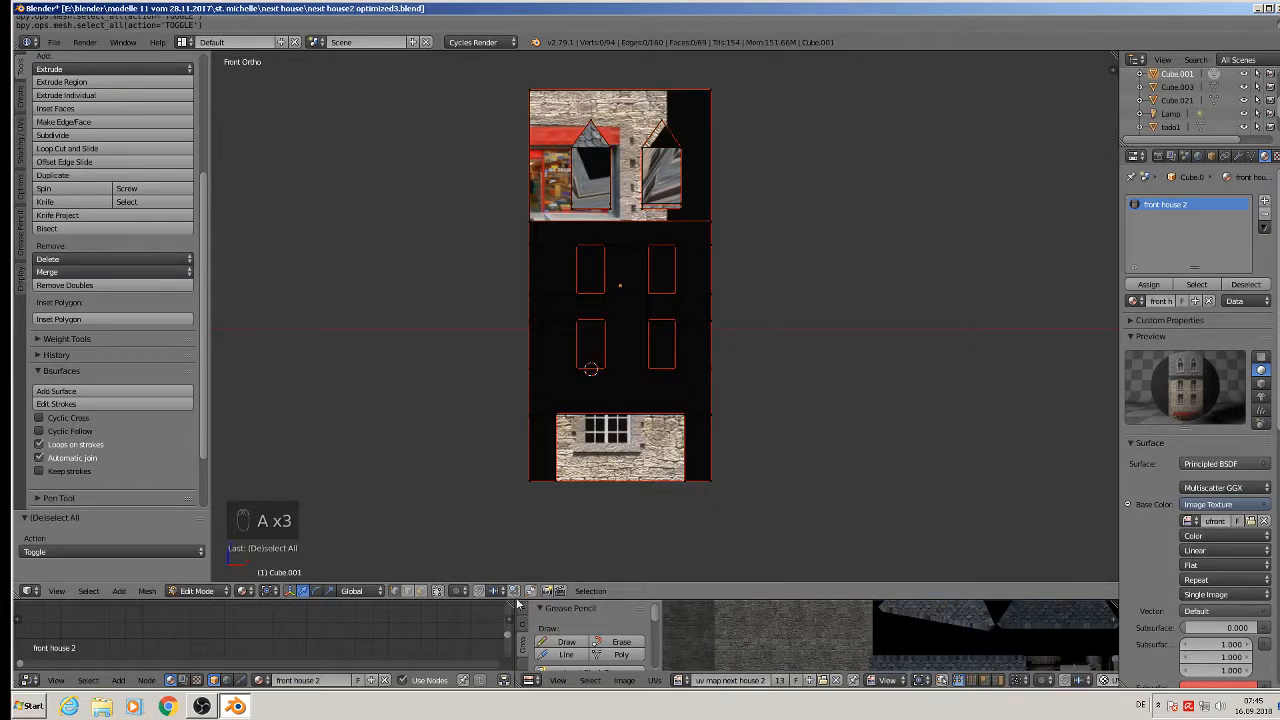
click(439, 591)
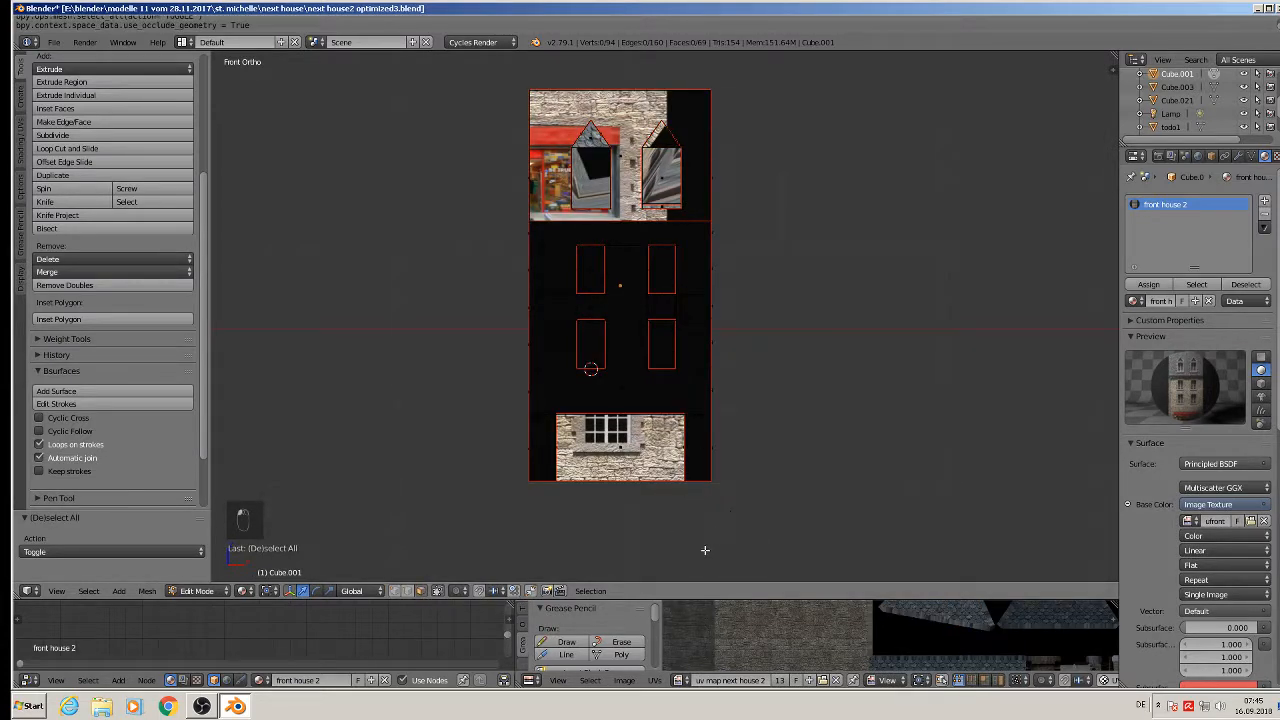
key(b)
drag(737, 510, 499, 63)
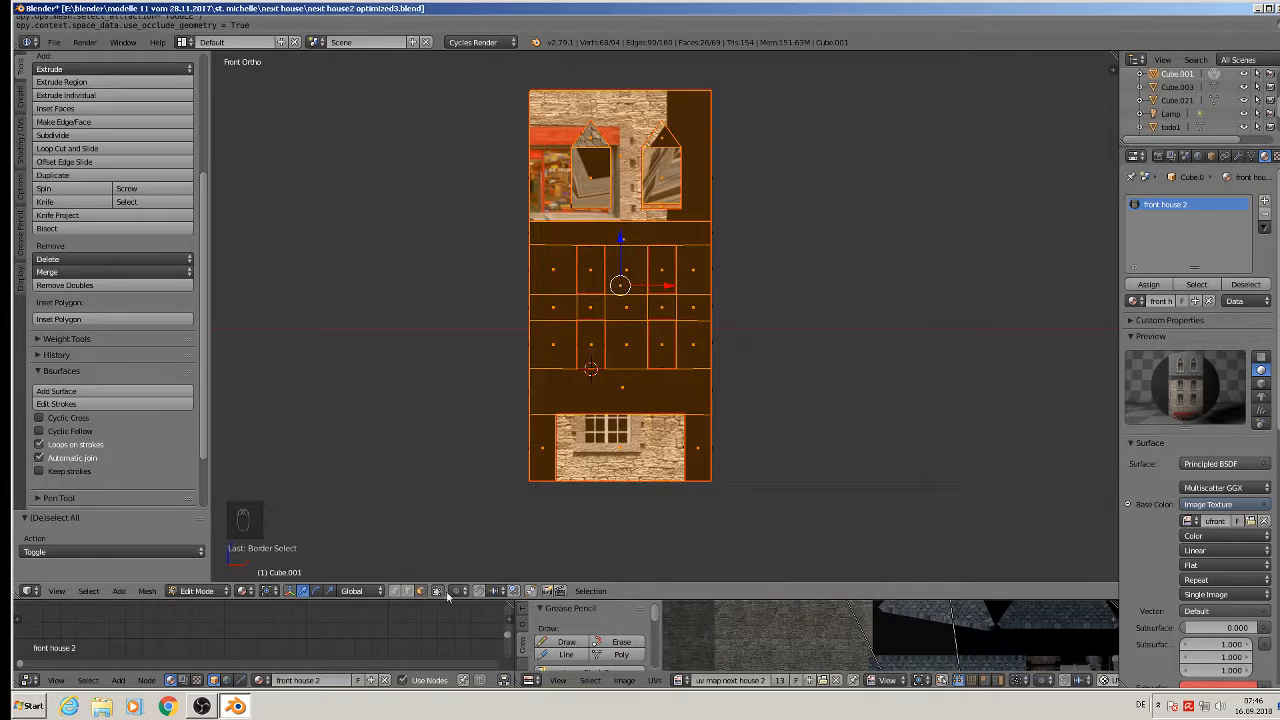
middle_drag(551, 458, 636, 441)
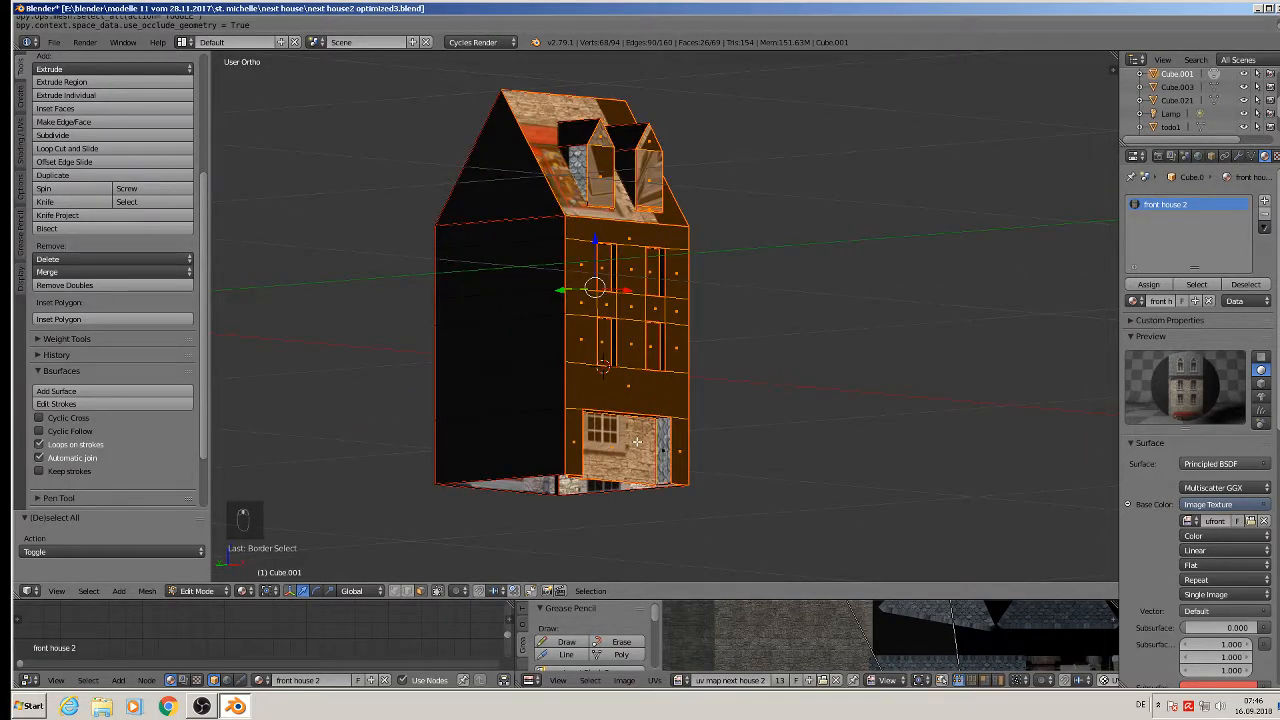
Step: UV-map the selected front faces with Project From View in the straight front view
key(KP_1)
key(u)
key(u)
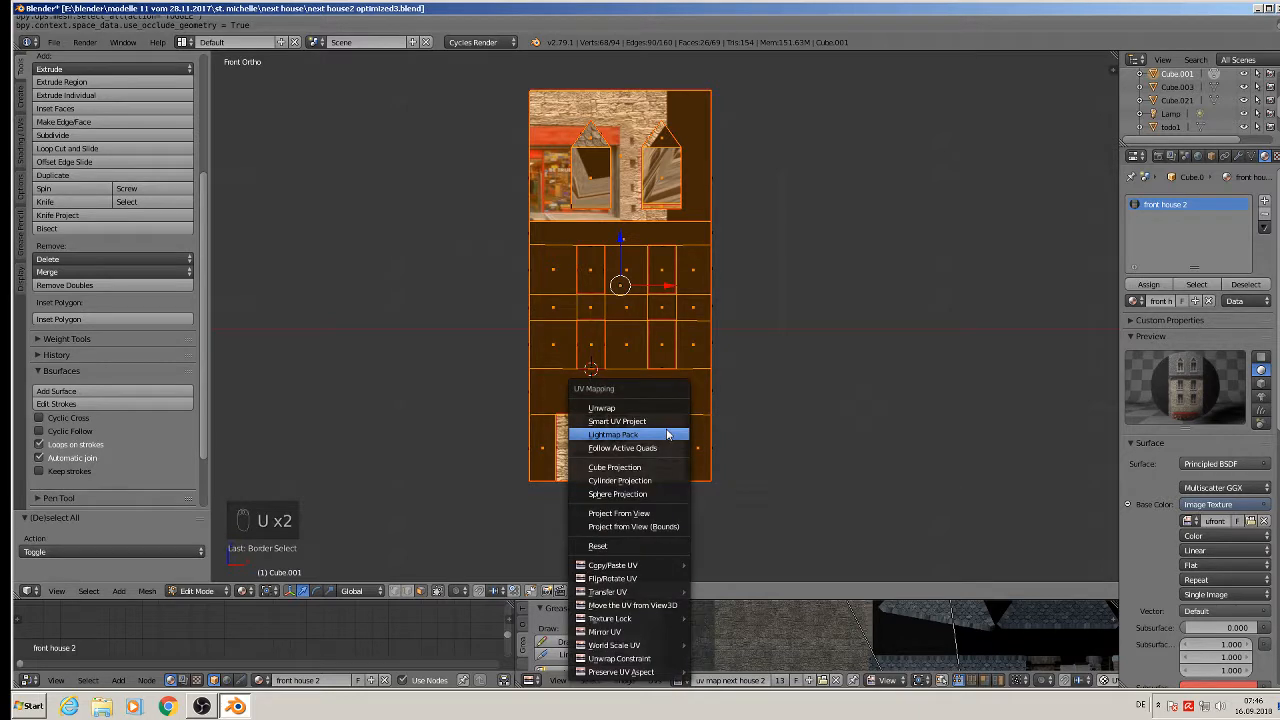
click(667, 510)
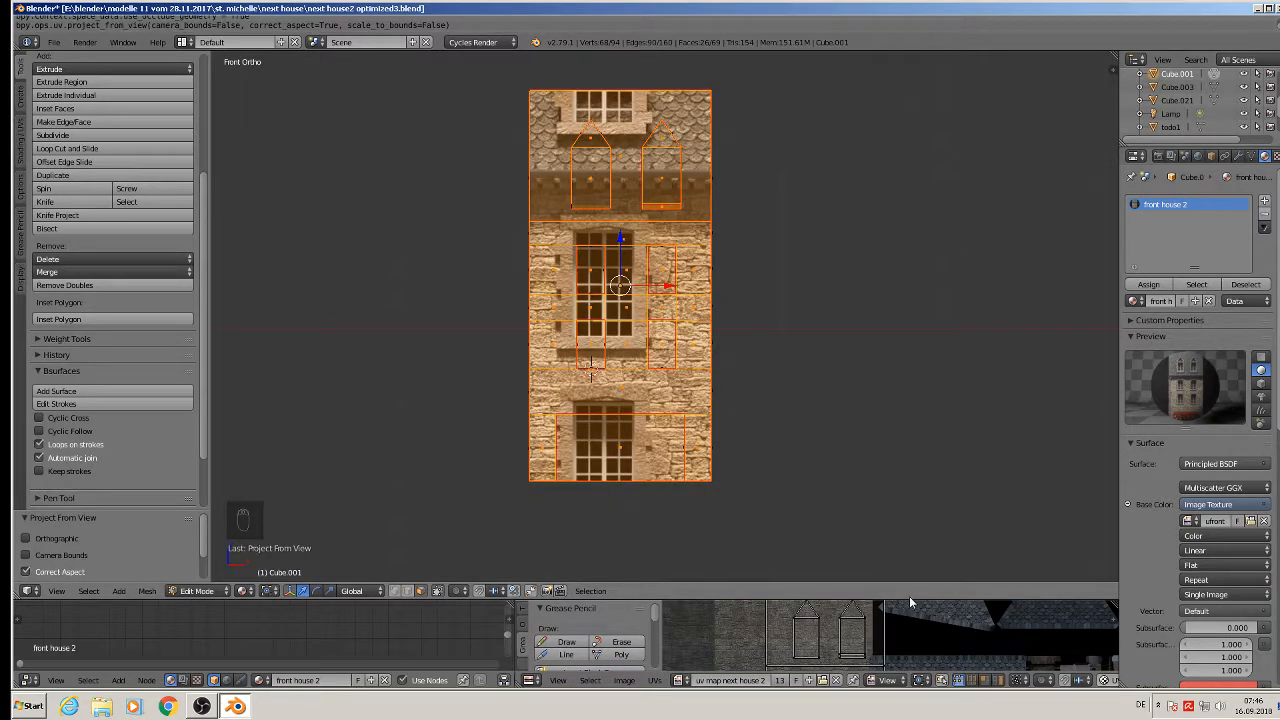
Step: Enlarge the UV editor area and unlink the "uv map next house 2" image from it
drag(909, 598, 905, 238)
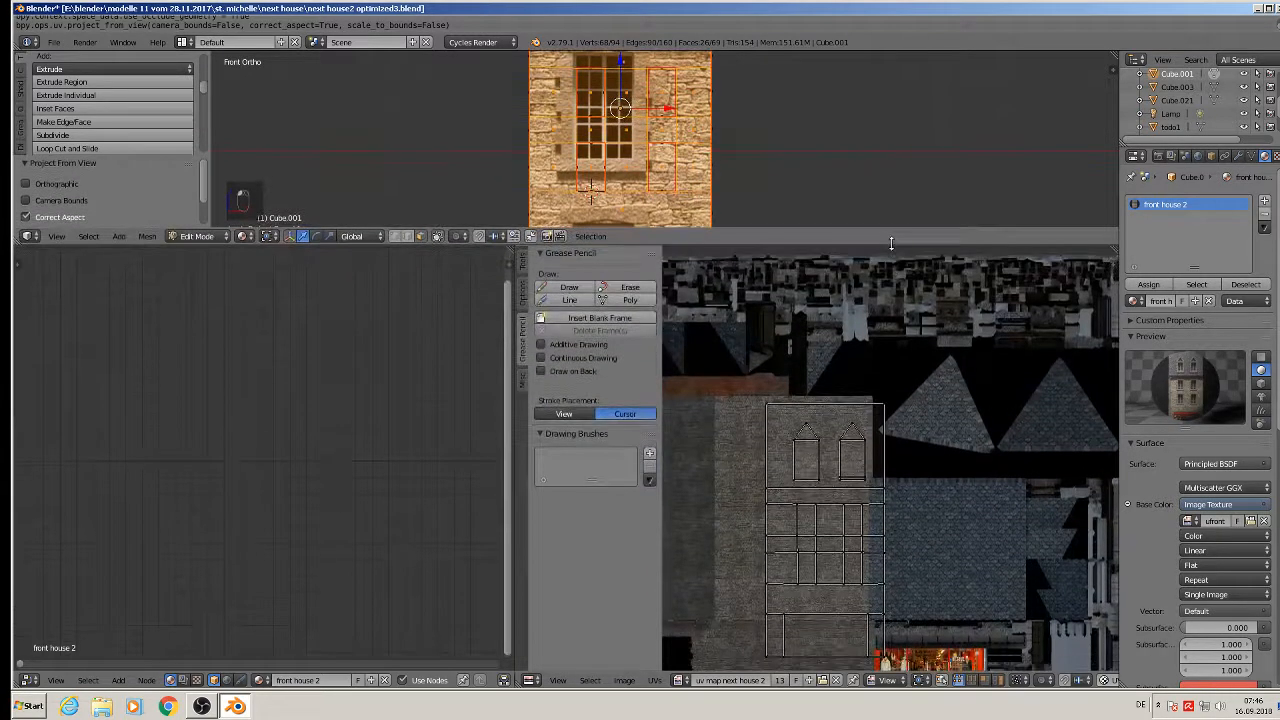
scroll(898, 490, down, 3)
middle_drag(898, 492, 824, 458)
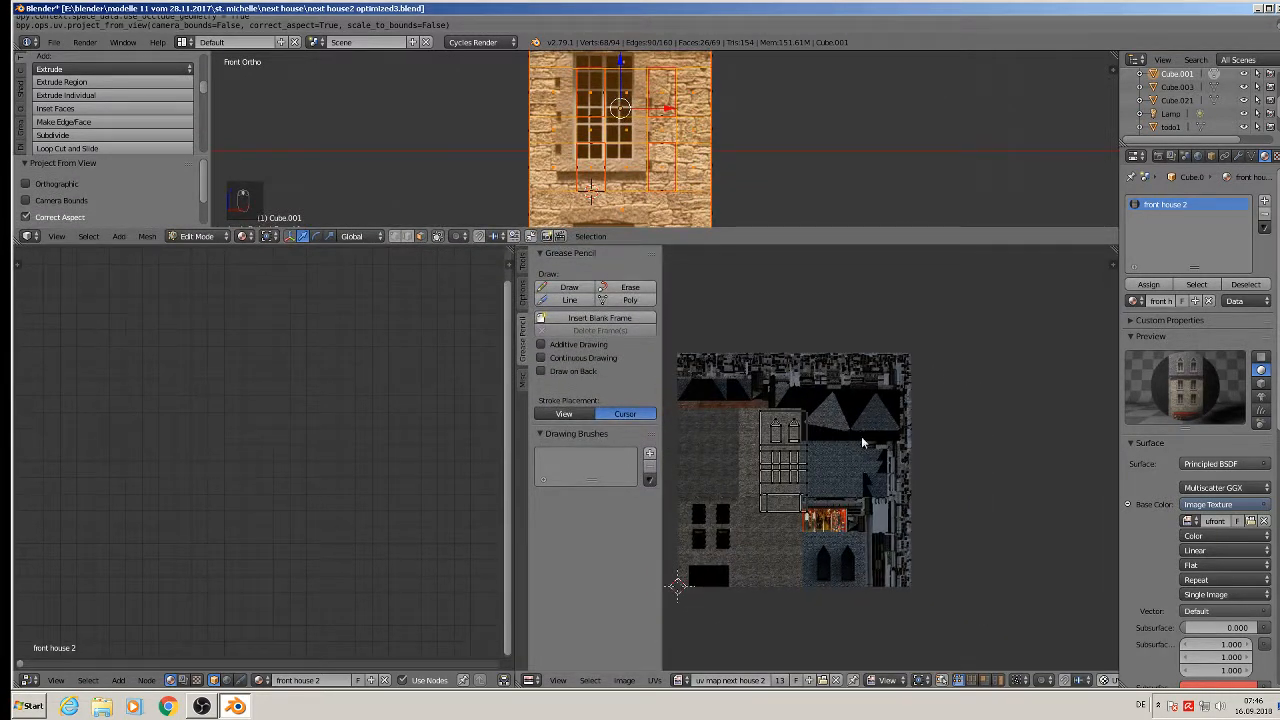
middle_drag(898, 549, 958, 555)
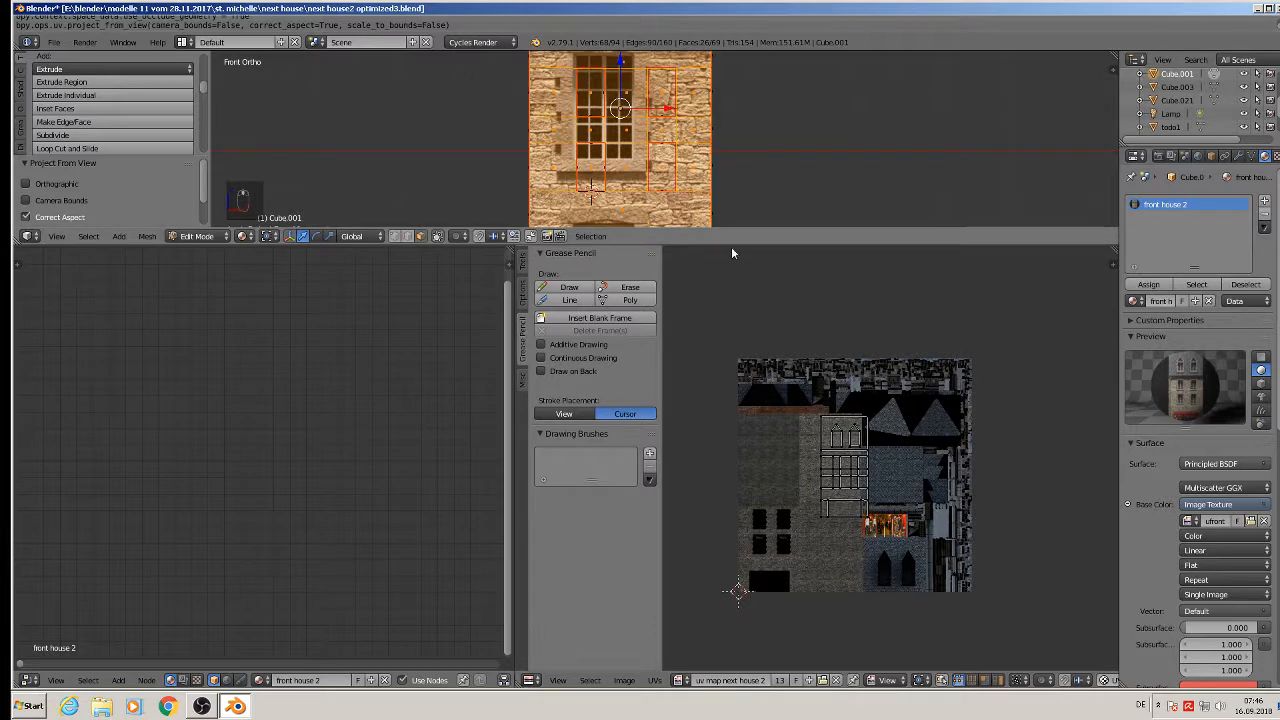
scroll(868, 634, up, 2)
click(836, 680)
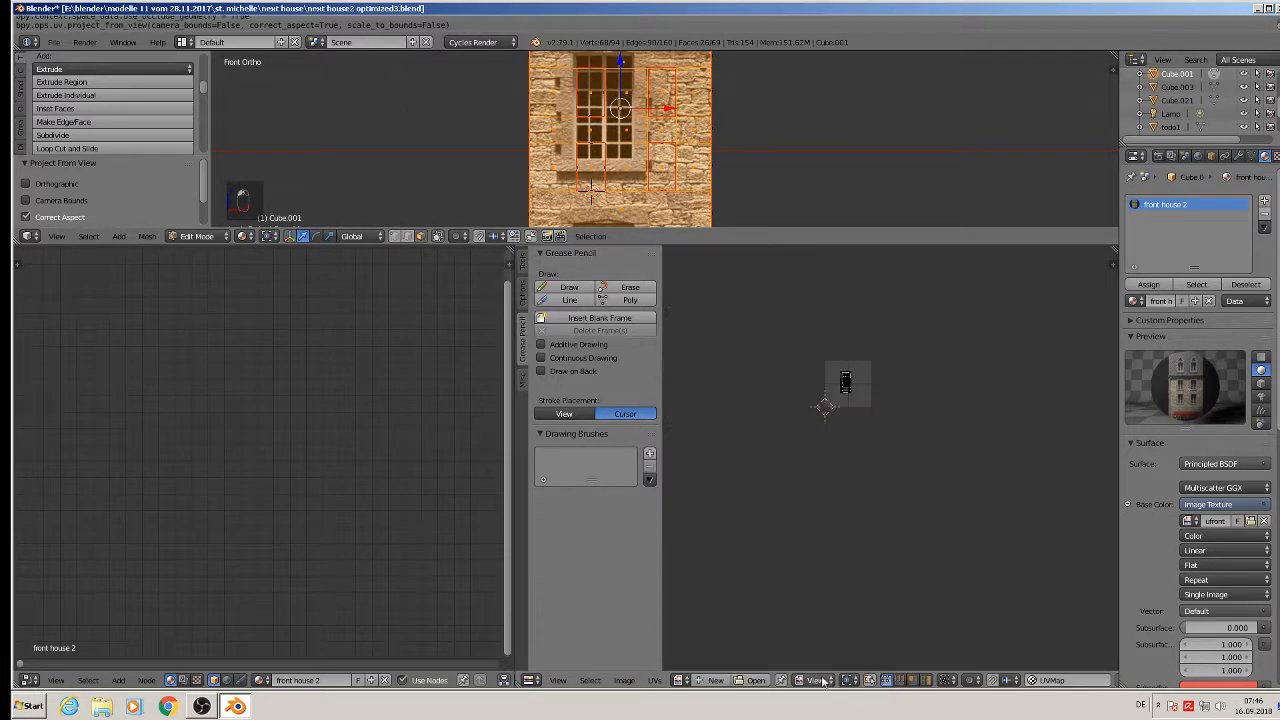
scroll(830, 380, up, 5)
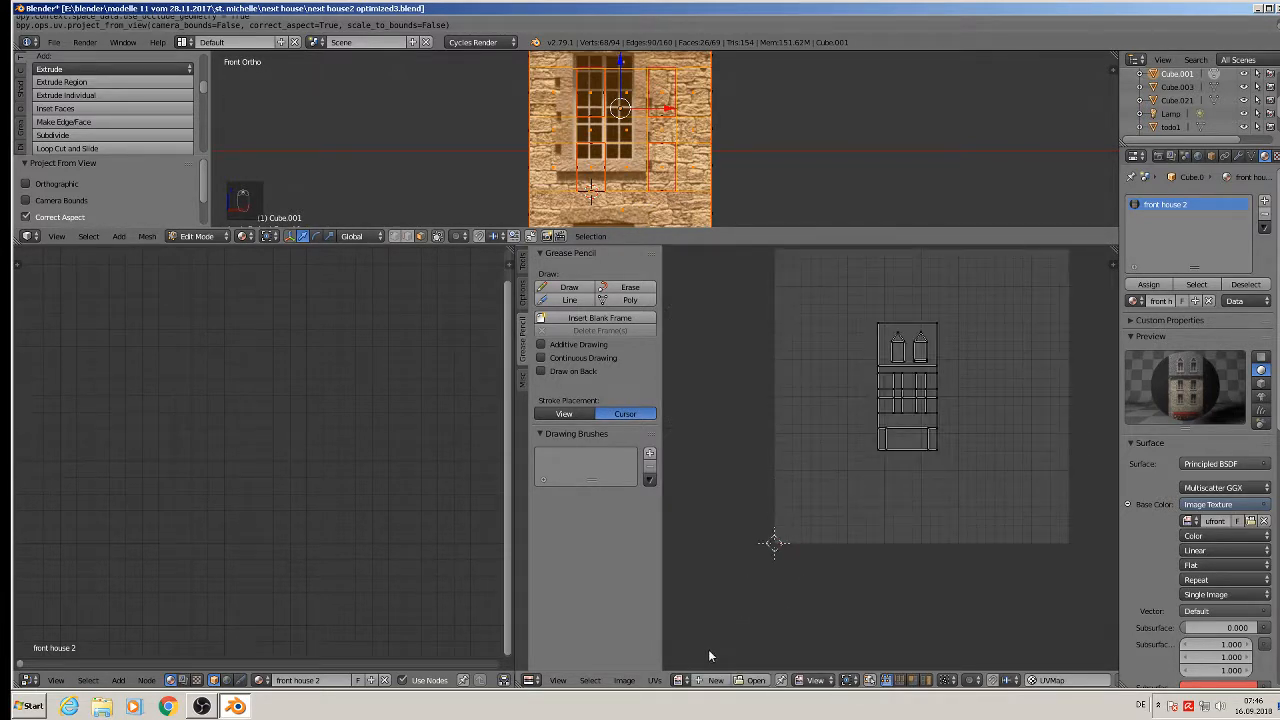
Step: Show "ufront next house 2.jpg" in the UV editor and select all the projected front UVs
click(680, 680)
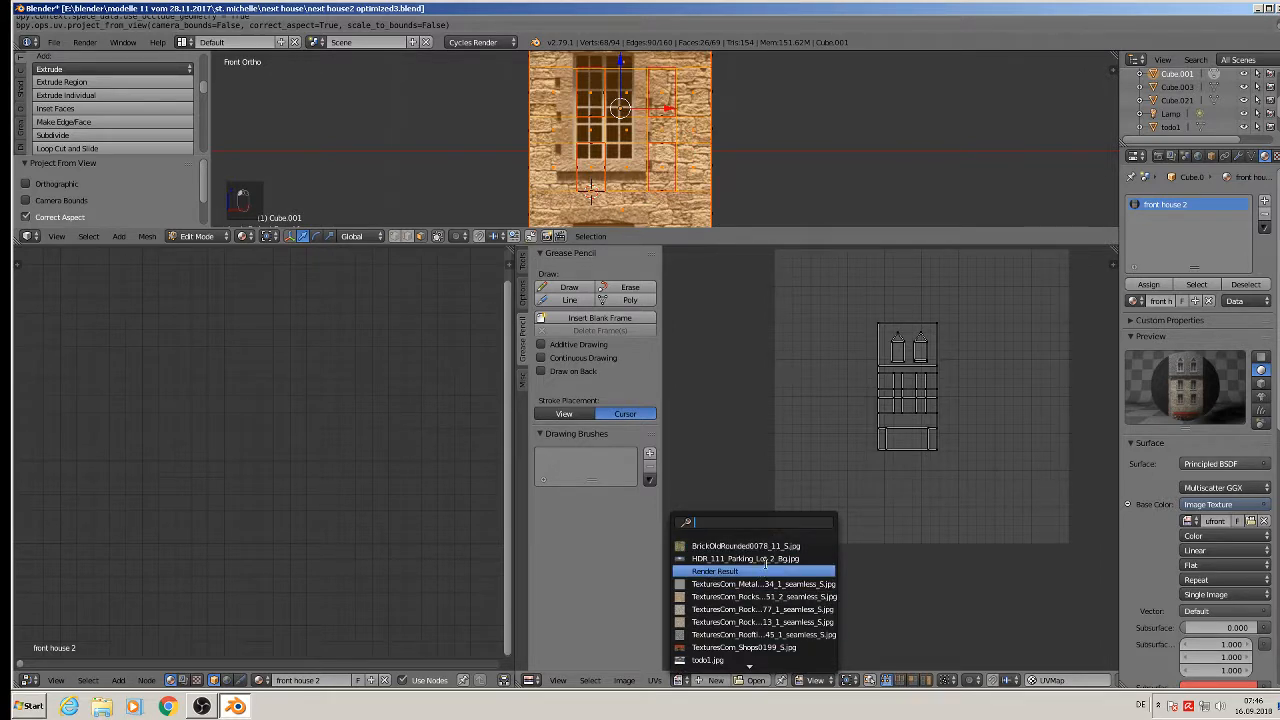
scroll(770, 609, down, 8)
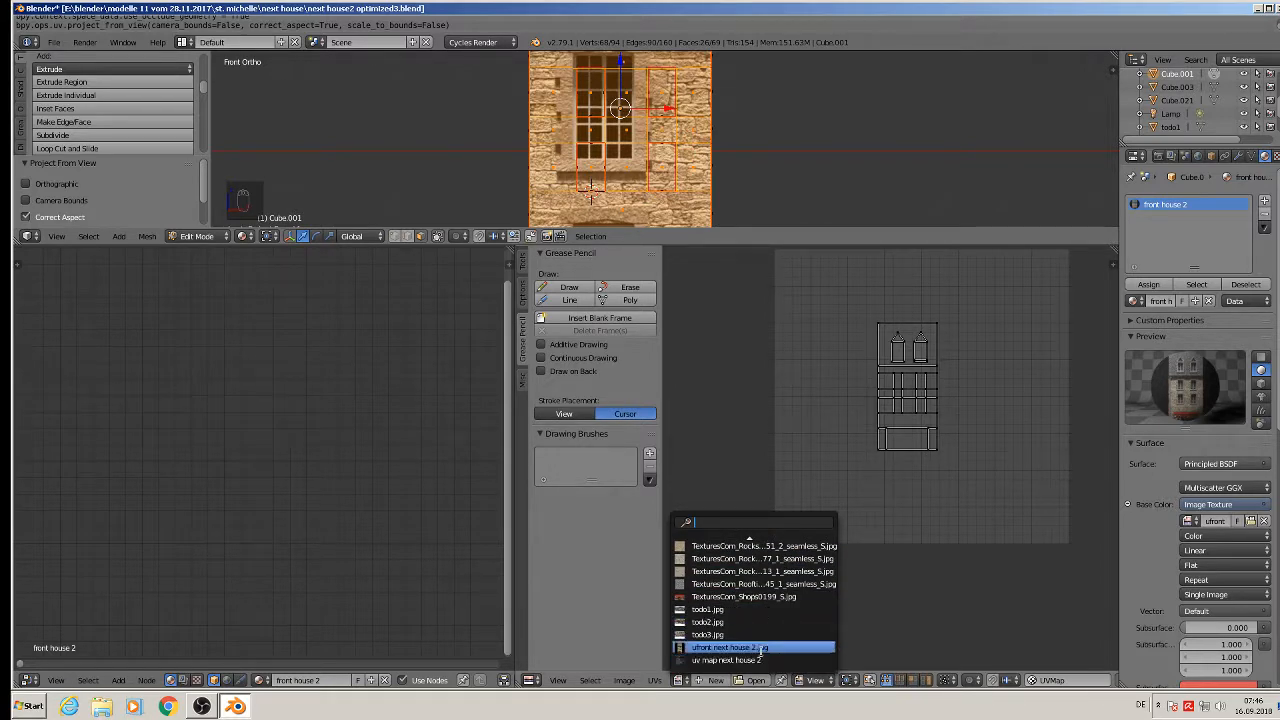
click(760, 648)
scroll(840, 560, down, 6)
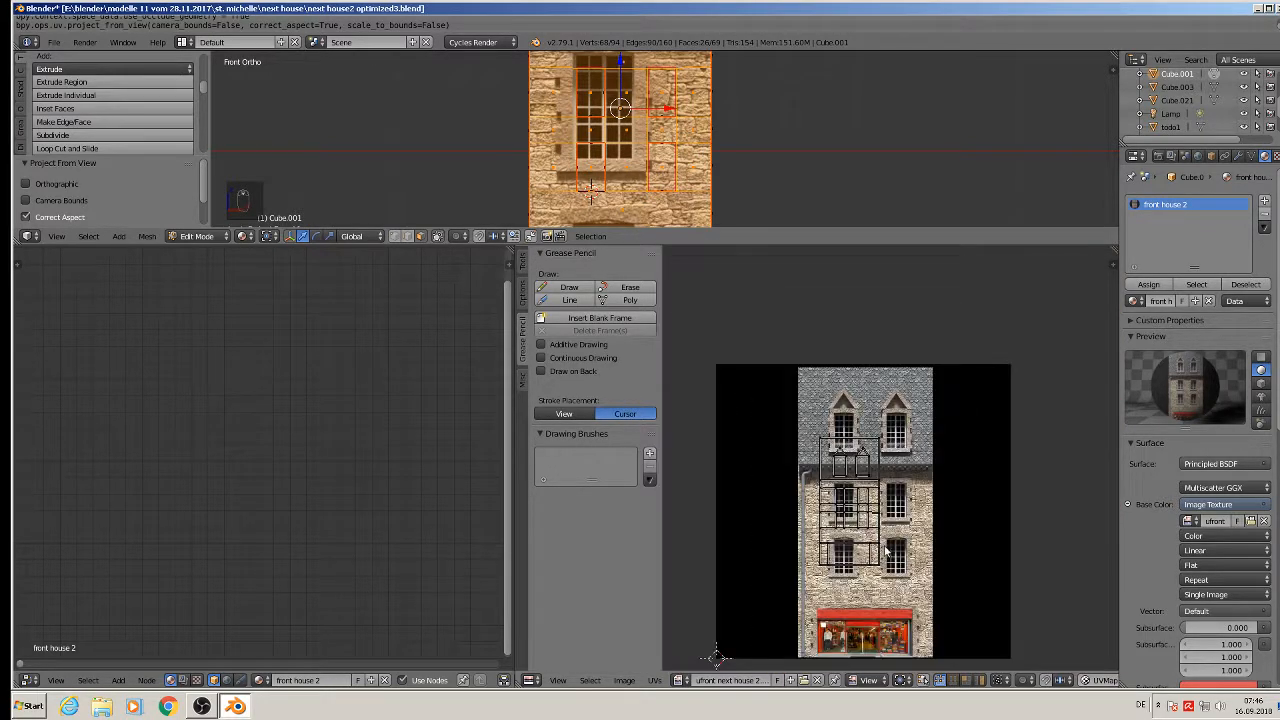
scroll(905, 558, up, 1)
key(a)
scroll(926, 562, down, 2)
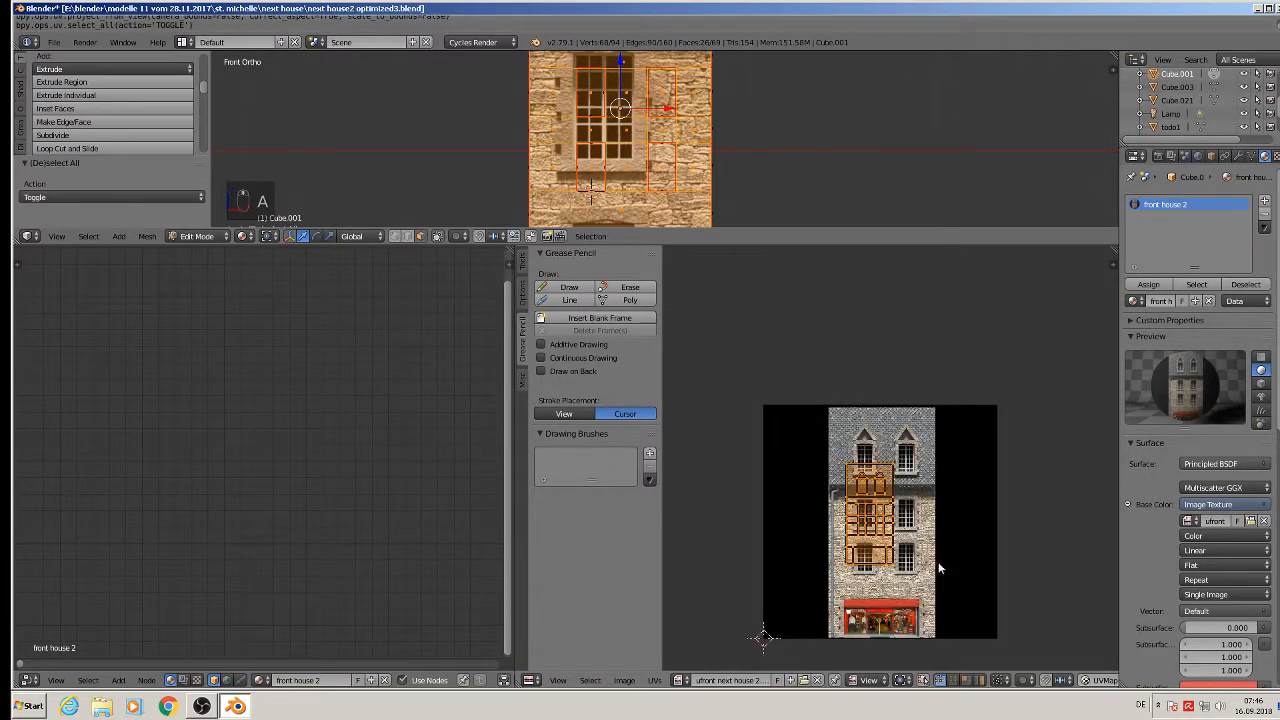
Step: Scale the front UVs by about 2.25 and move them so they line up with the house facade in the image
middle_drag(937, 565, 916, 550)
key(s)
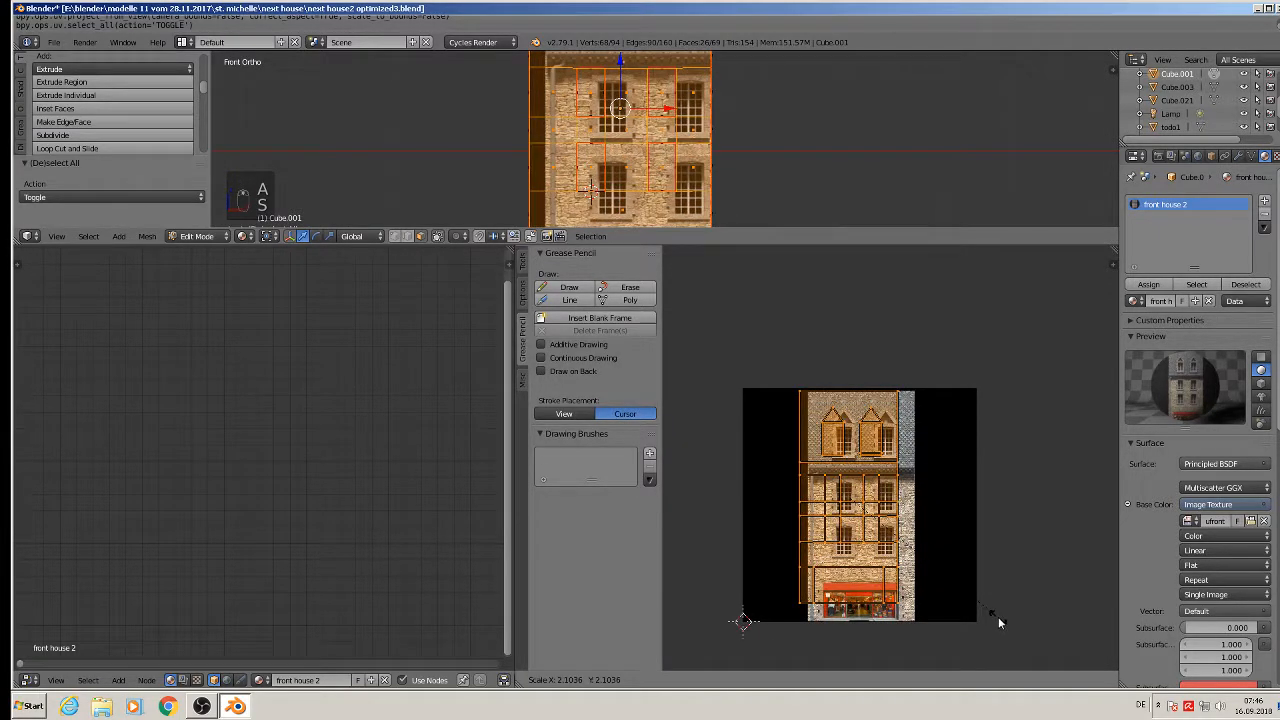
click(1003, 630)
key(g)
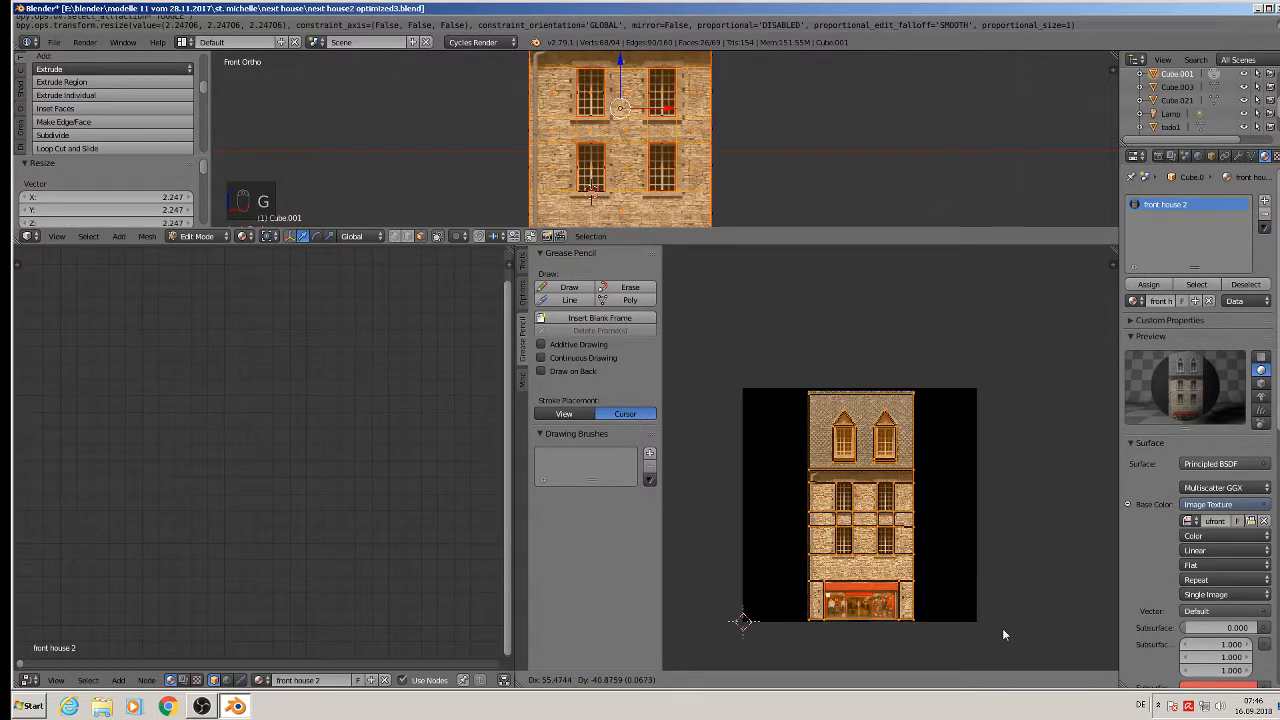
click(1002, 628)
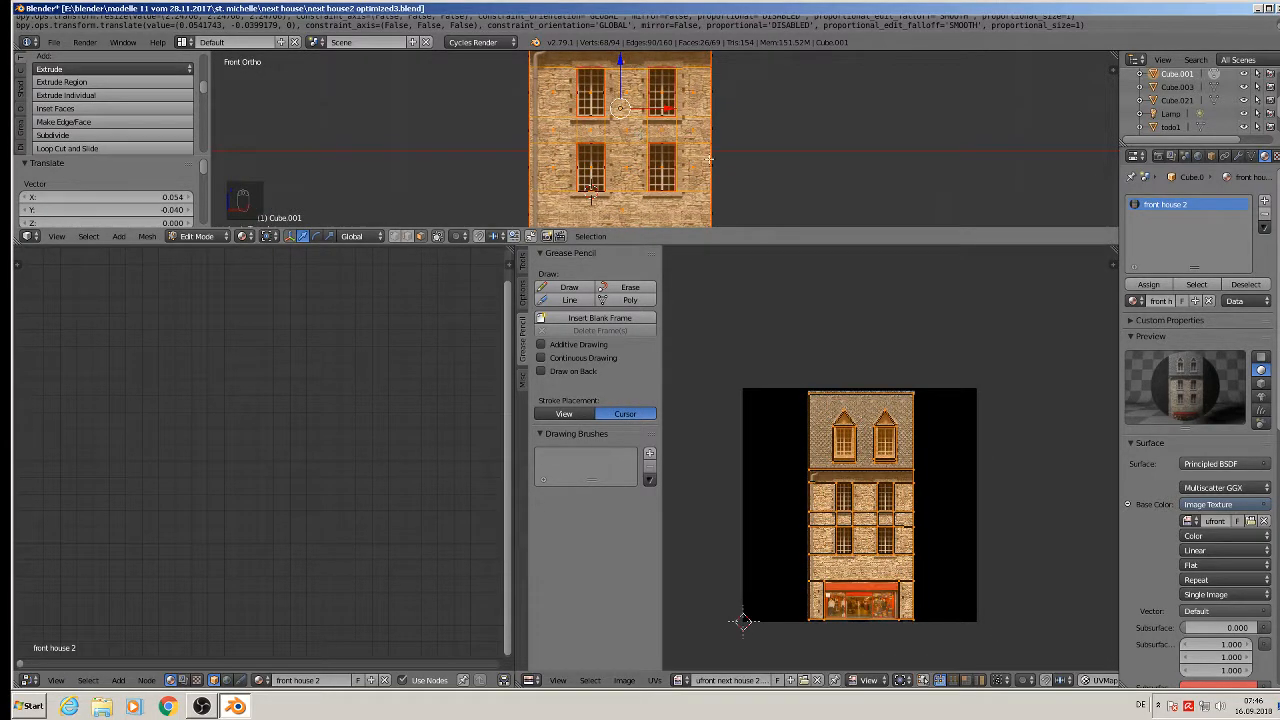
Step: Leave mesh editing and enlarge the 3D view to examine the textured front of the house
shift+middle_drag(737, 168, 792, 93)
key(Tab)
scroll(808, 165, down, 2)
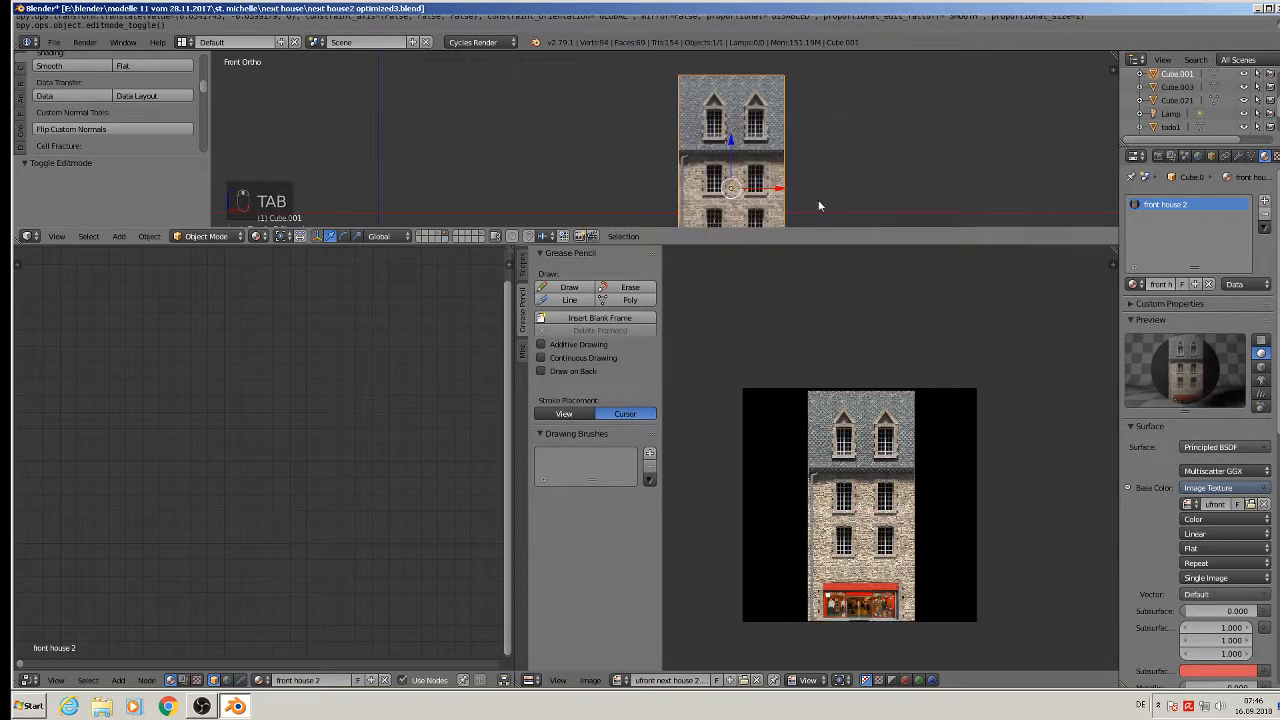
drag(789, 246, 789, 422)
middle_drag(815, 340, 818, 213)
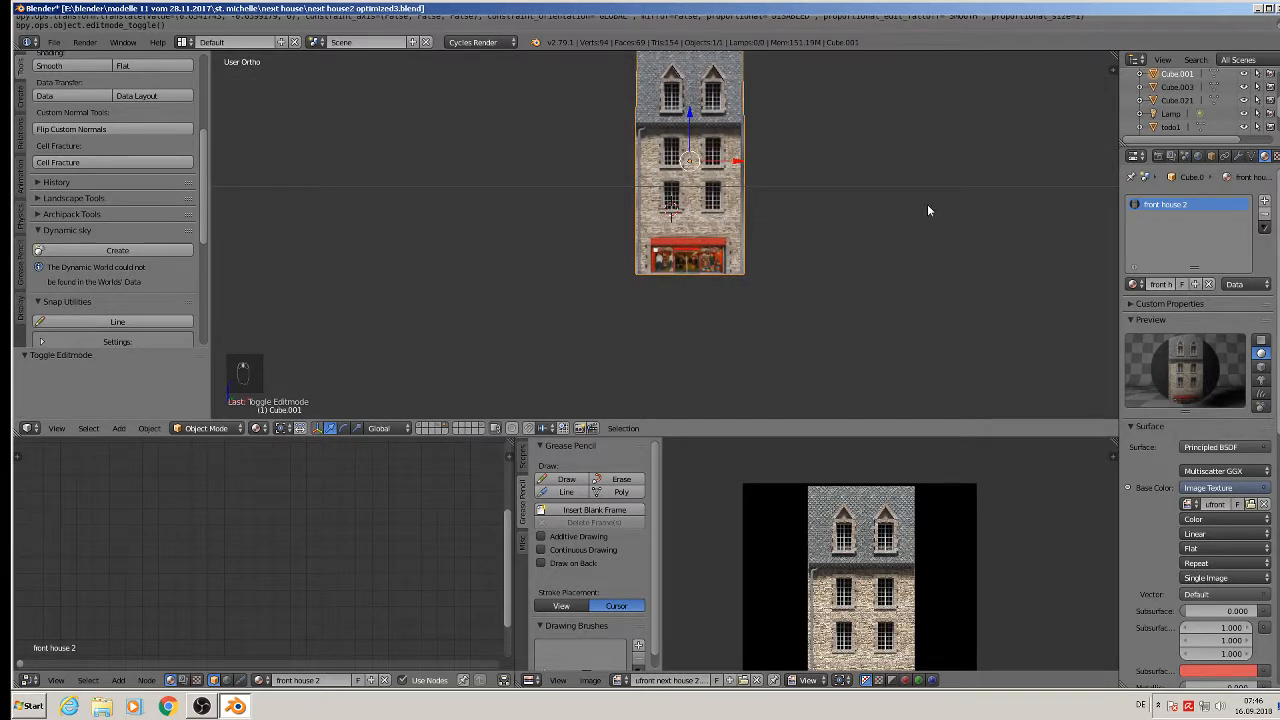
scroll(915, 208, up, 2)
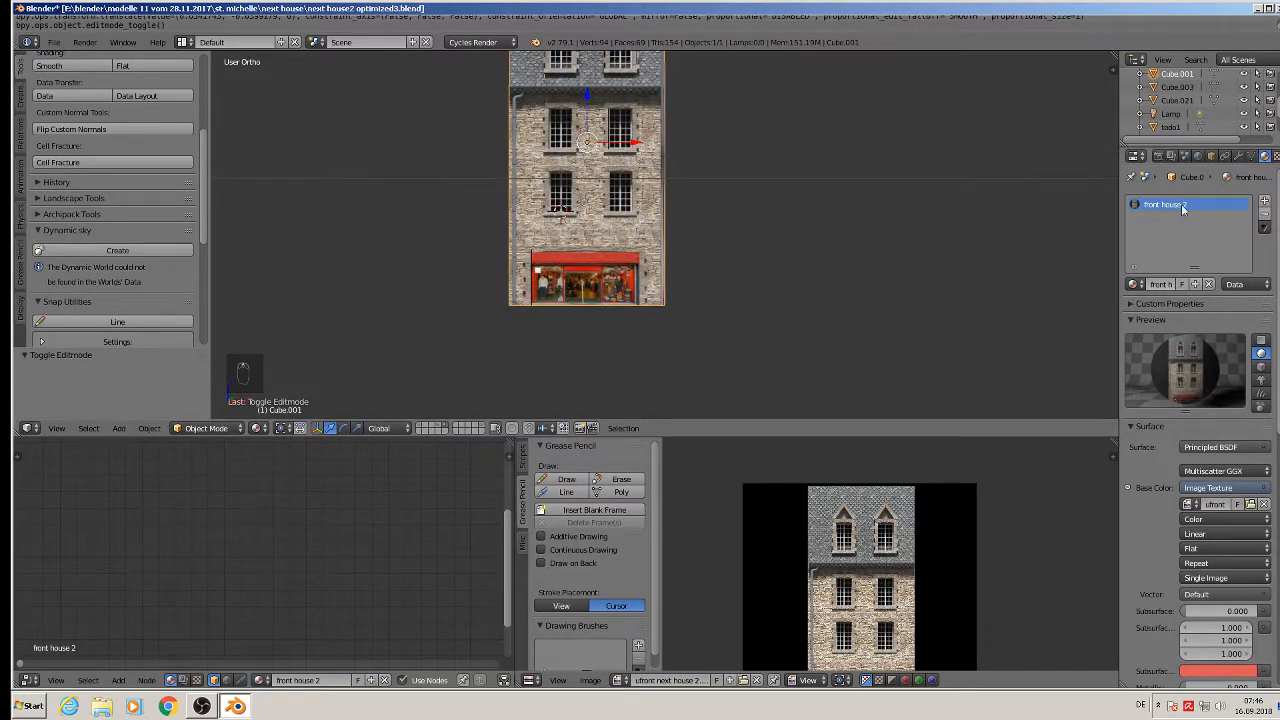
Step: Add a second material slot to the low-poly house with a new material named "back house"
click(1265, 202)
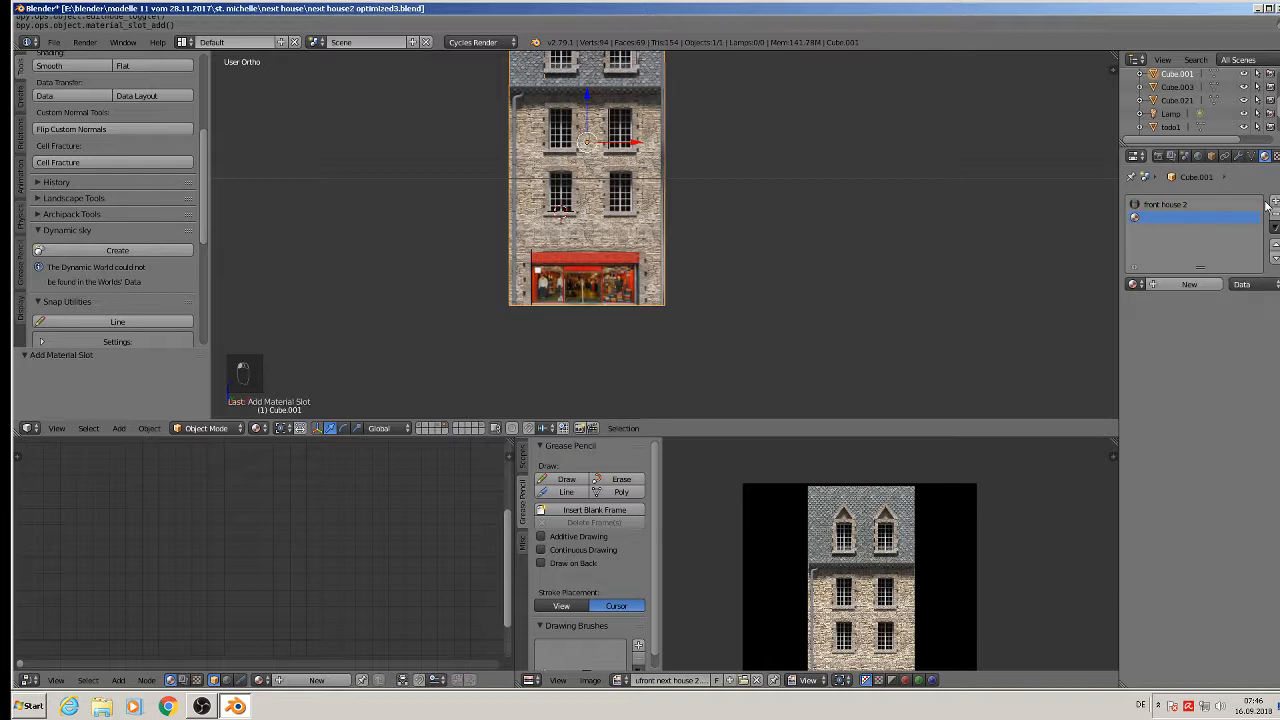
click(1162, 285)
double_click(1159, 285)
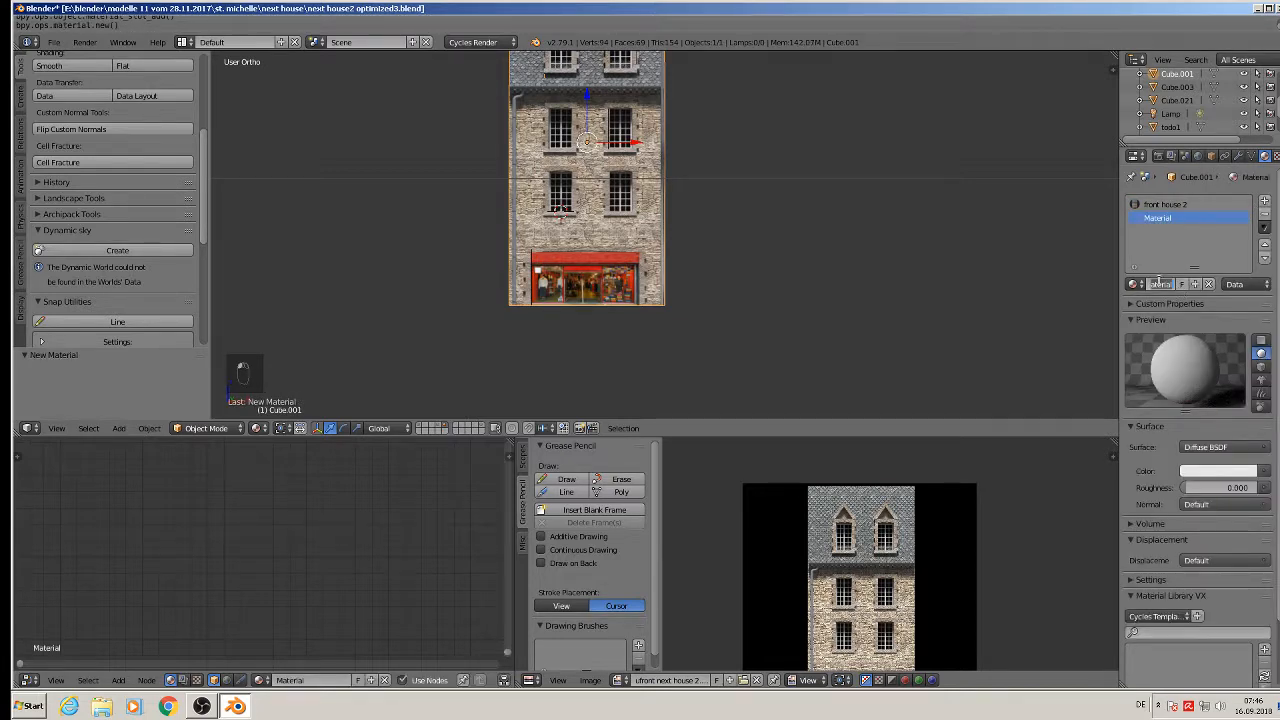
text(back house)
key(Return)
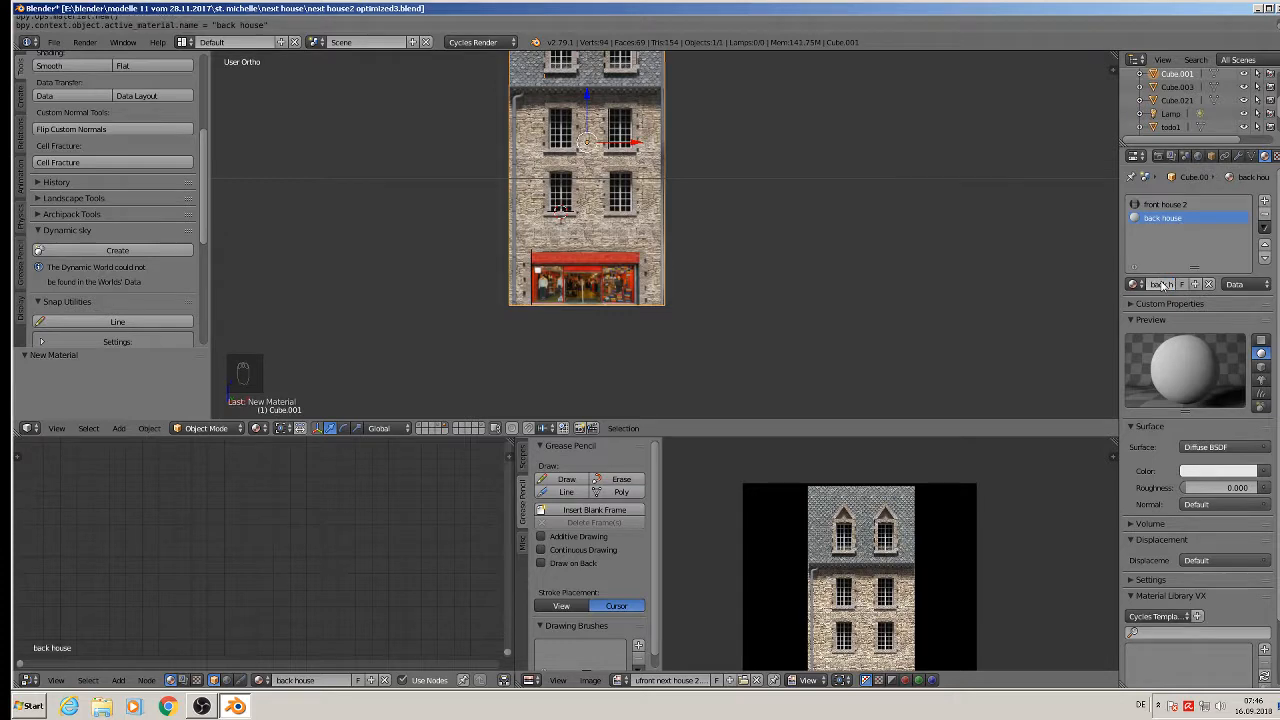
Step: Set the "back house" surface to Principled BSDF and raise its roughness to about 0.889
click(1228, 448)
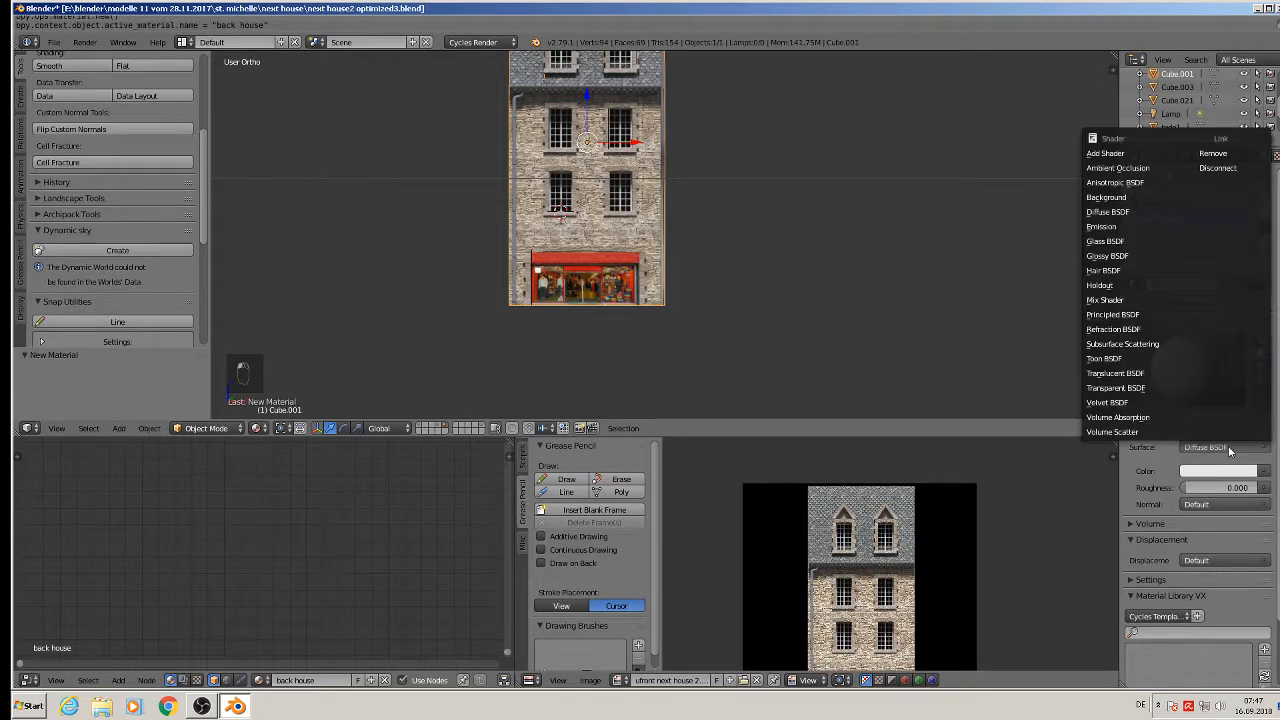
click(1163, 315)
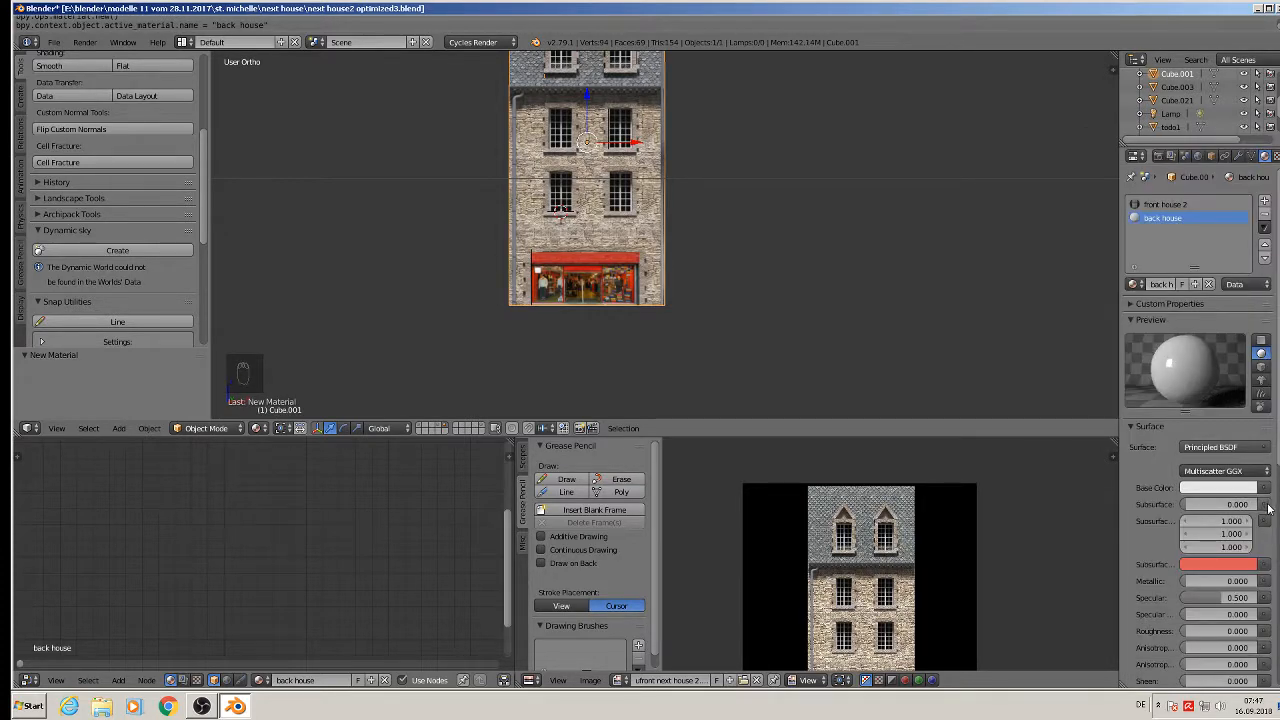
drag(1184, 631, 1246, 631)
Step: Give the "back house" base color an Image Texture using "back next house 2.jpg"
click(1128, 487)
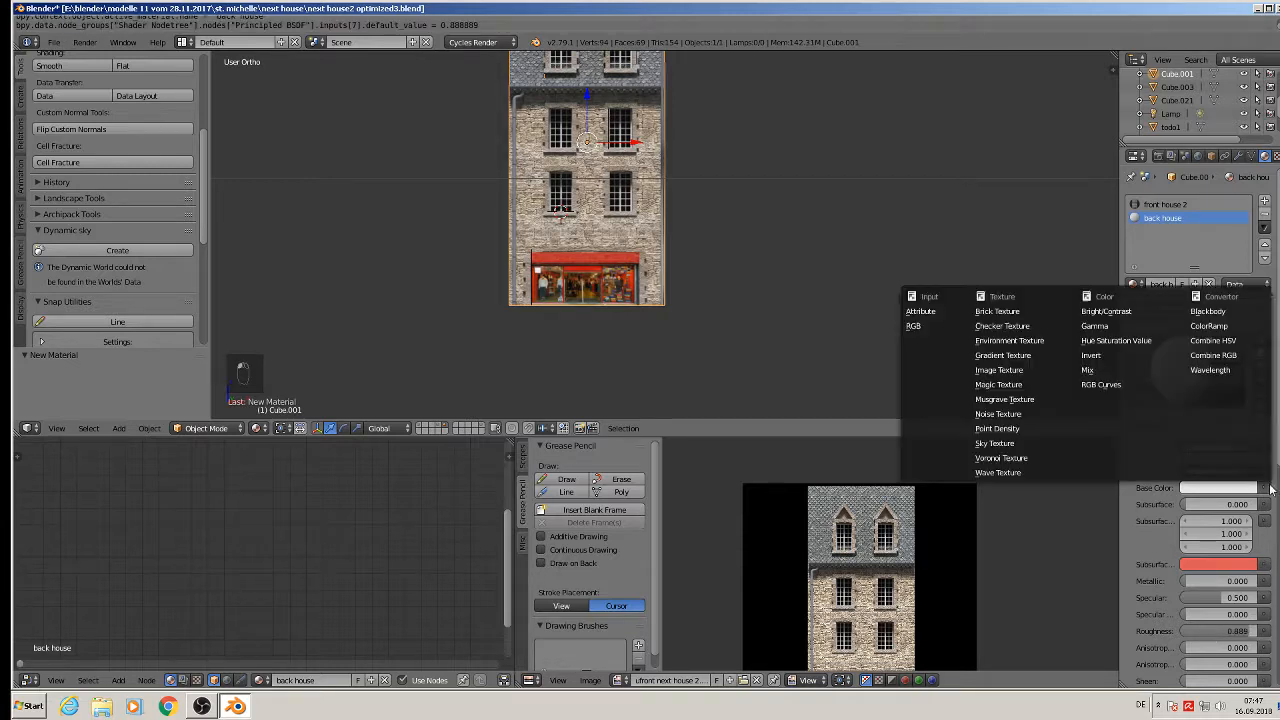
click(1025, 383)
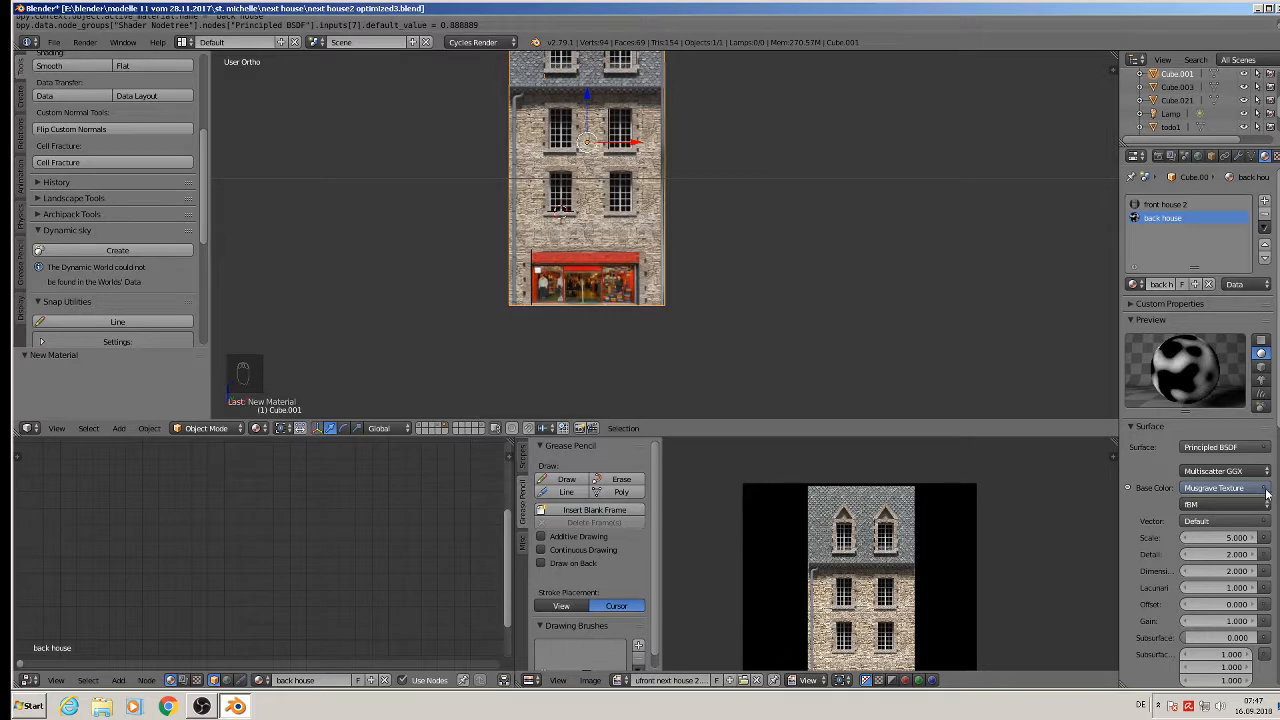
click(1267, 490)
click(962, 372)
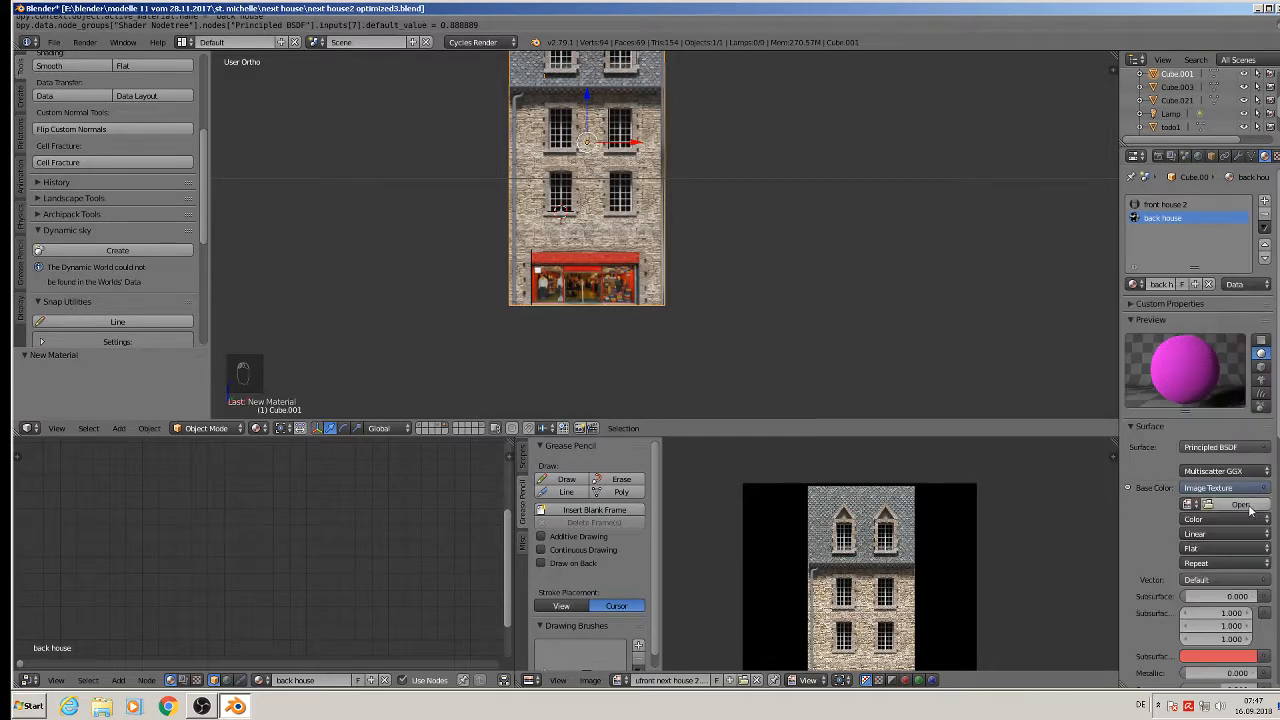
click(1242, 505)
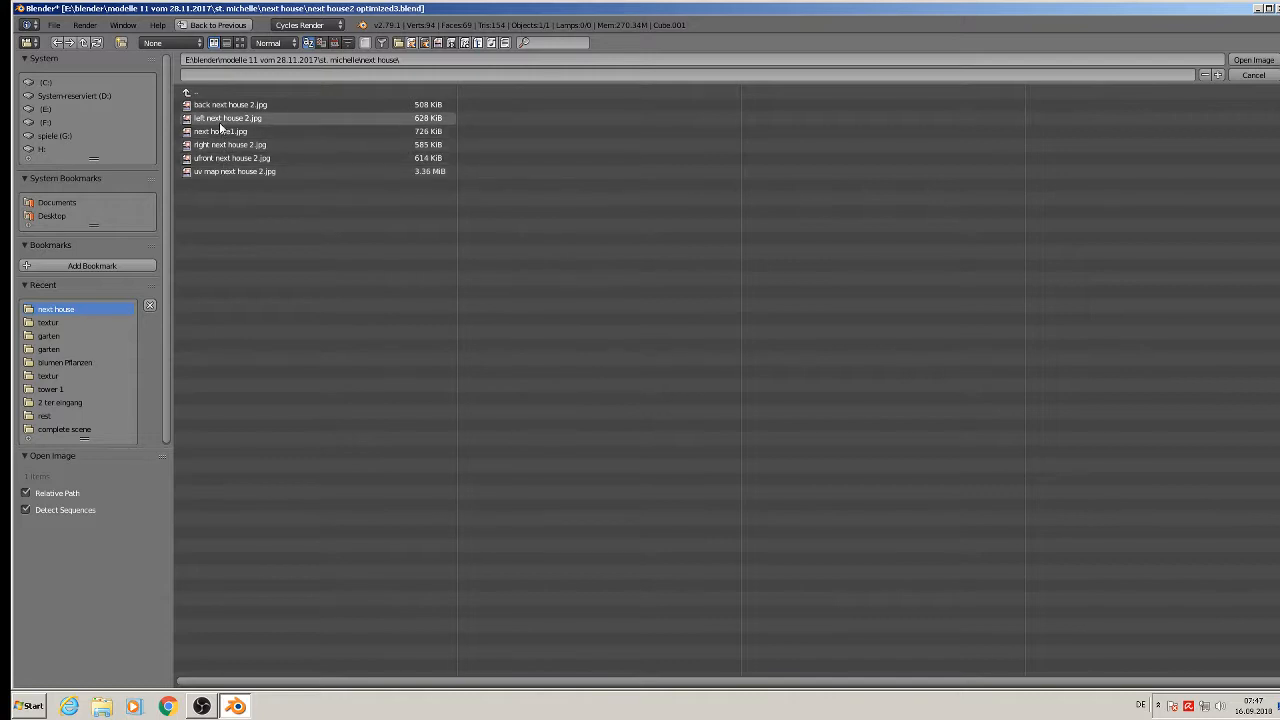
double_click(228, 104)
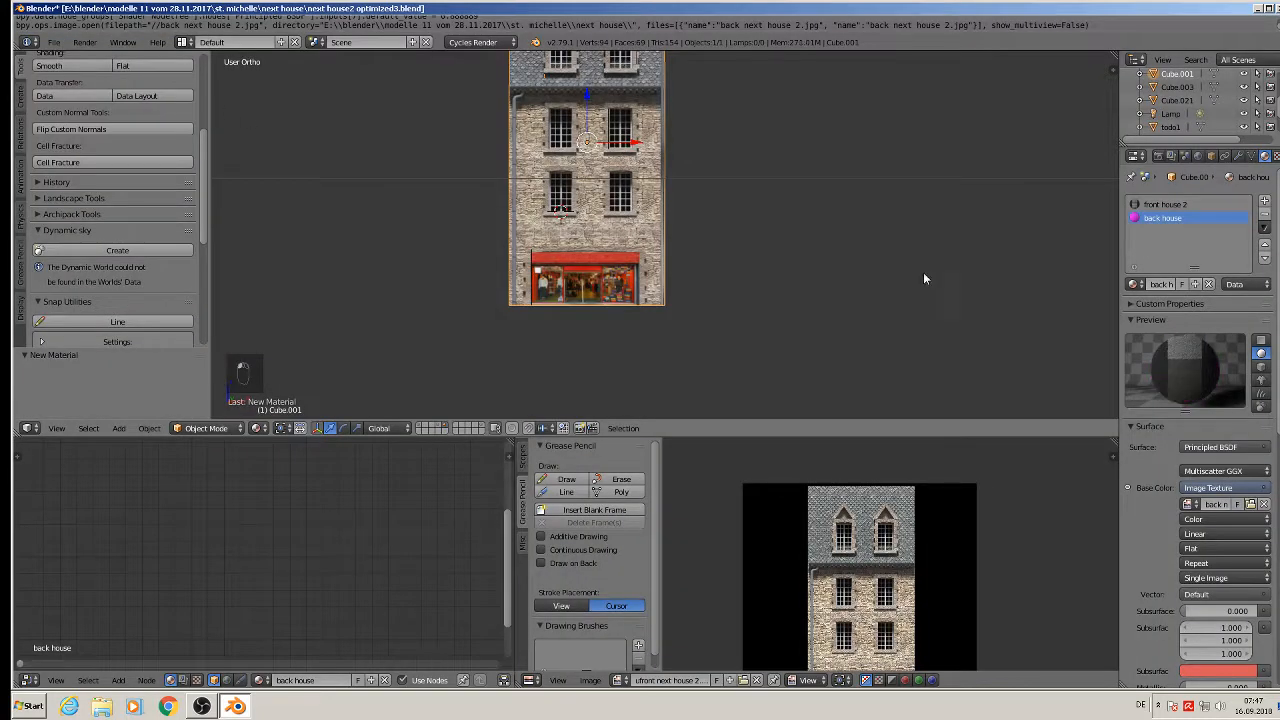
Step: UV-map the selected back faces with Project From View in the straight back view and assign them the "back house" material
scroll(923, 279, down, 1)
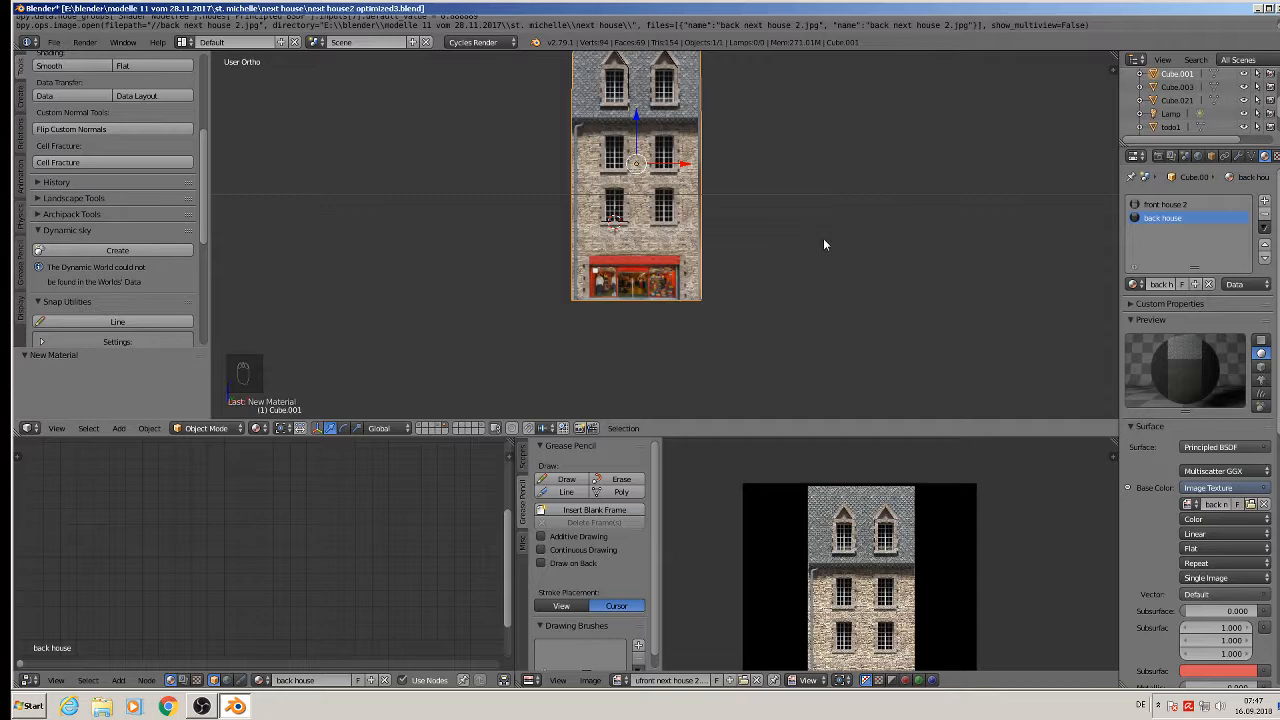
key(ctrl+KP_1)
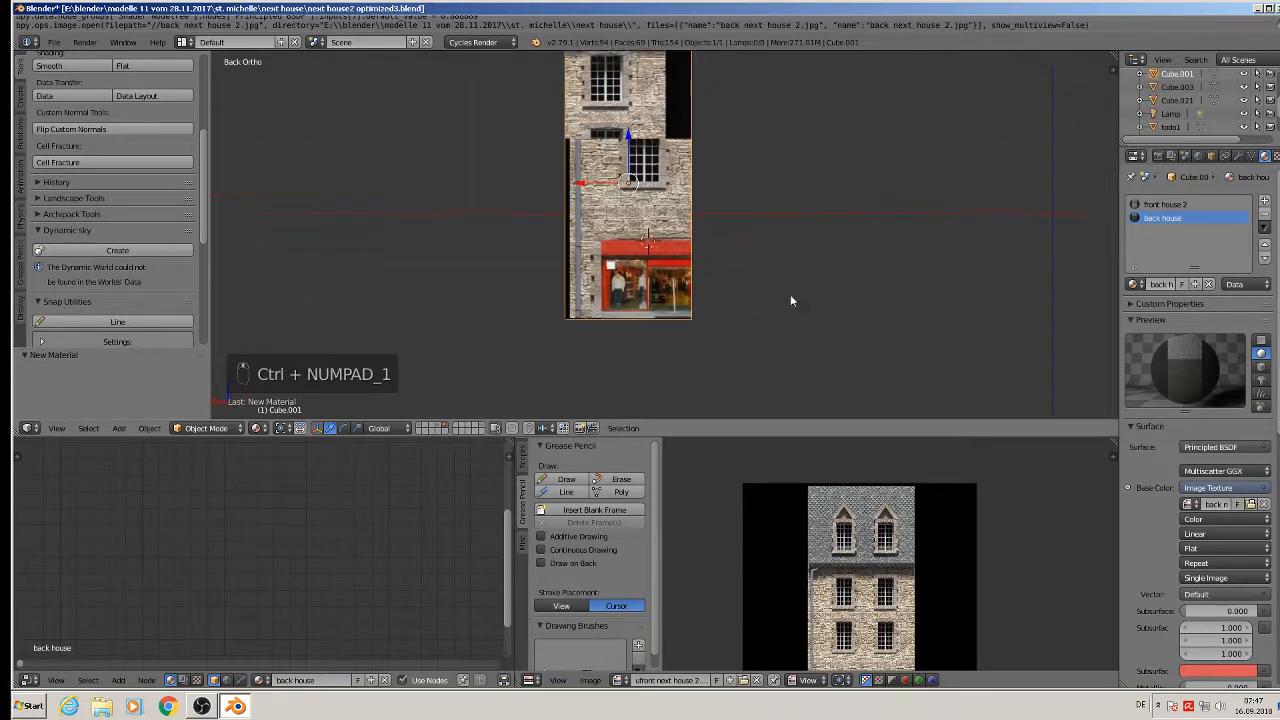
key(Tab)
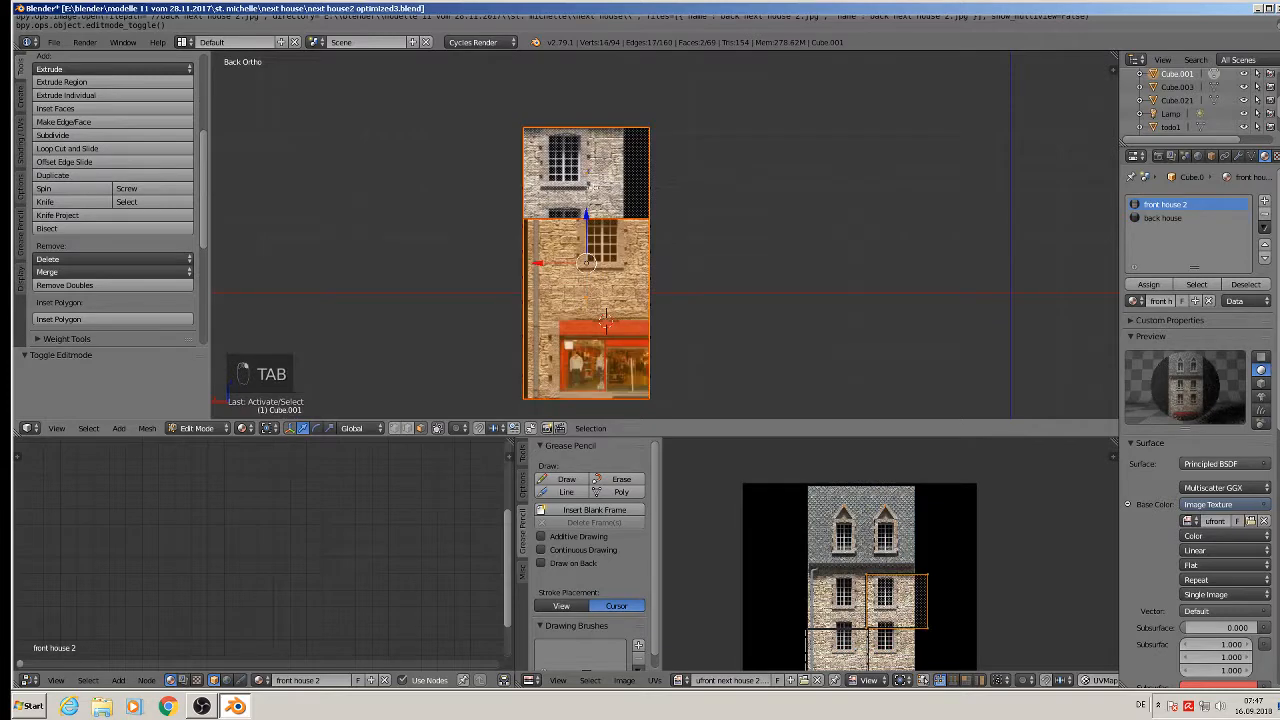
mouse_move(694, 295)
middle_down()
mouse_move(731, 323)
mouse_move(891, 349)
mouse_move(690, 291)
middle_up()
key(ctrl+KP_1)
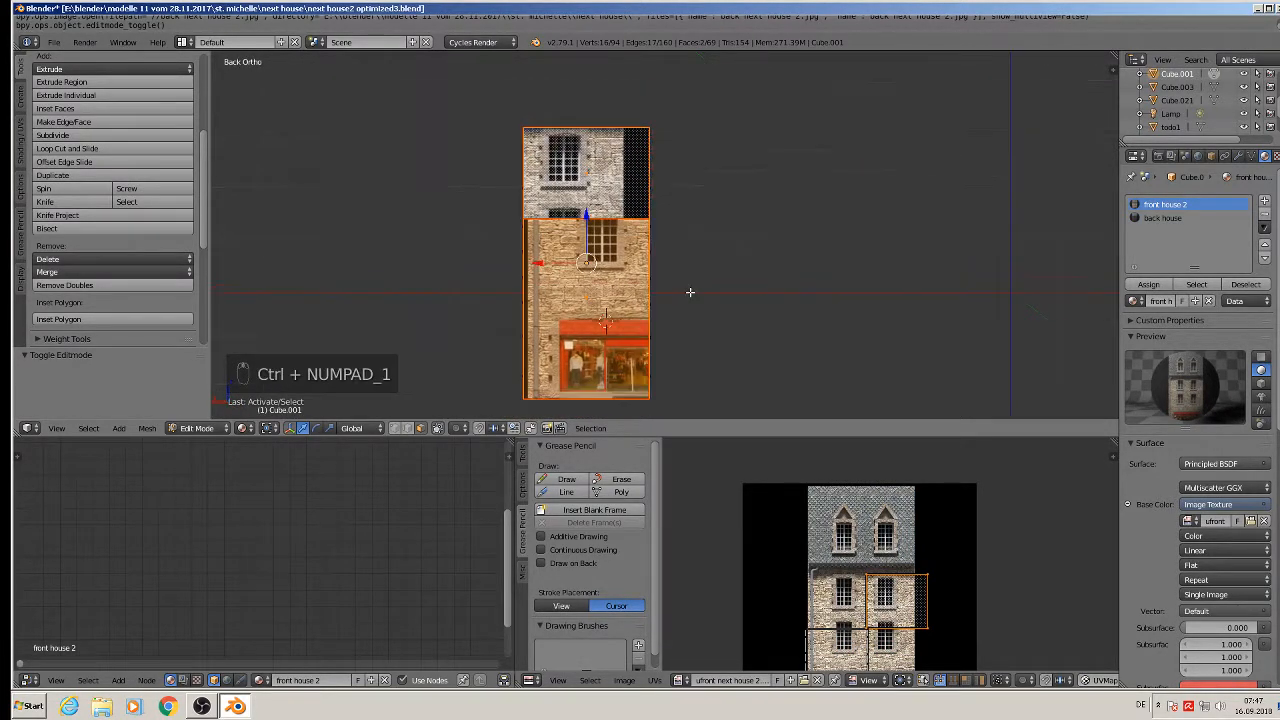
key(u)
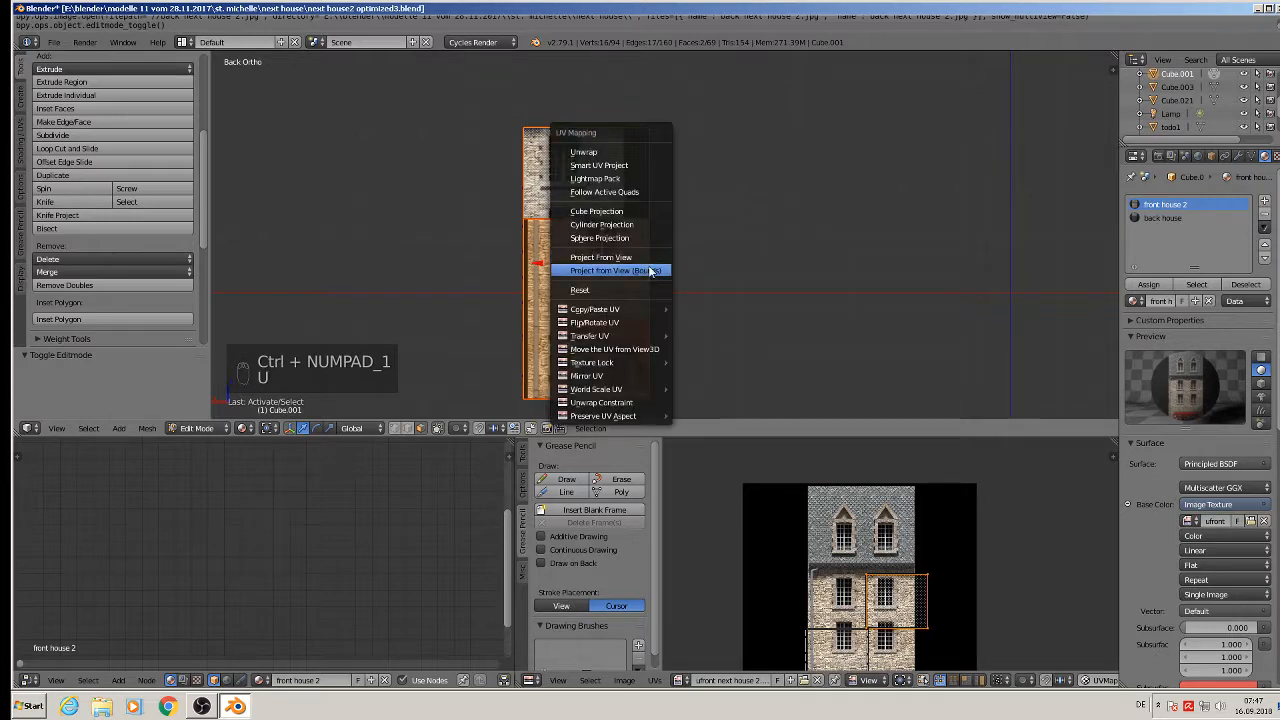
click(648, 265)
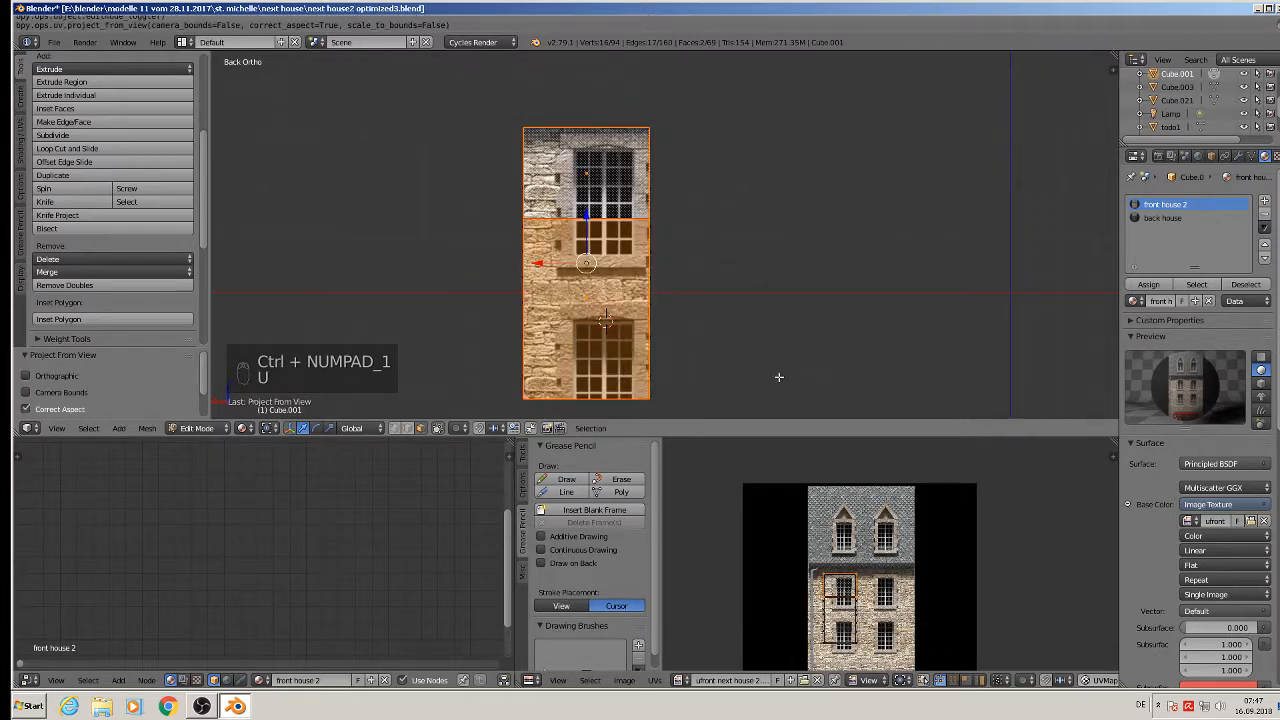
click(1157, 218)
click(1150, 285)
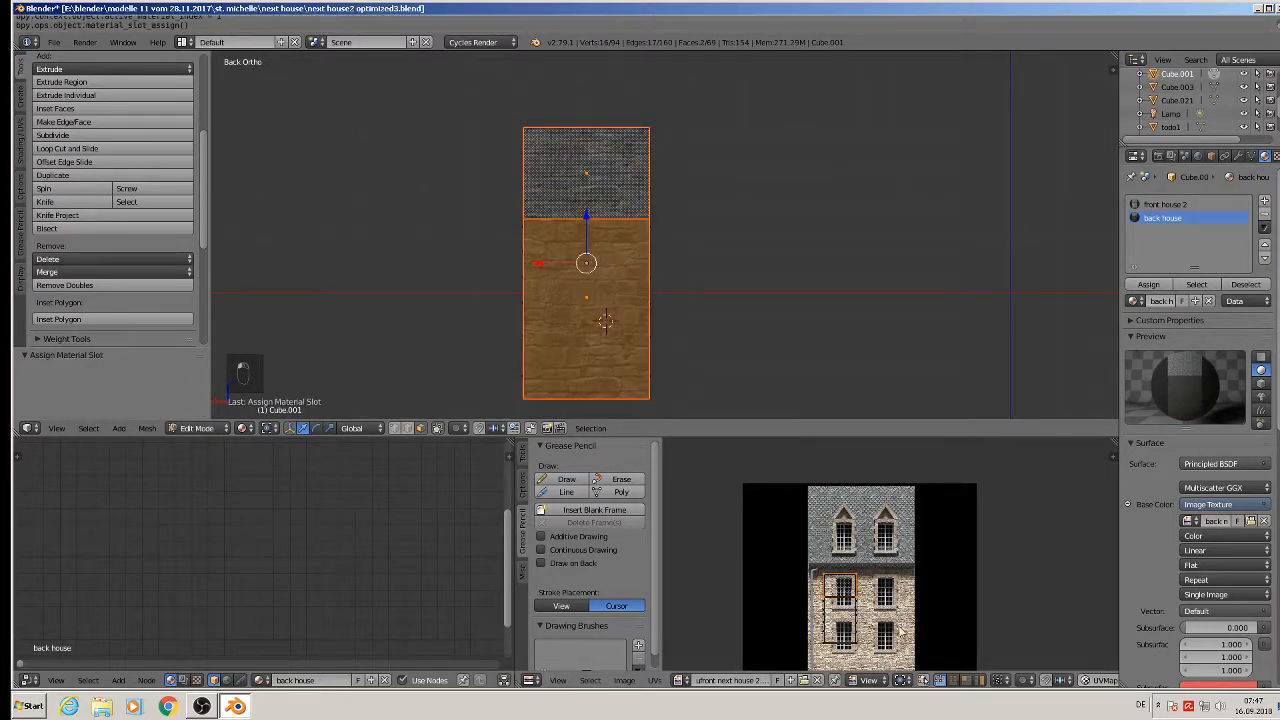
Step: Select all the projected back UVs and replace the front image in the UV editor with "back next house 2.jpg"
key(a)
key(a)
key(a)
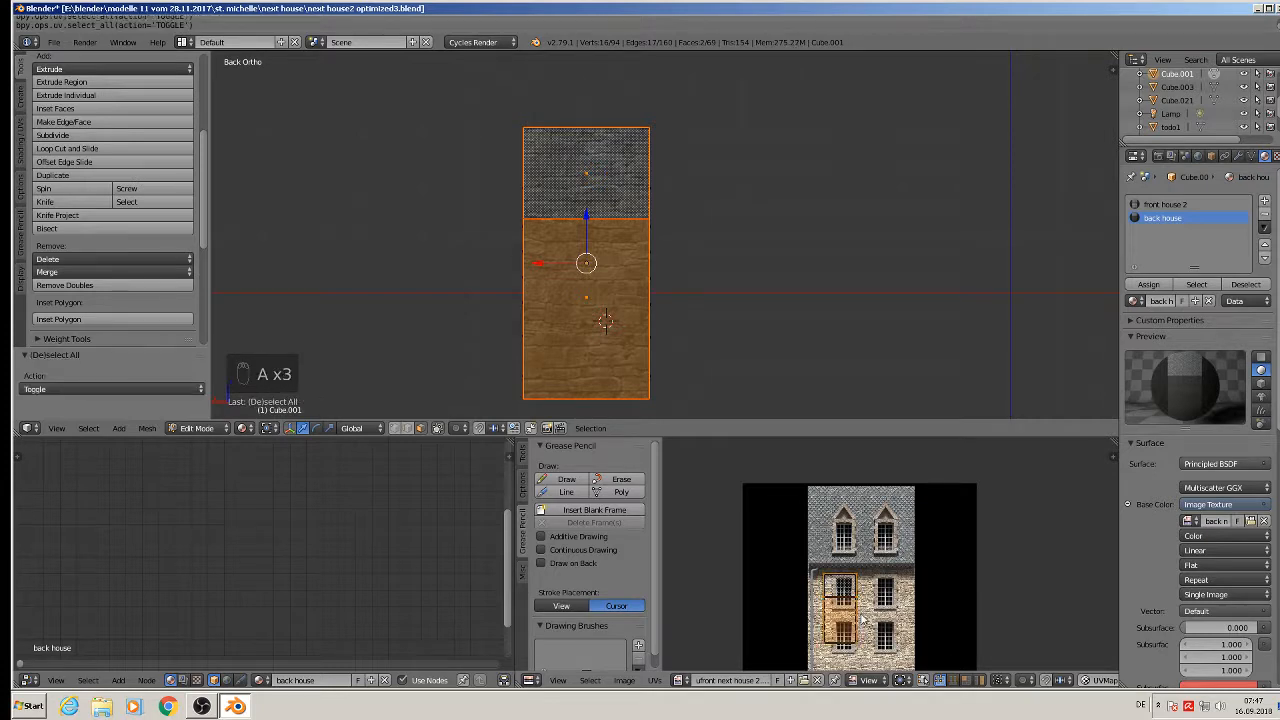
click(818, 681)
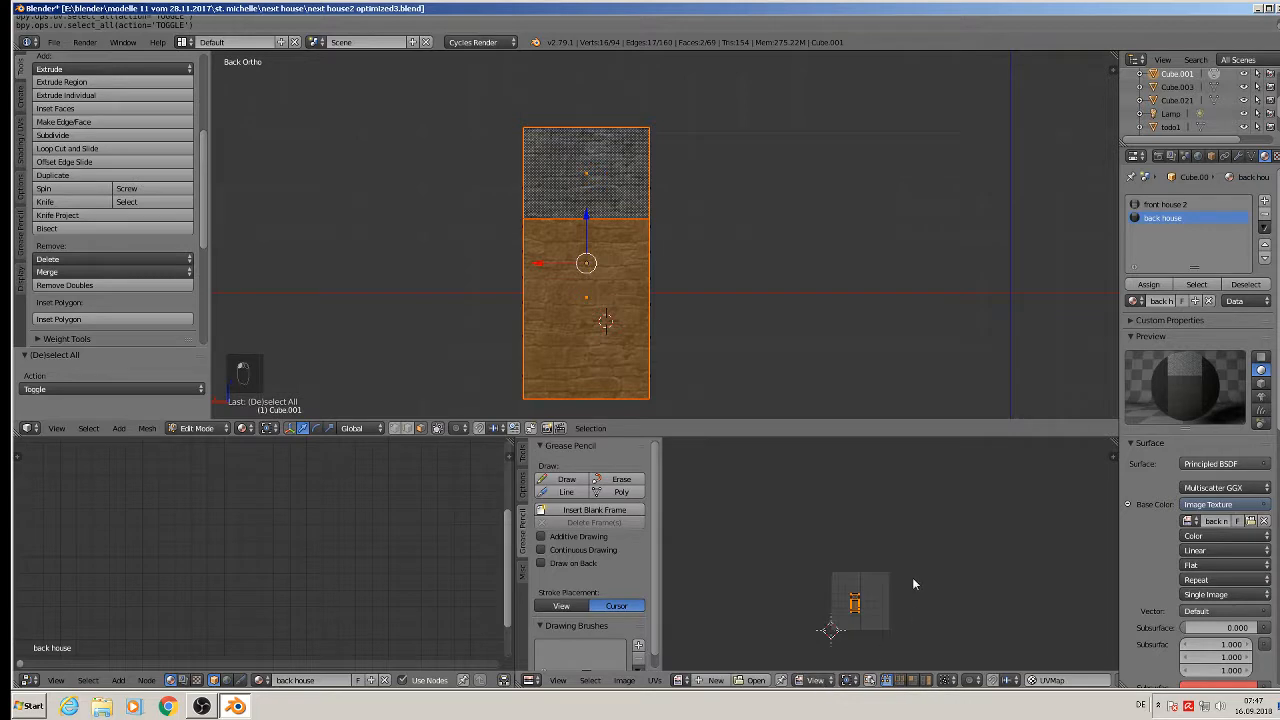
click(680, 680)
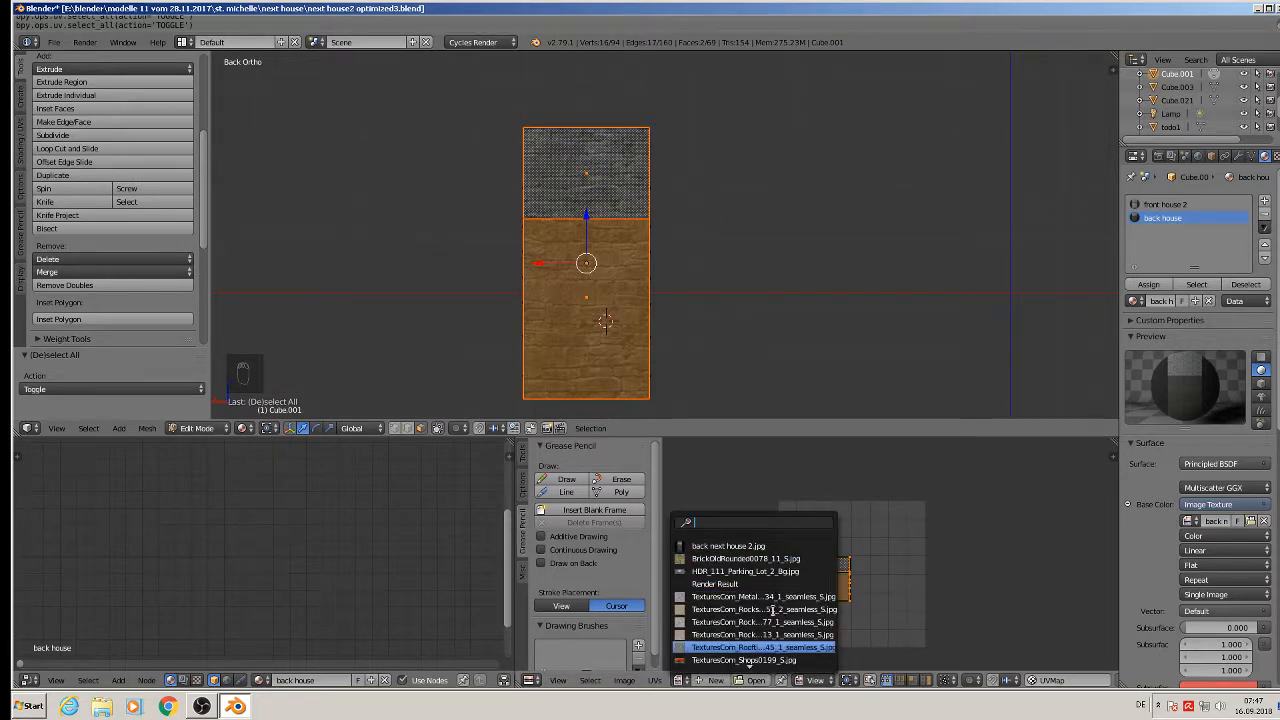
click(731, 547)
Step: Scale the back UVs by about 3.1 and move them so they cover the roof and wall in the back image
scroll(866, 564, down, 5)
key(s)
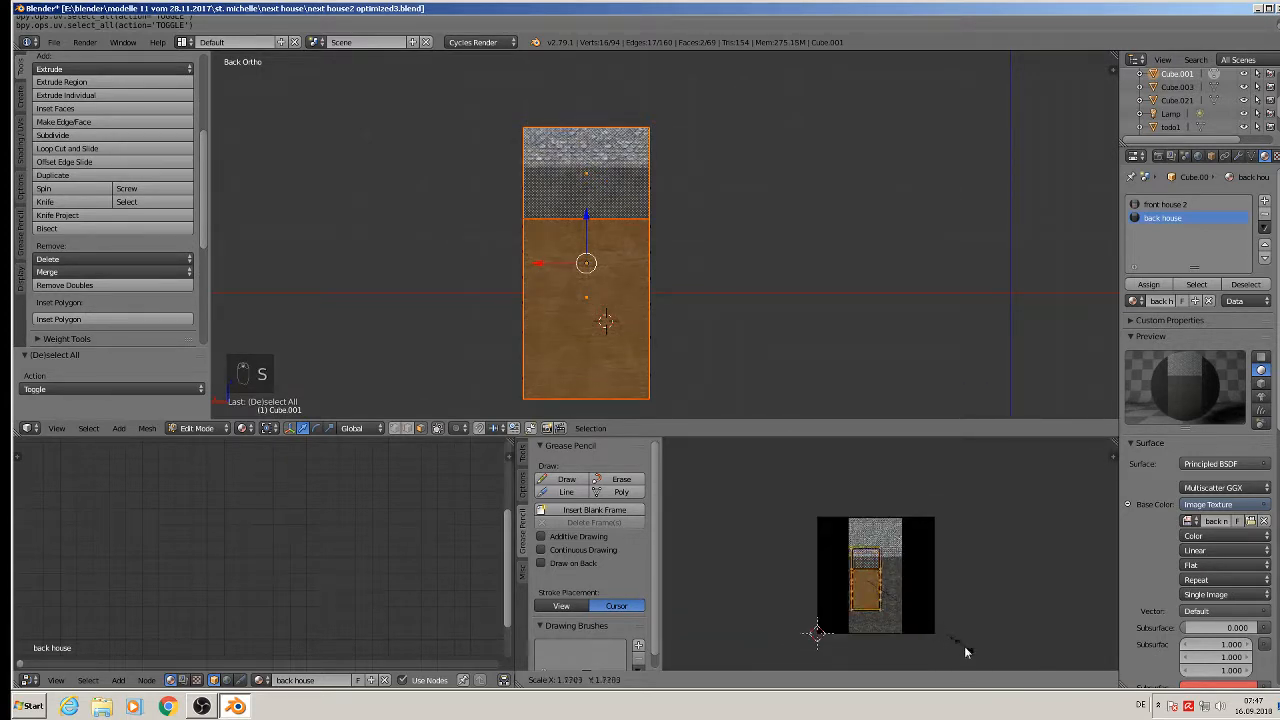
click(1035, 473)
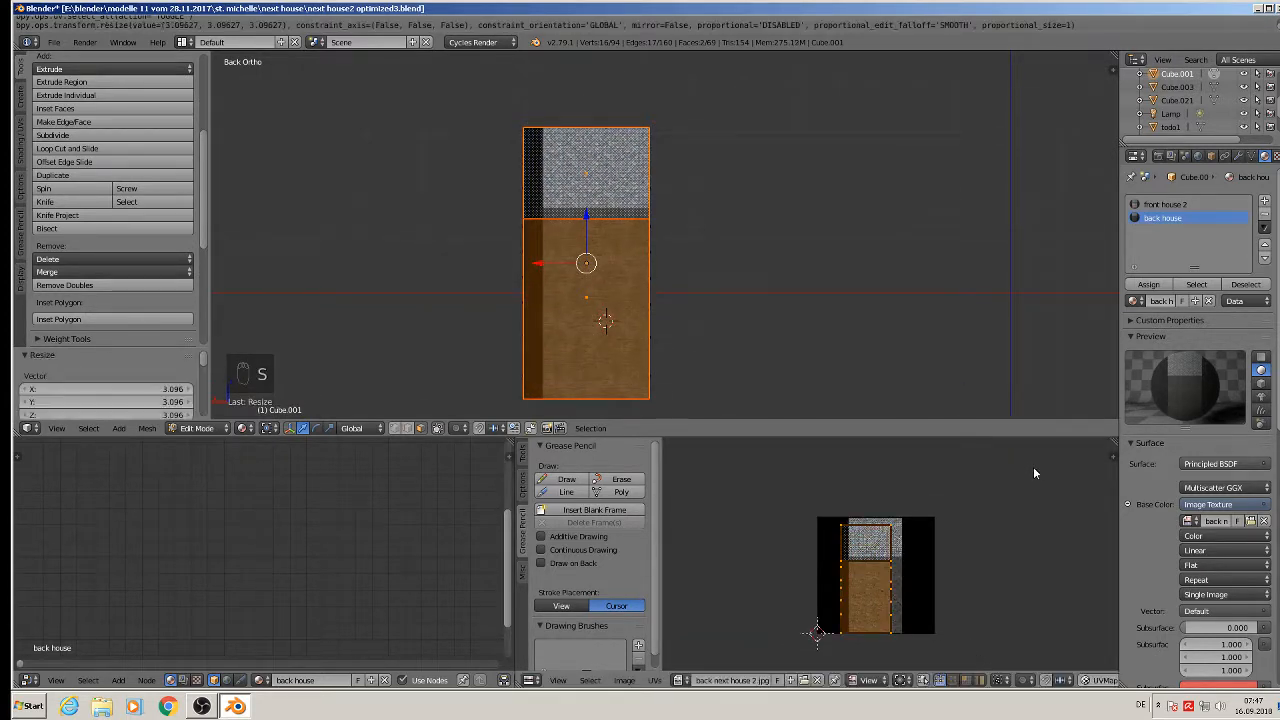
key(g)
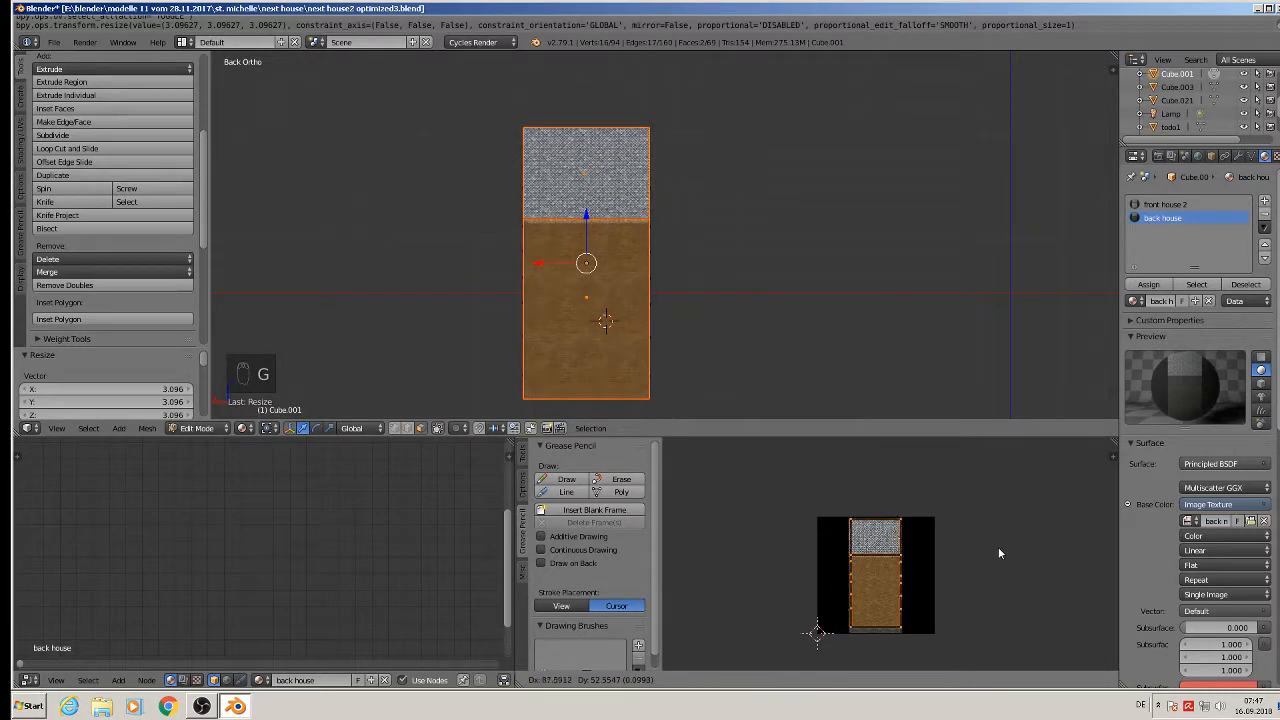
click(997, 552)
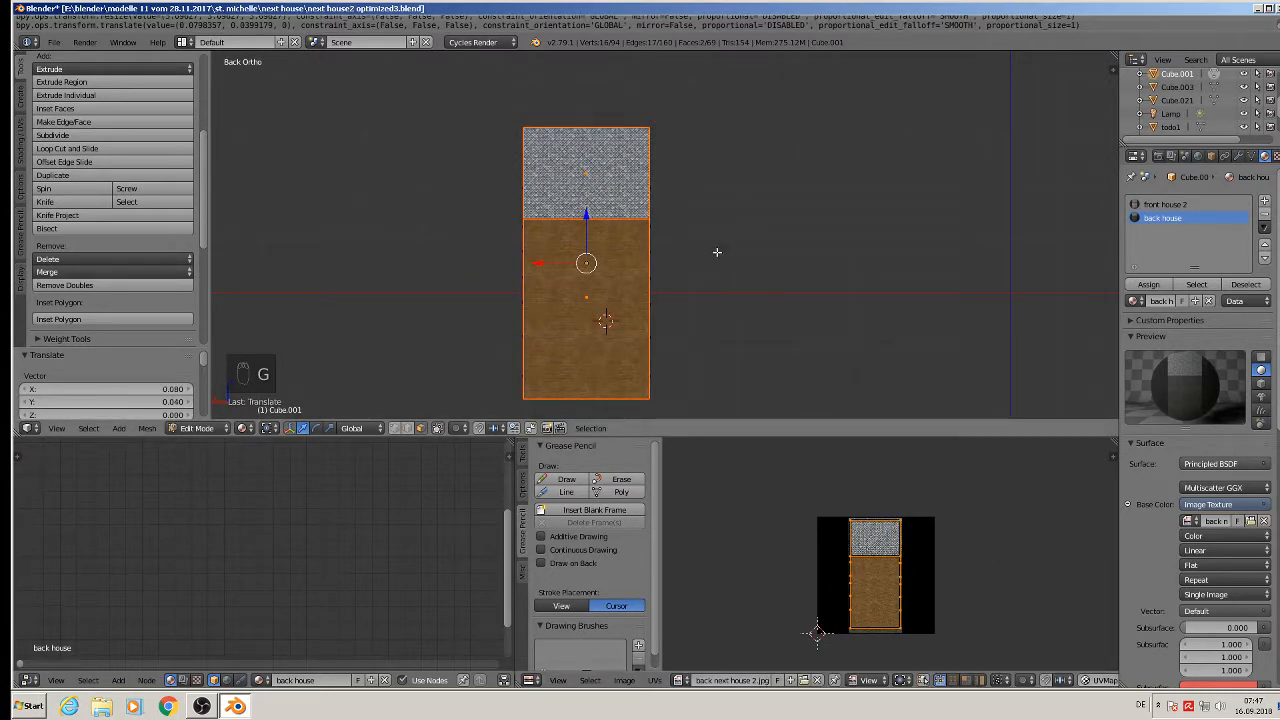
Step: Deselect the back faces, view the house from an angle and return to Object Mode
key(a)
middle_drag(648, 274, 729, 314)
key(Tab)
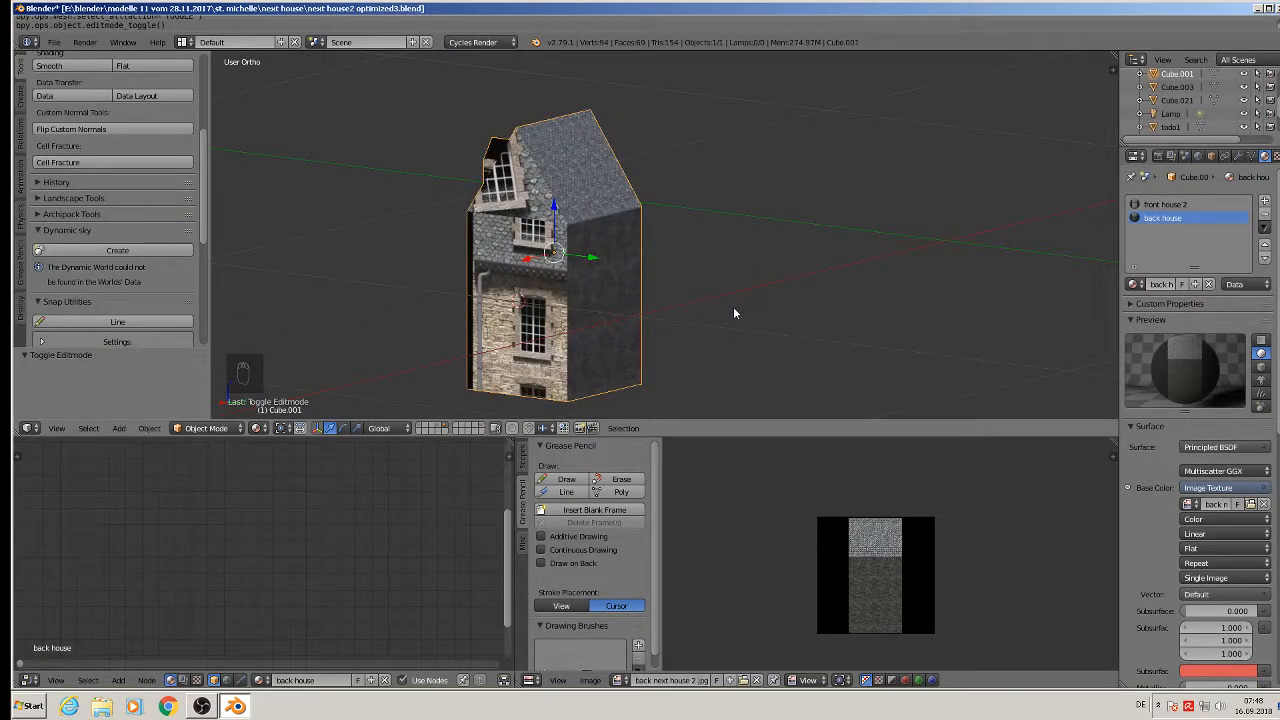
Step: In the straight right view, add a third material slot with a new material named "right house 2"
key(KP_3)
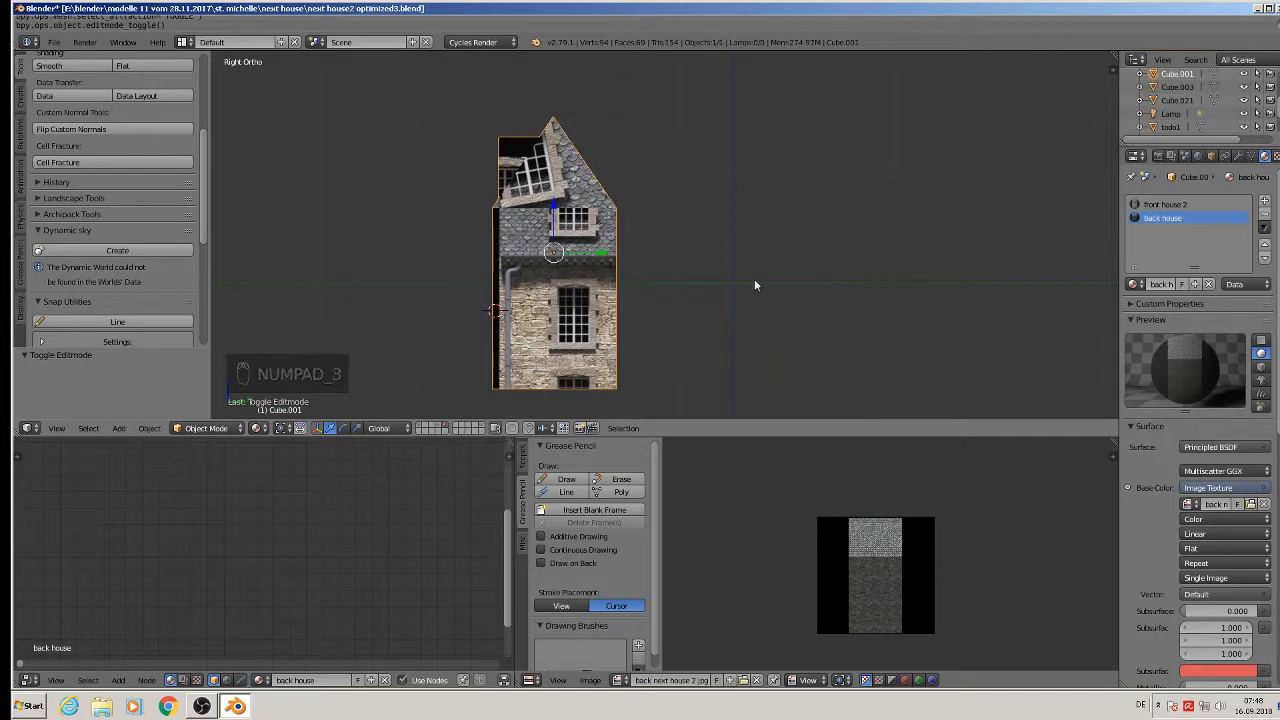
click(1265, 201)
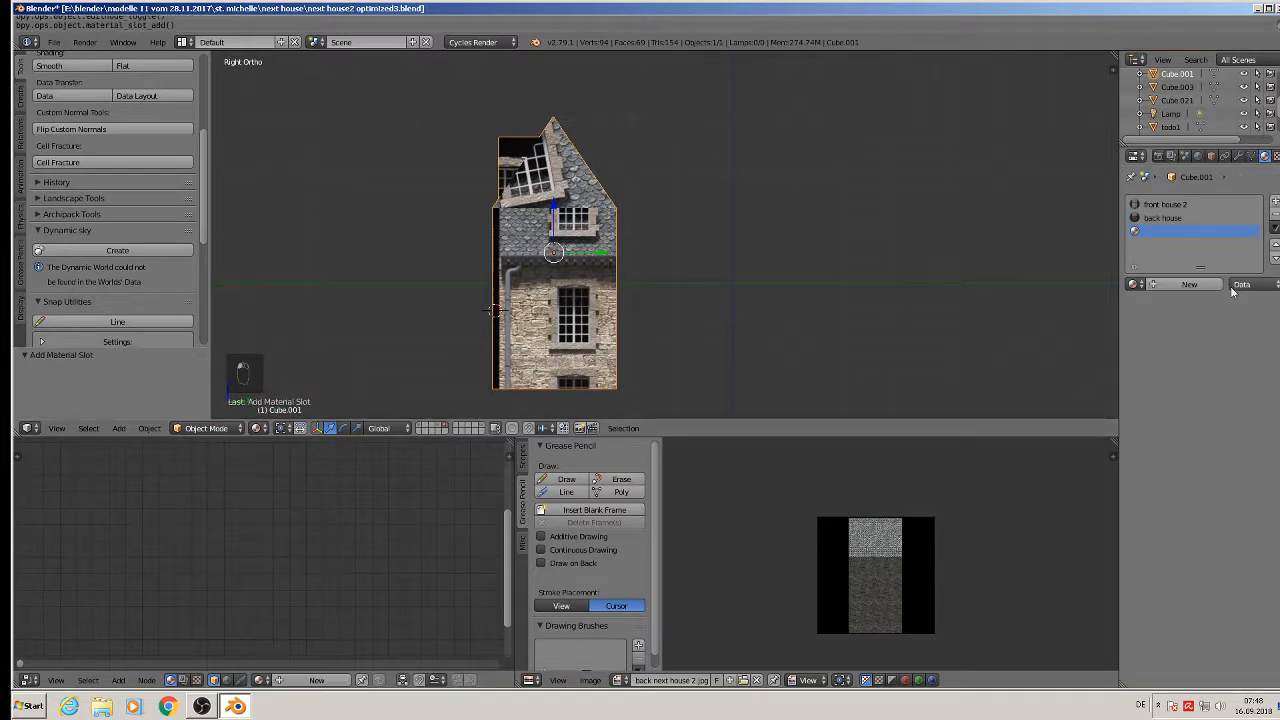
click(1173, 284)
text(ri)
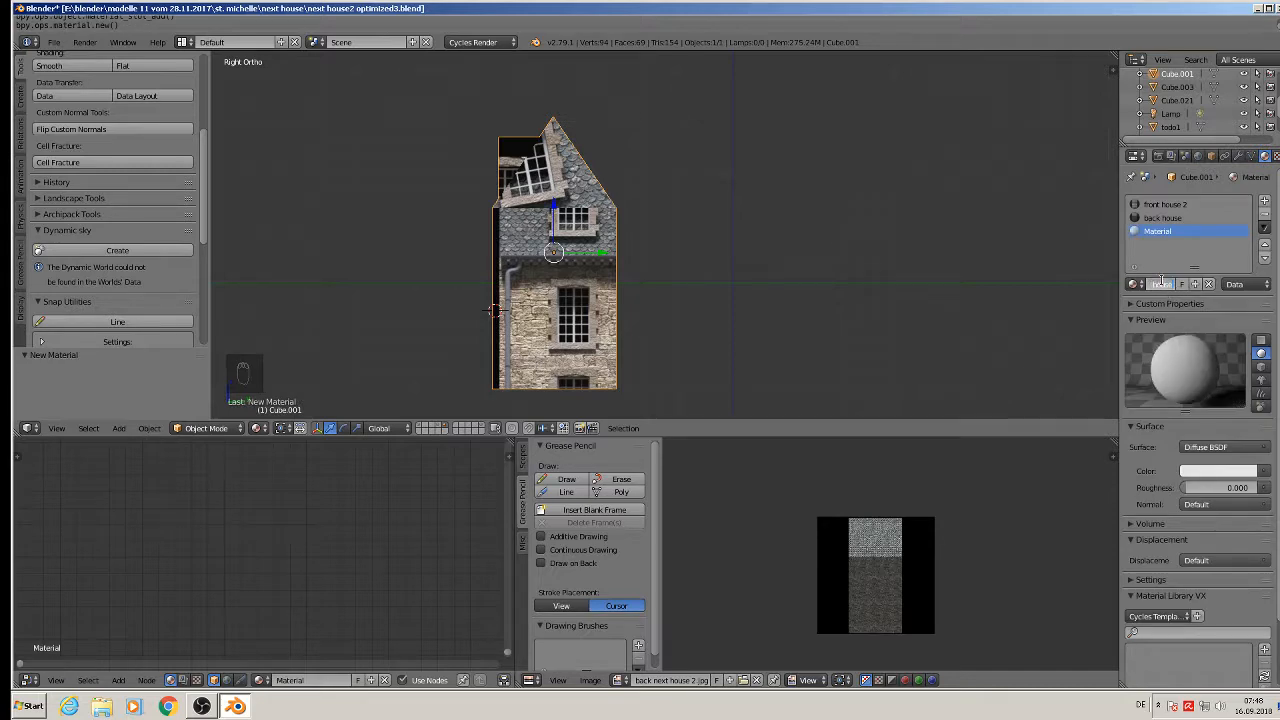
key(Return)
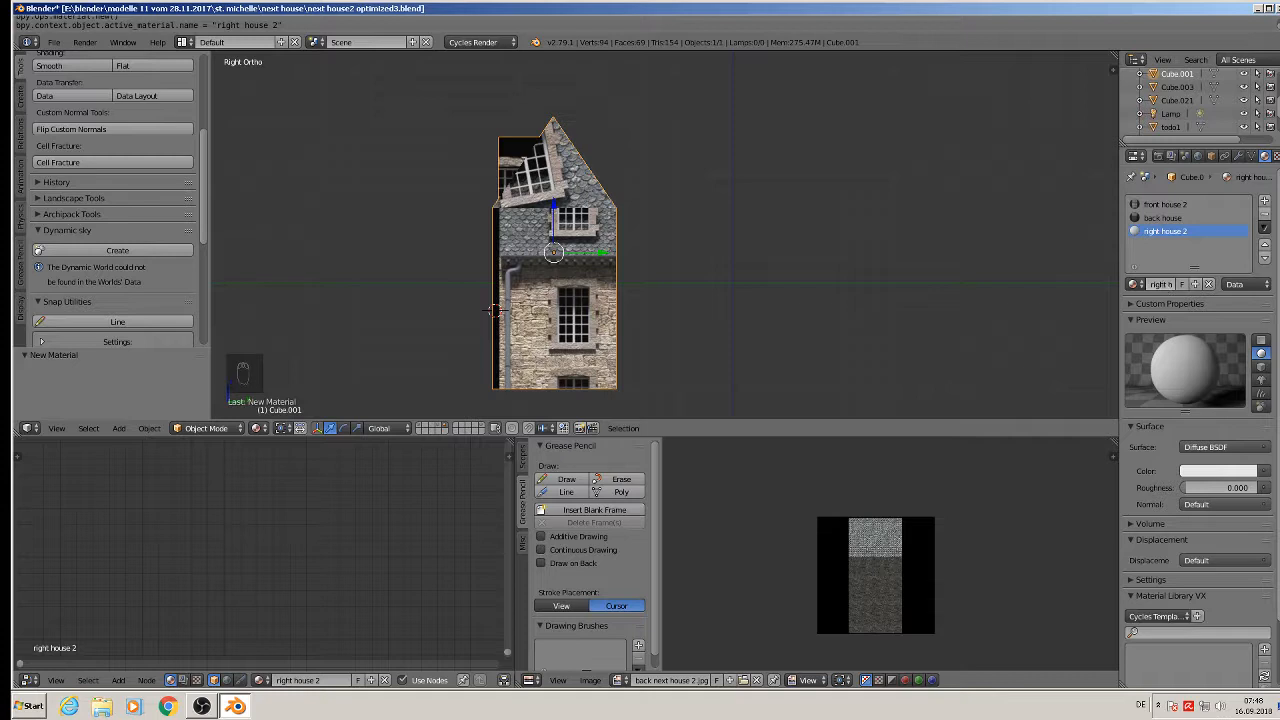
Step: Give the "right house 2" material a Principled BSDF surface with a roughness of about 0.852
click(1222, 452)
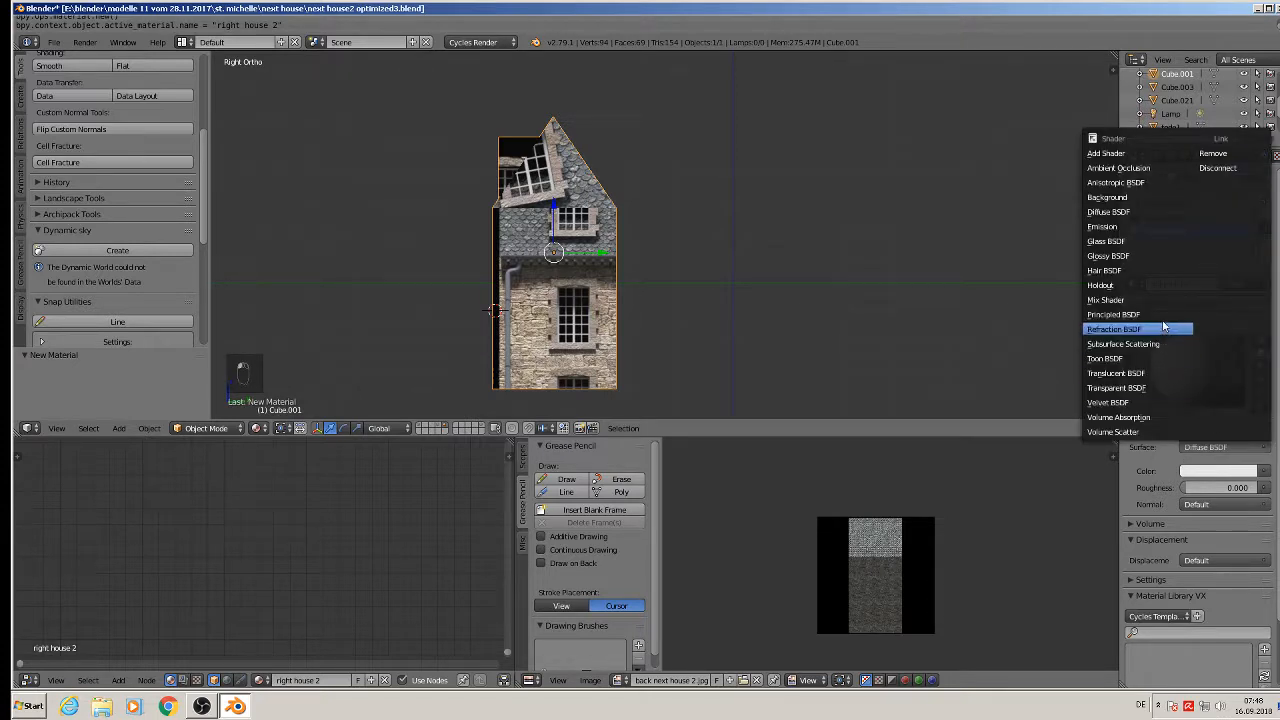
click(1130, 312)
drag(1198, 633, 1247, 633)
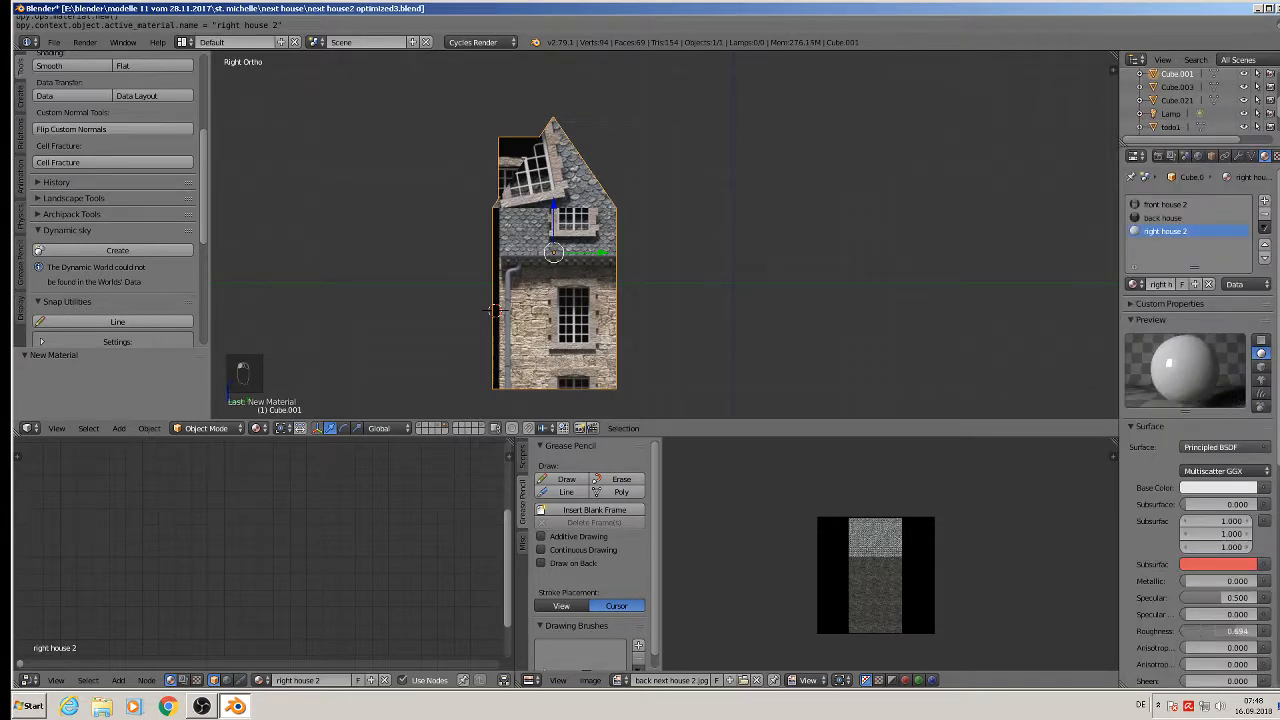
Step: Use an Image Texture with "right next house 2.jpg" as the material's base color
click(1266, 490)
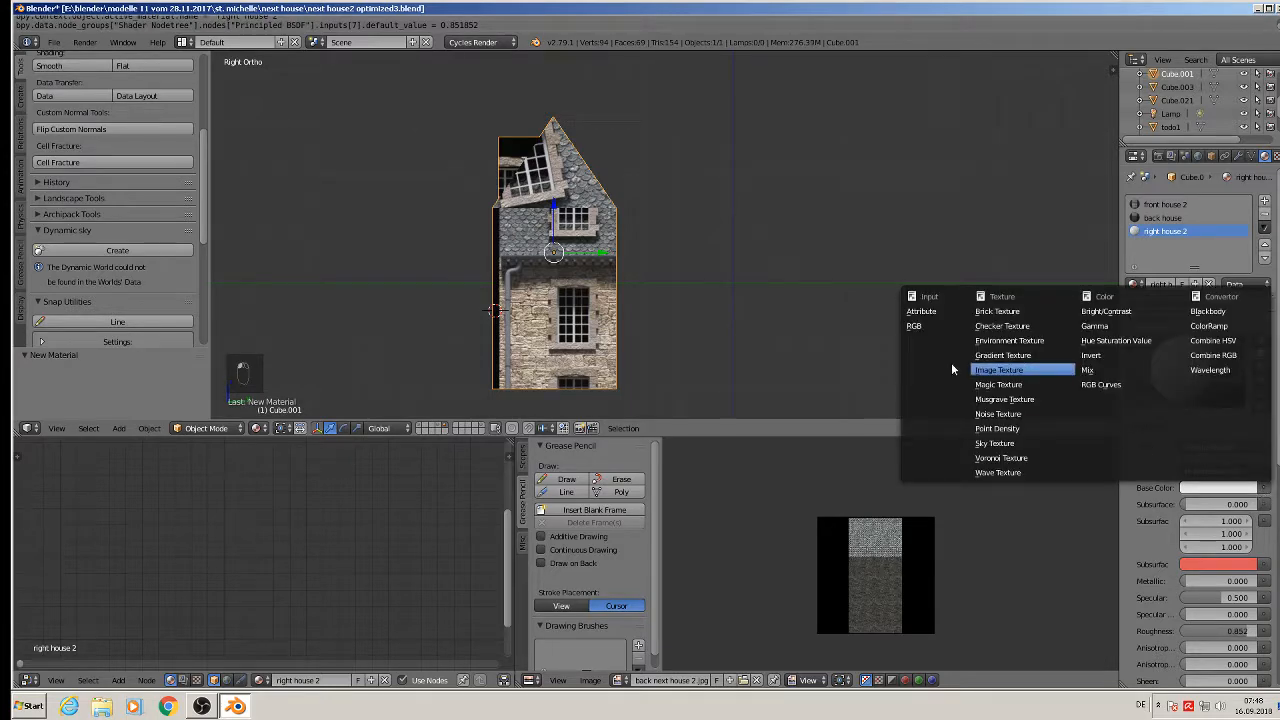
click(1033, 377)
click(1238, 506)
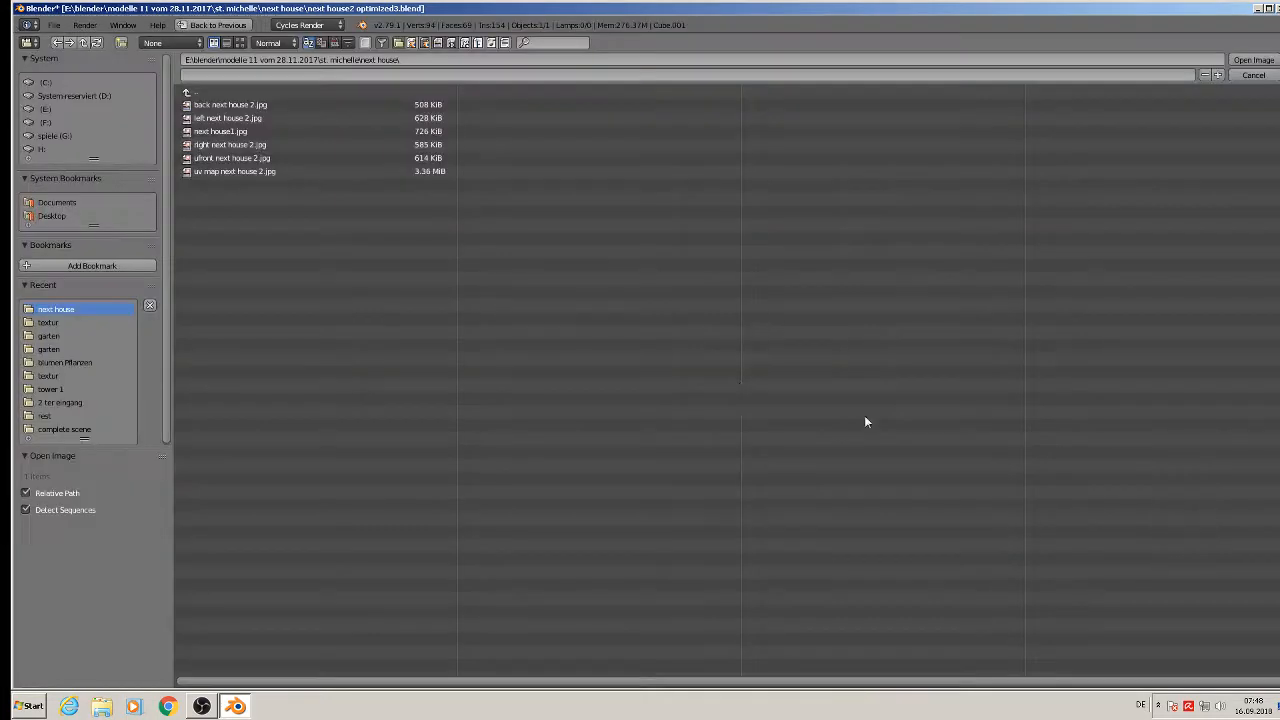
double_click(224, 145)
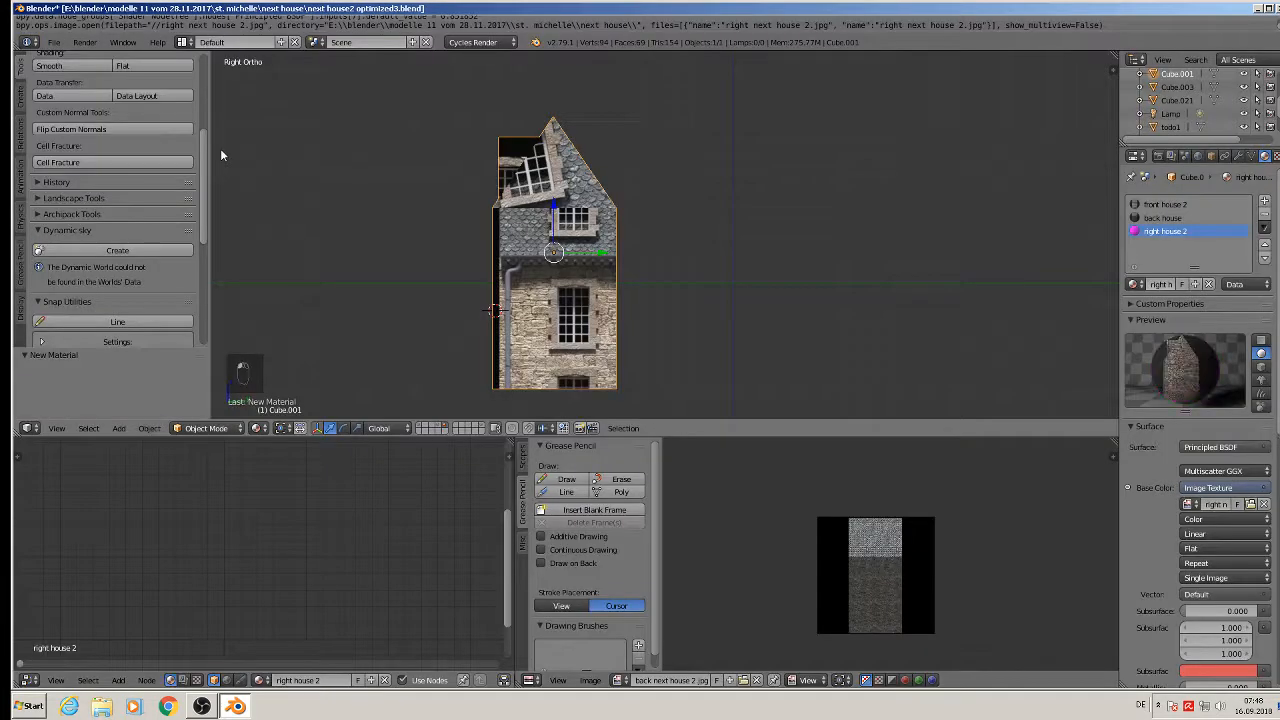
Step: Enter Edit Mode and box-select all faces visible on the right side of the house
key(Tab)
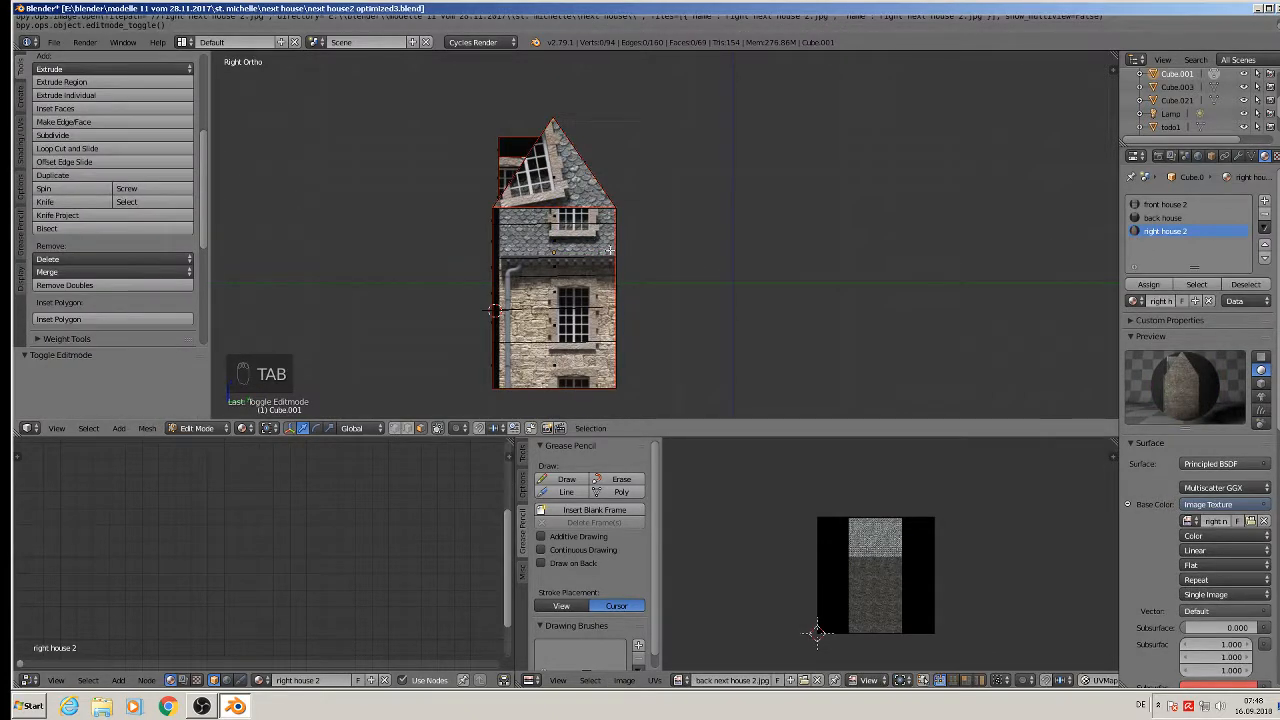
key(a)
key(a)
key(a)
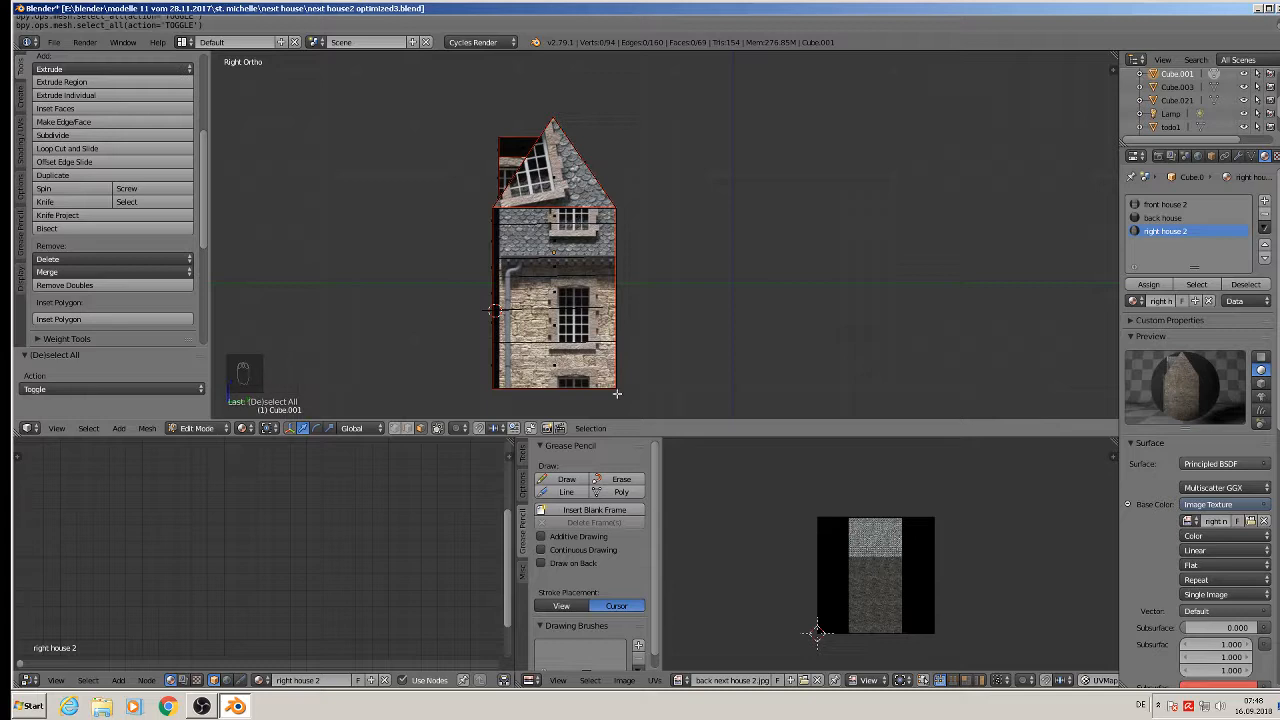
key(b)
key(b)
drag(632, 400, 473, 92)
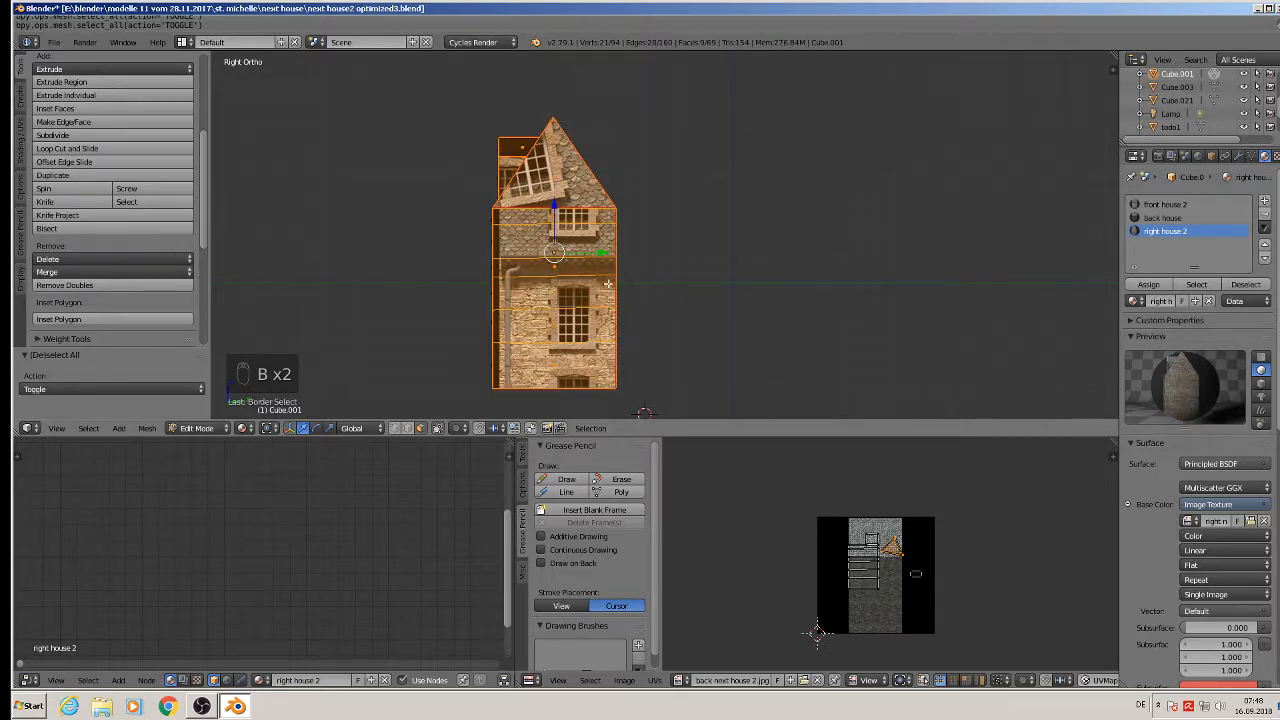
Step: Add the right-facing side wall and roof face of the left front dormer to the selection
middle_drag(607, 284, 669, 307)
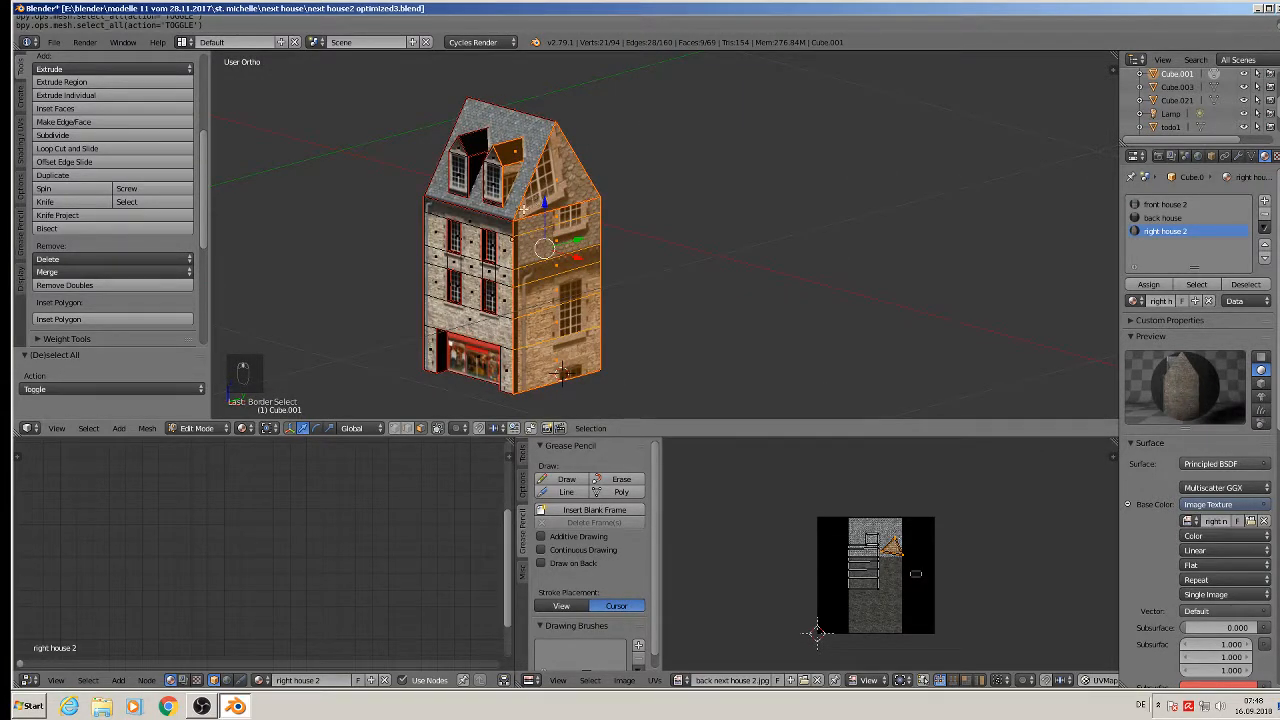
scroll(522, 208, up, 1)
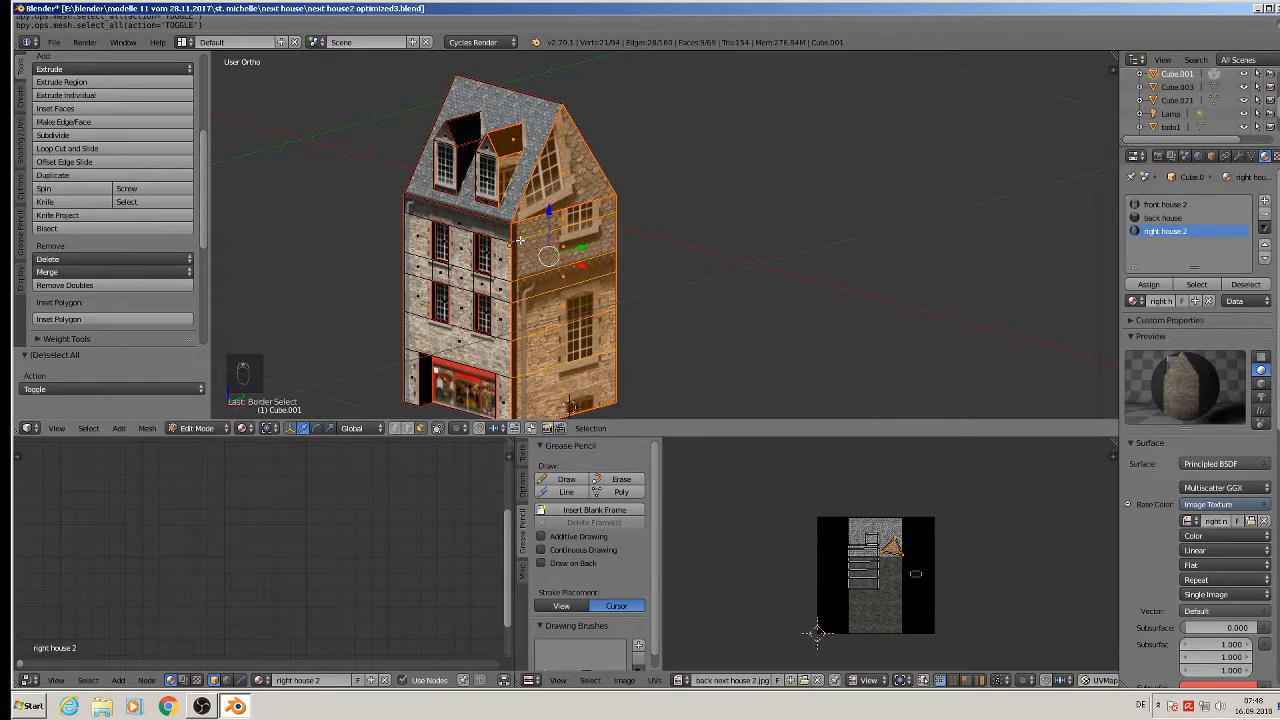
scroll(473, 250, up, 5)
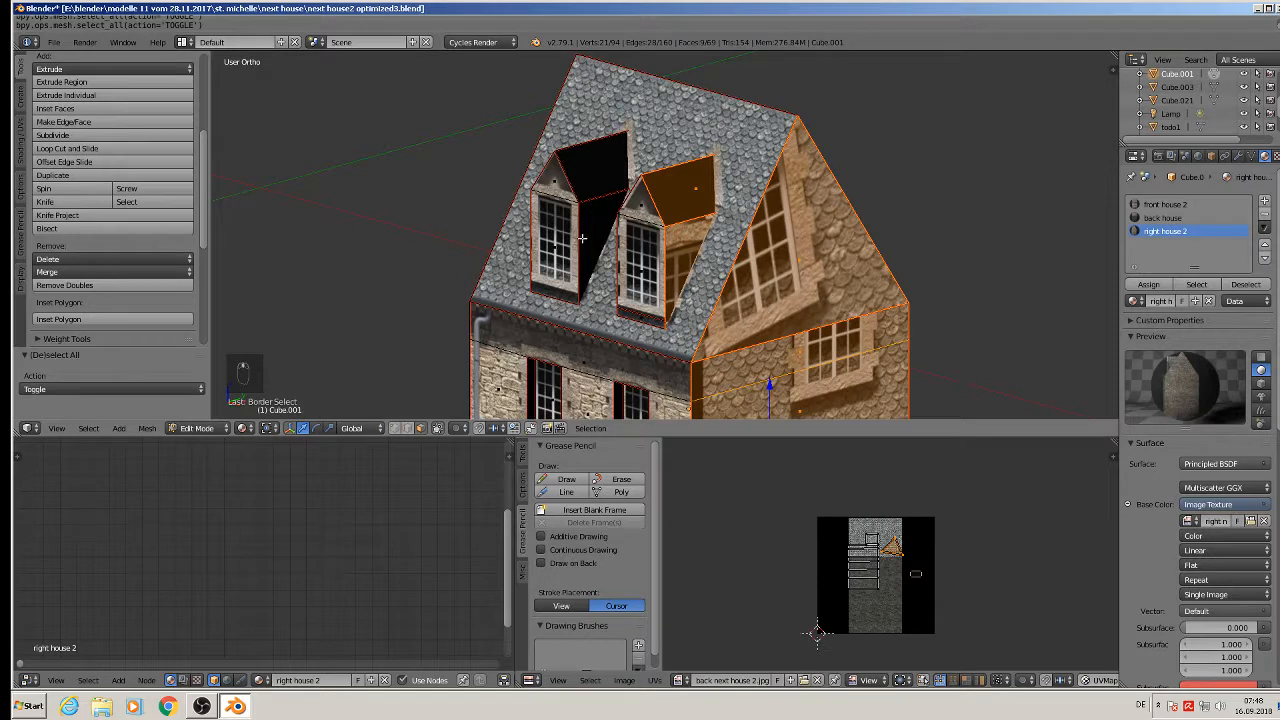
shift+right_click(592, 221)
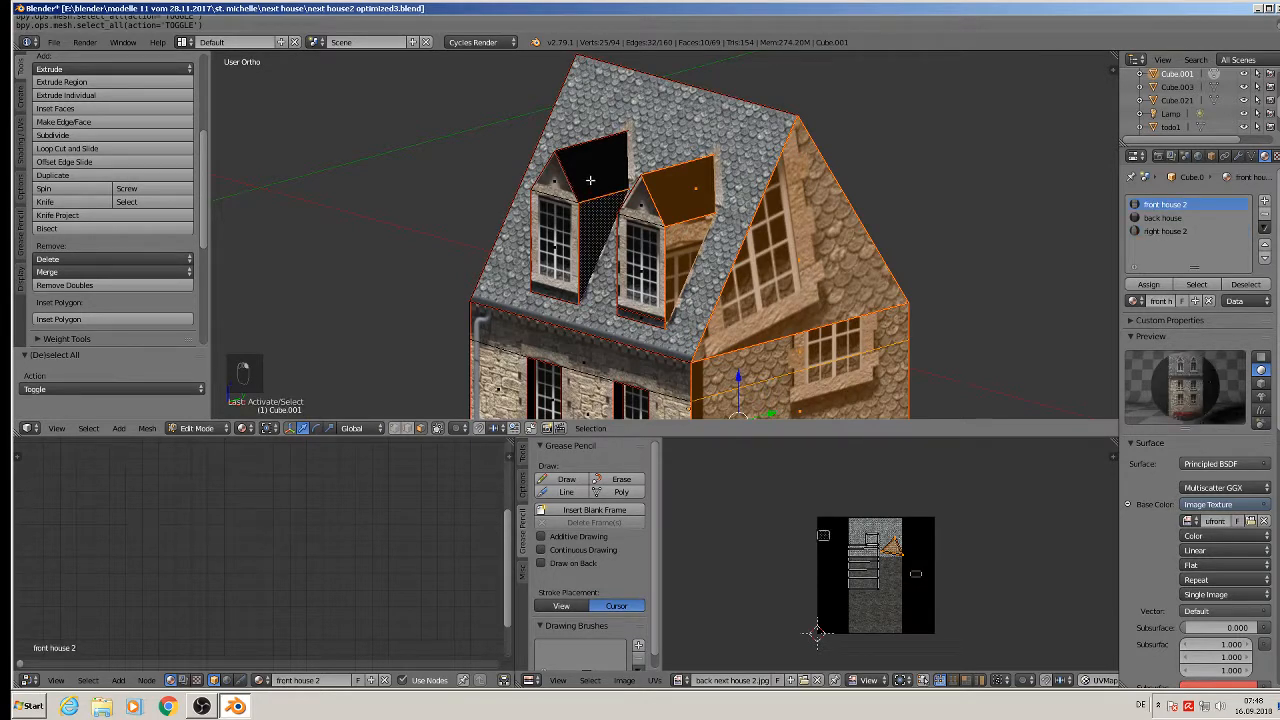
shift+right_click(589, 176)
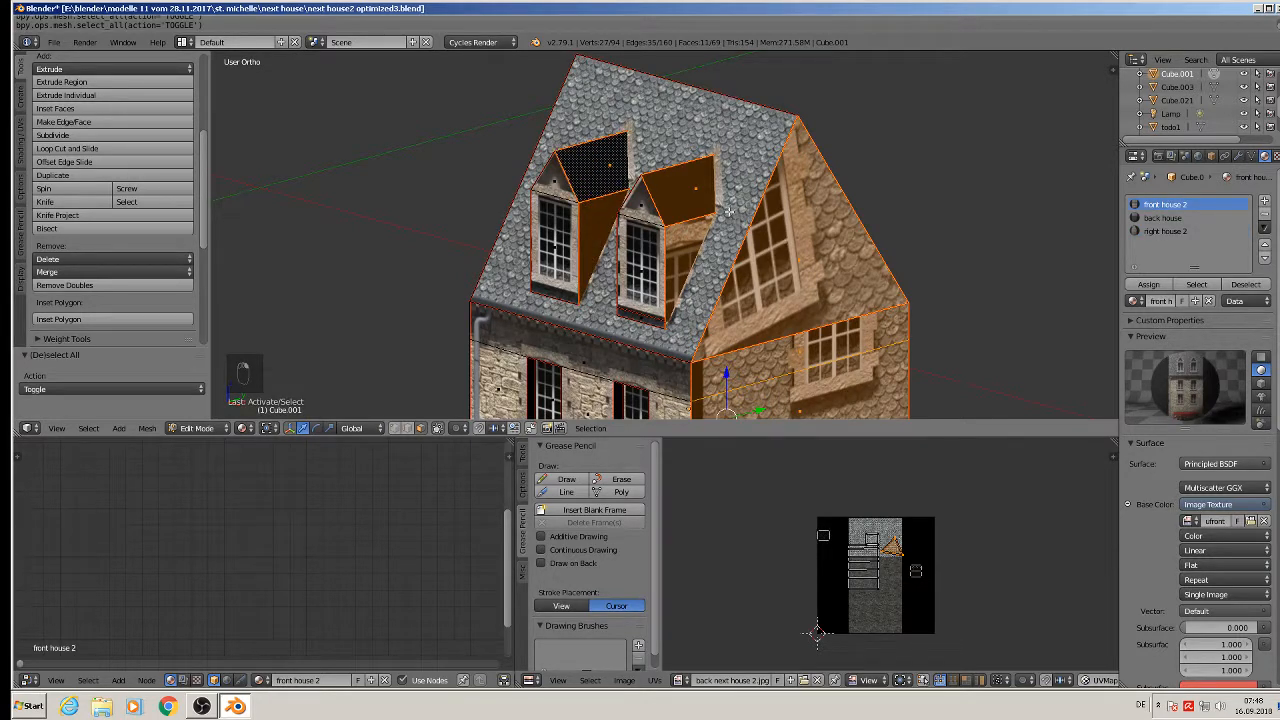
Step: Add the left inner reveals of the four front wall windows and of the shopfront recess to the selection
shift+middle_drag(692, 331, 862, 73)
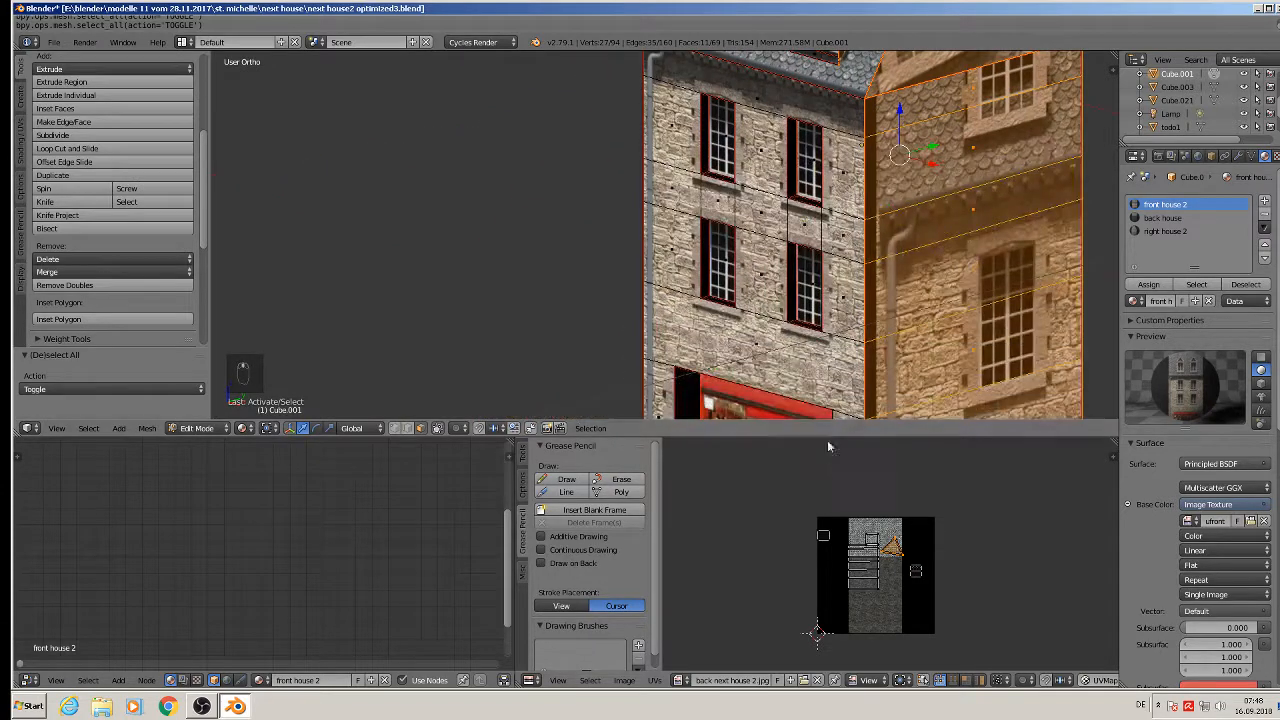
scroll(695, 130, up, 4)
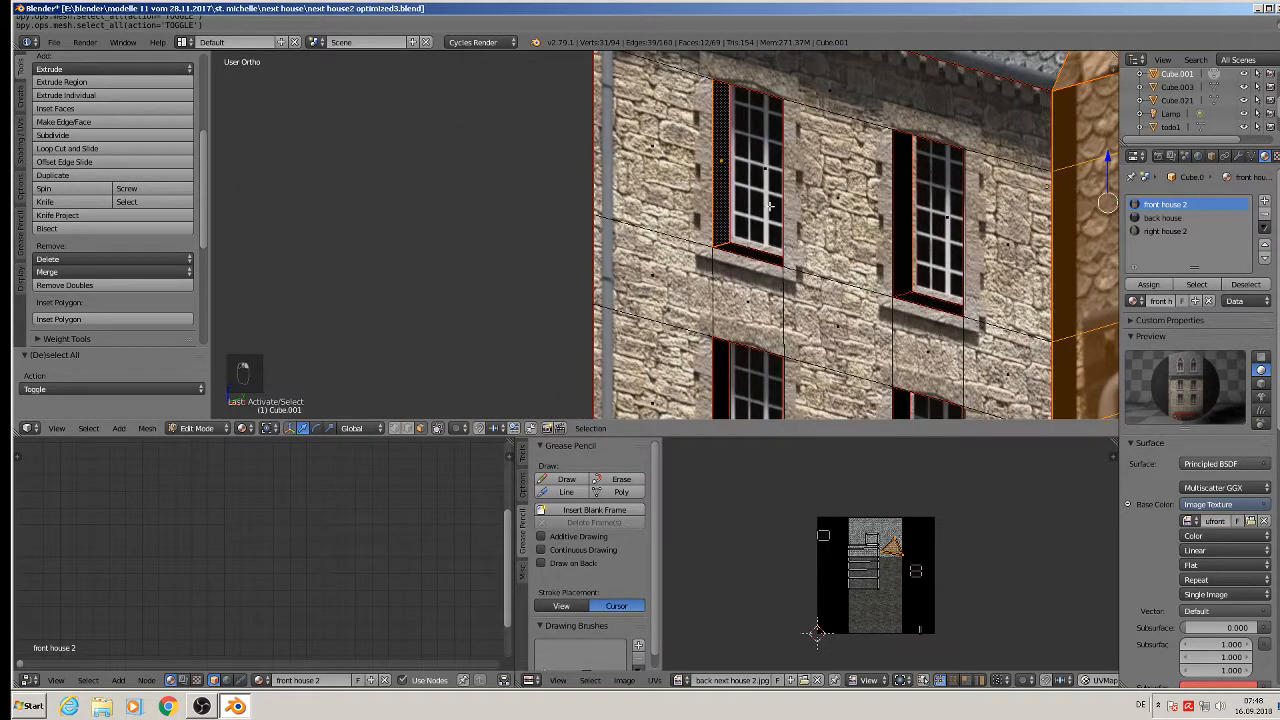
shift+right_click(903, 216)
shift+scroll(795, 207, down, 4)
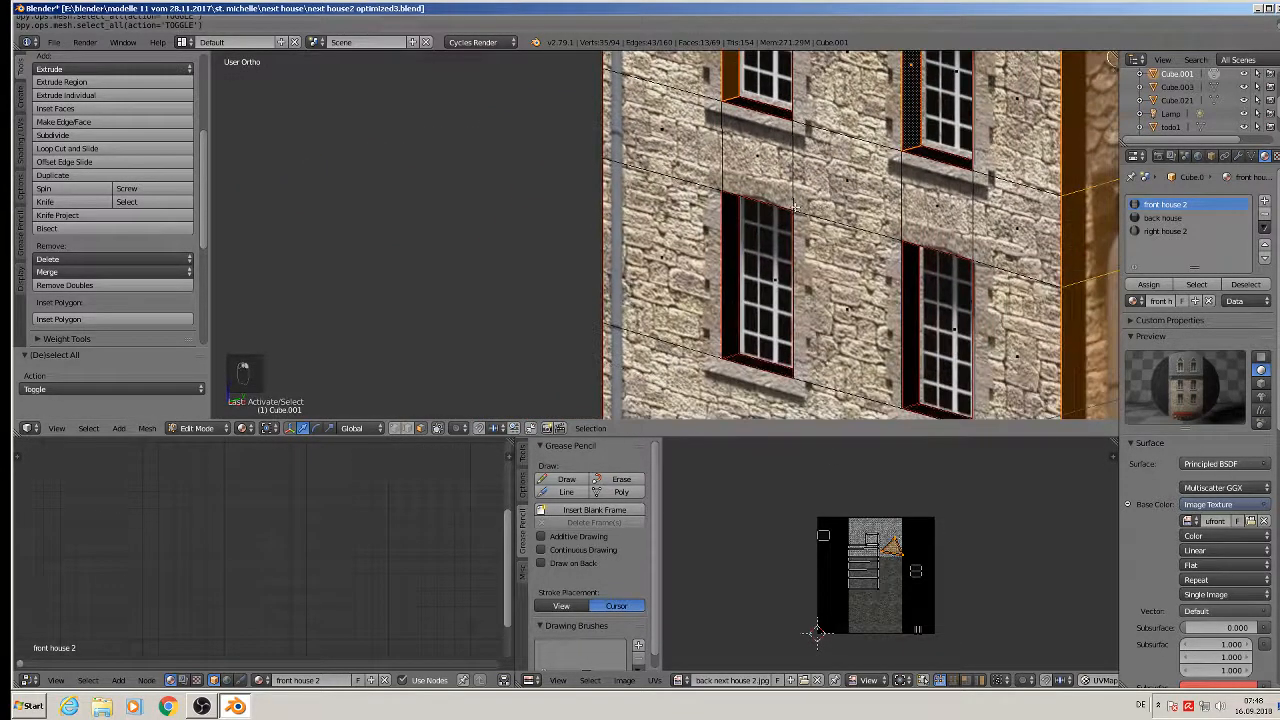
shift+right_click(740, 274)
shift+right_click(911, 320)
shift+scroll(963, 190, down, 5)
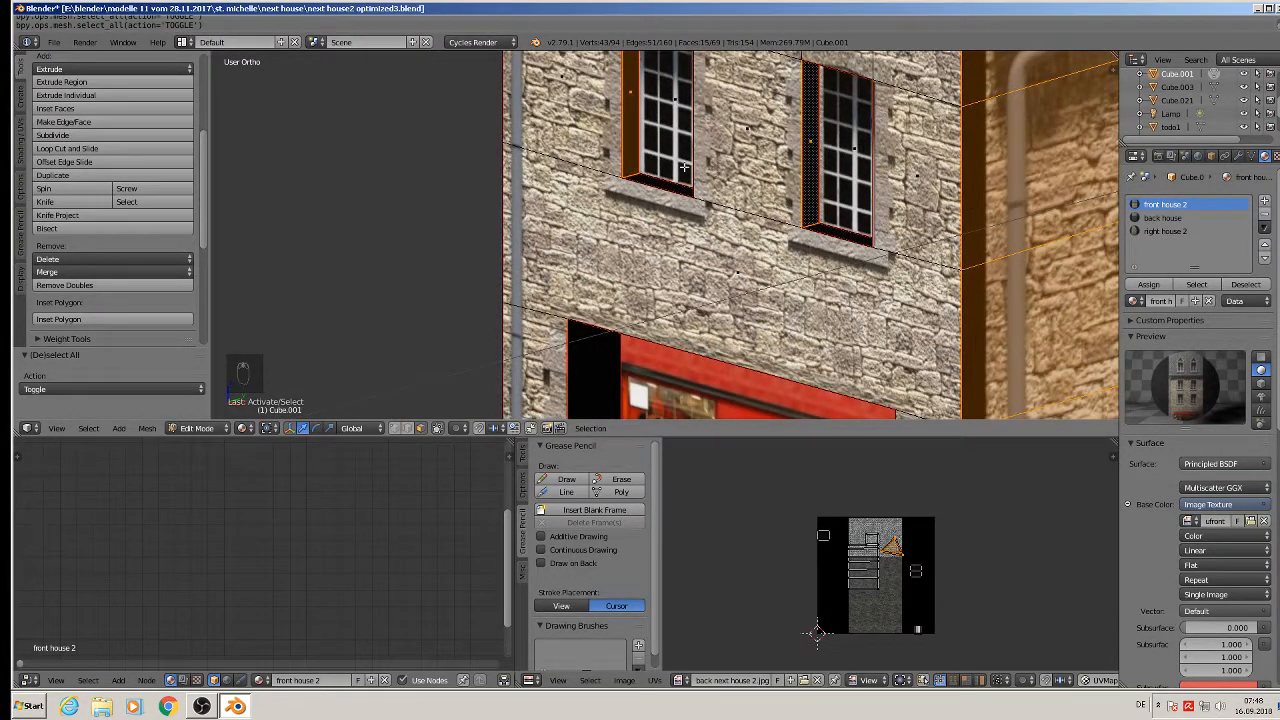
scroll(705, 327, down, 3)
shift+right_click(591, 337)
scroll(595, 337, down, 3)
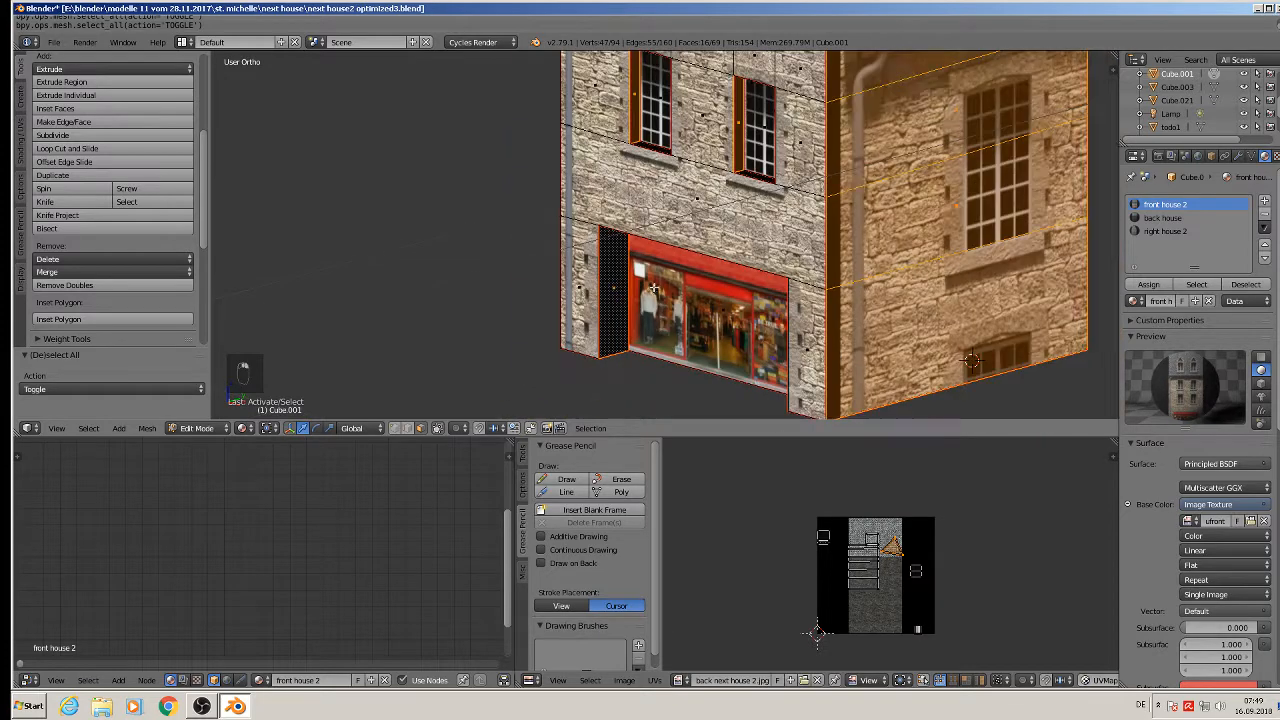
Step: Add the right inner reveals of the shopfront, the two lower front windows and the upper right window to the selection
scroll(655, 290, up, 2)
middle_drag(709, 316, 885, 228)
shift+right_click(893, 226)
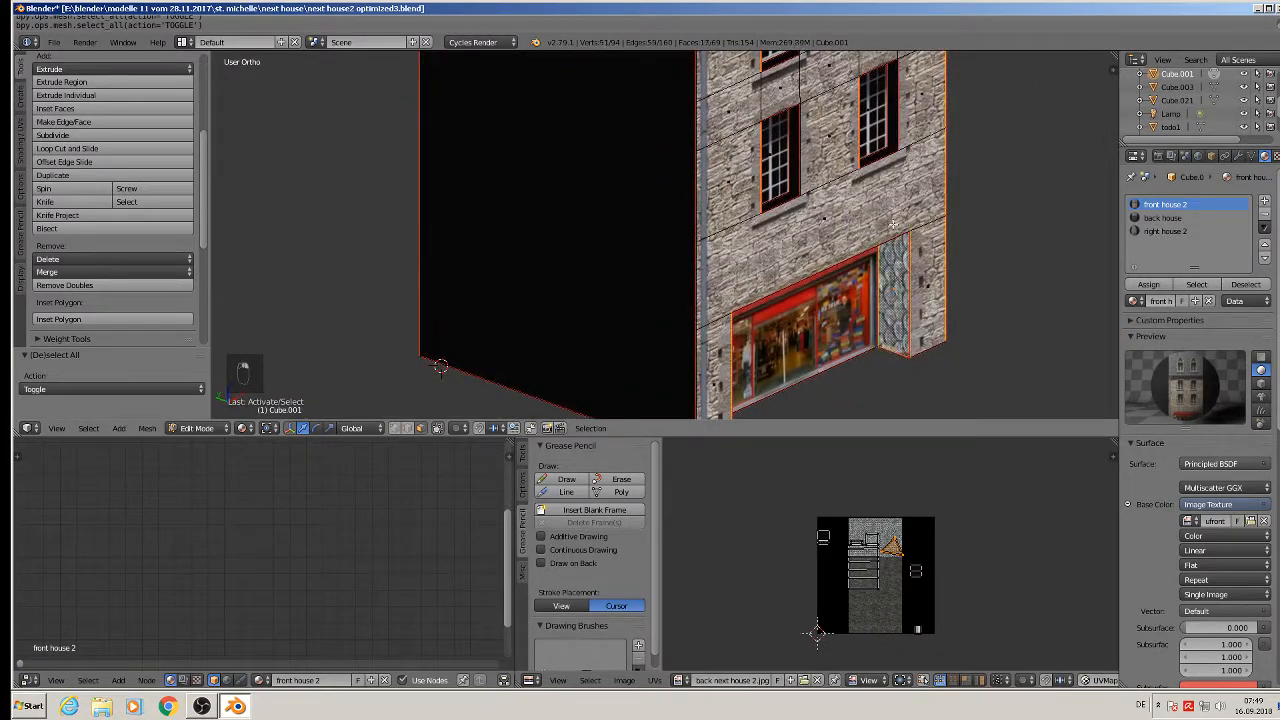
shift+right_click(892, 96)
shift+right_click(793, 149)
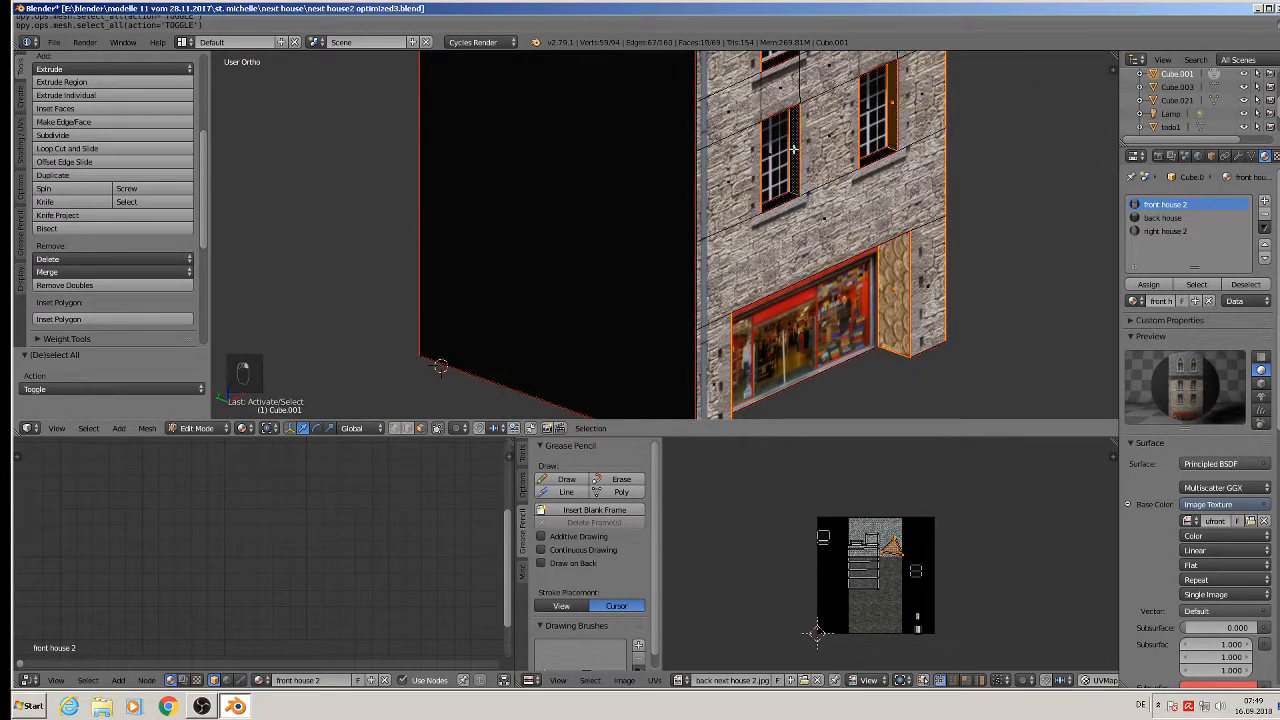
shift+middle_drag(876, 128, 771, 308)
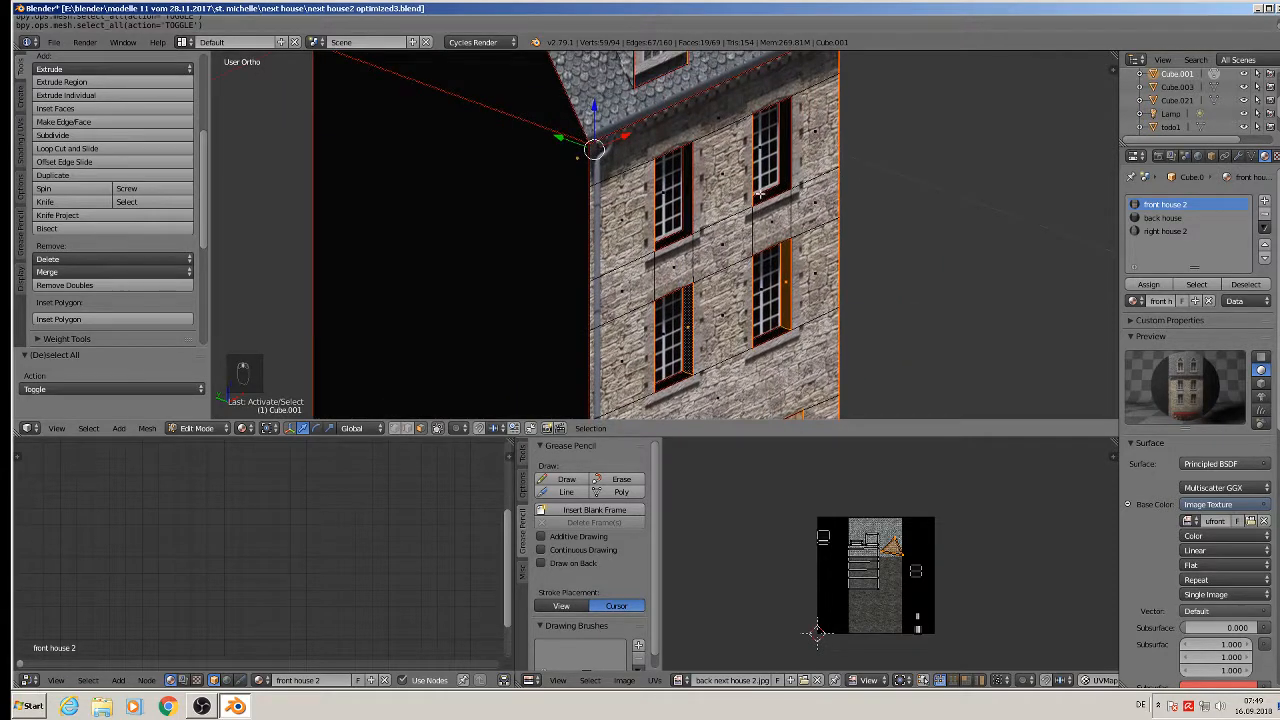
shift+right_click(789, 145)
Step: Return to the straight right view and assign the "right house 2" material to the selected faces
shift+middle_drag(878, 164, 872, 318)
middle_drag(820, 274, 644, 258)
shift+middle_drag(718, 327, 619, 132)
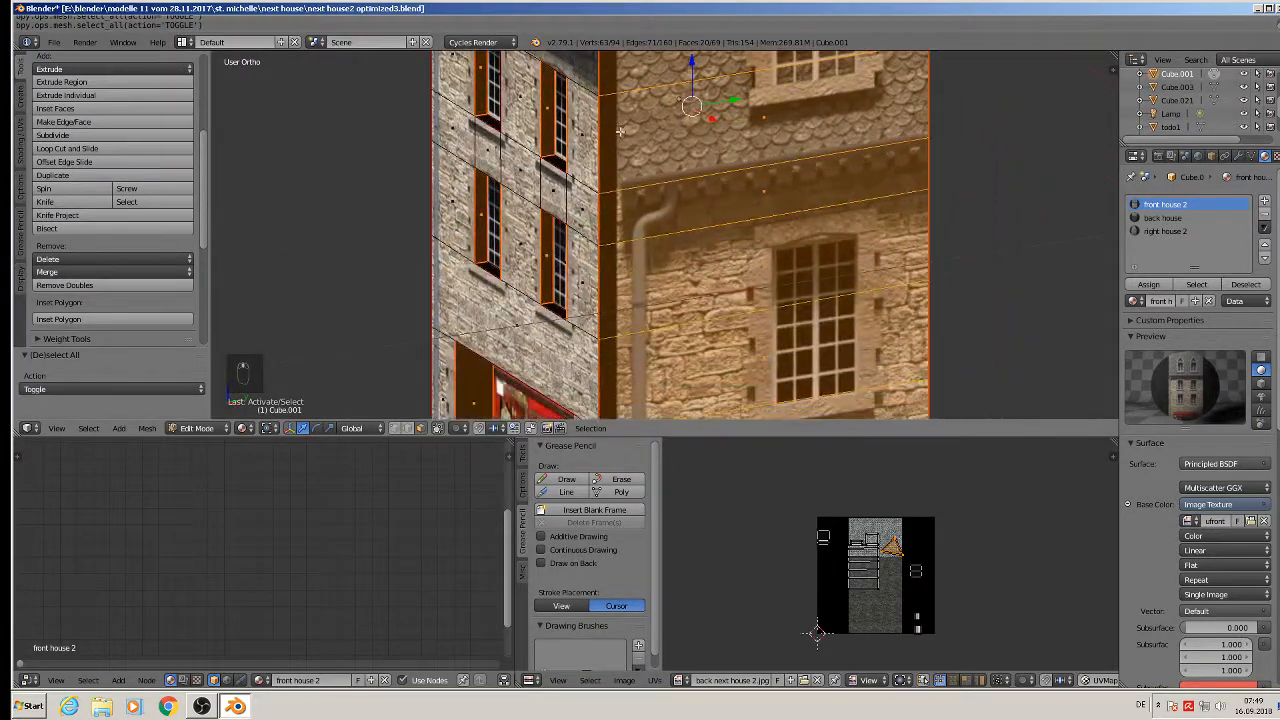
scroll(613, 116, down, 2)
shift+middle_drag(642, 191, 573, 208)
key(KP_1)
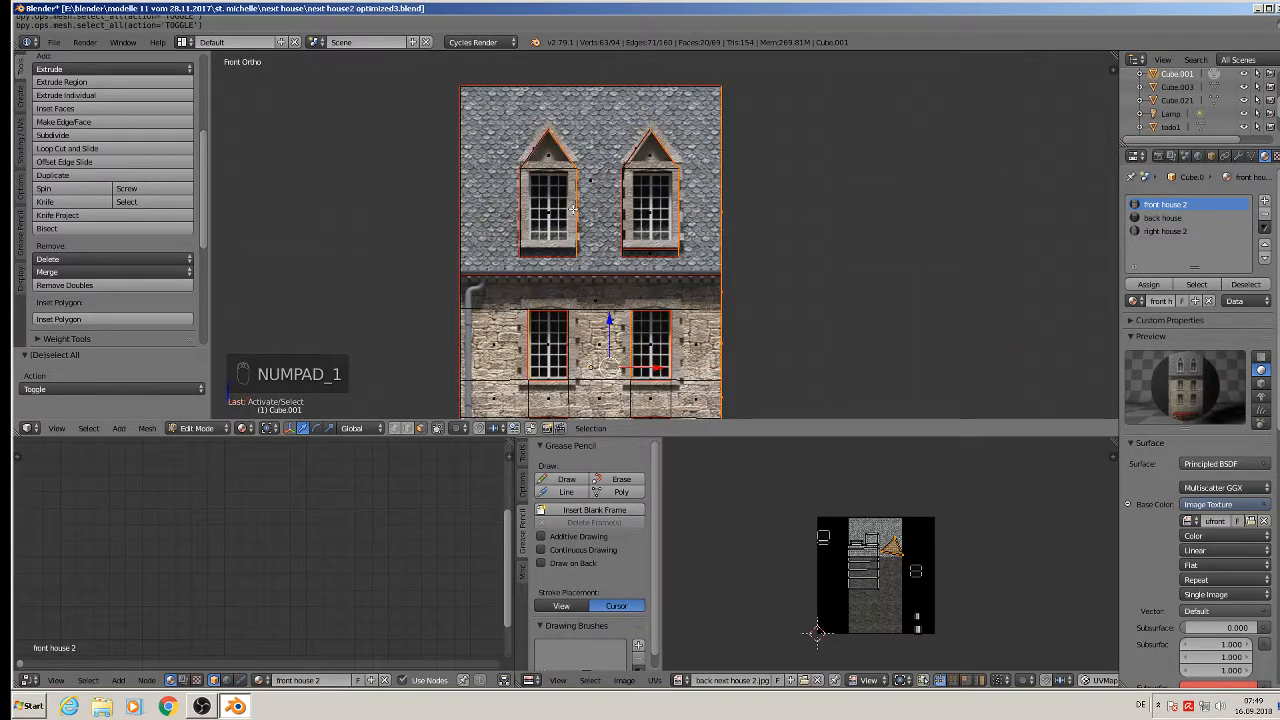
key(KP_3)
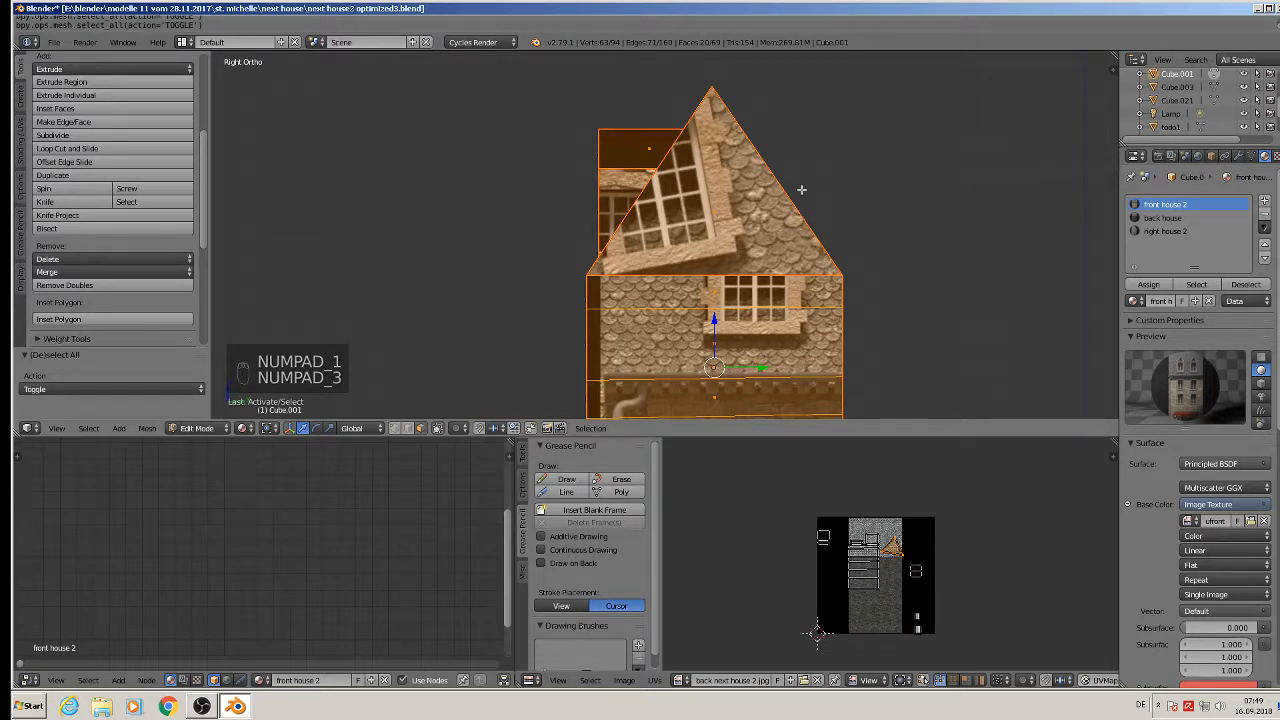
click(1166, 231)
click(1148, 284)
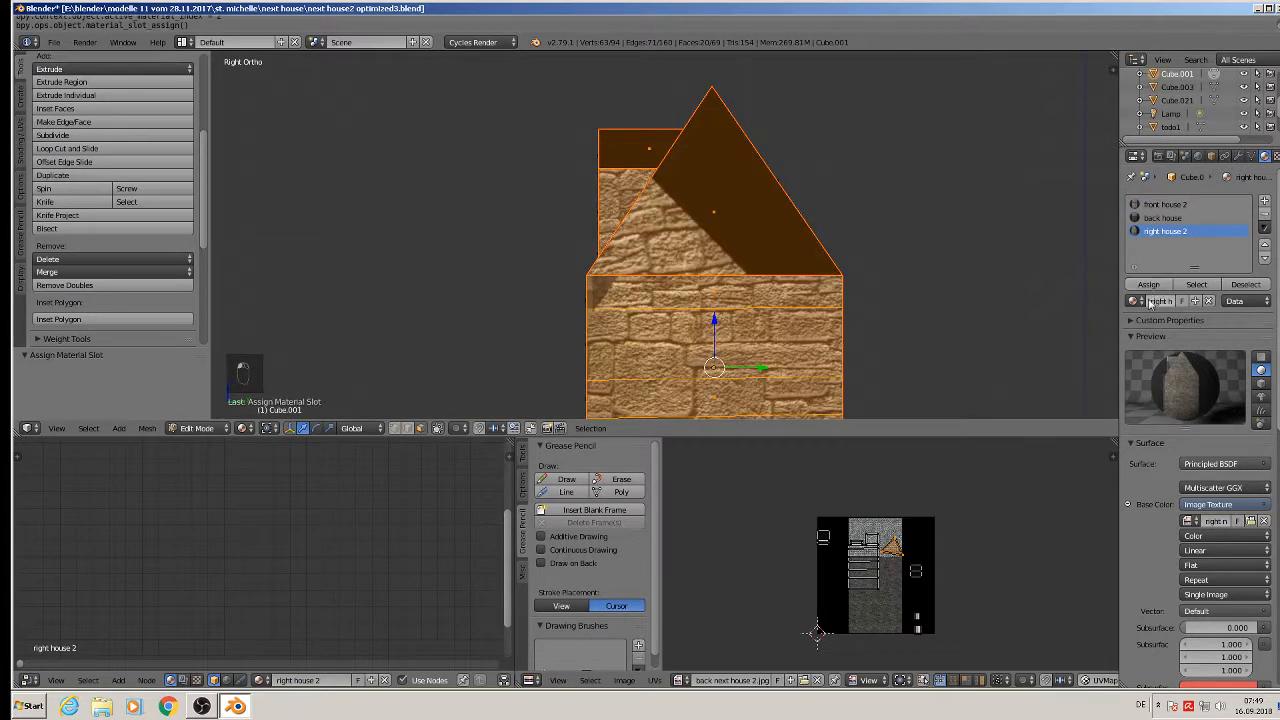
Step: Select all UVs of the chosen faces and unwrap them with Project From View from the right
key(a)
key(a)
key(a)
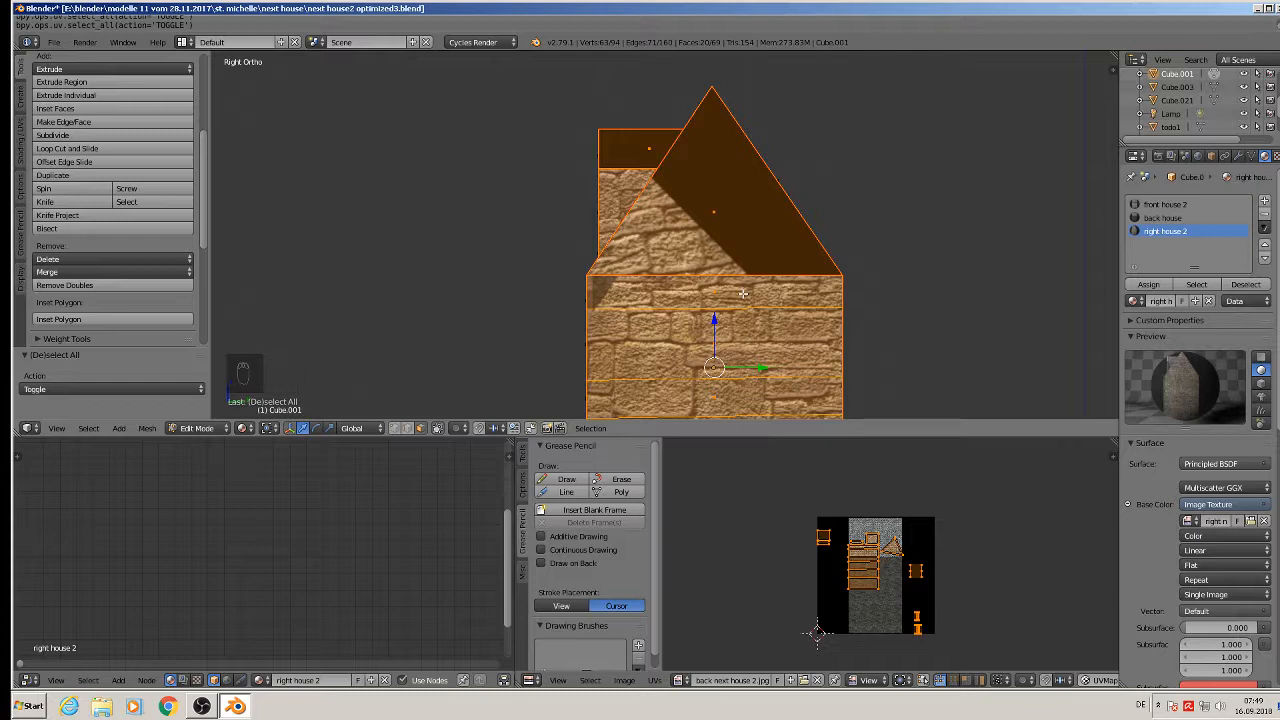
key(u)
click(743, 293)
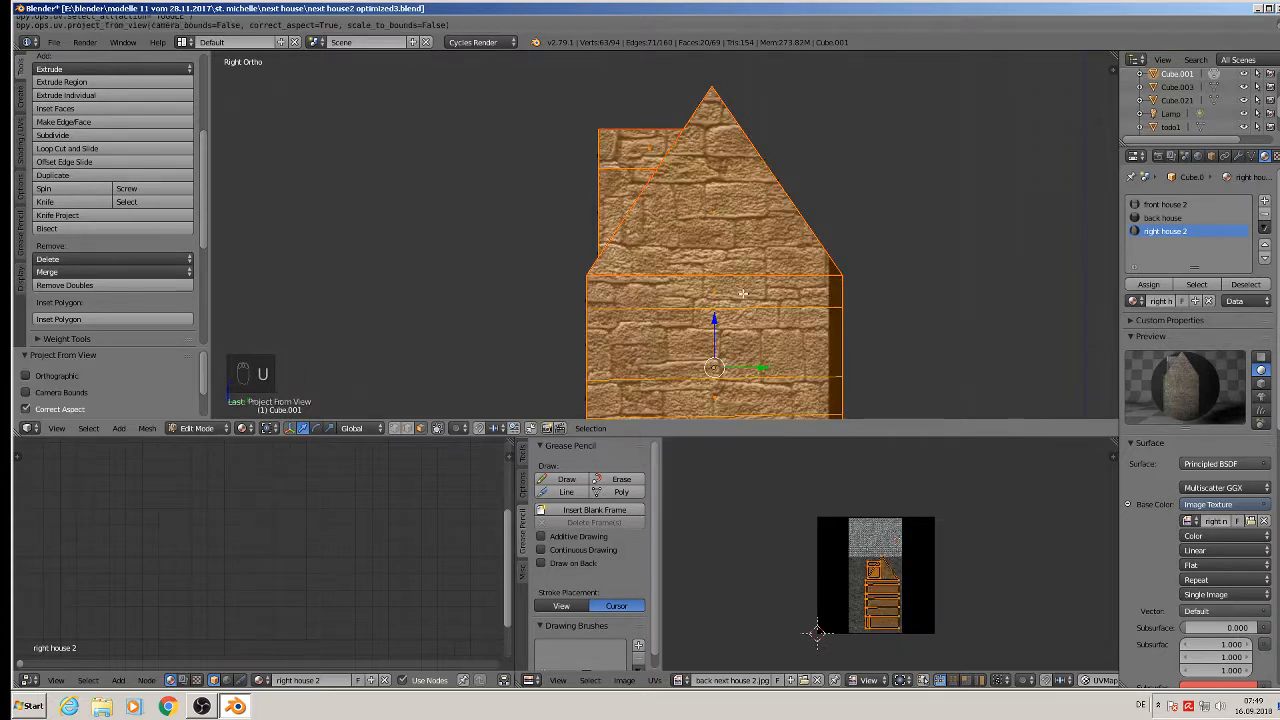
Step: Replace the back image in the UV editor with "right next house 2.jpg"
click(819, 681)
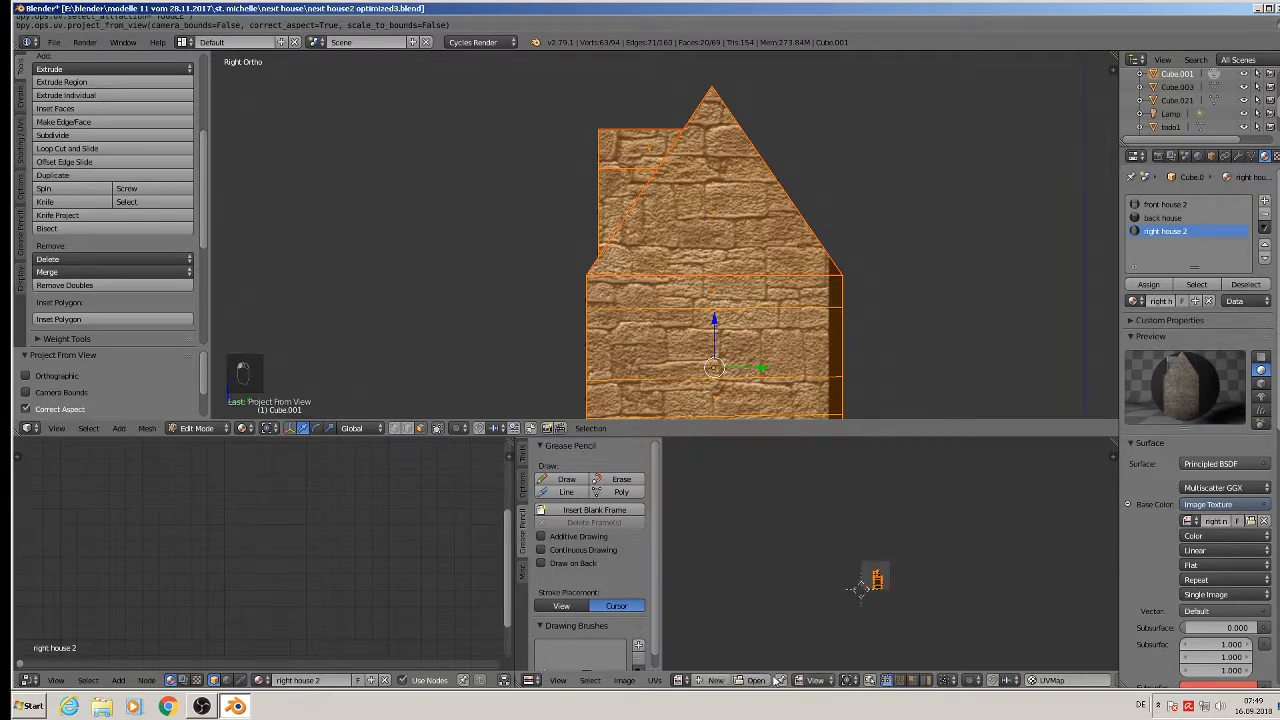
click(679, 680)
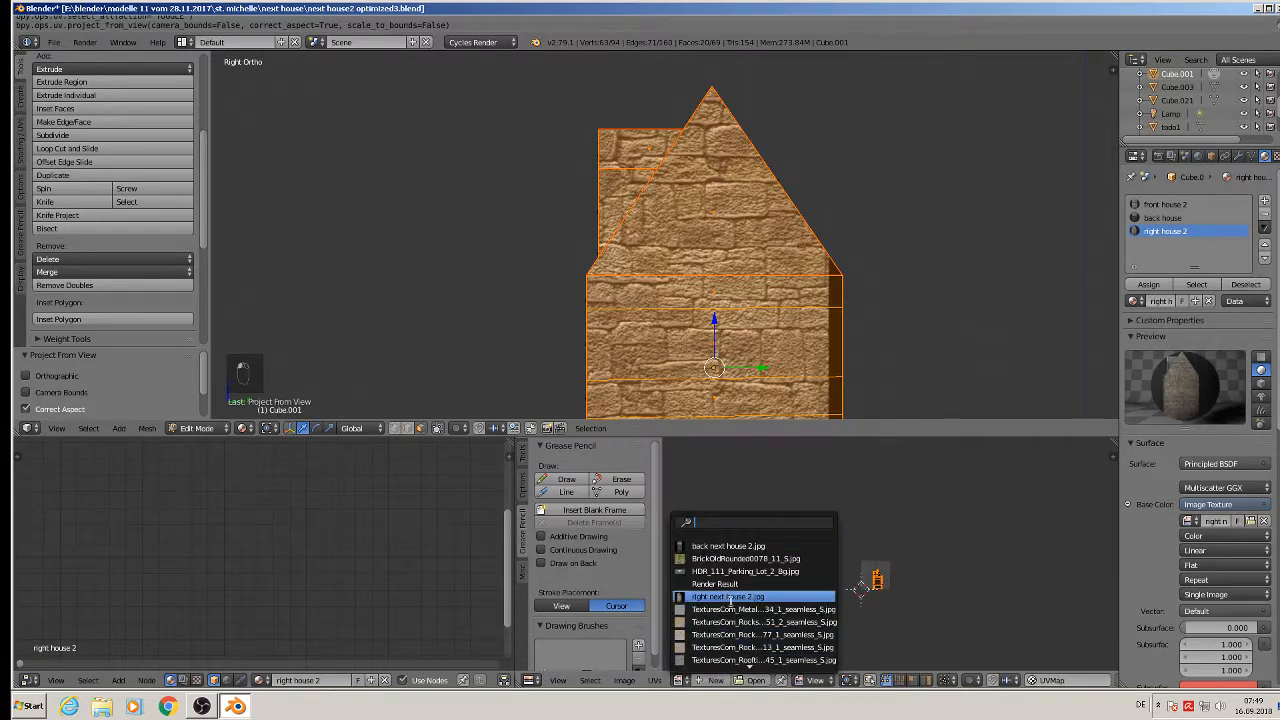
click(733, 597)
Step: Scale the right-side UVs by about 1.445, move them onto the house in the image and scale them by about 1.087
scroll(893, 608, down, 2)
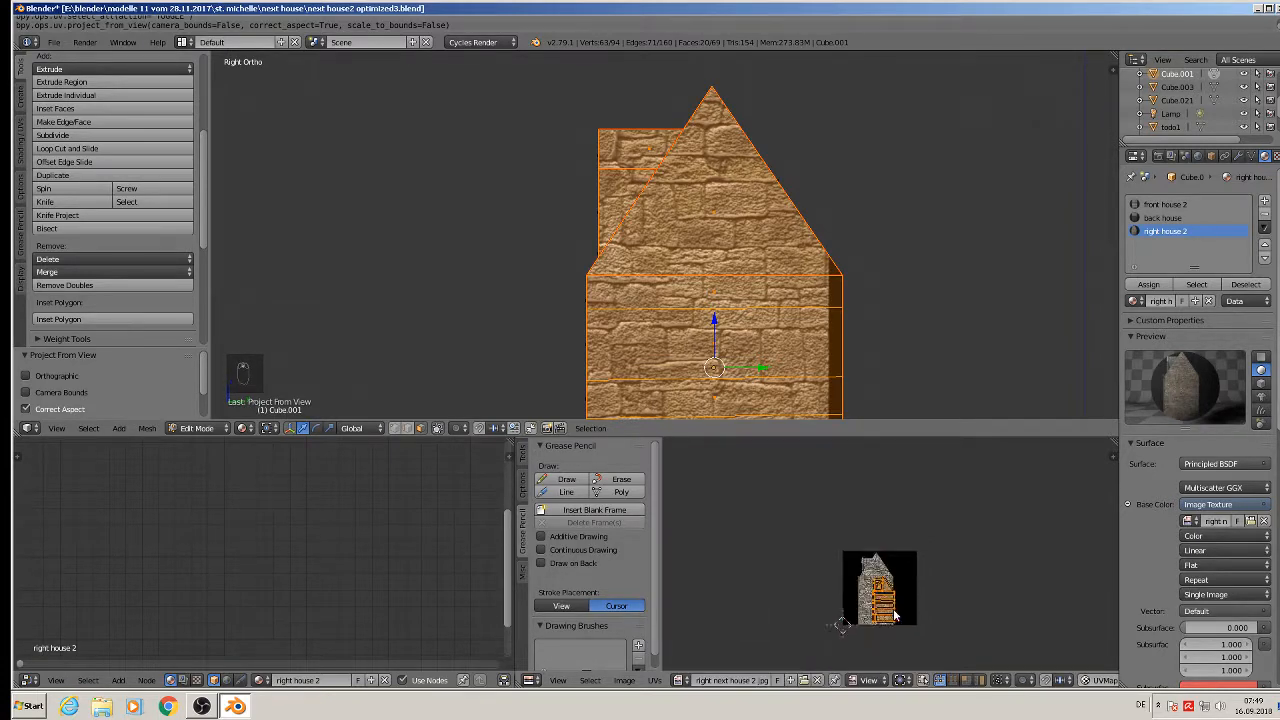
scroll(905, 614, up, 4)
key(s)
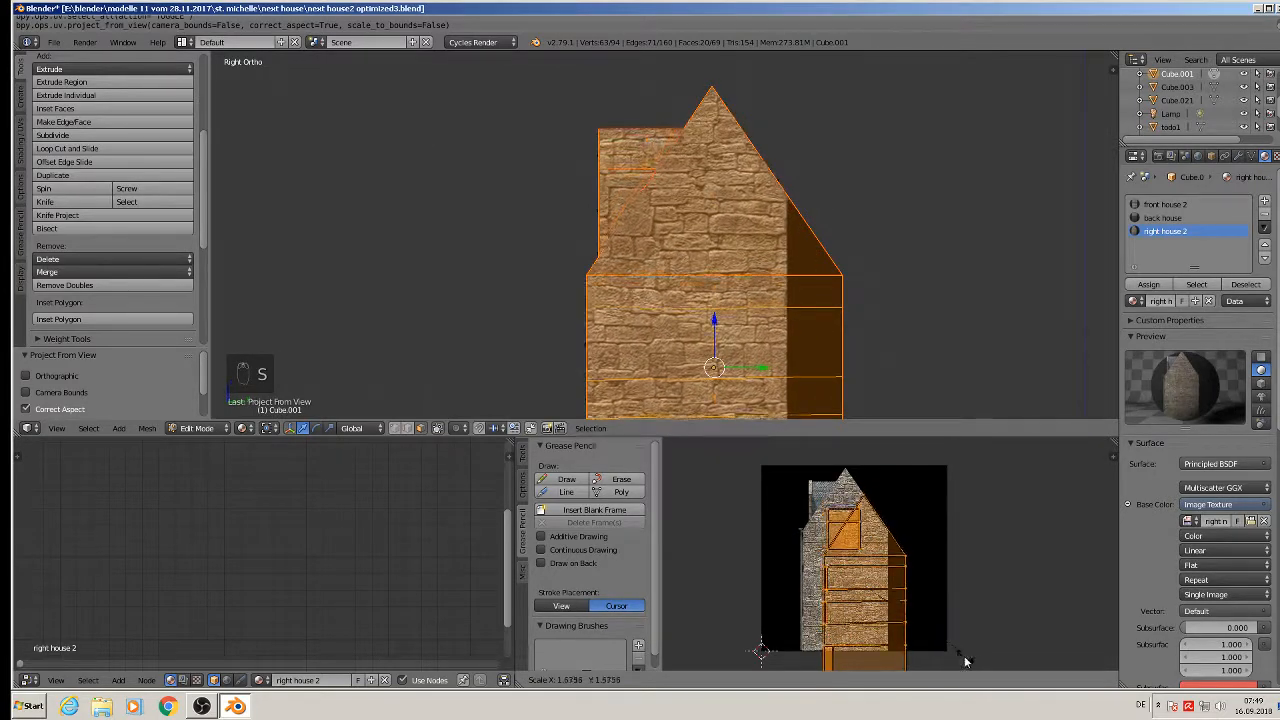
click(957, 658)
key(g)
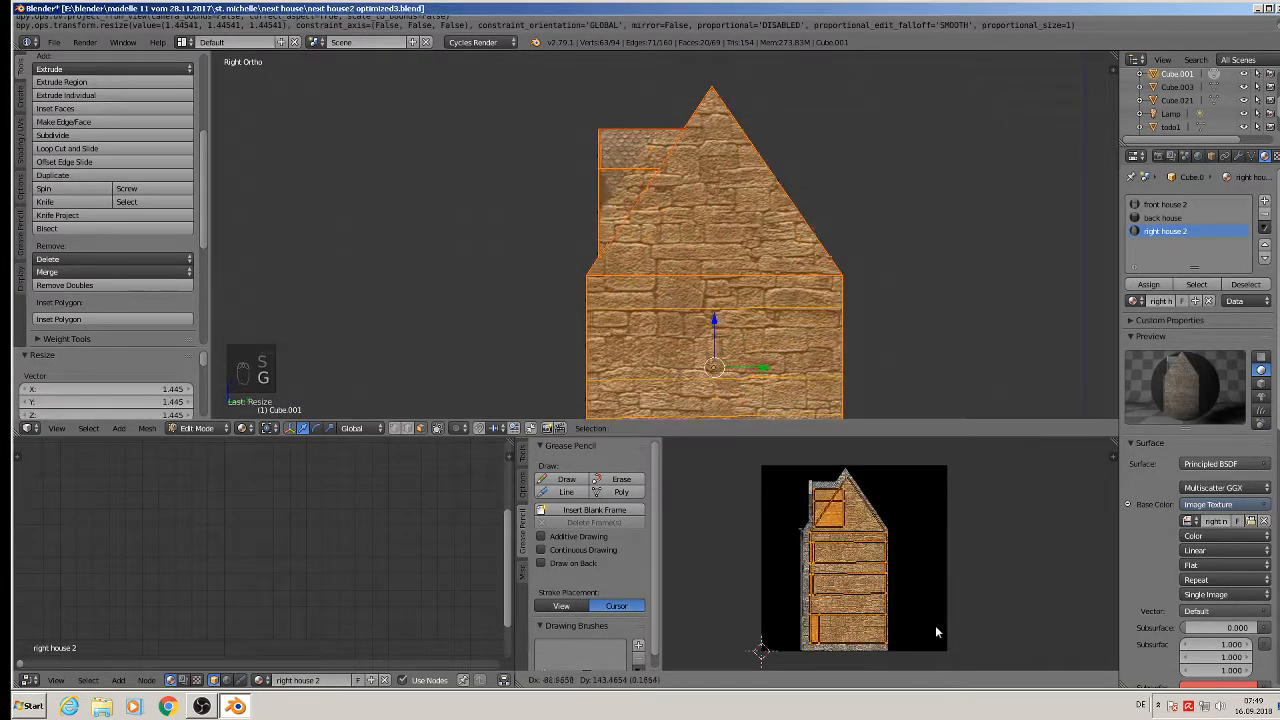
click(934, 625)
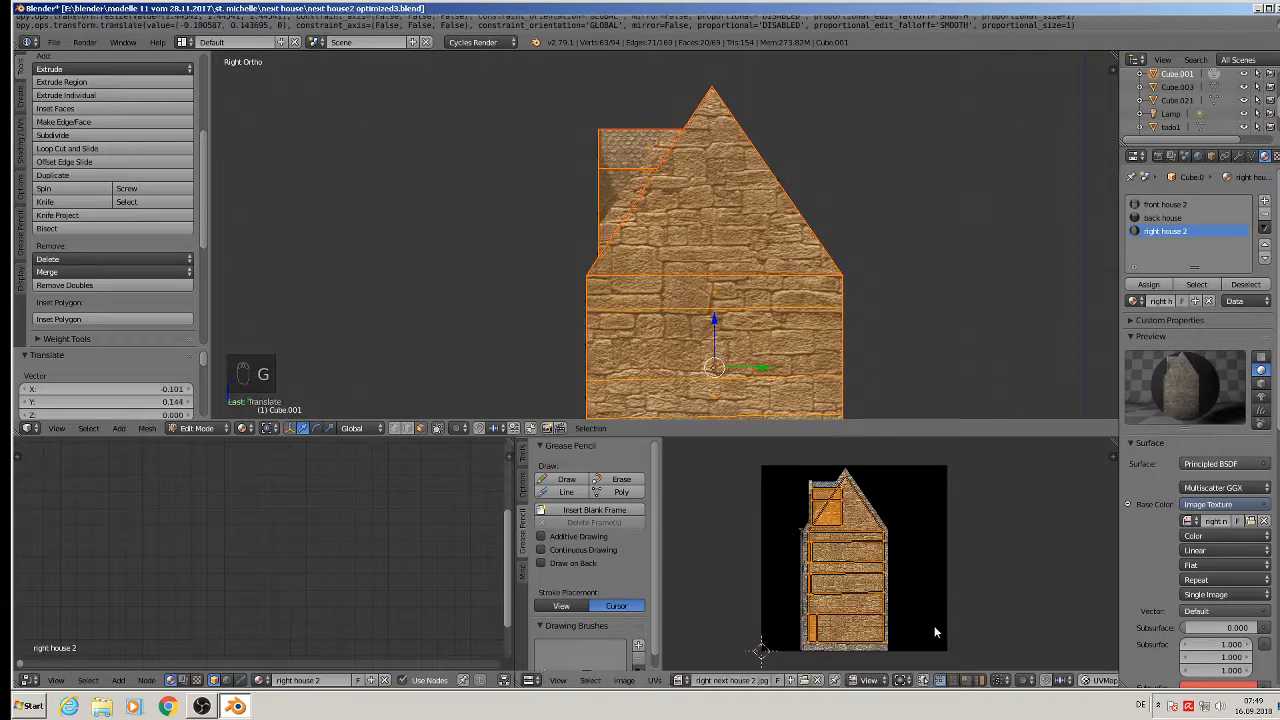
key(s)
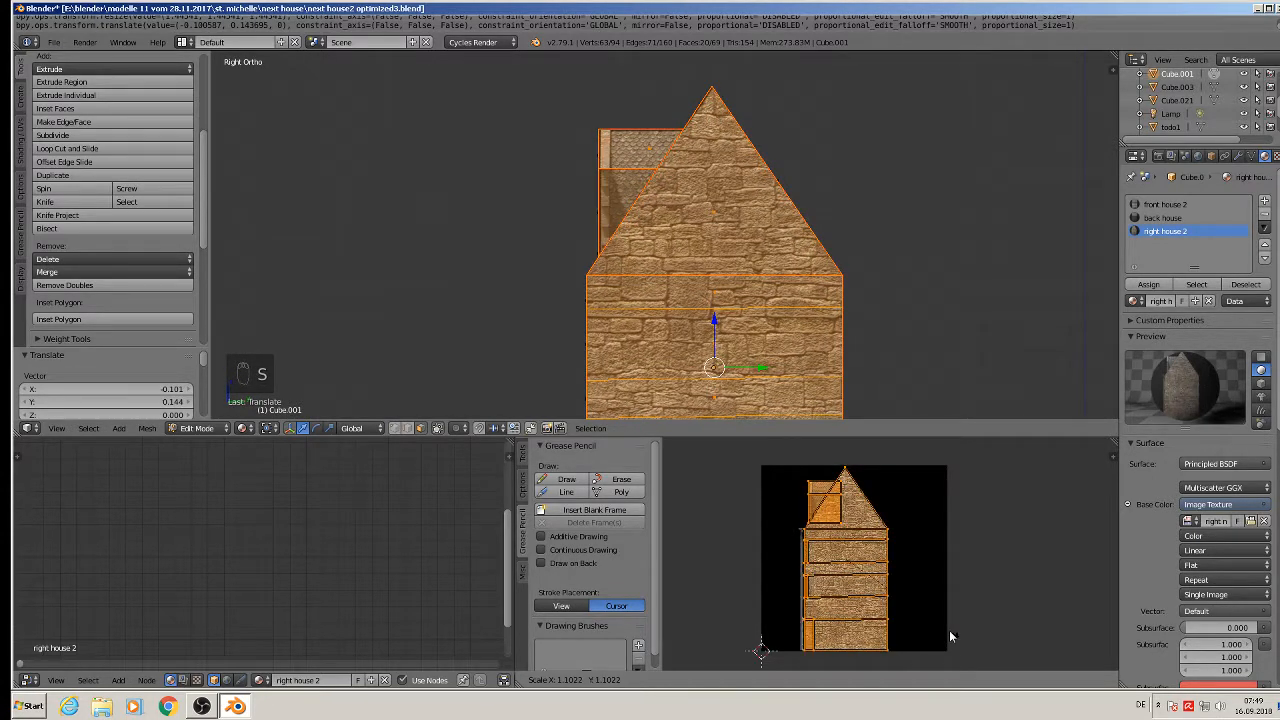
click(949, 635)
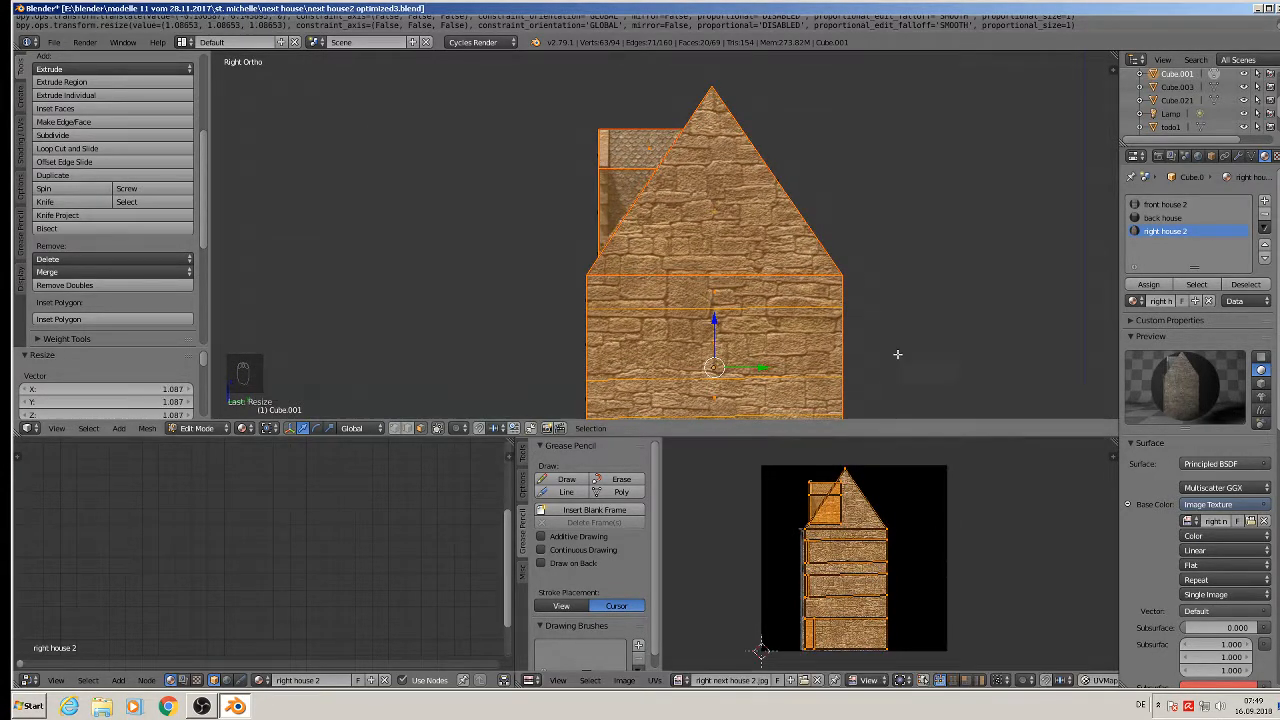
Step: Examine the right-side texture on the whole house from a three-quarter view
scroll(805, 326, down, 3)
shift+middle_drag(805, 326, 822, 256)
key(a)
key(a)
key(a)
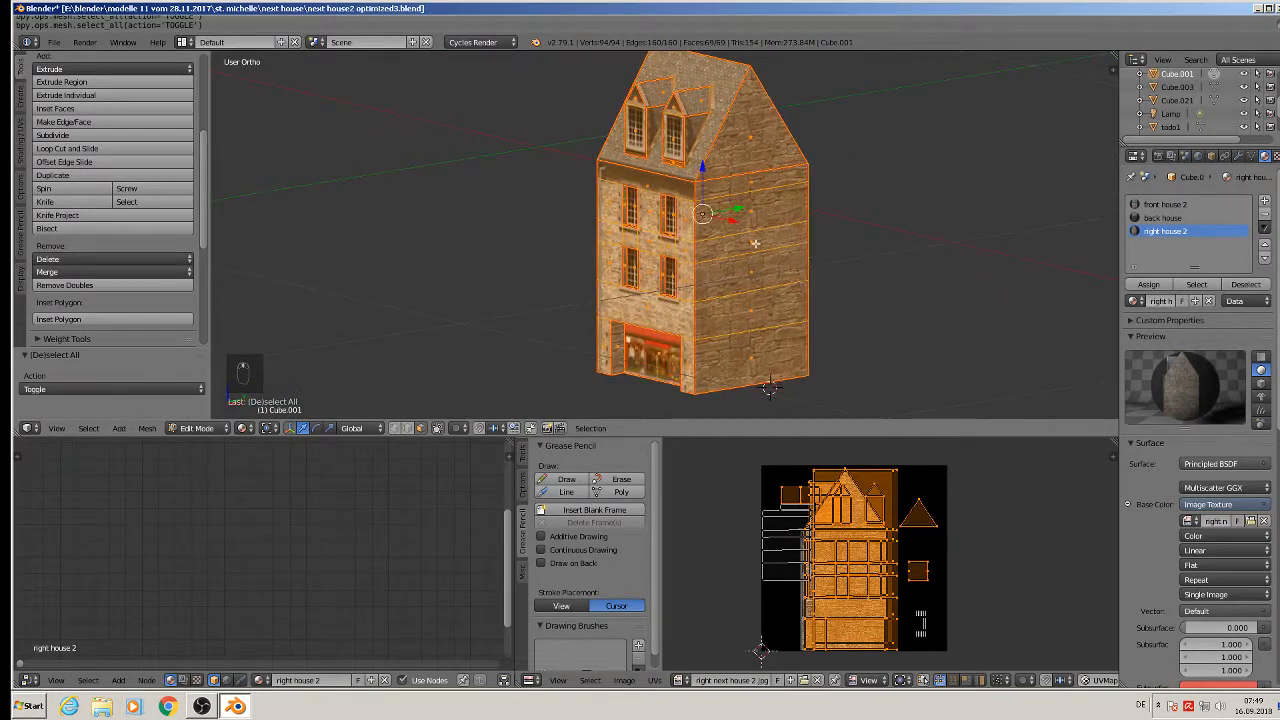
scroll(757, 243, up, 3)
key(a)
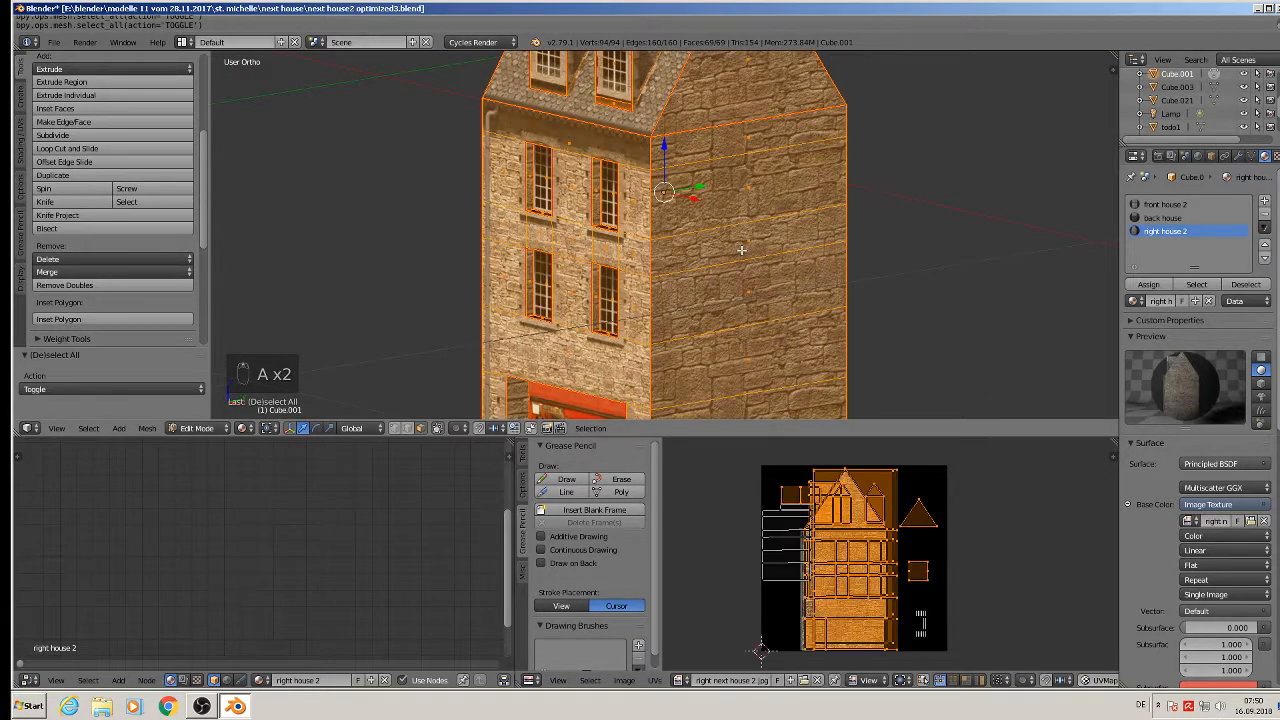
Step: Deselect everything and box-select the house's visible left-side faces in the straight left view
middle_drag(755, 243, 897, 272)
scroll(874, 276, down, 3)
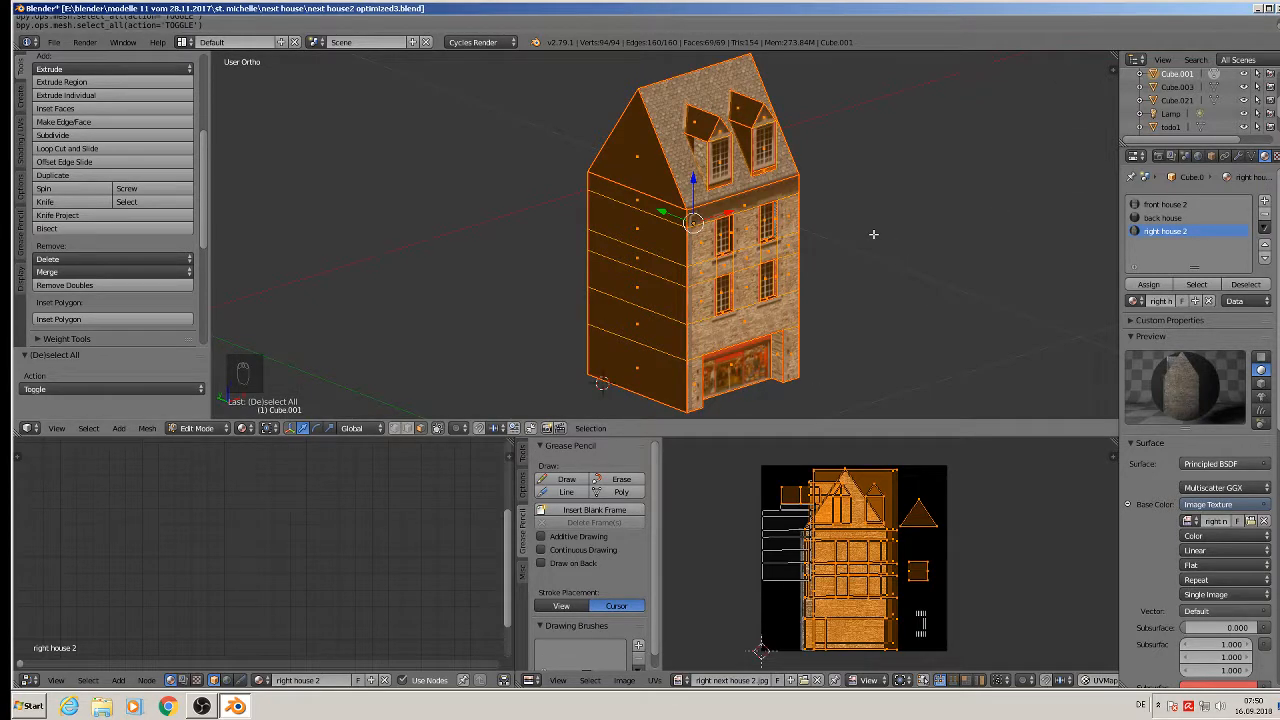
key(ctrl+KP_3)
key(a)
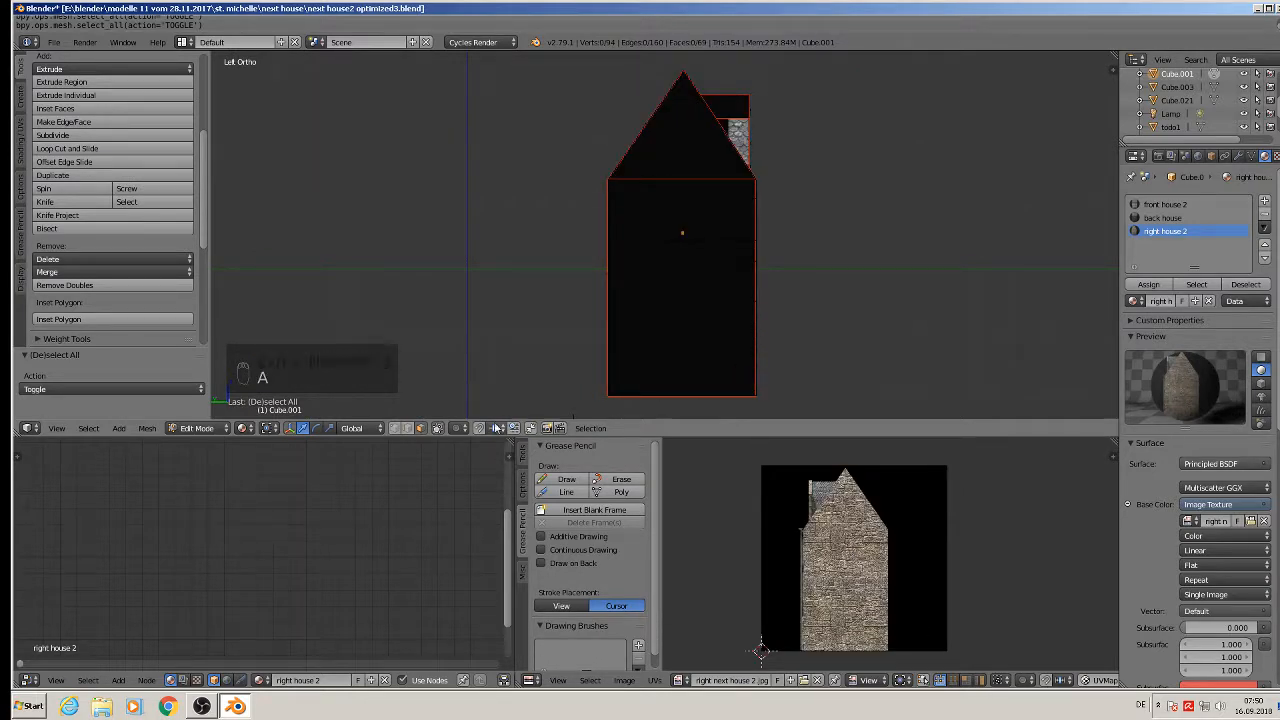
key(b)
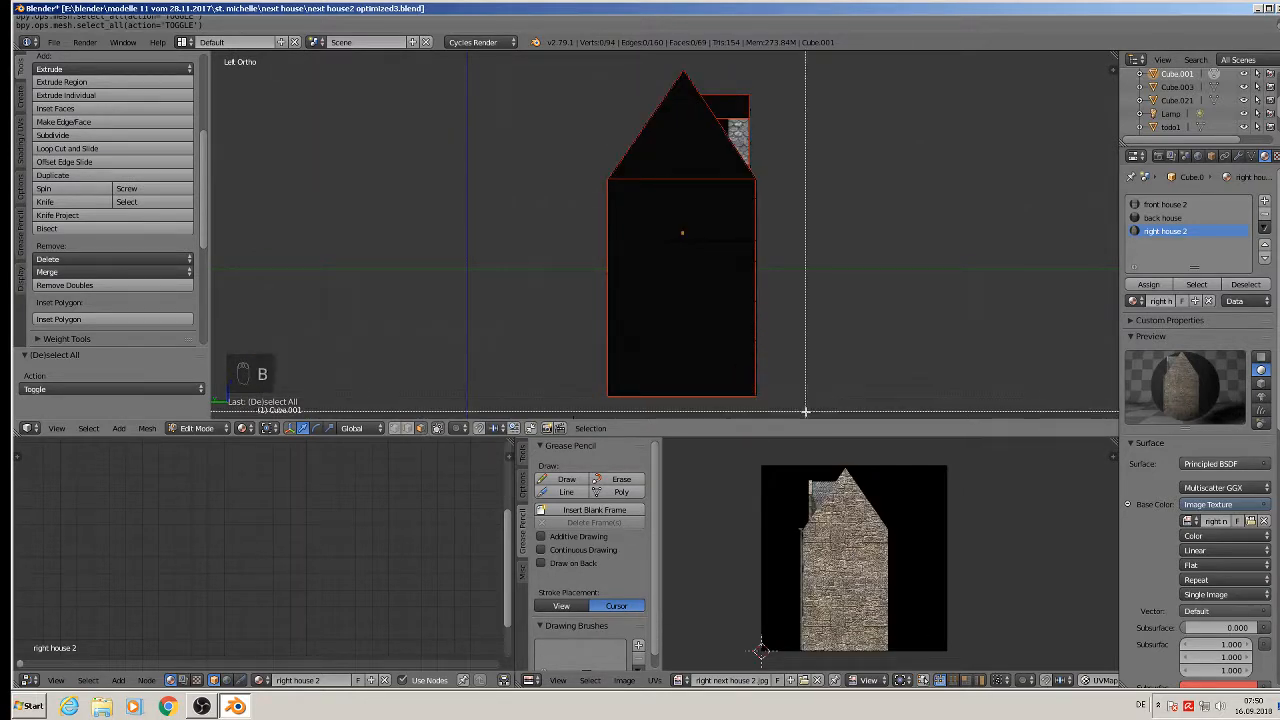
drag(548, 50, 804, 416)
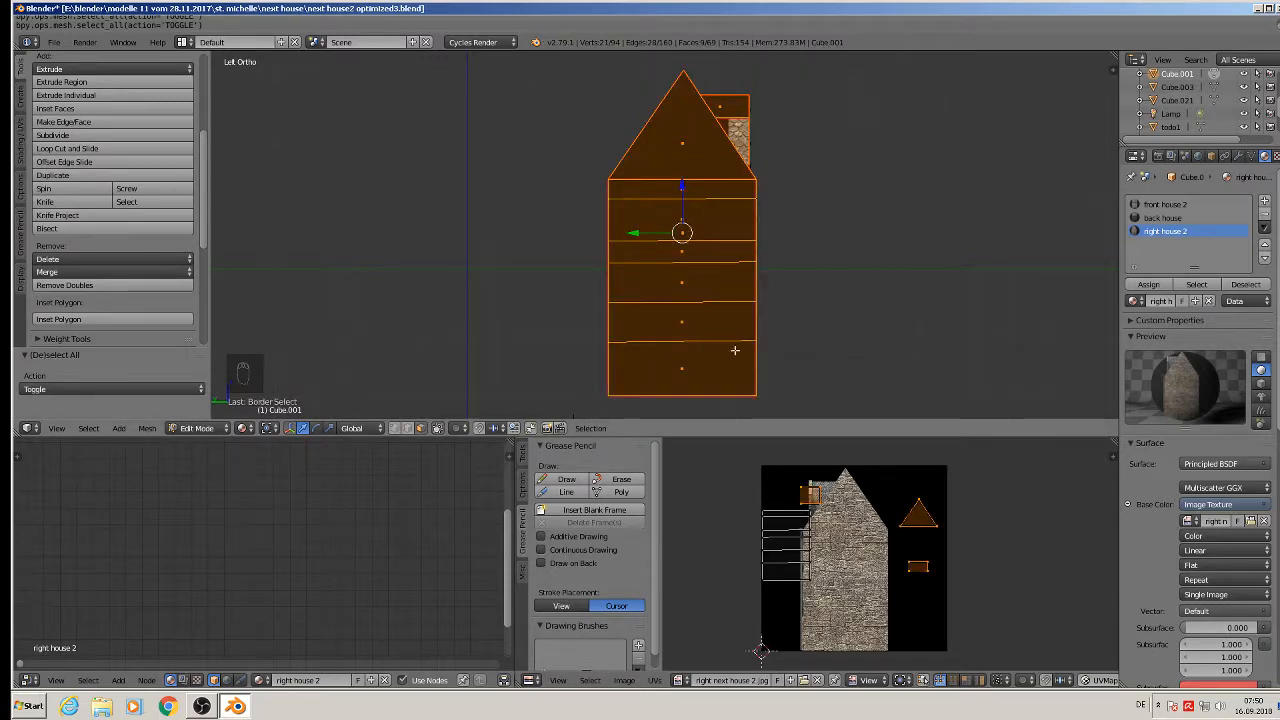
Step: Add the second dormer's left-facing roof and side faces to the selection and return to the straight left view
middle_drag(707, 213, 722, 175)
scroll(759, 158, up, 2)
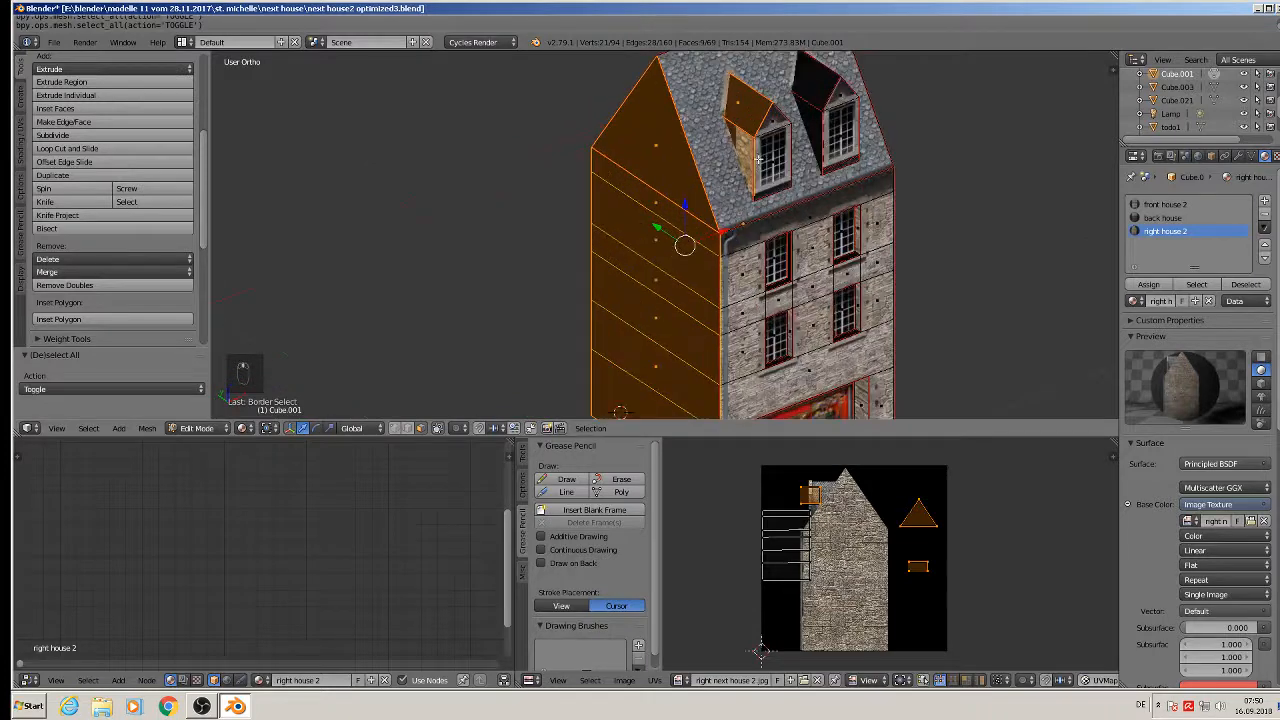
shift+right_click(803, 89)
shift+right_click(810, 119)
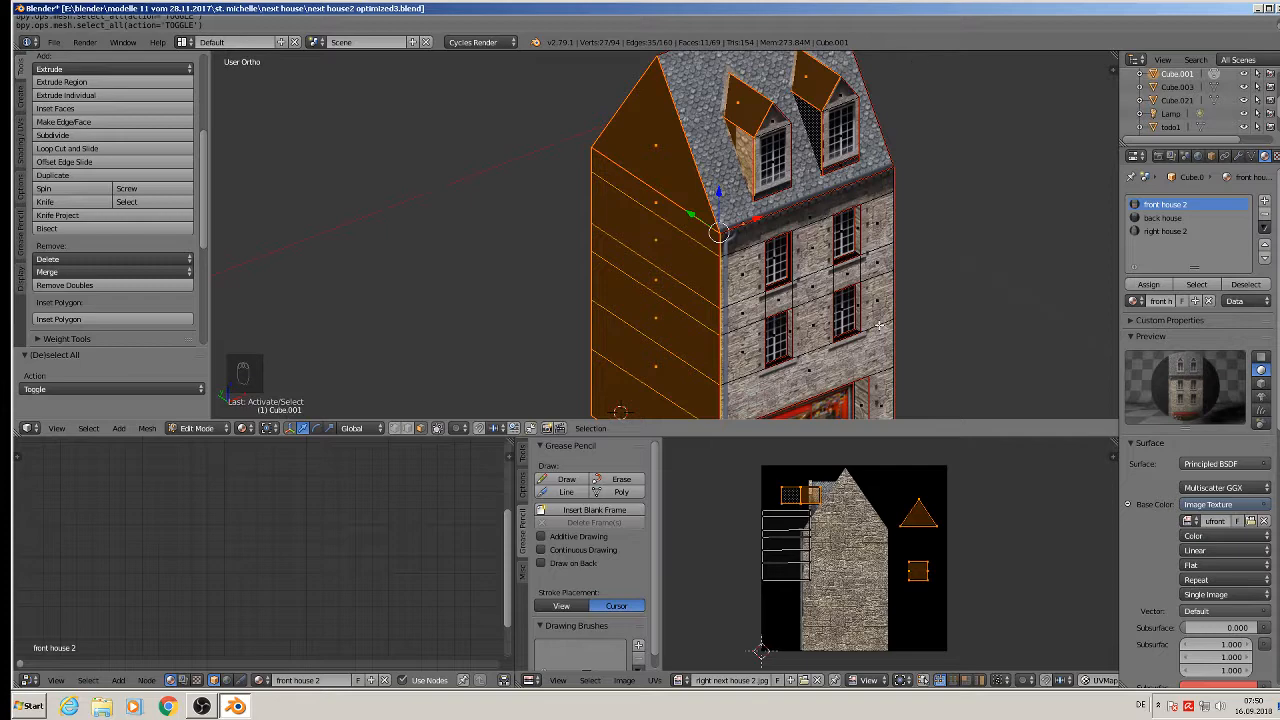
shift+middle_drag(877, 323, 840, 181)
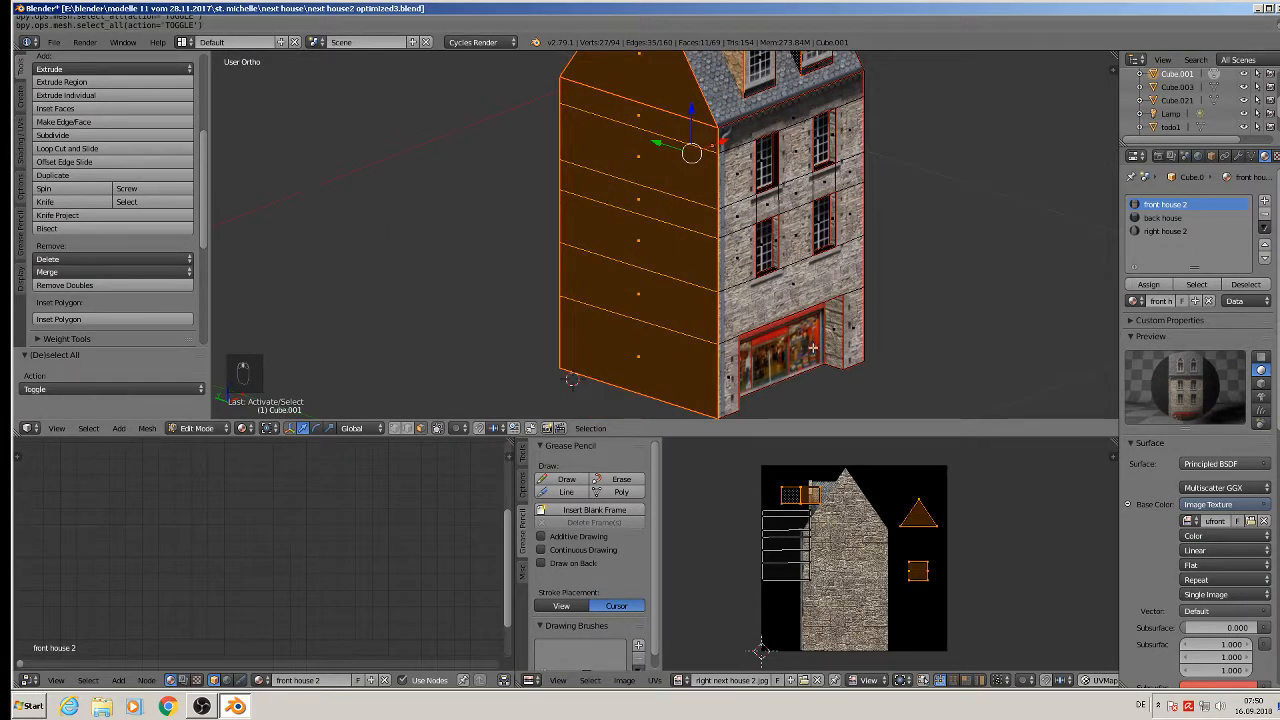
shift+middle_drag(778, 213, 816, 340)
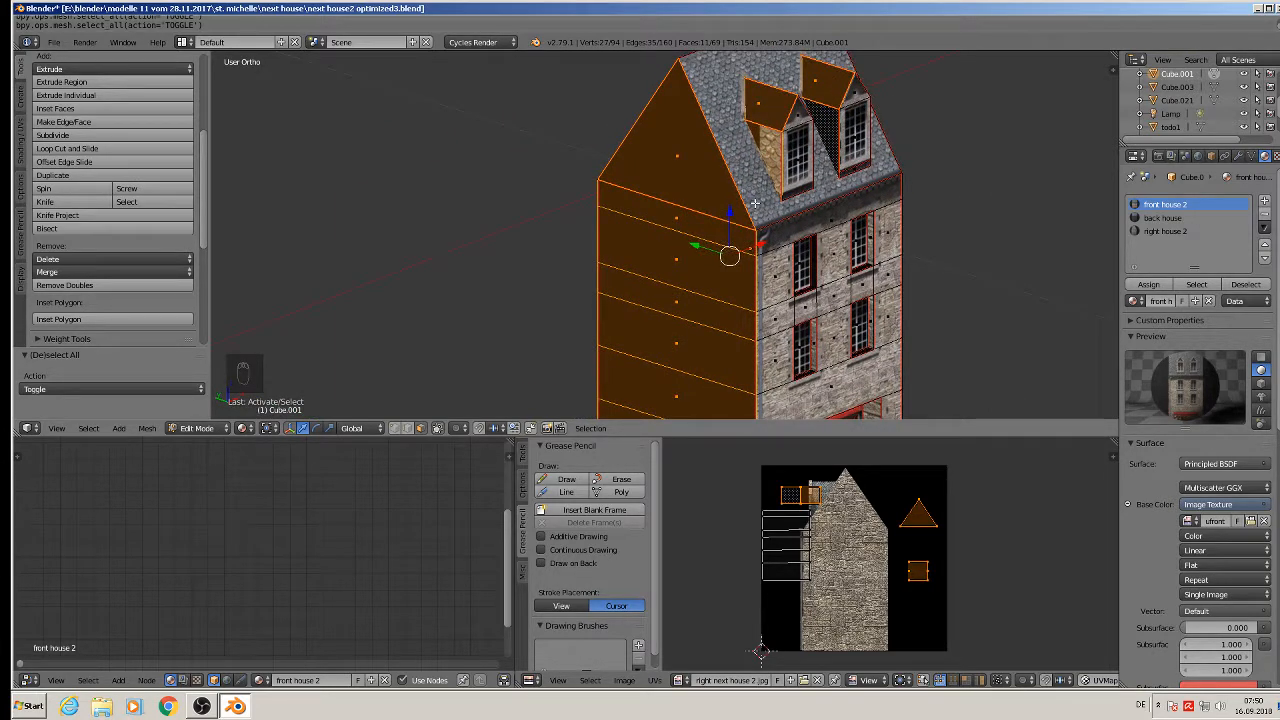
key(ctrl+KP_3)
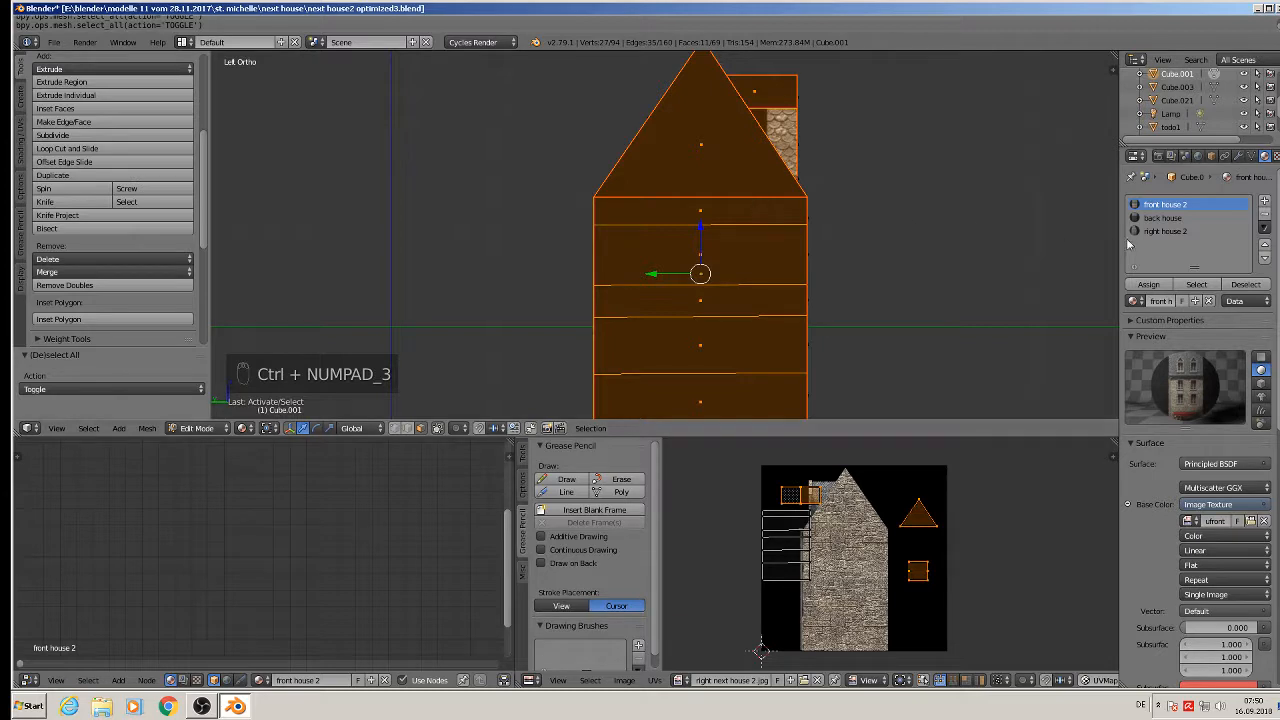
Step: Add a new material slot with a new material named "left house 2"
click(1264, 201)
click(1165, 301)
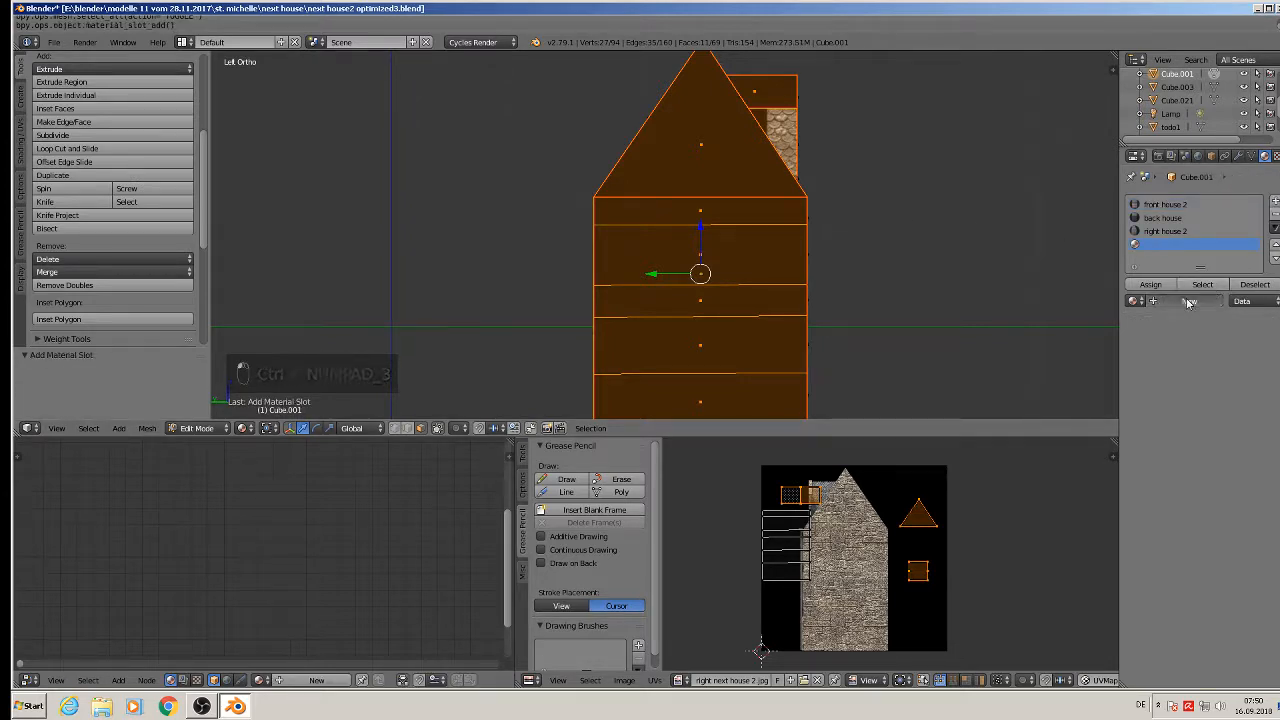
double_click(1162, 299)
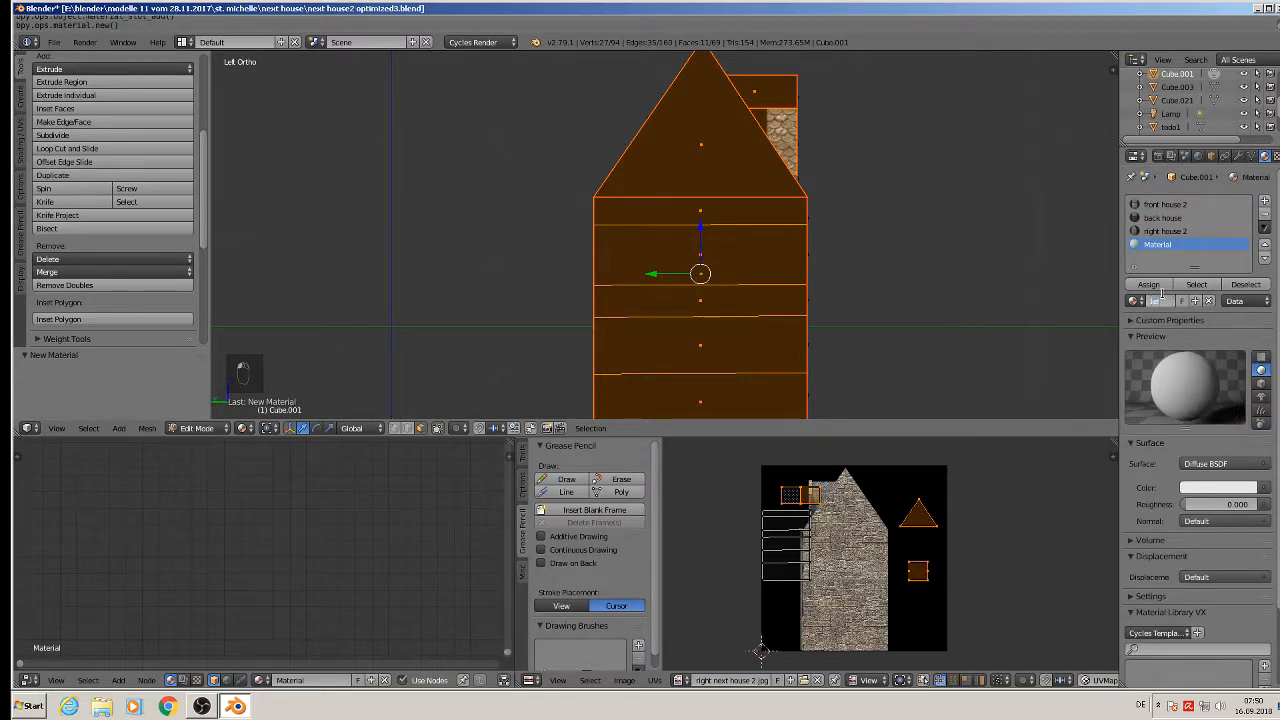
text(left house 2)
key(Return)
Step: Switch the "left house 2" material's surface to Principled BSDF and set its roughness to about 0.806
click(1226, 463)
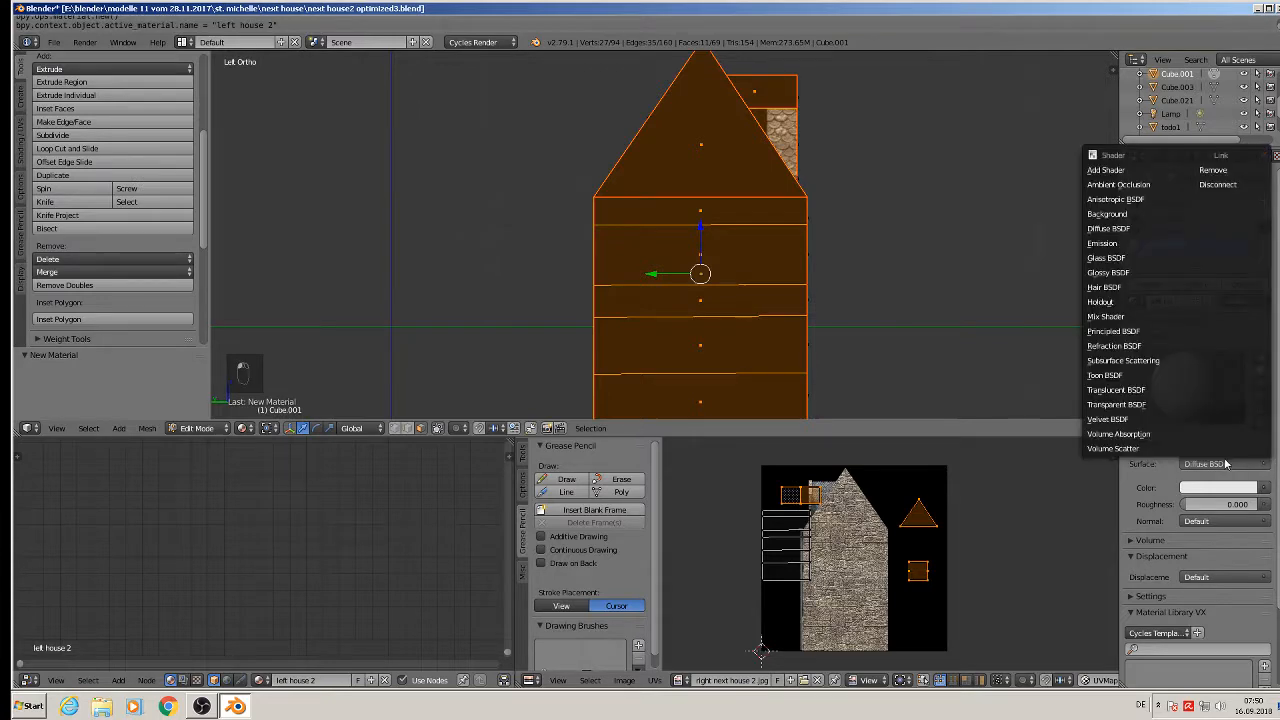
click(1120, 331)
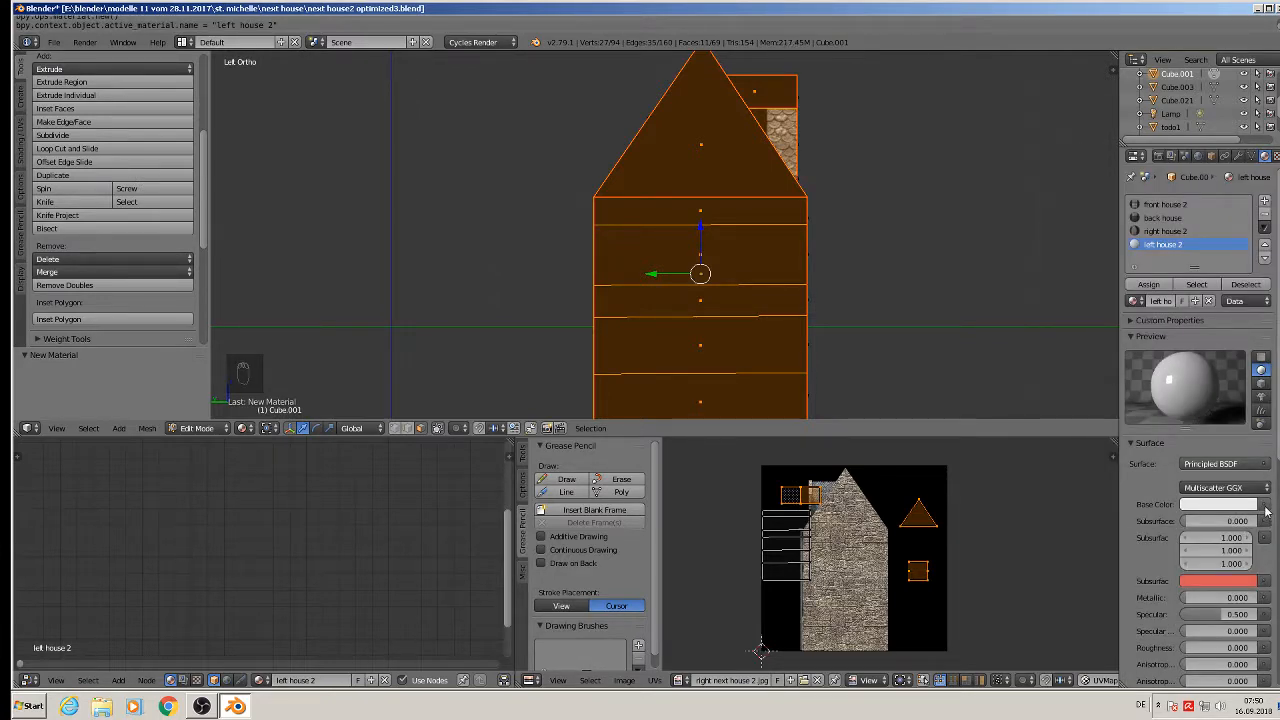
drag(1204, 650, 1262, 650)
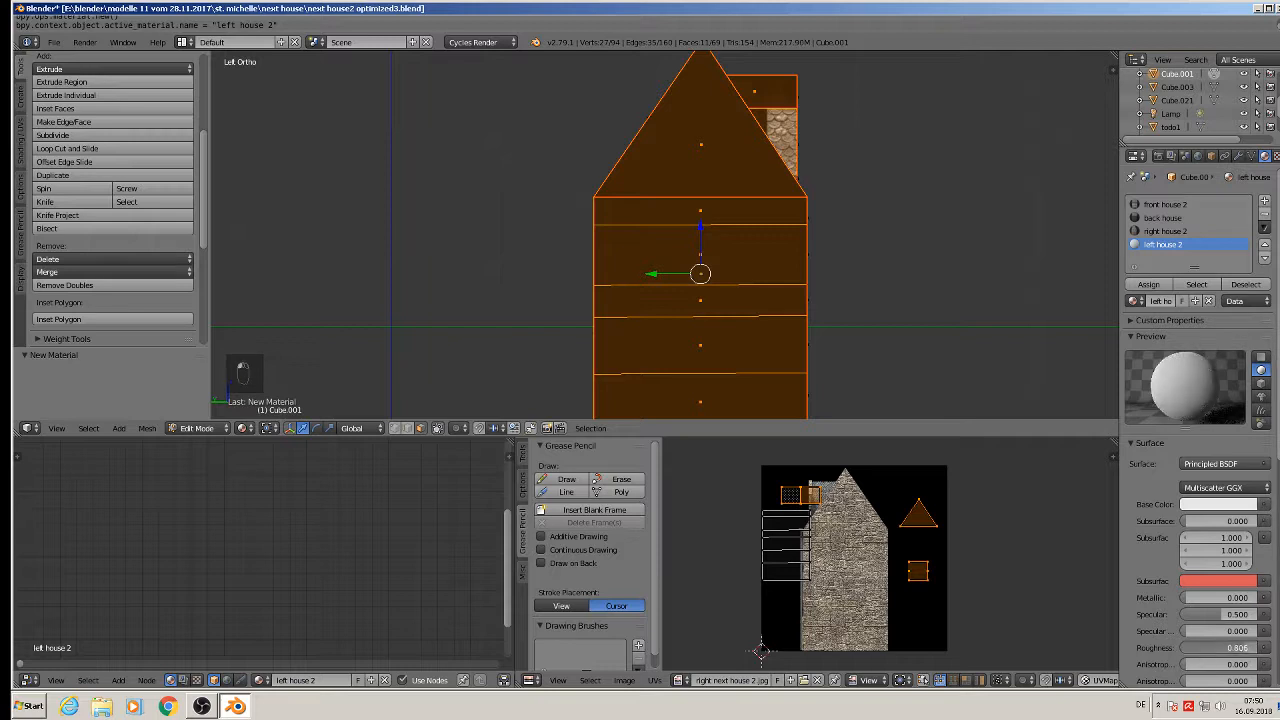
Step: Use an Image Texture for the material's base color and load "left next house 2.jpg" into it
click(1265, 504)
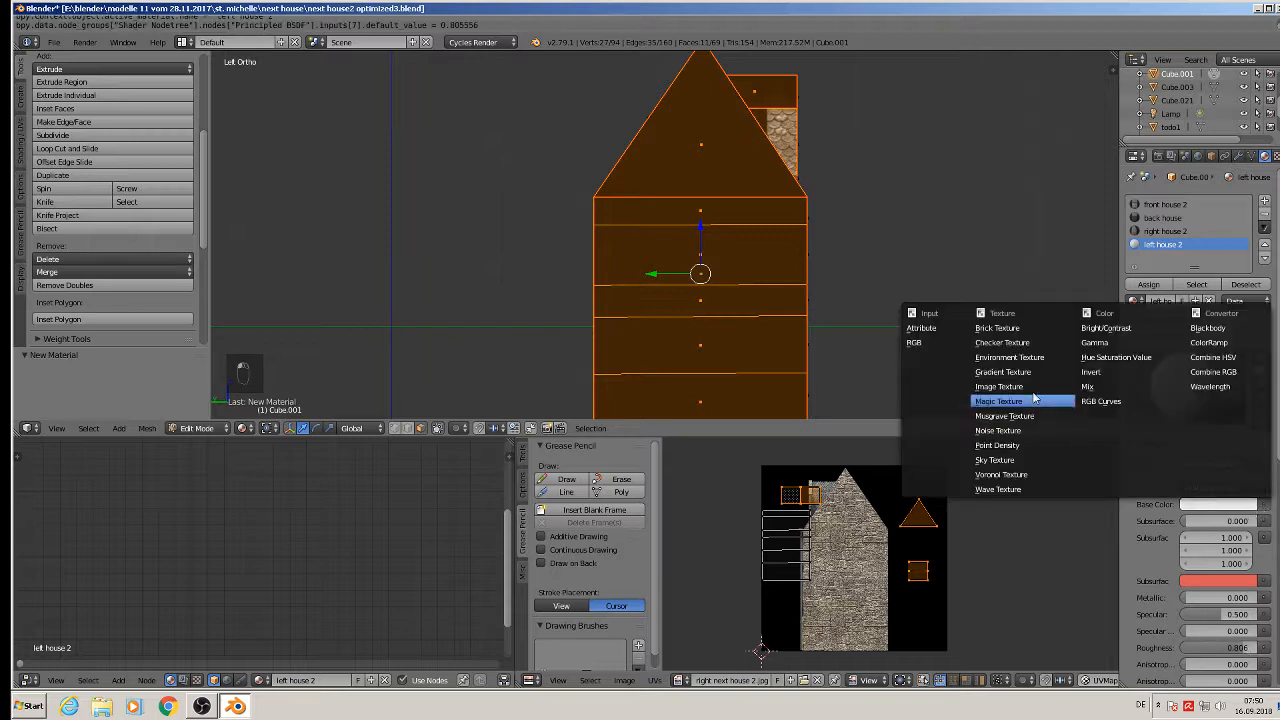
click(1033, 387)
click(1231, 516)
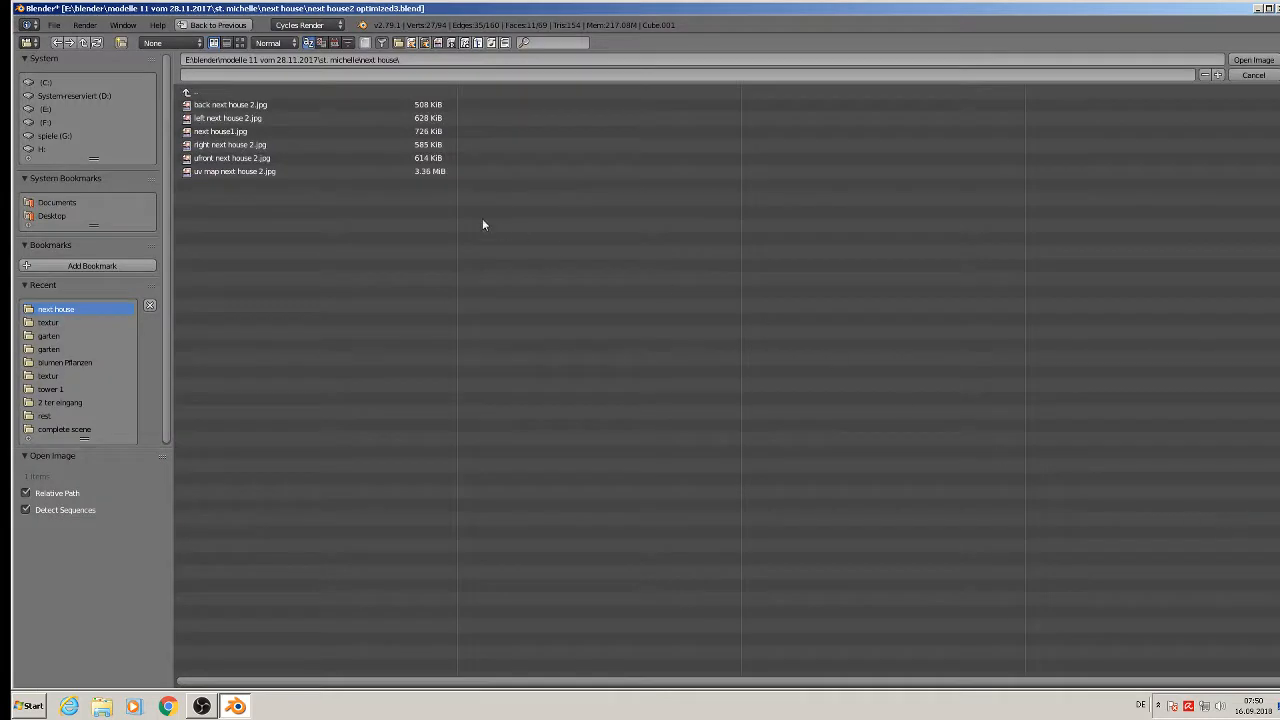
double_click(230, 118)
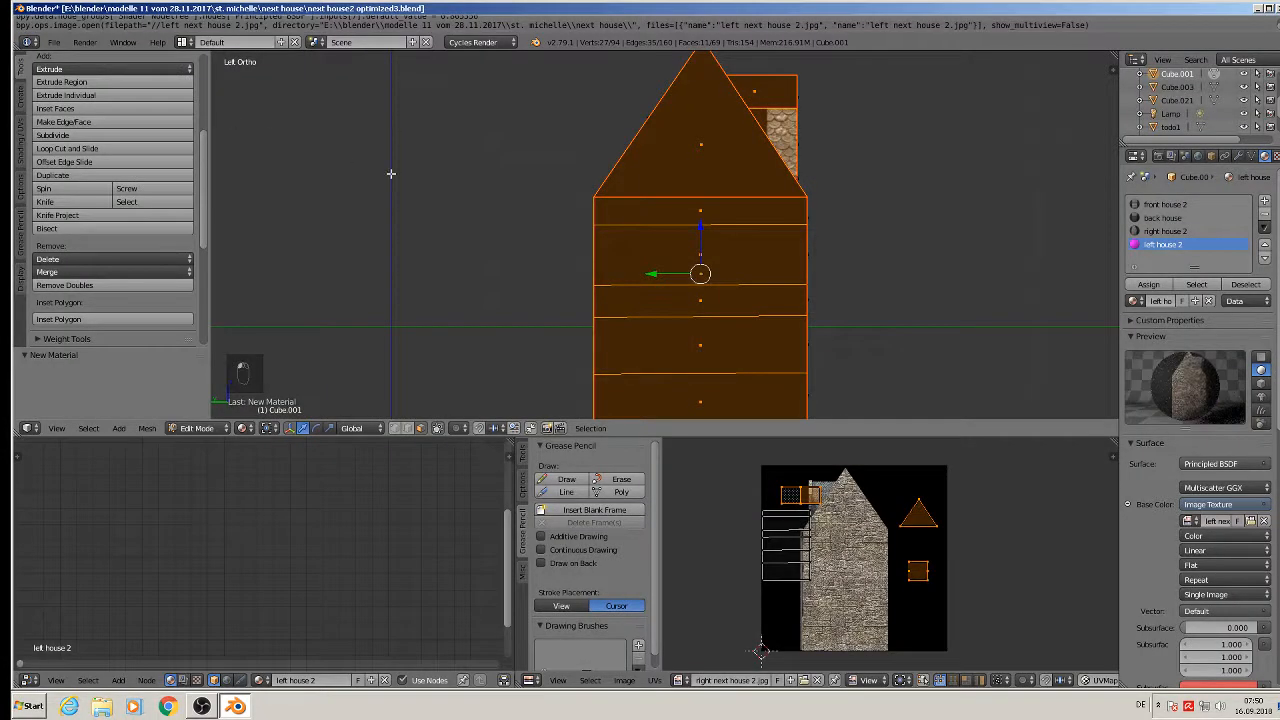
Step: Assign "left house 2" to the selected faces, unwrap them with Project From View and select all their UVs
click(1149, 285)
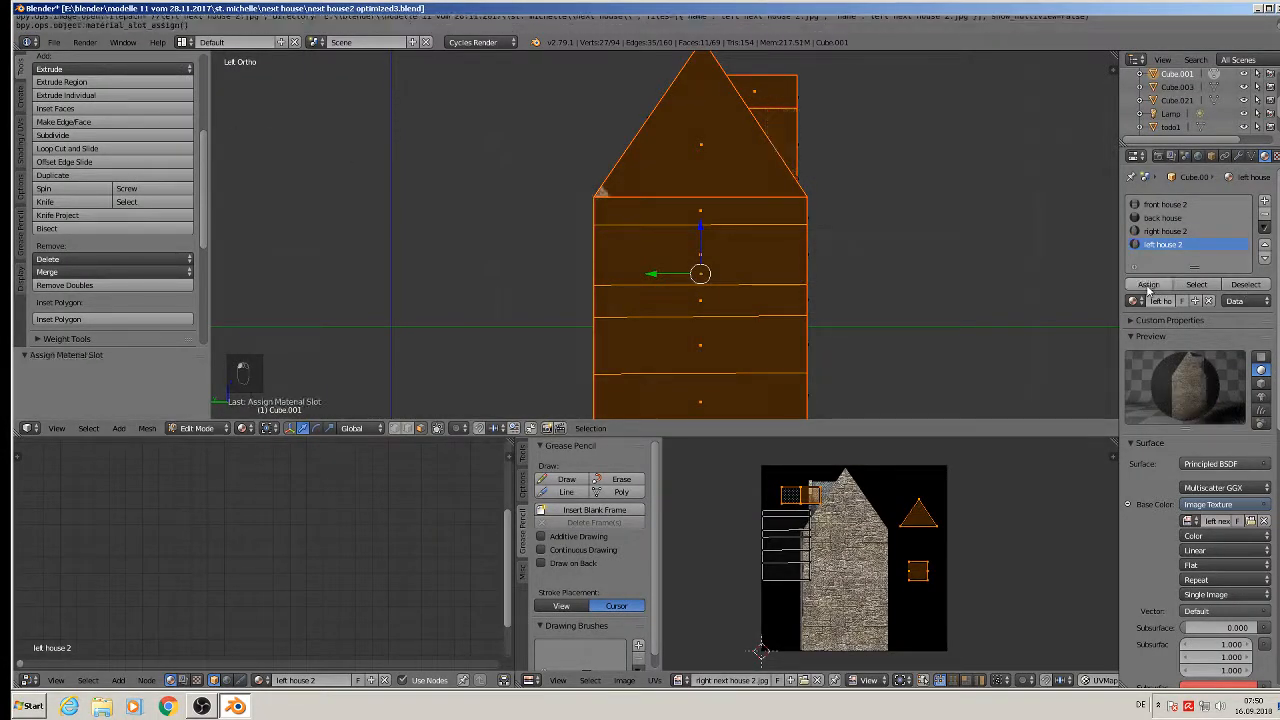
key(u)
click(665, 300)
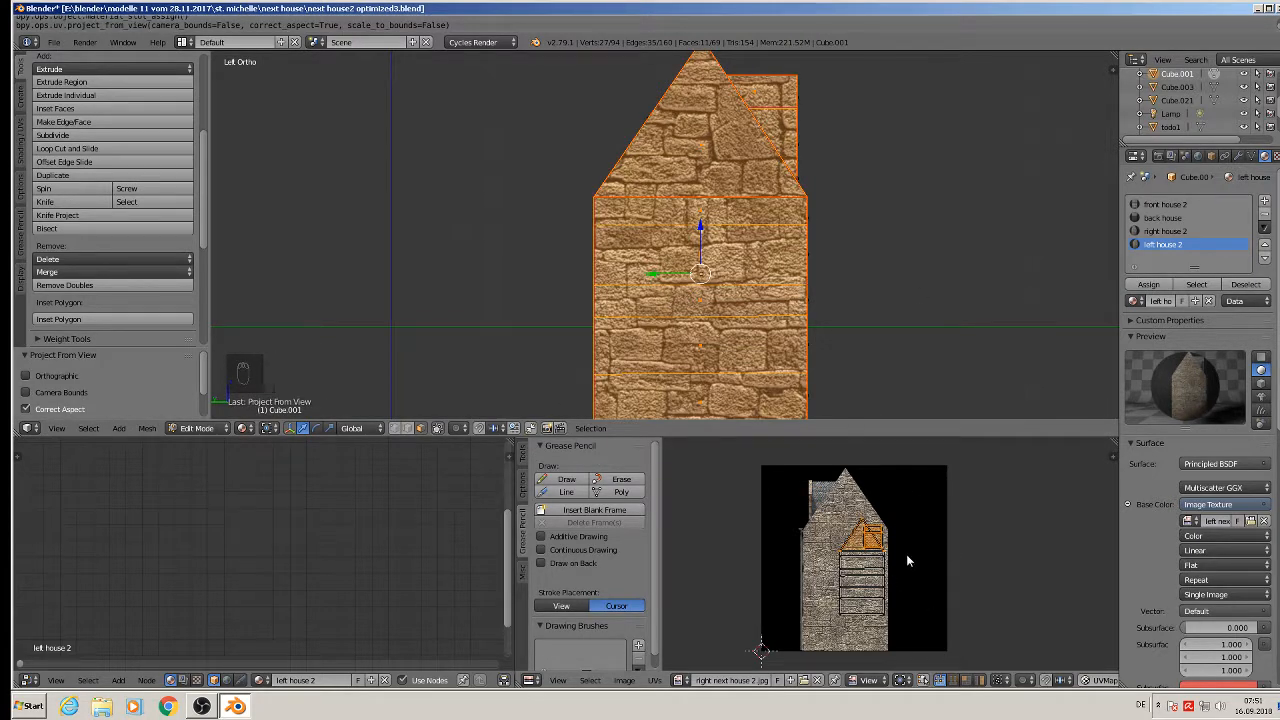
key(a)
key(a)
key(a)
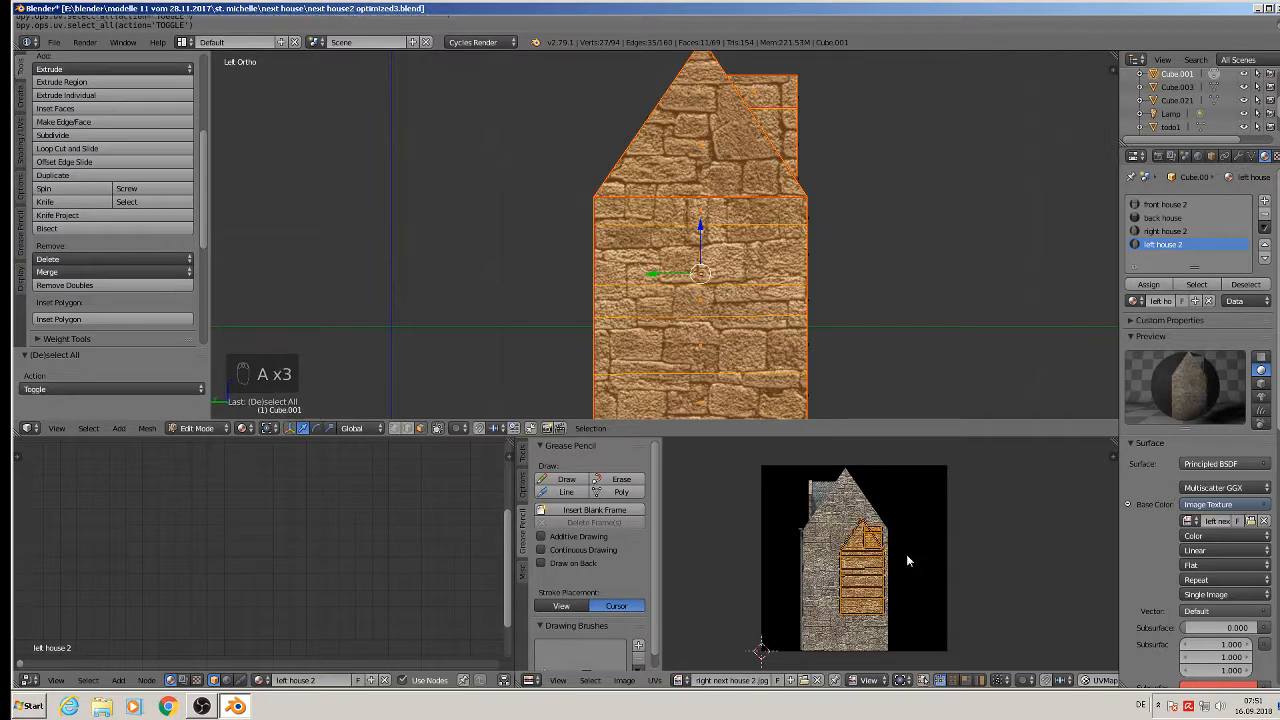
Step: Replace the right-side image in the UV editor with "left next house 2.jpg"
click(817, 680)
click(678, 681)
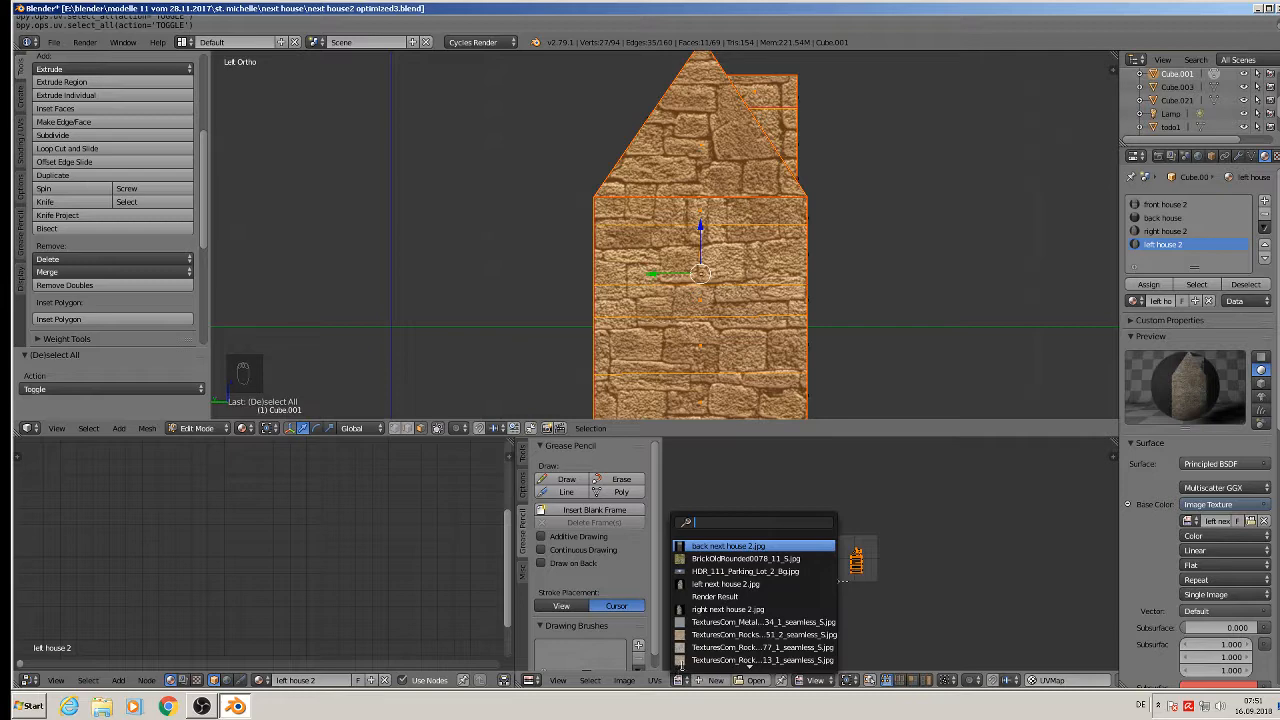
click(725, 584)
scroll(860, 560, up, 1)
scroll(885, 577, down, 3)
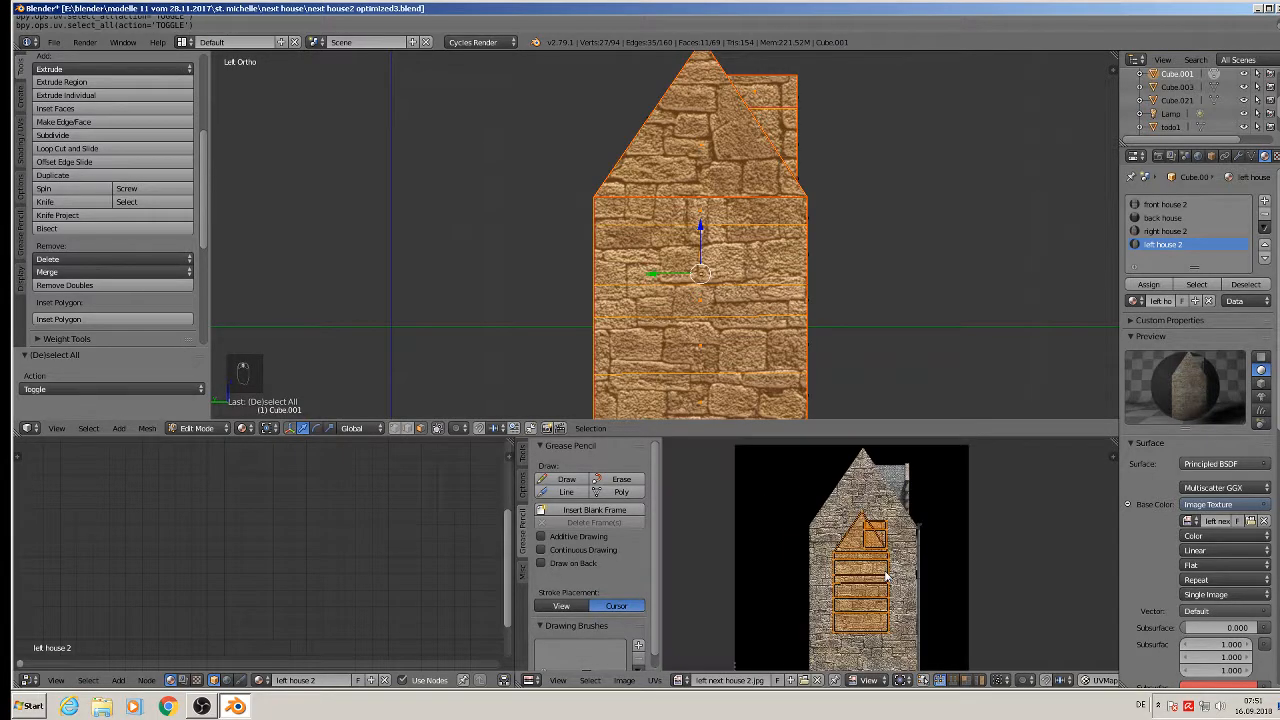
Step: Scale the left-side UVs by about 1.891 and move them up about 0.034 onto the house in the image
key(s)
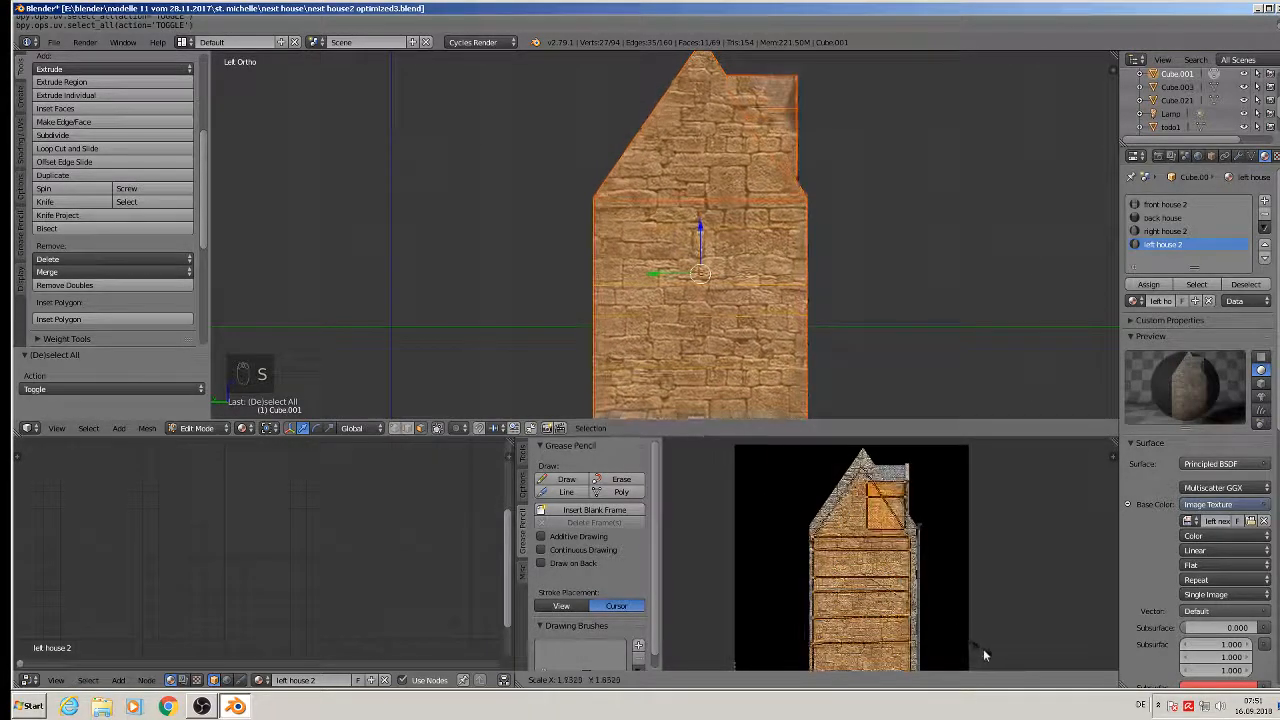
click(987, 658)
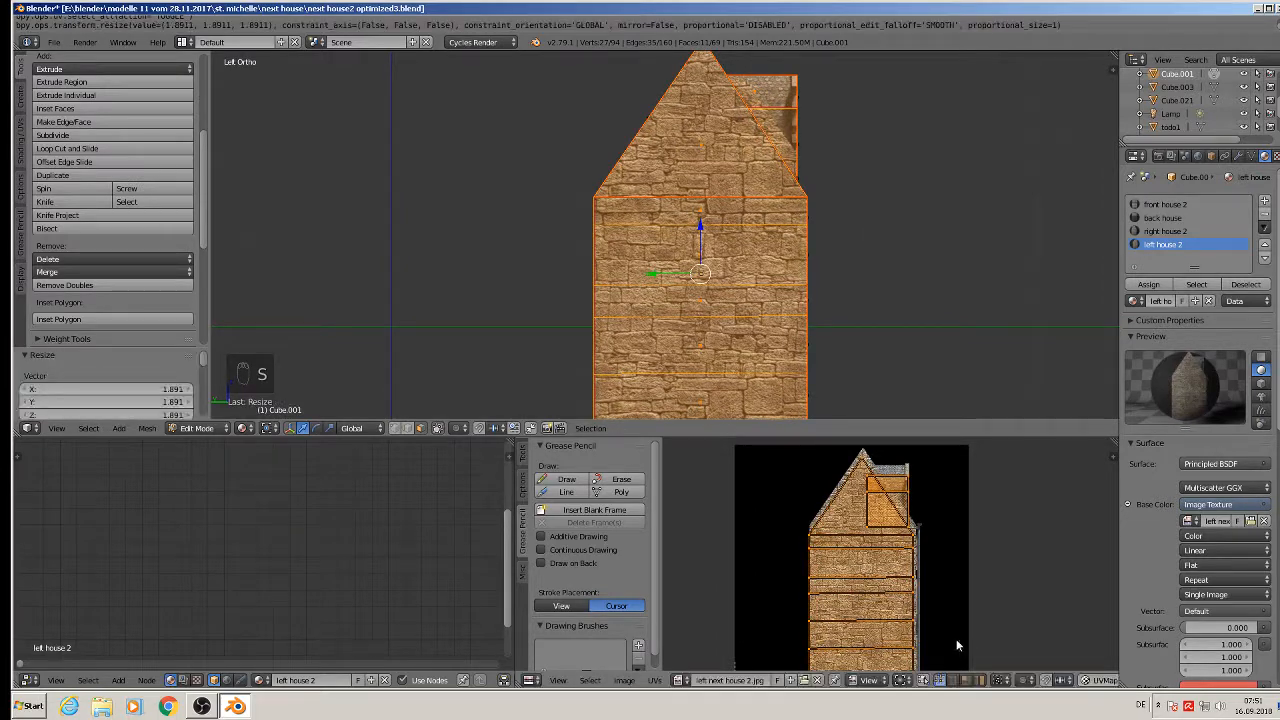
key(g)
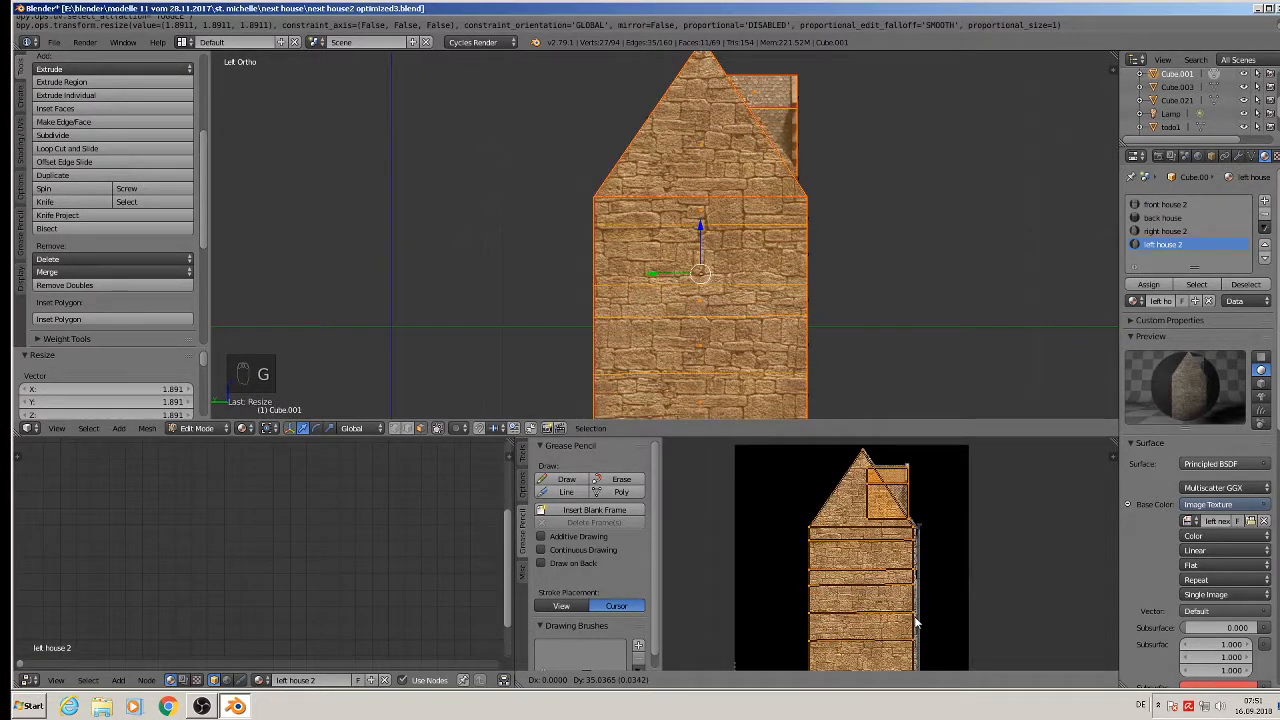
click(915, 622)
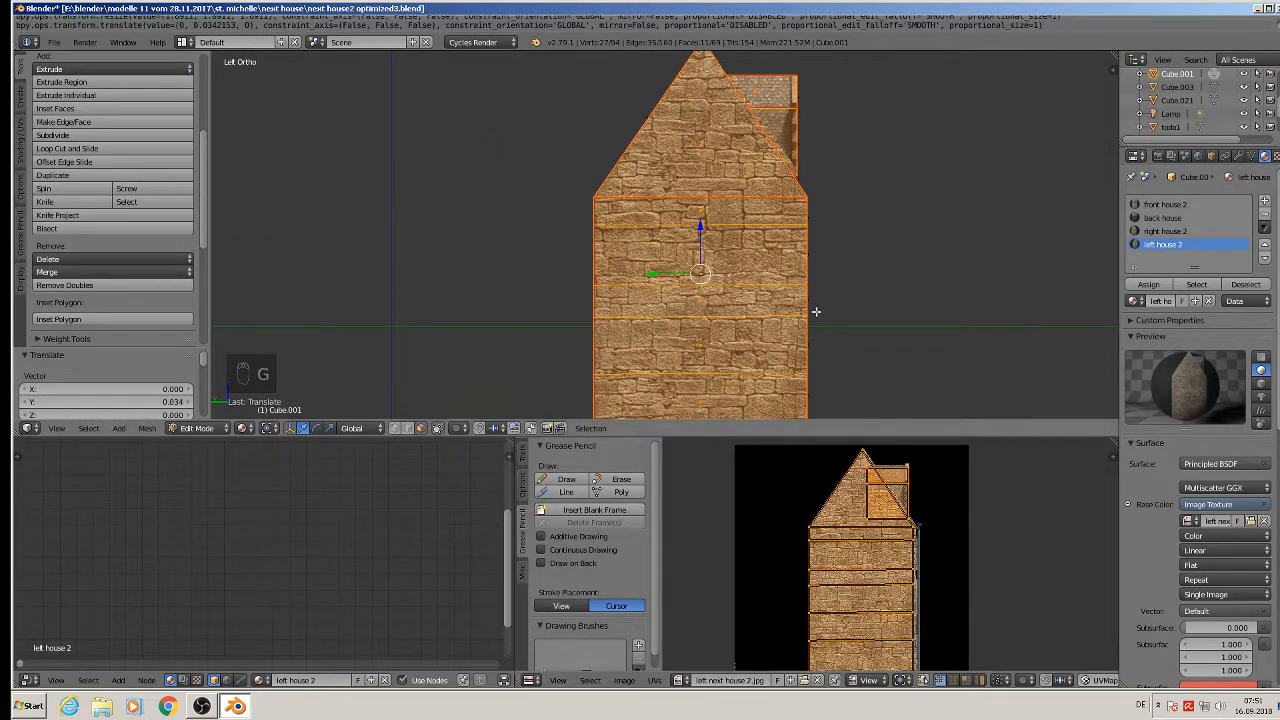
Step: Return to Object Mode with nothing selected and enlarge the 3D viewport around the textured house
key(Tab)
key(a)
key(a)
scroll(866, 259, down, 3)
middle_drag(861, 283, 491, 249)
drag(723, 437, 718, 602)
middle_drag(678, 405, 615, 380)
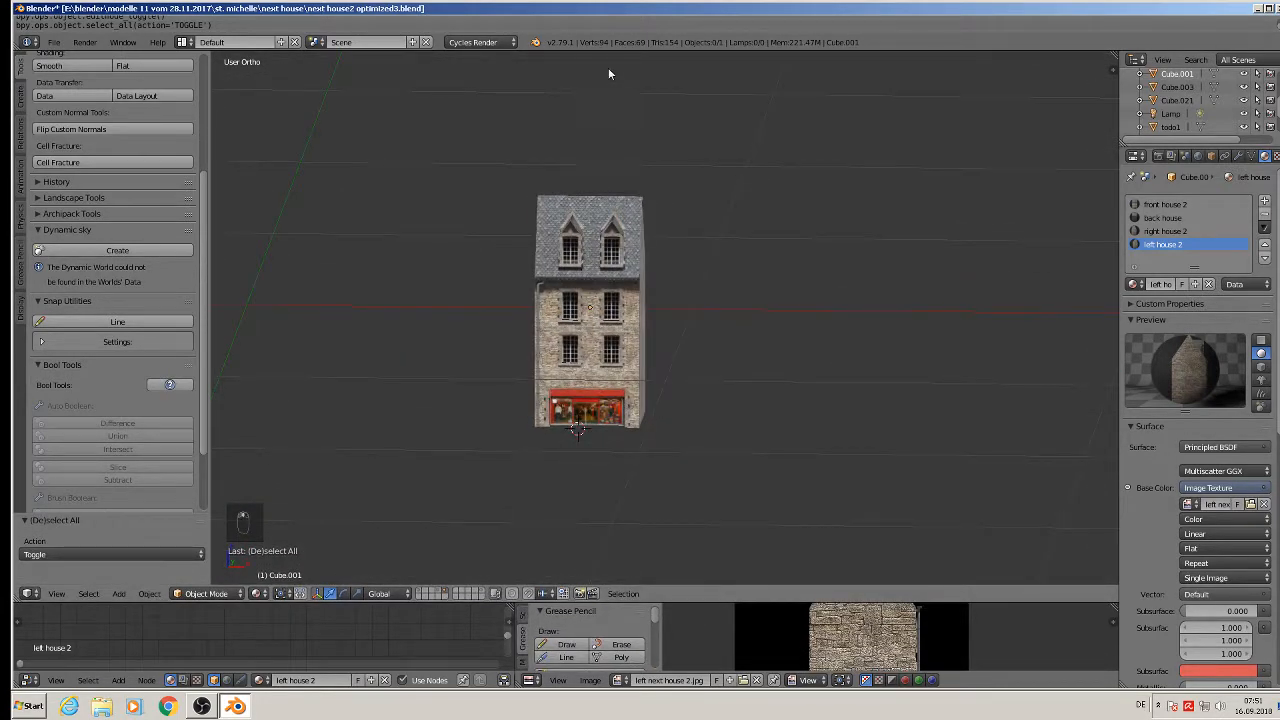
Step: Save the textured house in the current blend file
middle_drag(690, 300, 714, 354)
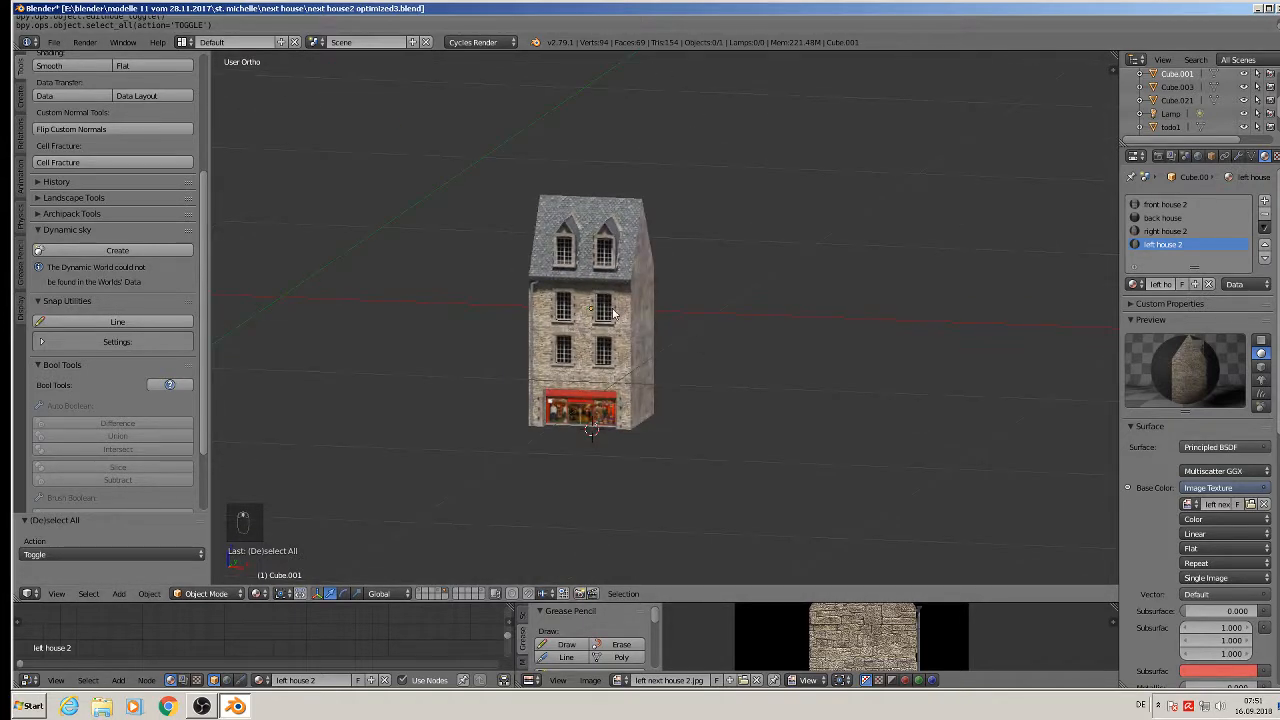
click(54, 42)
click(82, 145)
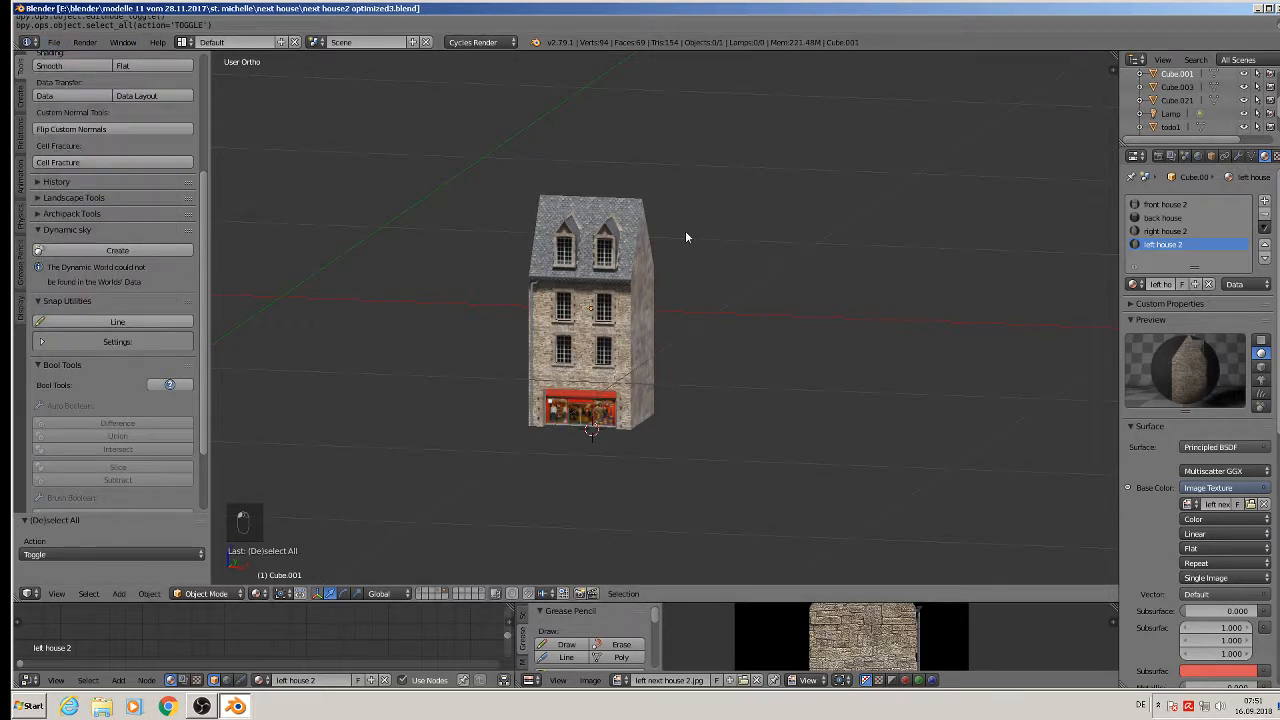
Step: Compare the textured low-poly house with the versions on layers 1 and 4, ending on layer 5
scroll(709, 316, down, 3)
mouse_move(710, 316)
middle_down()
mouse_move(739, 310)
mouse_move(702, 336)
middle_up()
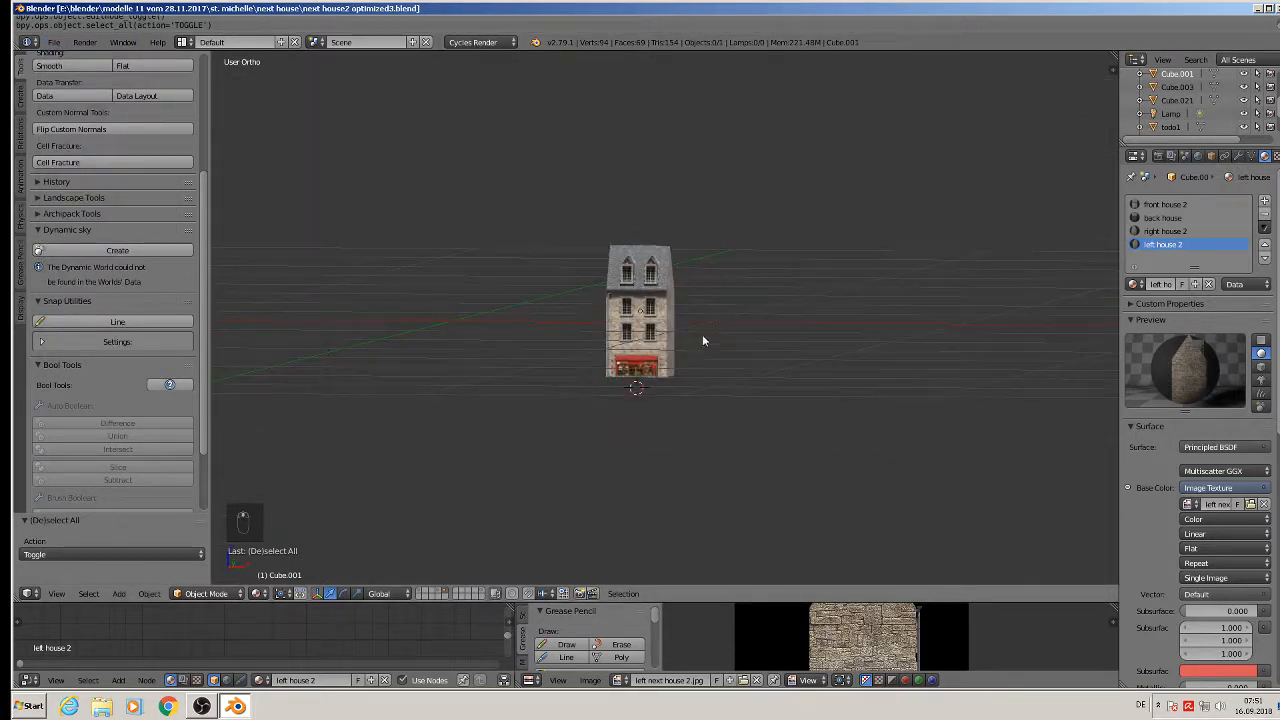
scroll(690, 335, up, 3)
scroll(615, 291, up, 2)
middle_drag(614, 290, 620, 298)
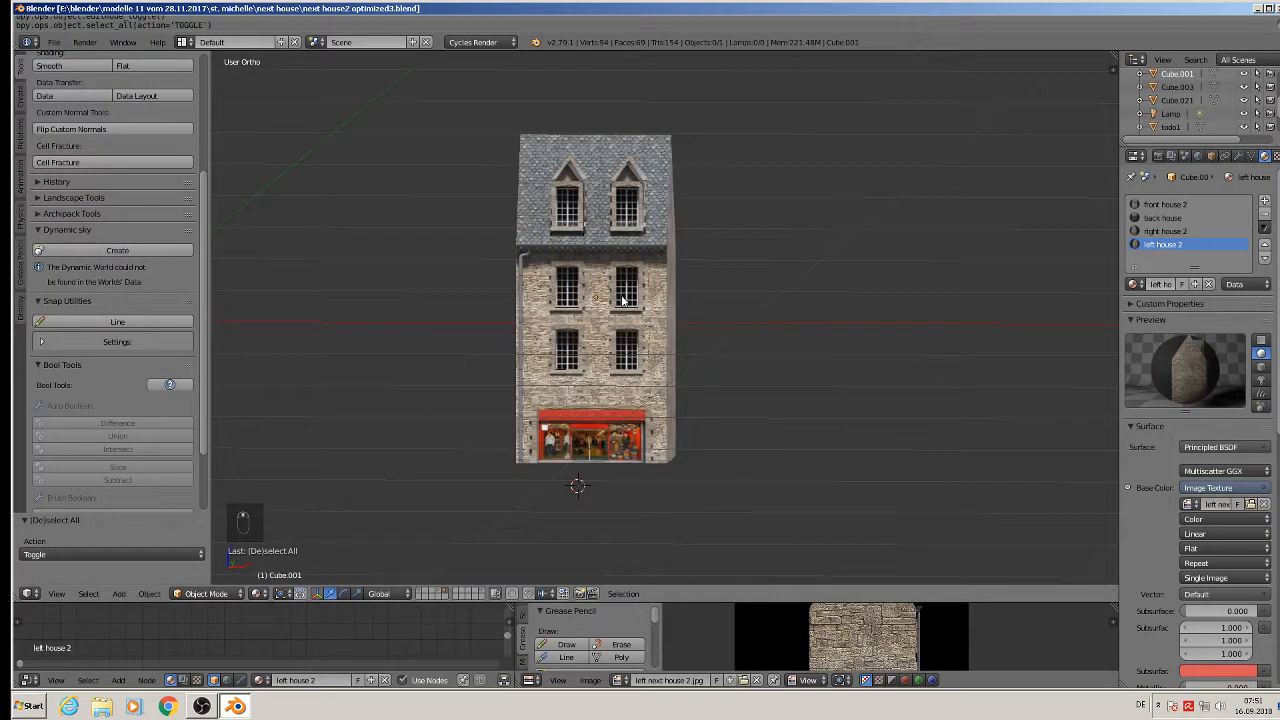
click(433, 590)
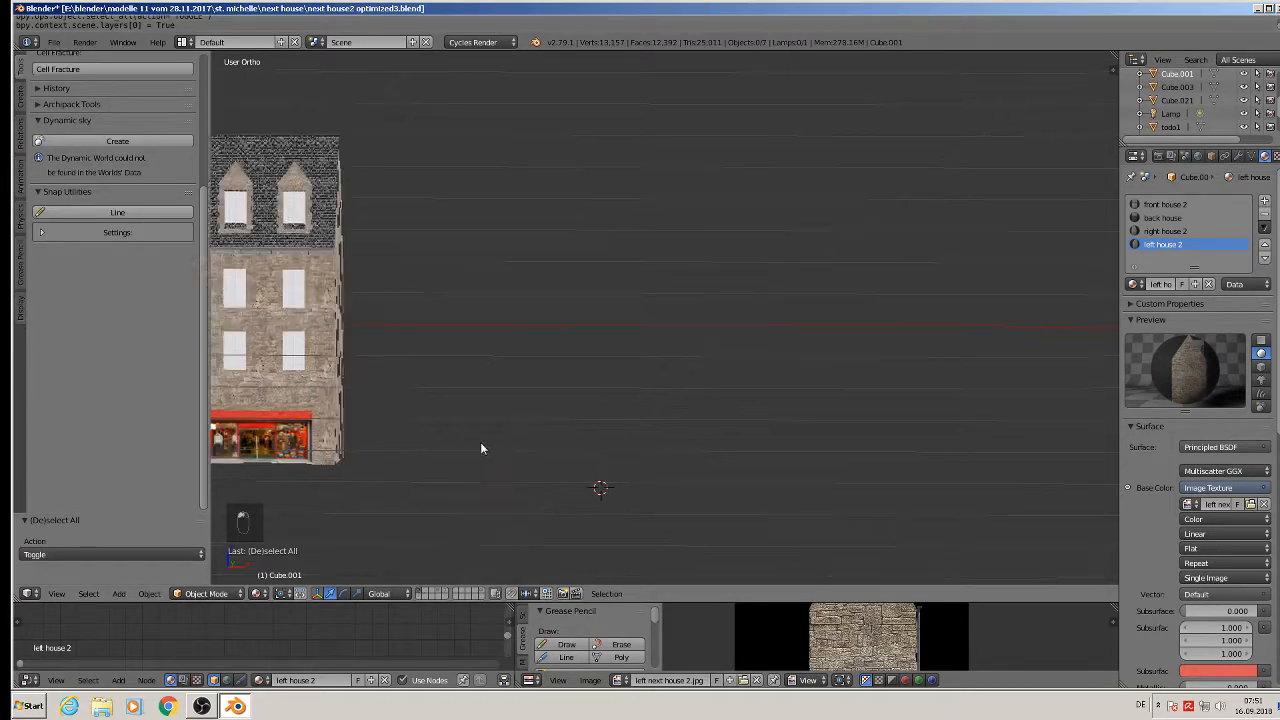
shift+middle_drag(480, 446, 721, 450)
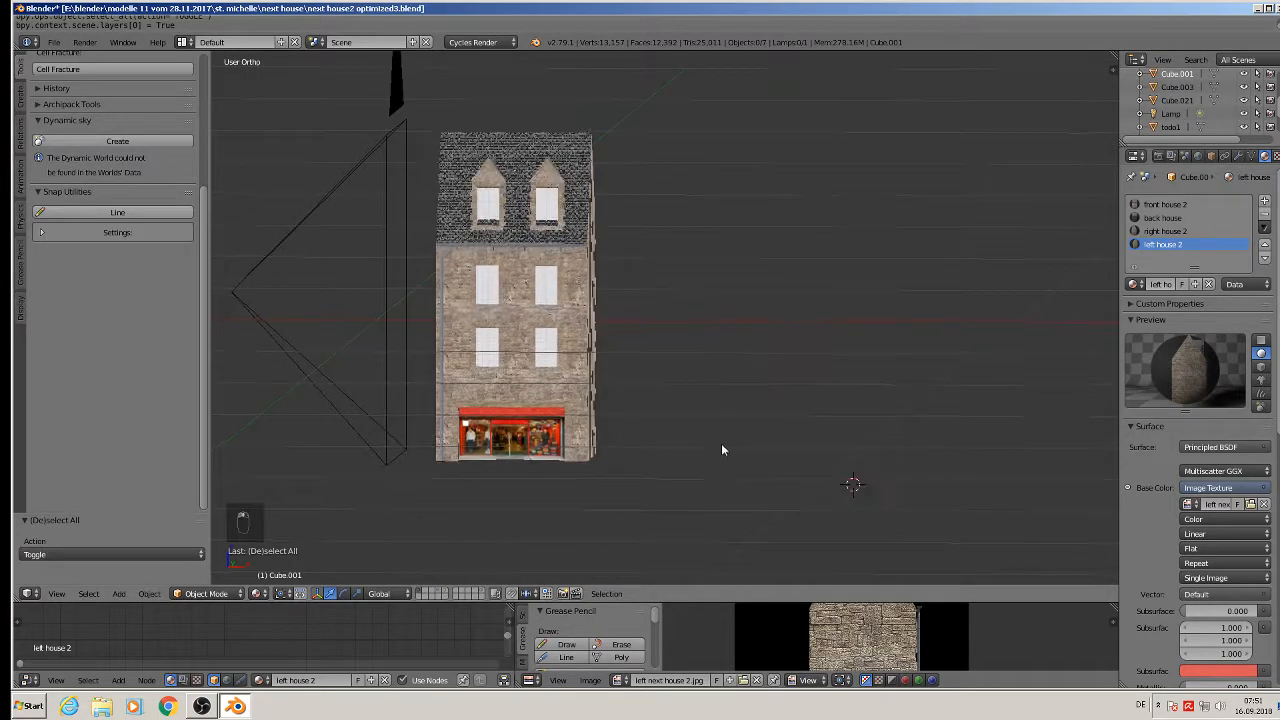
click(440, 594)
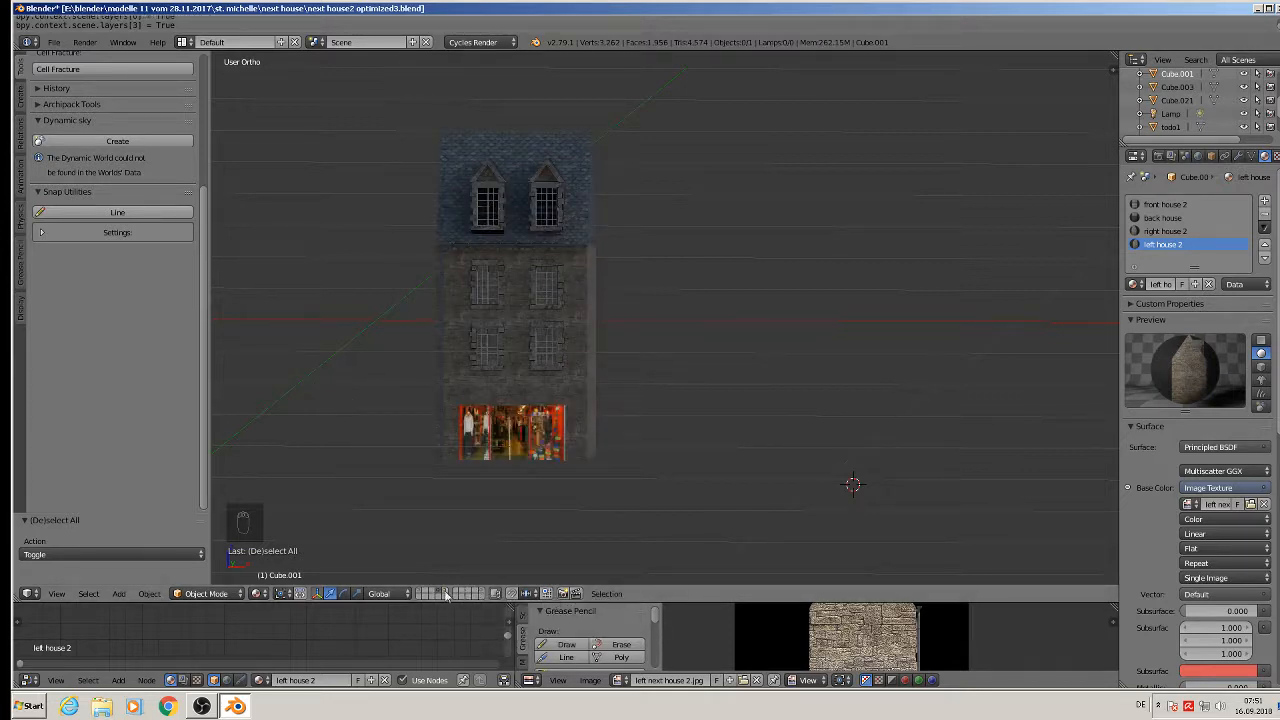
click(446, 594)
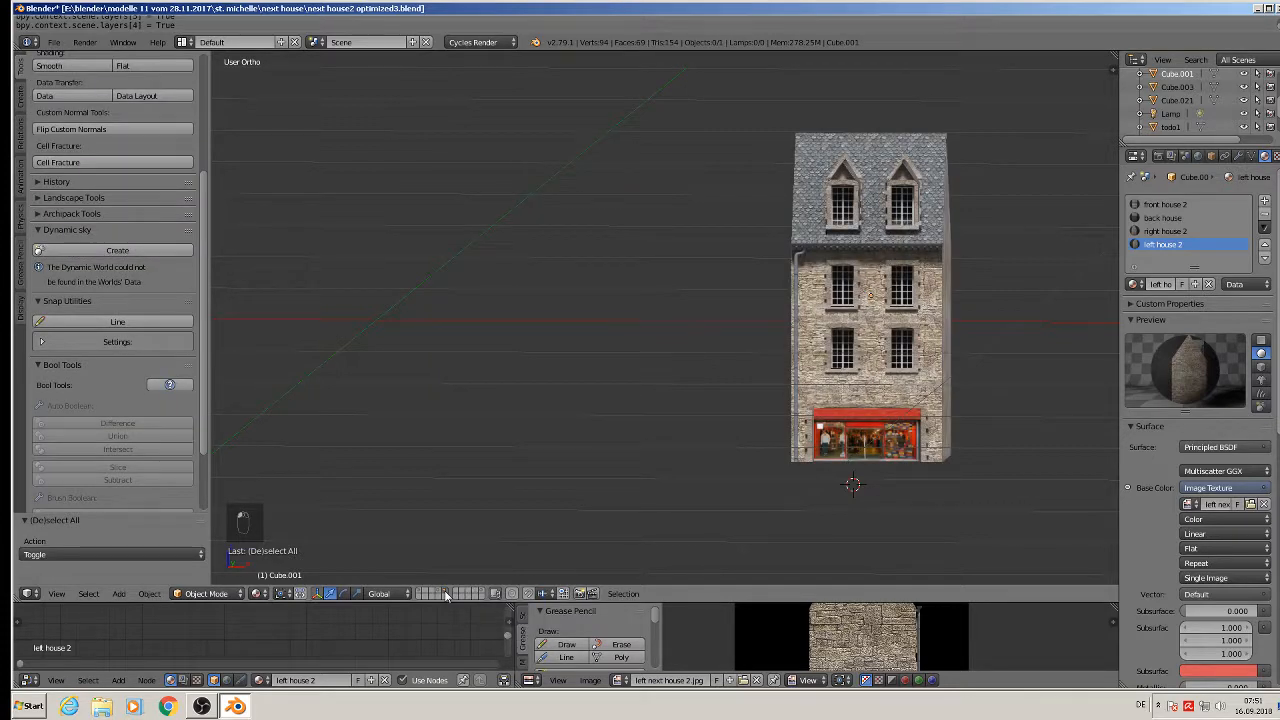